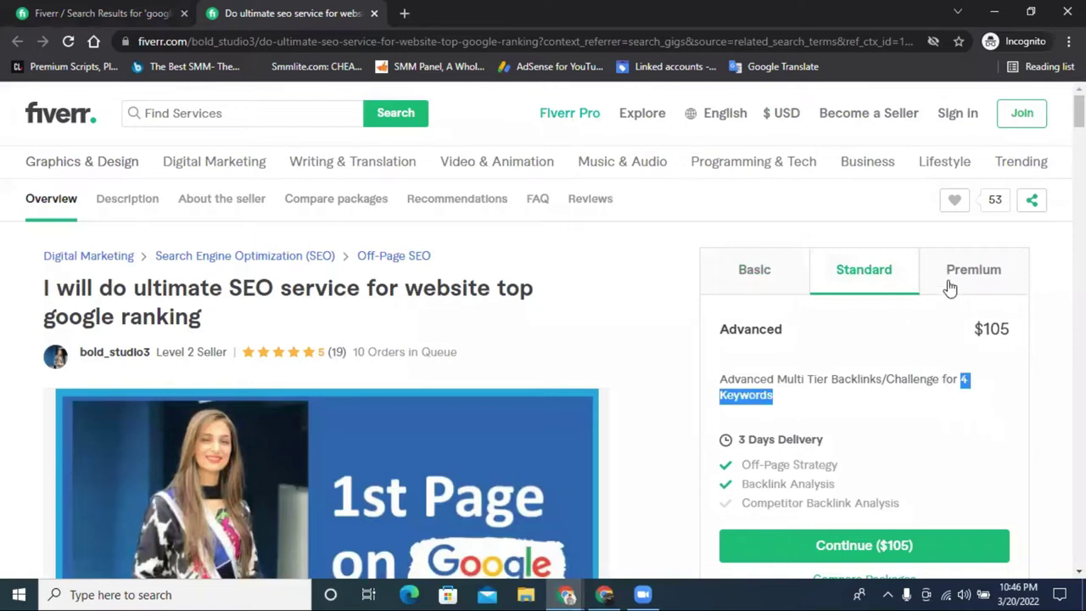
Examine the Premium package's keyword allowance and price on the ultimate SEO service gig
left_click_drag(942, 378, 964, 400)
left_click(936, 375)
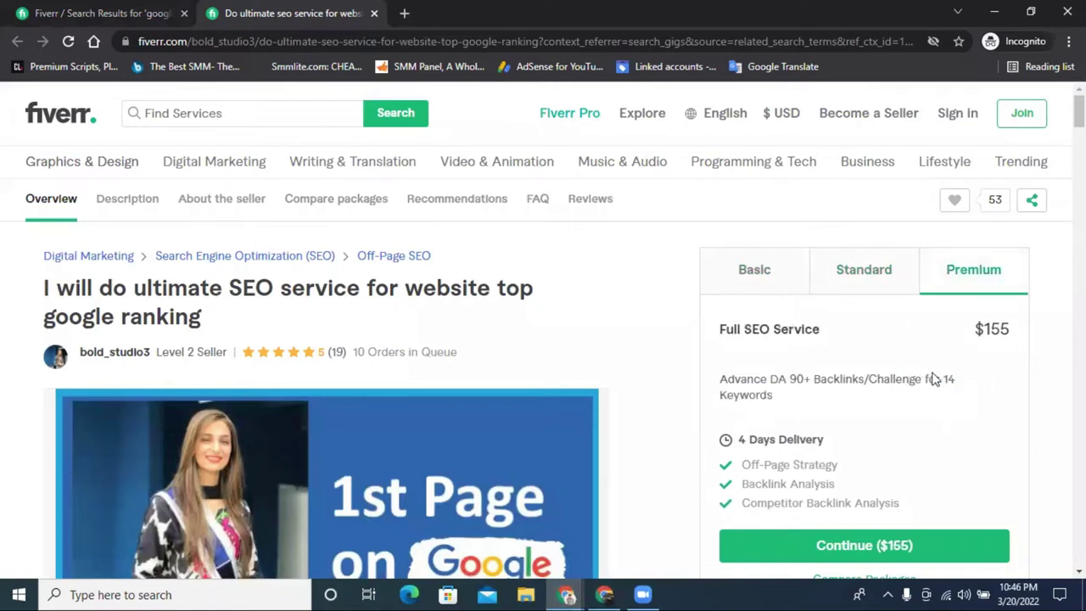
left_click_drag(964, 334, 1013, 333)
left_click(979, 334)
Return to the Fiverr search results and look through the google top rank gigs and their starting prices
left_click(80, 13)
scroll(595, 340, "down", 2)
scroll(596, 349, "down", 1)
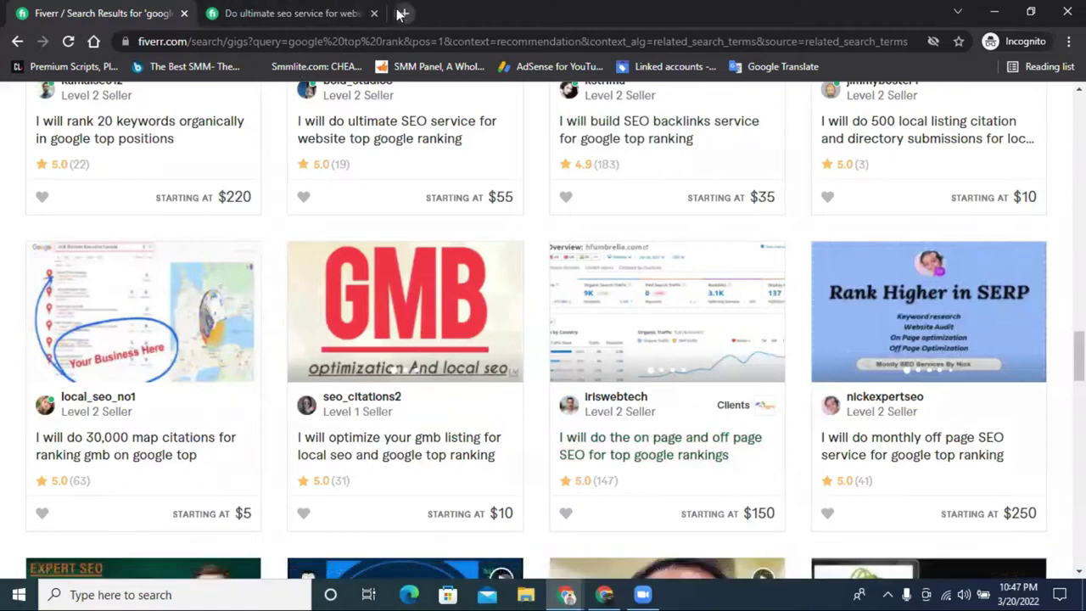
Search the web for "google tanslete" in a new browser tab and open the Google Translate site
key("ctrl+t")
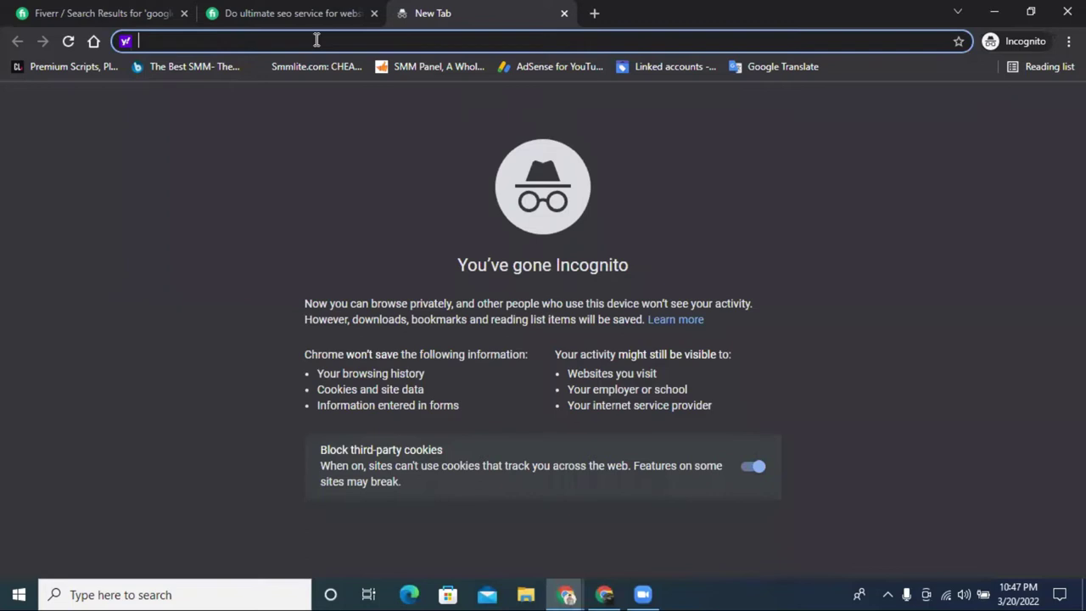
type("goog")
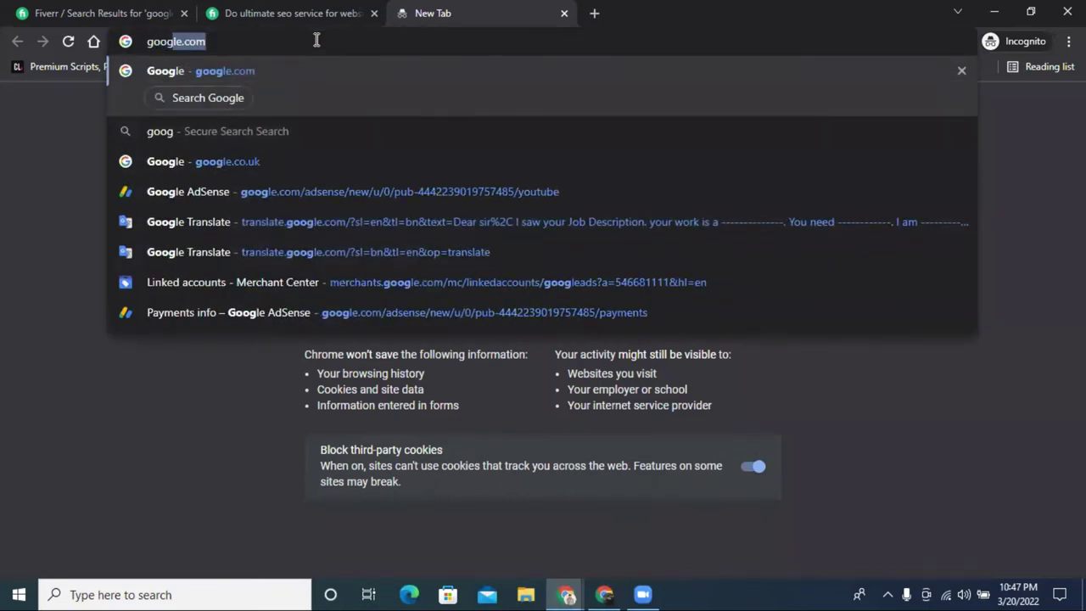
type("le ")
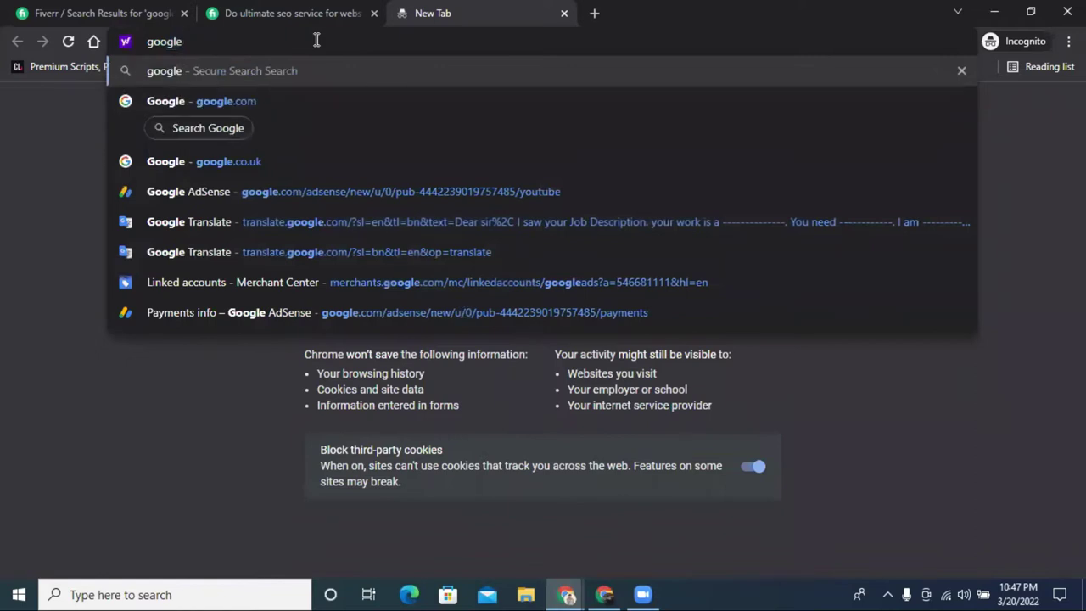
type("tansA")
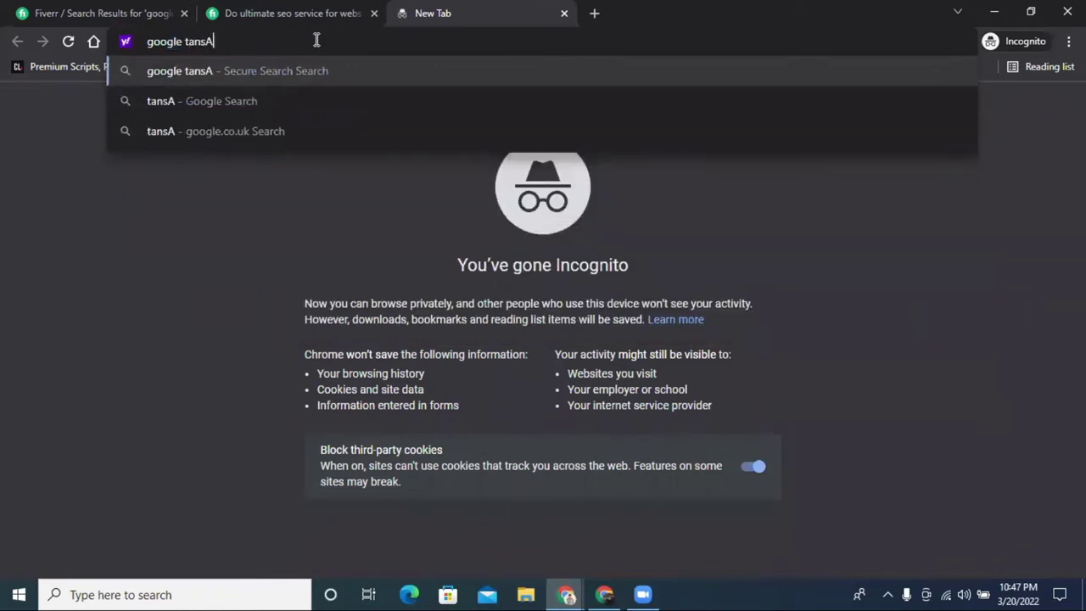
key("BackSpace")
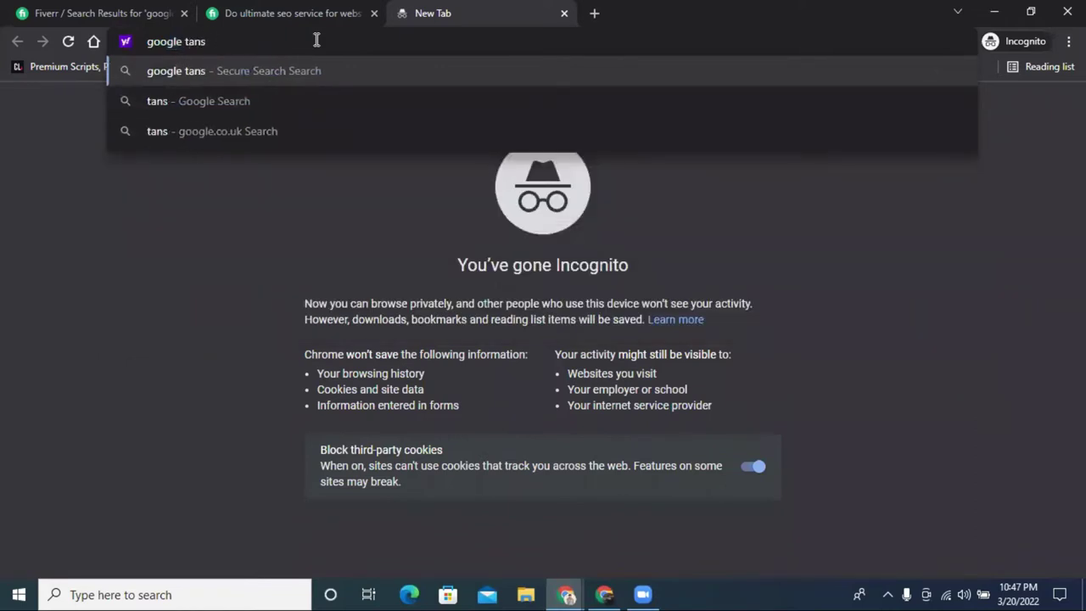
type("lete")
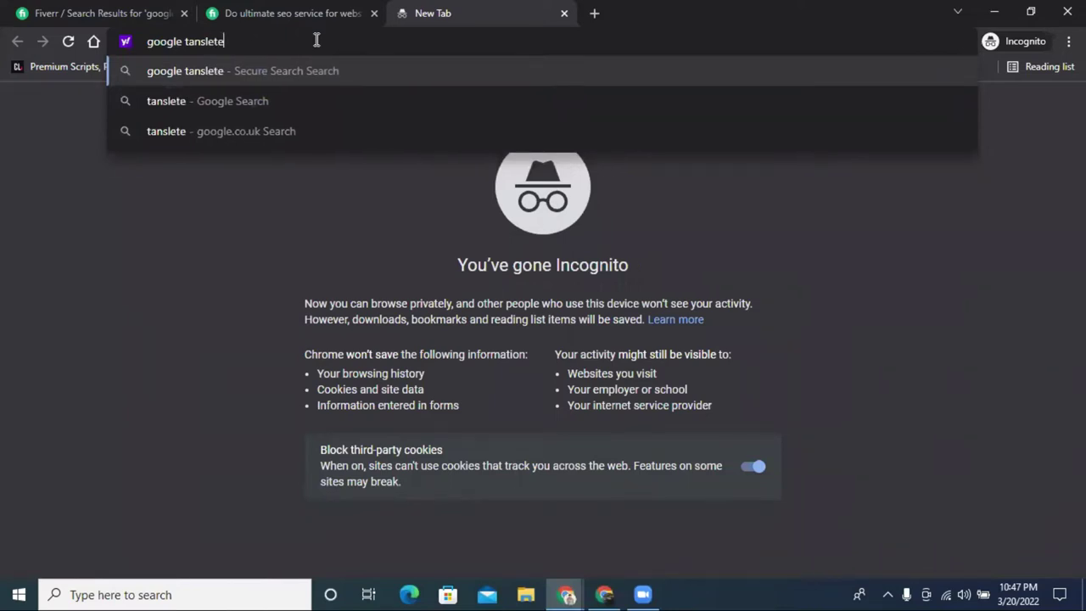
left_click(204, 70)
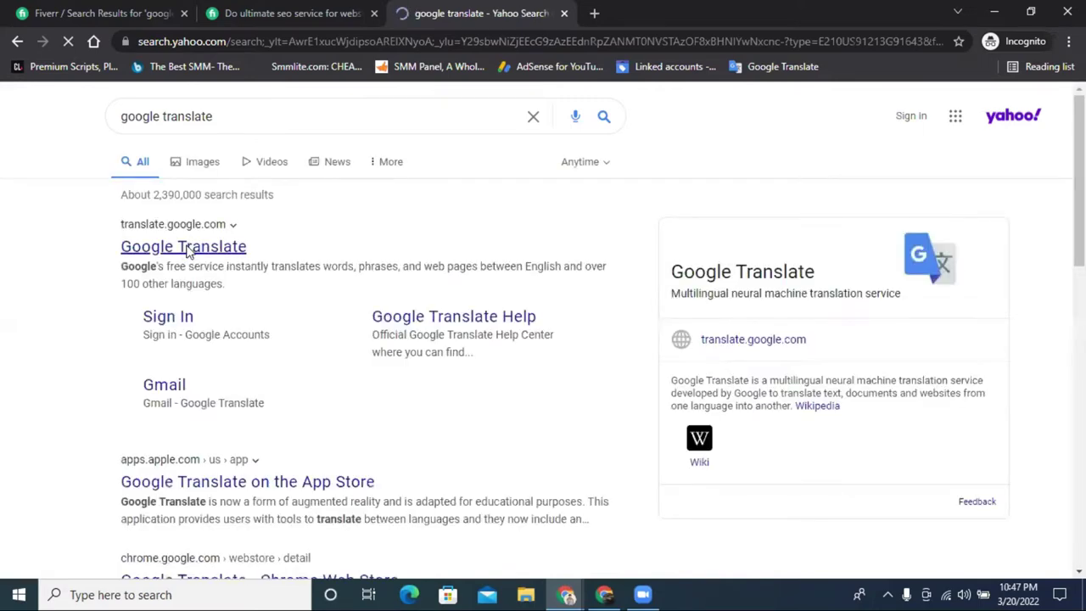
left_click(188, 247)
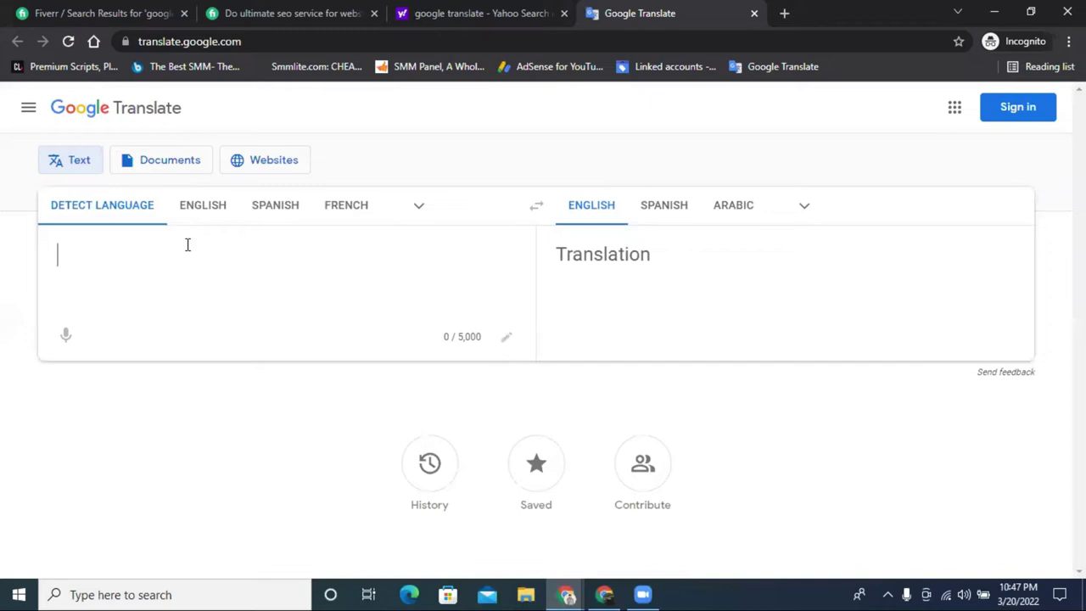
Enter "1. all social media account create" as the first line of the source text
type("1.")
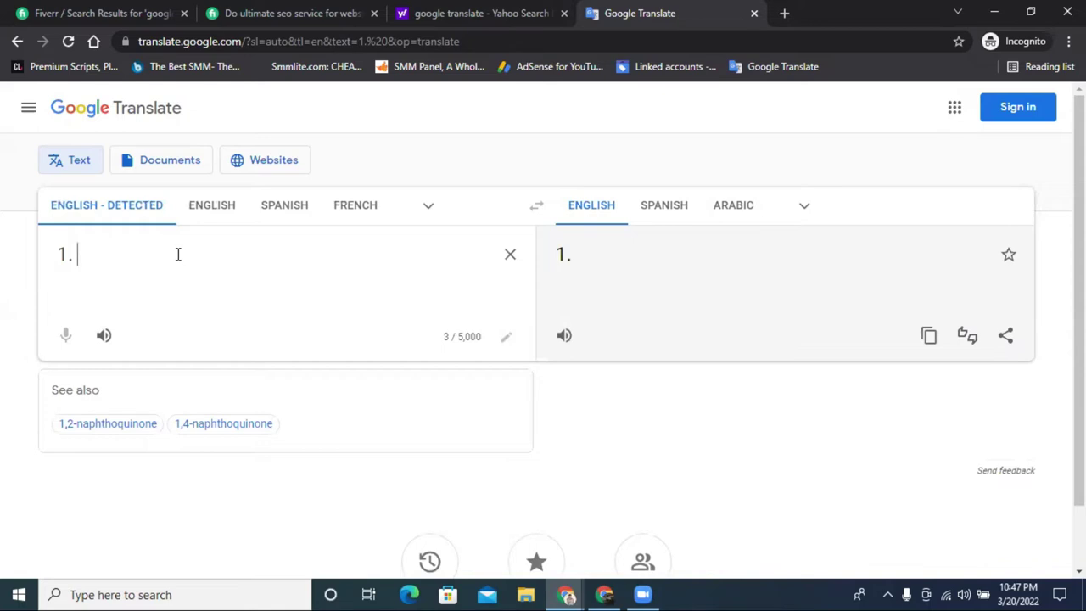
type("all")
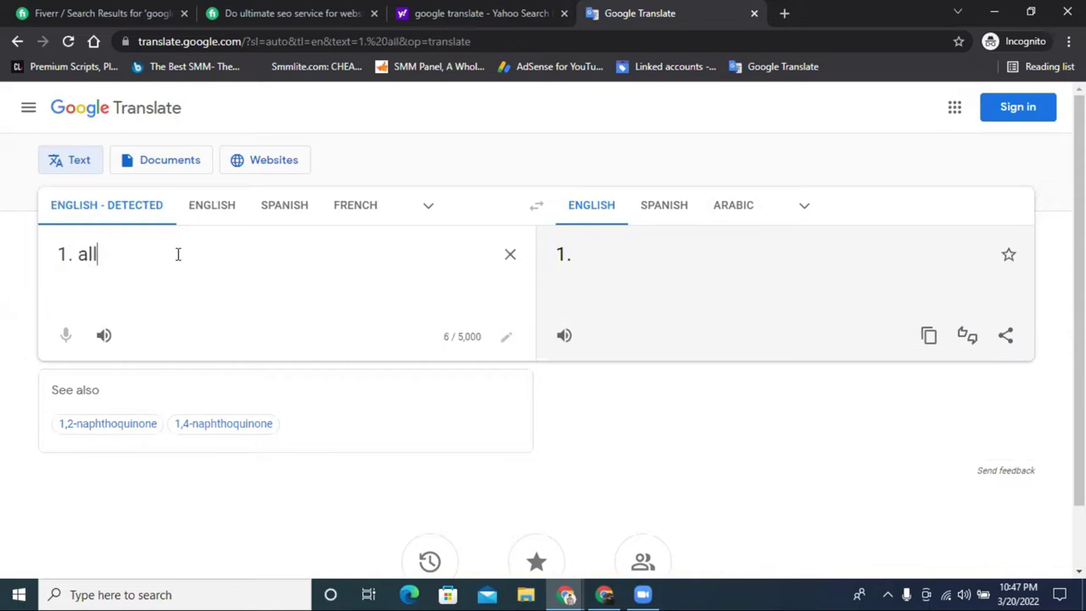
type(" soc")
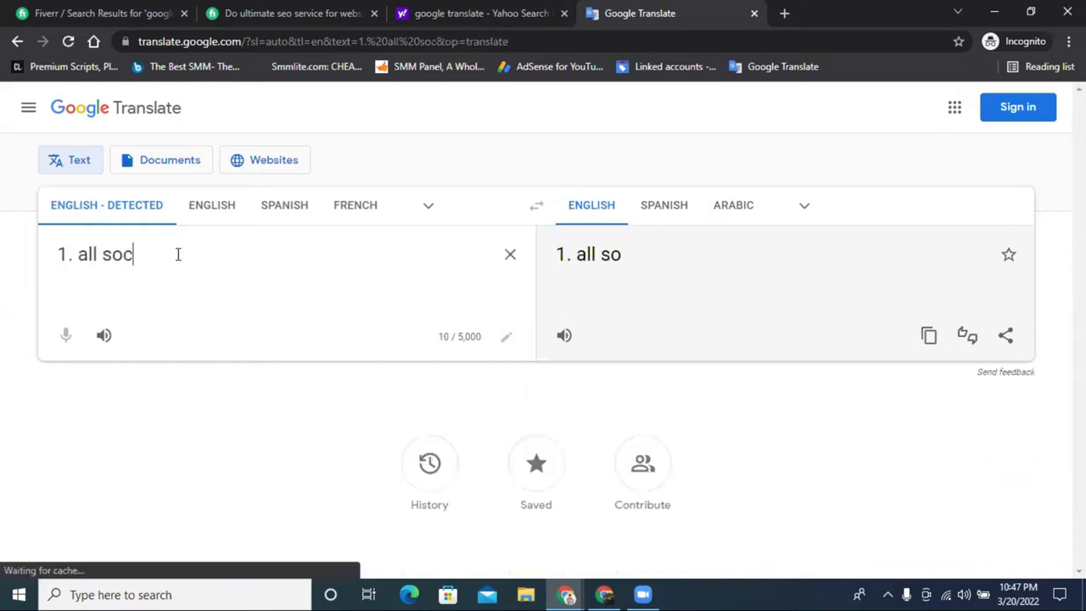
type("ial med")
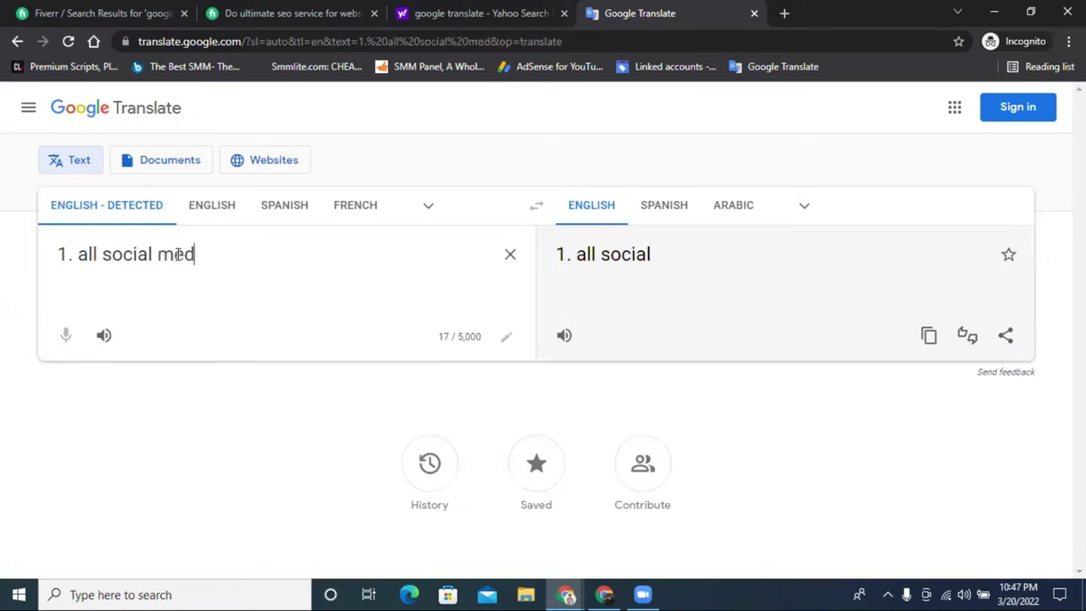
type("ia acco")
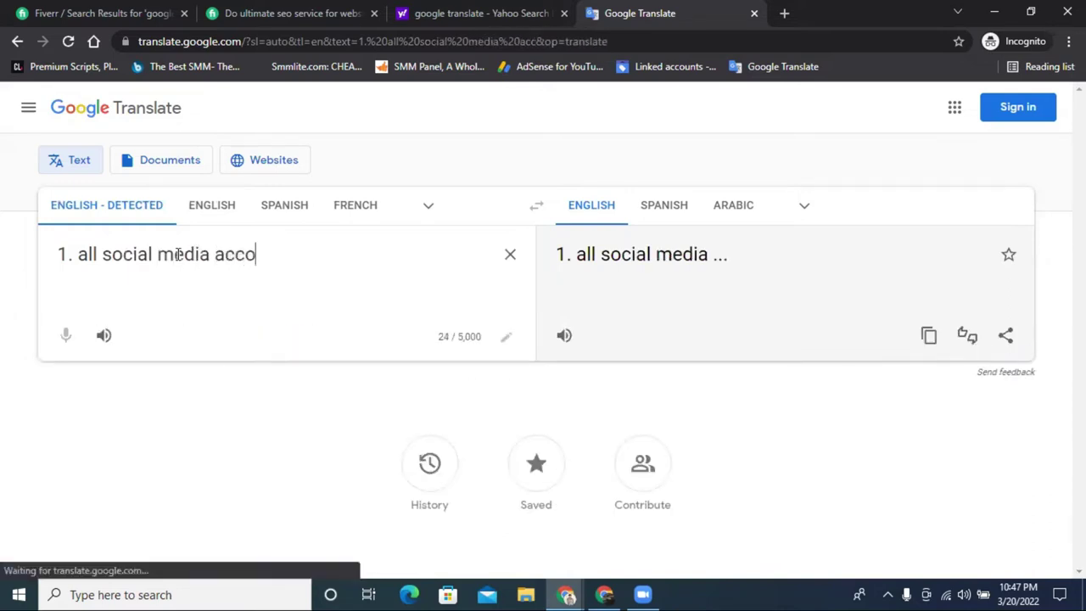
type("unt create")
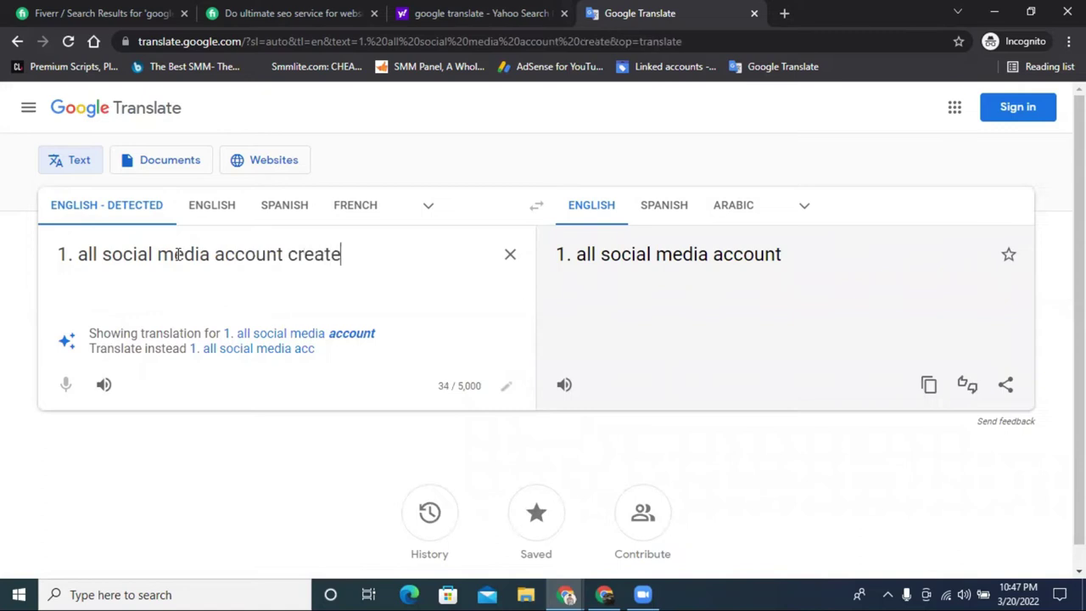
Add a second line to the list reading "2. map create"
key("Return")
type("2")
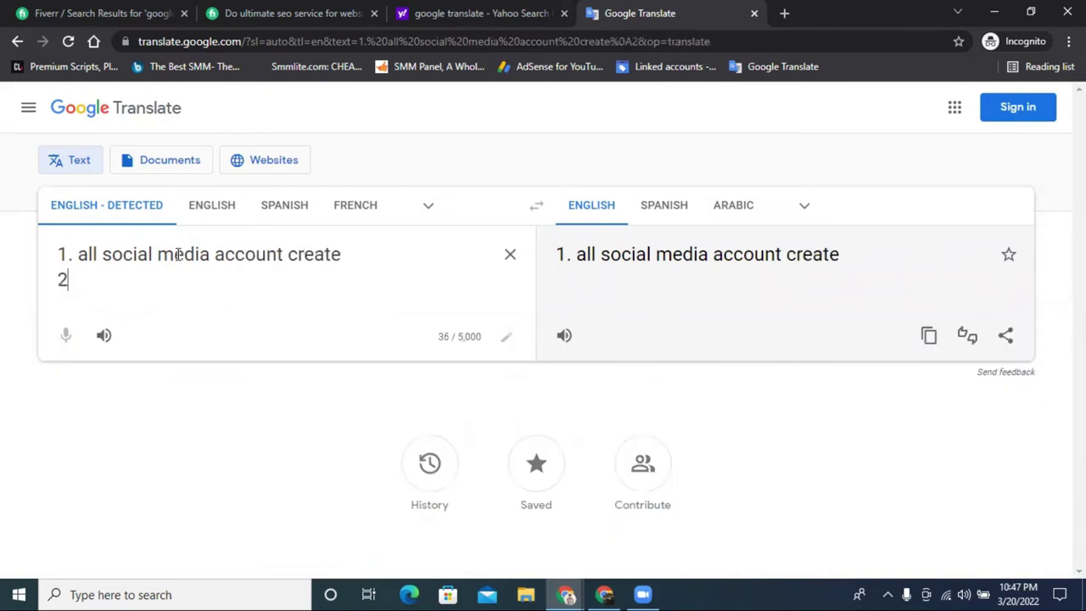
type(". mao")
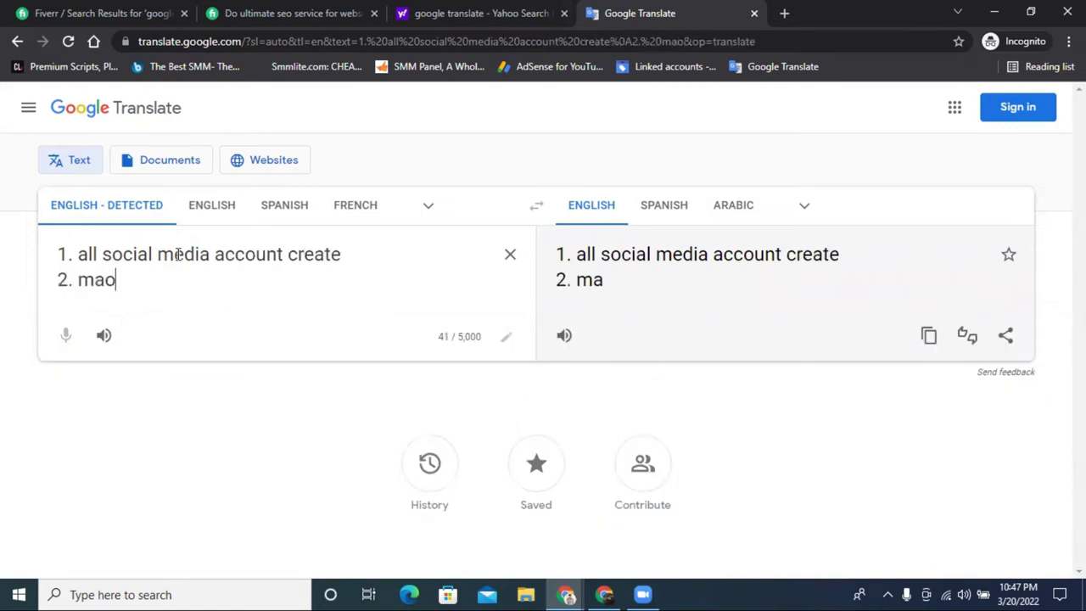
key("BackSpace")
type("p create")
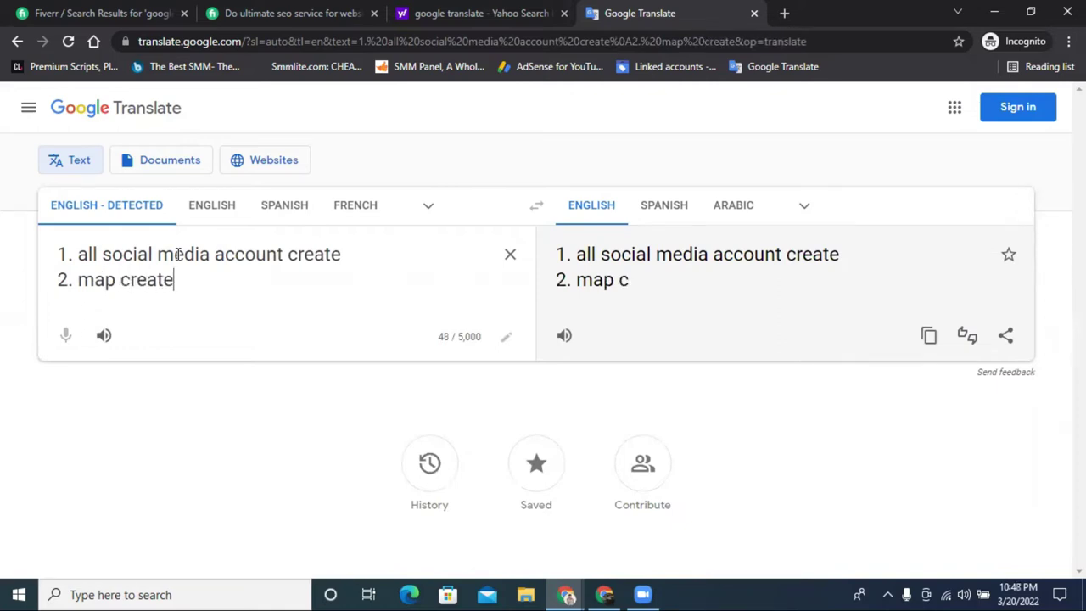
Add a third line to the list reading "3. google business setup"
key("Return")
type("3. ")
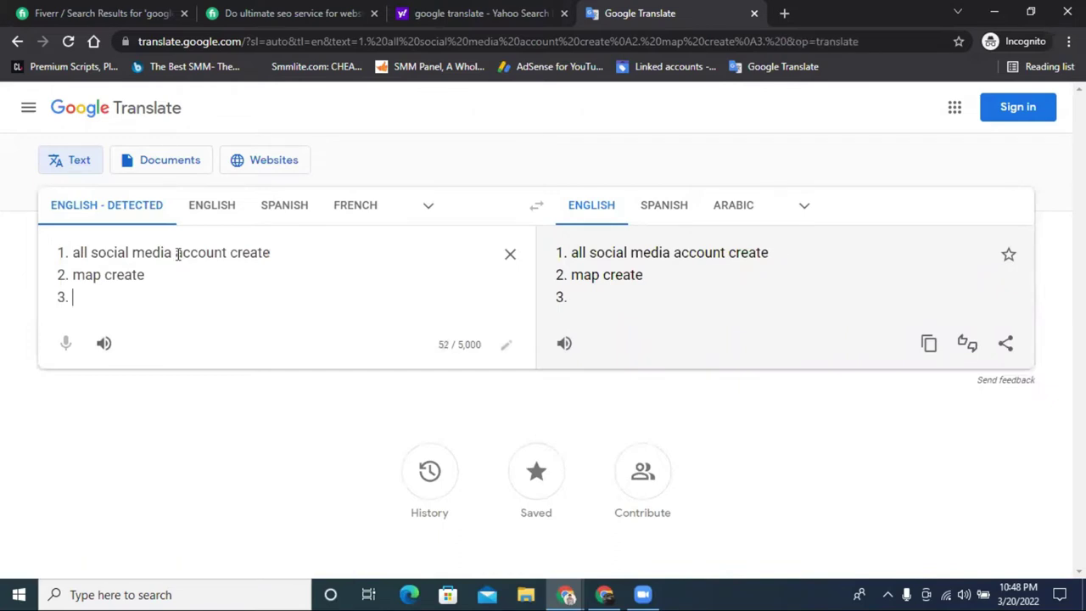
type("goog")
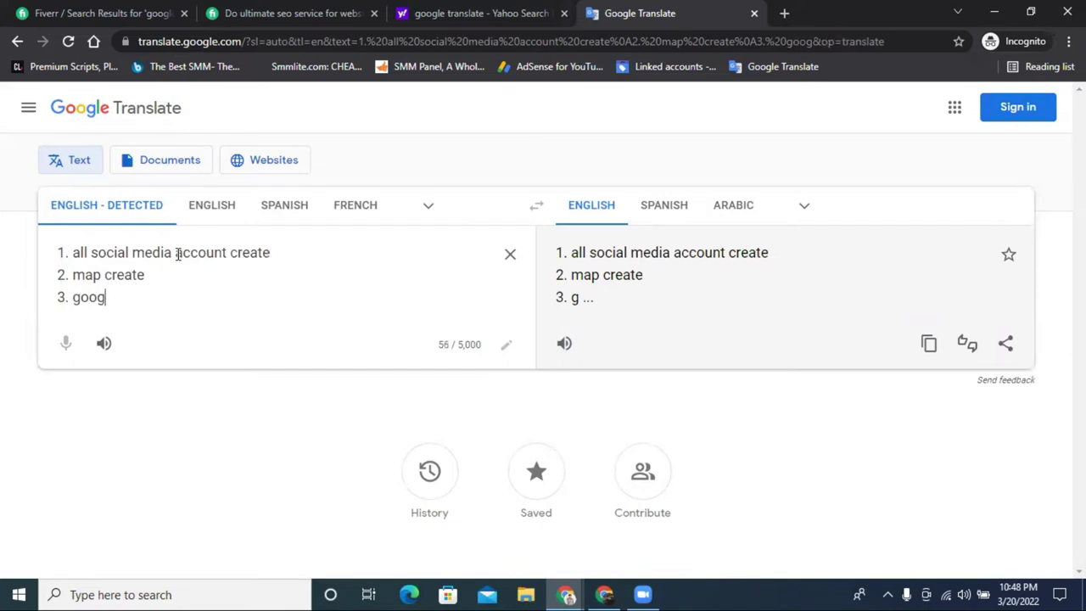
type("le bus")
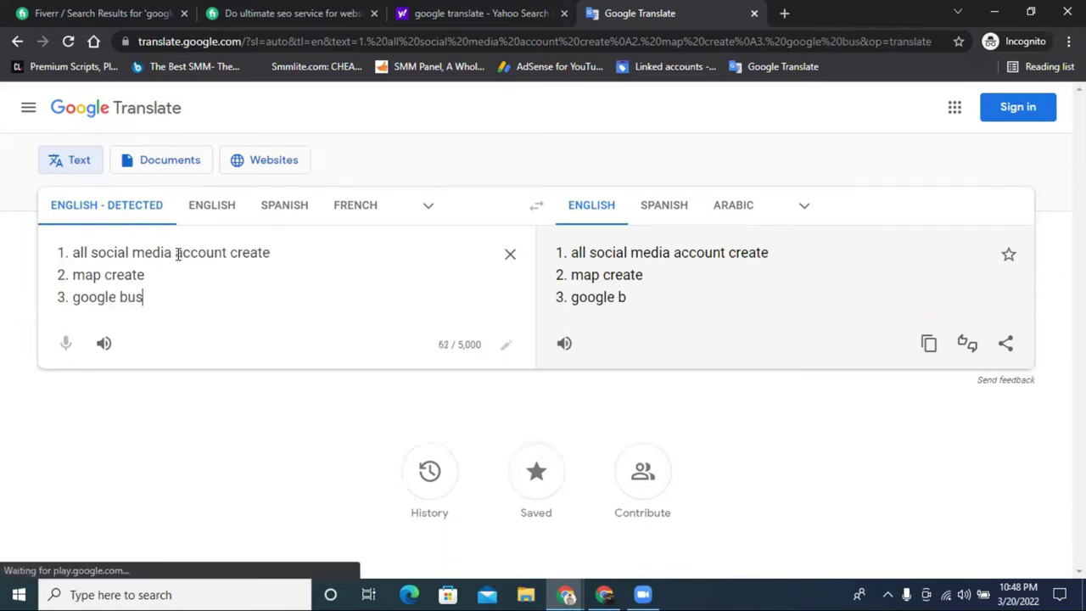
type("iness s")
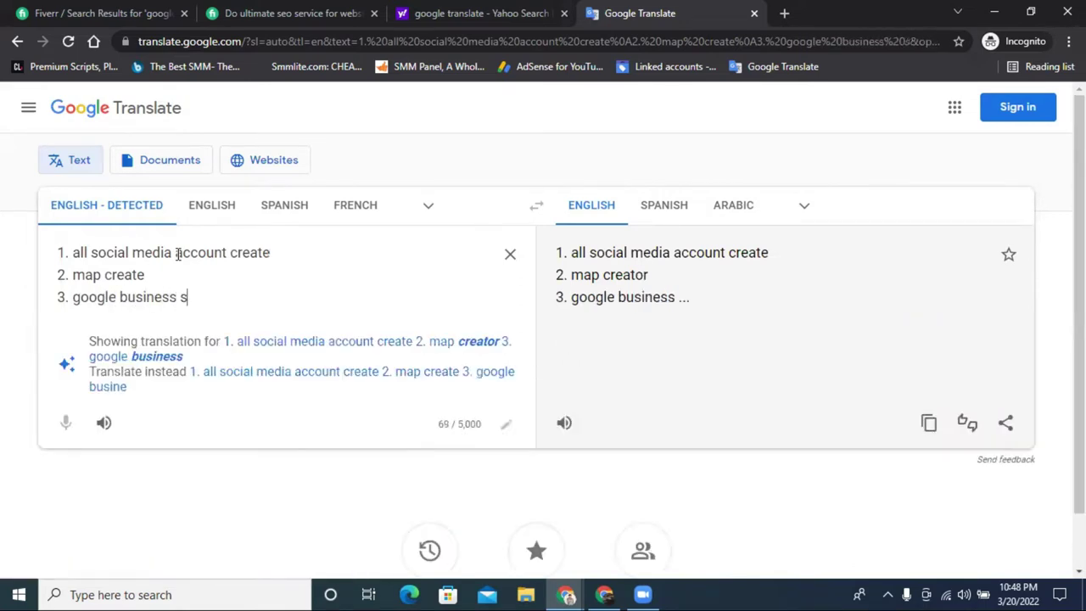
type("etup")
Add a fourth line to the list reading "4. sitemap setup"
key("Return")
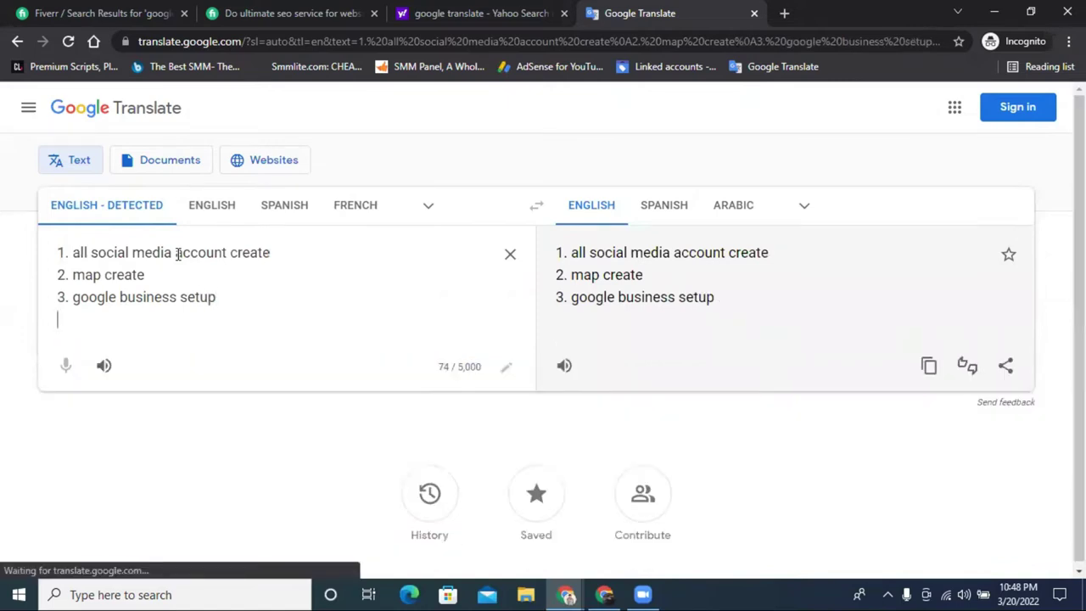
type("4.")
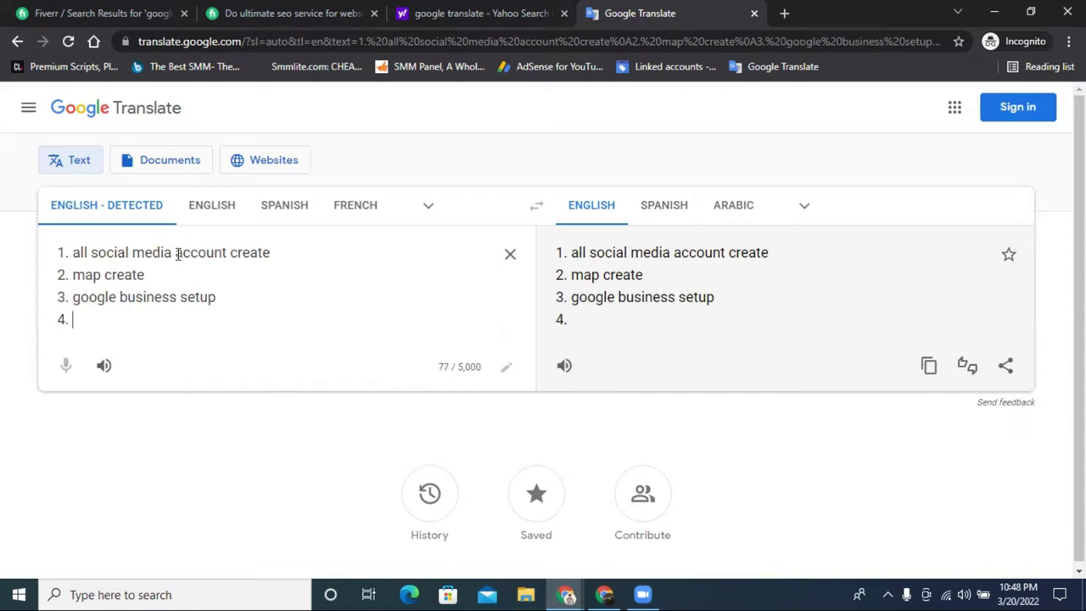
type(" sitemap se")
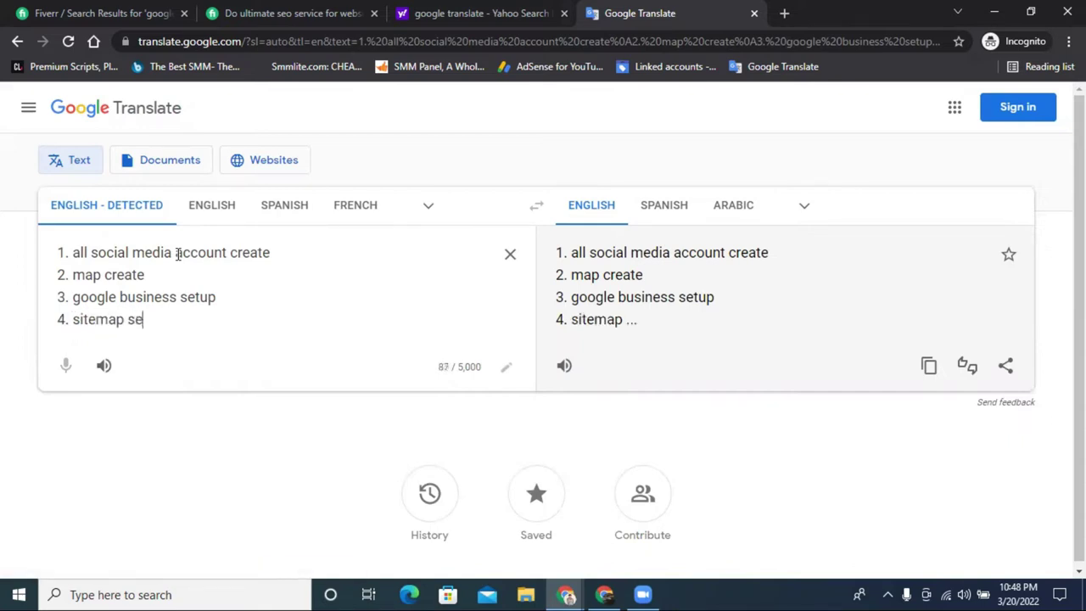
type("tup")
Add a fifth line to the list reading "5. backlink- daily 50"
key("Return")
type("5.")
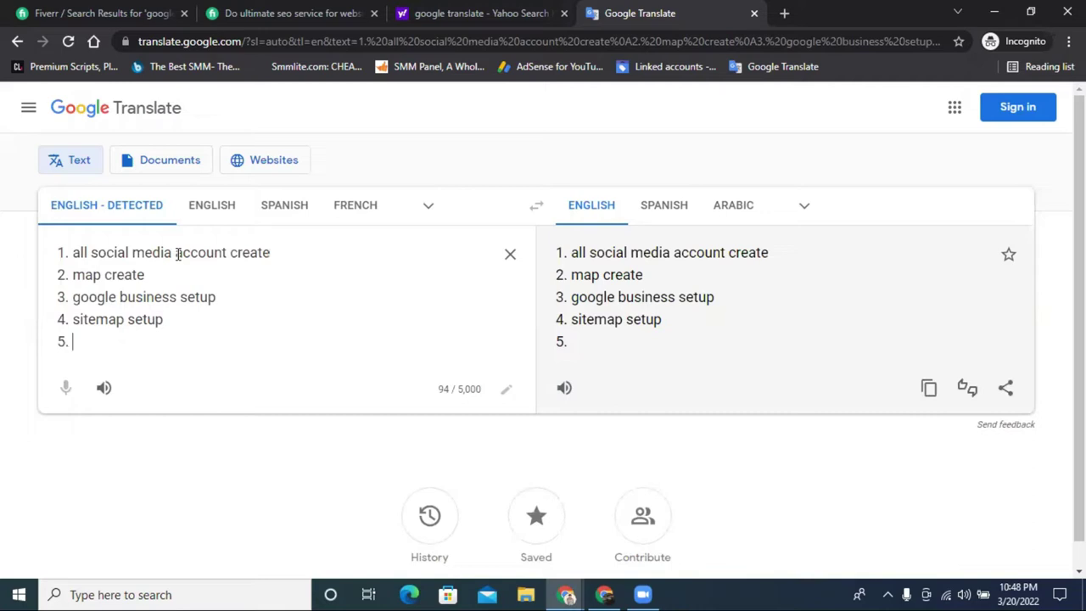
type("ba")
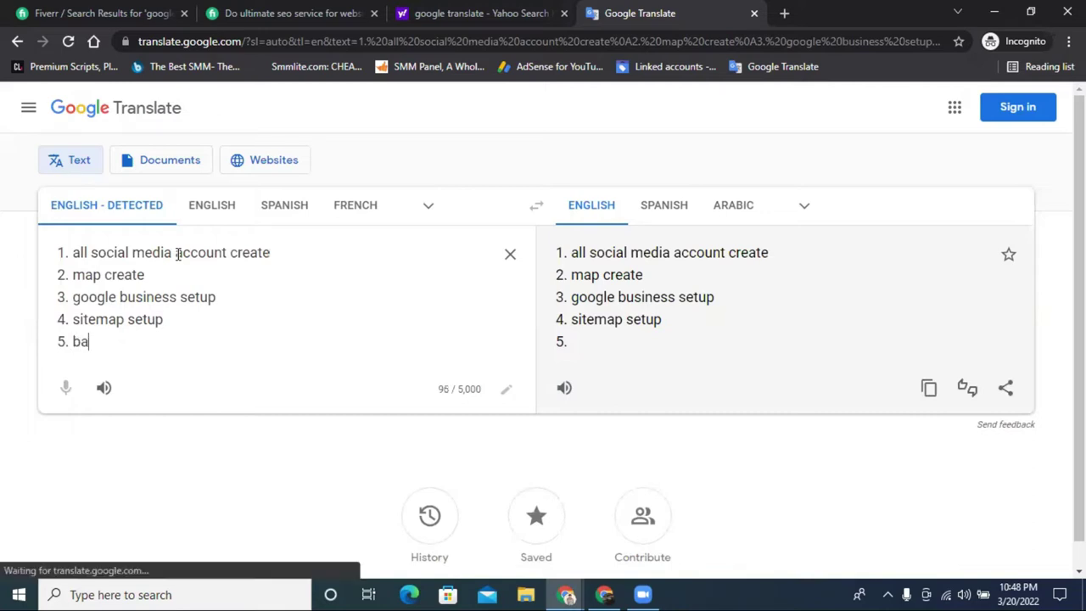
type("cklink")
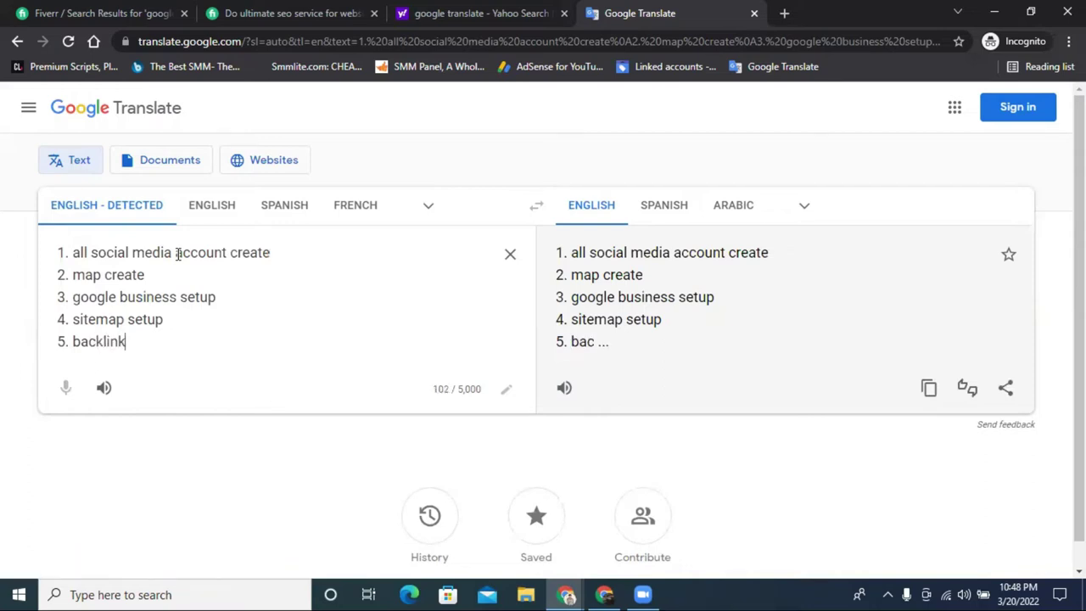
type("- daily 50")
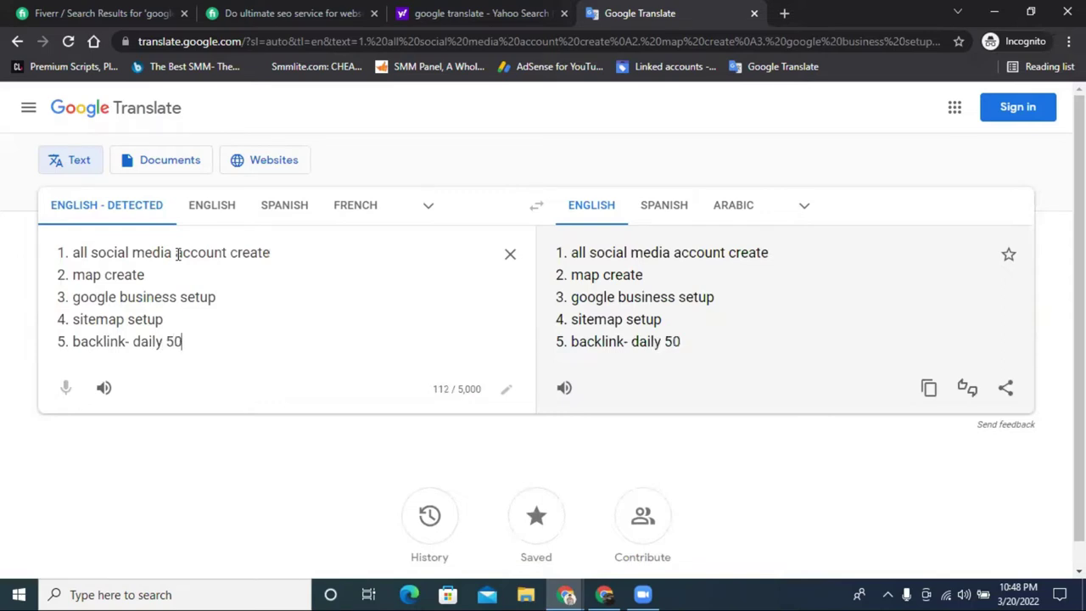
type("#")
key("BackSpace")
Add a sixth line to the list reading "6.fram post"
key("Return")
type("6. from")
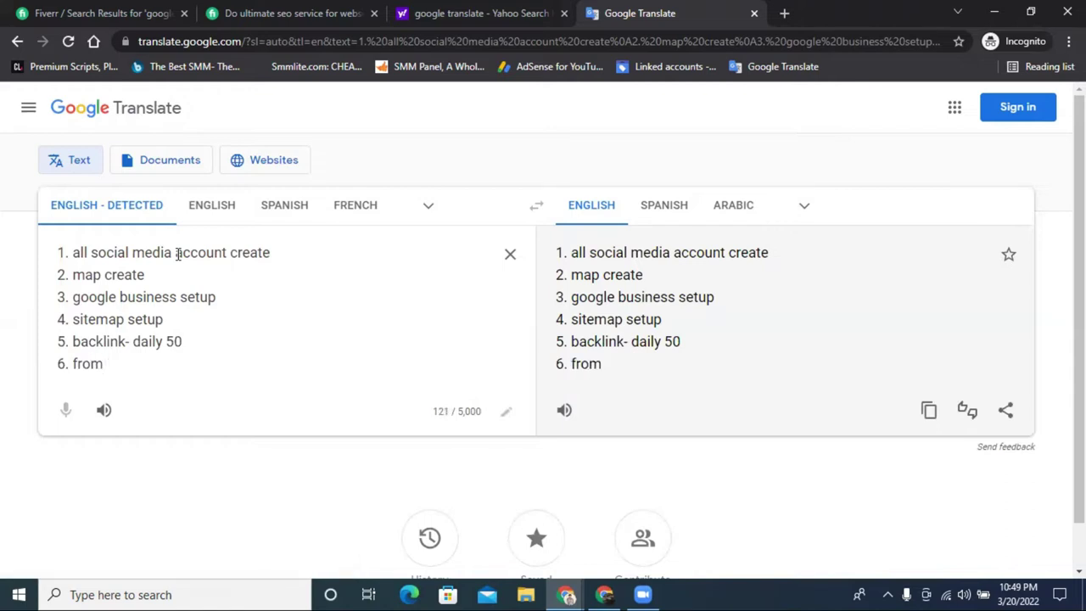
key("BackSpace")
key("BackSpace")
key("BackSpace")
key("BackSpace")
key("BackSpace")
type("fam")
key("BackSpace")
key("BackSpace")
type("ram post")
Add a seventh line to the list reading "7. web 2.0ack link"
key("Return")
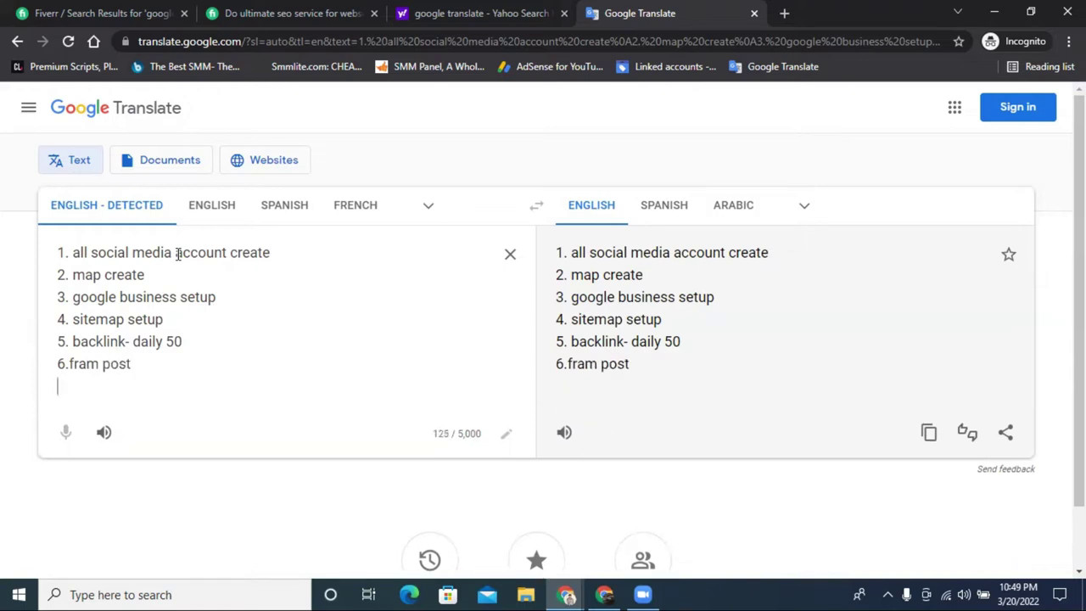
type("7/")
key("BackSpace")
type(". web")
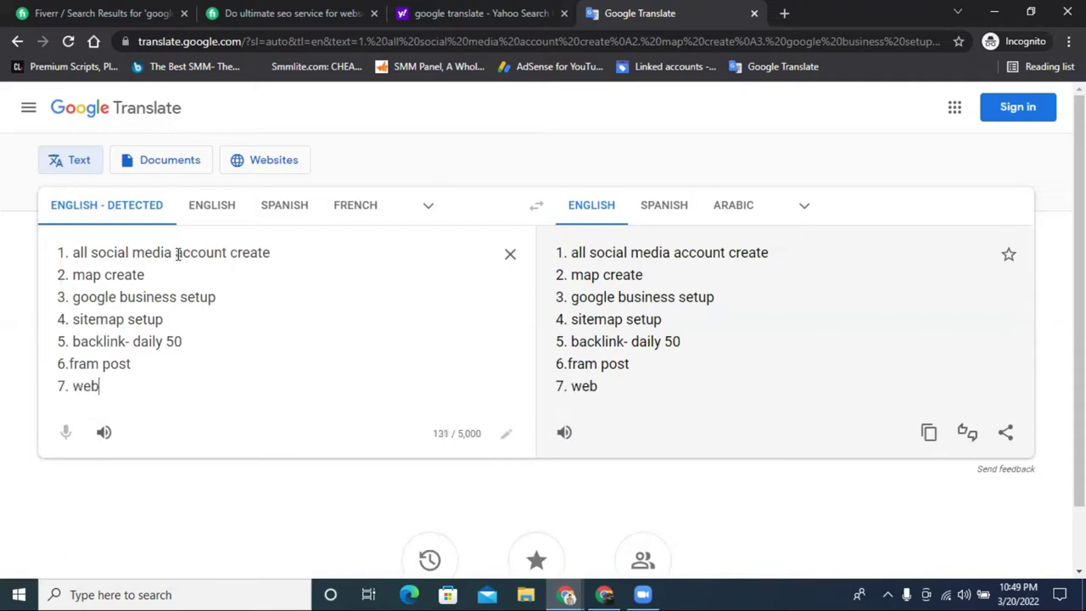
type(" 2.0ack link")
Add the next two list lines, "8. blog posting" and "9. artical"
key("Return")
type("8.")
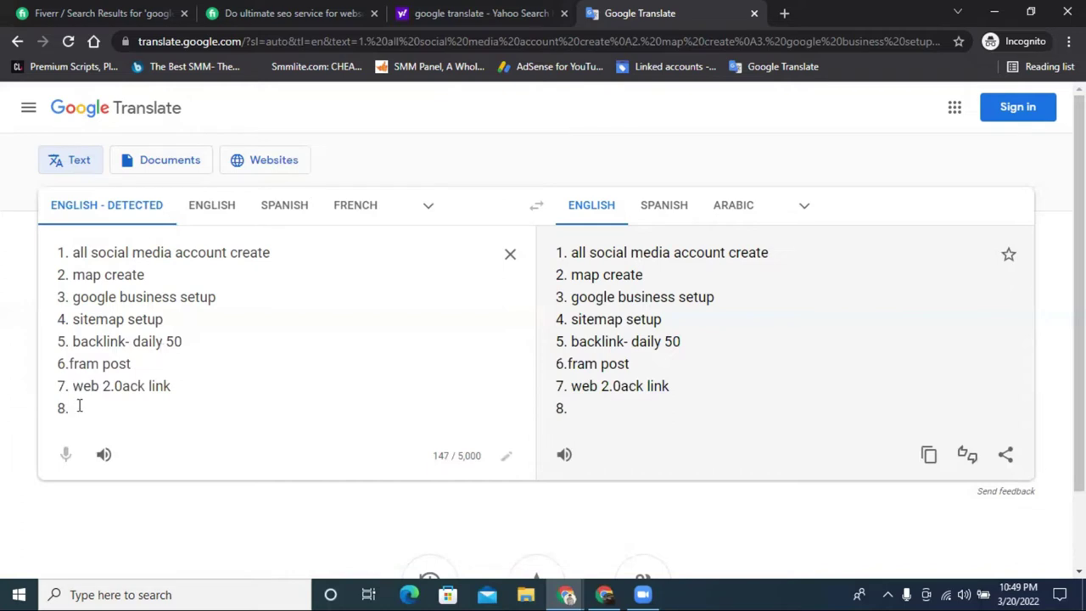
type("blog posting")
key("Return")
type("9. artical")
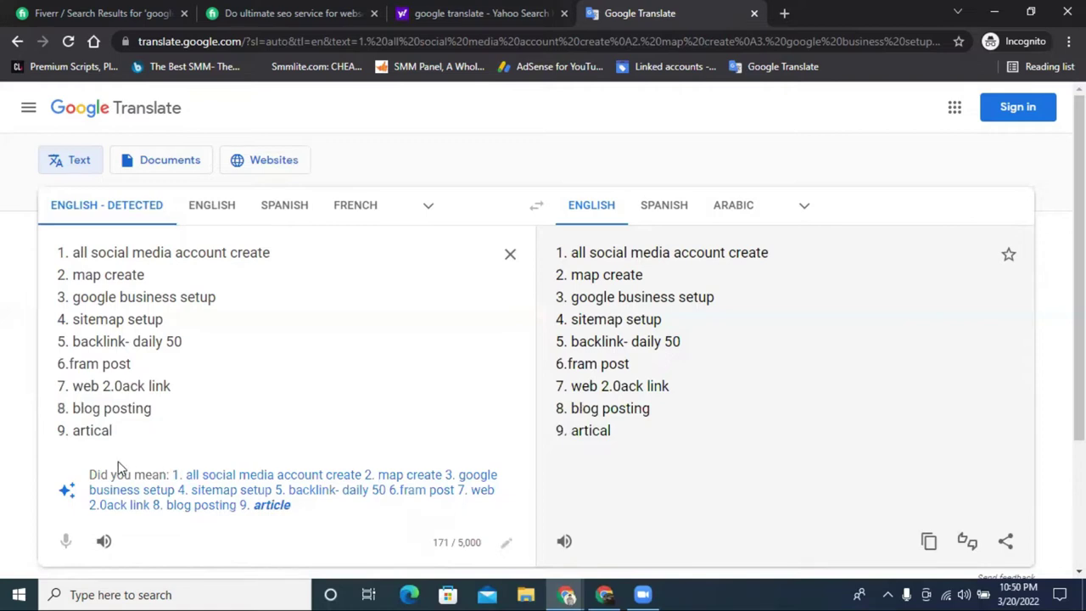
Correct the ninth list line's spelling and extend it to read "9. article writing"
left_click_drag(109, 431, 105, 432)
type("e")
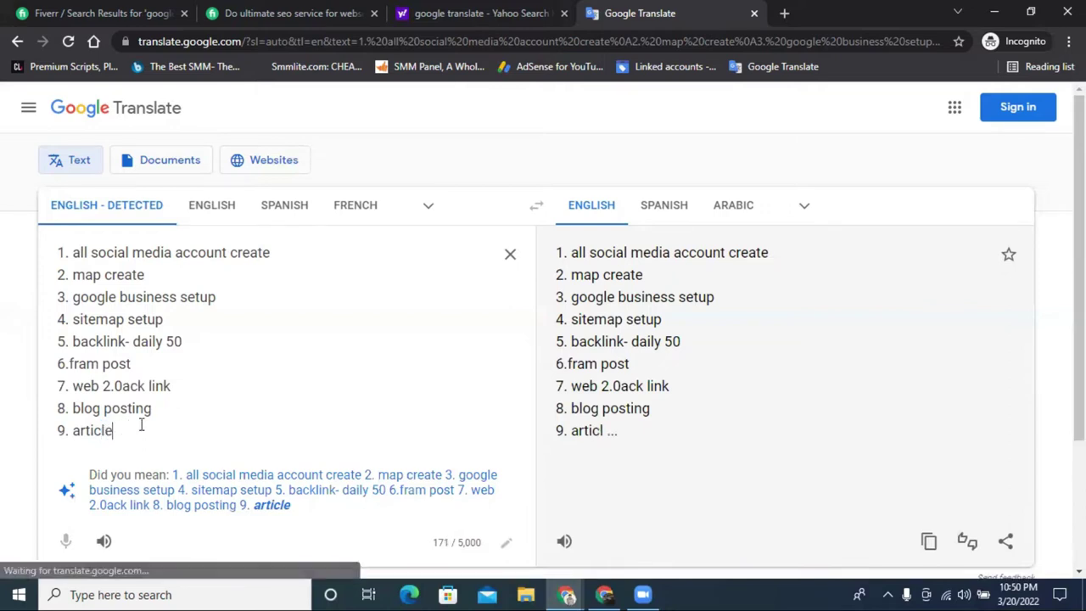
type(" w")
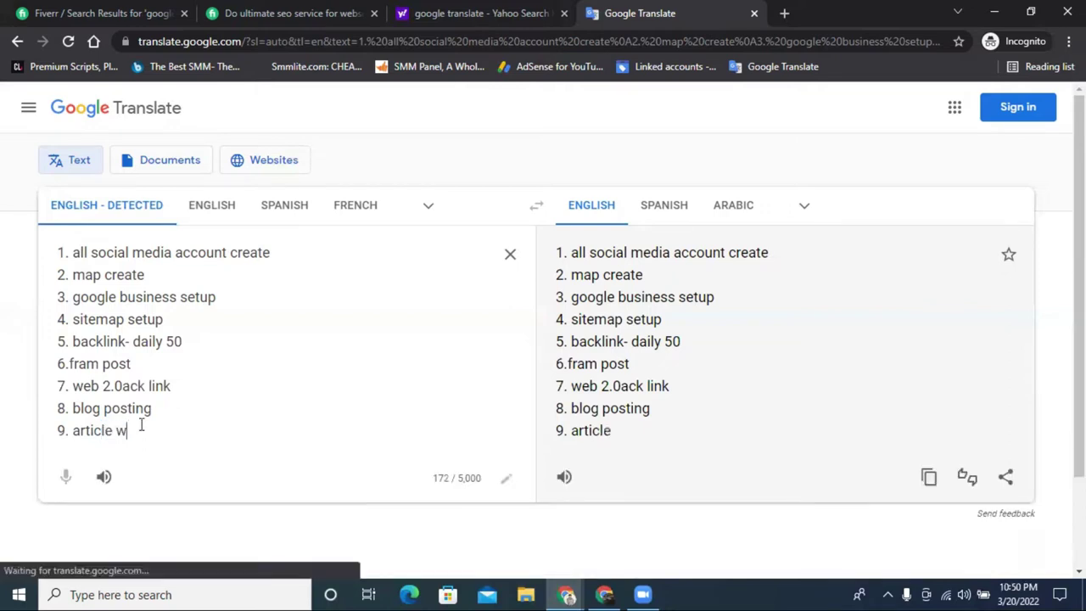
type("riting")
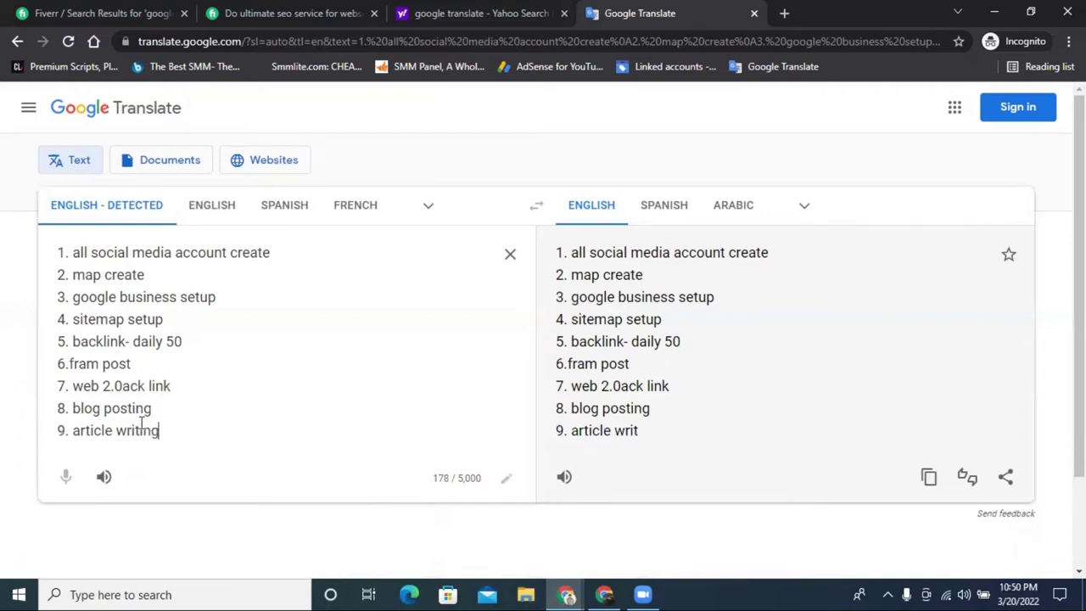
key("Return")
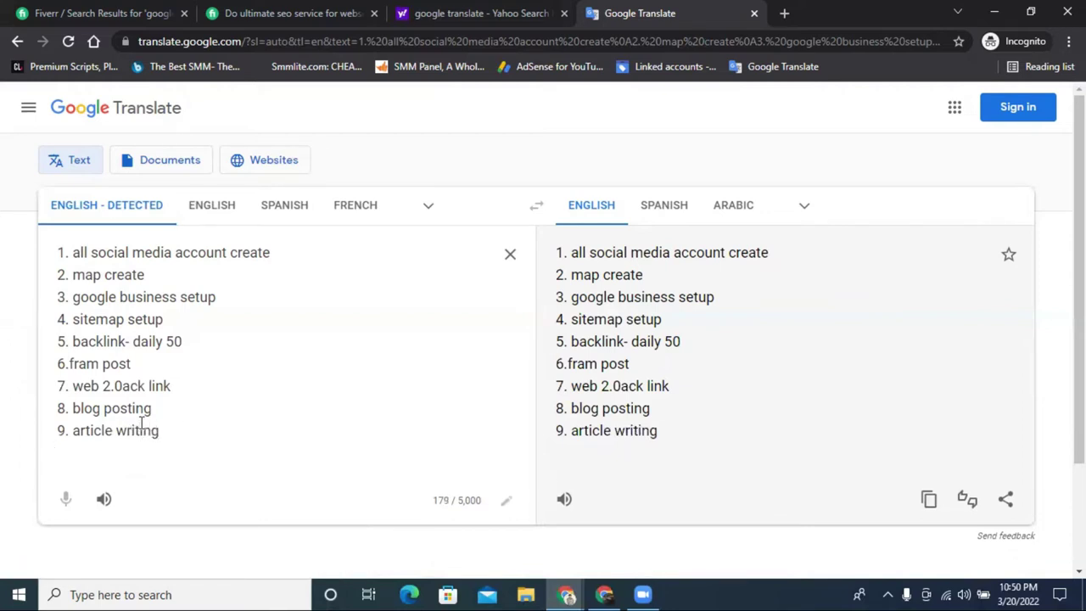
Add a tenth line to the list reading "10. website commenting"
type("10.")
type("wen")
key("BackSpace")
type("bs")
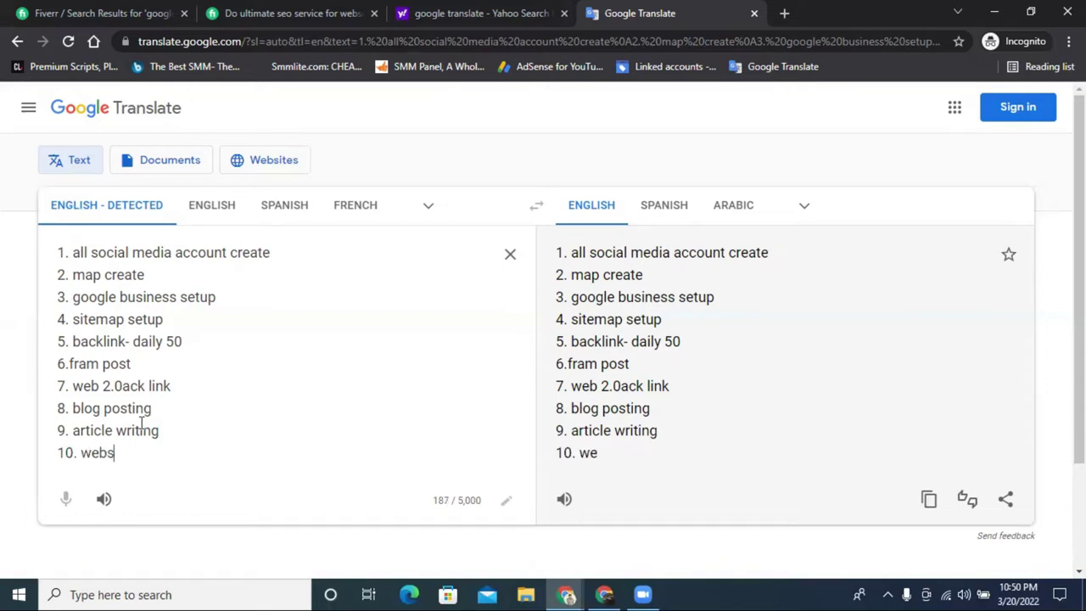
type("ite co")
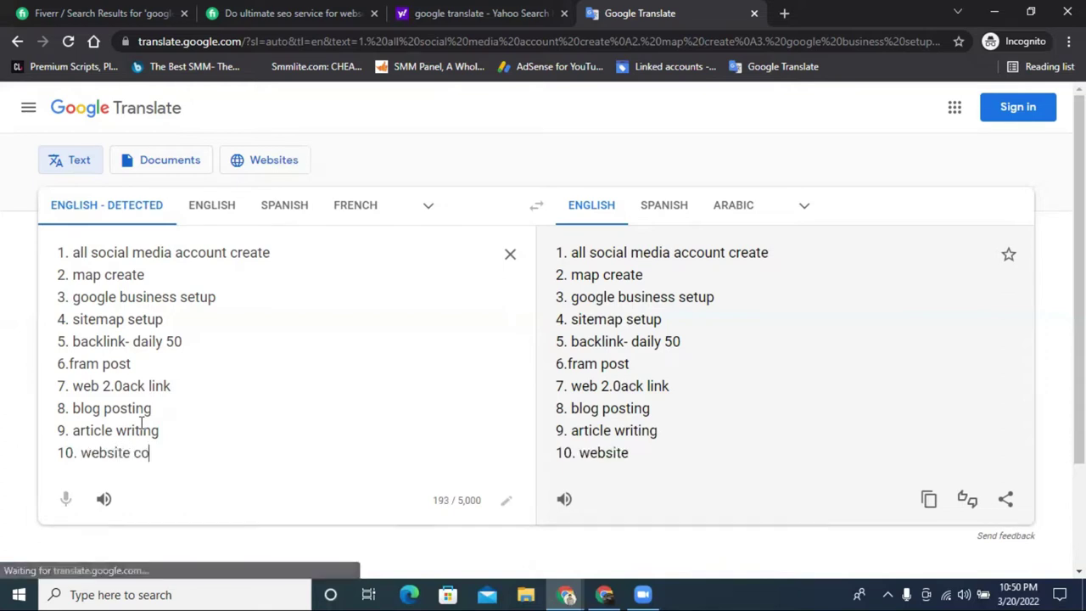
type("mmenting")
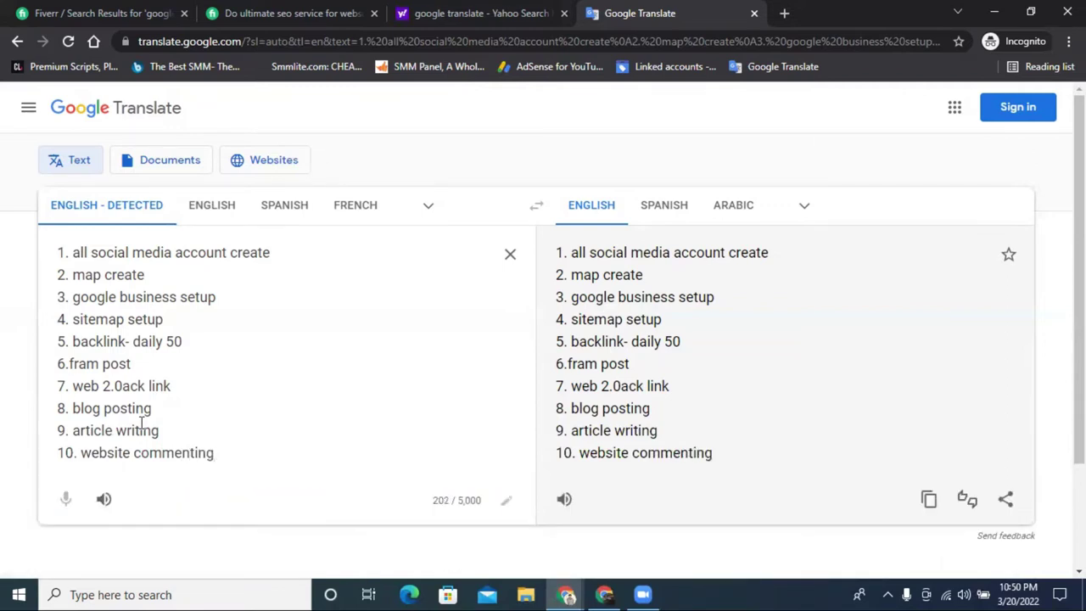
Add an eleventh line to the list reading "11. infographi link building"
key("Return")
type("11.")
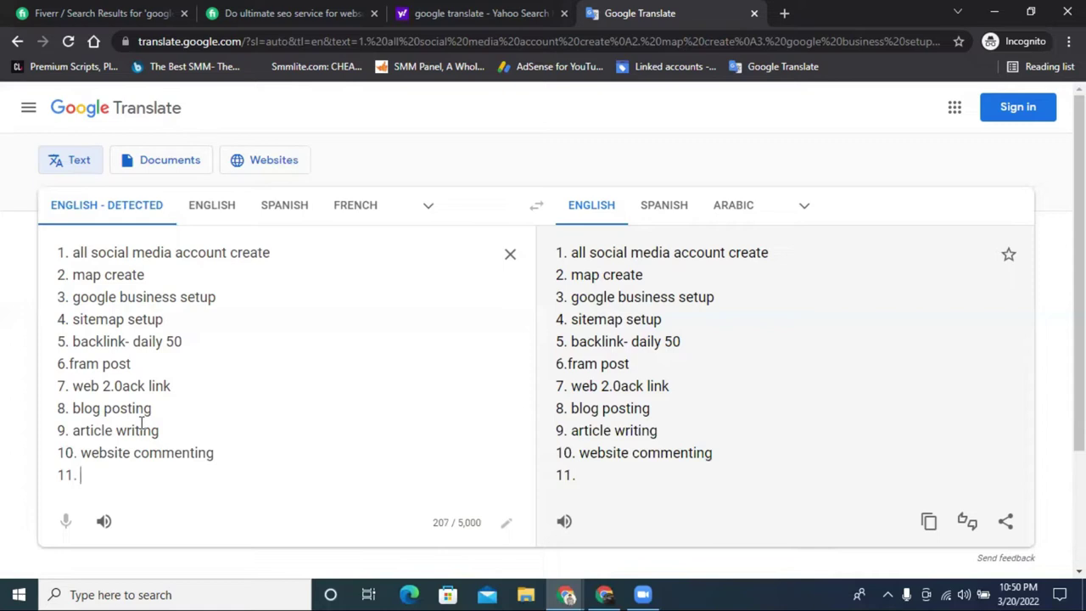
type("infographi")
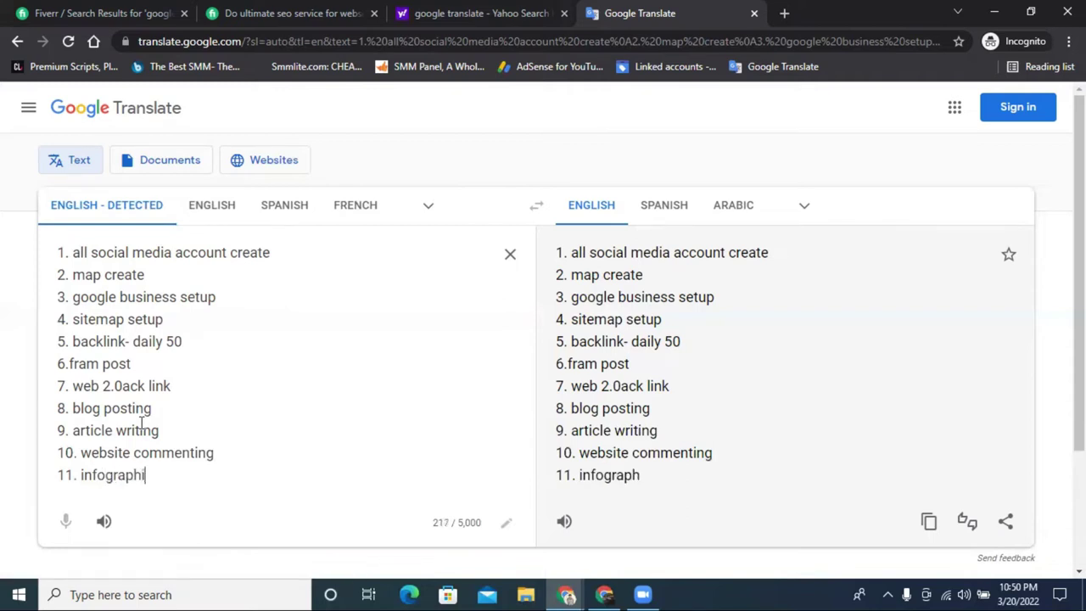
type(" li")
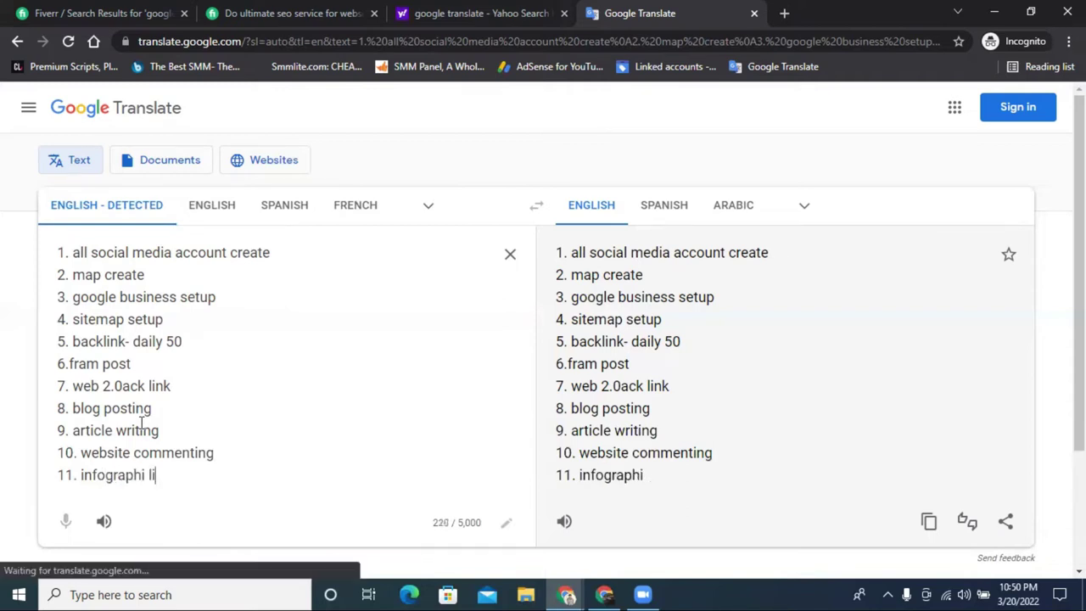
type("nk b")
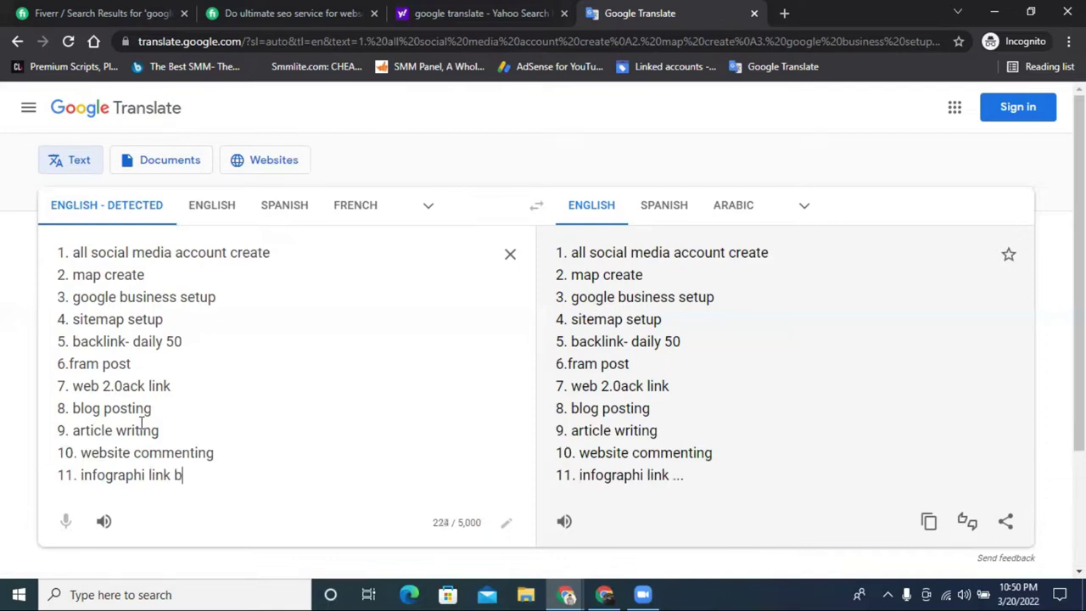
type("uiling")
key("Return")
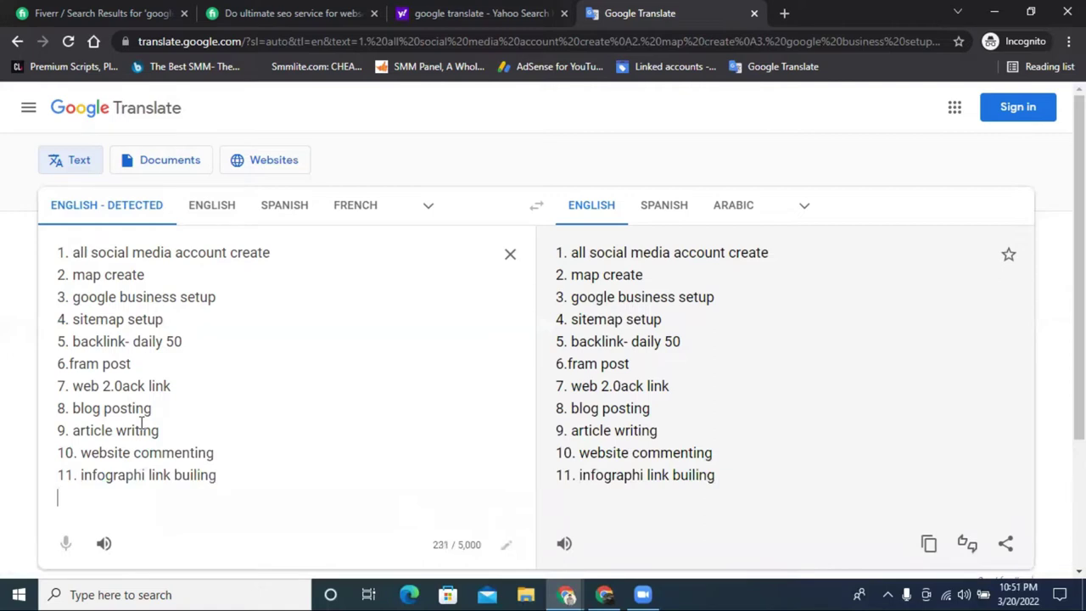
key("BackSpace")
key("BackSpace")
key("BackSpace")
key("BackSpace")
key("BackSpace")
type("lding")
Add a twelfth line to the list reading "12. ancor tex"
key("Return")
type("12. ")
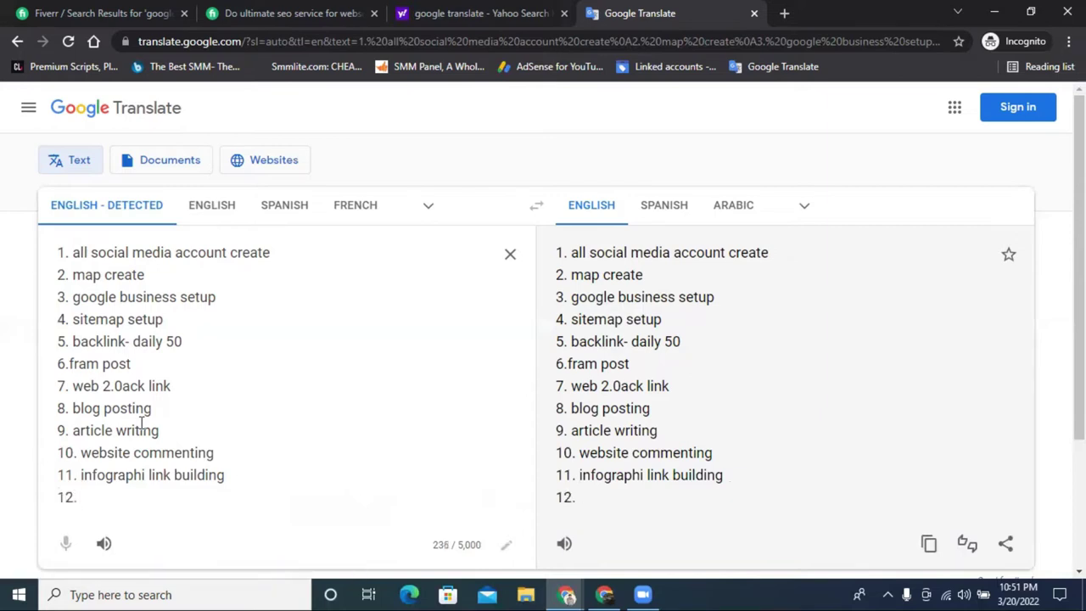
type("anj")
key("BackSpace")
type("cror")
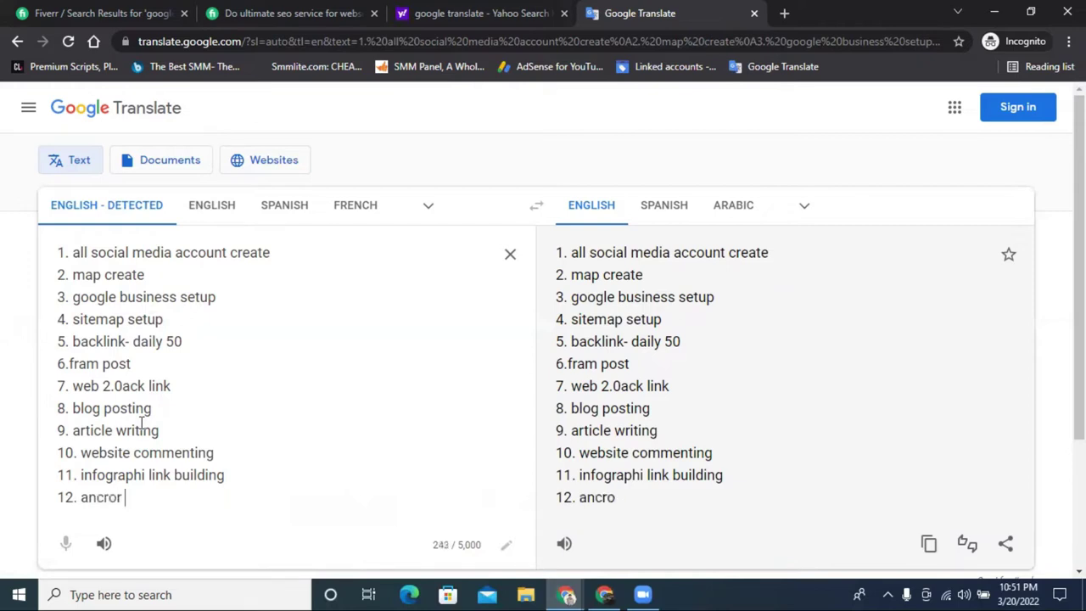
key("BackSpace")
key("BackSpace")
key("BackSpace")
key("BackSpace")
key("BackSpace")
type("cor tex")
key("Return")
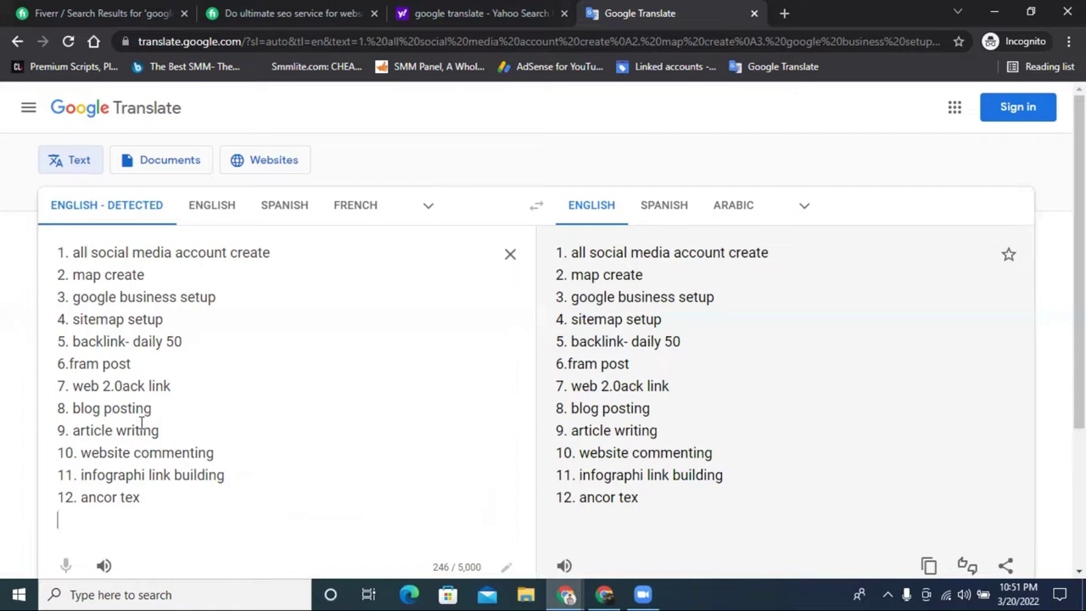
Delete lines 6 to 12 and lines 1 to 4, keeping only "5. backlink- daily 50" in the source text
left_click_drag(182, 513, 61, 410)
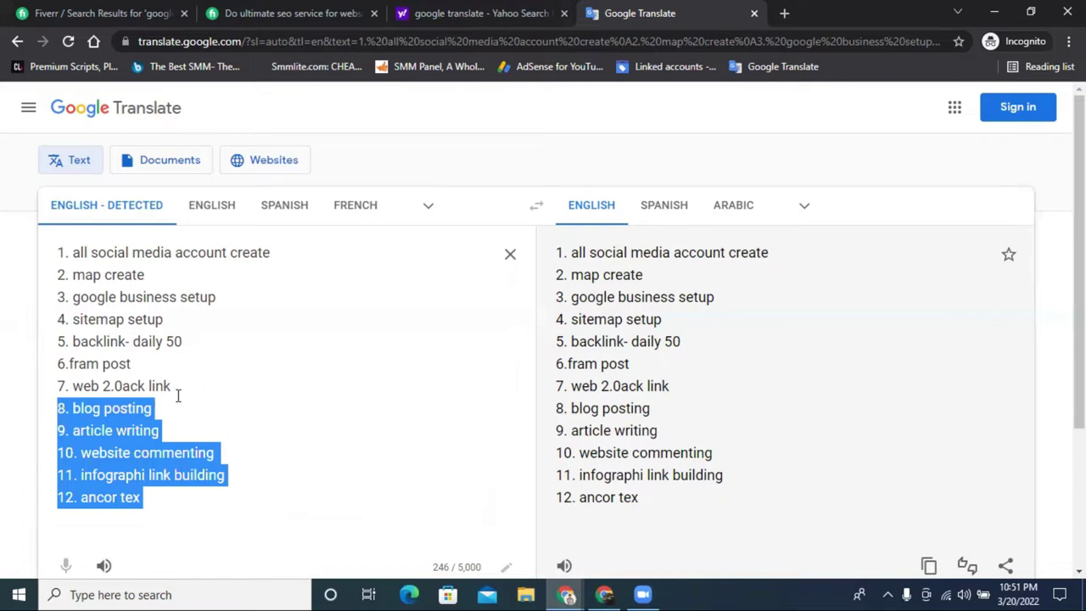
left_click(204, 475)
left_click_drag(164, 497, 54, 368)
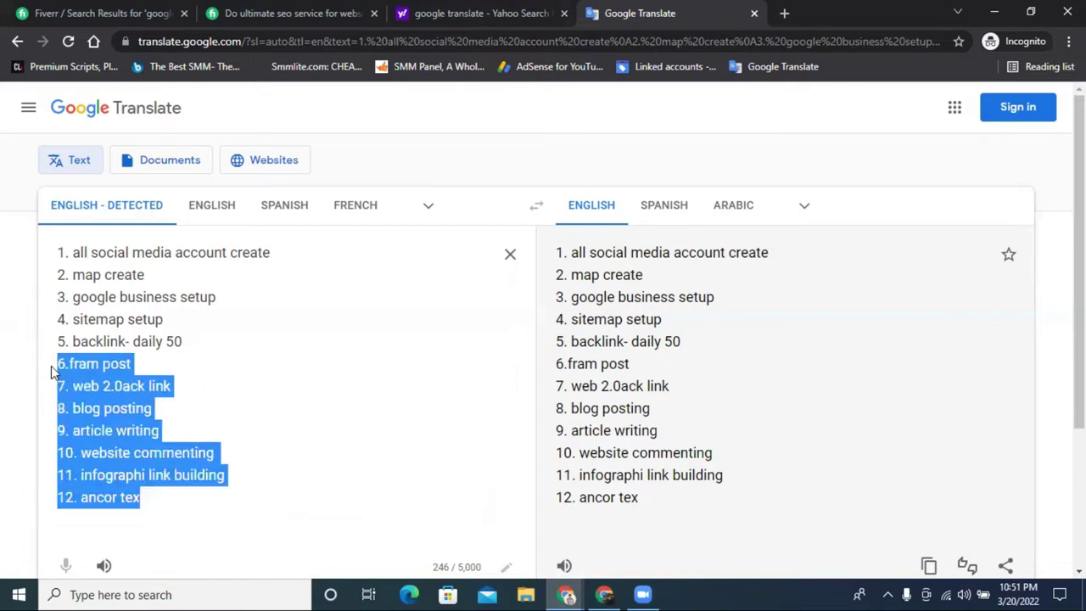
key("BackSpace")
left_click_drag(178, 319, 53, 252)
key("BackSpace")
left_click(194, 277)
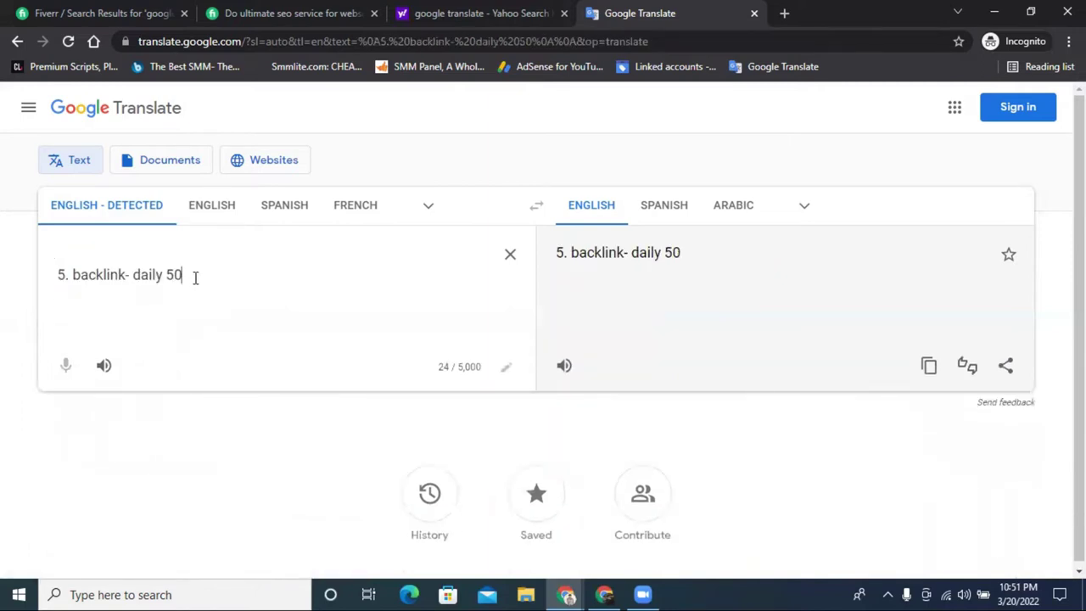
left_click_drag(194, 277, 167, 277)
left_click(188, 278)
Return to the Fiverr gig on ultimate SEO service for website top Google ranking and review its overview and Premium package
left_click(278, 15)
double_click(415, 353)
left_click_drag(392, 358, 390, 358)
left_click(609, 356)
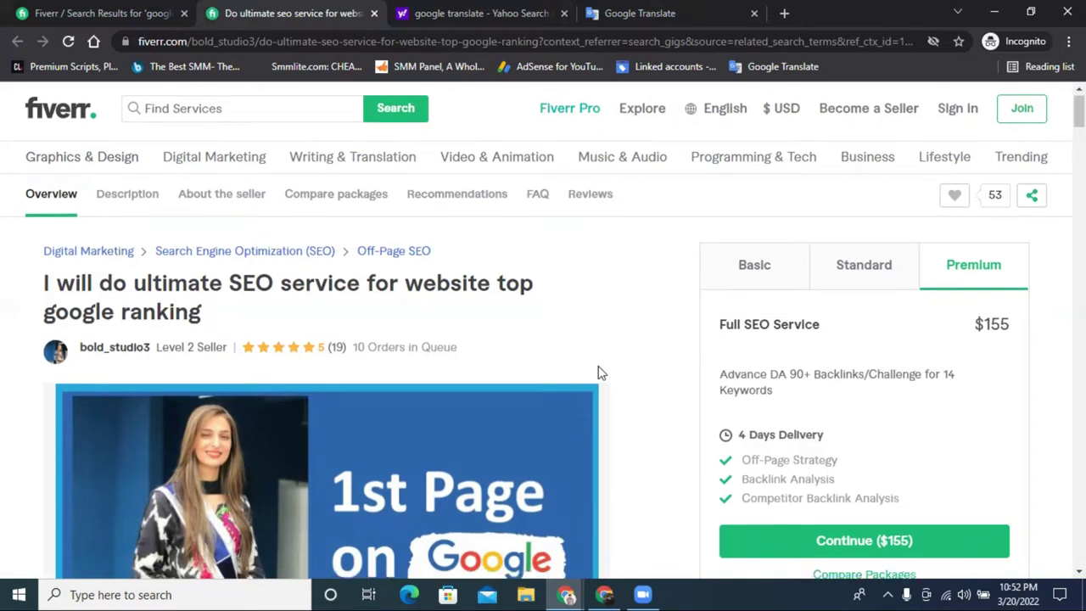
scroll(600, 371, "down", 5)
Minimize the incognito and BOOKMARKING SITE spreadsheet windows, and close the window showing the profile creation sites list
left_click(783, 13)
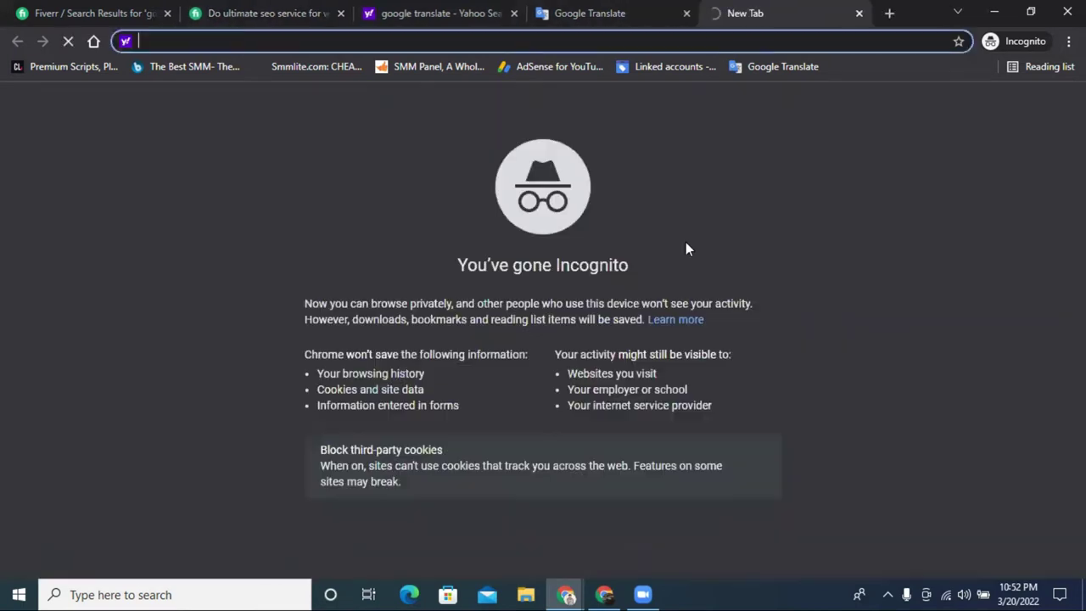
left_click(994, 13)
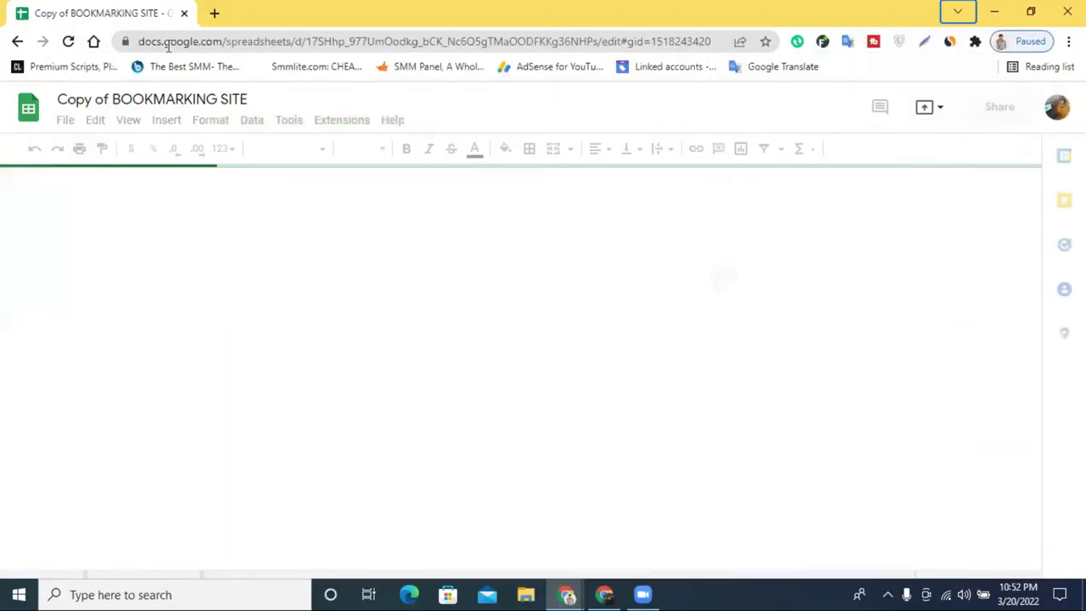
left_click(214, 12)
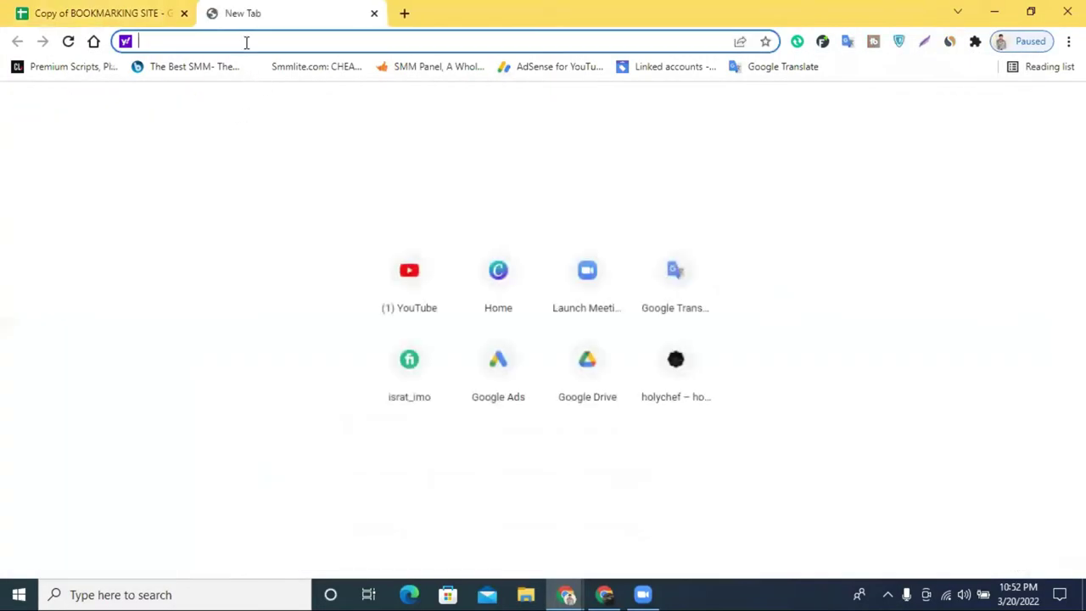
left_click(994, 10)
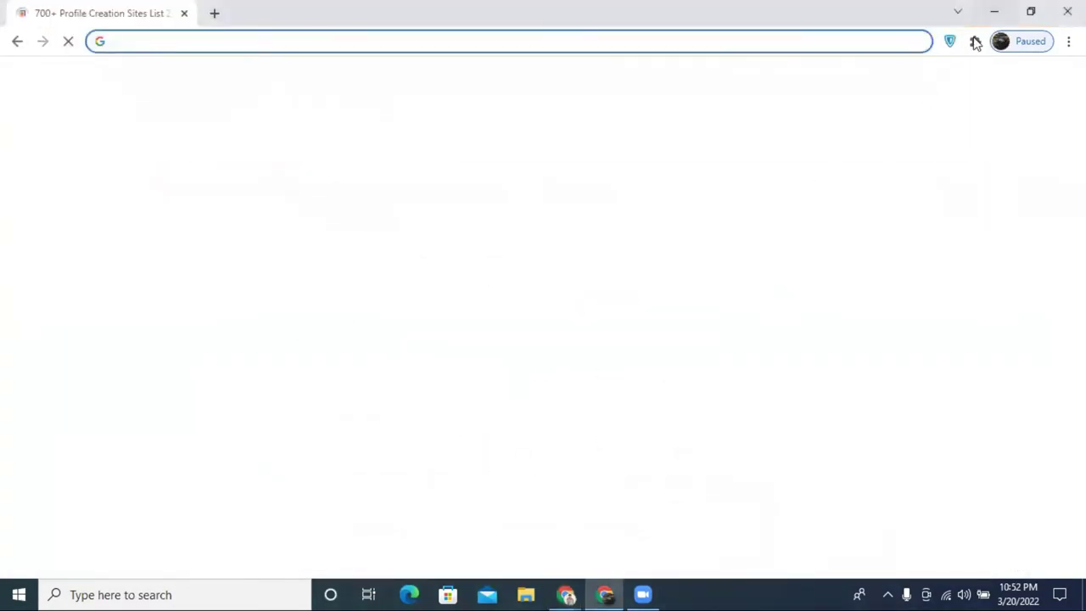
left_click(1068, 11)
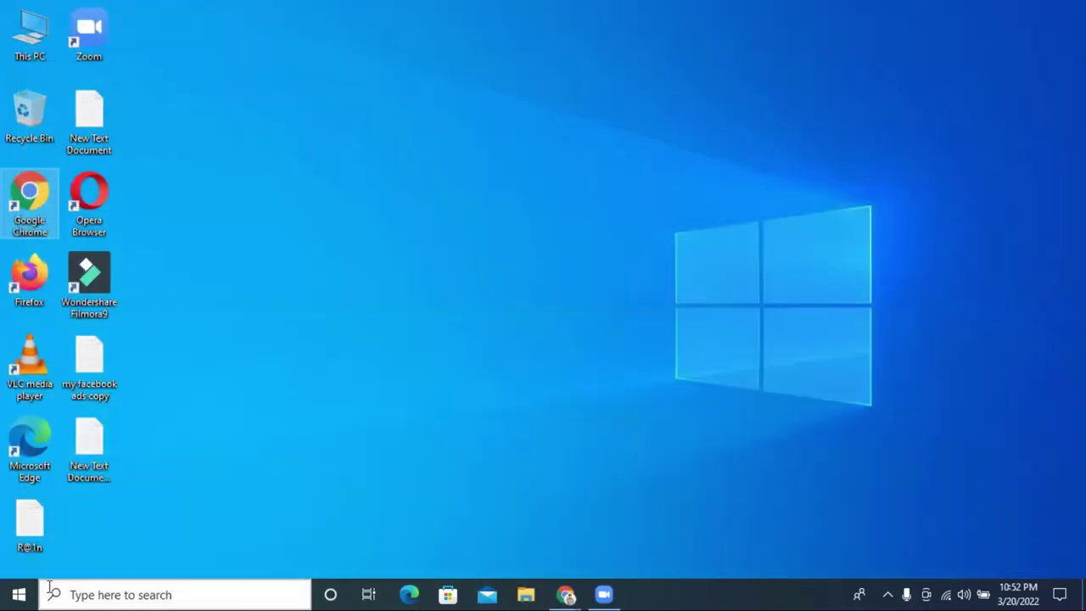
Launch Google Chrome and open a browser window with the মজা profile
double_click(27, 194)
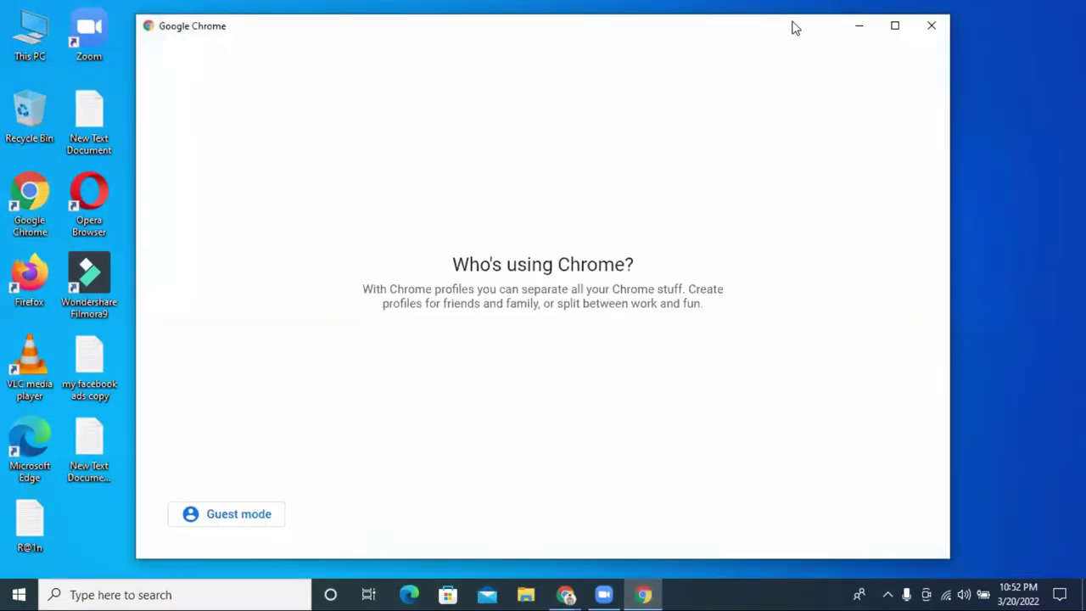
left_click(892, 27)
scroll(857, 413, "down", 3)
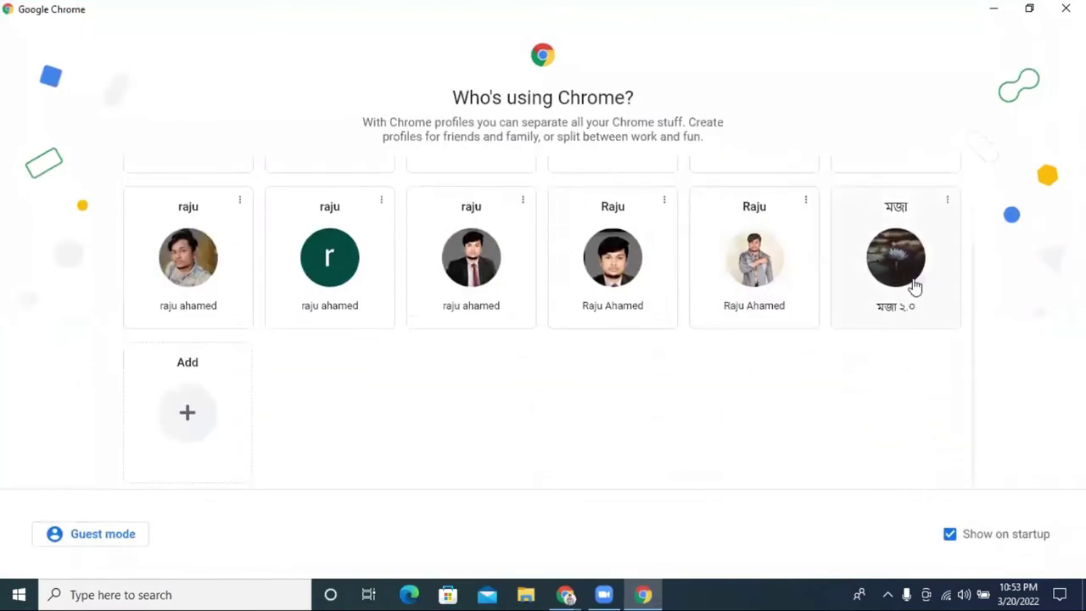
left_click(914, 289)
left_click(1036, 20)
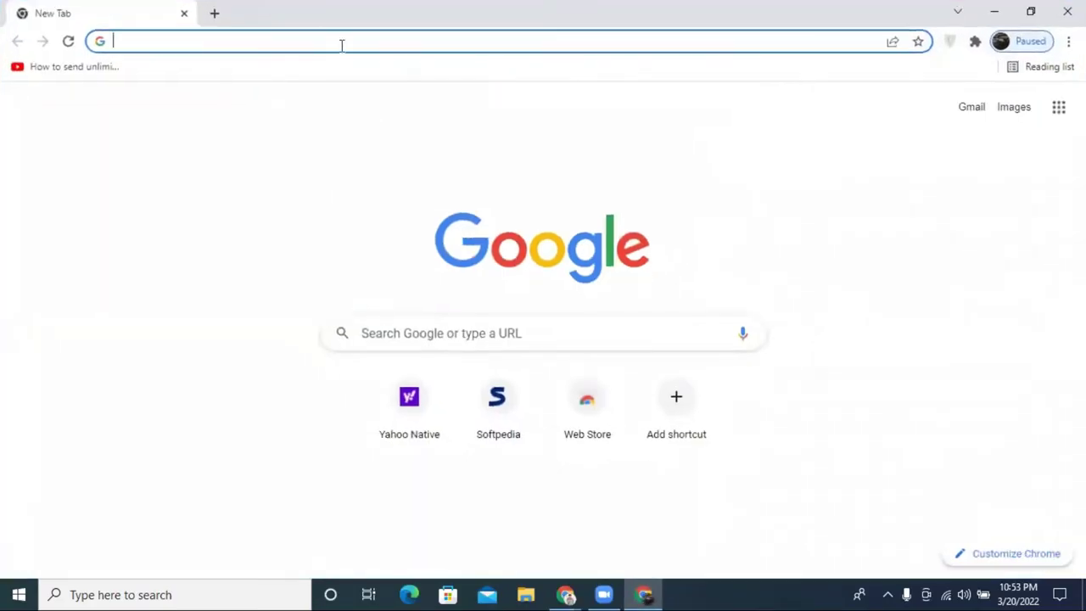
Search Google for "best car" and check the related search suggestions
left_click(319, 42)
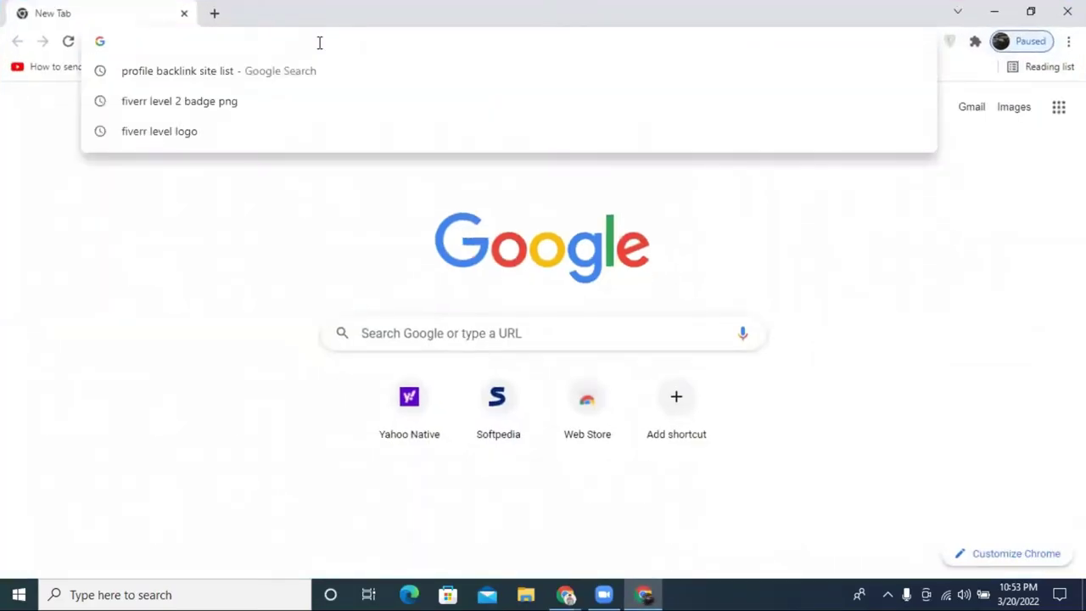
type("be")
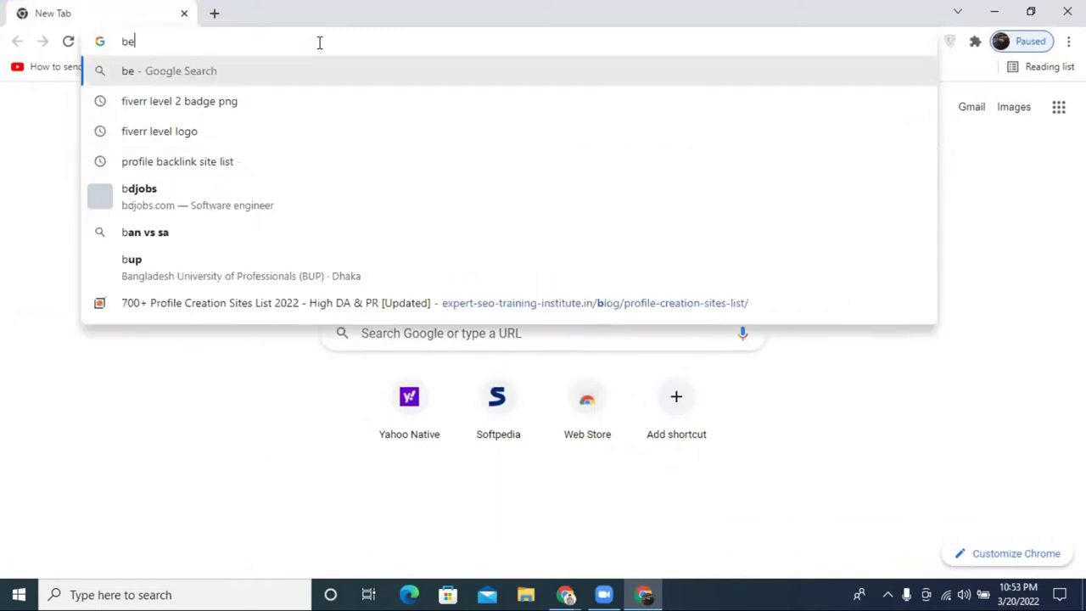
type("st car")
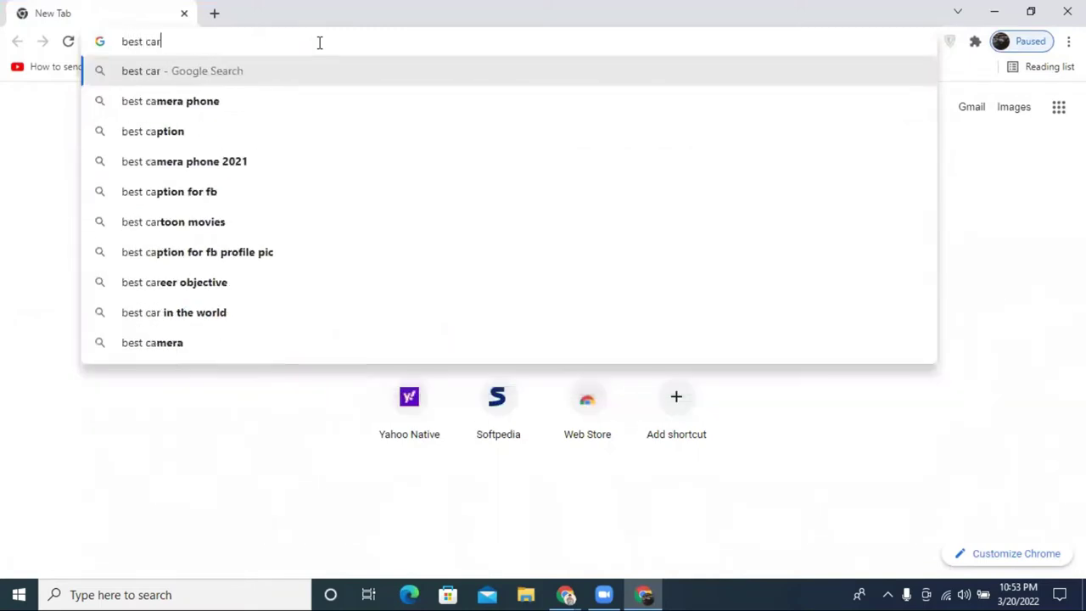
key("Return")
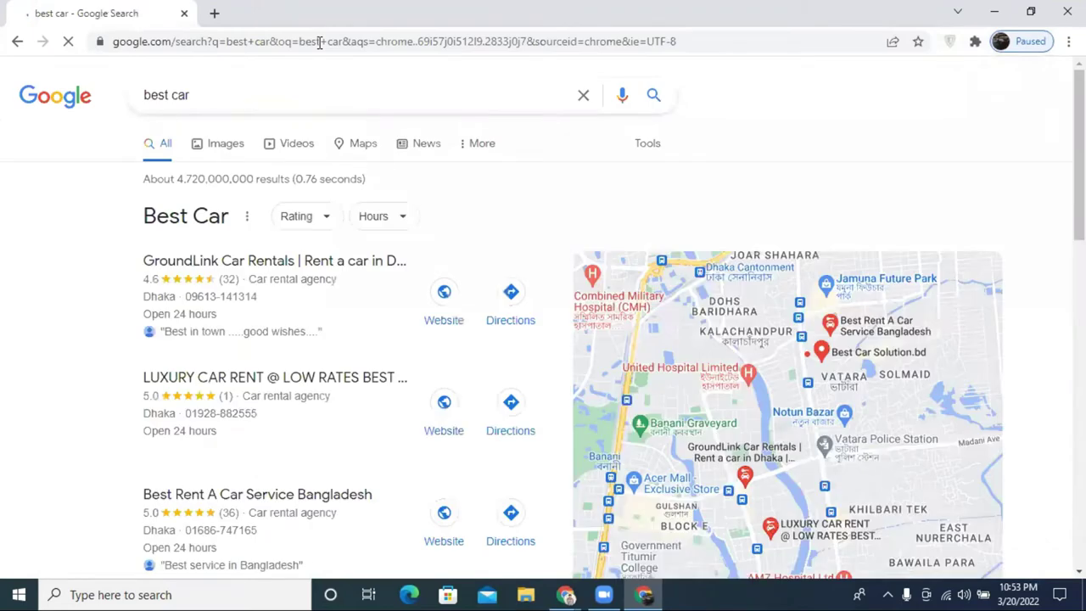
left_click(214, 100)
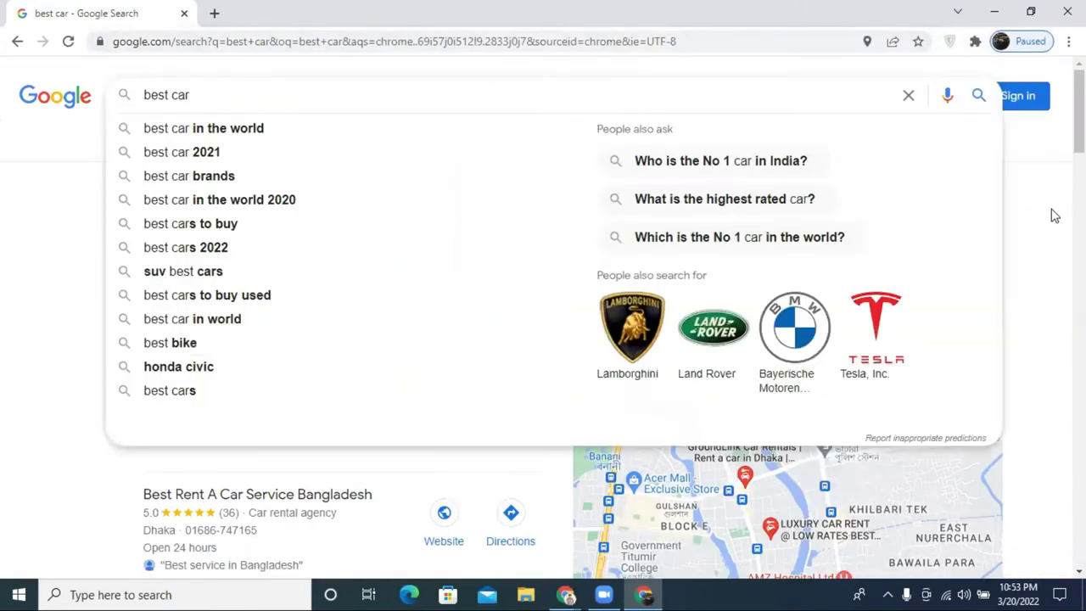
left_click(1052, 216)
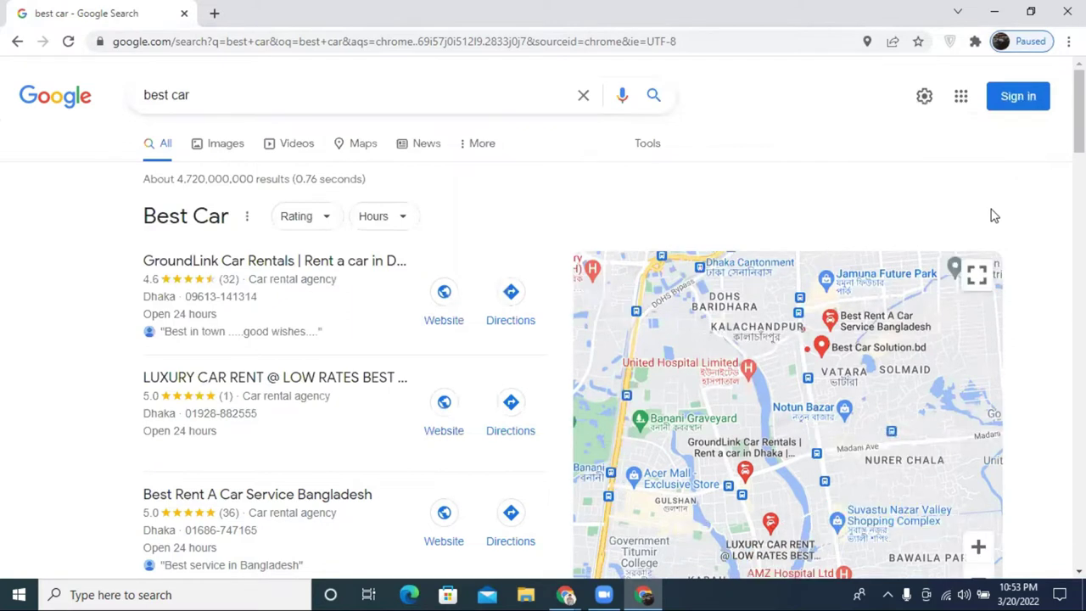
Change the Google search query to "best mobile" and run the suggested search "best mobile in bangladesh"
double_click(257, 97)
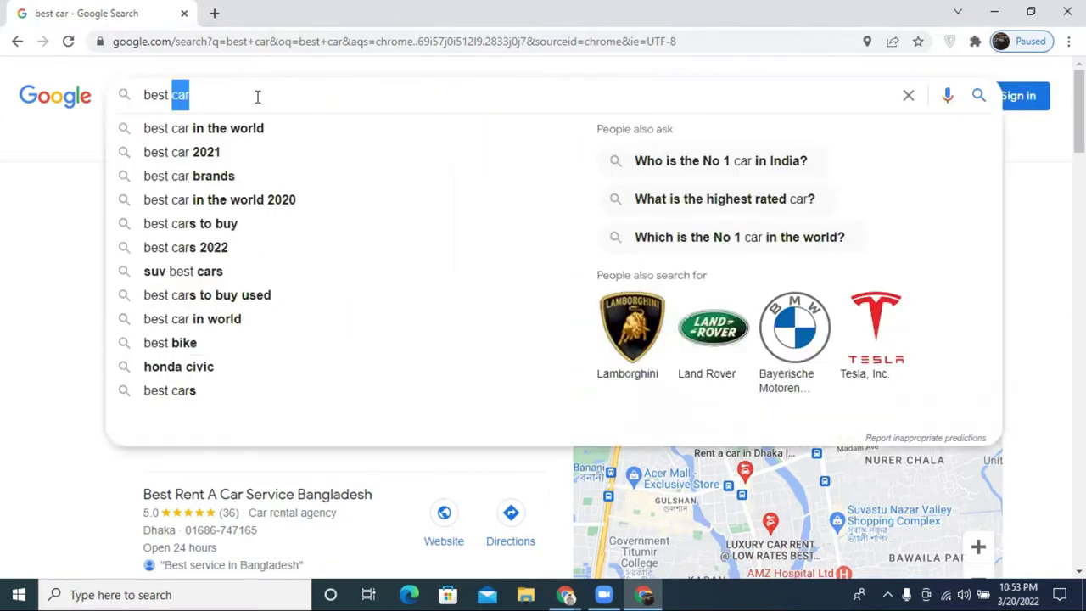
triple_click(257, 97)
left_click(257, 97)
key("BackSpace")
key("BackSpace")
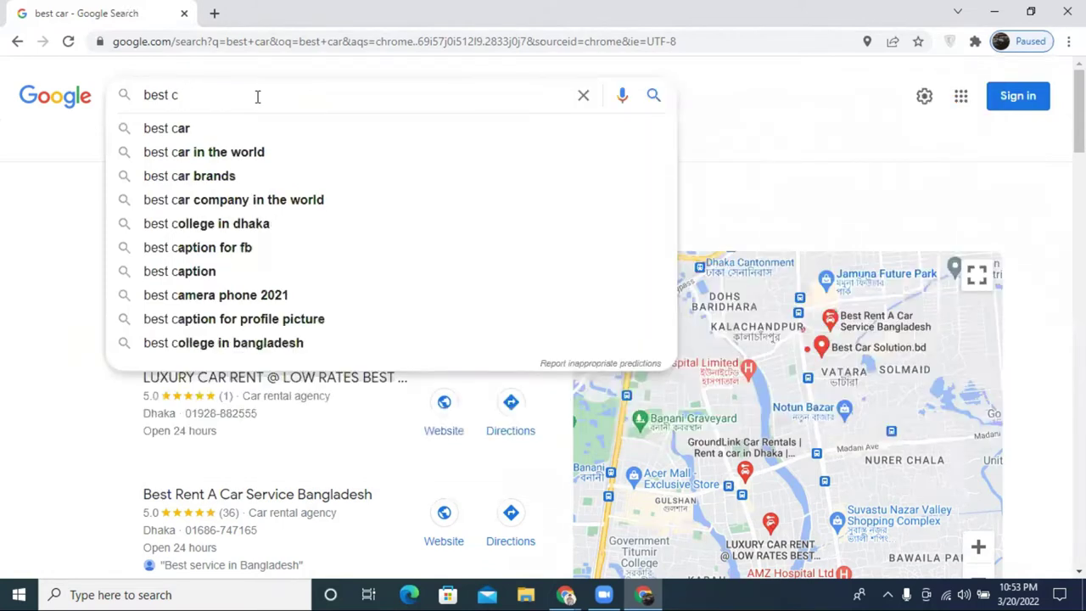
key("BackSpace")
type("mob")
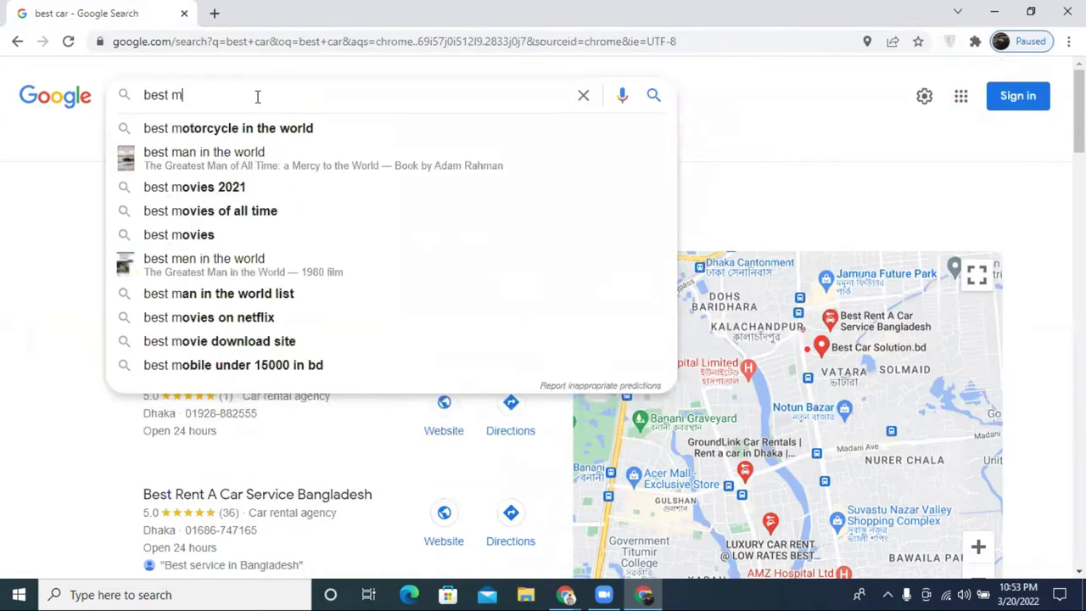
type("e")
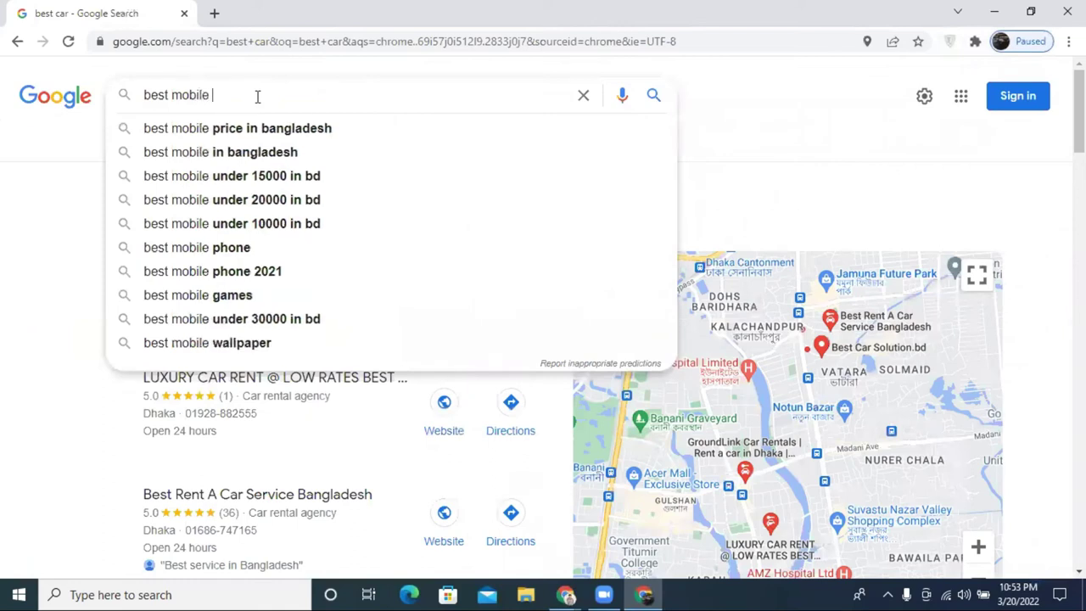
left_click(252, 155)
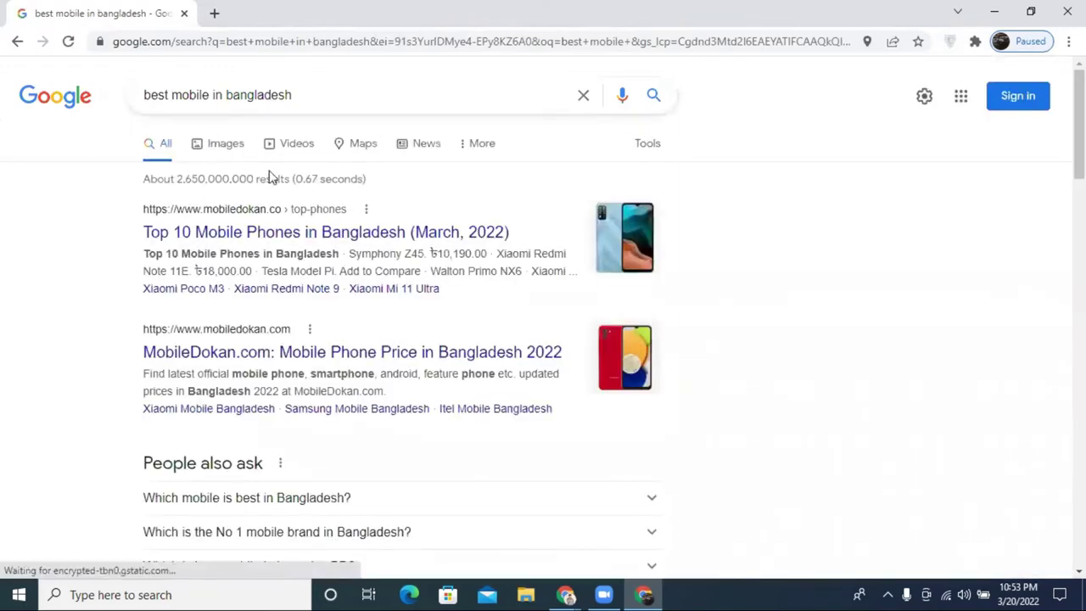
Examine the first page of results for "best mobile in bangladesh" down to the related searches and page numbers
scroll(173, 173, "down", 5)
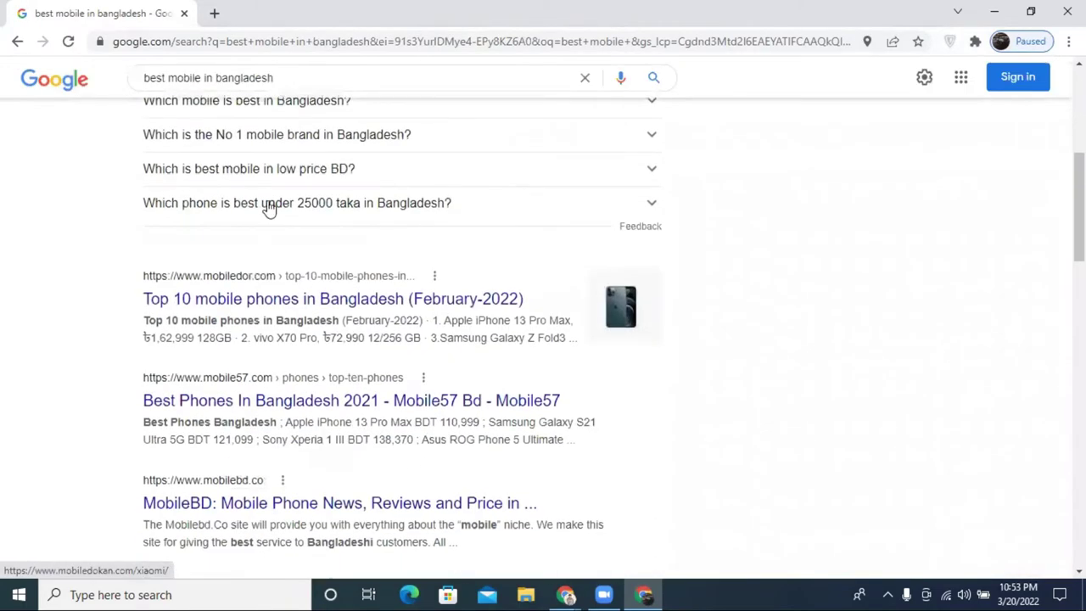
scroll(212, 199, "up", 5)
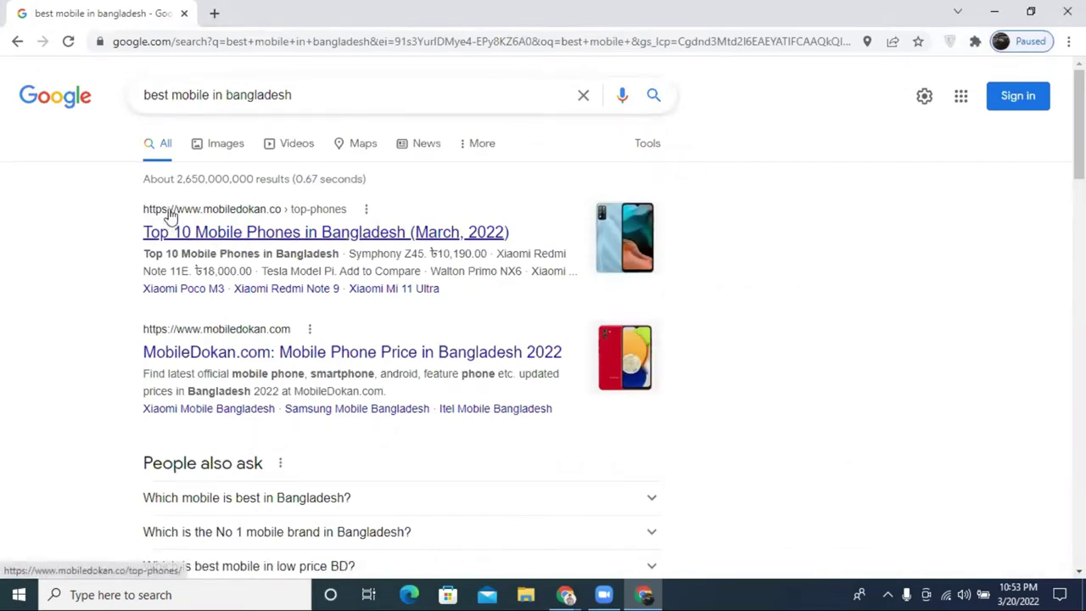
scroll(177, 213, "down", 2)
scroll(252, 170, "up", 2)
scroll(212, 227, "down", 3)
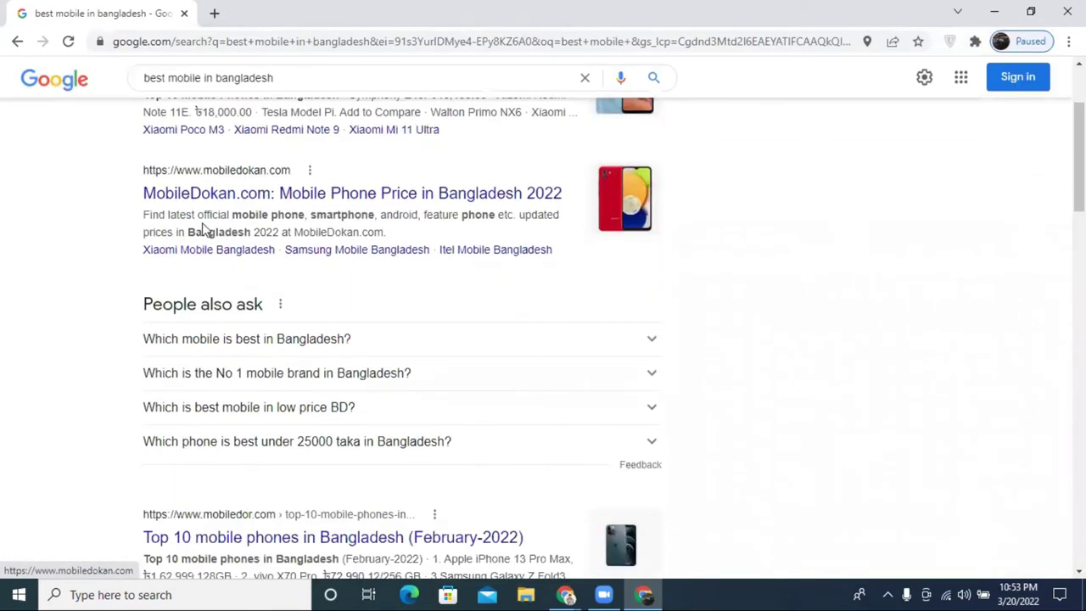
scroll(417, 279, "down", 8)
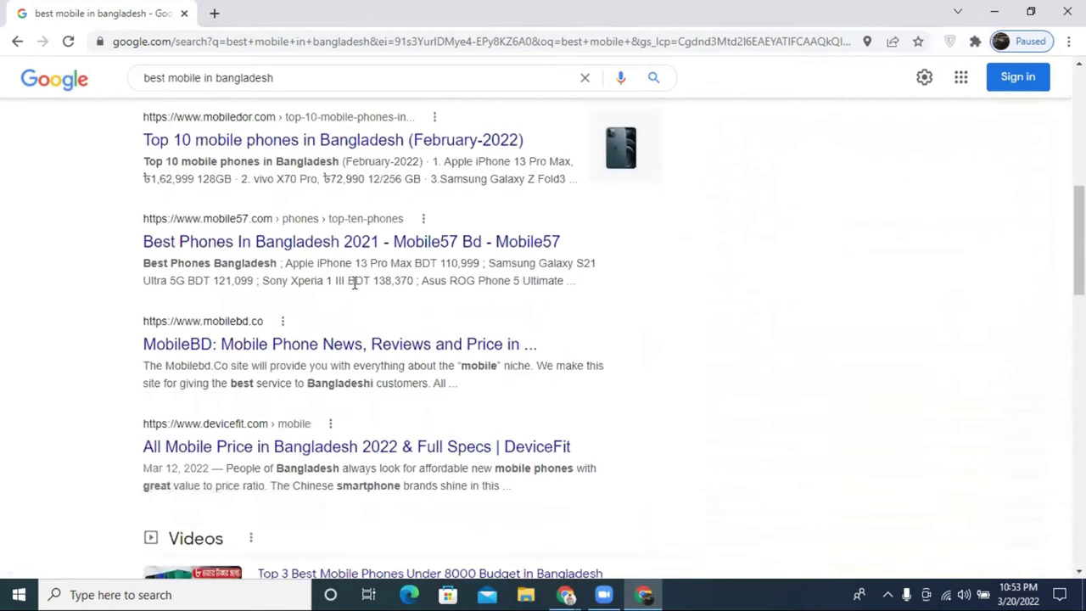
scroll(321, 357, "down", 6)
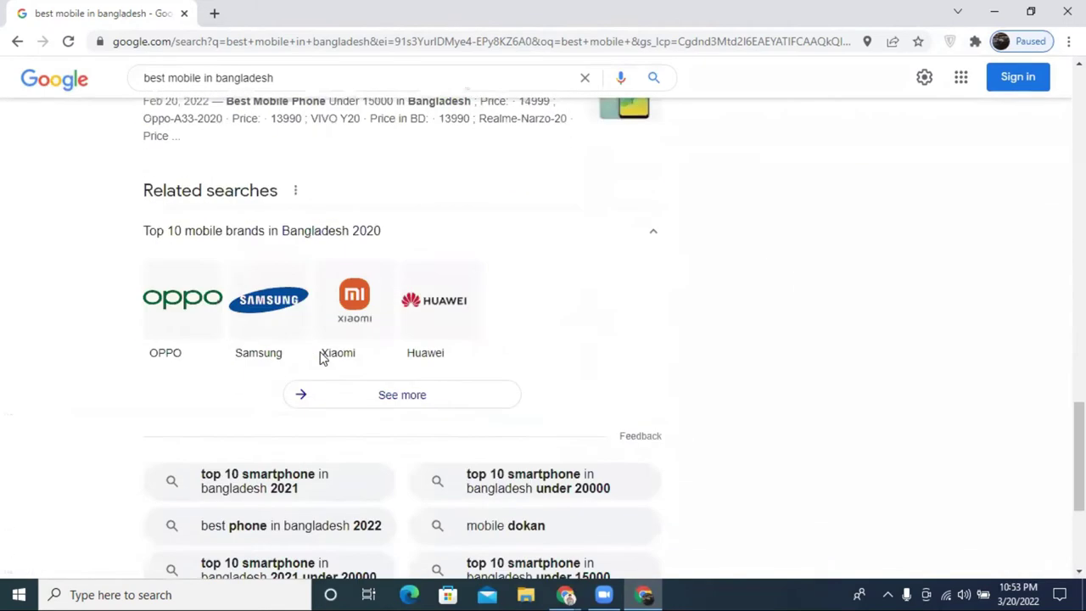
scroll(318, 395, "down", 1)
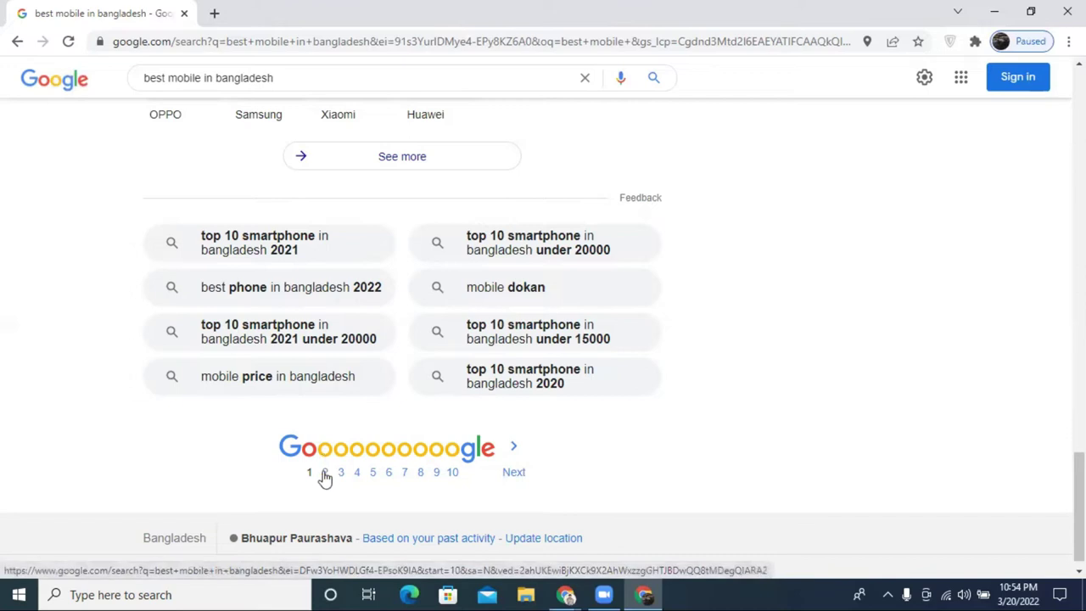
Compare the top-ranked mobile phone results with the lower listings, videos and related searches on the same results page
scroll(283, 328, "up", 20)
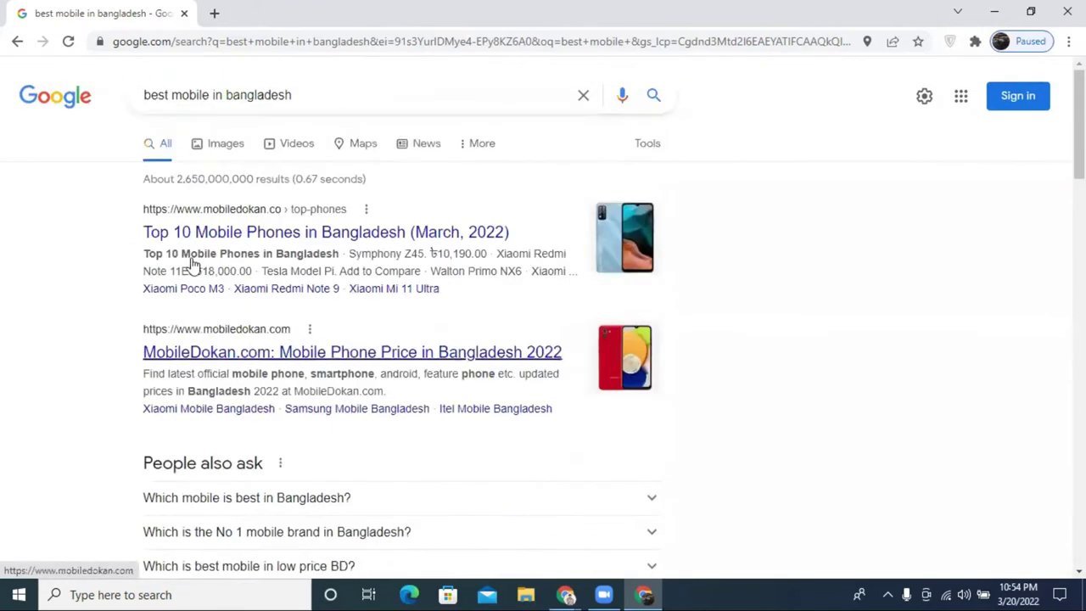
scroll(222, 356, "down", 20)
scroll(352, 396, "up", 10)
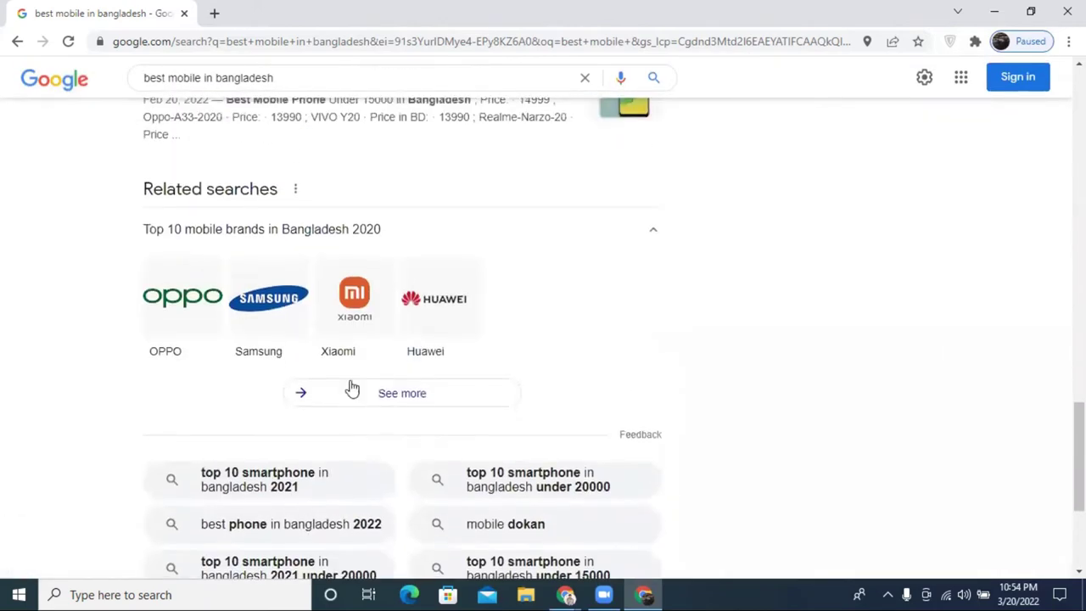
scroll(202, 198, "up", 4)
scroll(340, 263, "down", 4)
scroll(362, 272, "up", 8)
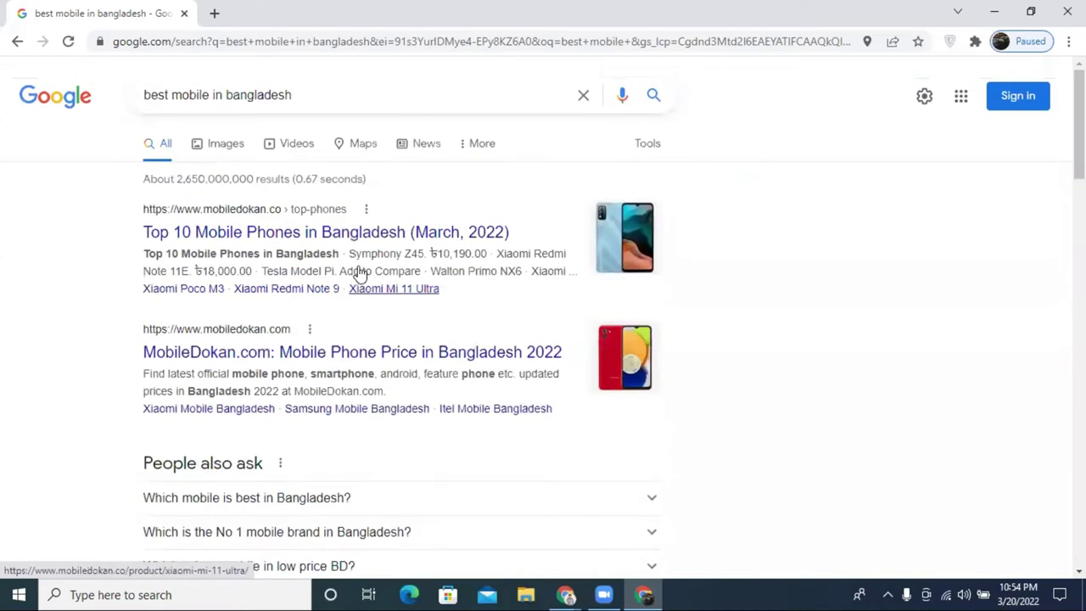
scroll(359, 270, "down", 10)
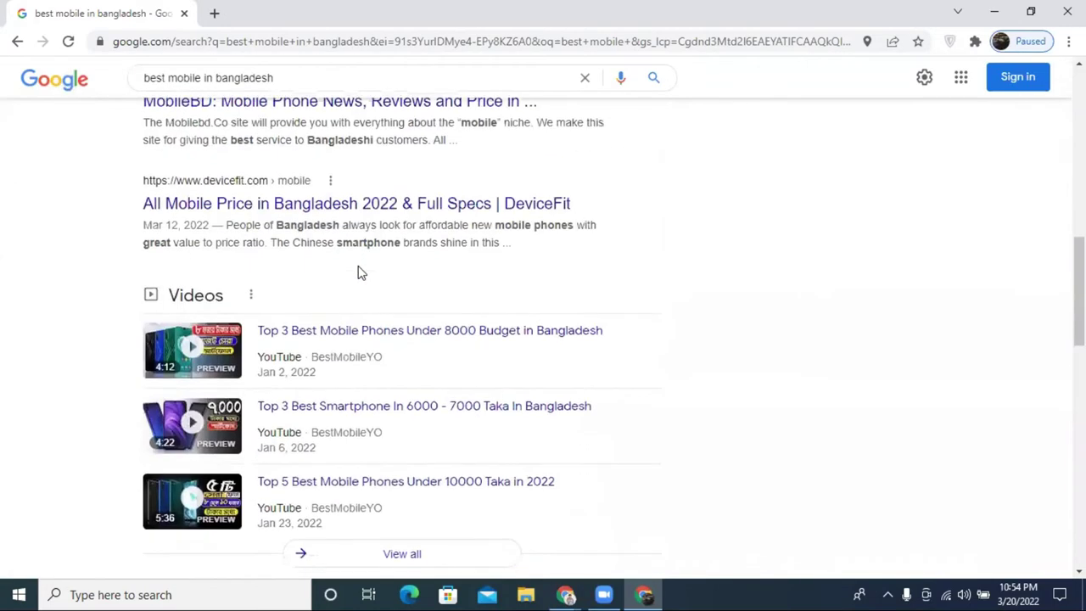
scroll(358, 272, "down", 8)
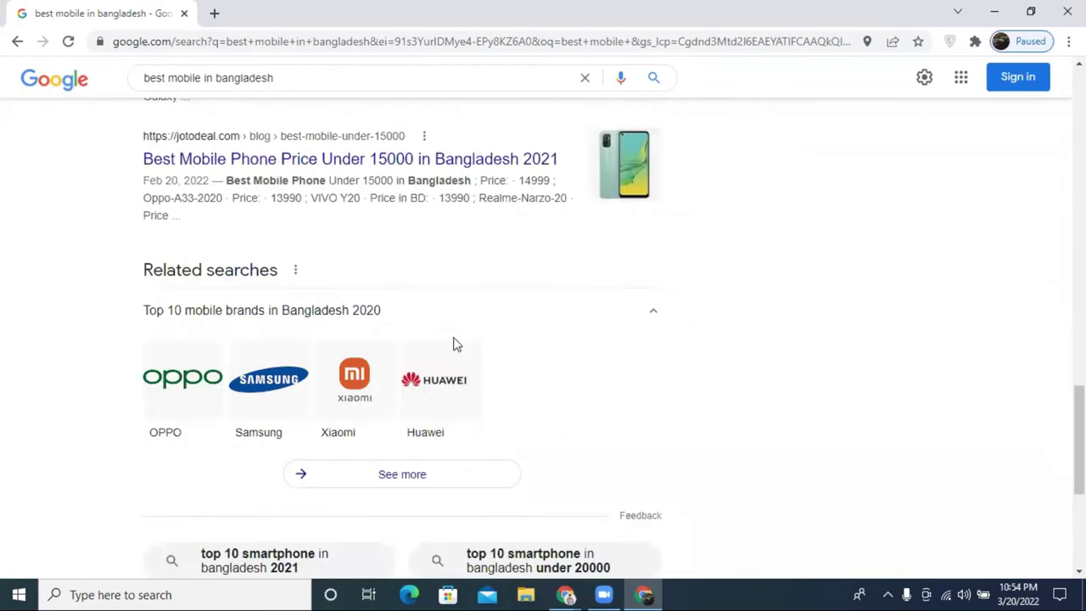
scroll(443, 347, "down", 4)
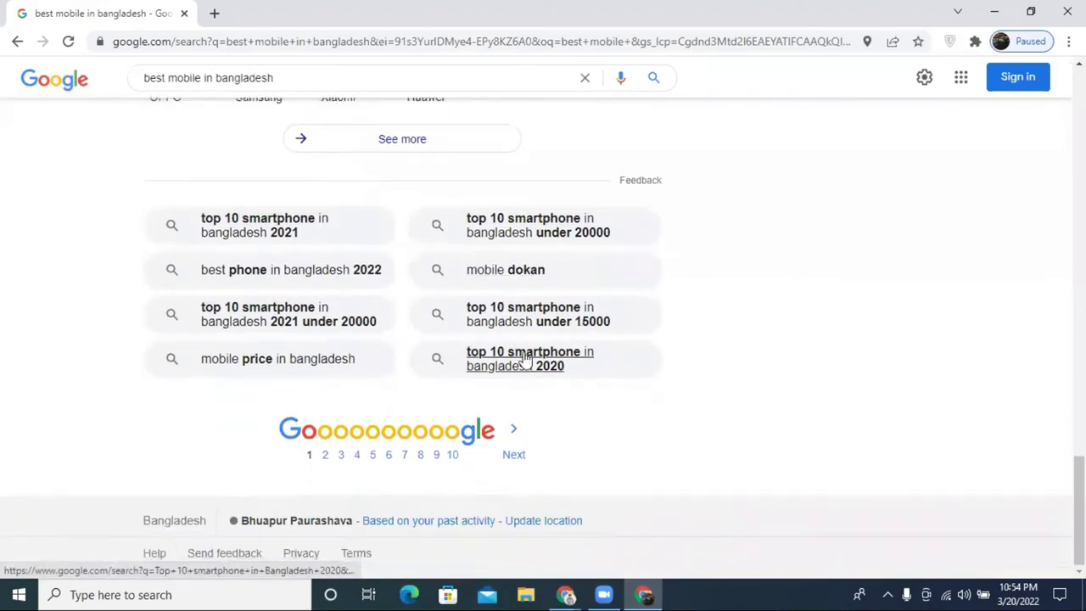
scroll(524, 360, "up", 15)
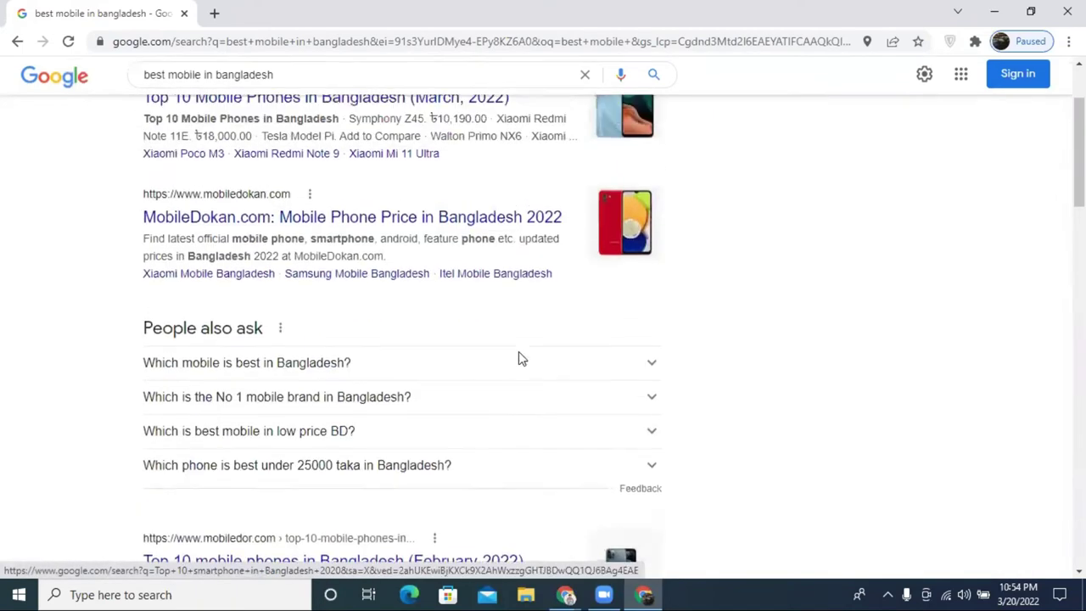
scroll(520, 358, "up", 2)
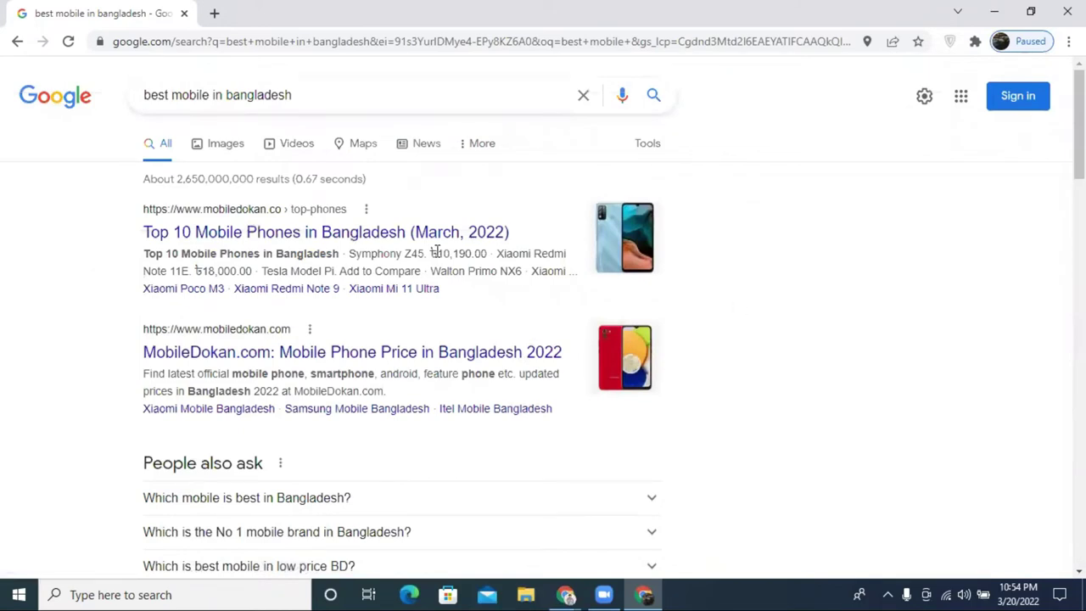
Open the MobileDokan.com mobile phone price result, look through its phone listings, and close the browser window
left_click(180, 353)
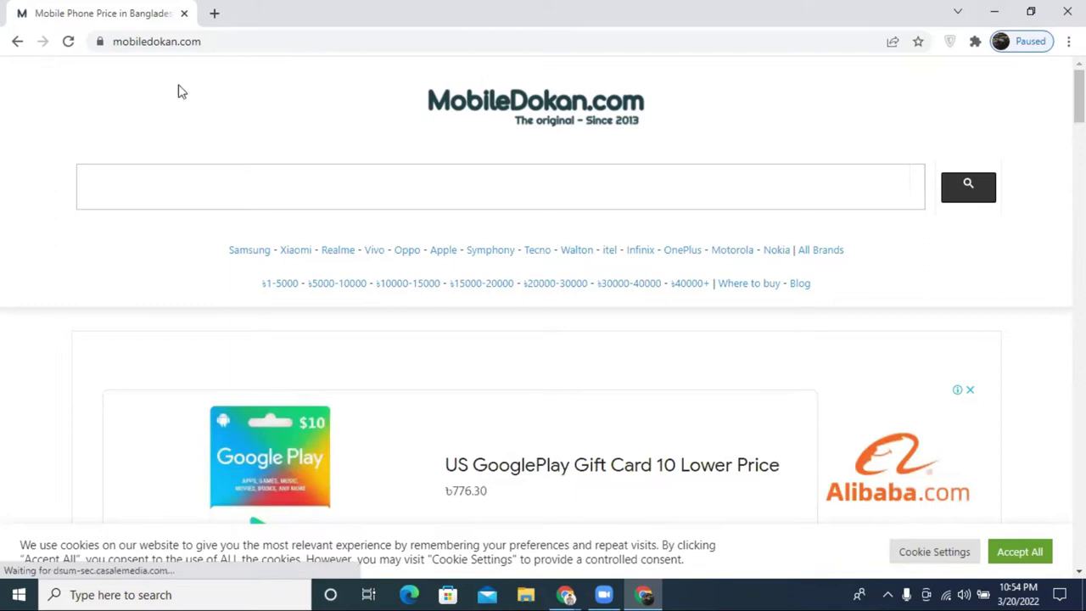
scroll(417, 399, "down", 10)
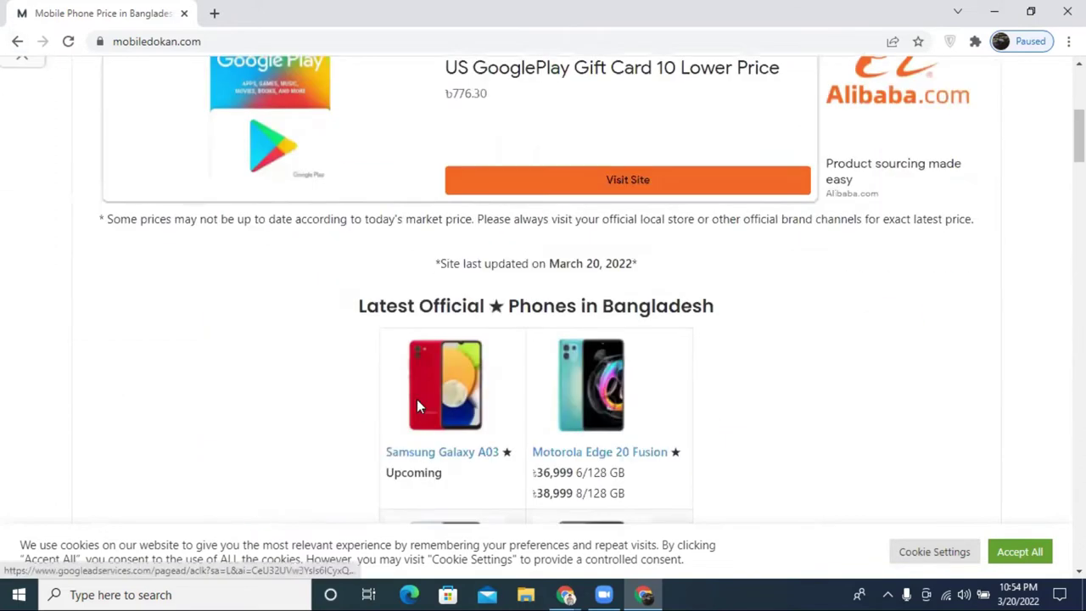
scroll(416, 401, "down", 5)
scroll(408, 388, "down", 1)
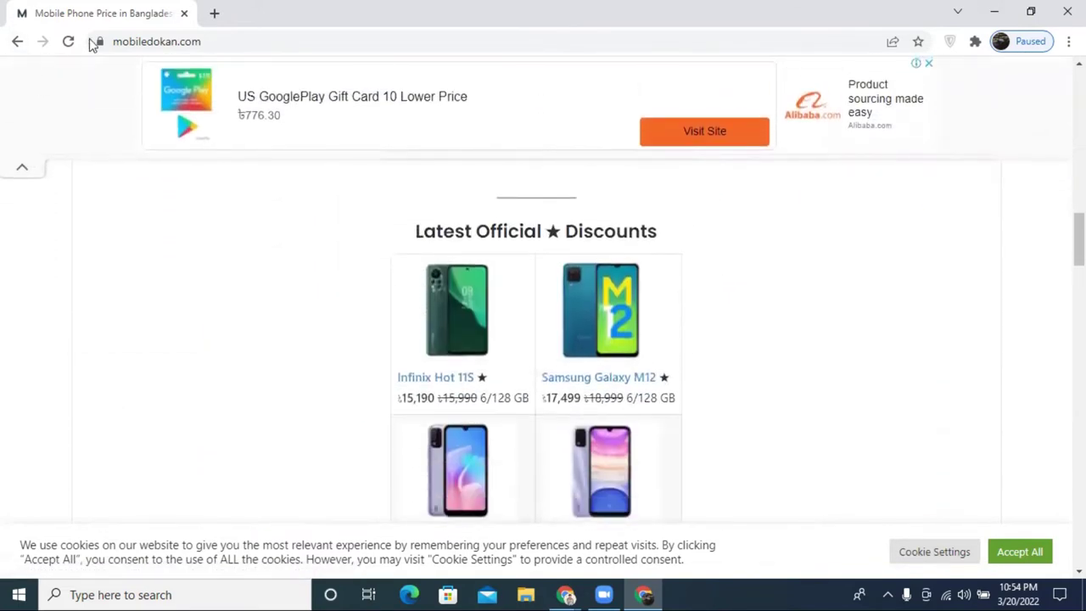
left_click(1068, 12)
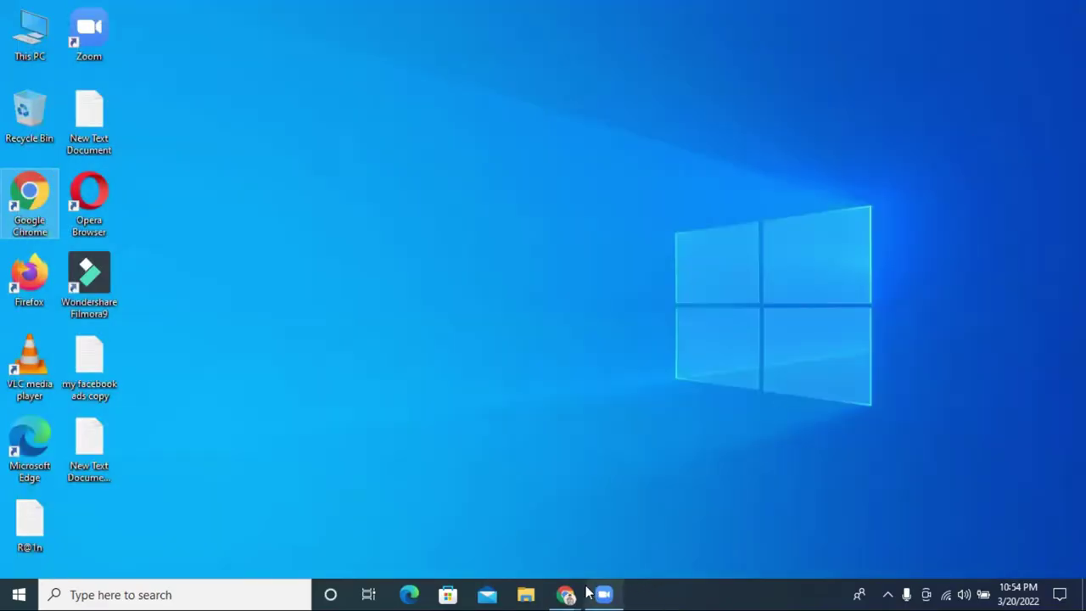
Switch to the browser window with the BOOKMARKING SITE spreadsheet and search for "best car" in a new tab
mouse_move(585, 593)
left_click(668, 516)
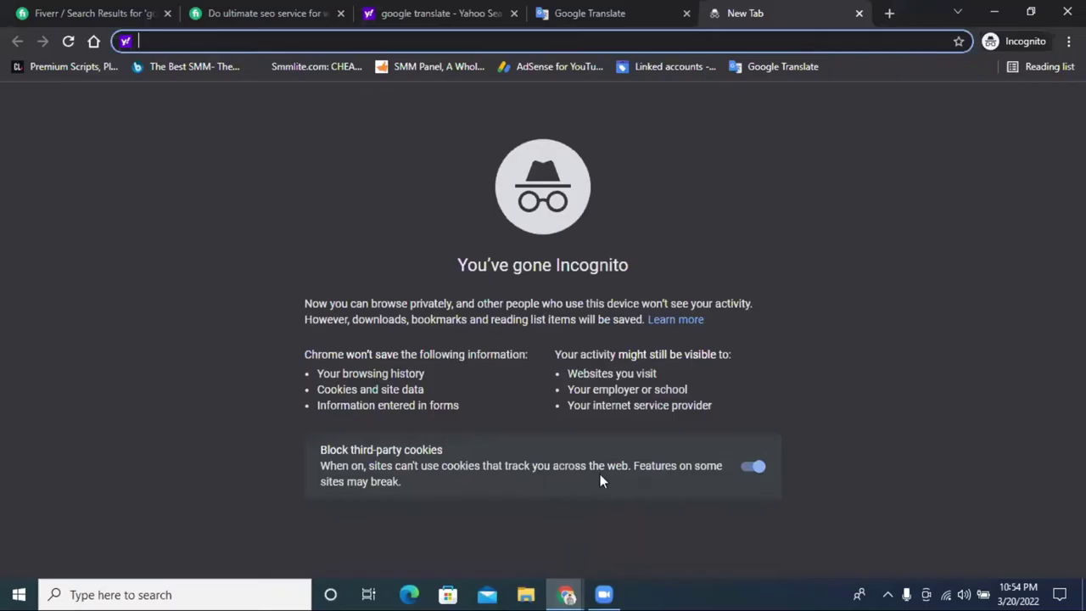
left_click(567, 594)
left_click(481, 530)
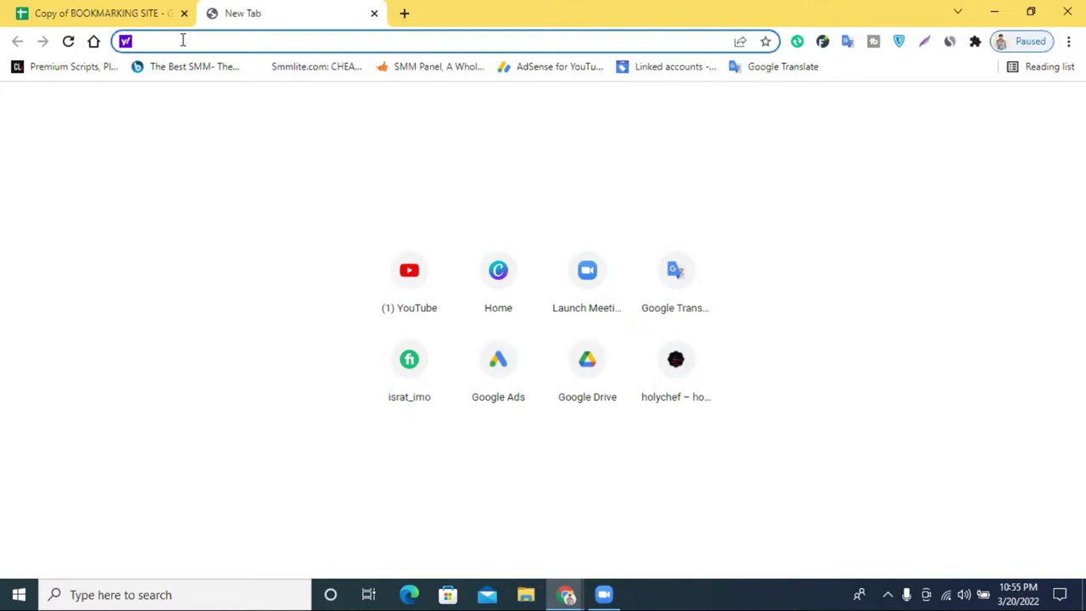
type("best ")
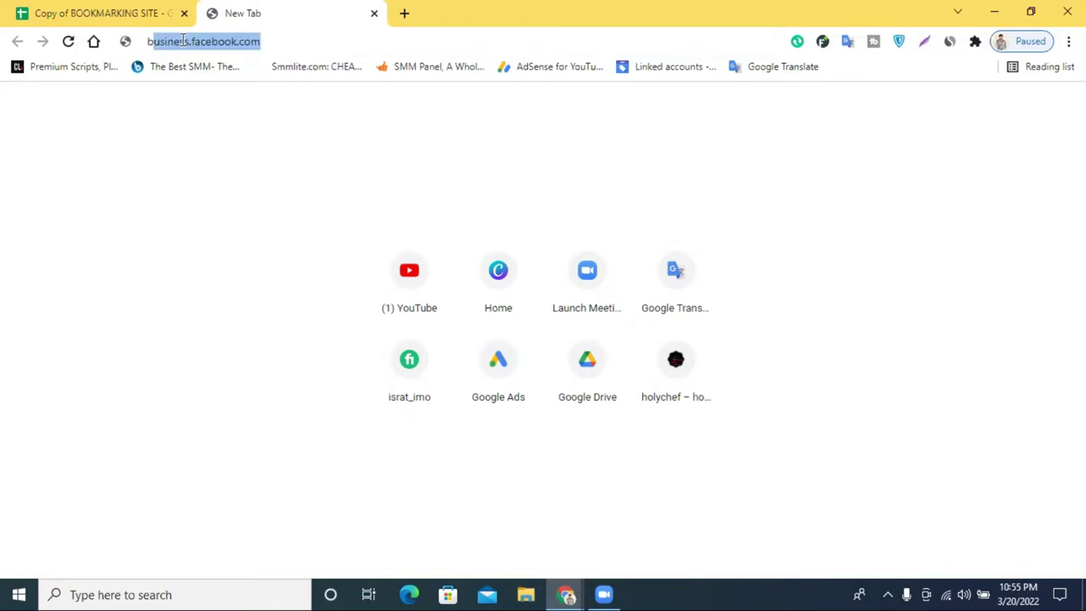
type("car")
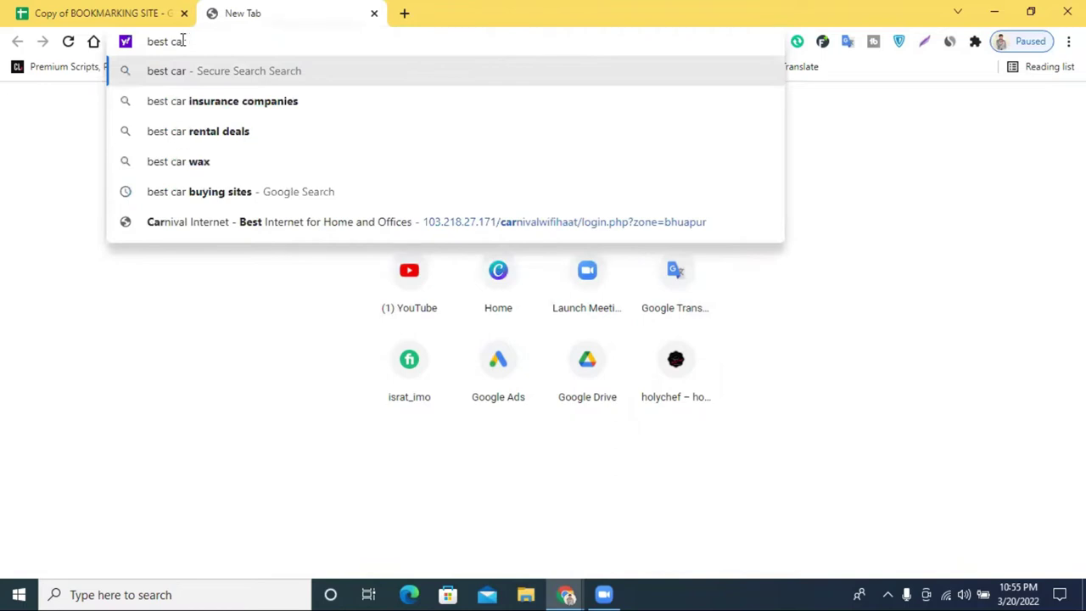
key("Return")
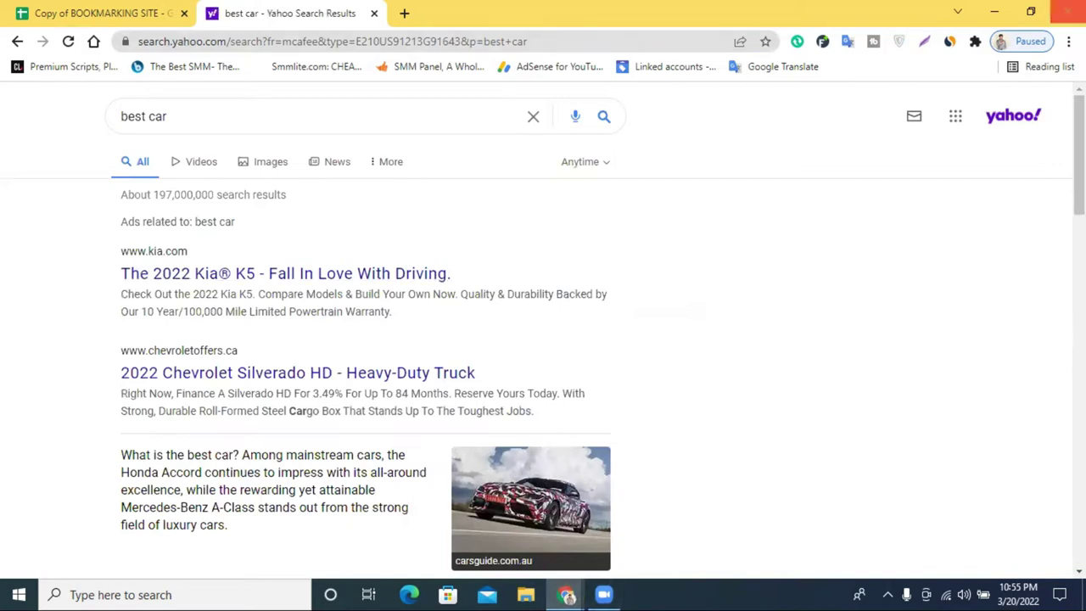
Minimize the spreadsheet and incognito windows, and launch Google Chrome with the মজা profile
left_click(998, 8)
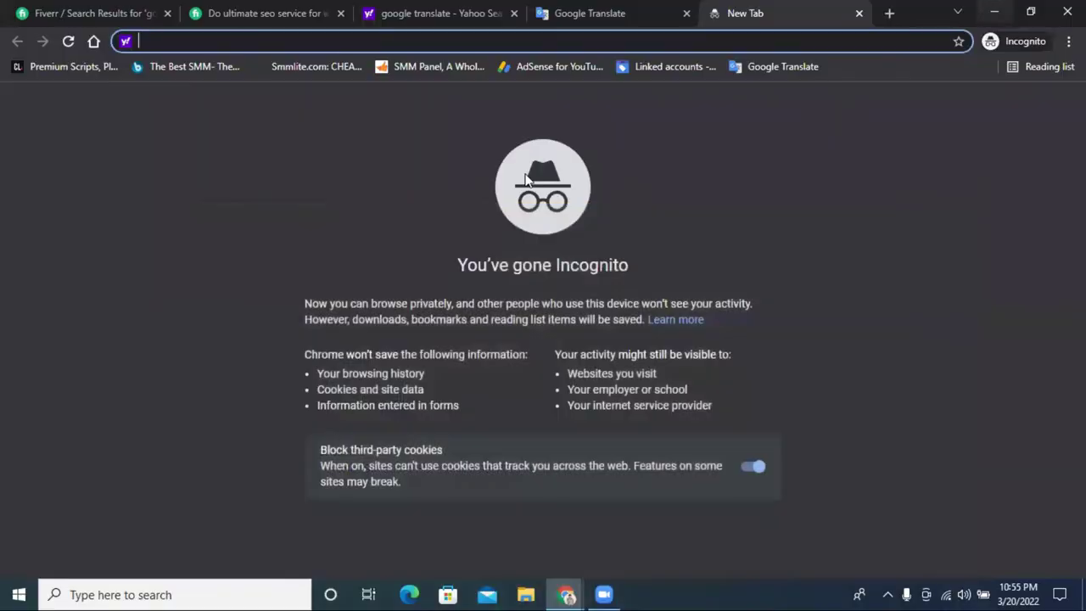
left_click(999, 8)
double_click(52, 200)
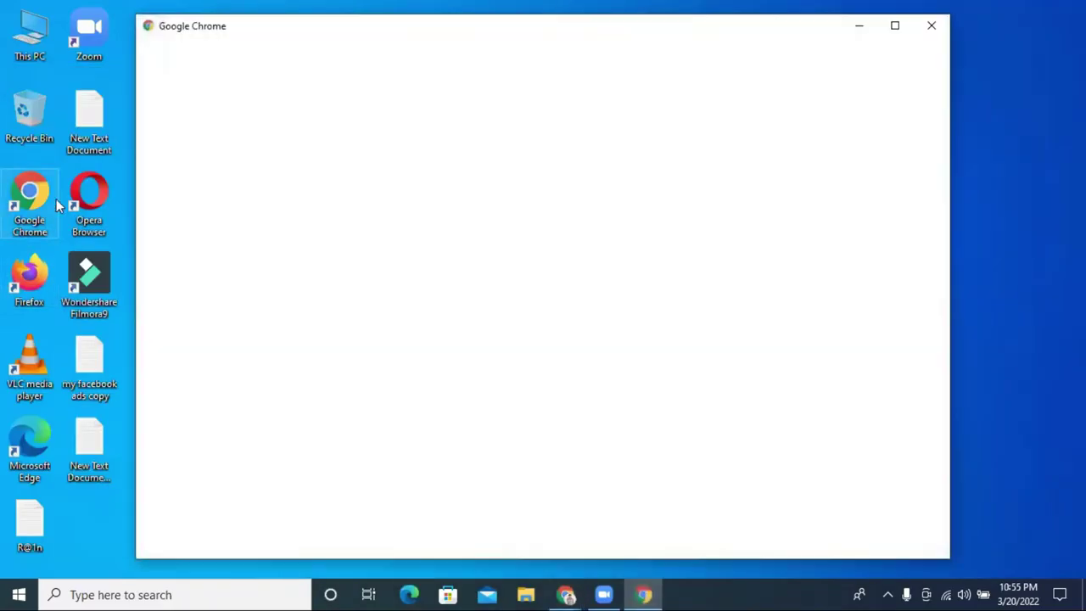
left_click(895, 26)
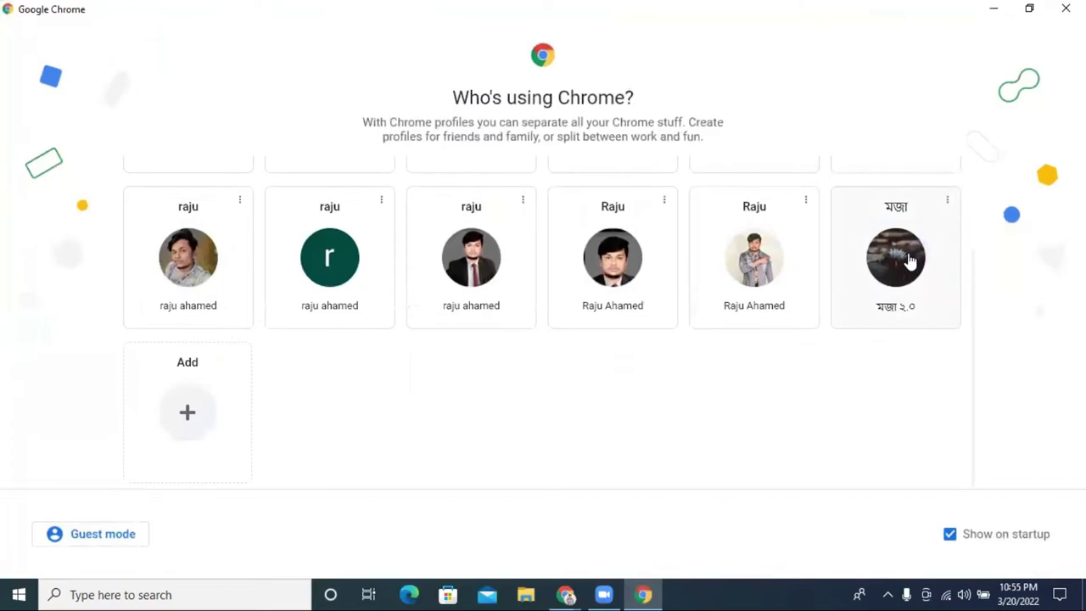
left_click(909, 260)
left_click(1044, 28)
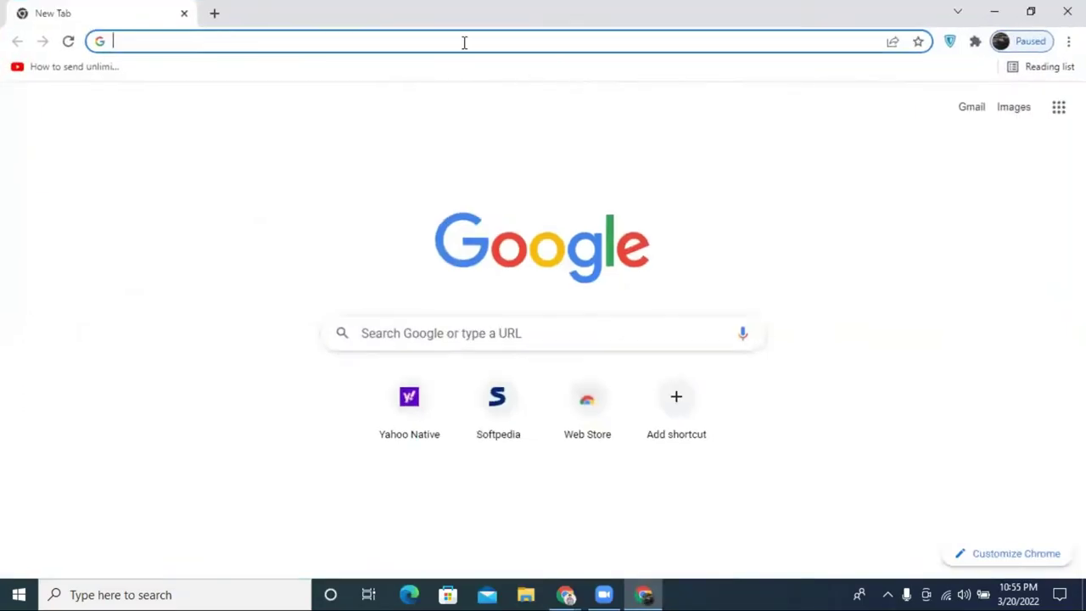
Search Google for "best car" and look through the first results
left_click(463, 42)
type("best")
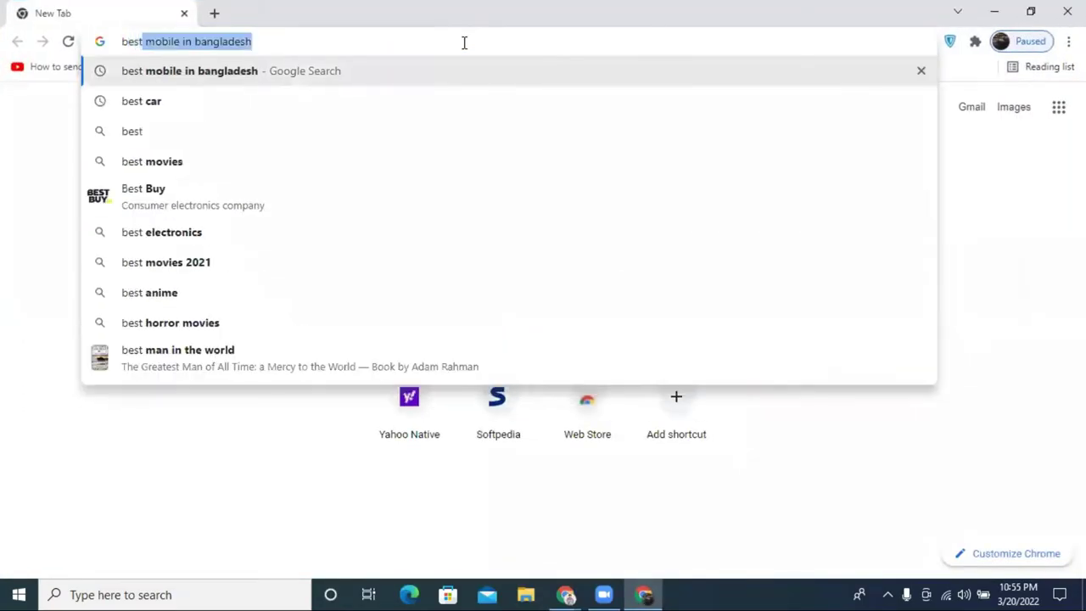
type(" car")
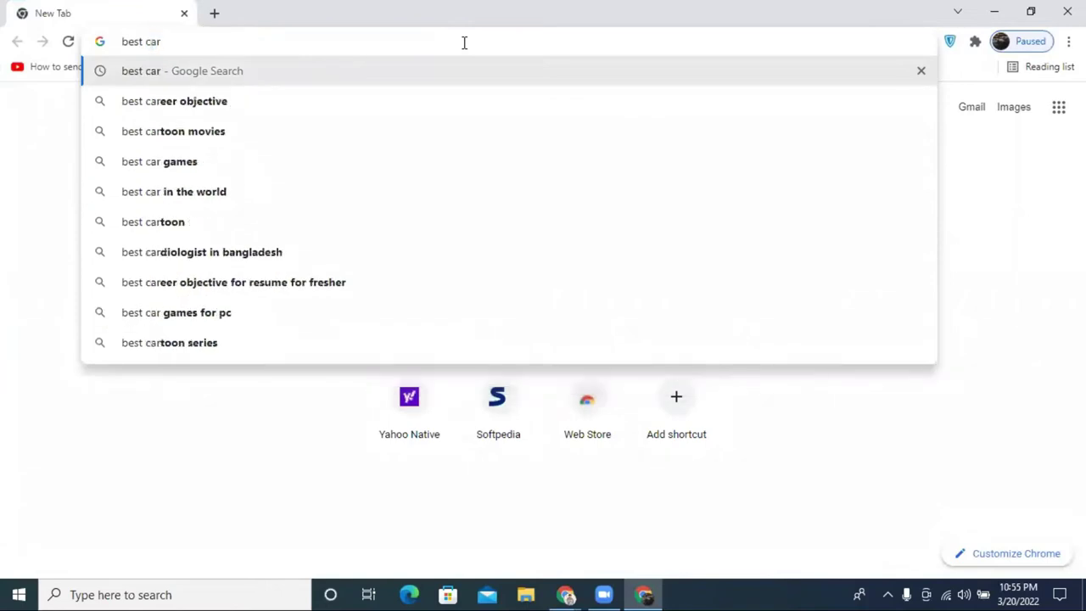
key("Return")
scroll(488, 207, "down", 2)
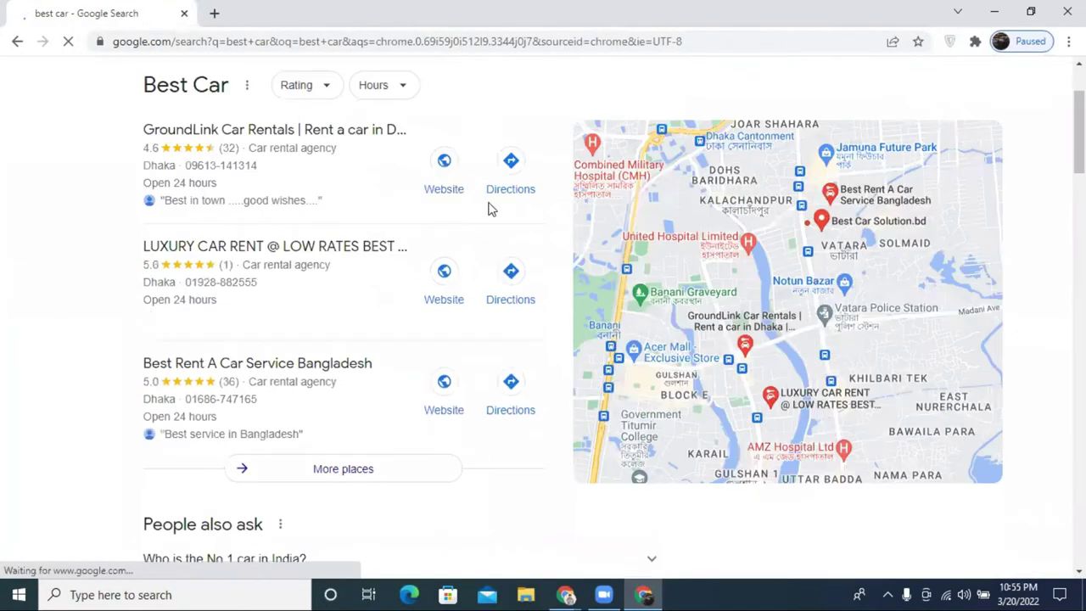
Examine the "best car" results page, including the local rental listings, map, related questions and videos
scroll(526, 246, "up", 3)
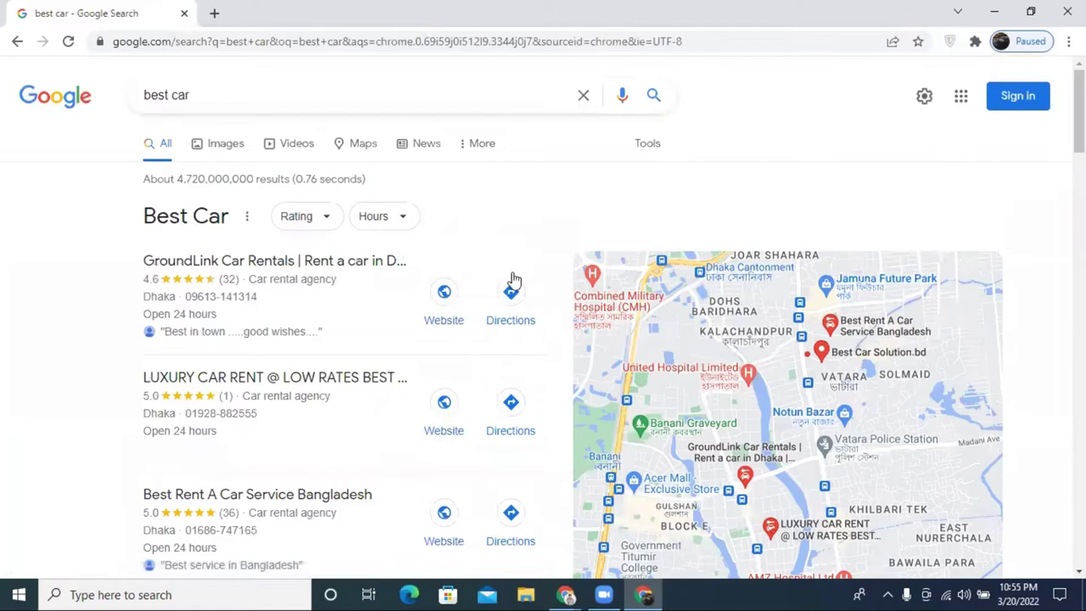
scroll(727, 367, "down", 2)
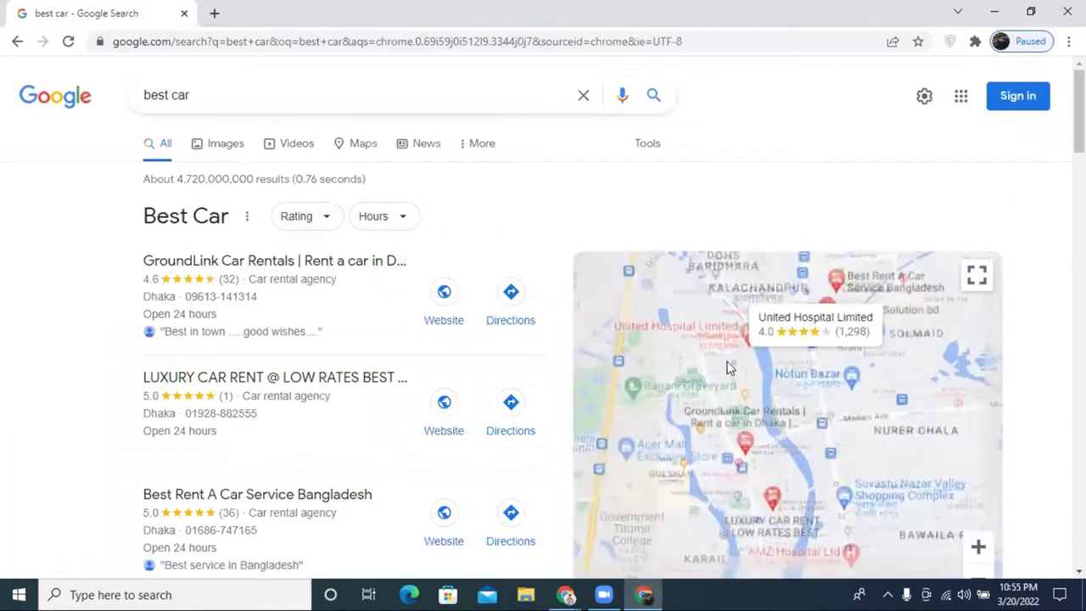
scroll(817, 293, "down", 3)
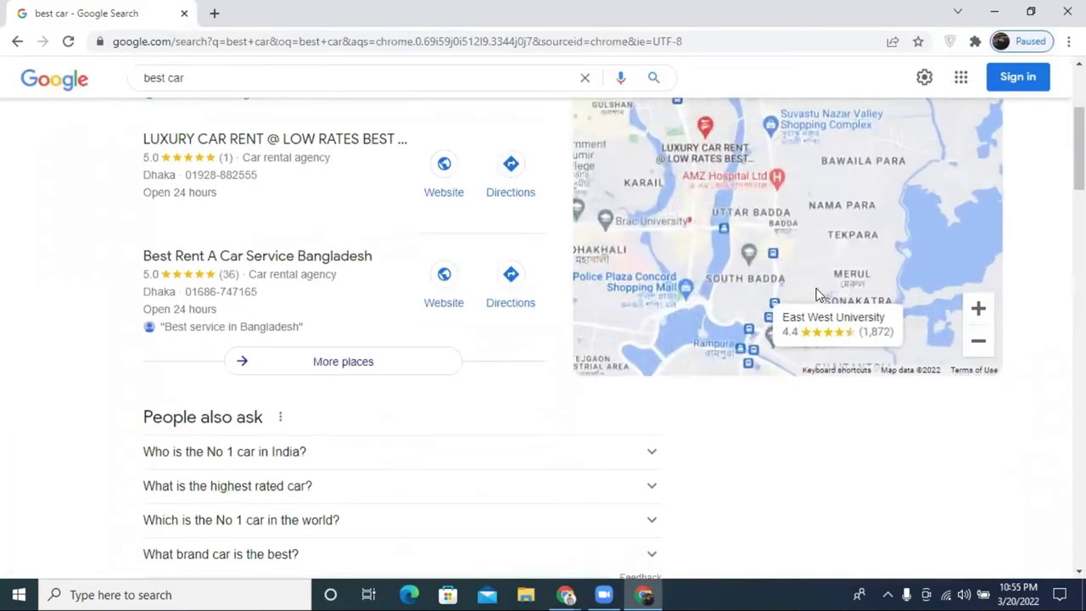
scroll(221, 280, "up", 3)
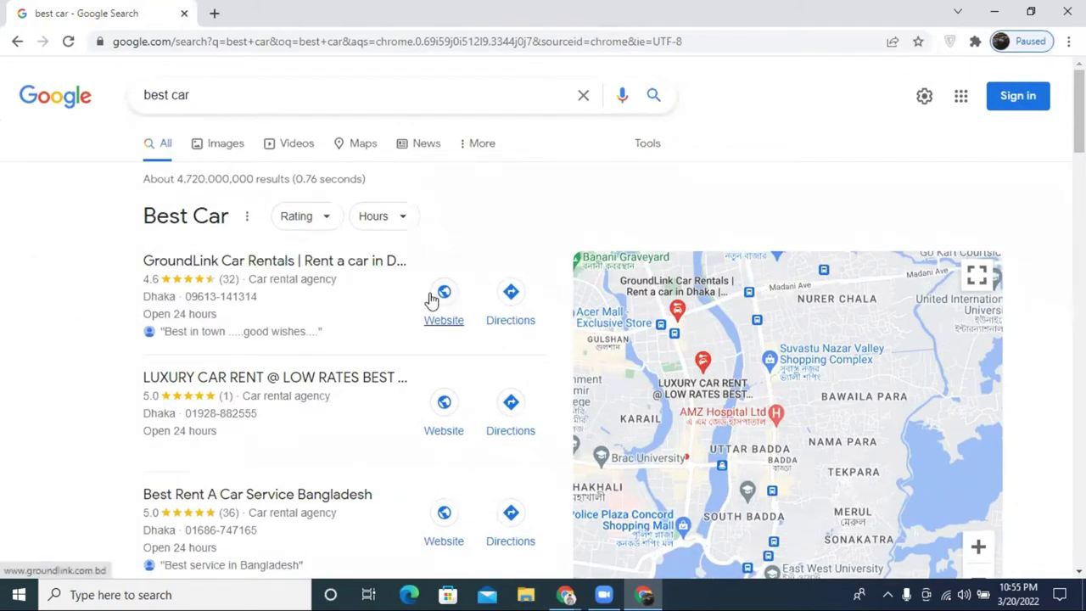
scroll(425, 314, "down", 3)
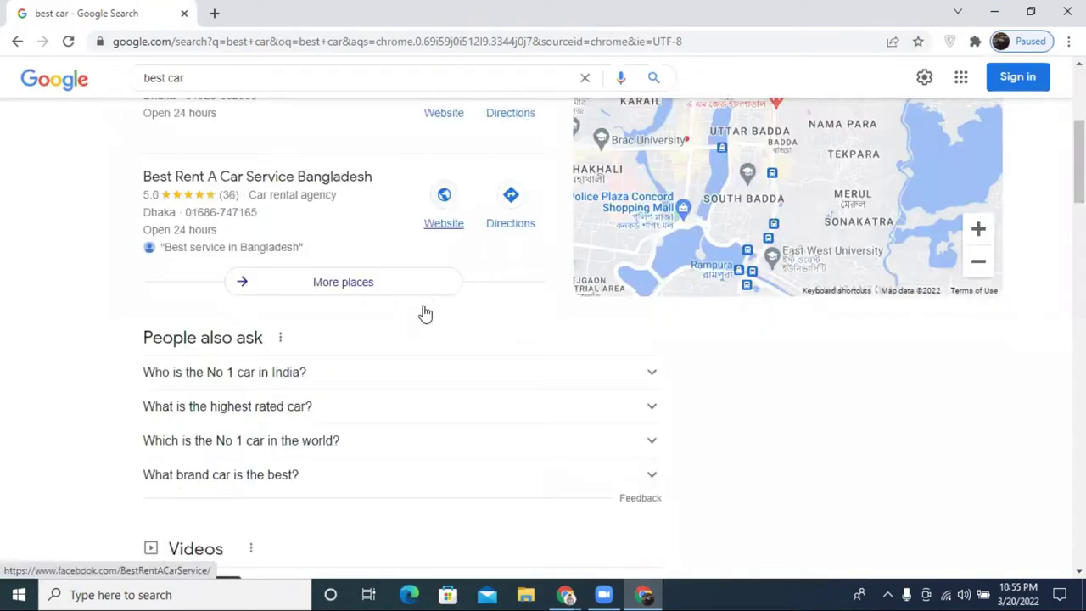
scroll(424, 311, "down", 3)
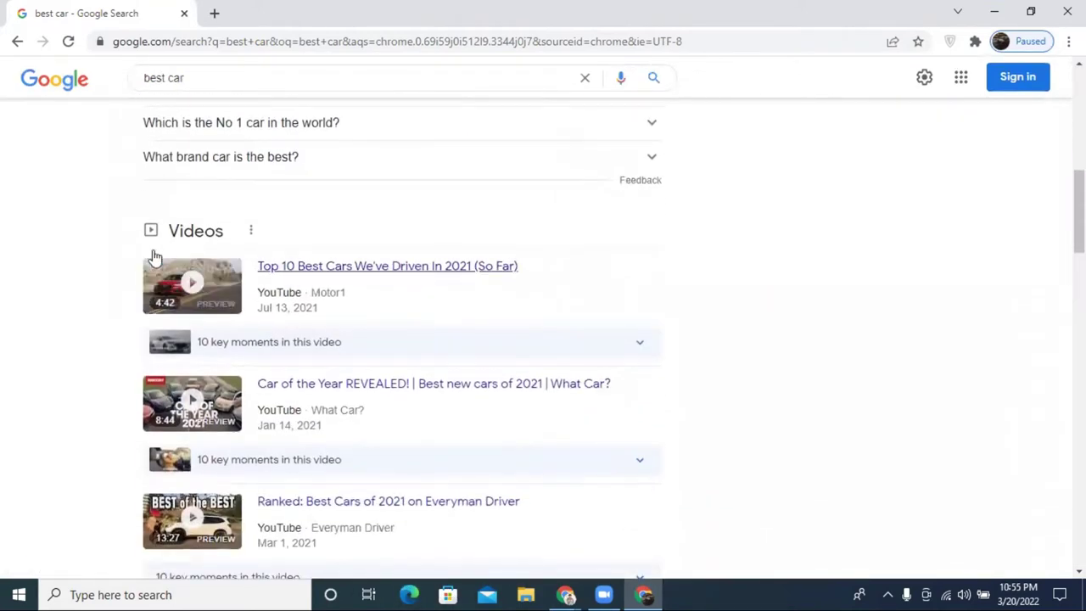
scroll(391, 225, "up", 7)
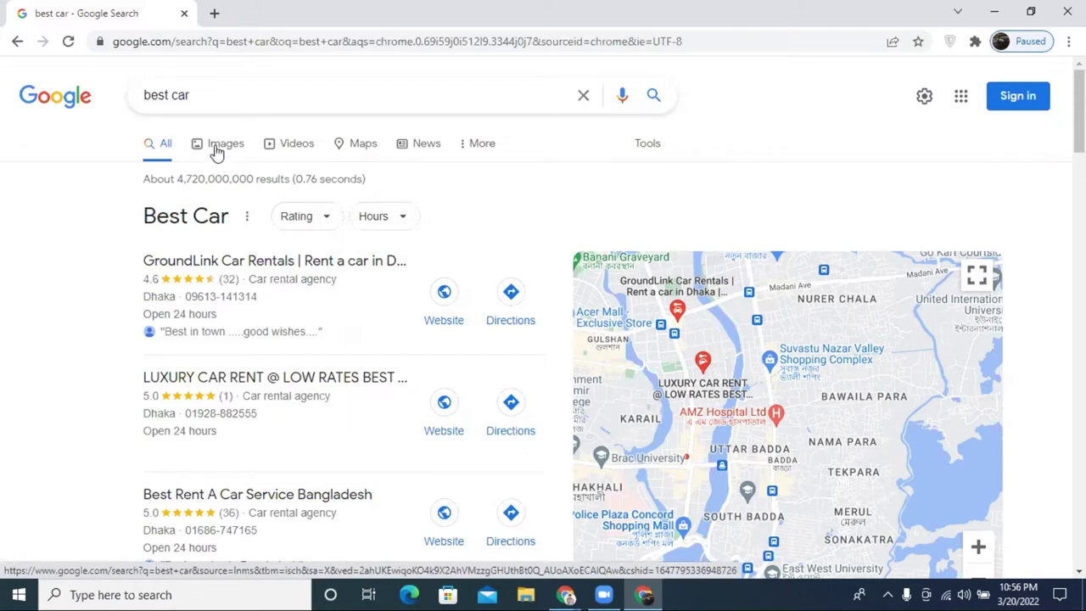
Show the video results for "best car" and highlight the phrase "best cars" in the first result's description
left_click(297, 150)
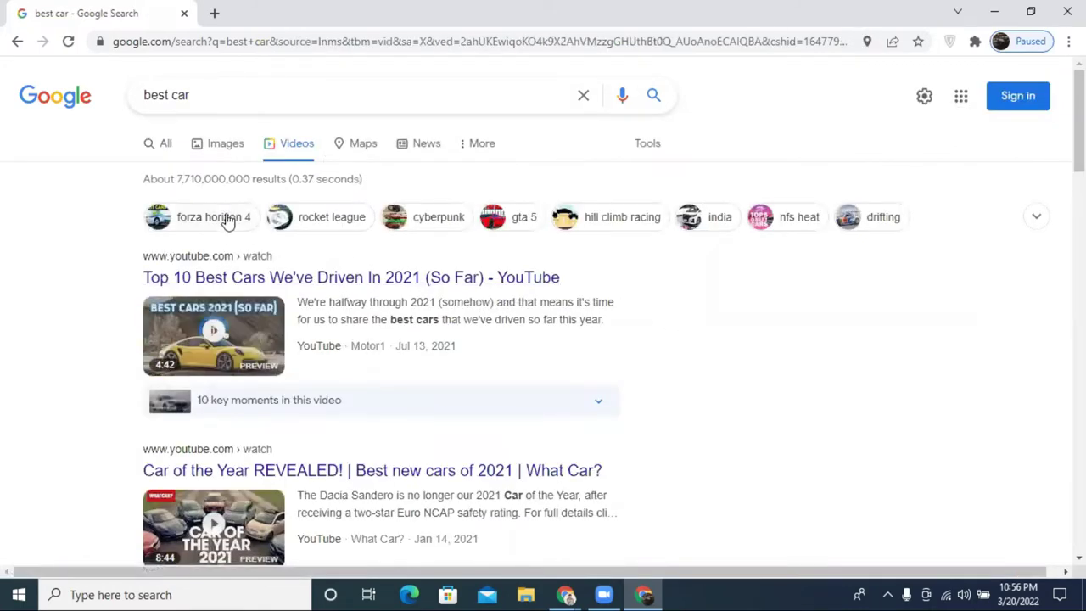
mouse_move(498, 306)
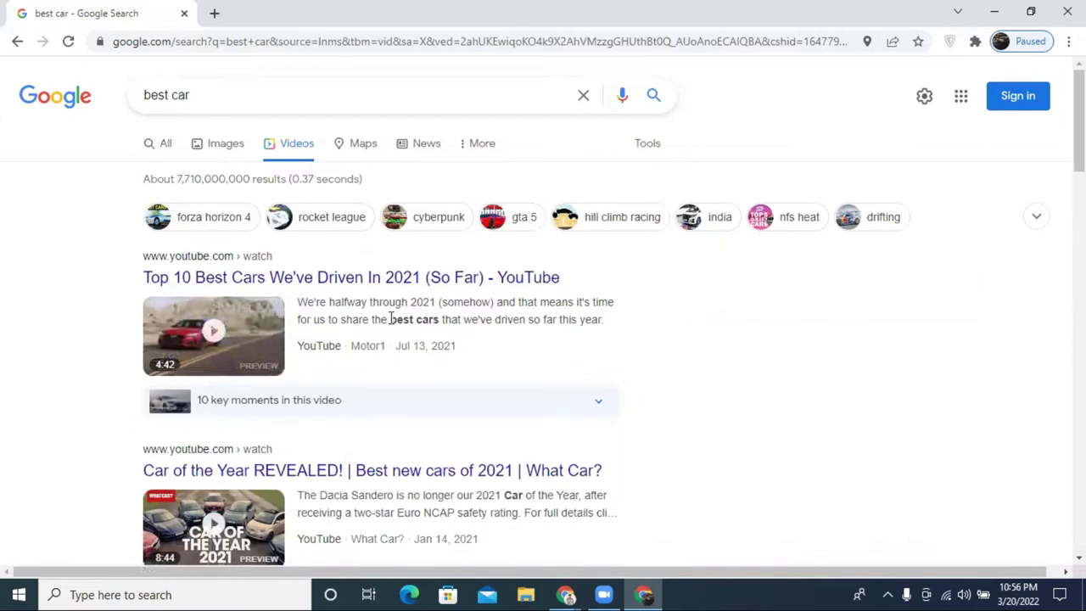
left_click_drag(299, 303, 497, 322)
left_click(606, 340)
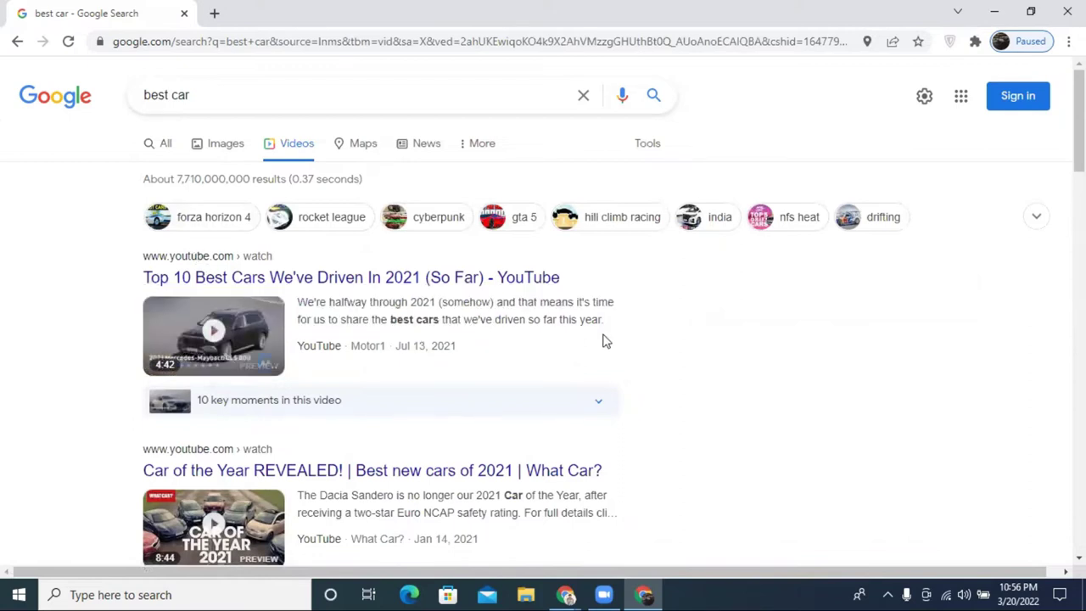
left_click_drag(392, 319, 437, 317)
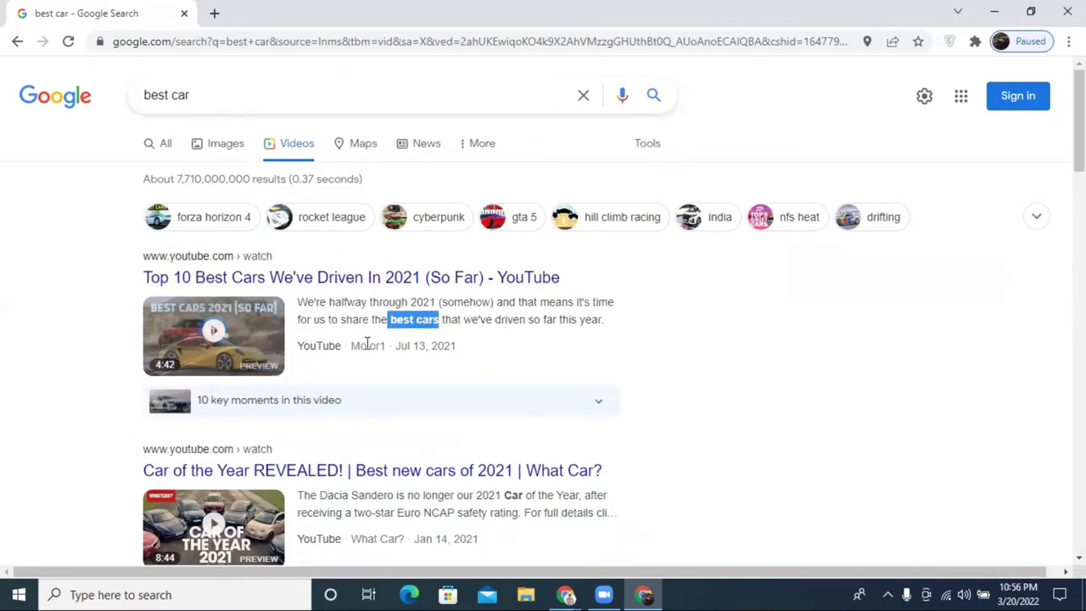
triple_click(407, 319)
left_click(427, 319)
left_click_drag(440, 319, 398, 318)
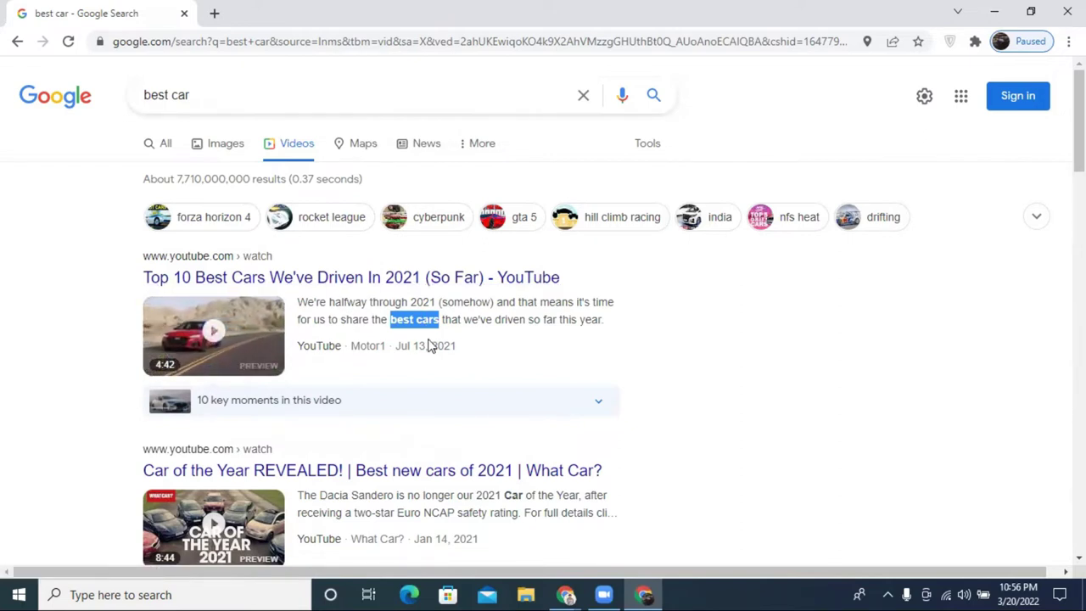
scroll(430, 345, "down", 2)
scroll(431, 339, "up", 2)
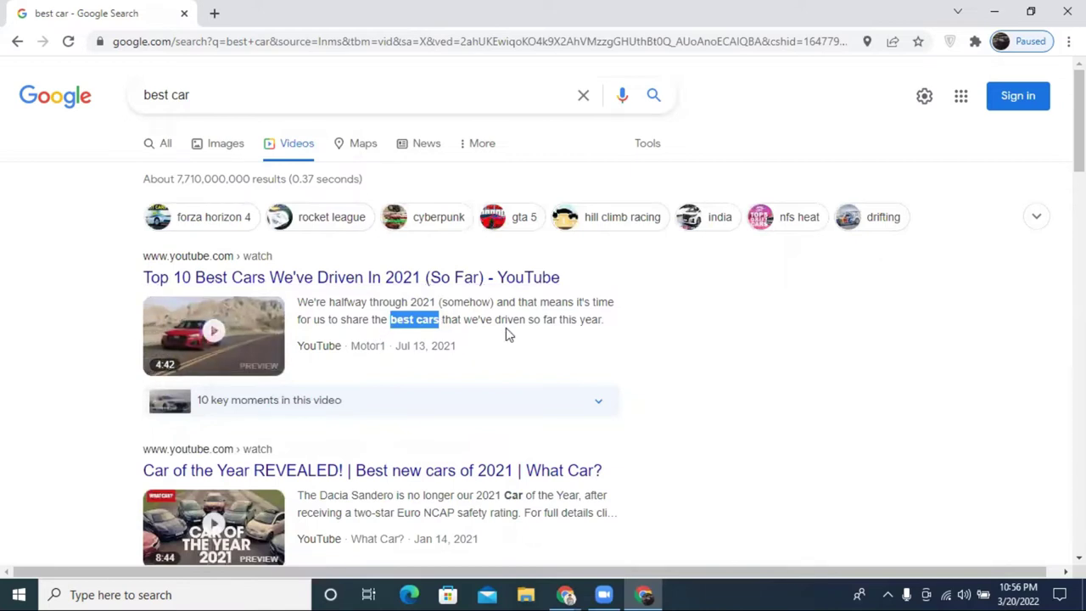
left_click(717, 123)
Open the map results for "best car", and search Google in a new tab for "freelancer" followed by the marketer's name
left_click(360, 146)
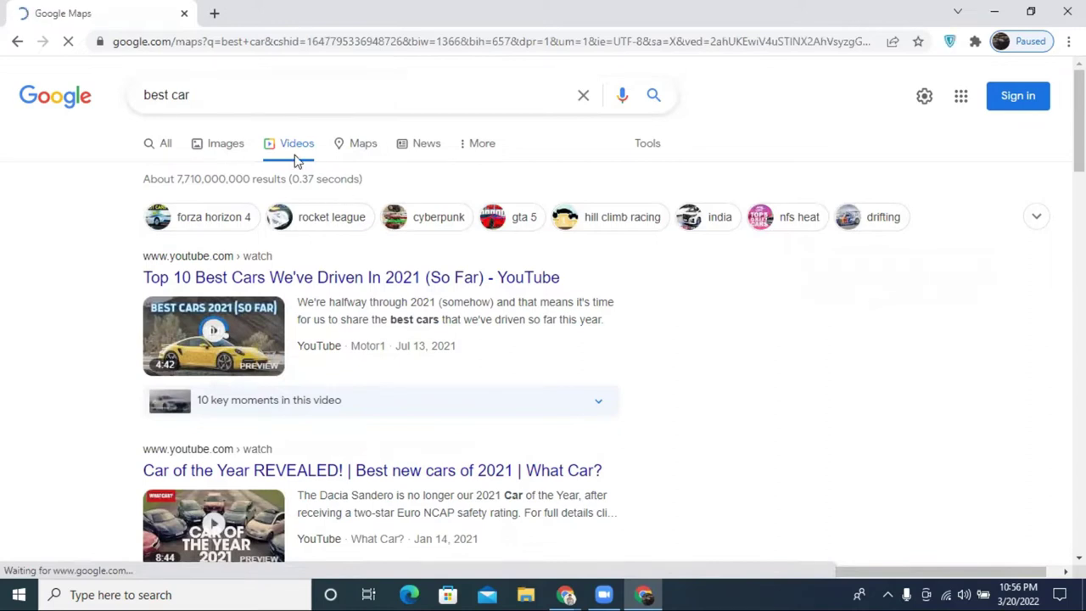
left_click(214, 13)
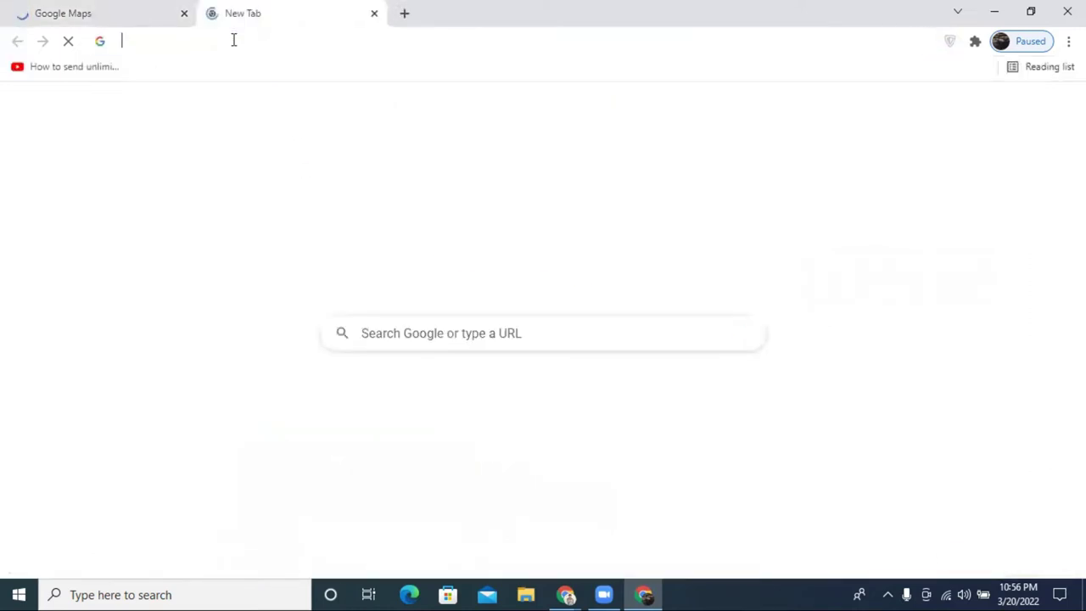
left_click(233, 40)
type("freela")
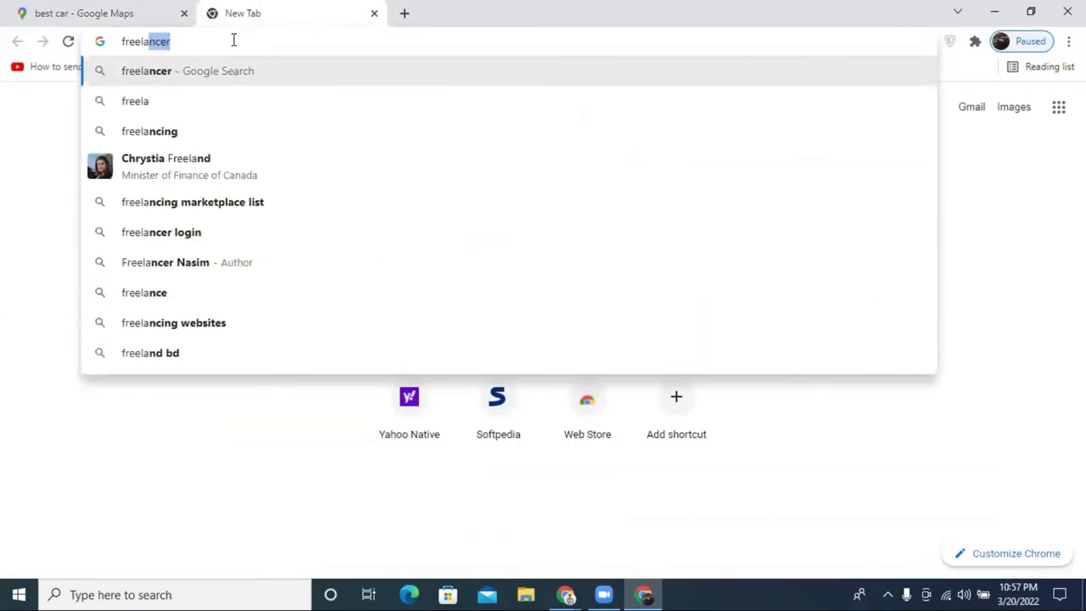
type("ncer rajuy")
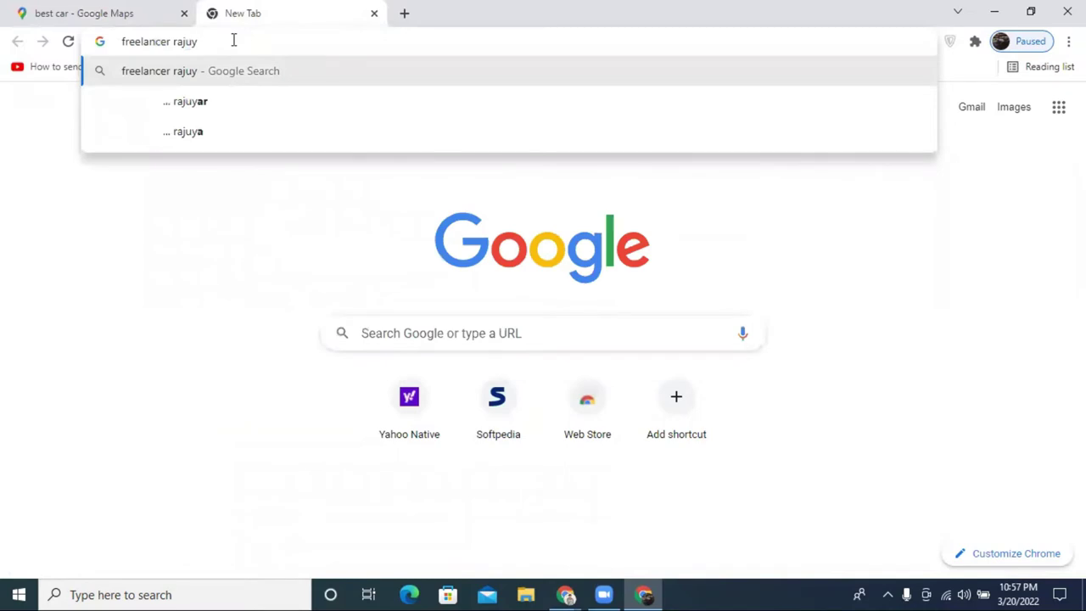
key("BackSpace")
key("Return")
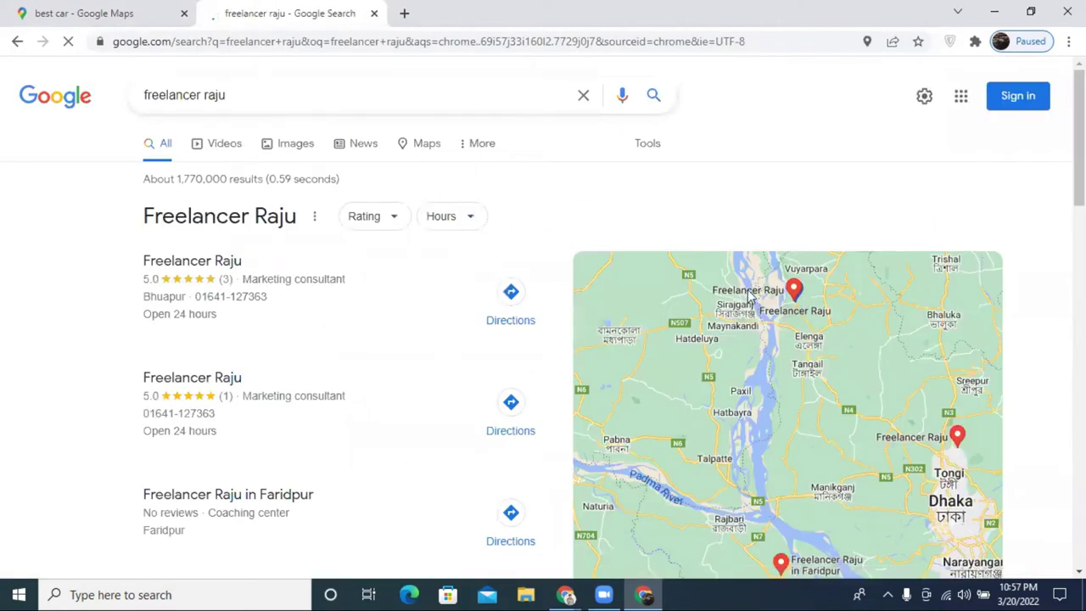
Look over the local listings and map, and open the details of the first marketing consultant listing in Bhuapur
scroll(749, 298, "down", 2)
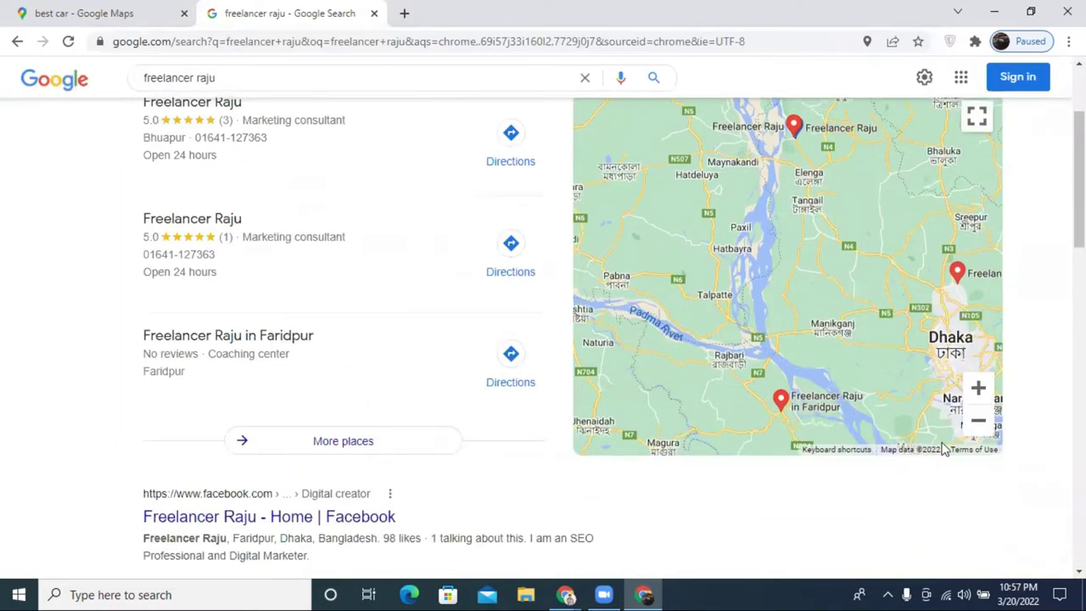
scroll(219, 293, "up", 2)
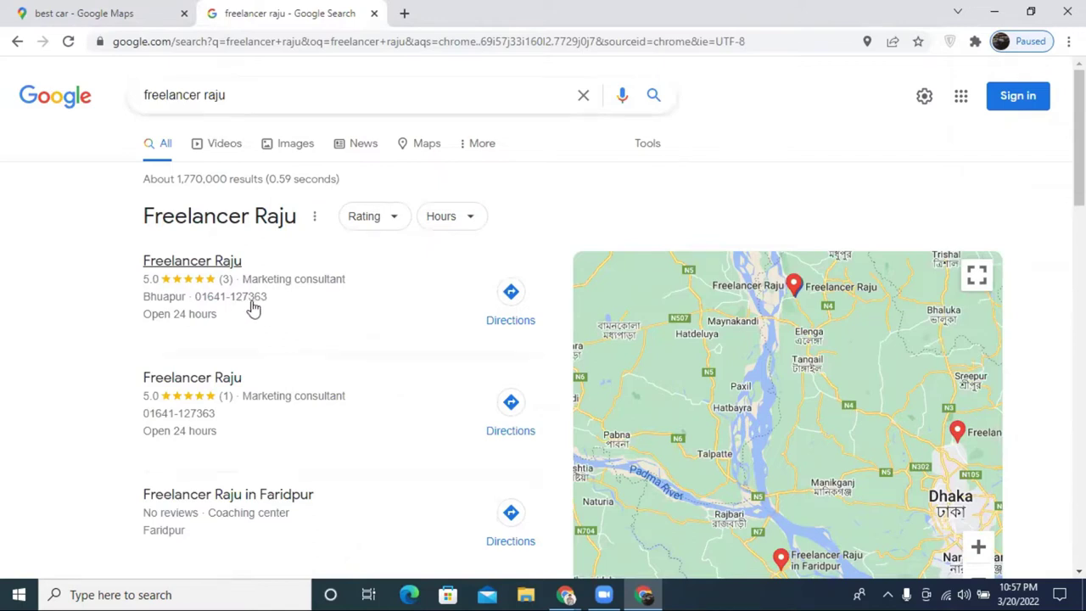
right_click(201, 267)
left_click(162, 265)
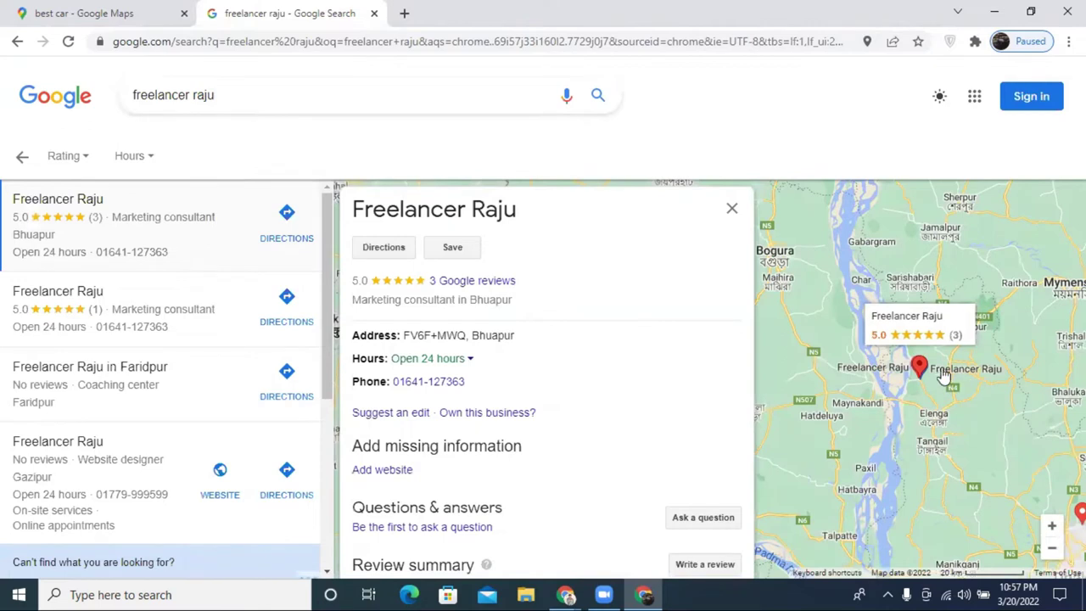
Read through the business profile's review summary, customer reviews and contact details
scroll(504, 312, "down", 10)
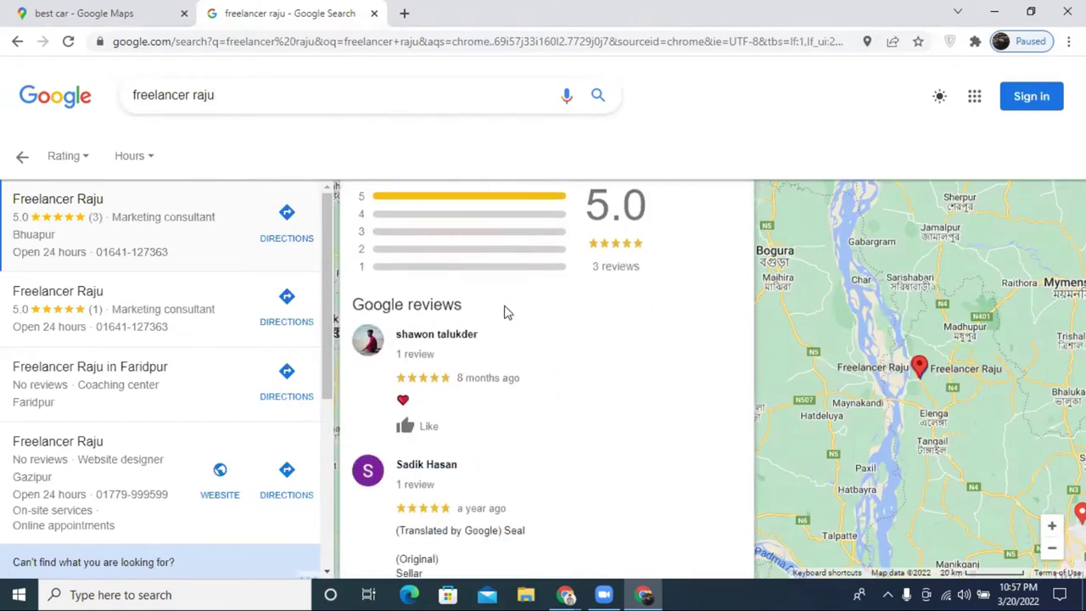
scroll(504, 312, "down", 2)
scroll(504, 310, "up", 7)
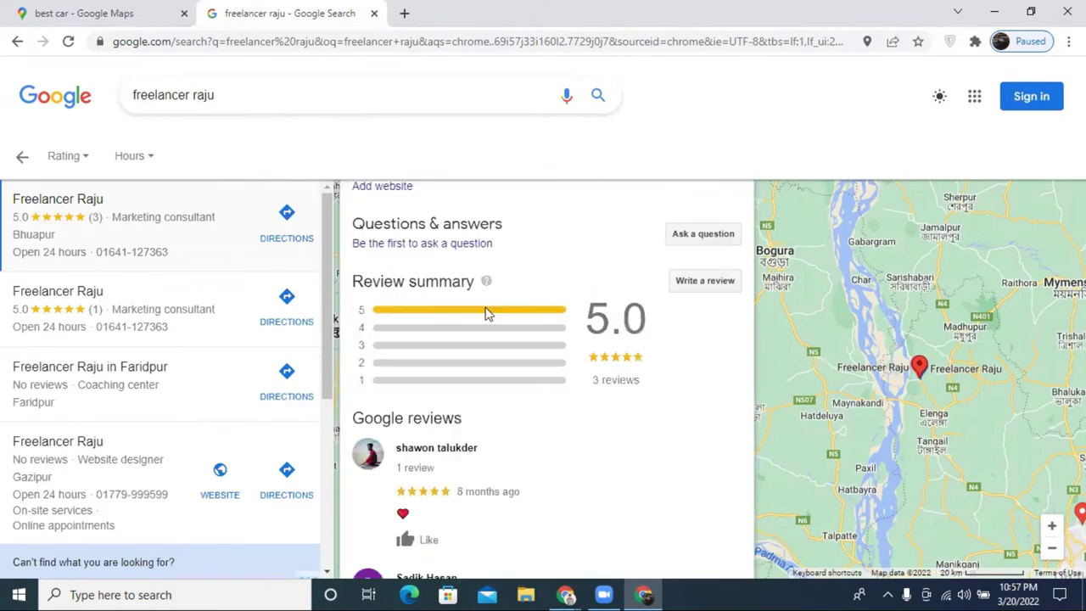
scroll(544, 458, "down", 1)
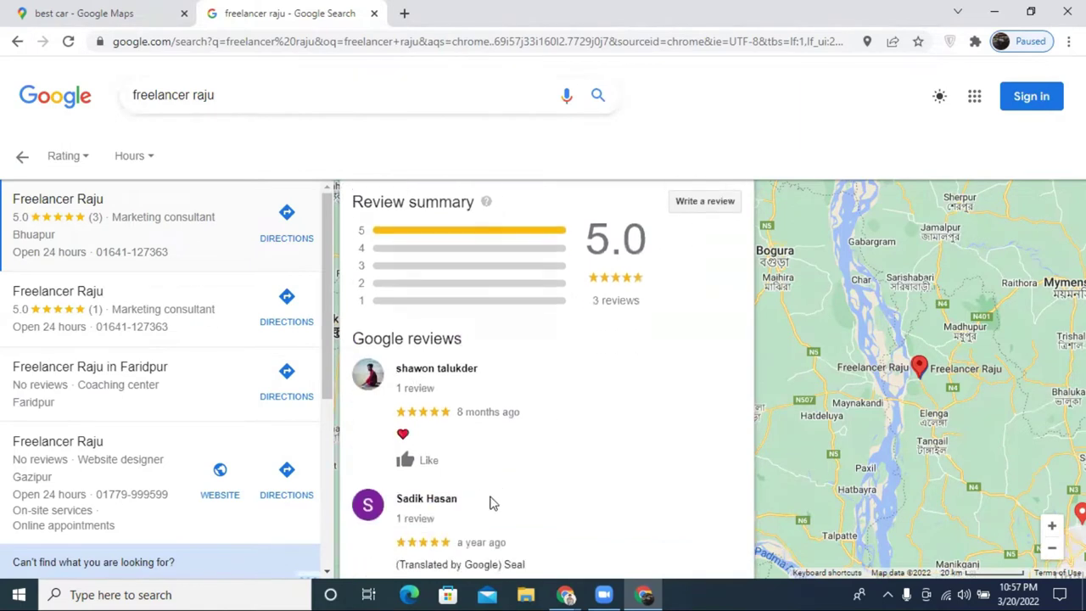
scroll(514, 476, "down", 4)
scroll(466, 448, "up", 2)
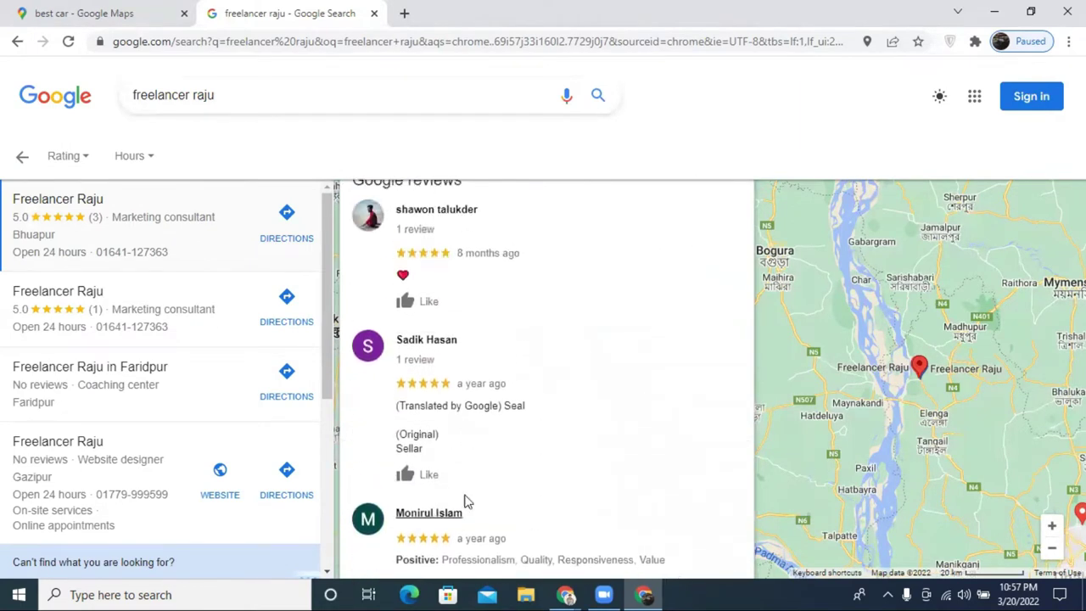
scroll(575, 431, "up", 8)
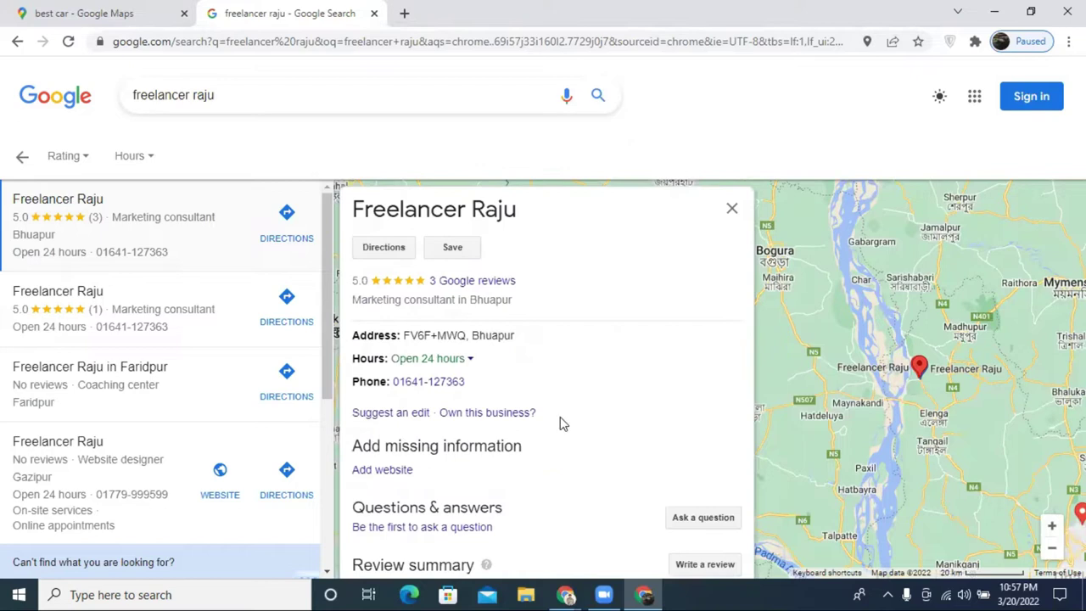
Get directions to the business, open its place details from the map pin, and look through them
left_click(399, 253)
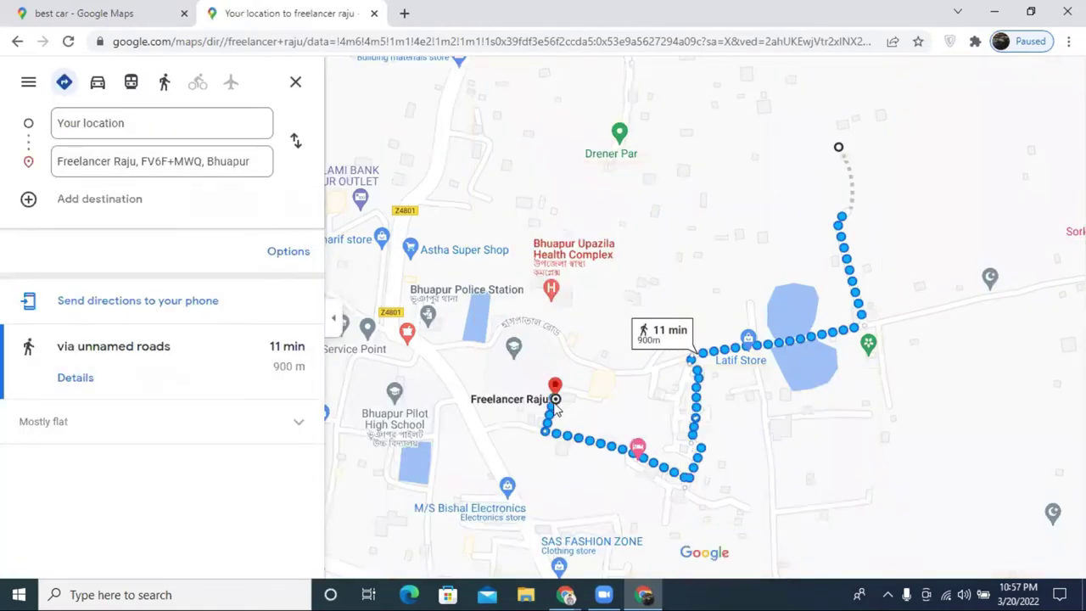
left_click(554, 396)
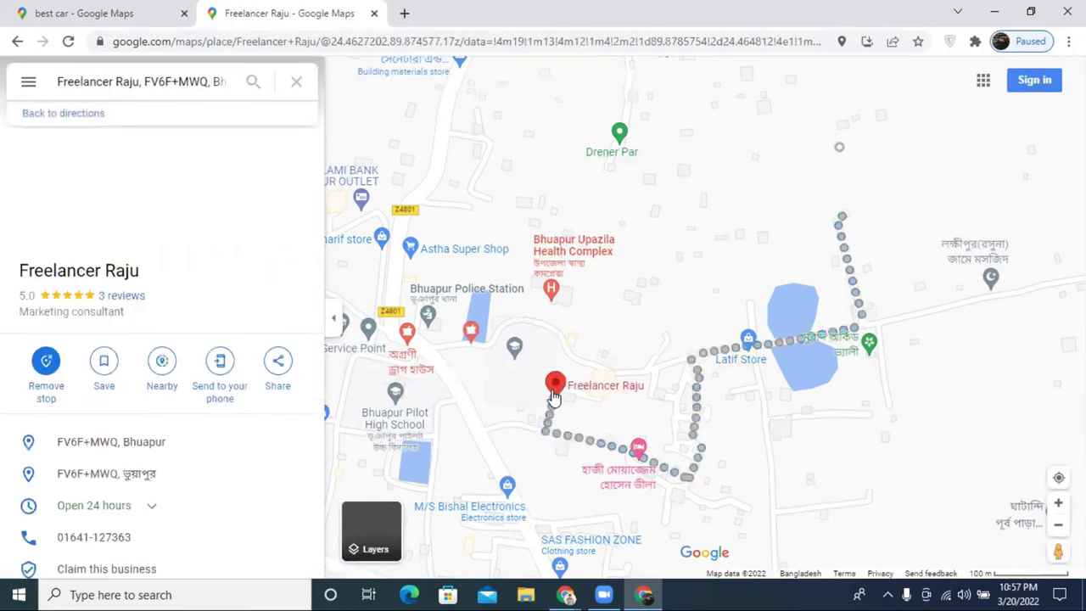
scroll(119, 255, "down", 4)
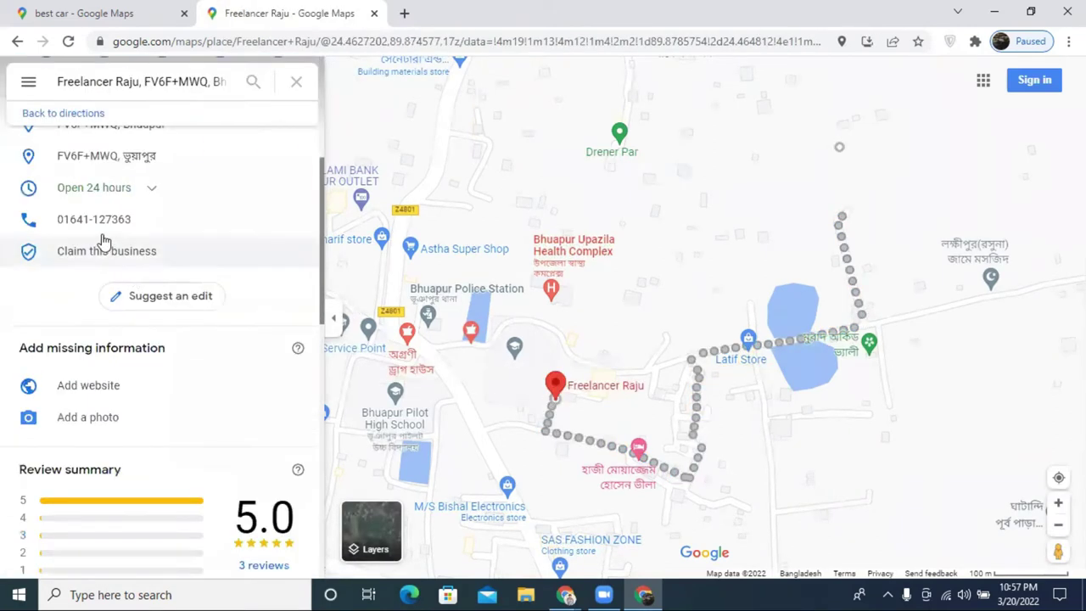
scroll(127, 238, "down", 4)
scroll(152, 230, "up", 5)
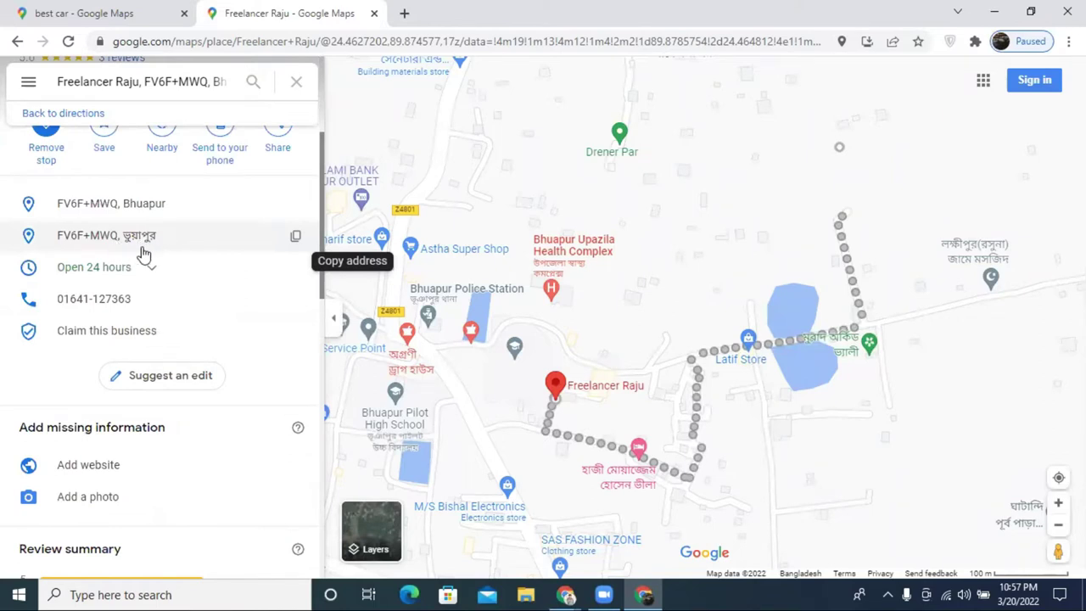
Close the place details and return to the Google results page for the freelancer search
left_click(297, 81)
left_click(16, 41)
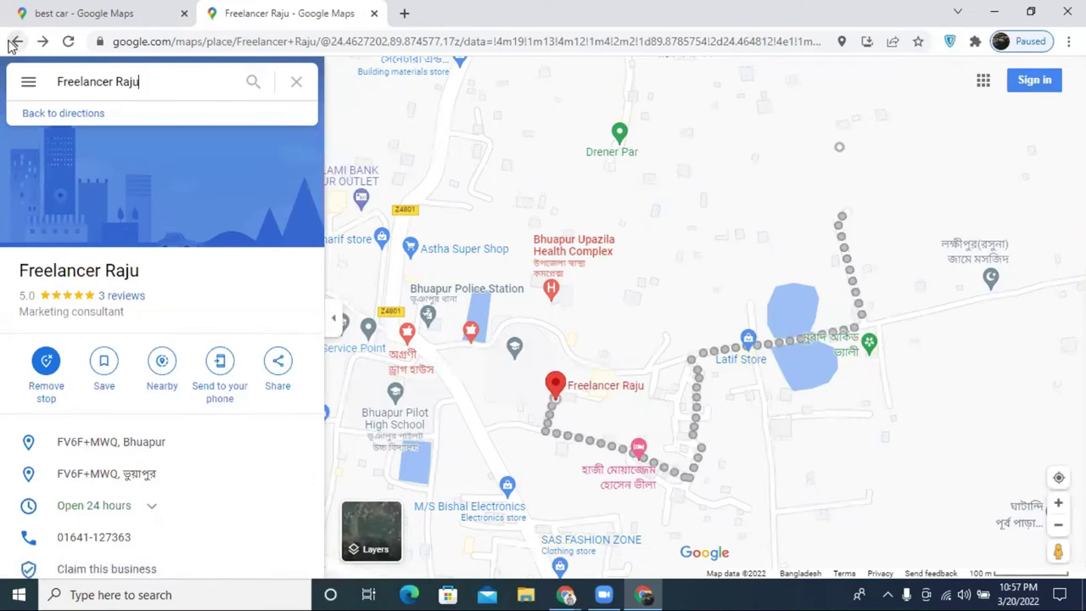
left_click(15, 41)
left_click(14, 41)
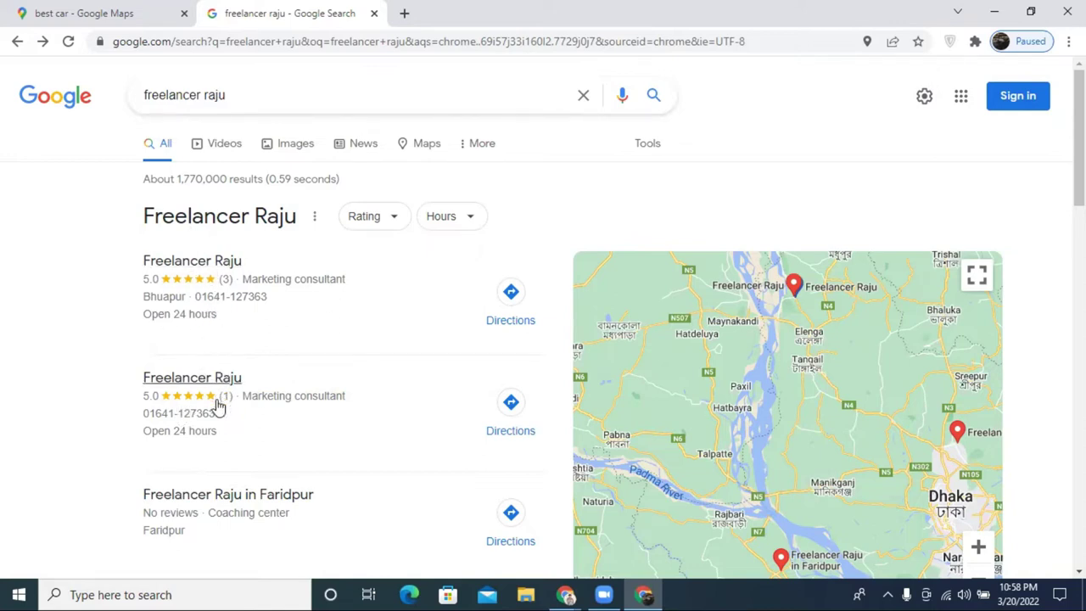
Examine the freelancer's web results below the local listings, including the Facebook, LinkedIn, video, Instagram, Upwork and Twitter entries
scroll(229, 365, "down", 1)
scroll(272, 323, "down", 2)
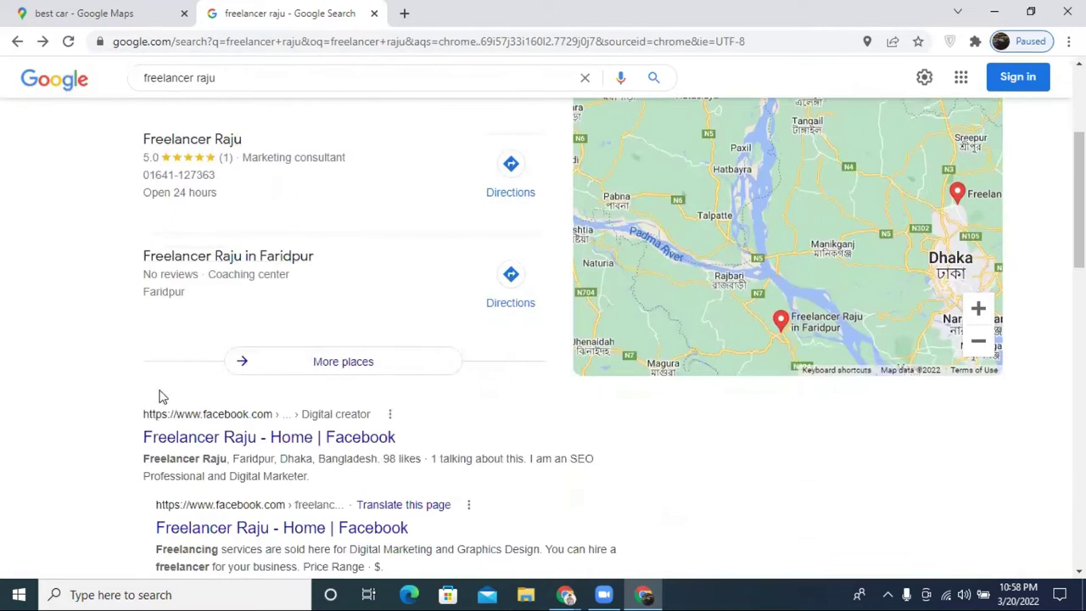
scroll(289, 356, "down", 3)
scroll(301, 356, "down", 4)
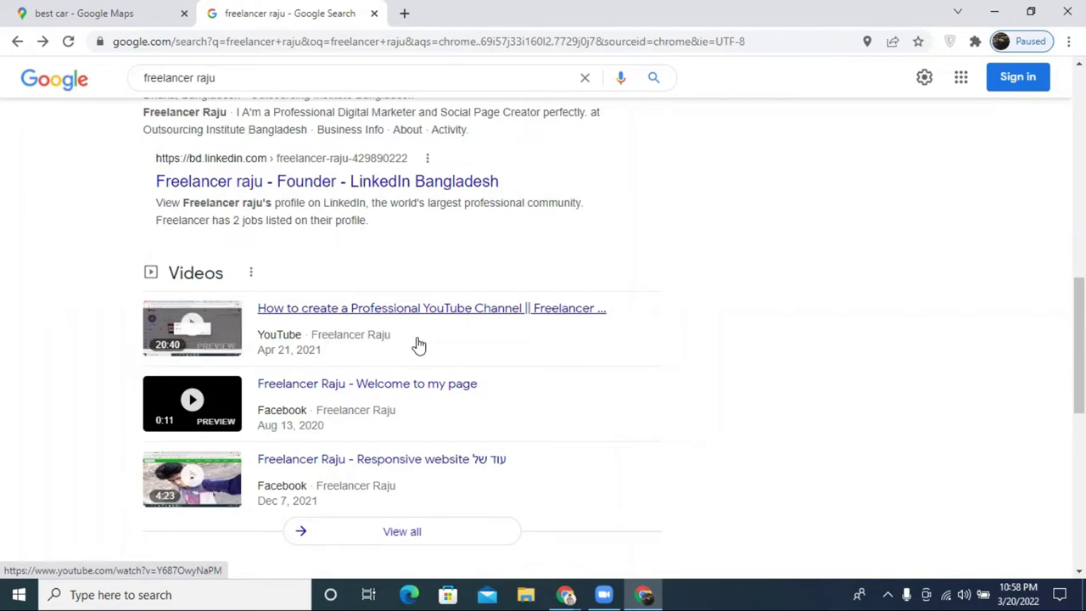
scroll(323, 345, "down", 4)
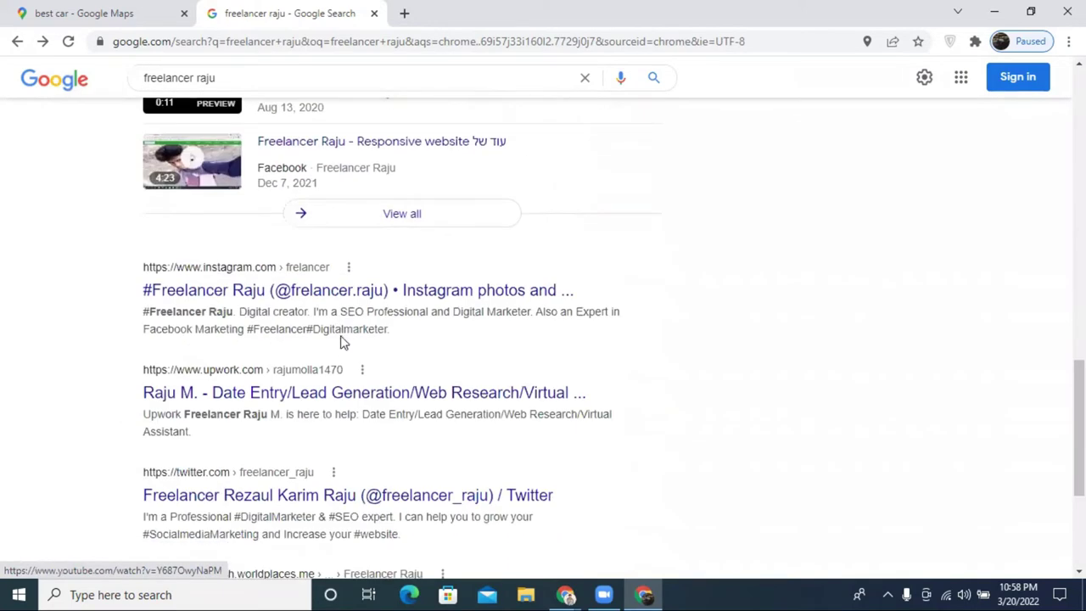
Show the video results for the freelancer search and examine the YouTube and Facebook entries through the end of the first page
scroll(405, 264, "down", 3)
scroll(474, 399, "up", 5)
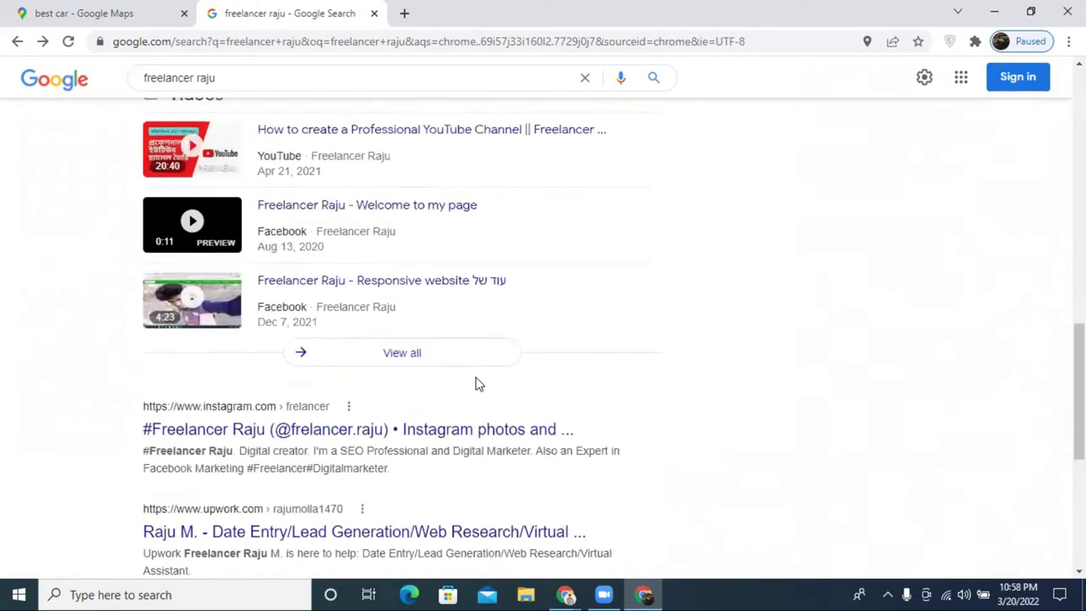
scroll(471, 382, "up", 10)
left_click(219, 142)
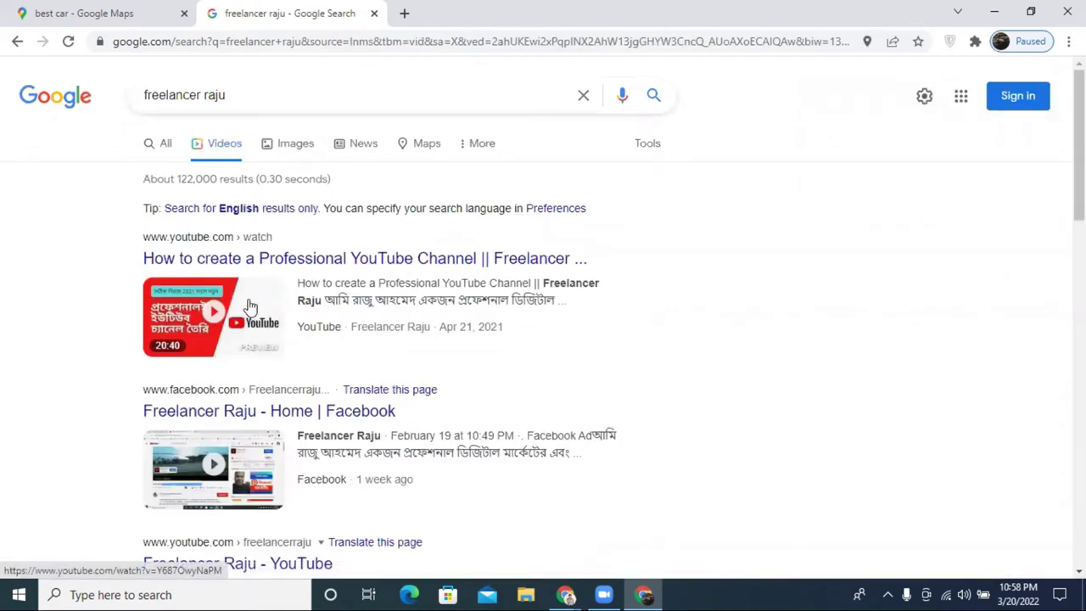
scroll(246, 307, "down", 4)
scroll(229, 302, "up", 4)
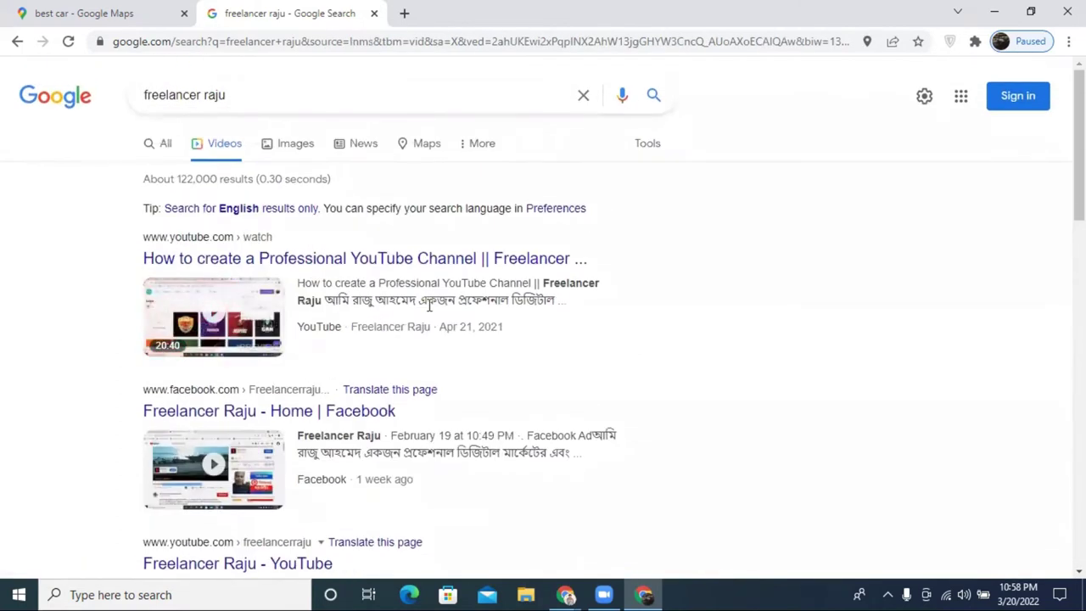
scroll(255, 305, "down", 2)
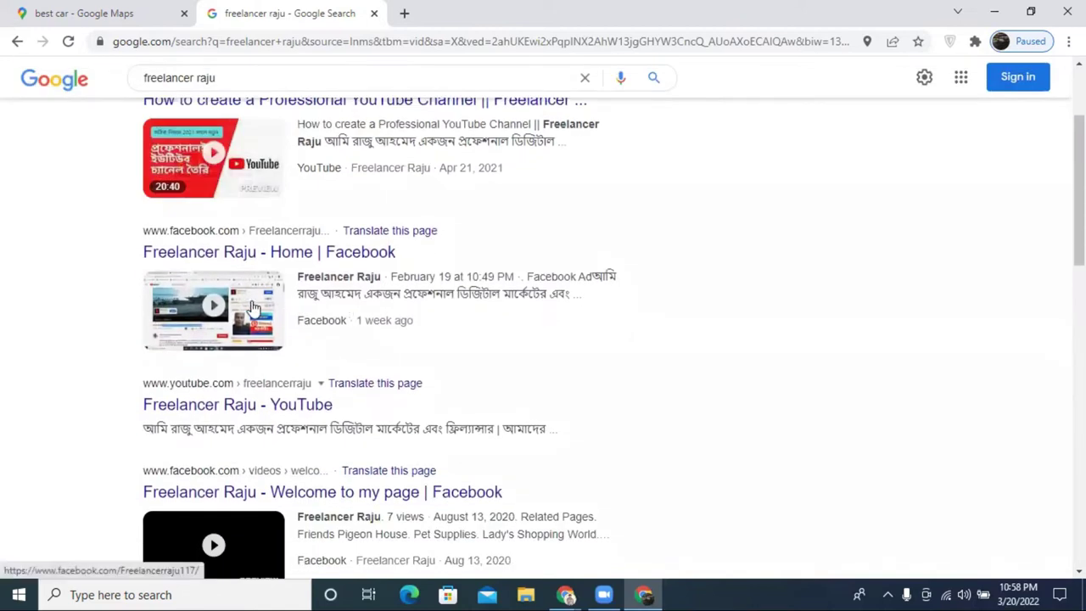
scroll(406, 302, "down", 2)
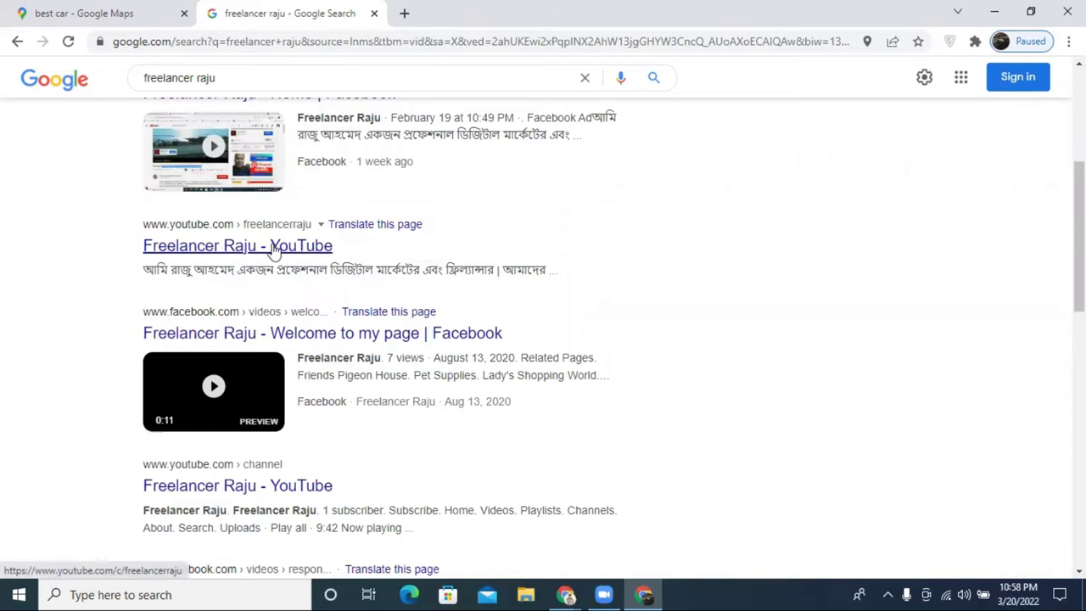
scroll(254, 271, "down", 4)
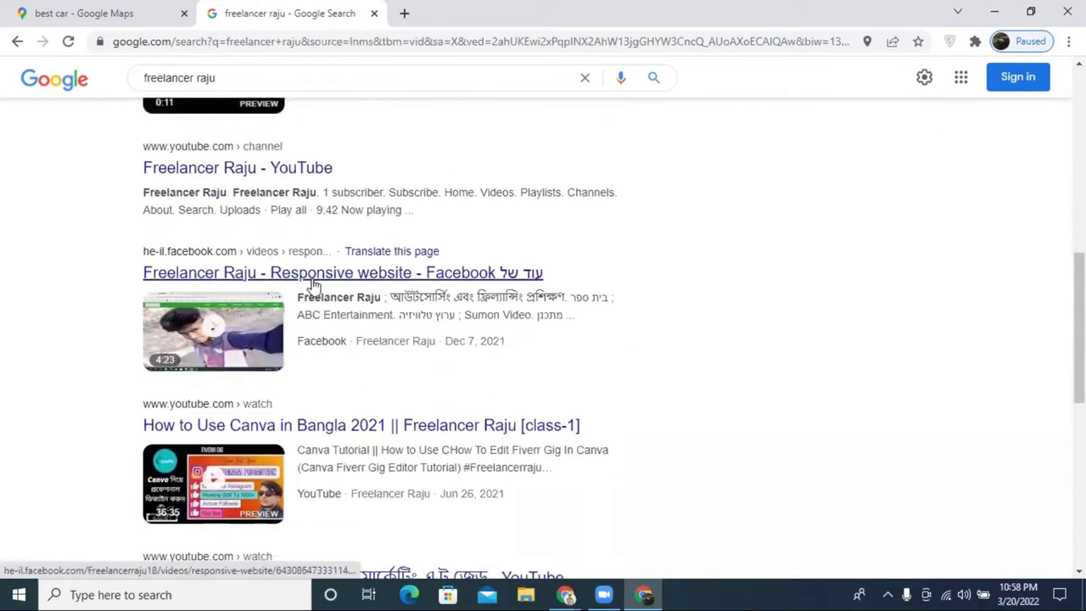
scroll(340, 295, "down", 3)
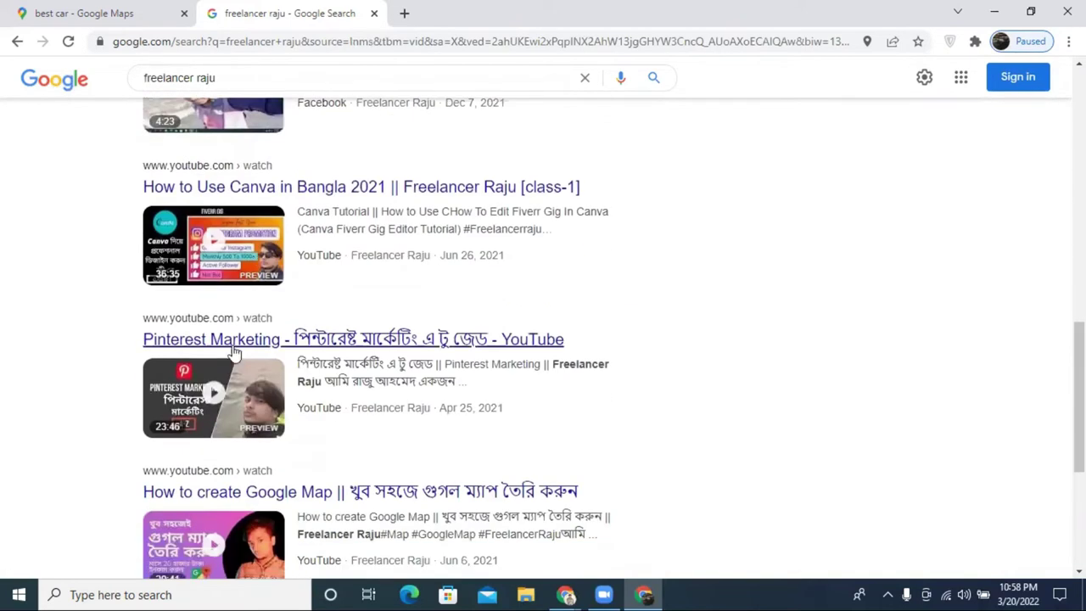
scroll(255, 347, "down", 4)
scroll(691, 347, "up", 3)
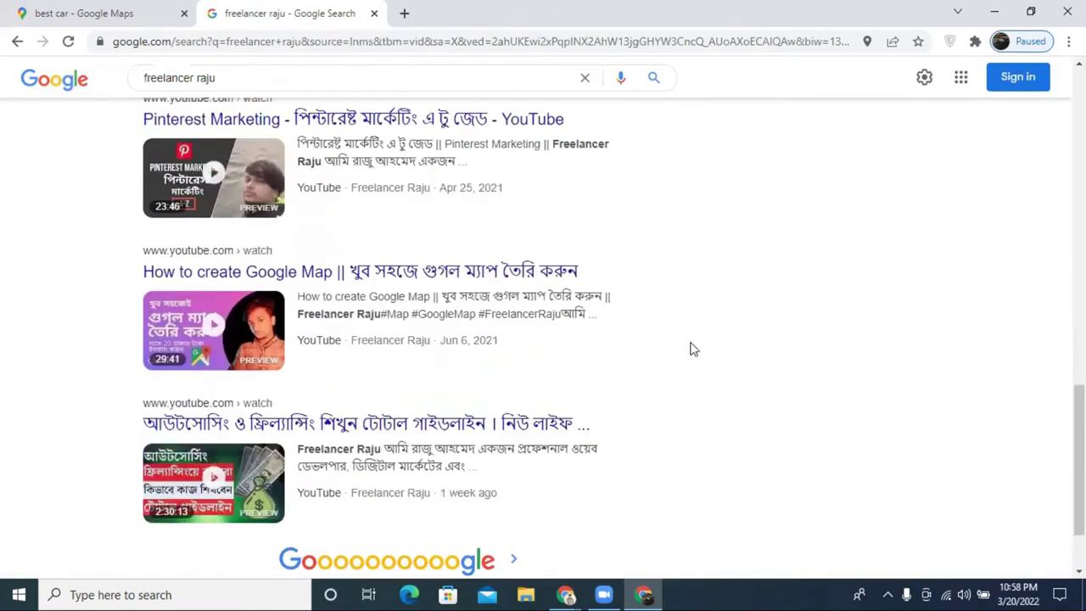
scroll(402, 449, "down", 3)
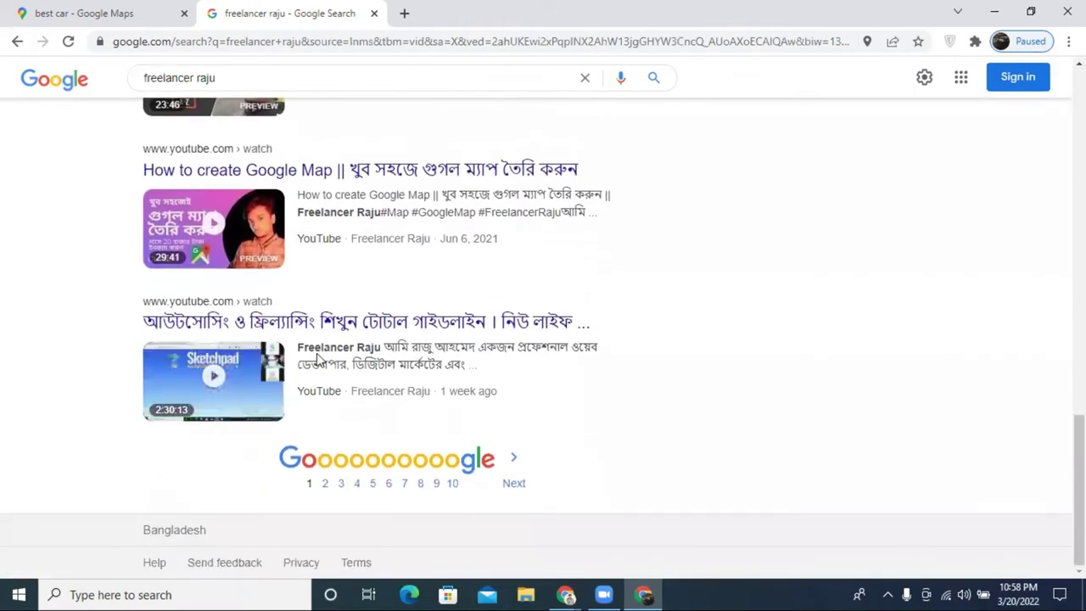
scroll(478, 343, "up", 15)
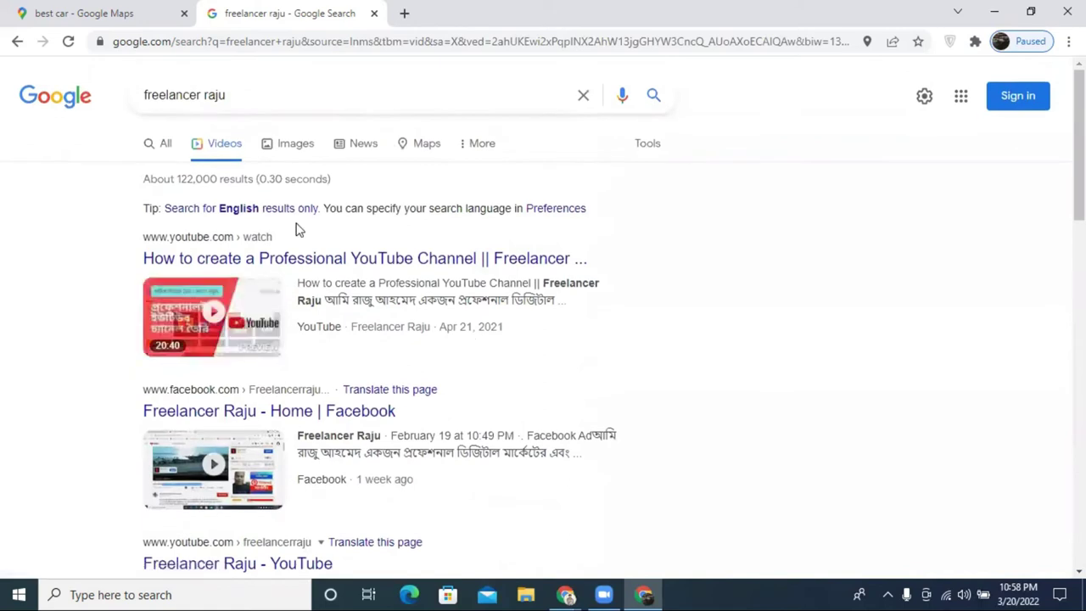
Show the image results for the freelancer search and look through the profile photos, service banners and video thumbnails
left_click(292, 142)
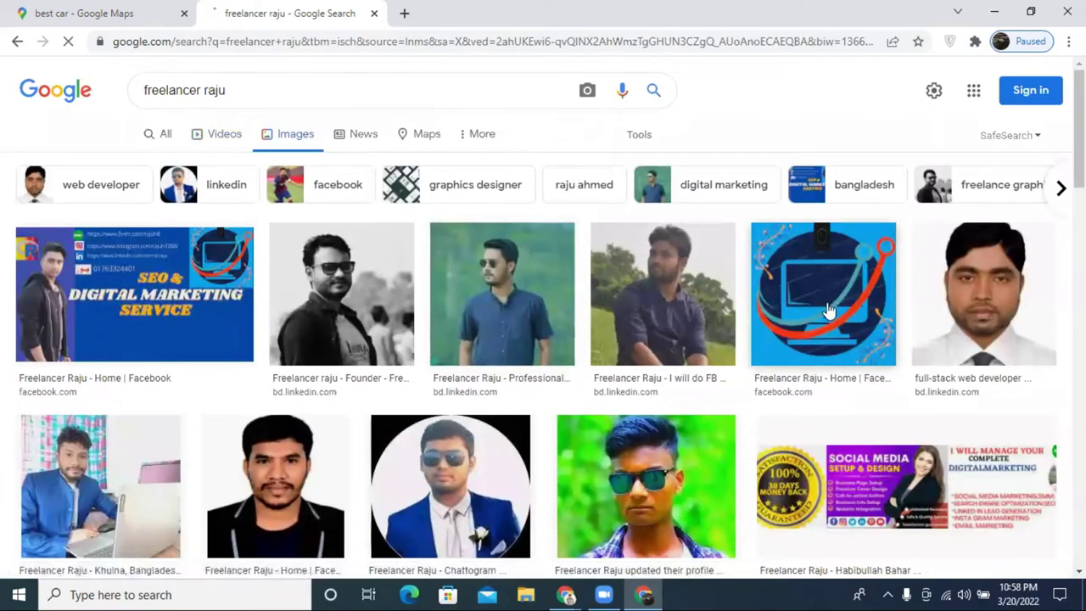
scroll(340, 300, "down", 5)
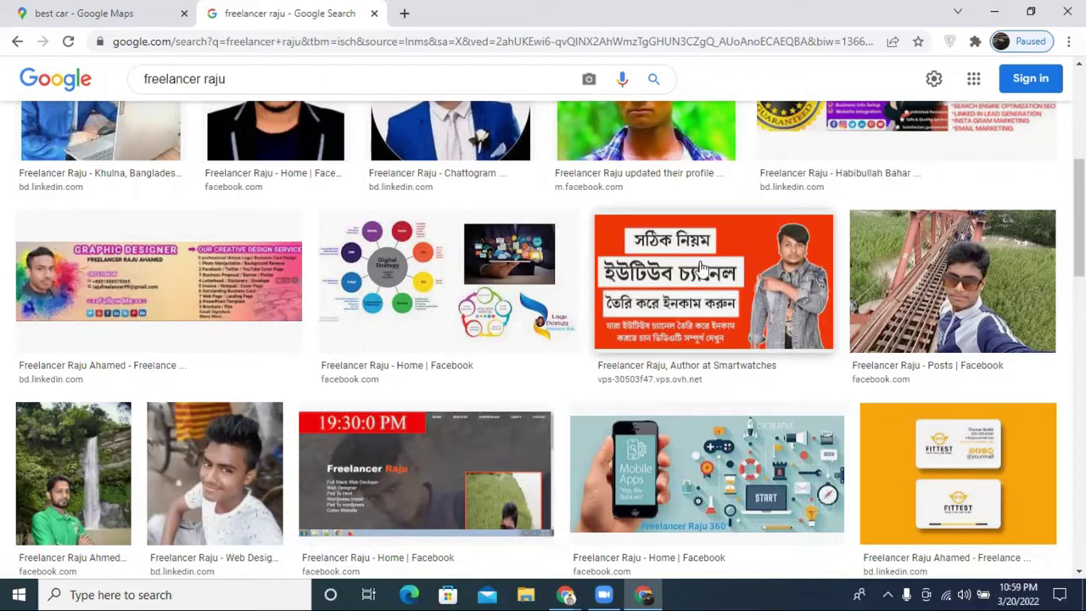
scroll(711, 269, "down", 5)
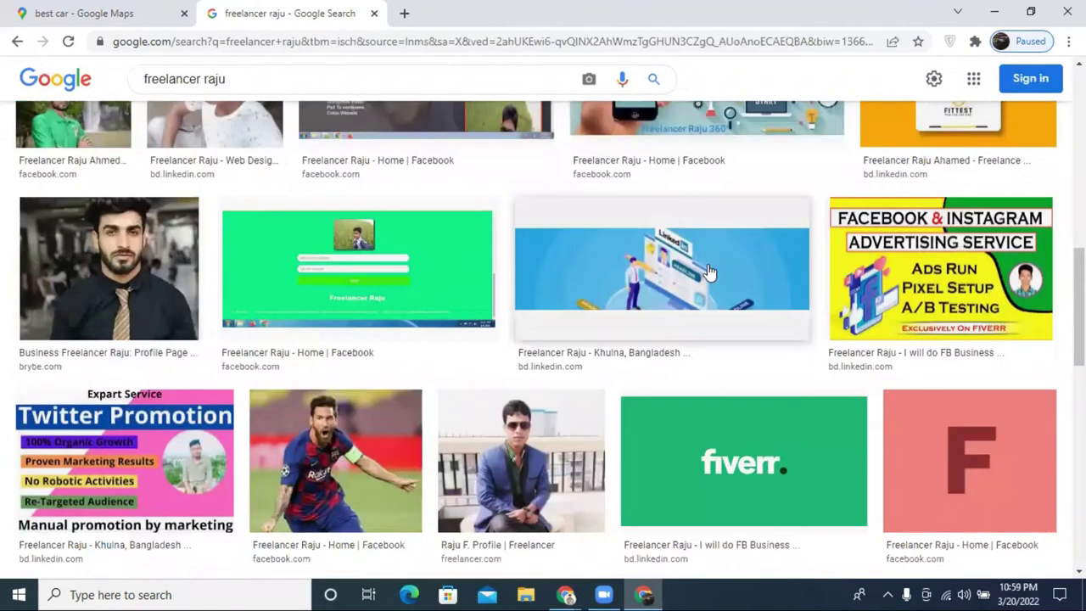
scroll(709, 272, "down", 4)
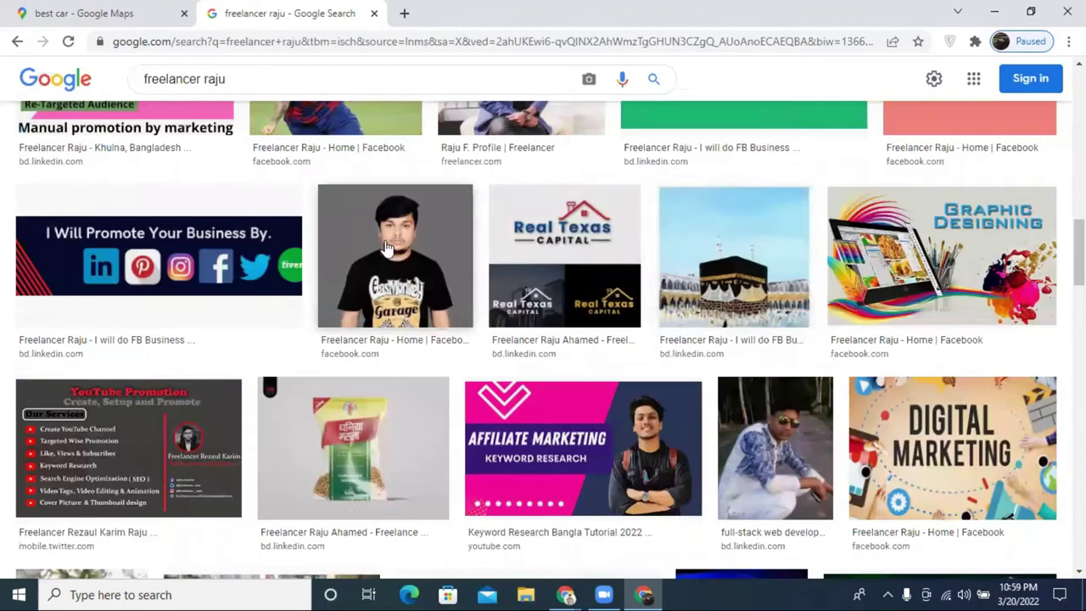
scroll(386, 246, "down", 2)
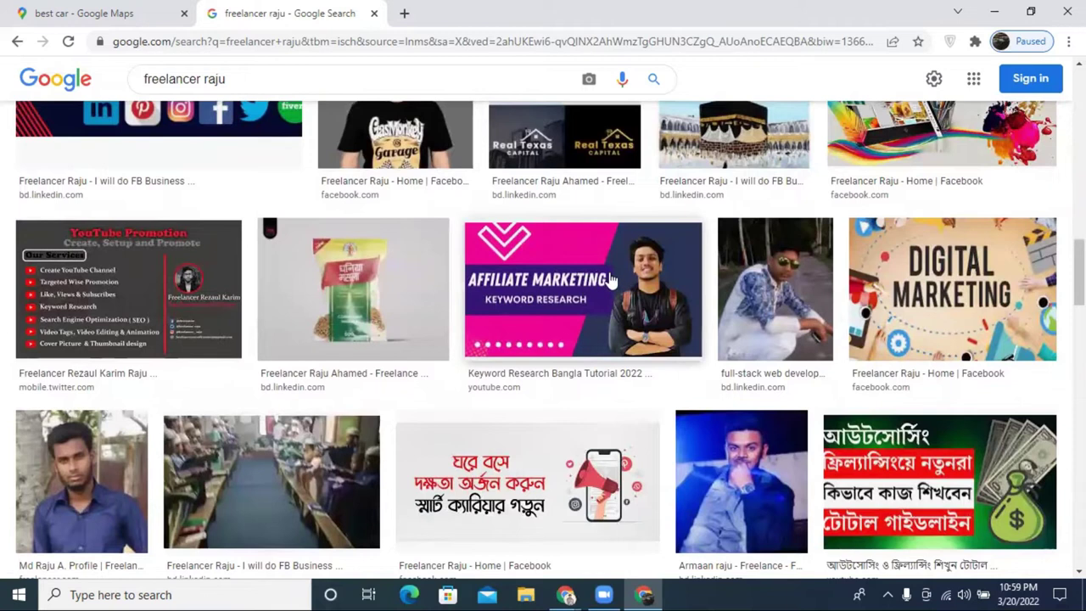
scroll(609, 278, "down", 2)
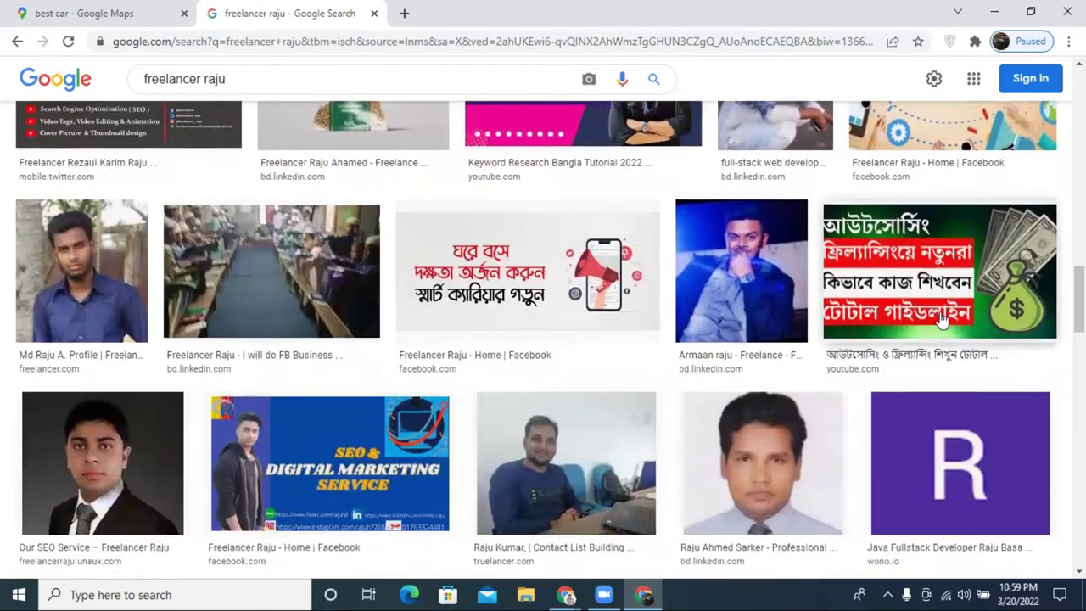
scroll(942, 321, "down", 2)
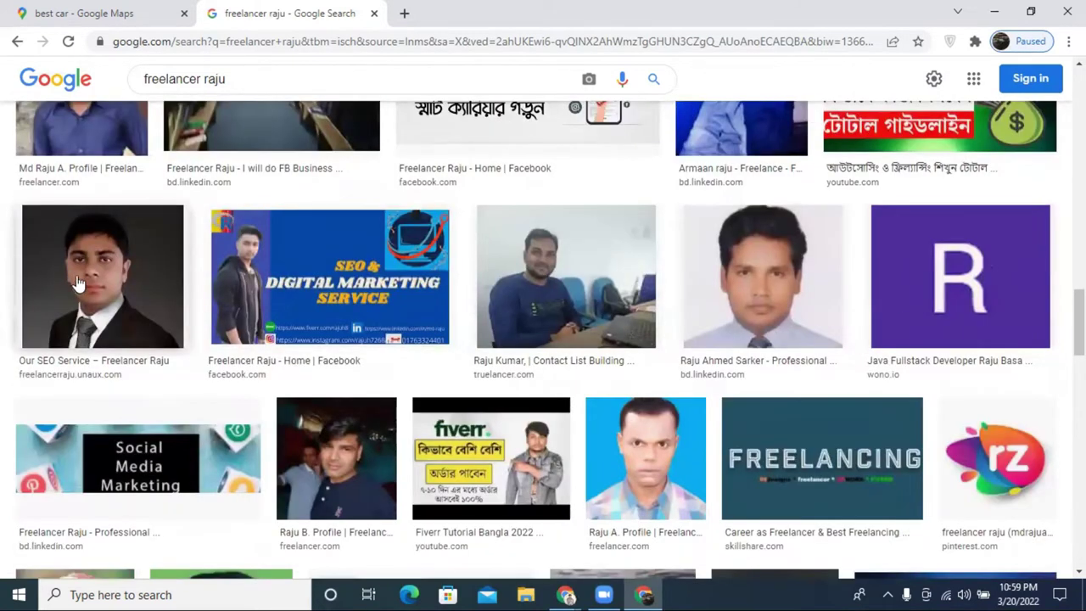
scroll(78, 268, "down", 1)
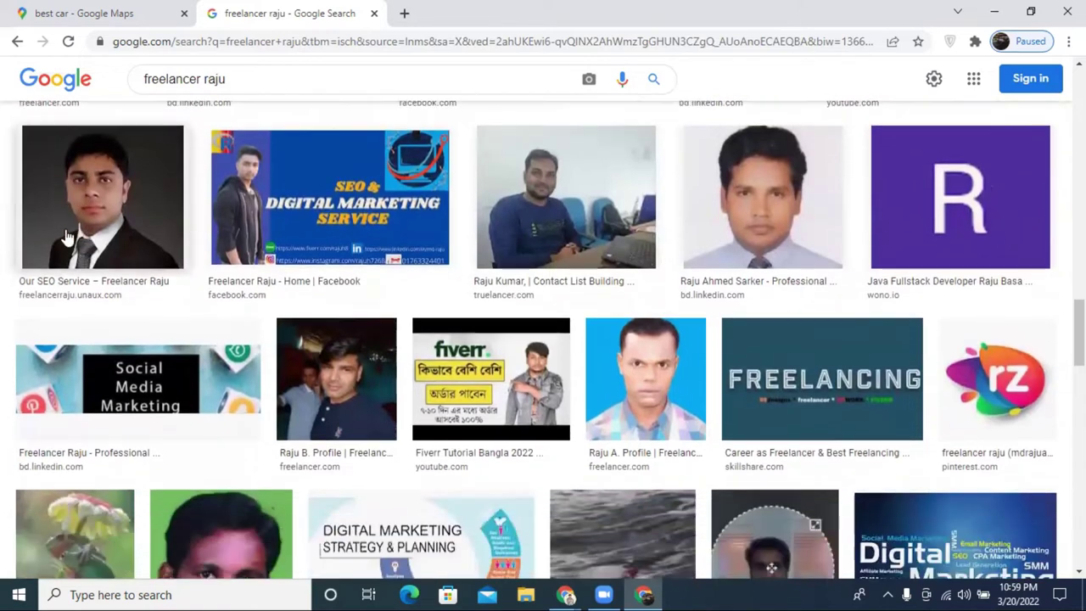
scroll(668, 239, "down", 3)
scroll(830, 280, "down", 7)
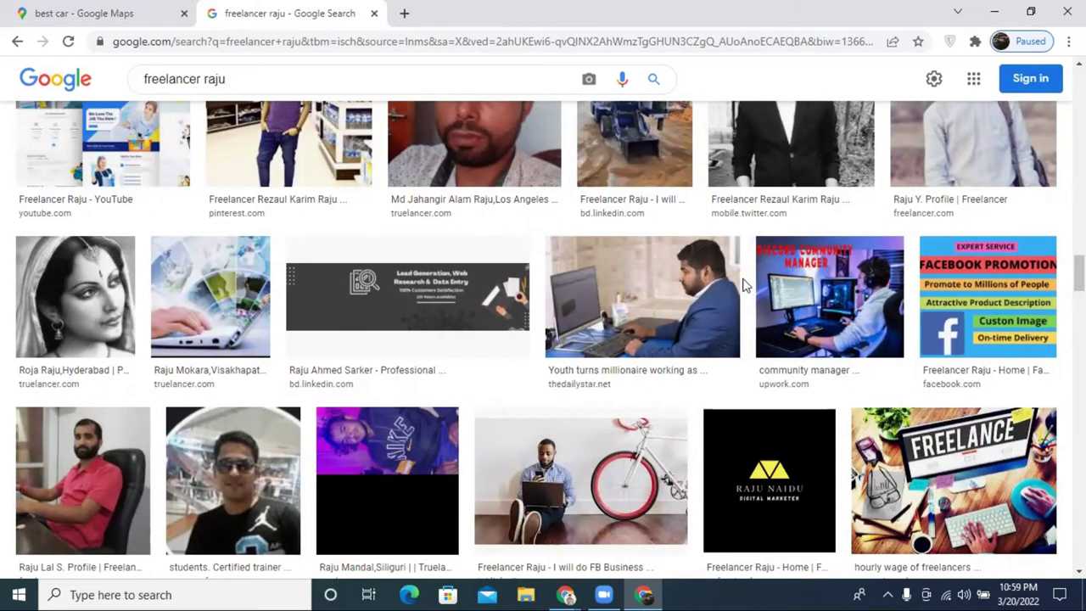
Close the freelancer search tab and the browser window that holds it
left_click(404, 13)
left_click(372, 13)
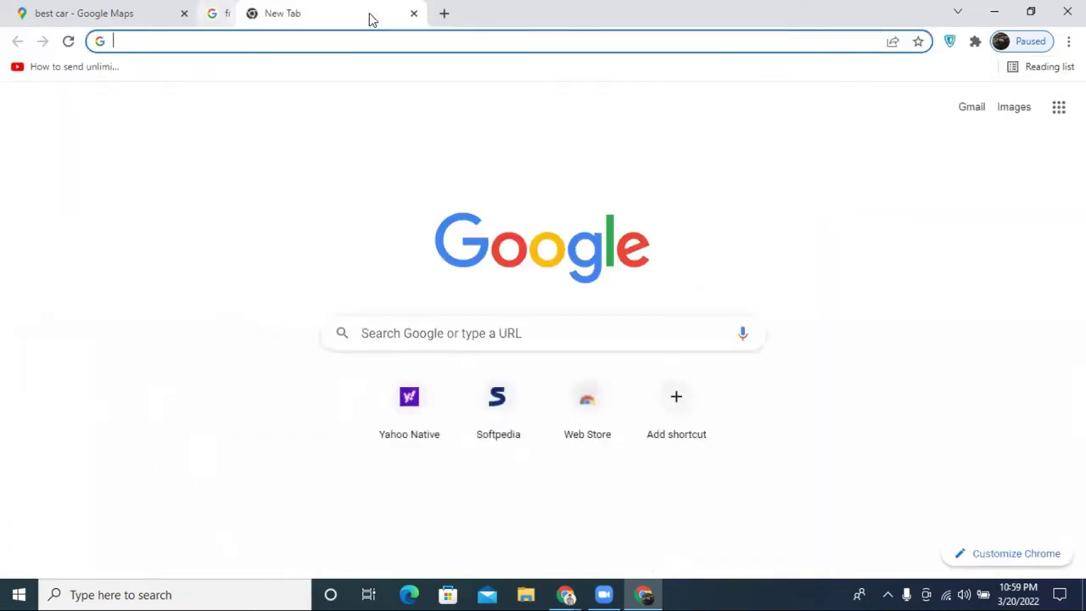
left_click(567, 596)
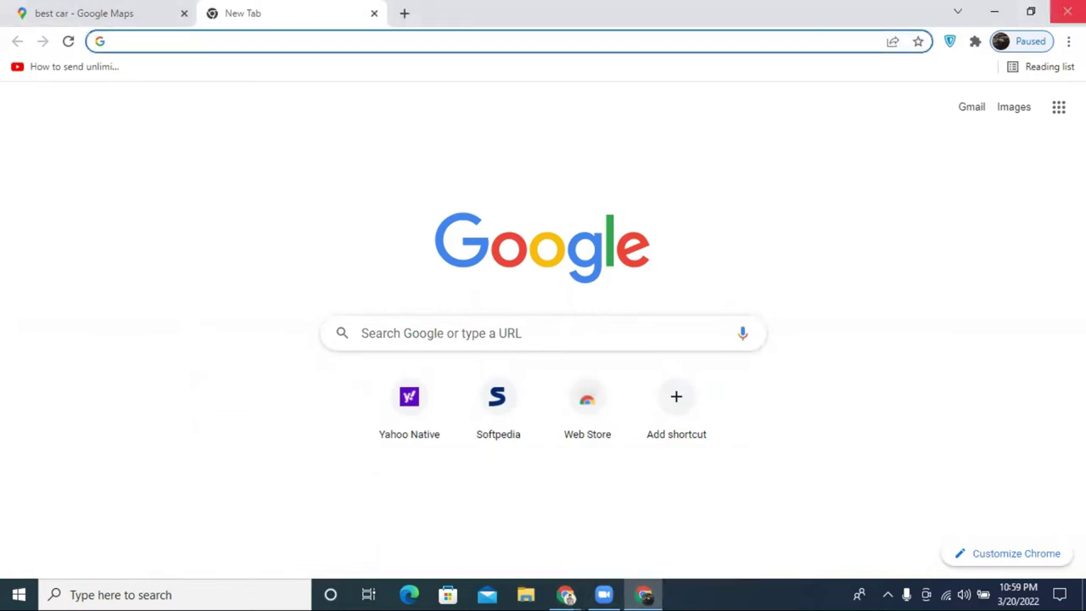
key("super+d")
Switch to the incognito Chrome window and show the title and Premium package of the Fiverr gig for ultimate SEO service
left_click(567, 594)
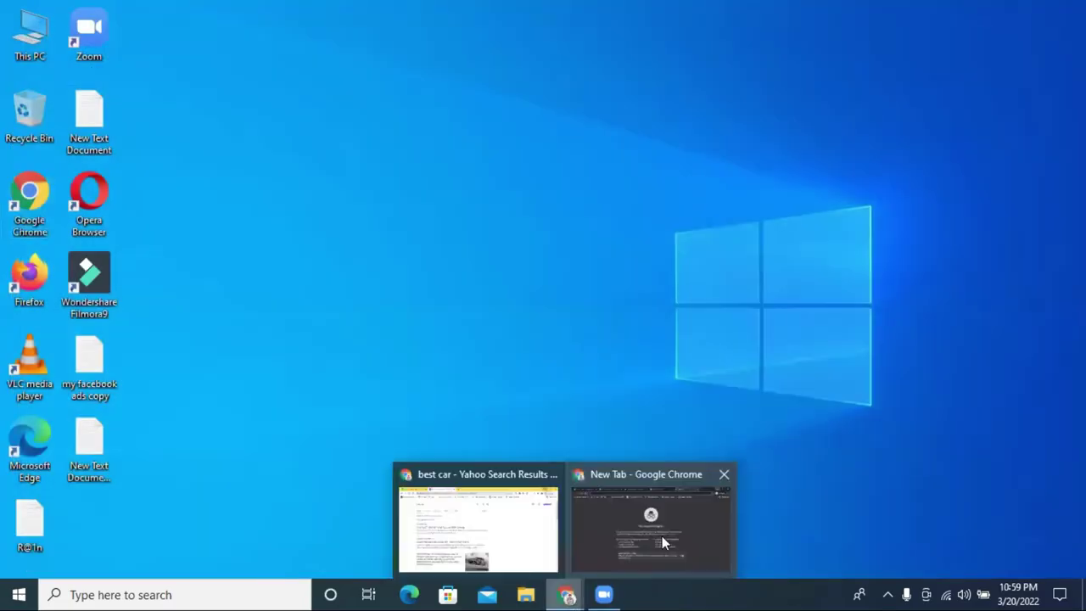
left_click(650, 530)
left_click(424, 10)
left_click(275, 13)
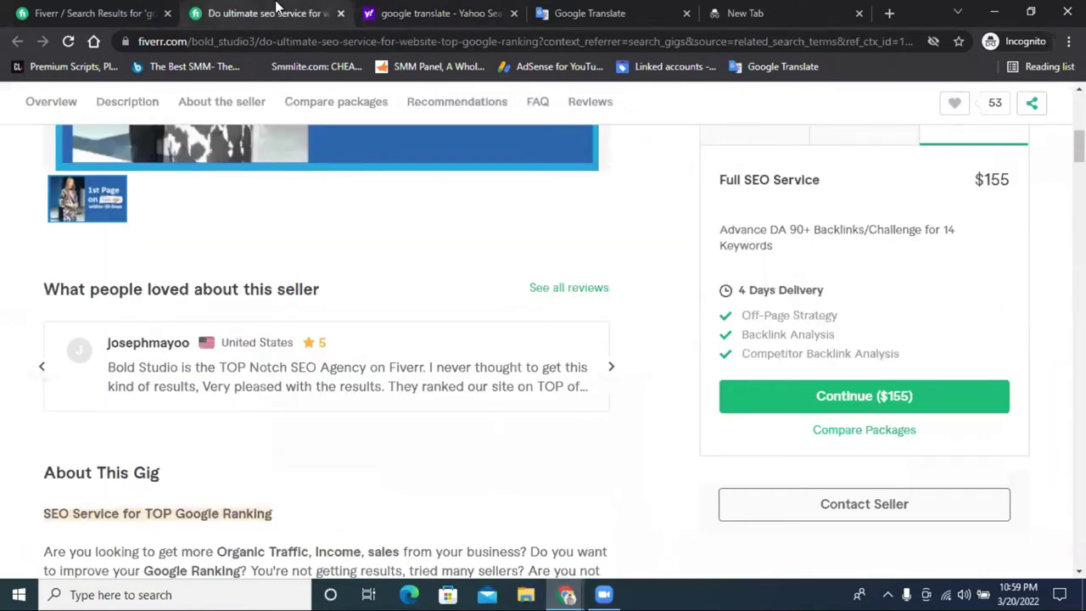
scroll(608, 325, "up", 5)
scroll(608, 325, "up", 2)
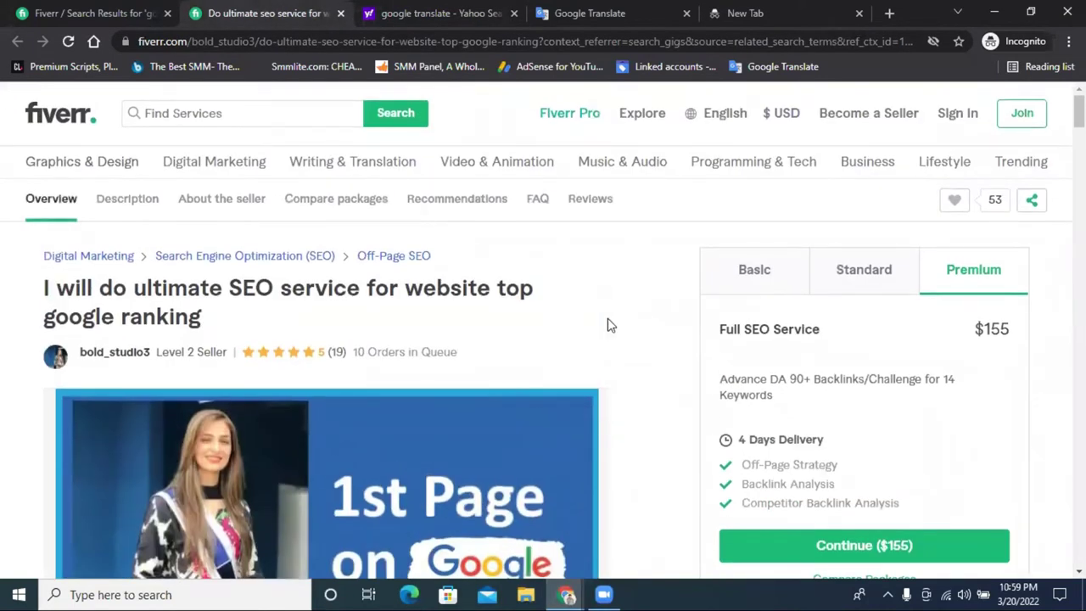
Return to the Fiverr search results for "google top rank" and view the first rows of gigs
left_click(54, 10)
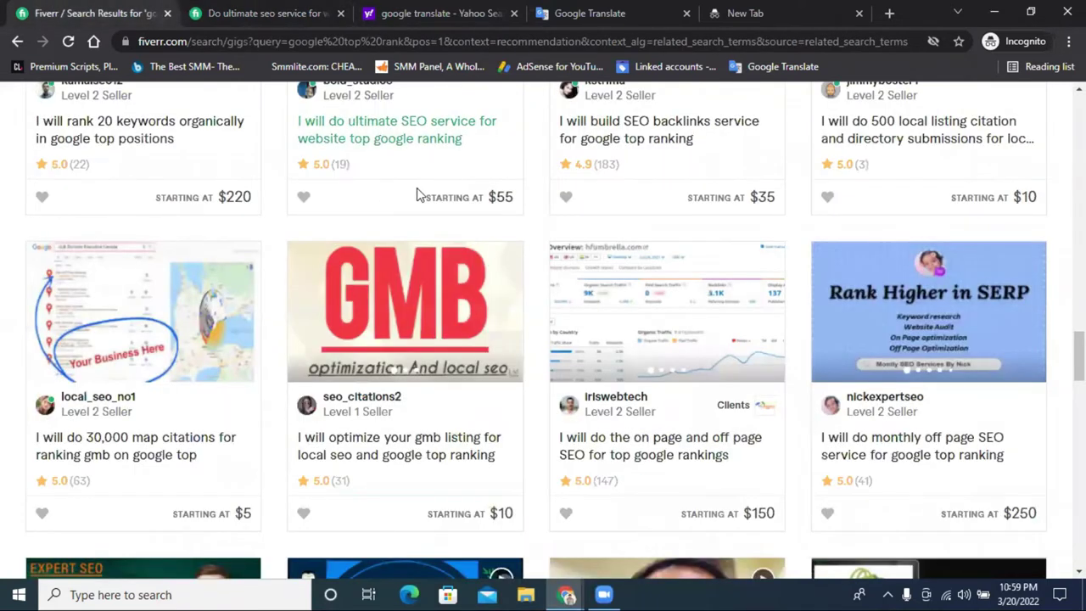
scroll(630, 213, "up", 5)
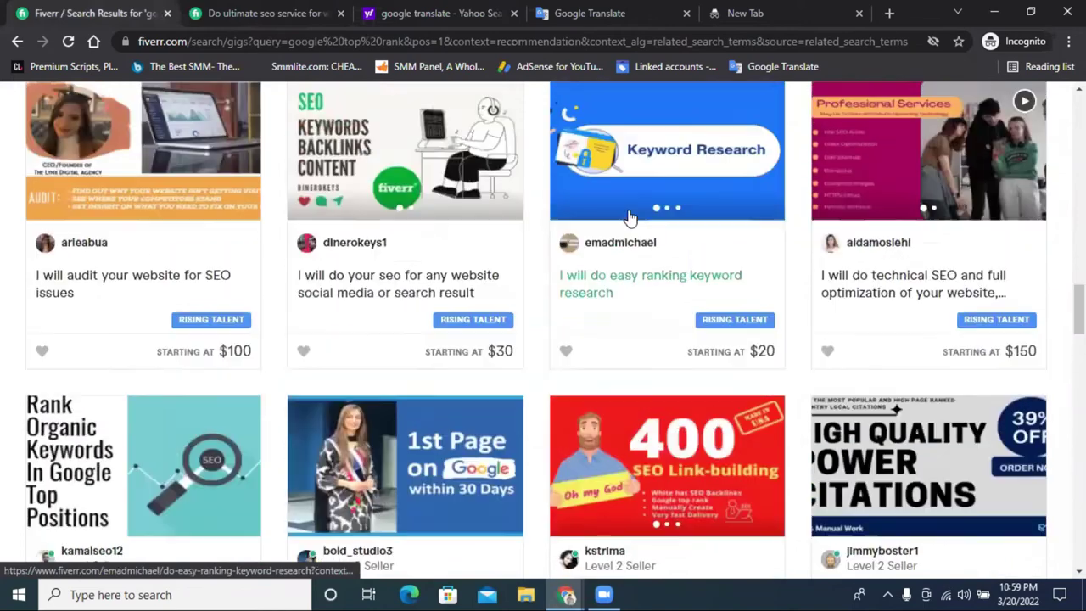
scroll(631, 219, "up", 15)
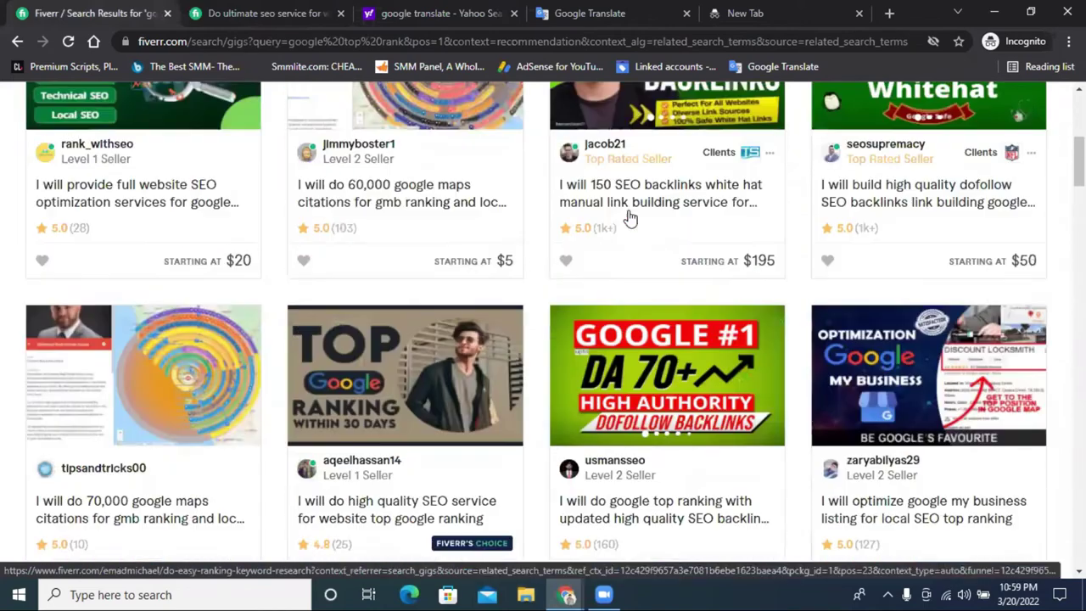
scroll(631, 219, "up", 5)
scroll(630, 219, "down", 3)
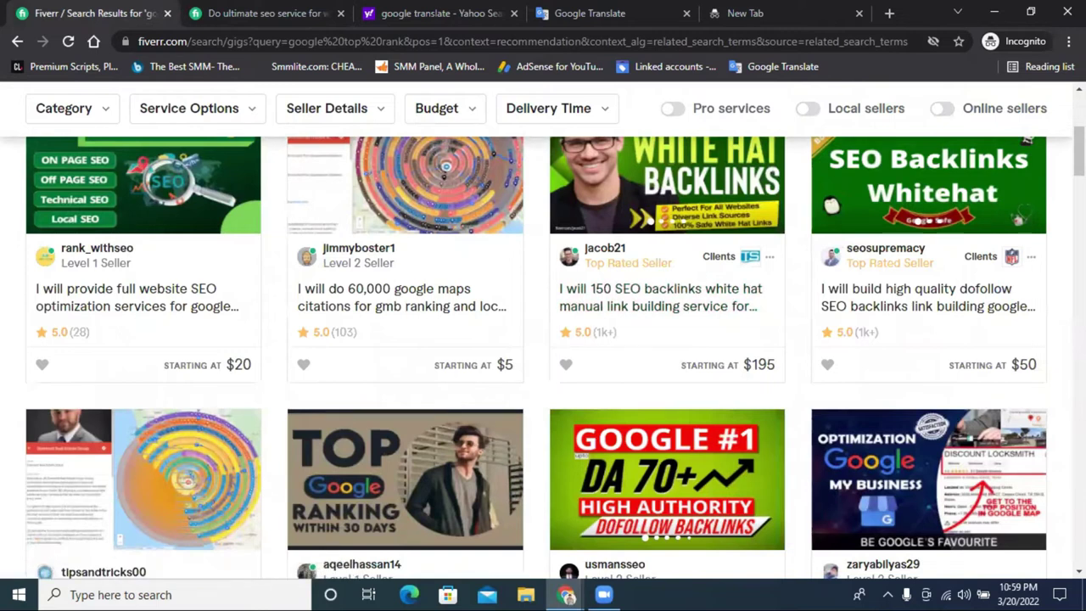
Examine the Fiverr gigs for Google top ranking, comparing the SEO, backlink, map citation and GMB offers and their starting prices
scroll(543, 352, "down", 3)
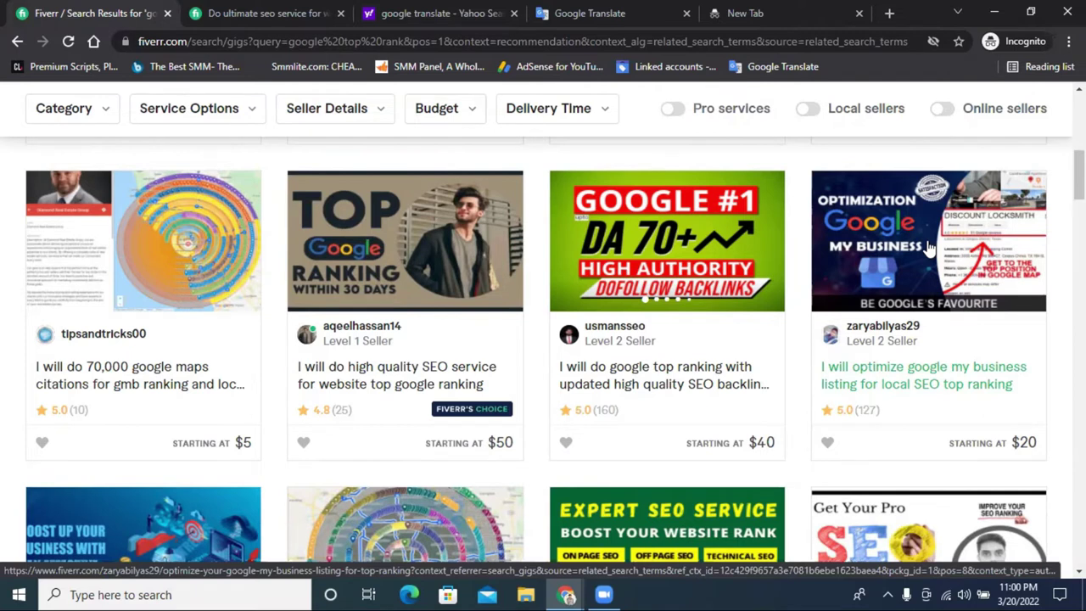
scroll(929, 246, "down", 5)
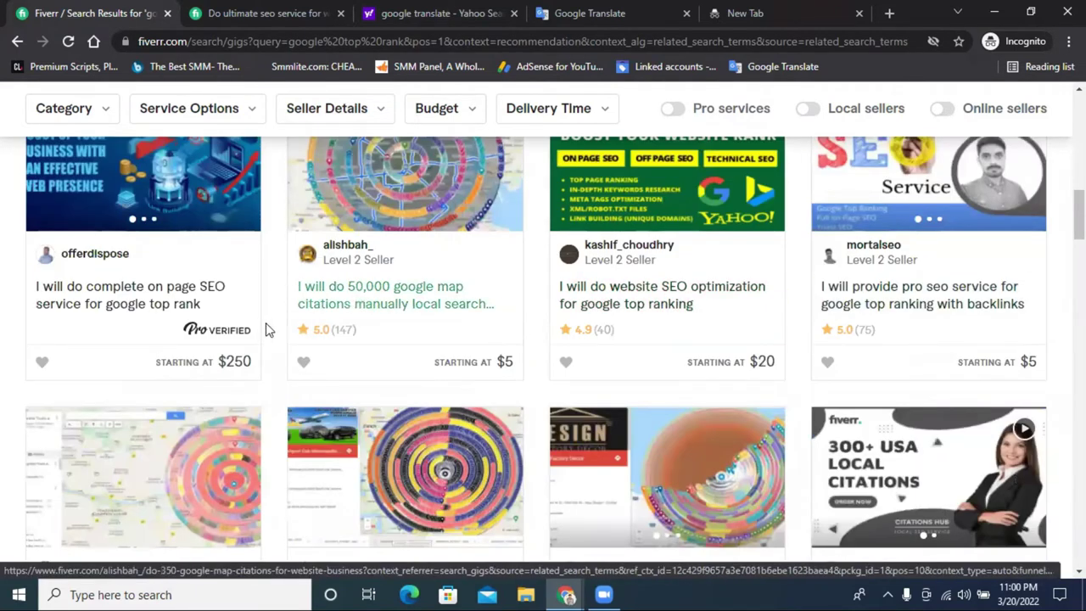
scroll(828, 348, "down", 1)
scroll(828, 347, "down", 7)
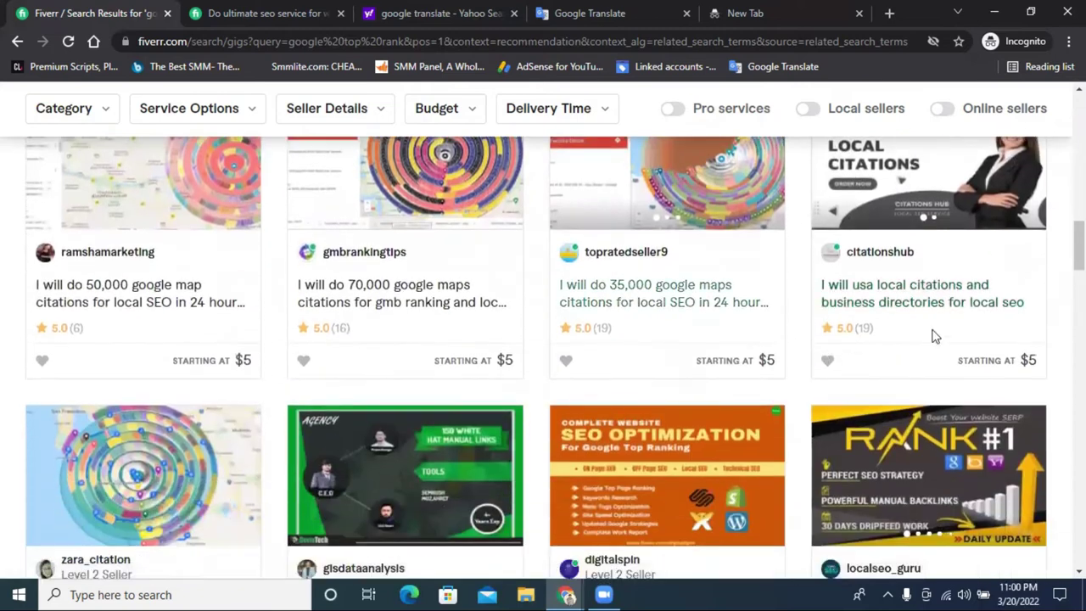
scroll(985, 343, "down", 4)
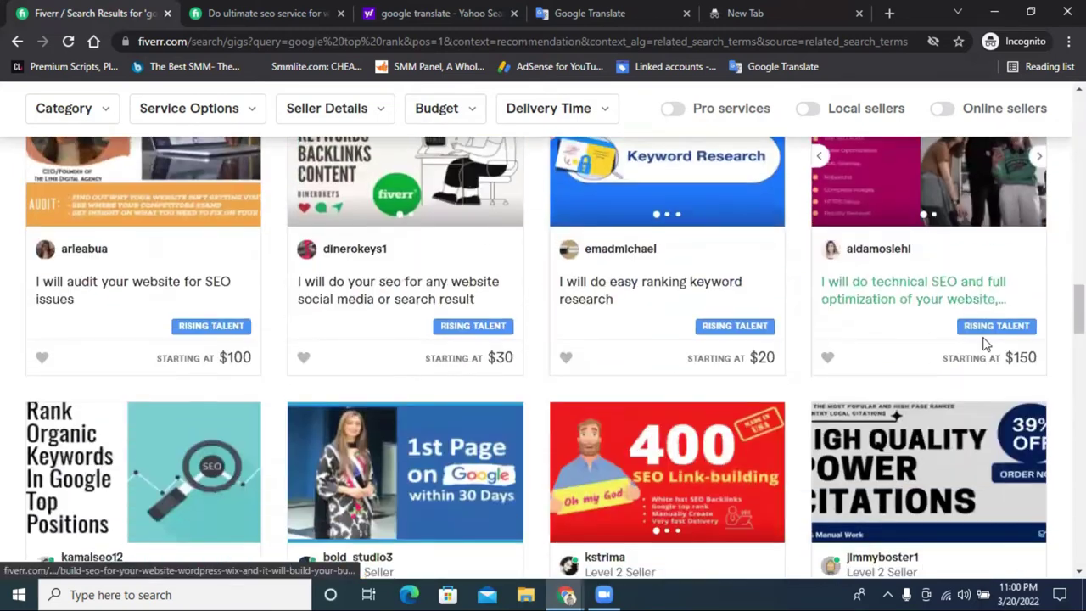
scroll(984, 348, "down", 2)
scroll(984, 352, "down", 7)
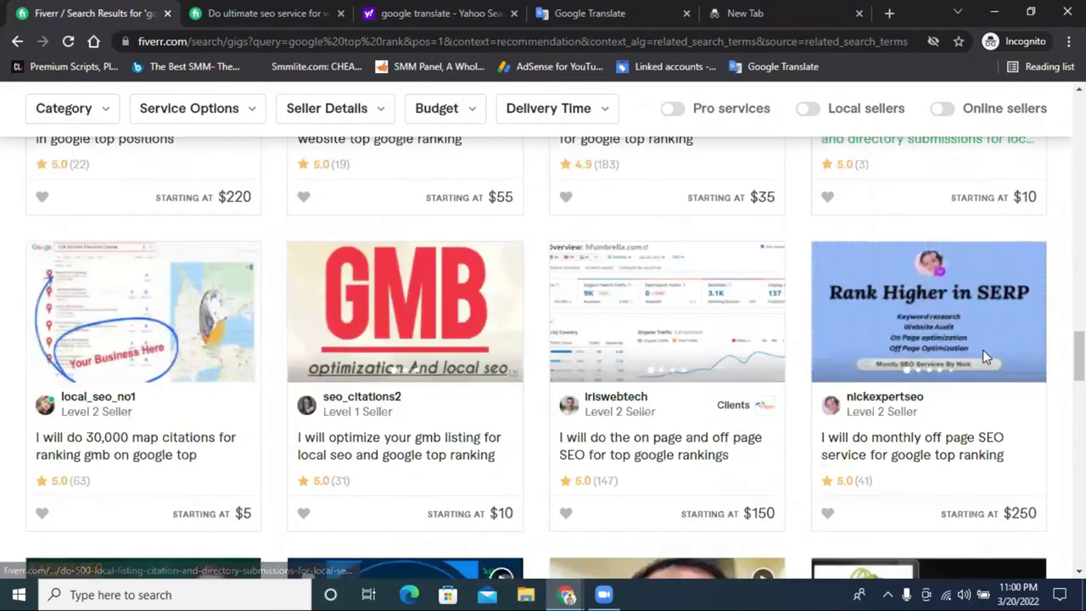
scroll(984, 364, "down", 4)
scroll(980, 364, "up", 2)
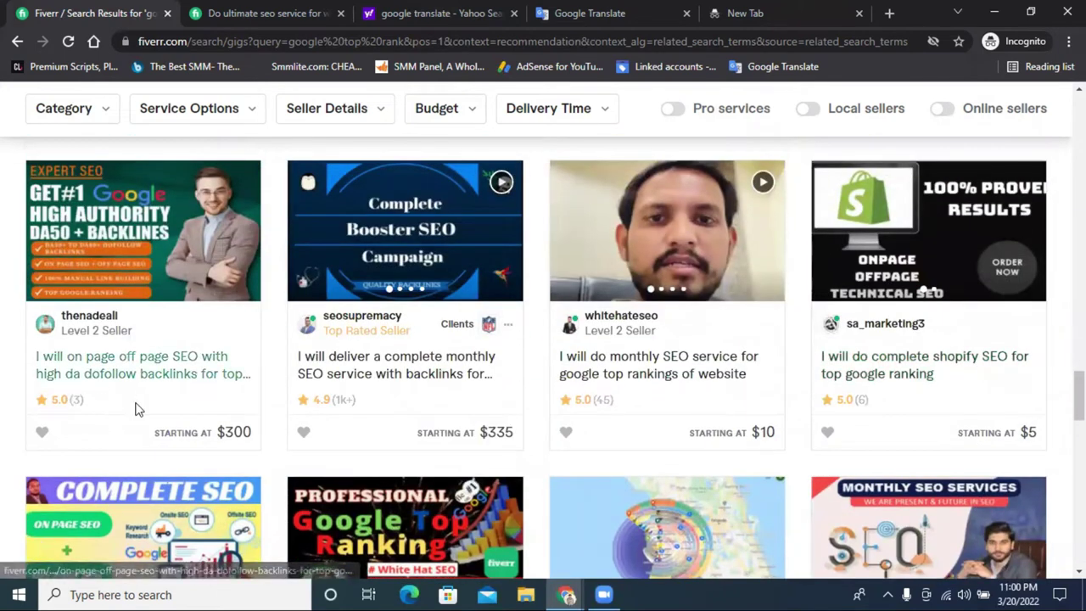
scroll(720, 432, "down", 3)
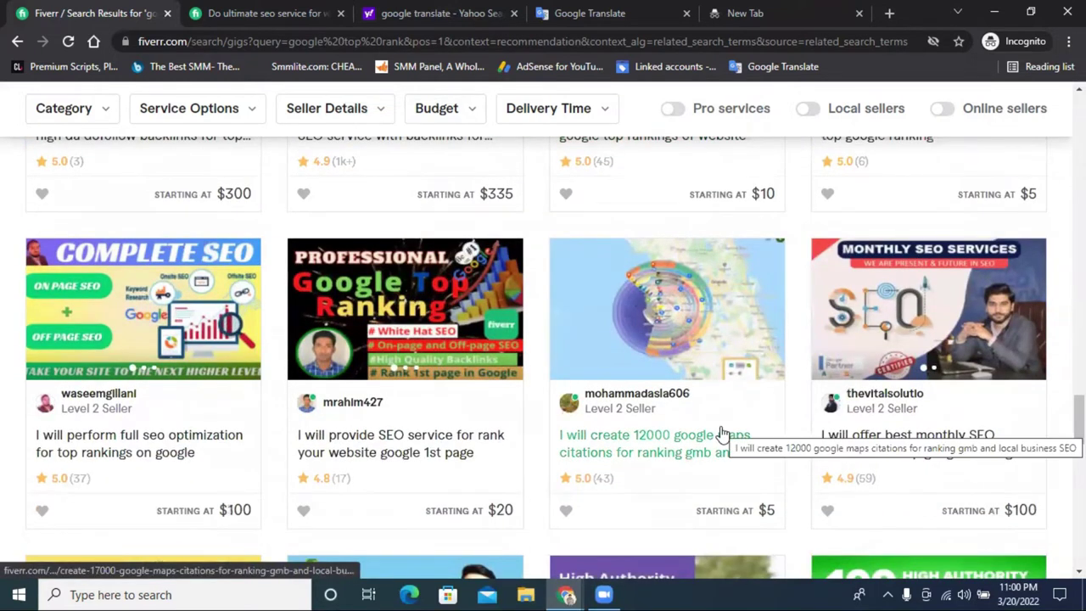
Look through the remaining gigs on the first results page and open the one for monthly SEO service for Google top ranking
scroll(721, 432, "down", 3)
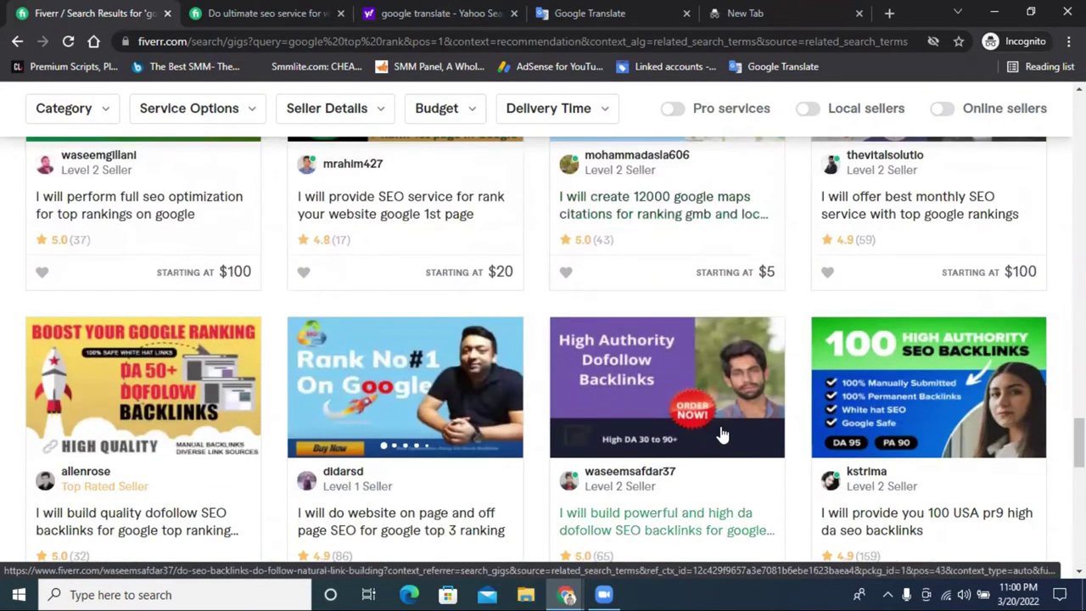
scroll(722, 434, "down", 2)
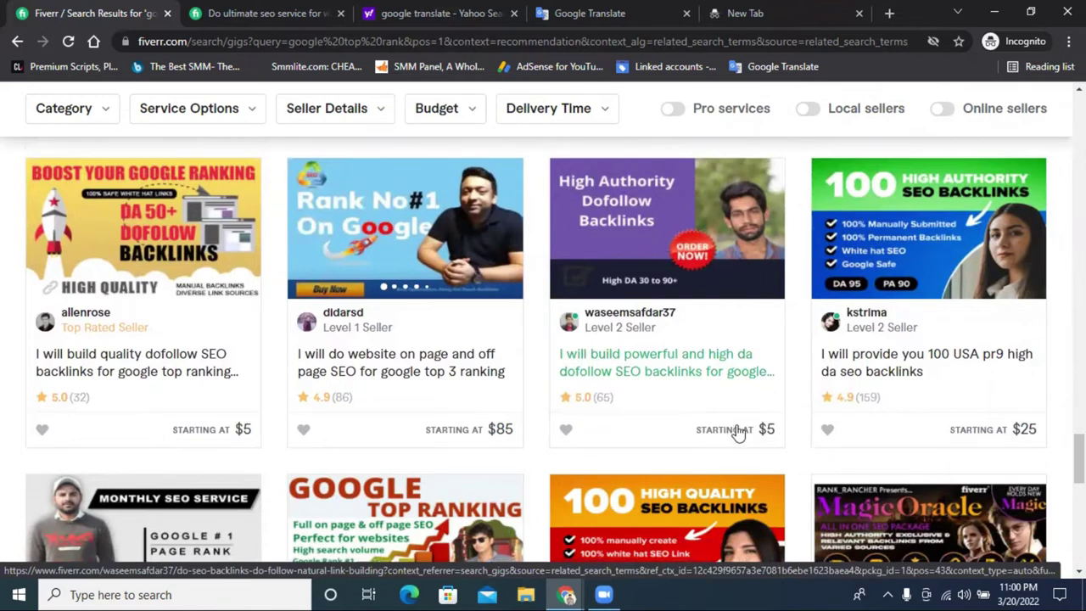
scroll(738, 432, "down", 2)
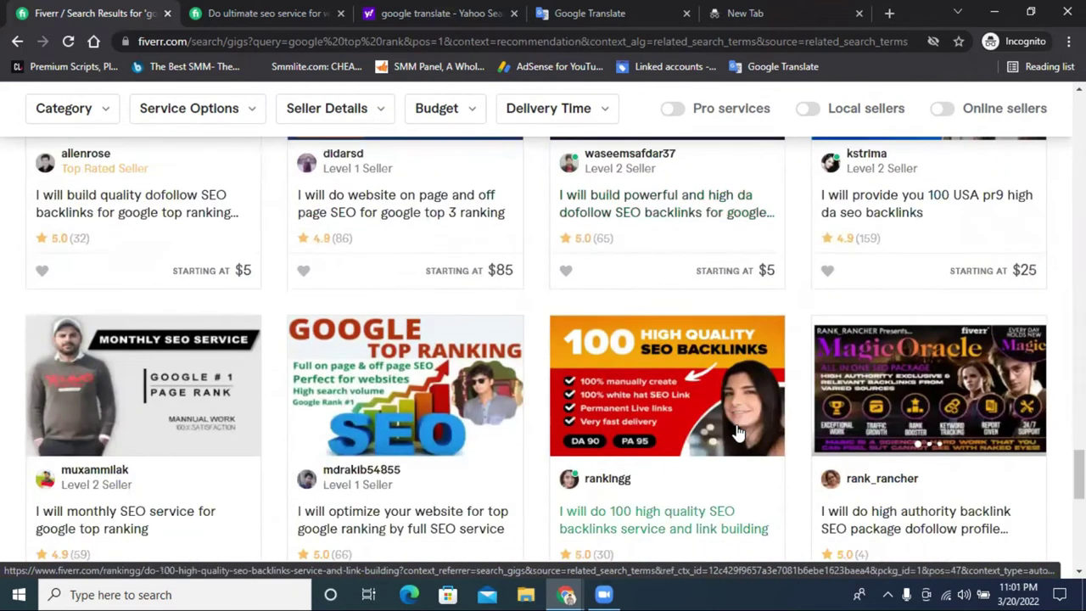
scroll(738, 433, "down", 3)
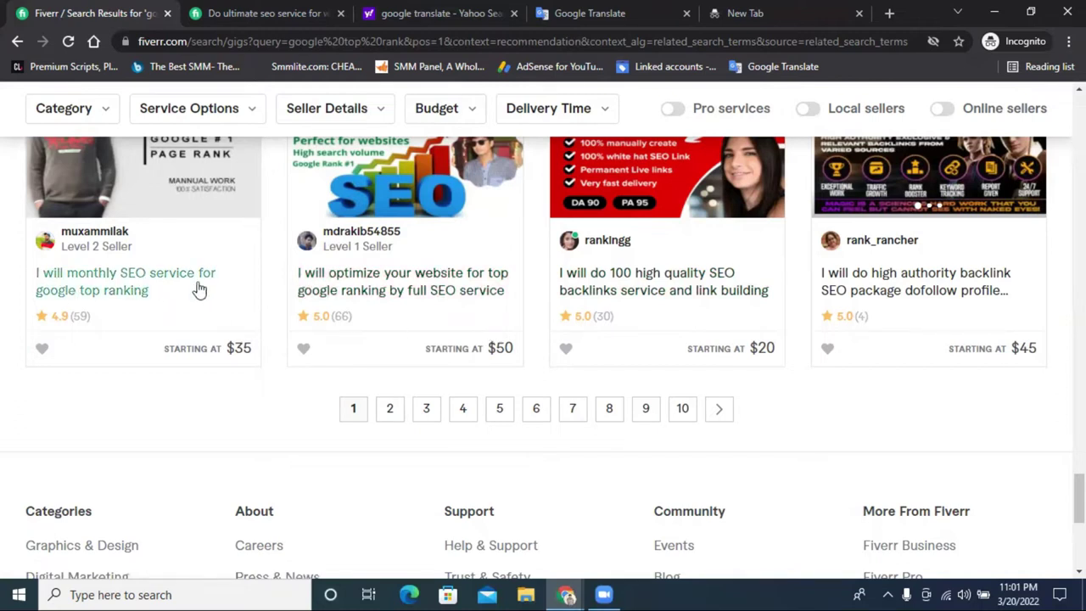
left_click(107, 293)
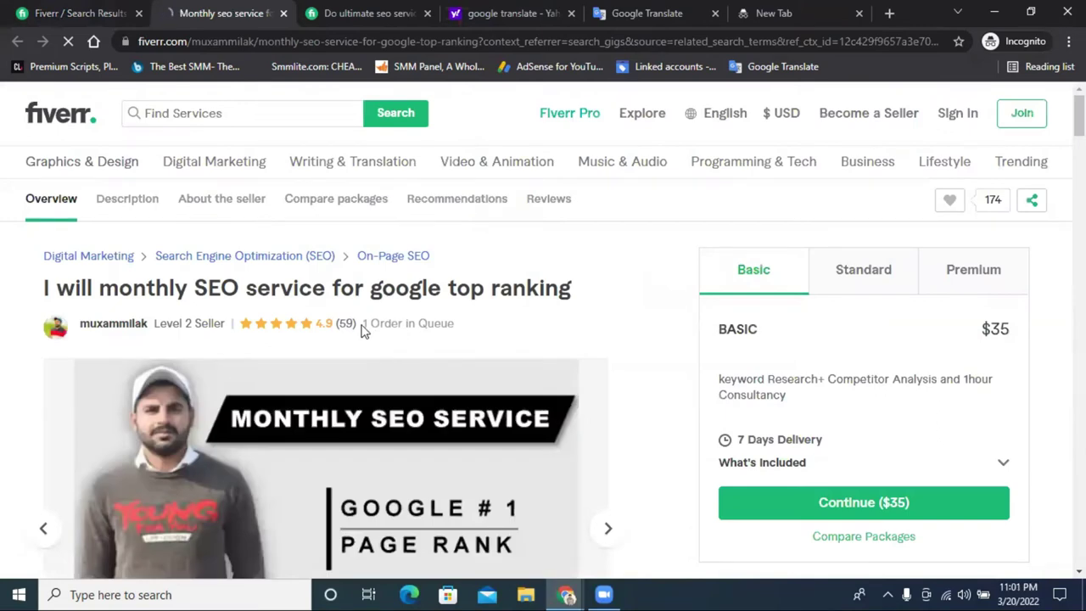
Show the Standard and Premium packages of the monthly SEO gig, highlight the Premium price and skim the gig description
left_click(854, 278)
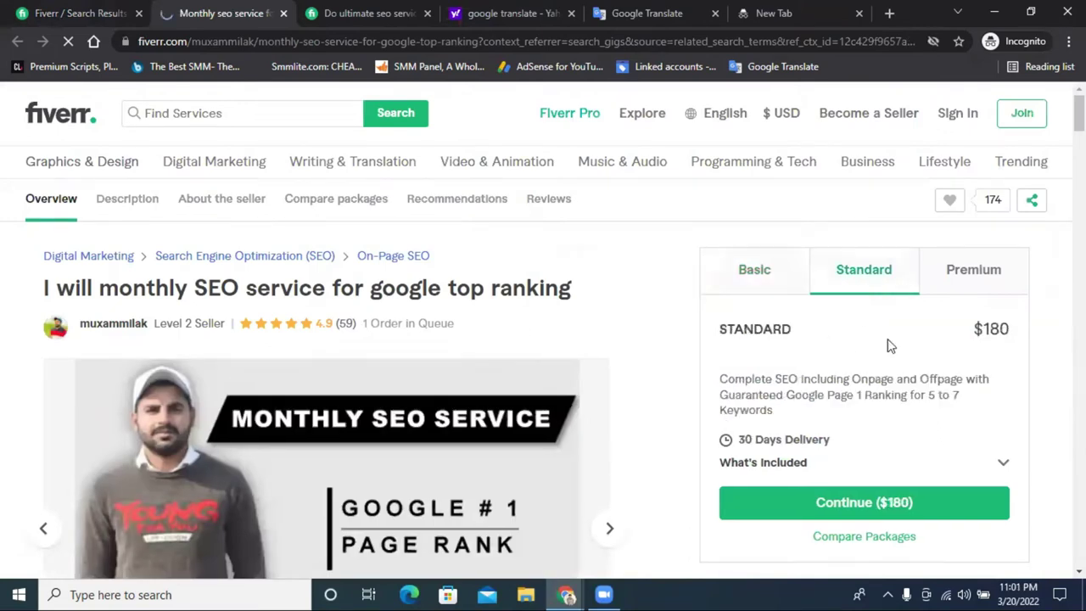
left_click(966, 269)
left_click_drag(982, 330, 1013, 347)
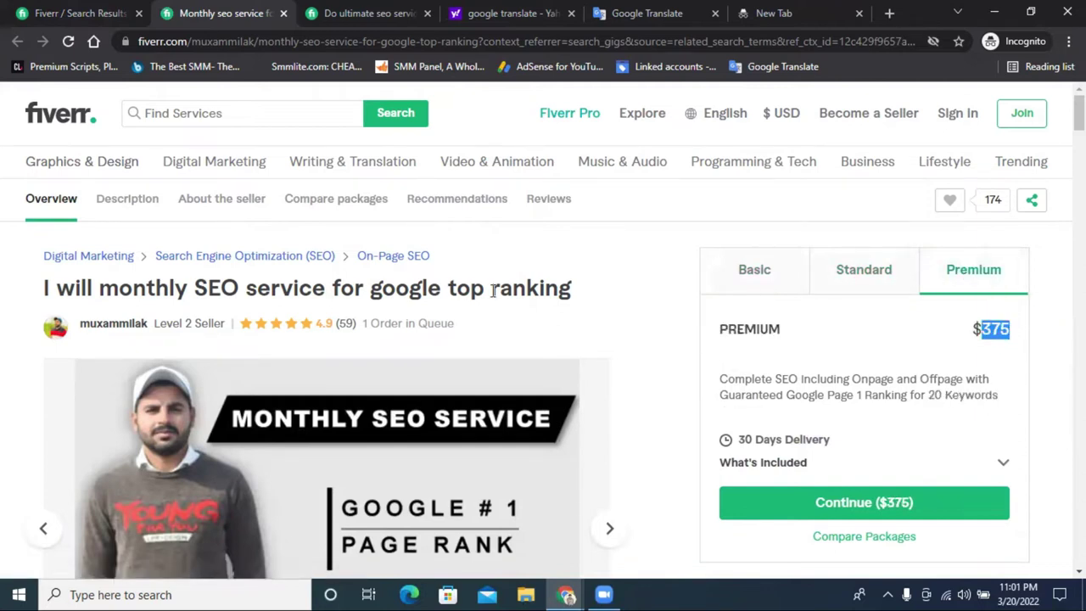
scroll(475, 289, "down", 12)
scroll(177, 315, "down", 6)
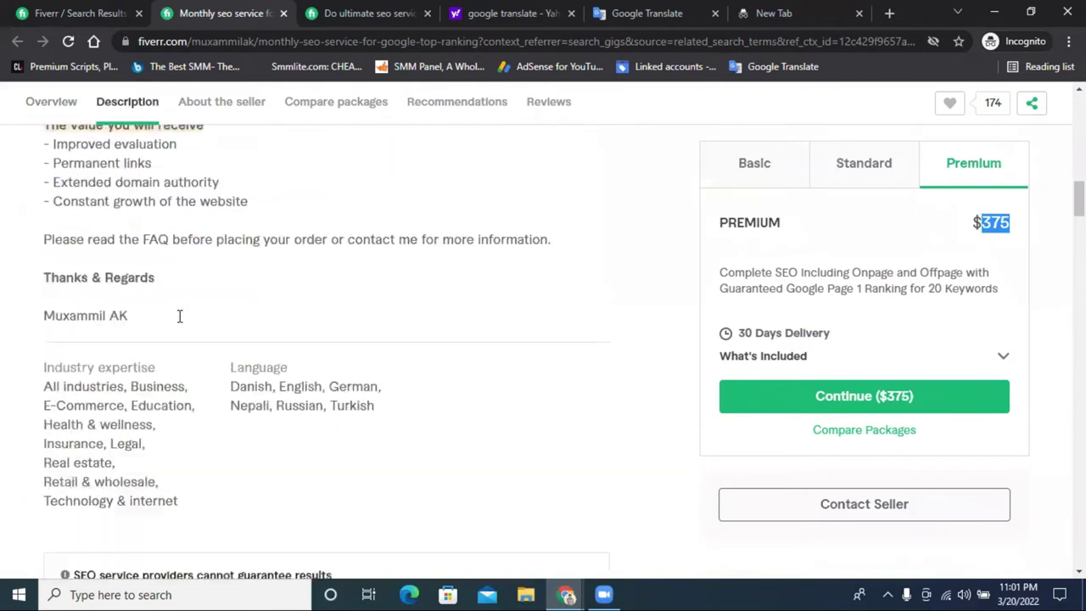
scroll(475, 323, "up", 8)
scroll(573, 334, "up", 8)
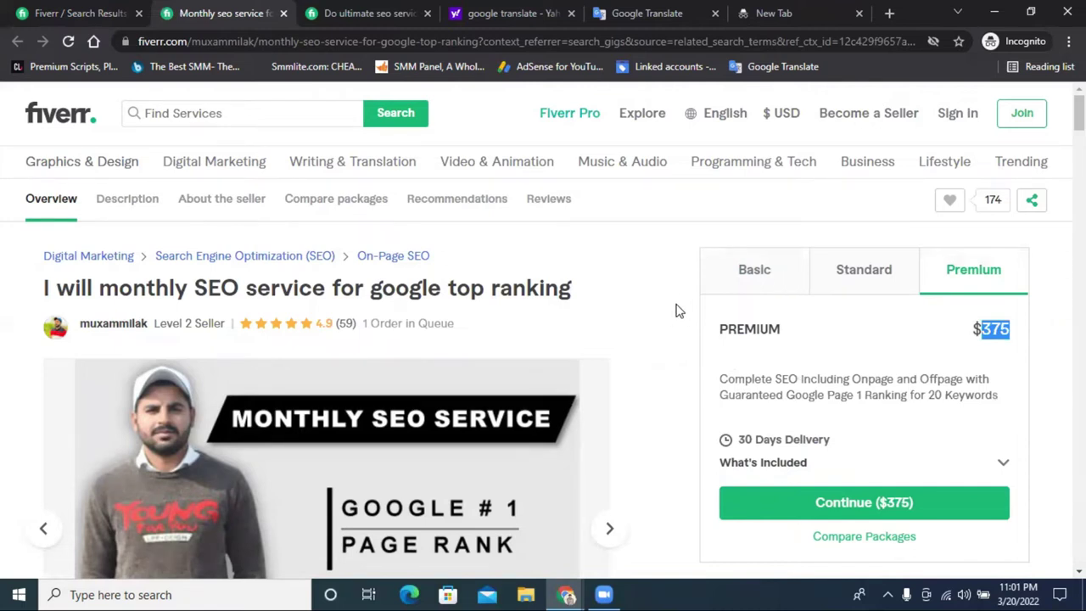
Return to the Fiverr search results for "google top rank"
mouse_move(1002, 585)
left_click(759, 17)
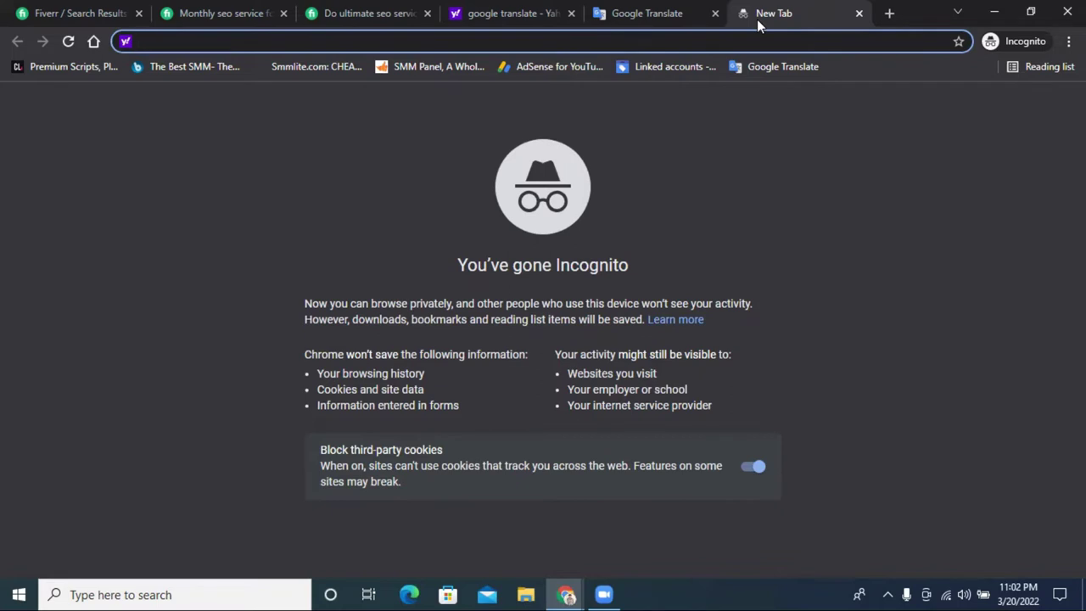
left_click(327, 8)
key("ctrl+Page_Up")
key("ctrl+Page_Up")
scroll(368, 199, "up", 15)
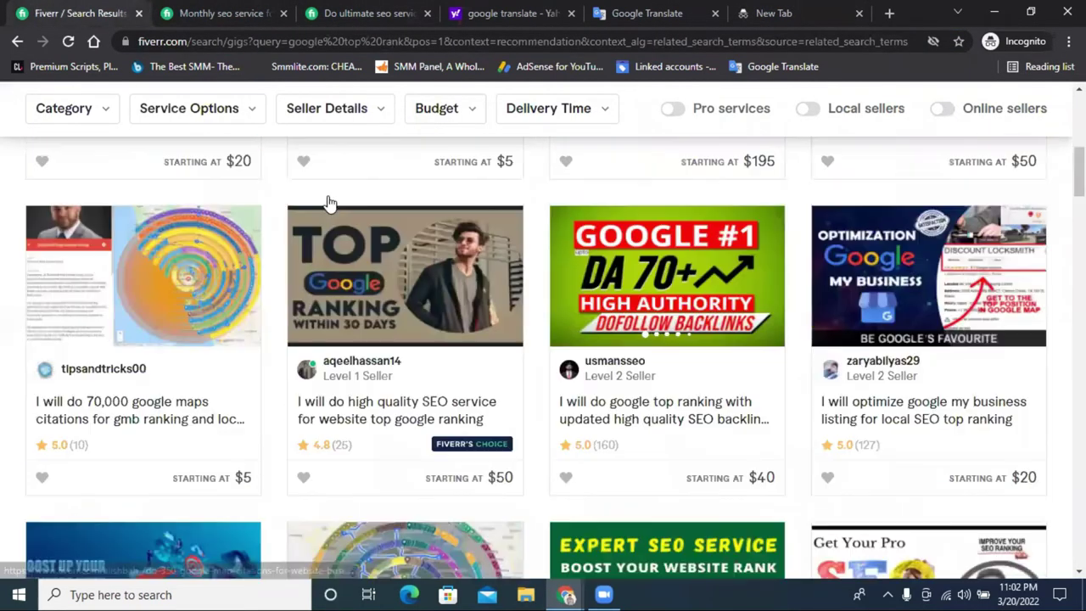
scroll(330, 204, "up", 8)
Search Fiverr for "profile backlinks" using the suggested service term
left_click(244, 113)
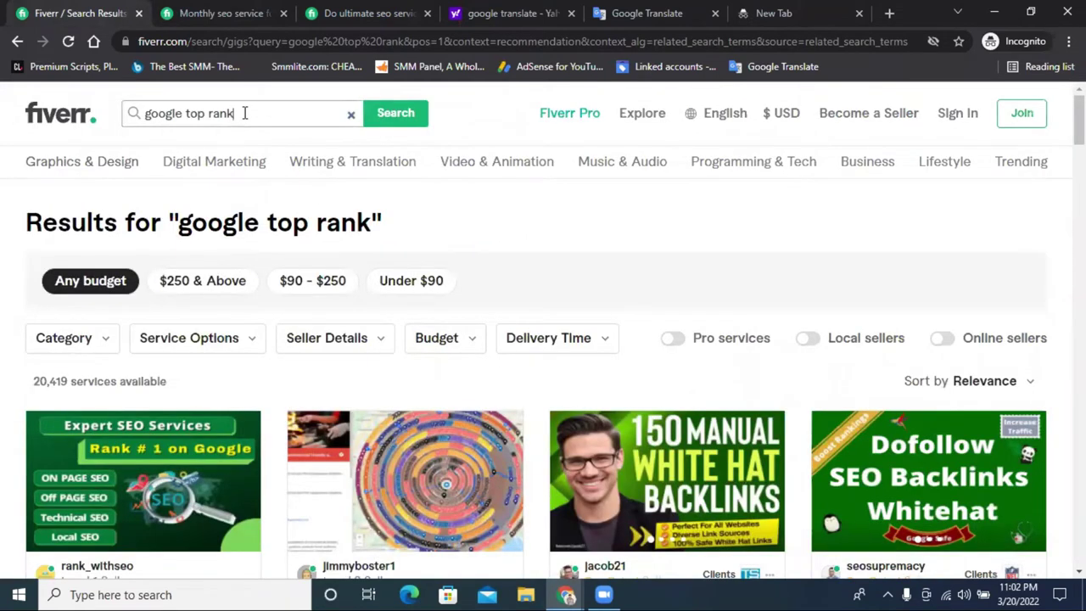
triple_click(245, 113)
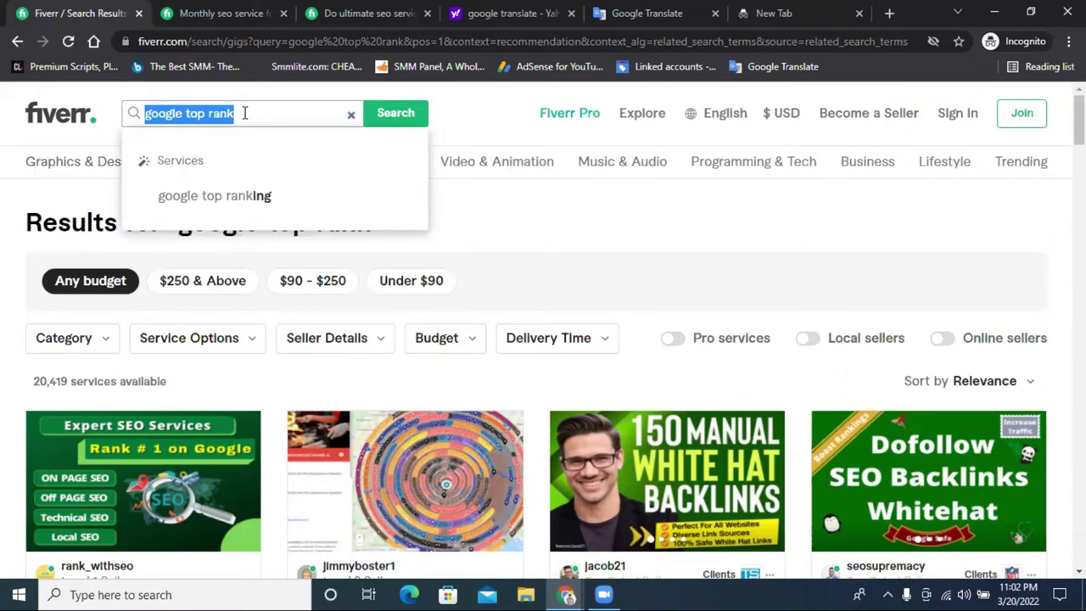
type("pr")
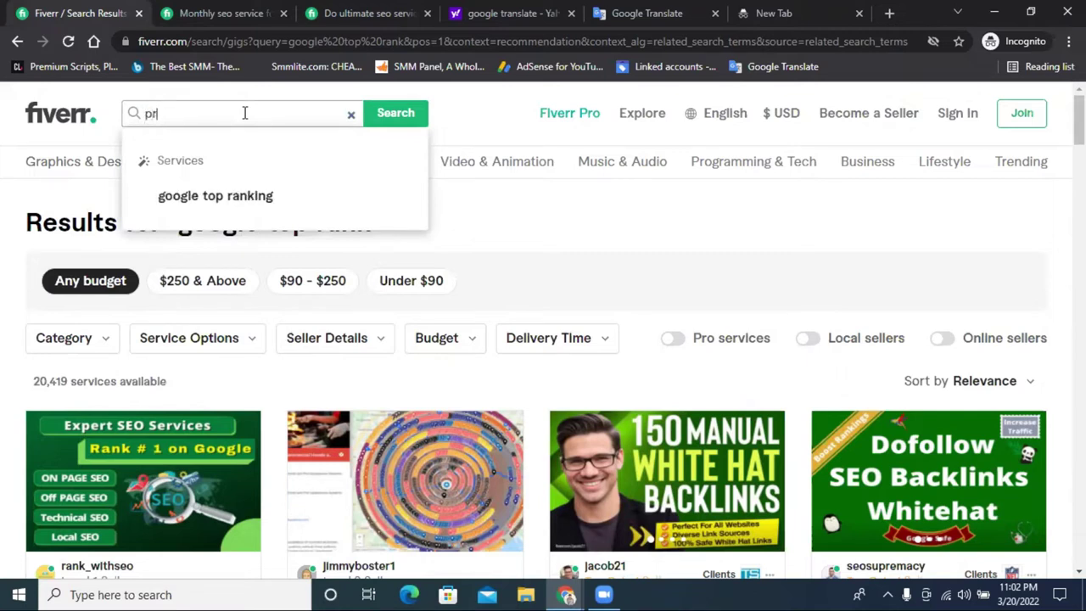
type("ofi")
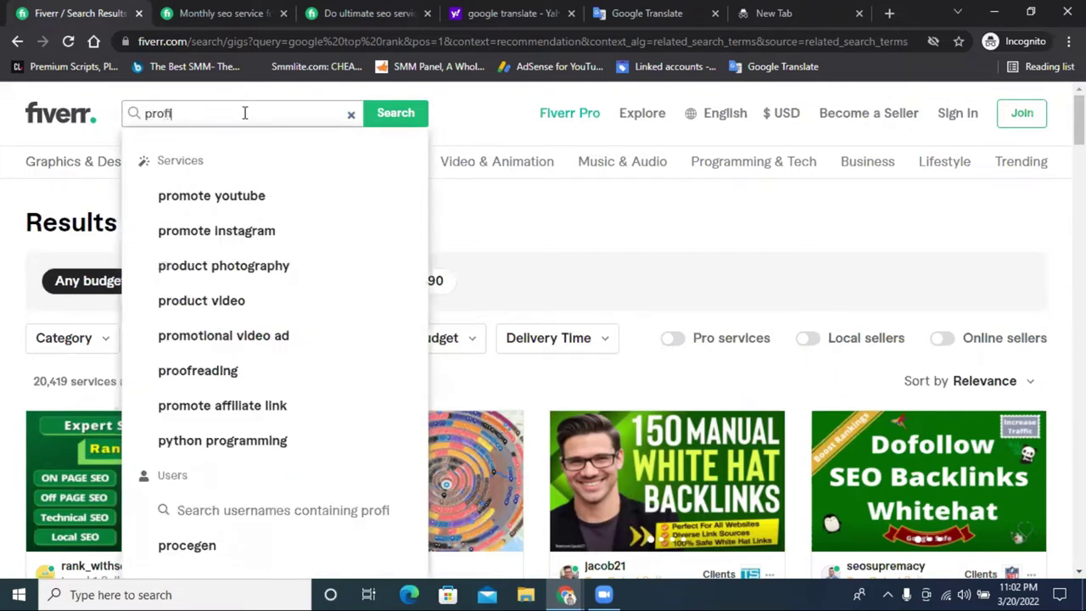
type("le back")
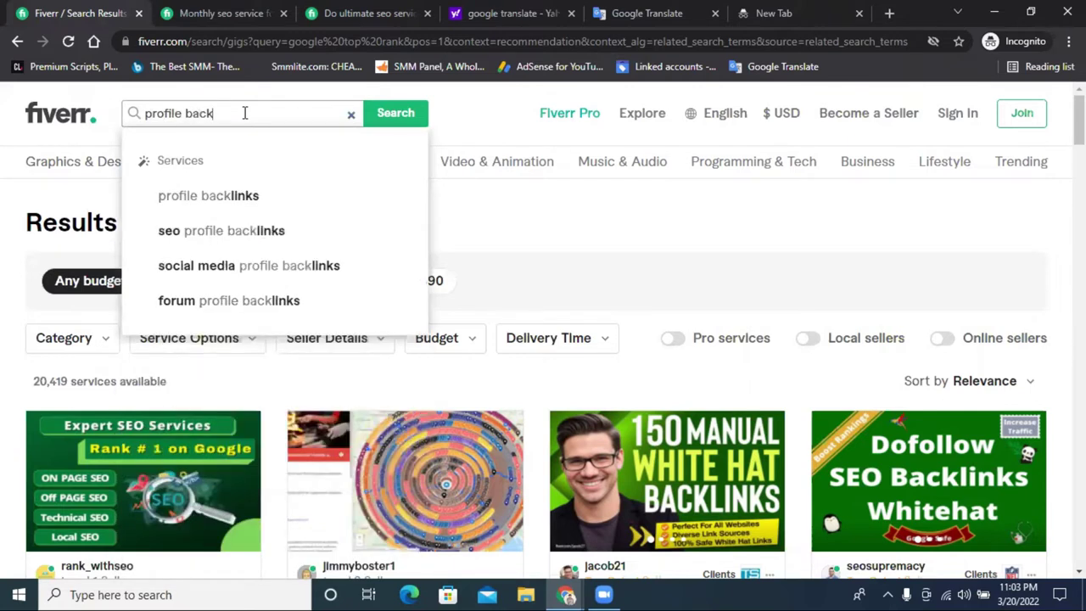
left_click(235, 185)
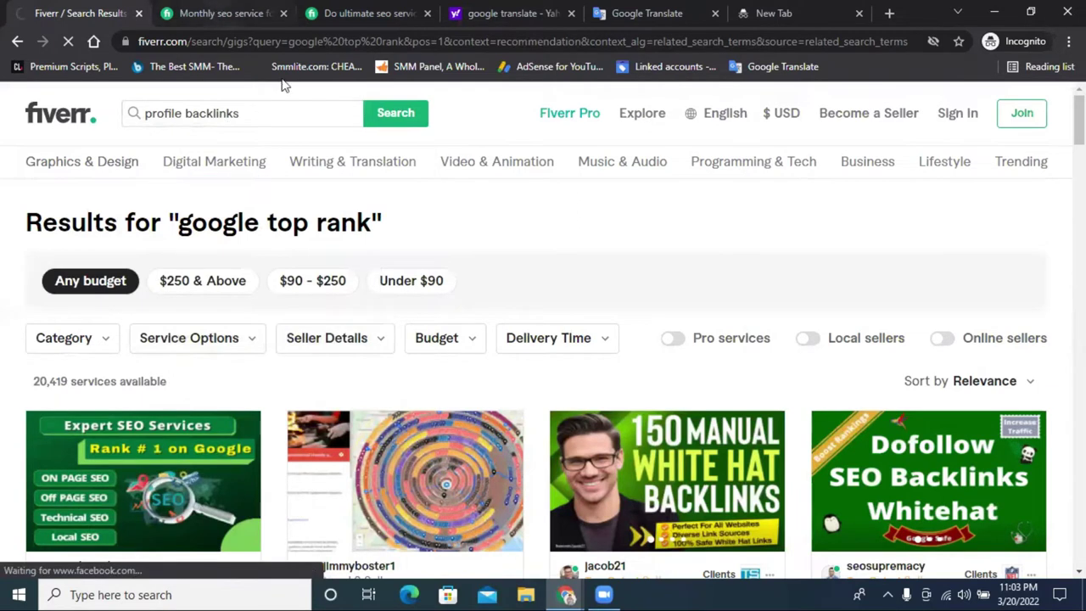
View the first profile backlinks gigs and highlight the number of available services
scroll(48, 269, "down", 2)
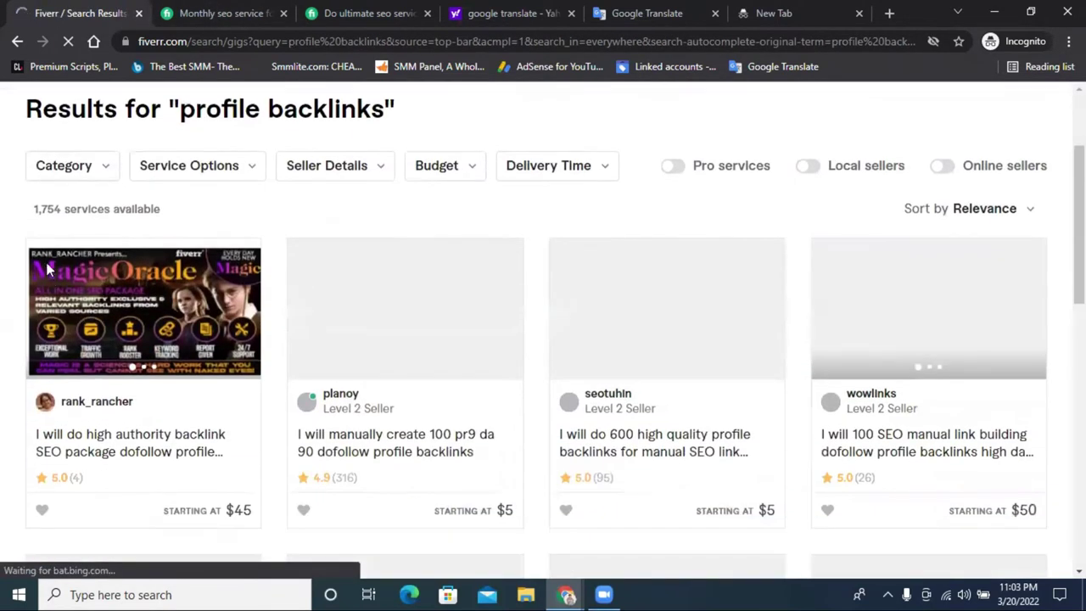
scroll(51, 280, "up", 1)
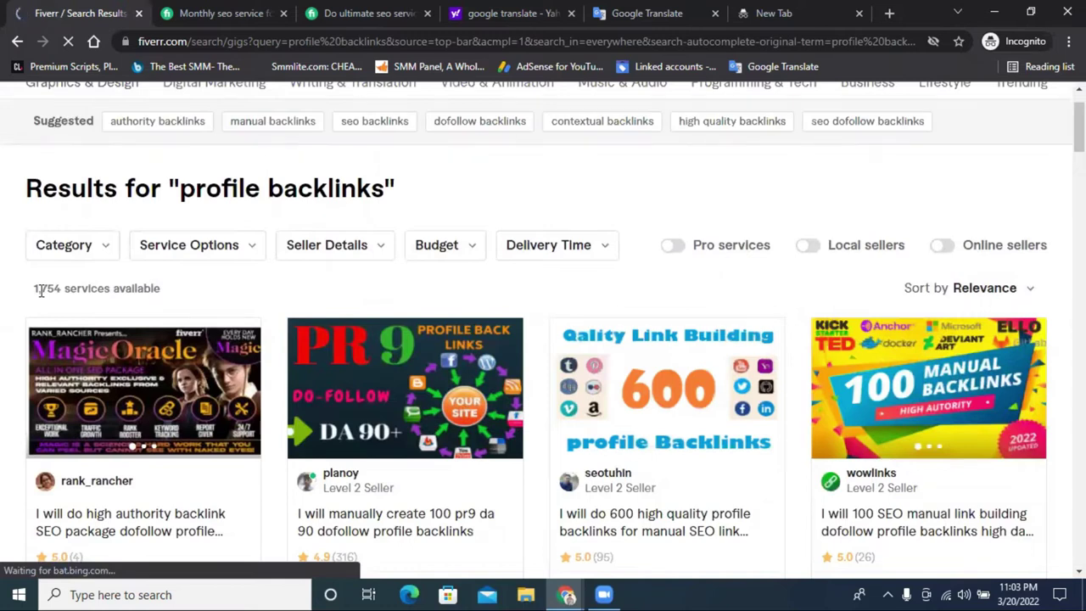
left_click_drag(62, 289, 36, 288)
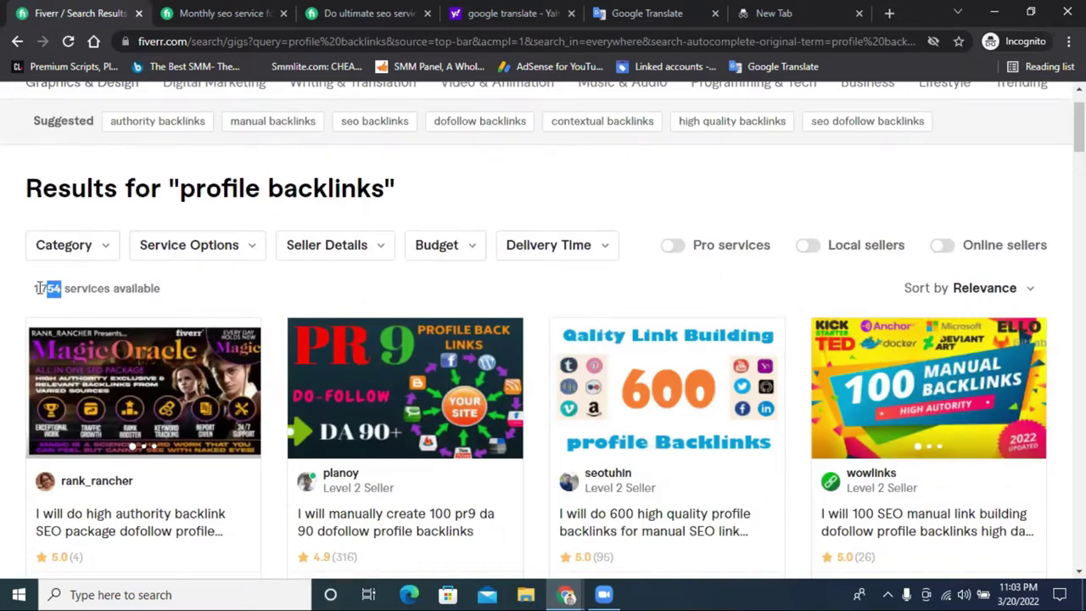
double_click(92, 288)
Limit the profile backlinks results to online sellers and highlight the number of available services
left_click(942, 245)
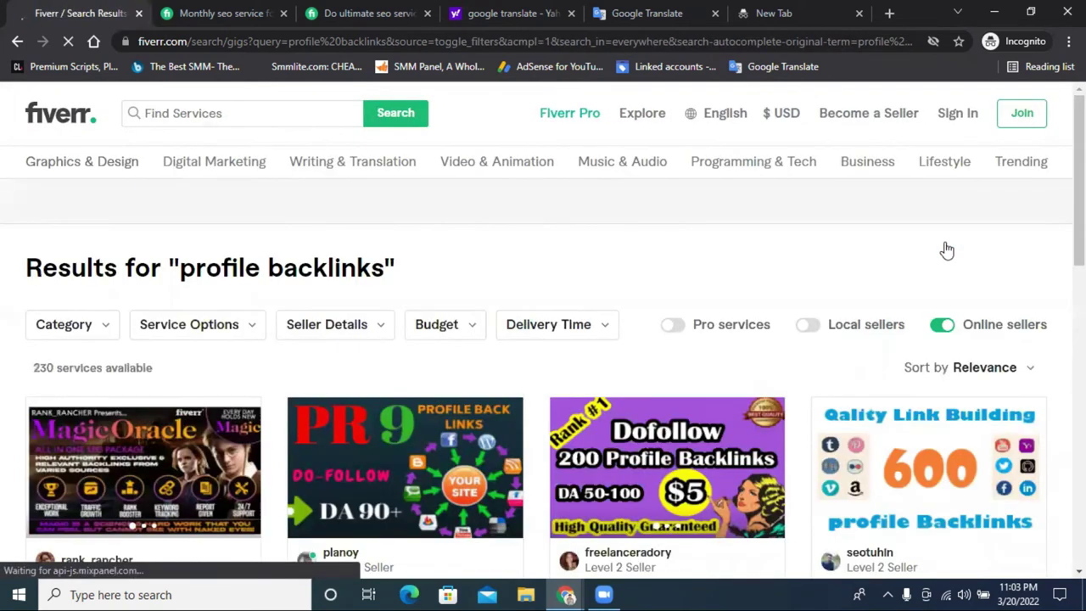
scroll(504, 317, "down", 2)
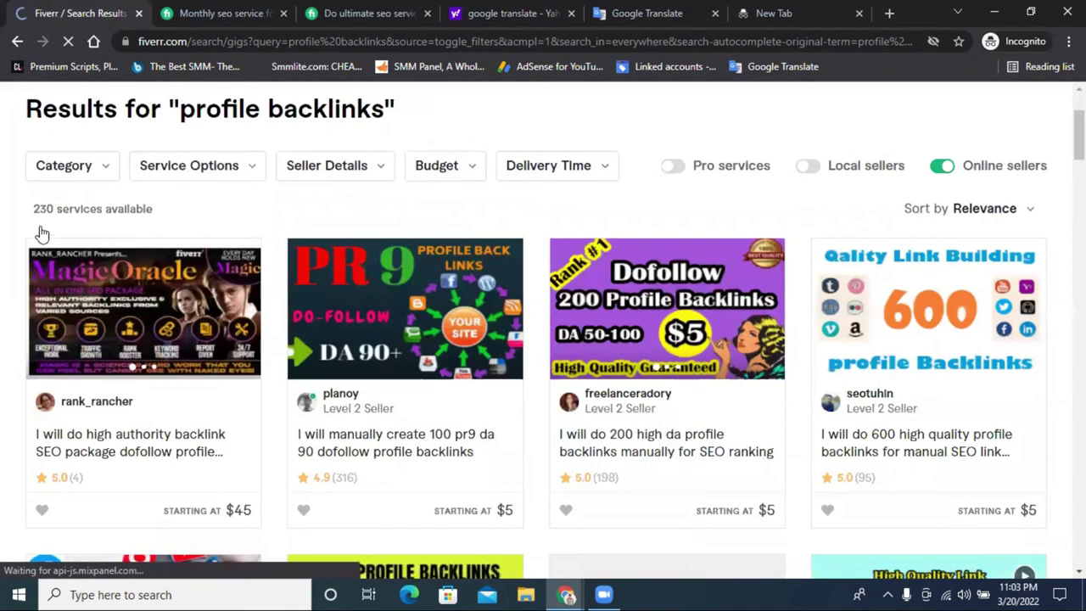
left_click_drag(48, 209, 34, 210)
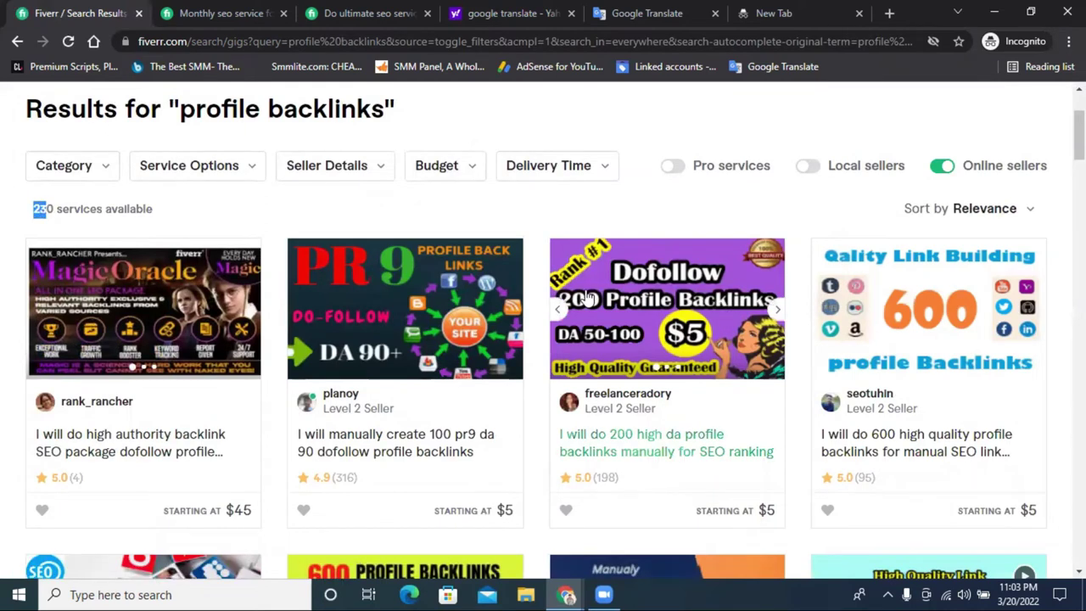
Open the gig for 100 PR9 DA 90 dofollow profile backlinks and highlight the DA range, link count and do-follow wording in its Basic package
scroll(585, 295, "up", 2)
scroll(586, 296, "down", 5)
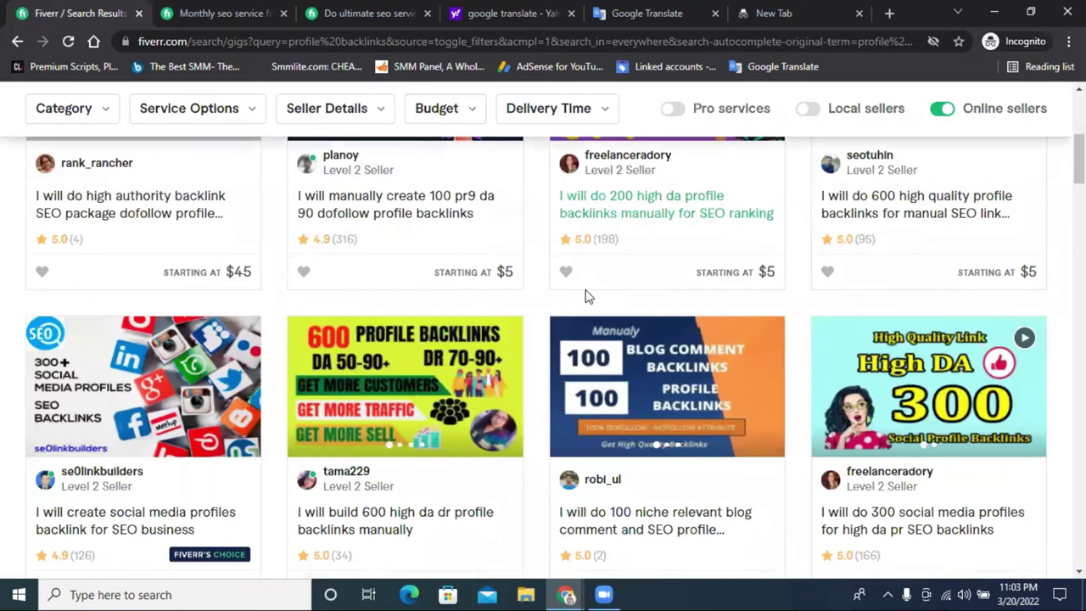
left_click(346, 217)
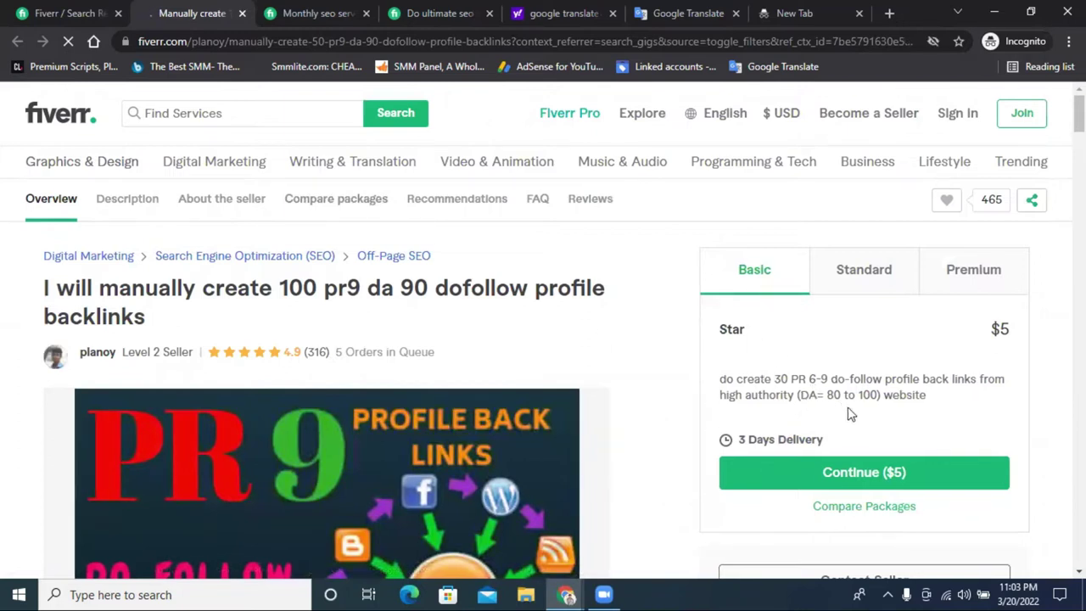
left_click_drag(816, 396, 873, 399)
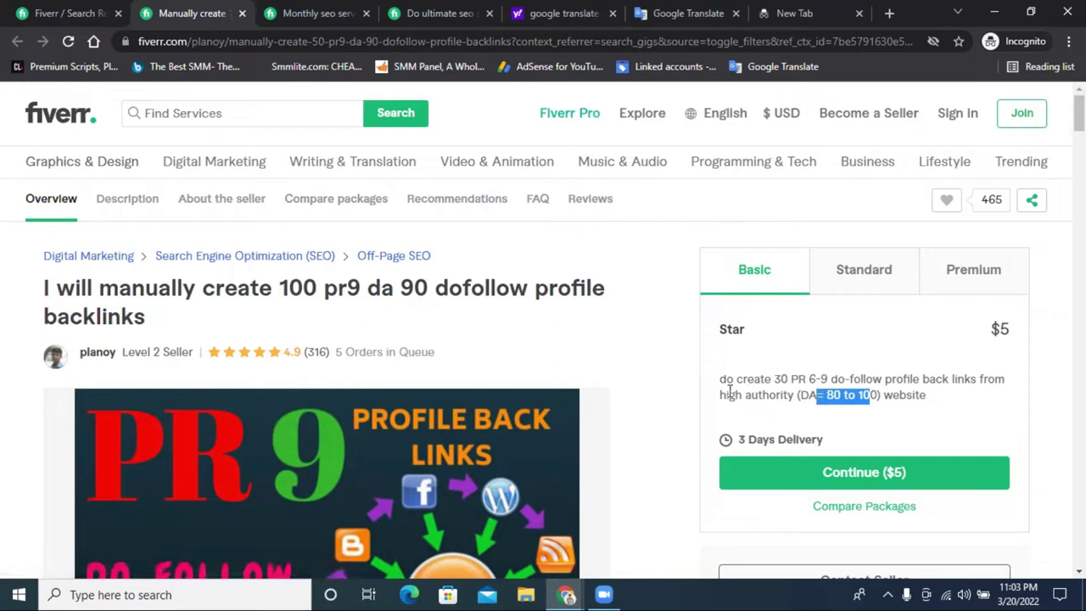
double_click(776, 379)
left_click_drag(830, 378, 840, 377)
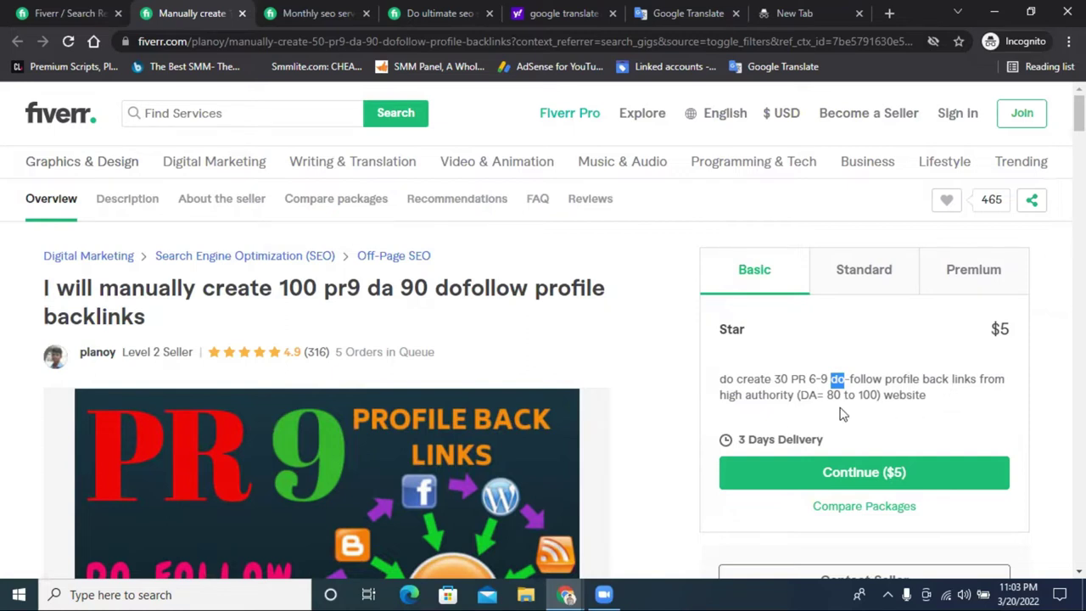
Show the Standard and Premium packages of the dofollow profile backlinks gig
scroll(840, 414, "down", 2)
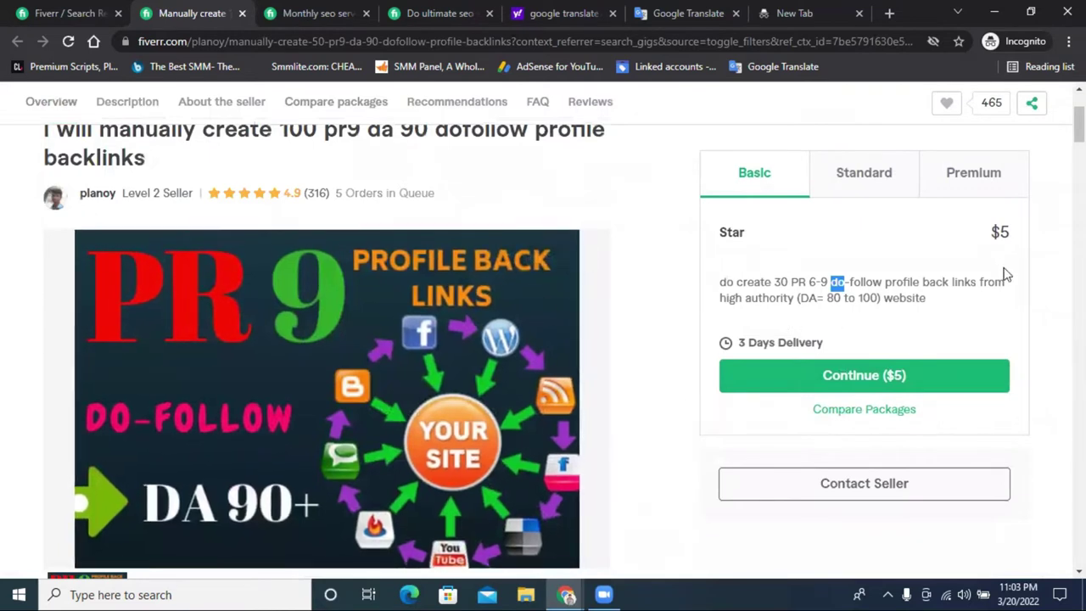
left_click(871, 182)
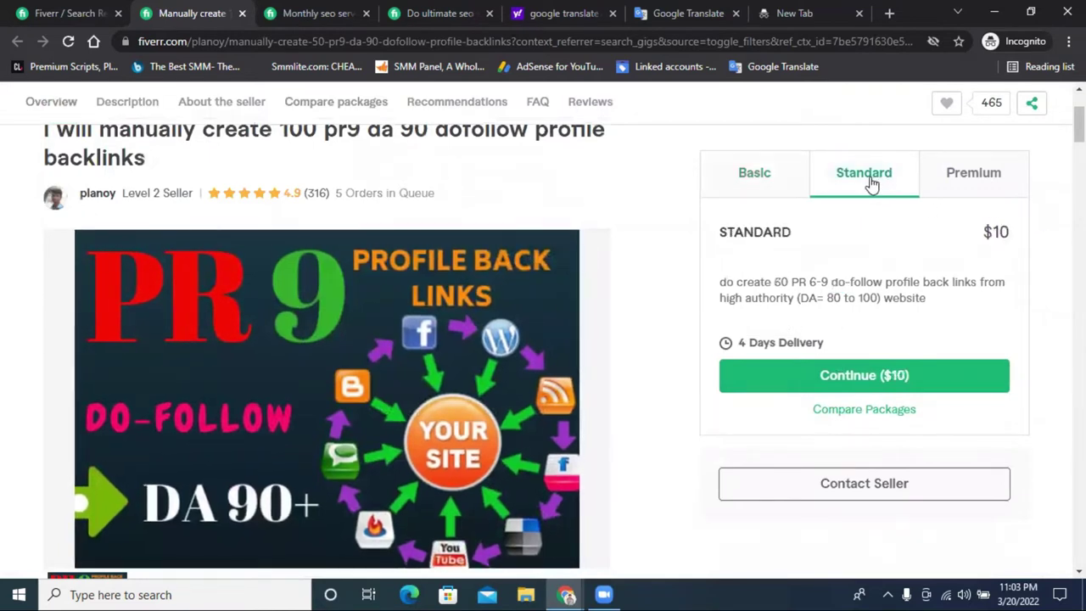
left_click(965, 180)
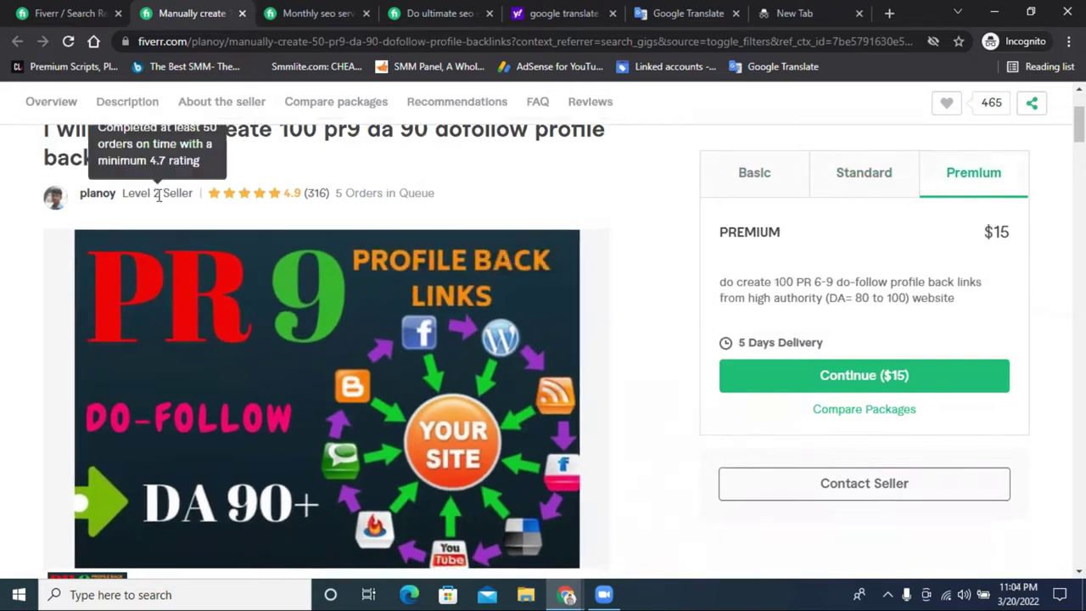
Show the seller information of the profile backlinks gig and highlight the membership start date
left_click(98, 194)
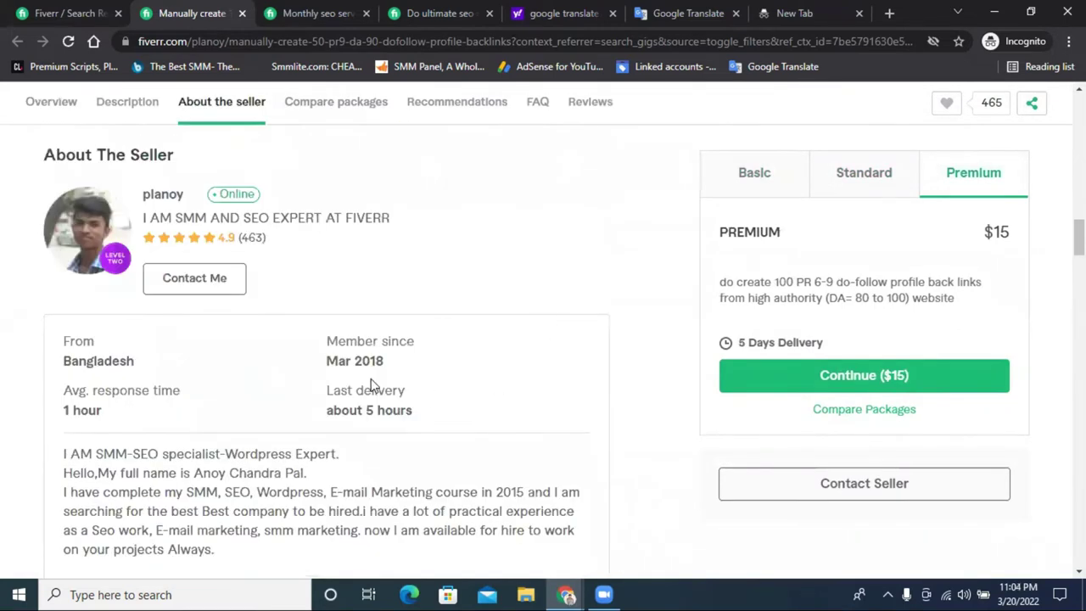
left_click_drag(384, 367, 334, 357)
triple_click(370, 357)
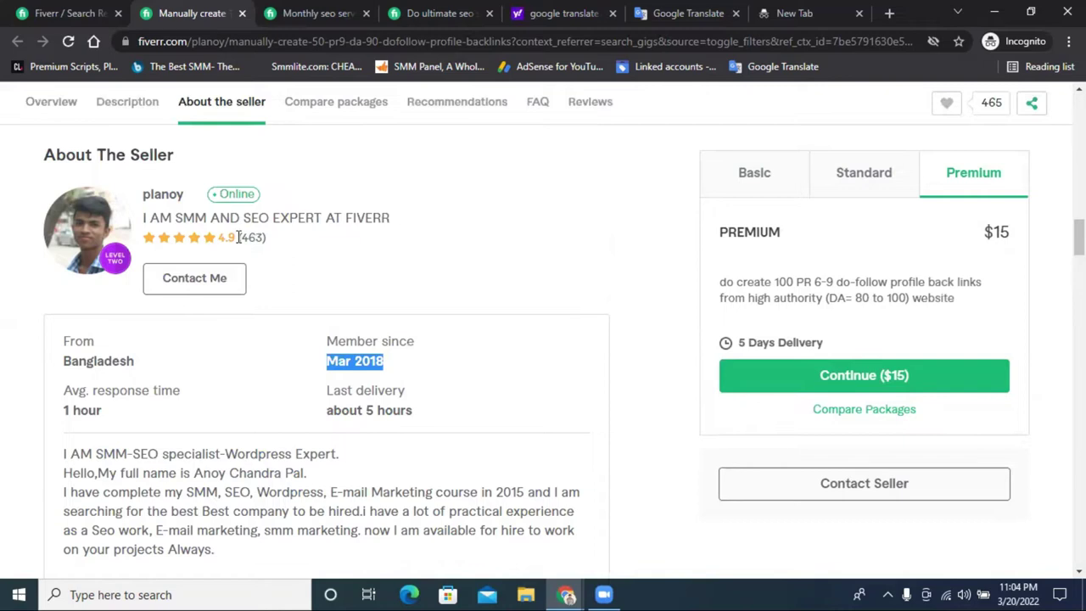
Open the seller's full profile to view their other gigs and rating, and switch back to the monthly SEO service gig
left_click(161, 195)
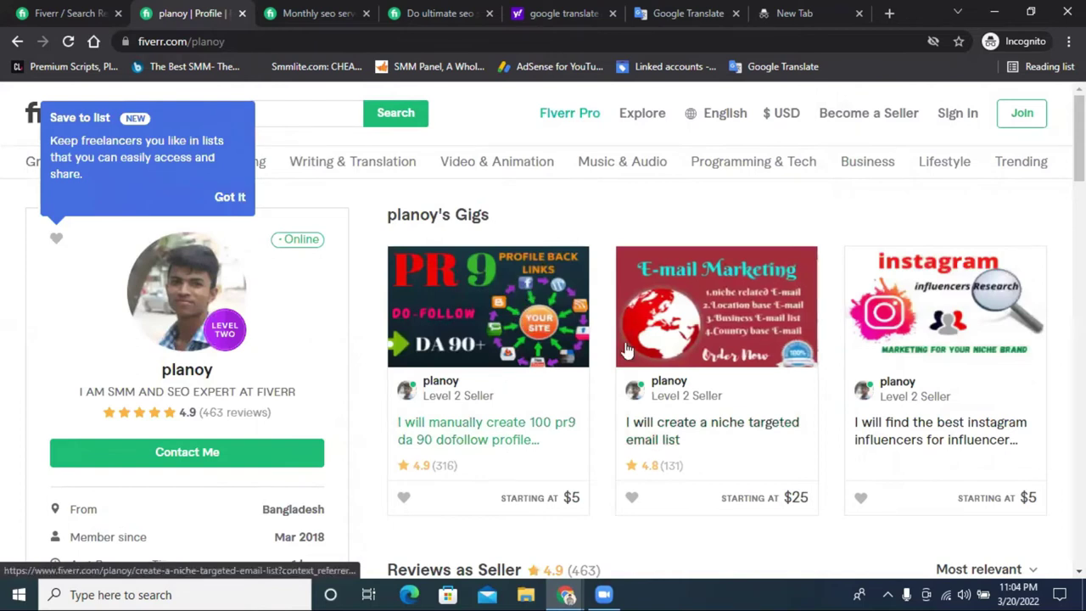
scroll(626, 351, "down", 3)
scroll(626, 358, "up", 2)
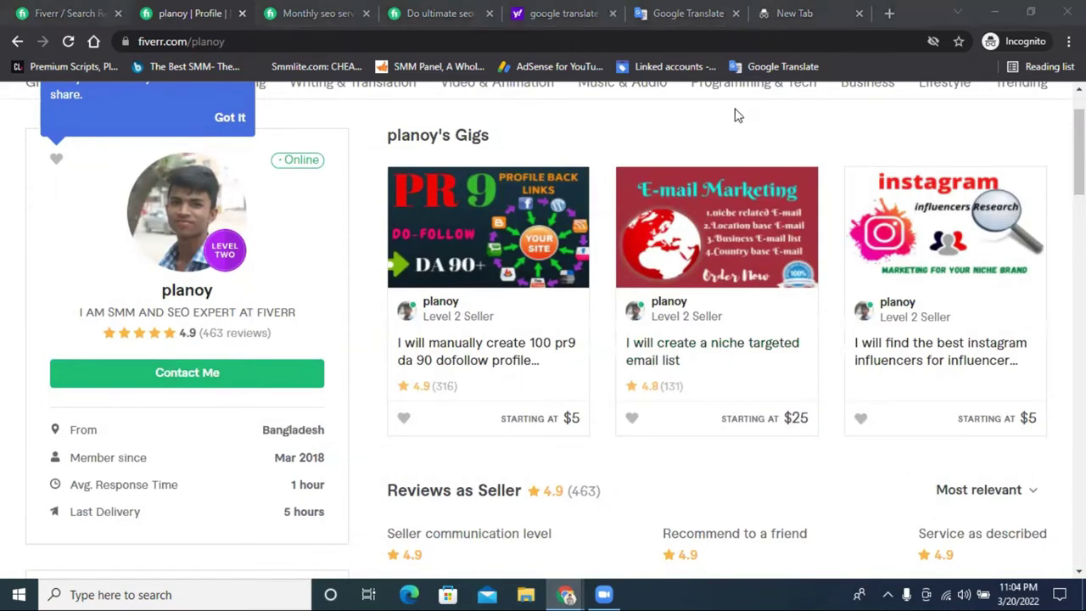
left_click(288, 13)
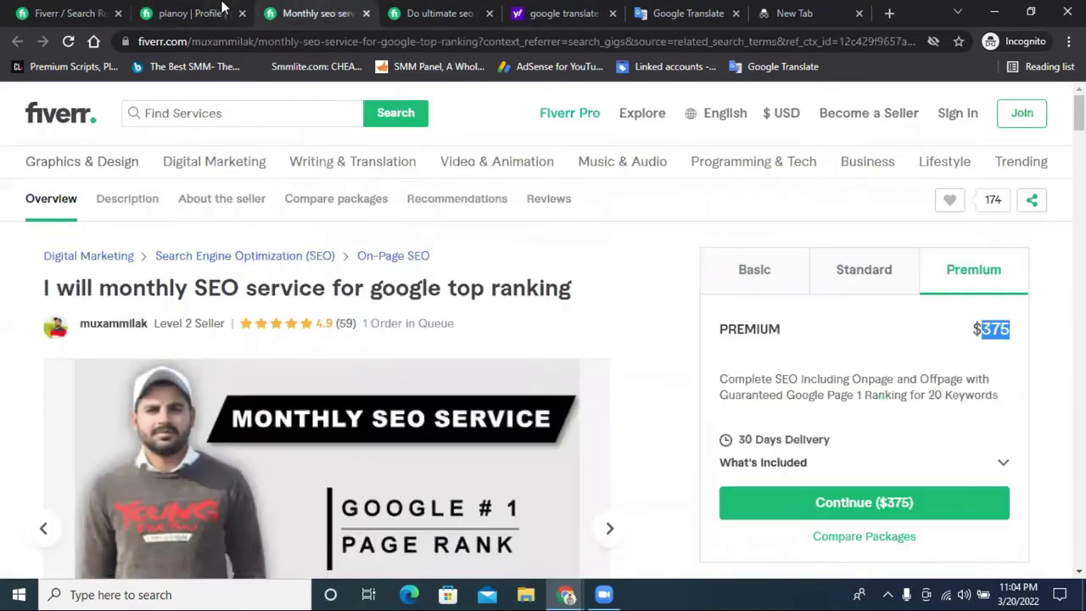
Close the open seller profile and open the gig for 300 social media profiles for high DA PR SEO backlinks from the search results
left_click(222, 12)
left_click(242, 14)
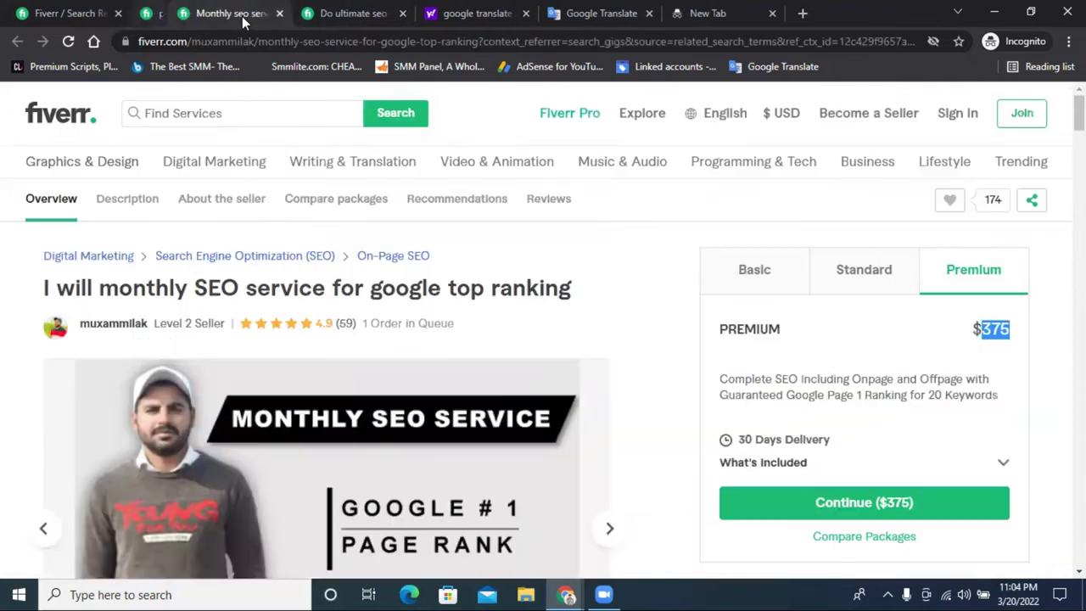
left_click(38, 7)
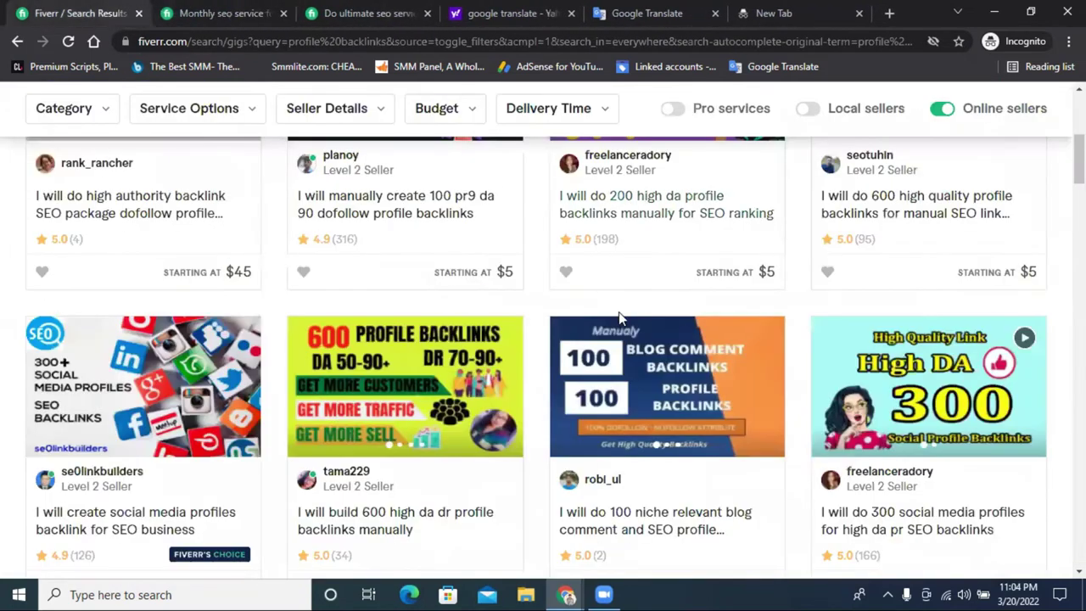
scroll(764, 331, "down", 3)
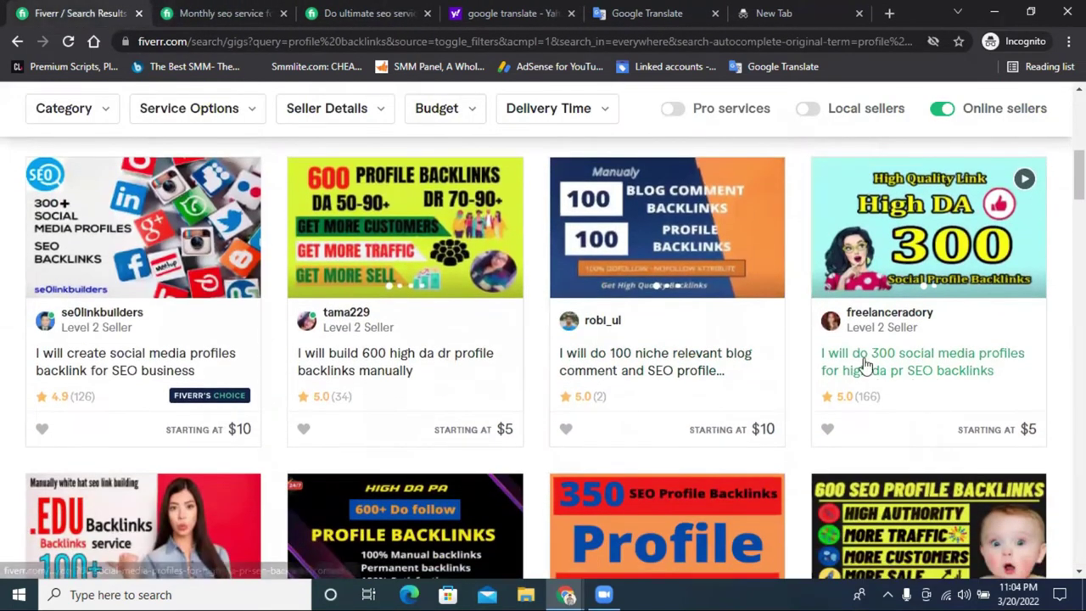
right_click(883, 371)
left_click(912, 374)
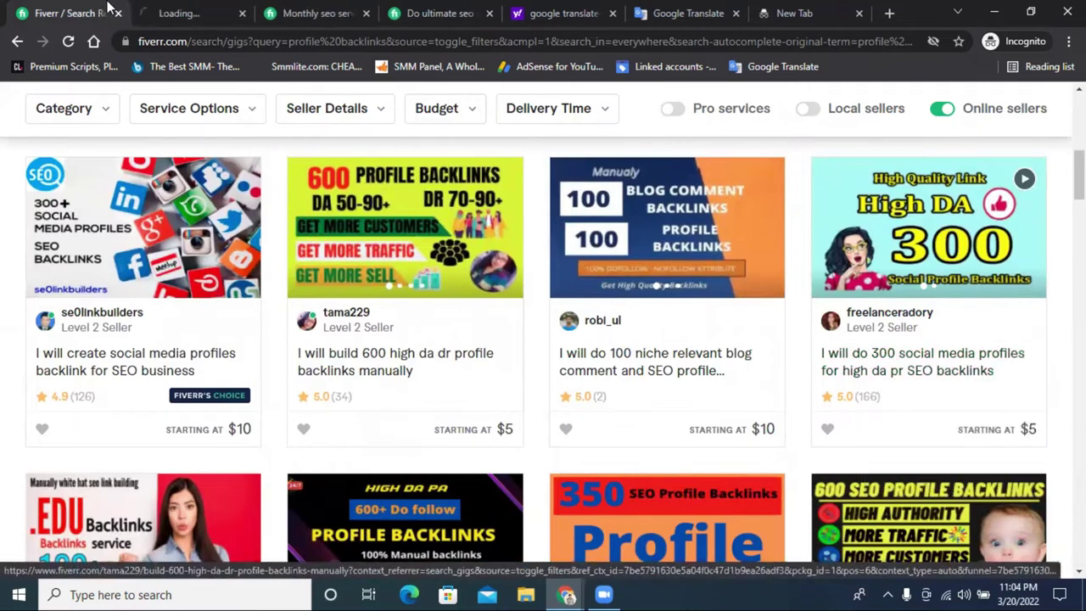
left_click(180, 13)
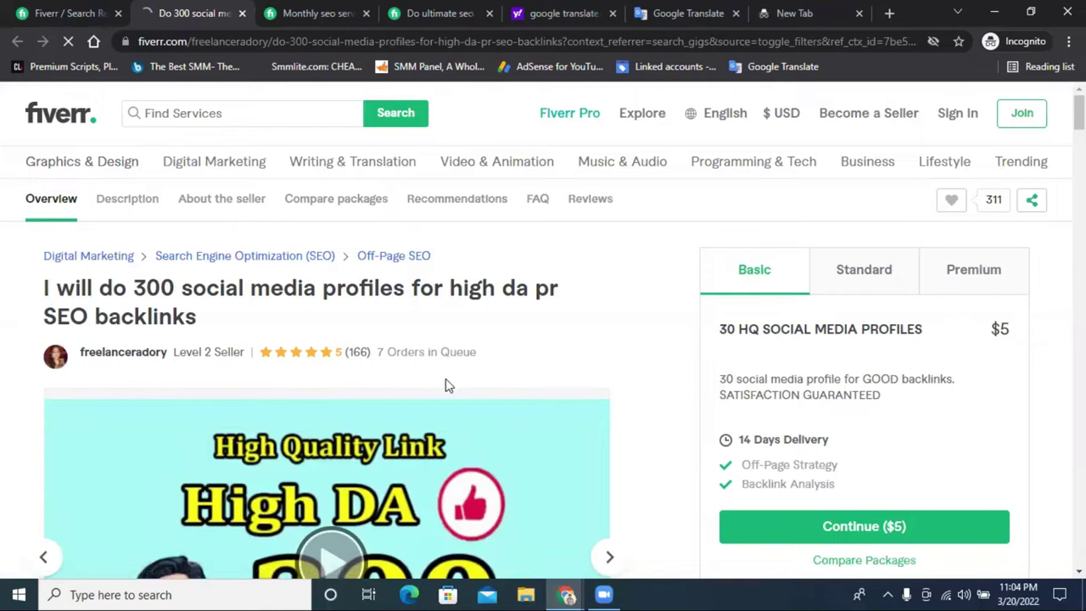
Highlight the profile count, title and price of the social media profiles gig's Basic package
left_click_drag(735, 330, 713, 338)
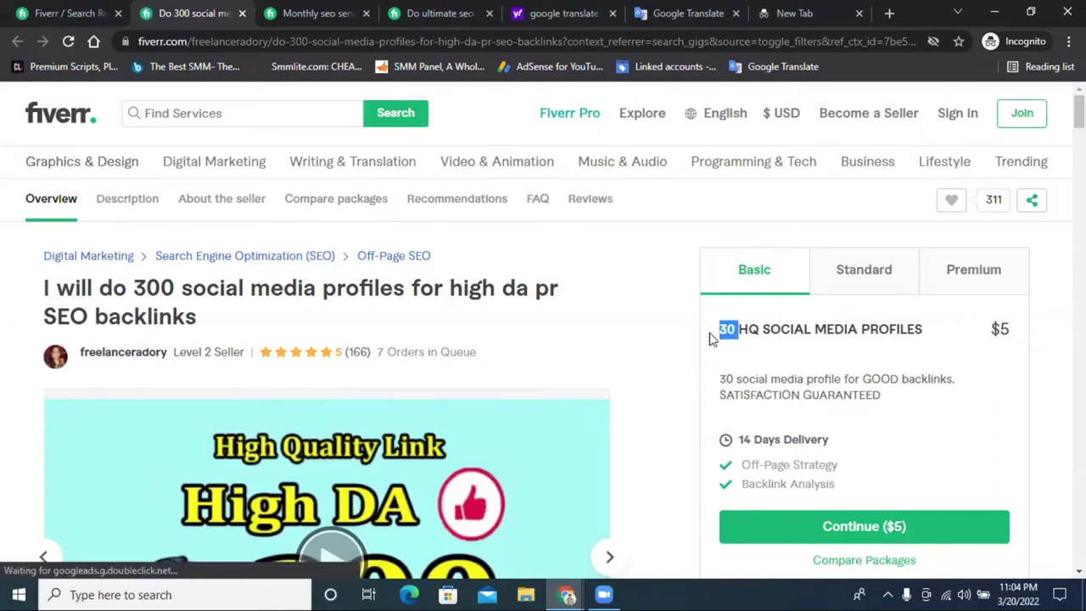
triple_click(912, 328)
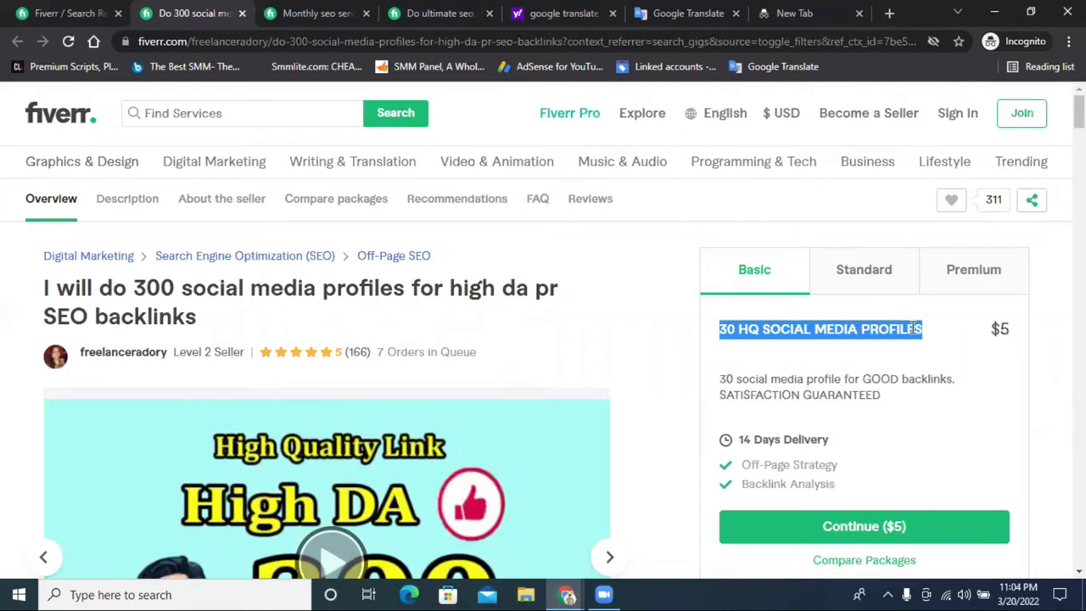
triple_click(774, 331)
triple_click(774, 331)
triple_click(774, 331)
left_click_drag(1028, 333, 1001, 329)
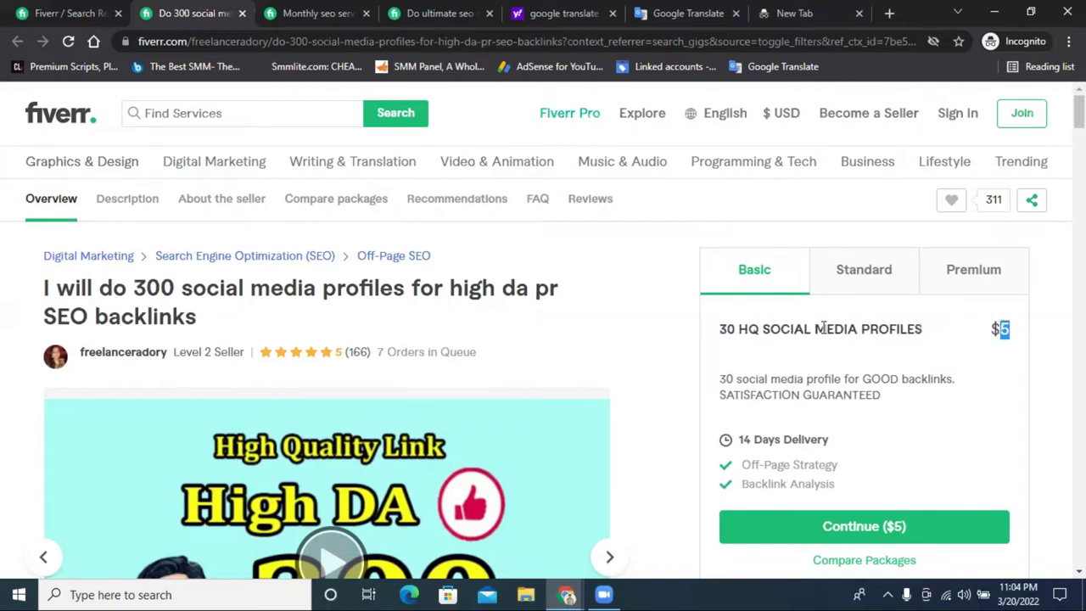
triple_click(770, 332)
Show the gig's Standard package and highlight its profile count, price and title
left_click(864, 272)
left_click_drag(756, 330, 718, 333)
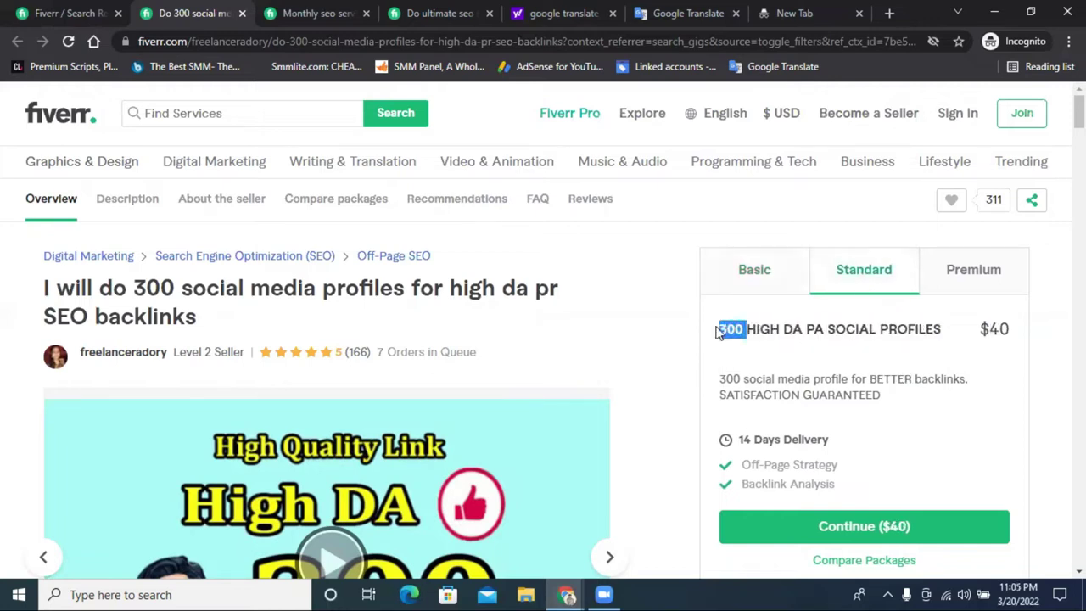
left_click_drag(994, 331, 1015, 332)
triple_click(860, 329)
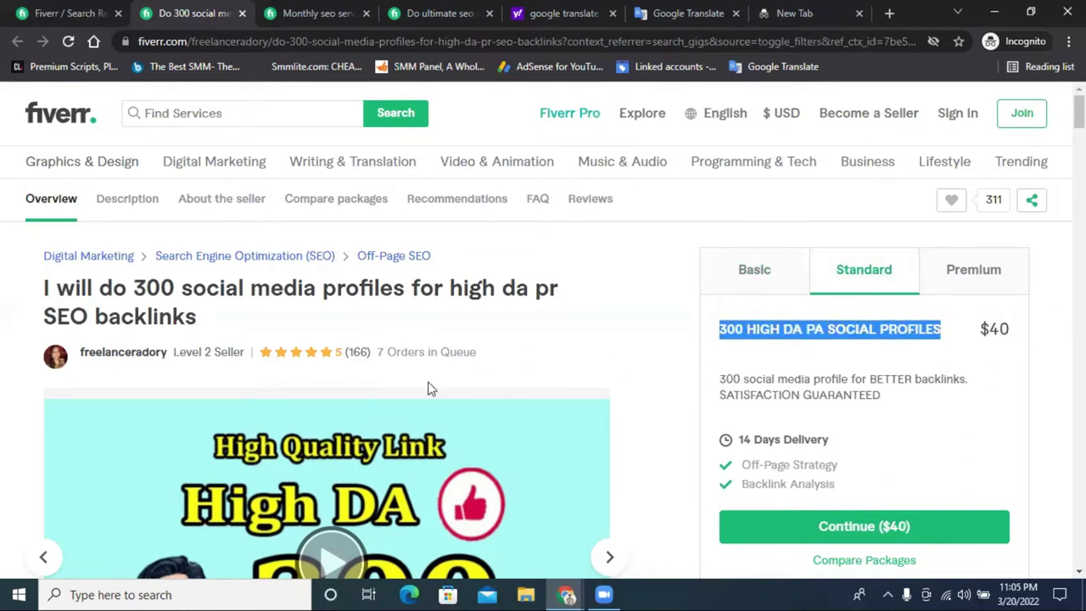
Highlight the gig seller's membership year, and open their full profile to view their other gigs, dismissing the save-to-list tip
left_click(106, 357)
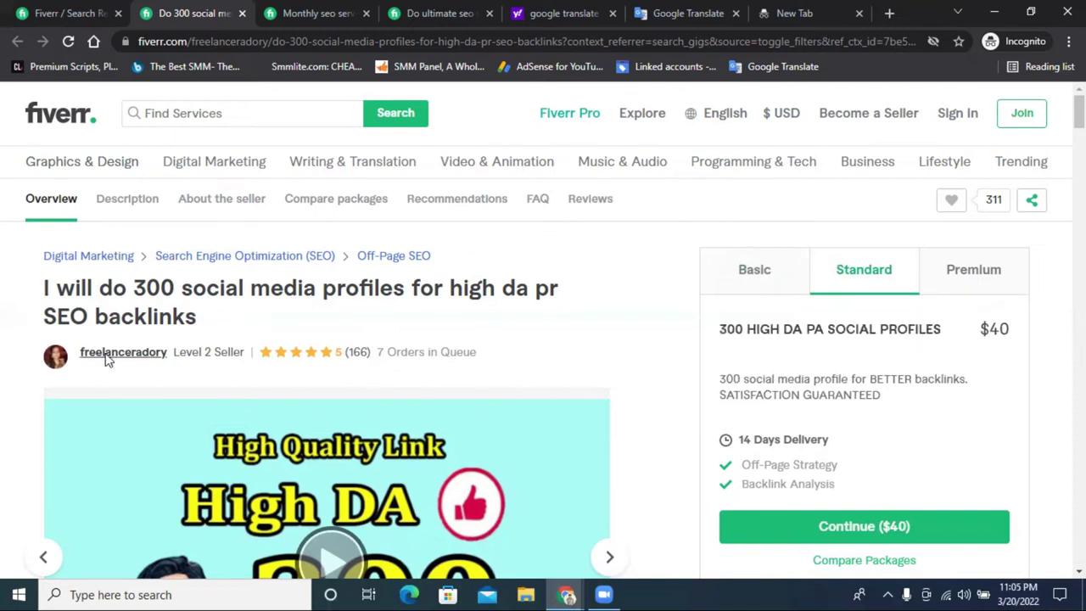
left_click_drag(391, 357, 349, 357)
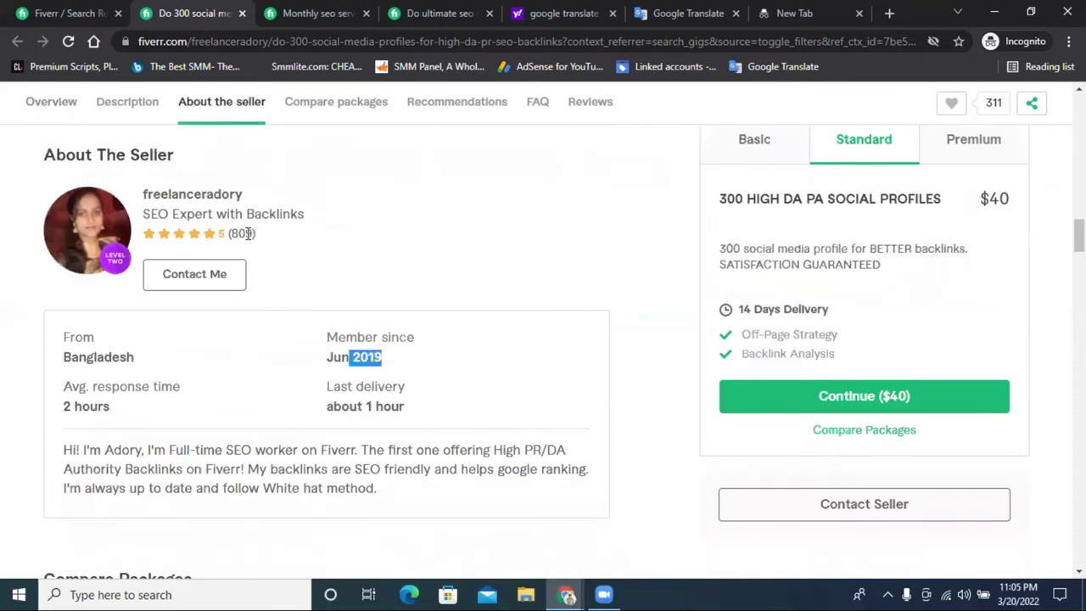
left_click(177, 195)
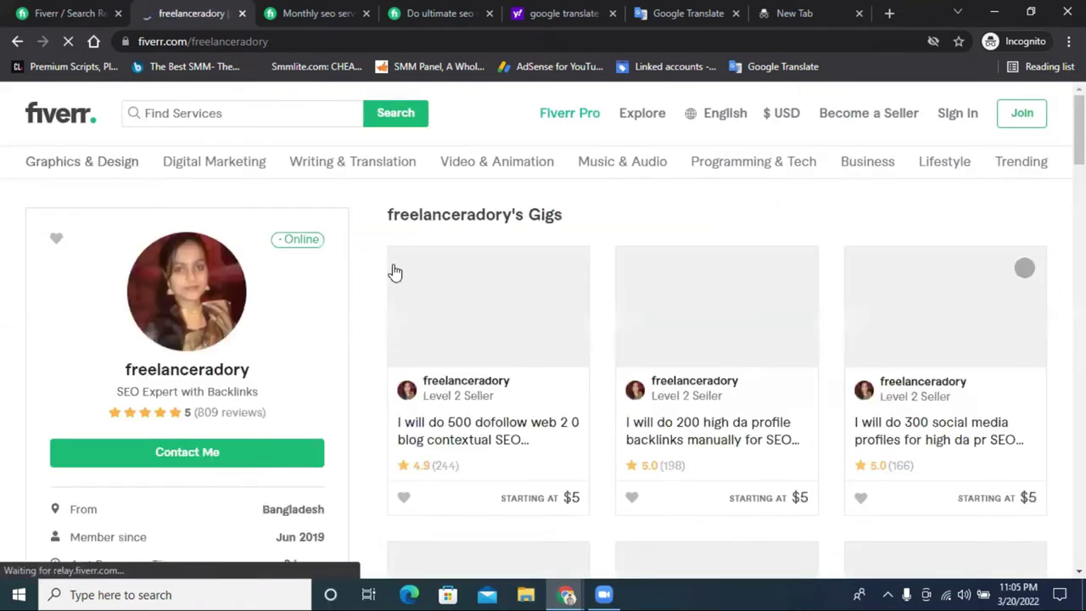
scroll(304, 328, "down", 1)
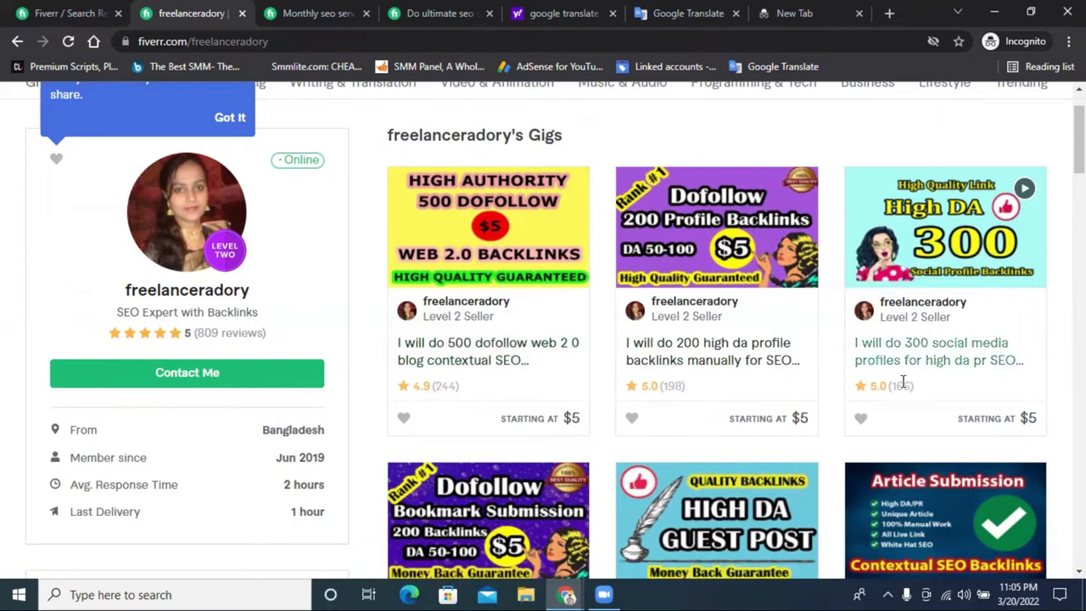
scroll(679, 412, "up", 1)
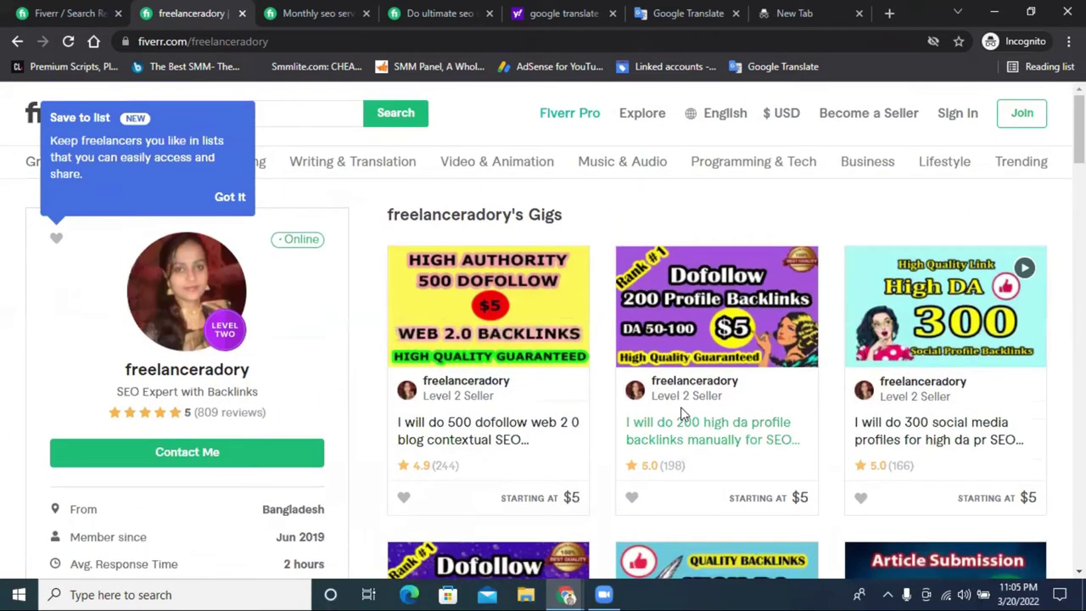
left_click(231, 198)
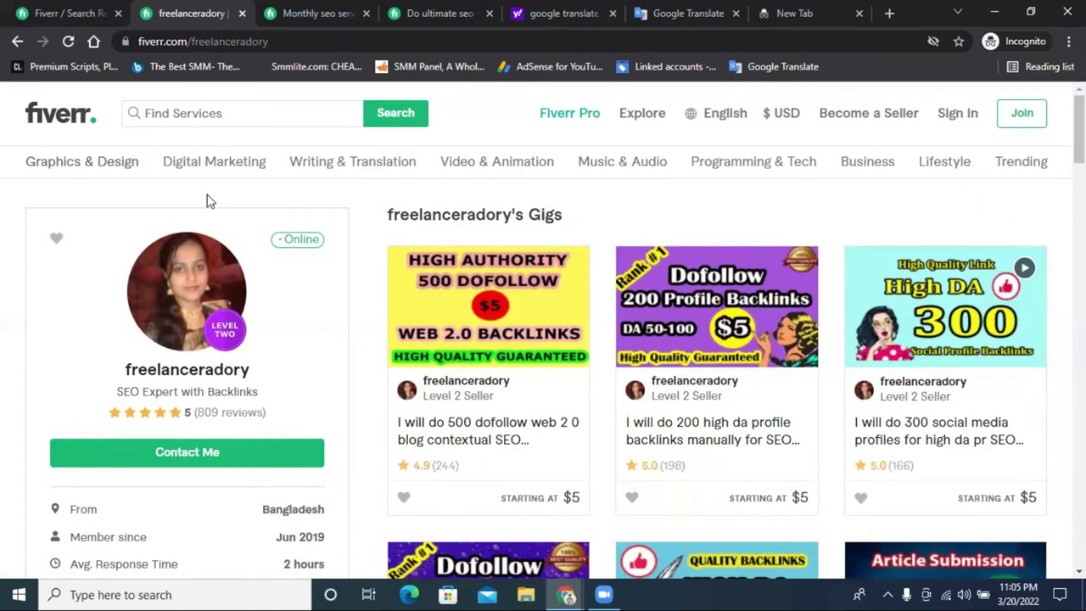
Compare the monthly SEO gig with the ultimate SEO gig, highlighting the latter's orders in queue, and return to the seller's profile
left_click(314, 10)
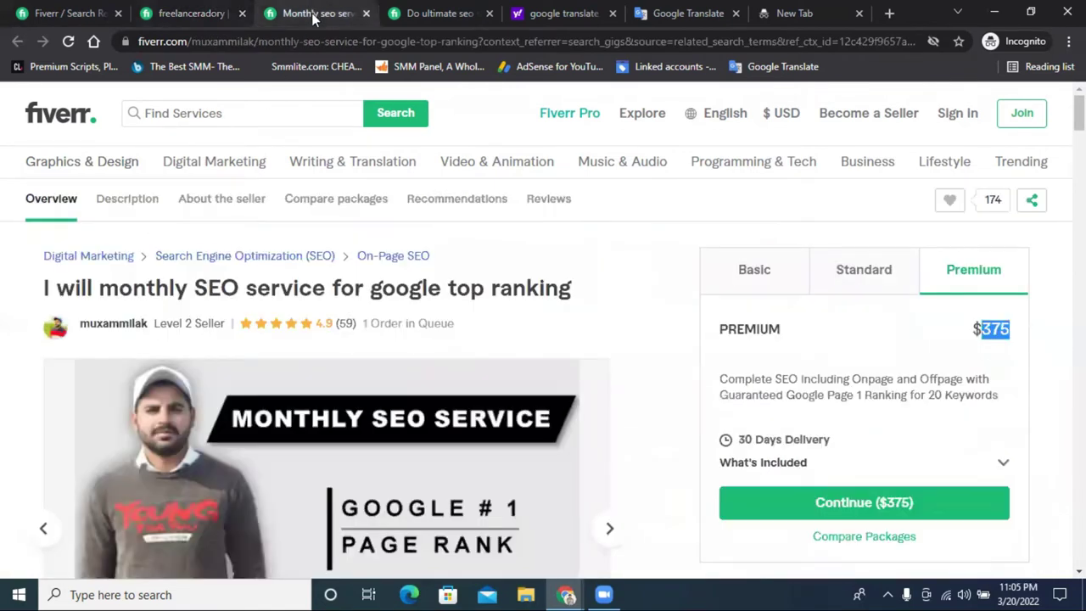
left_click(415, 19)
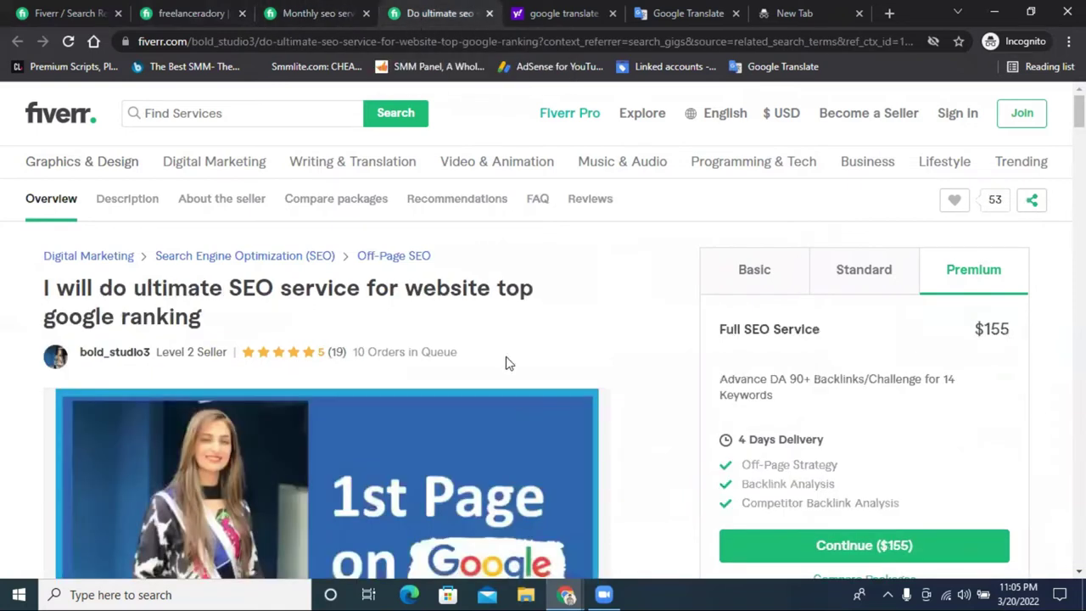
left_click_drag(459, 355, 351, 361)
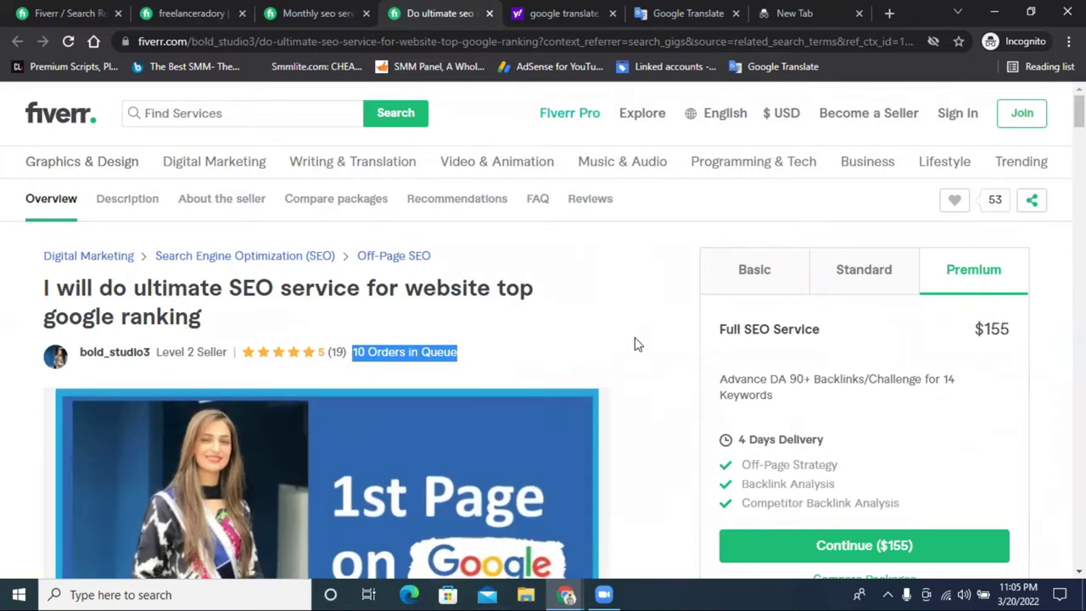
left_click(314, 9)
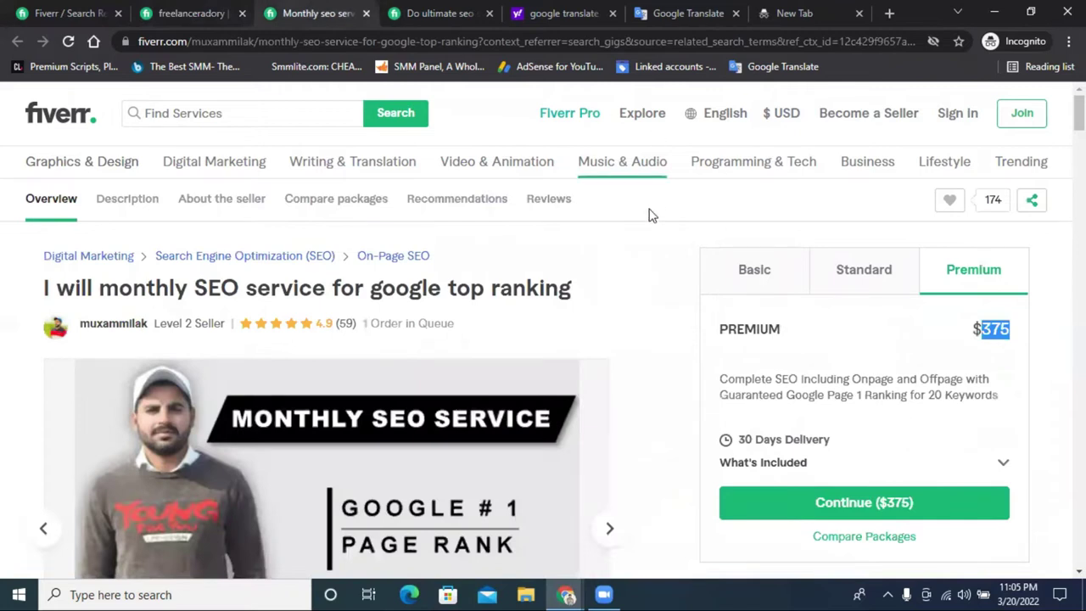
left_click(402, 10)
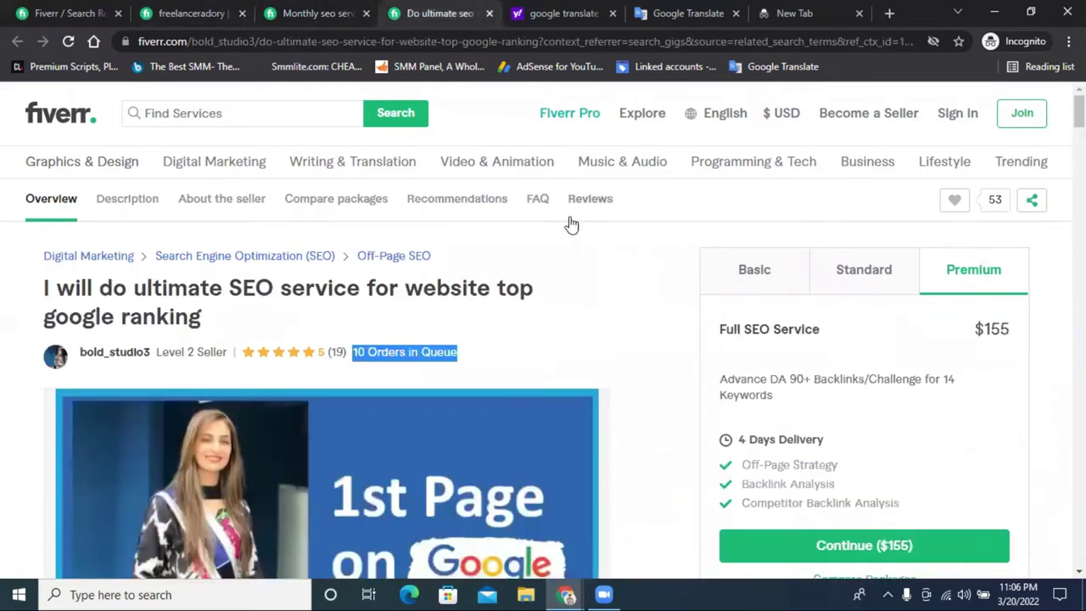
left_click(293, 12)
left_click(197, 13)
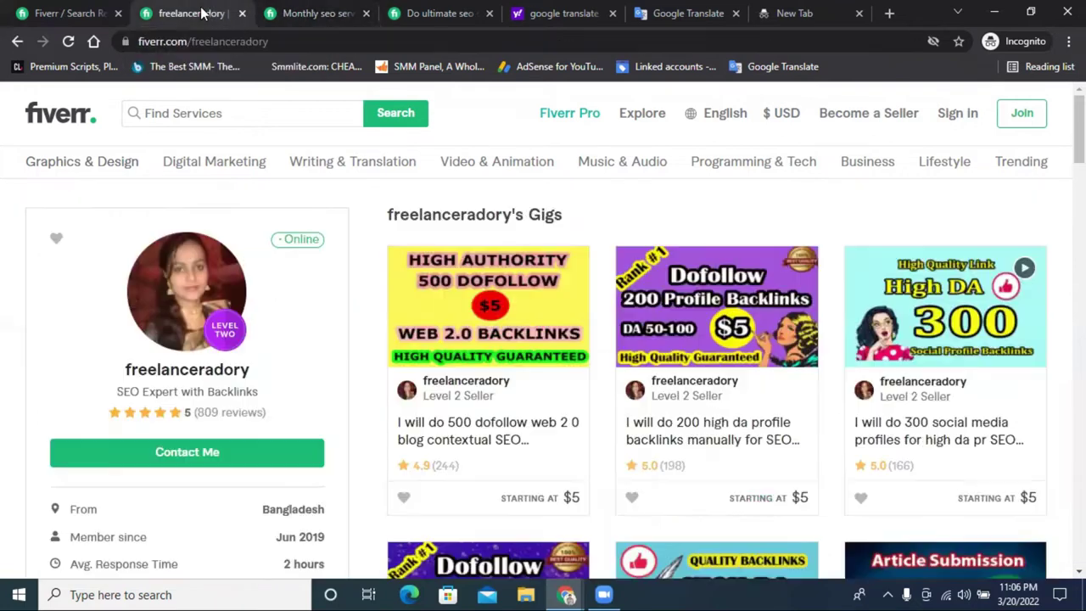
Close the seller's profile and browse further through the profile backlinks search results
left_click(242, 15)
left_click(102, 14)
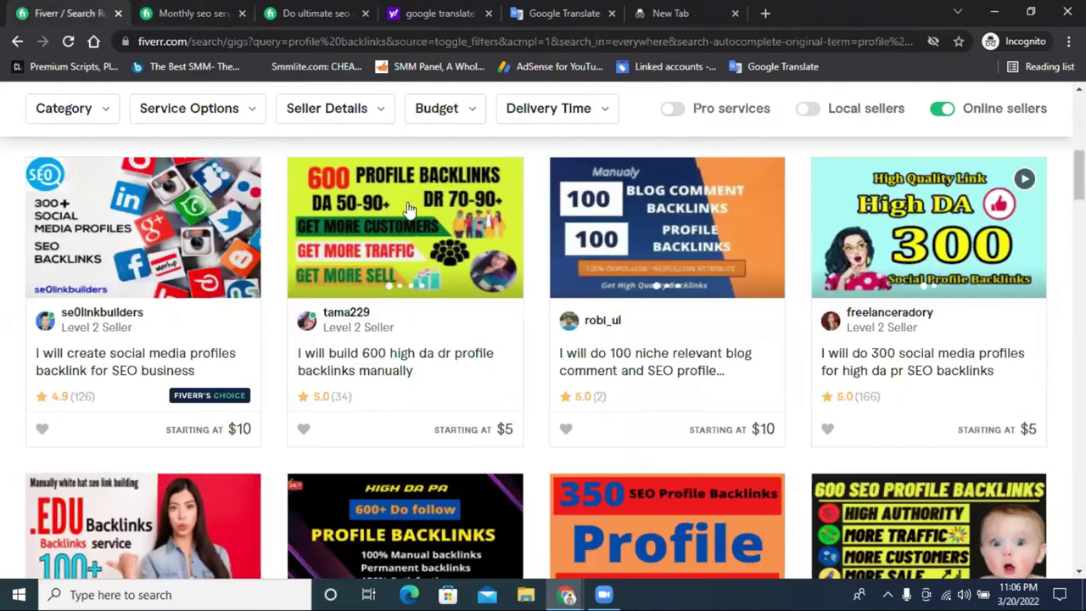
scroll(632, 281, "down", 5)
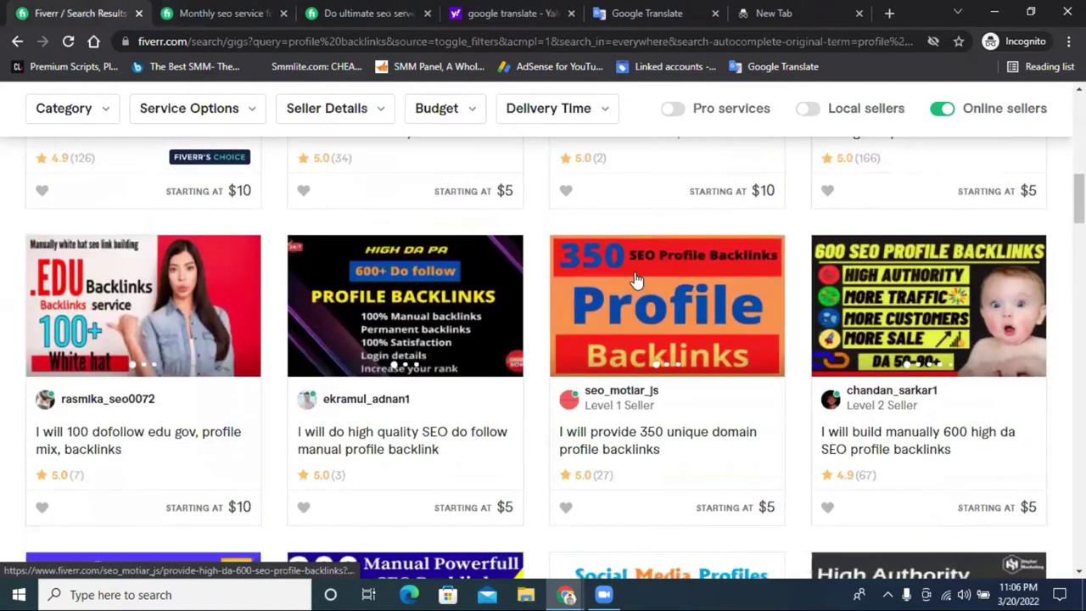
scroll(636, 280, "down", 2)
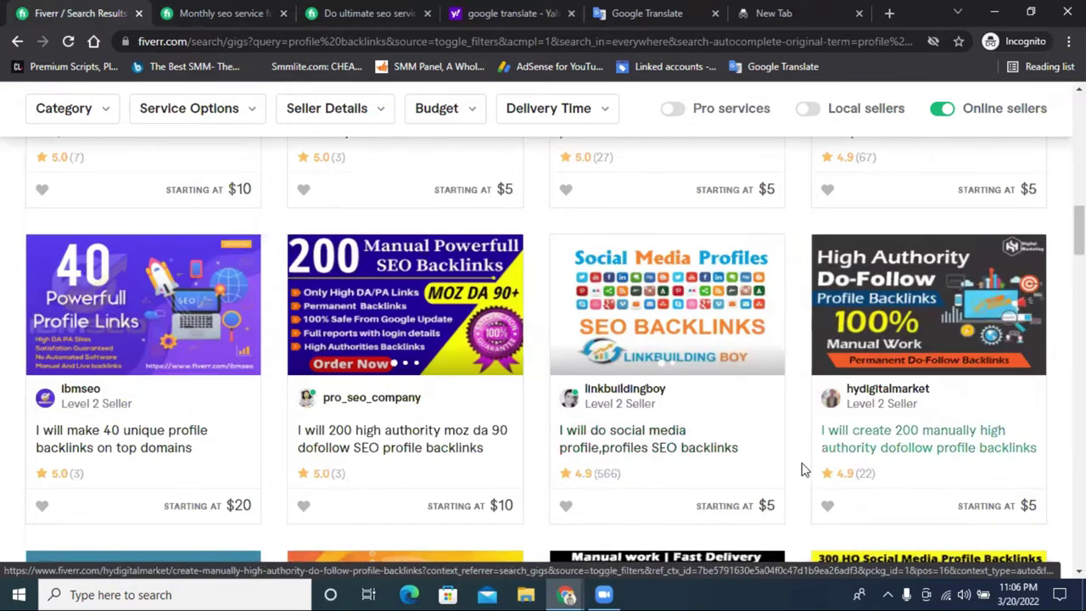
scroll(798, 460, "down", 1)
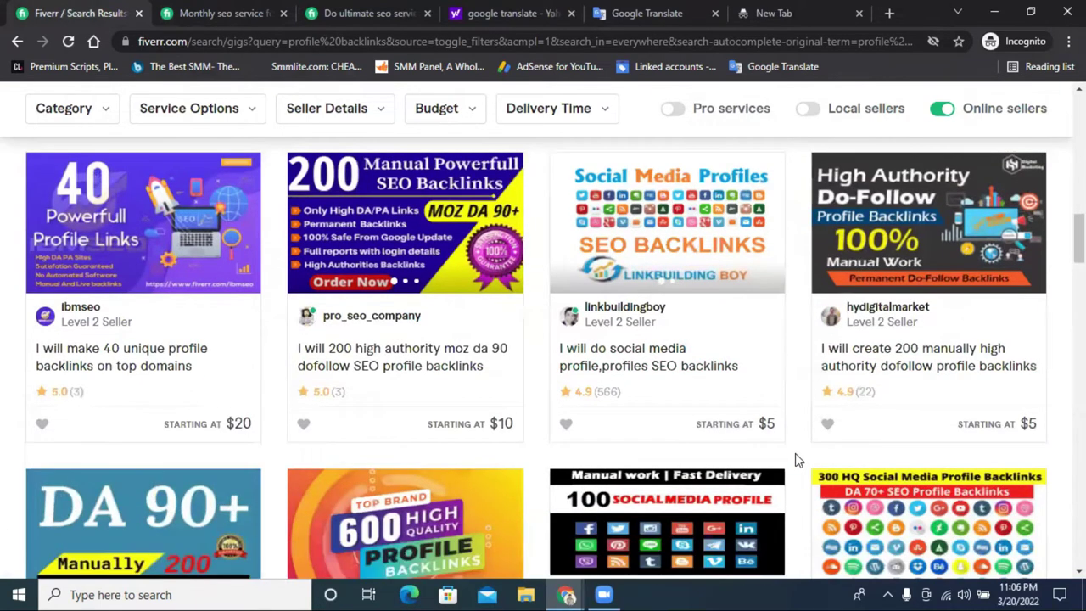
scroll(798, 459, "down", 2)
scroll(798, 456, "down", 1)
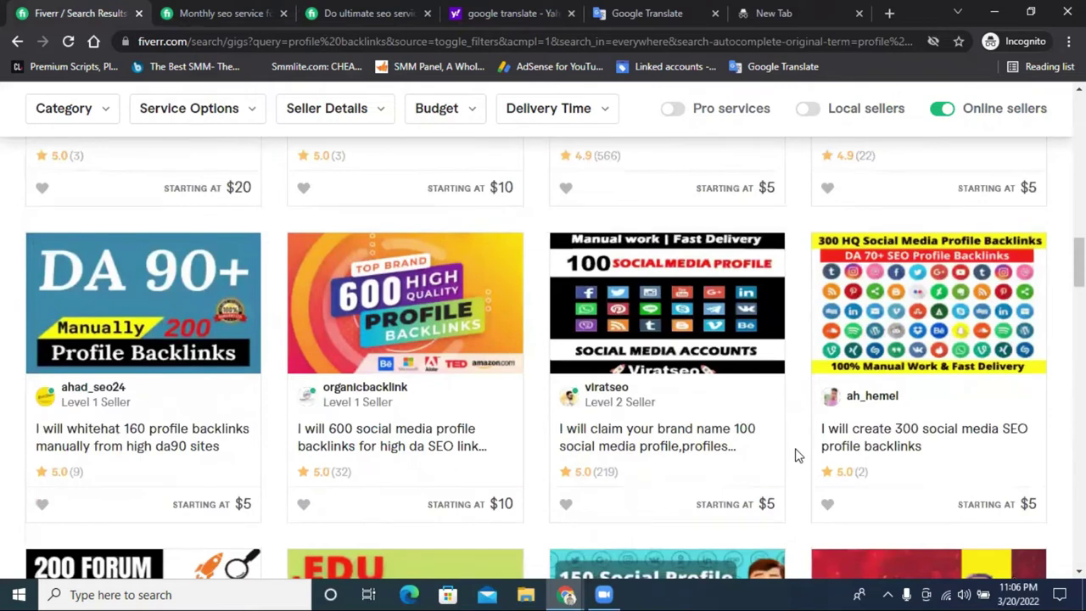
scroll(798, 456, "down", 1)
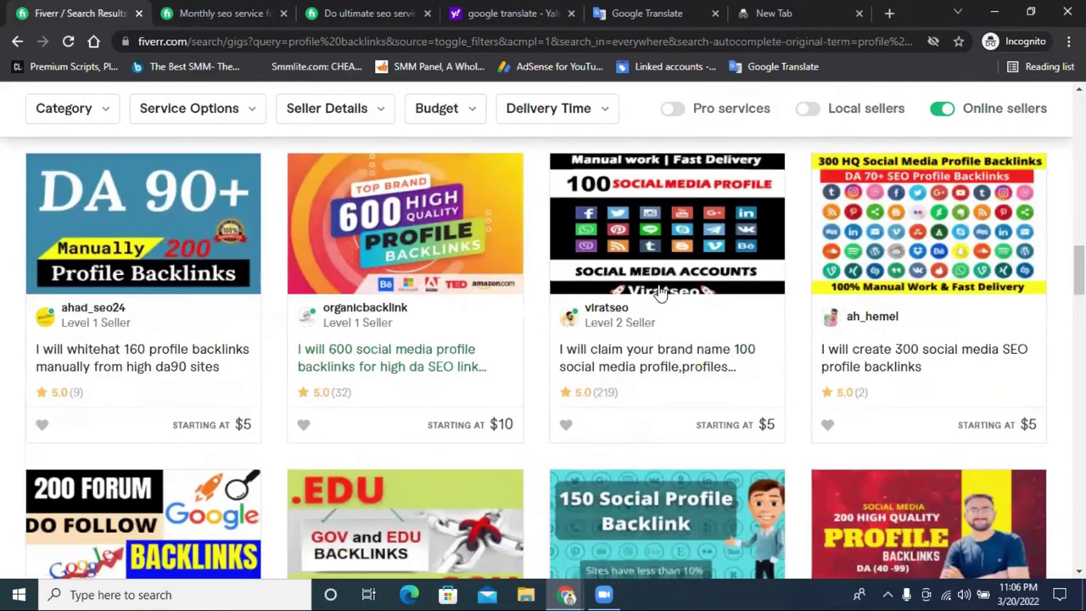
scroll(745, 326, "up", 1)
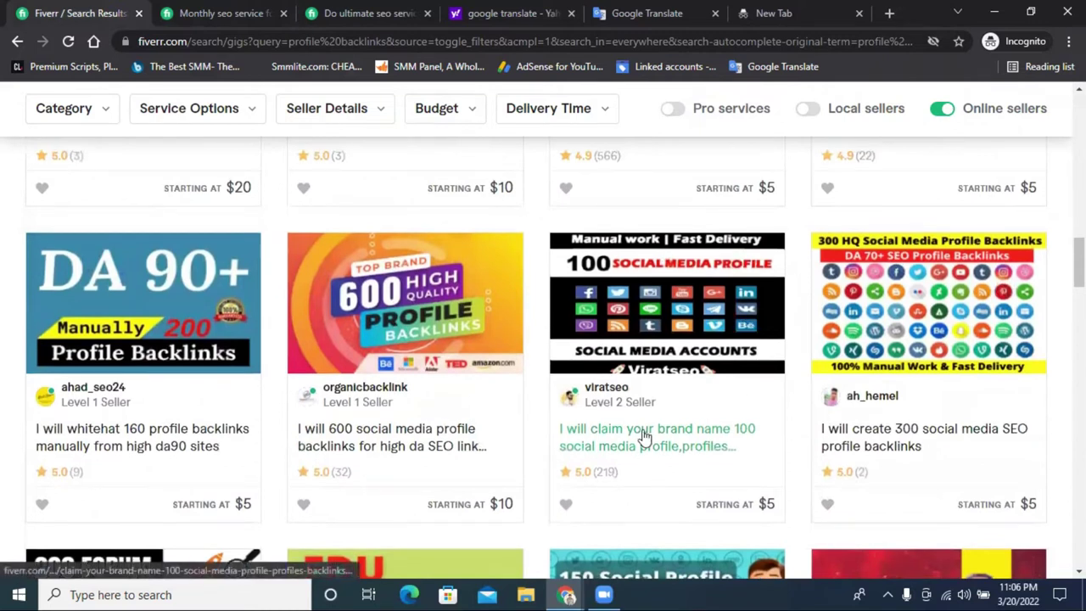
Open the gig for claiming a brand name on 100 social media profiles, view its seller information, and close it
left_click(618, 441)
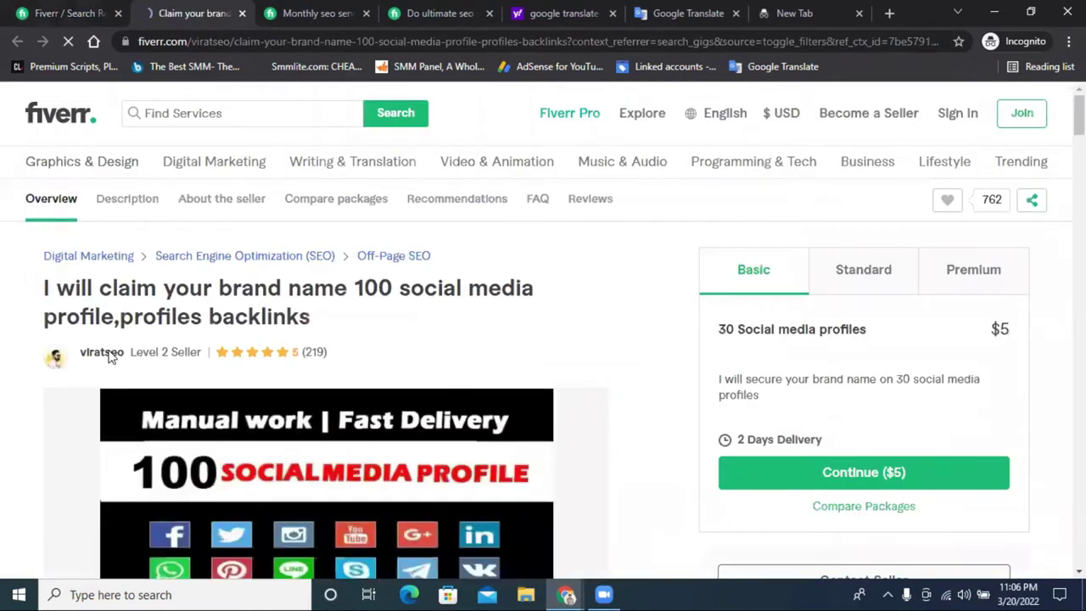
scroll(106, 356, "down", 10)
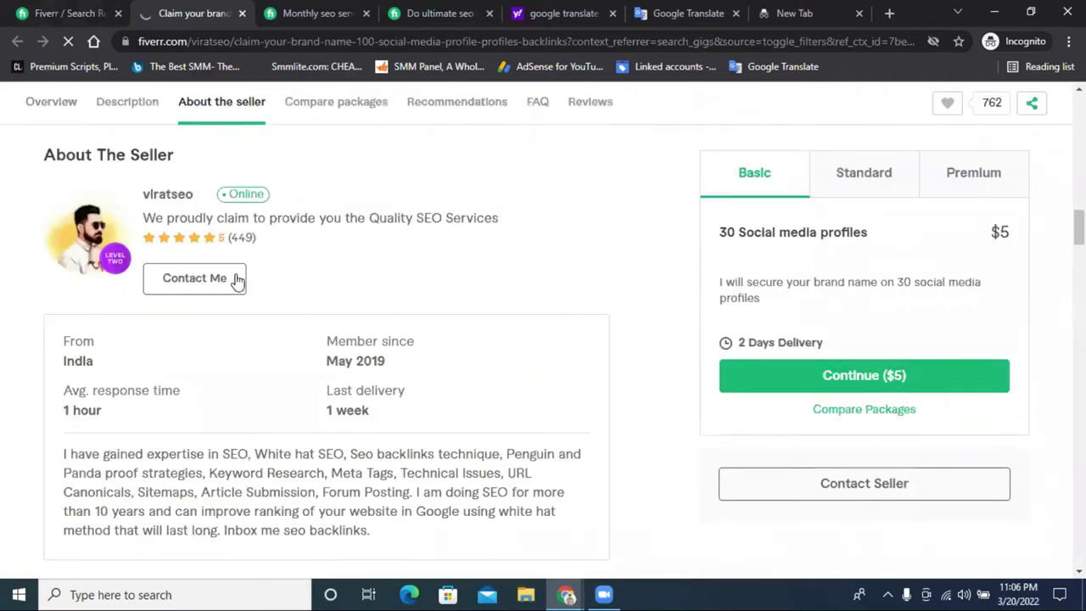
left_click(241, 15)
Replace the profile backlinks query and search Fiverr for link building services
scroll(451, 265, "up", 10)
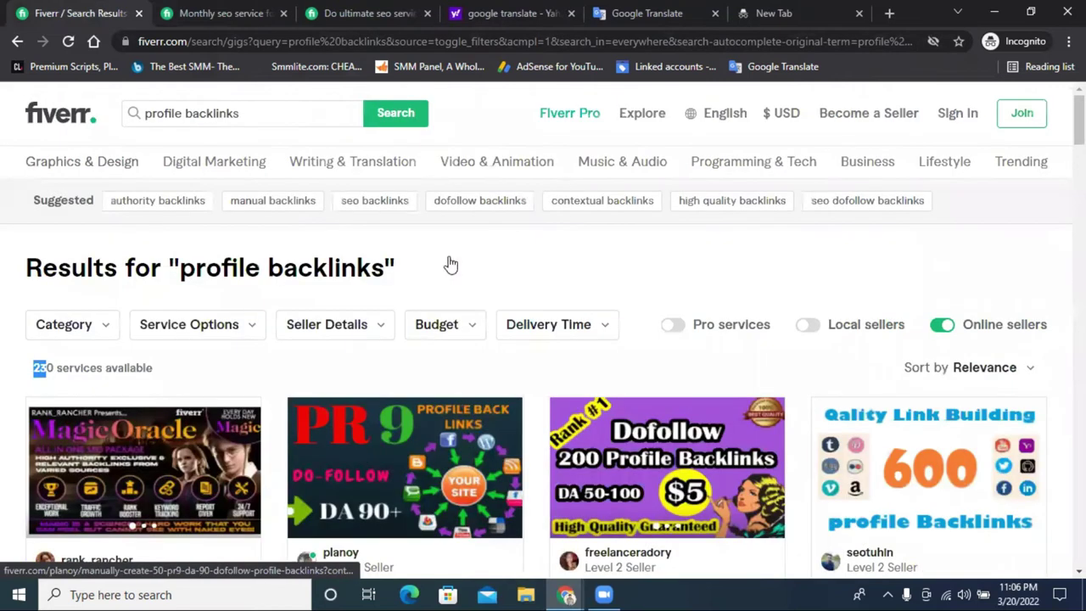
left_click(200, 114)
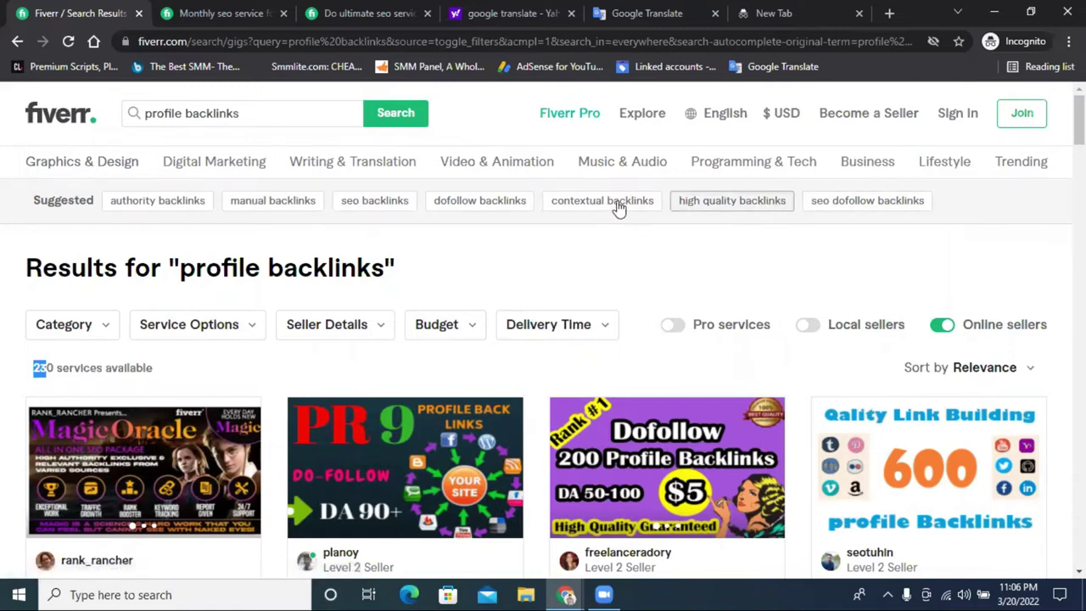
left_click(182, 113)
triple_click(183, 113)
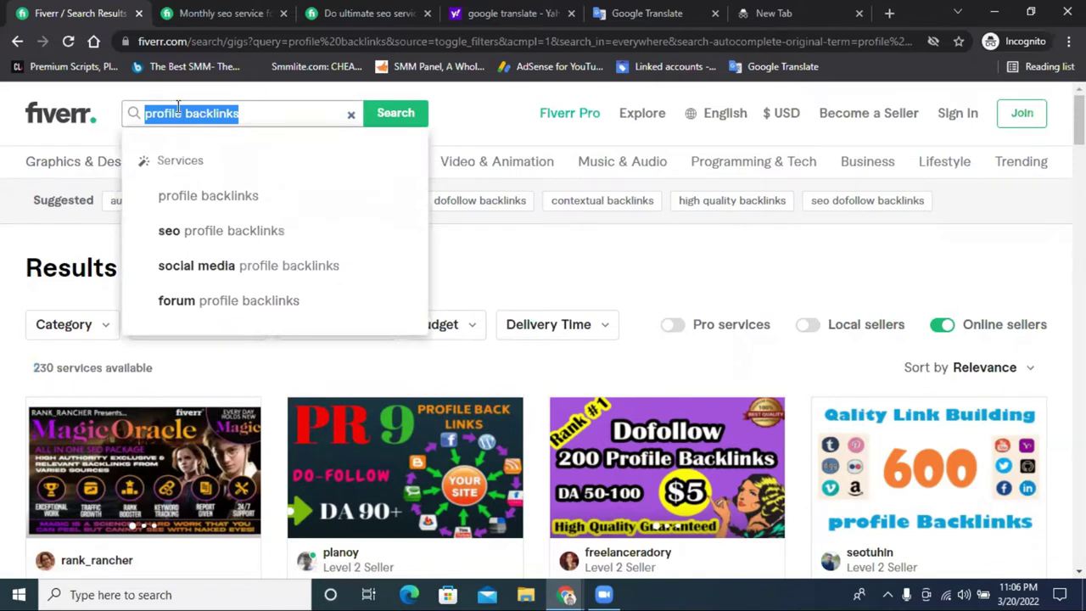
triple_click(242, 112)
key("BackSpace")
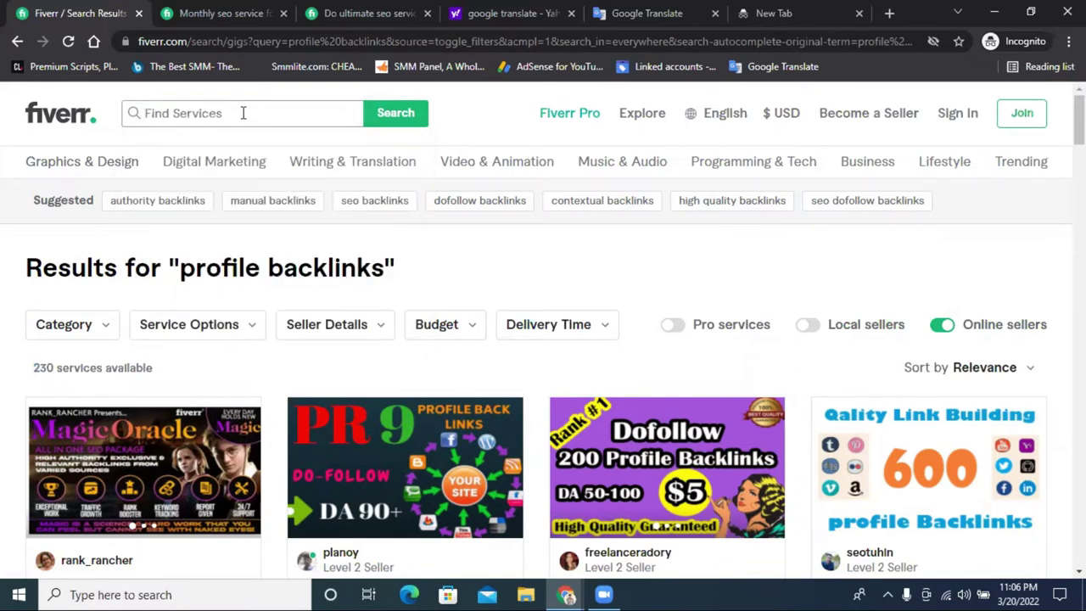
type("link bui")
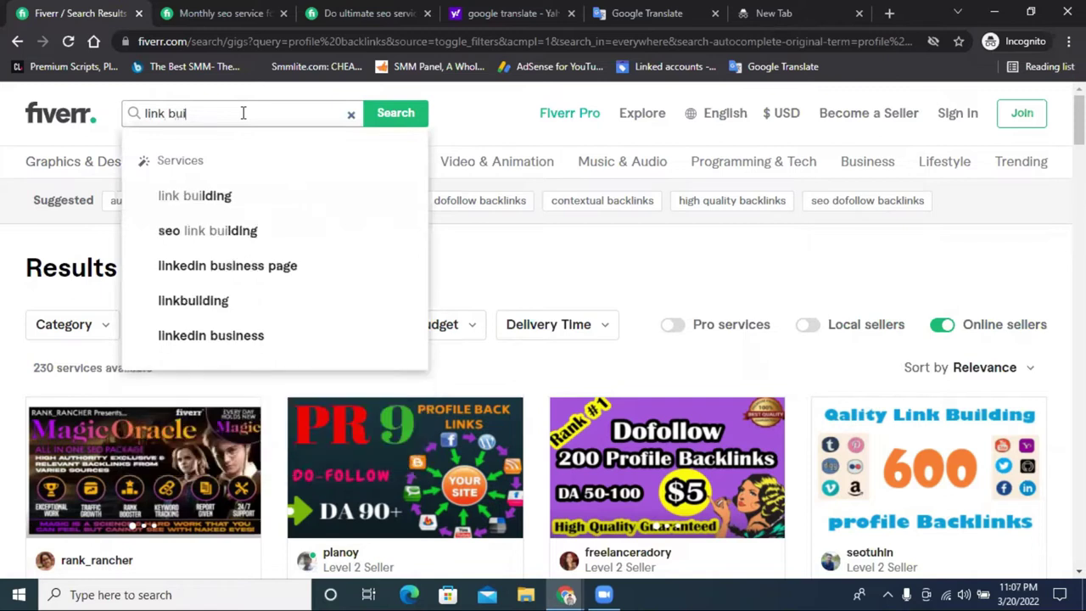
left_click(220, 211)
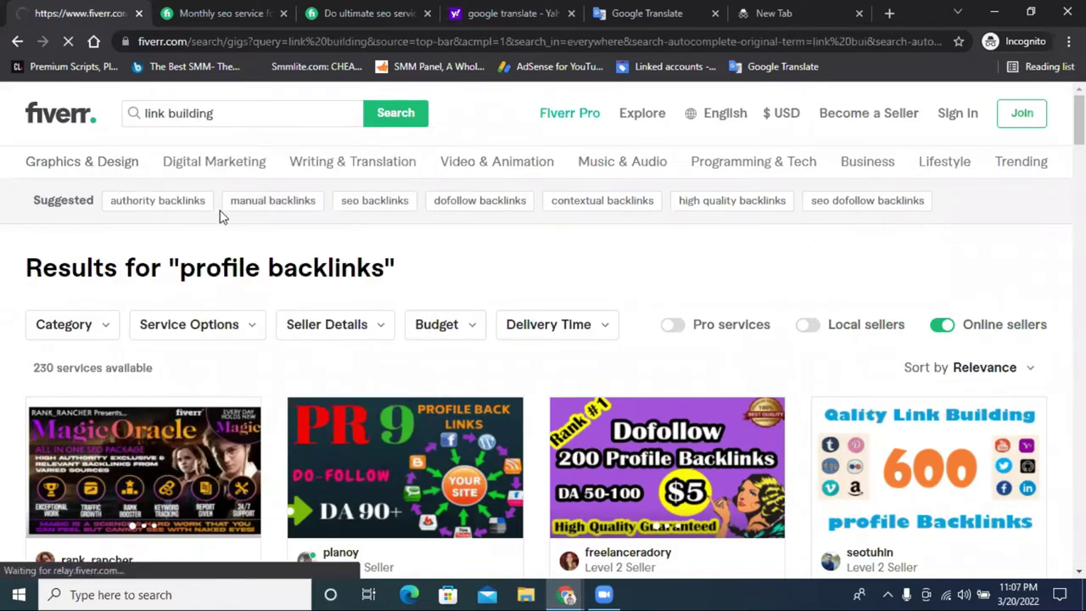
Dismiss the Fiverr's Choice tip and highlight the price range headings above the recommended link building gigs, including $115 - $315
scroll(62, 382, "down", 1)
scroll(130, 267, "down", 2)
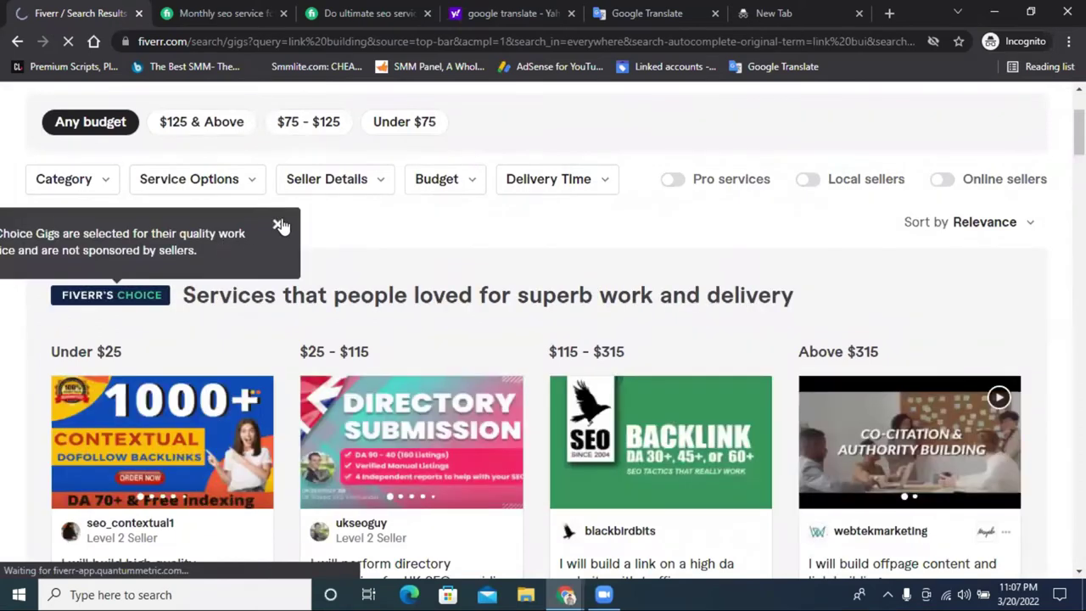
left_click(278, 224)
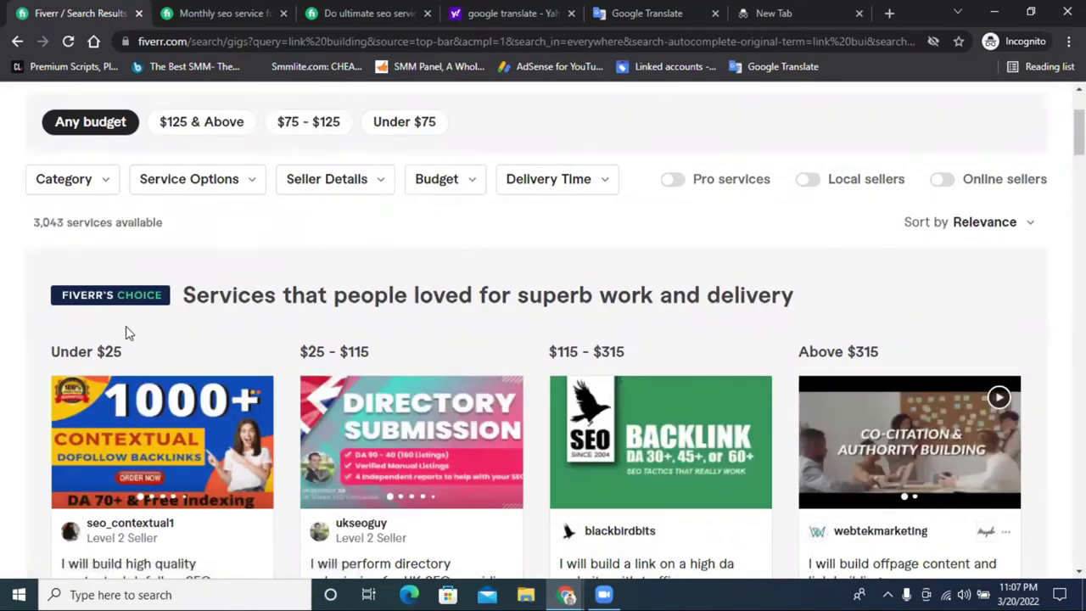
scroll(68, 347, "down", 1)
left_click_drag(110, 270, 391, 285)
left_click_drag(544, 273, 674, 280)
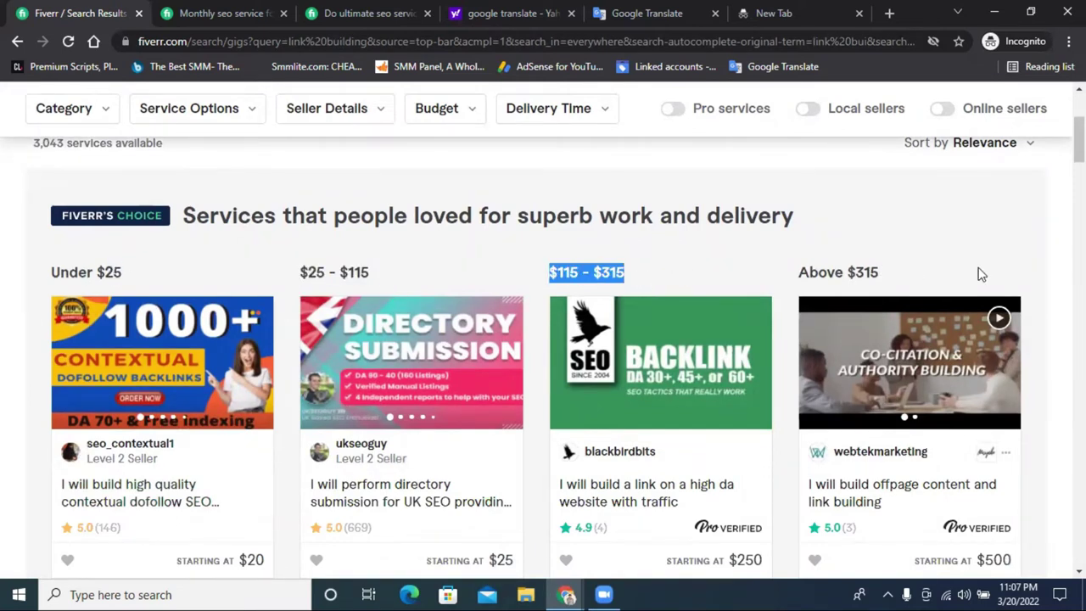
Browse the link building gigs below the recommended ones, comparing their sellers, levels and starting prices
scroll(865, 245, "down", 3)
scroll(867, 246, "up", 2)
scroll(870, 251, "down", 4)
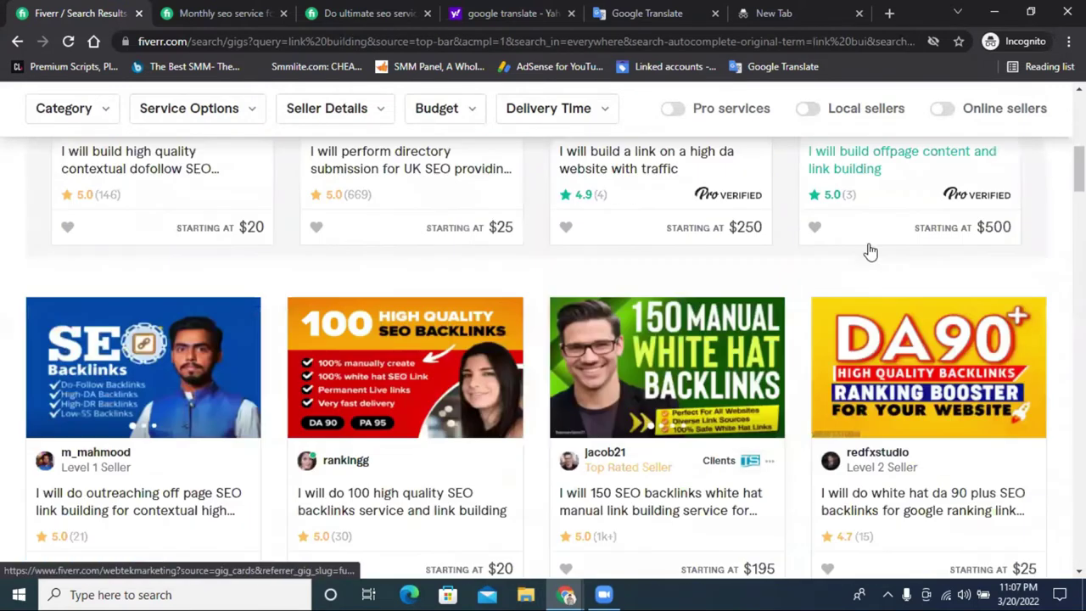
scroll(865, 255, "down", 1)
mouse_move(600, 395)
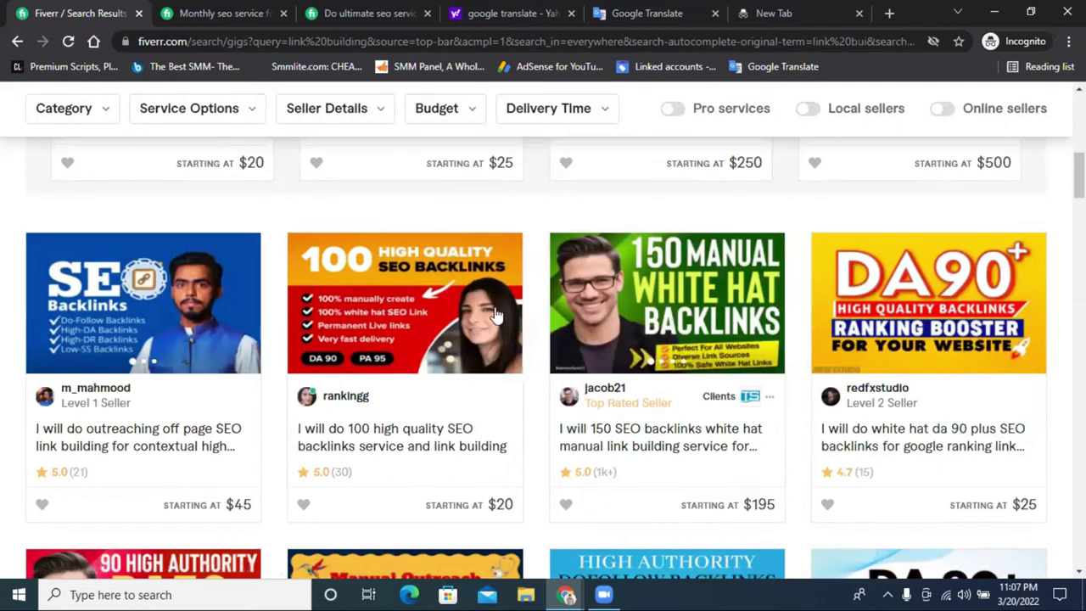
scroll(496, 315, "down", 1)
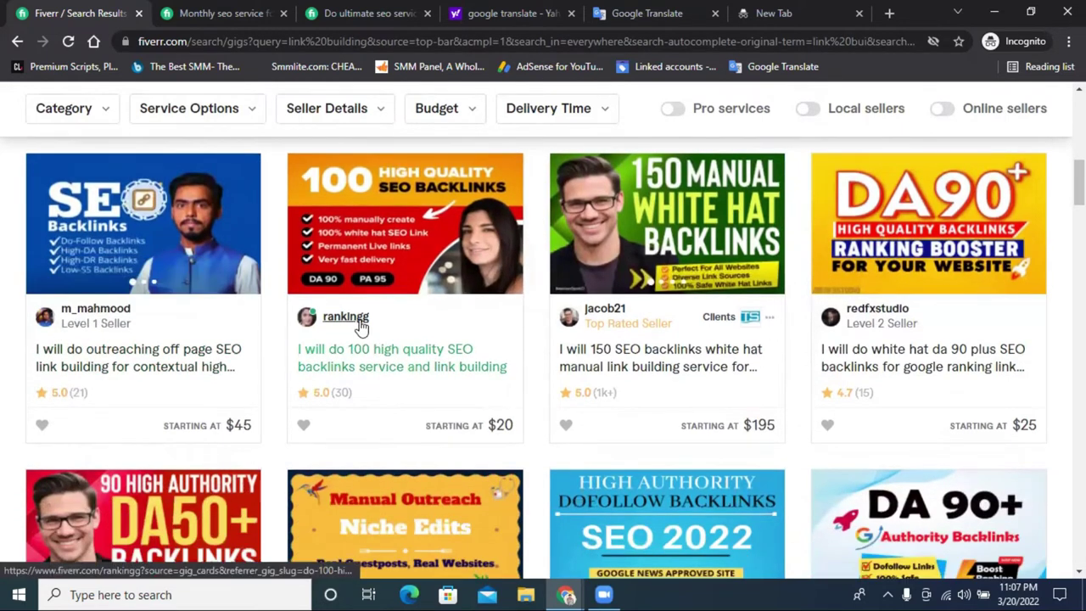
mouse_move(602, 315)
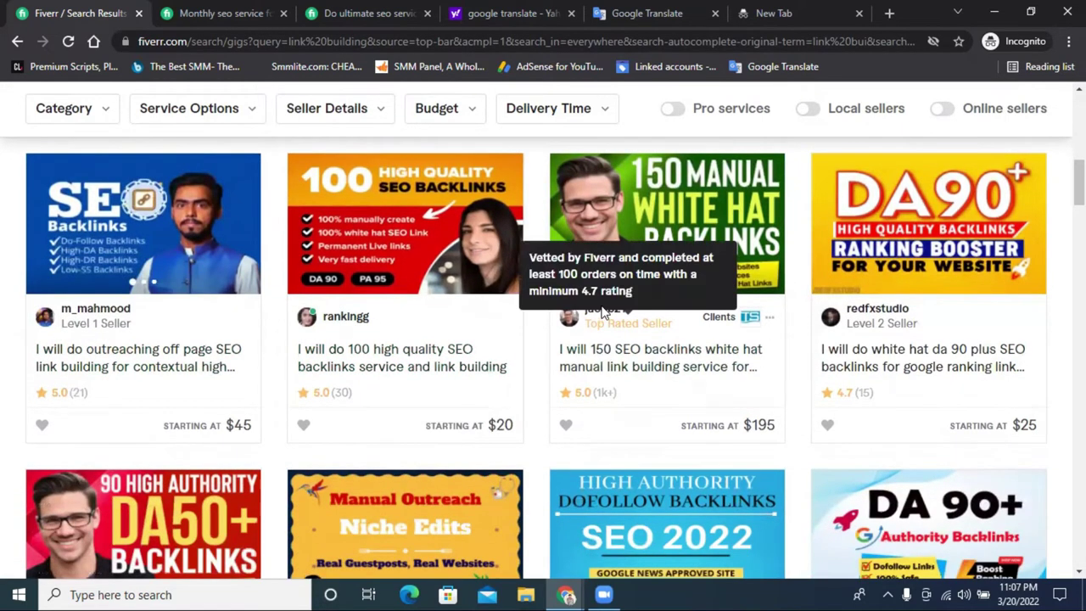
Open the top-rated seller's gig for 150 white hat SEO backlinks and highlight its orders in queue and price
left_click(614, 361)
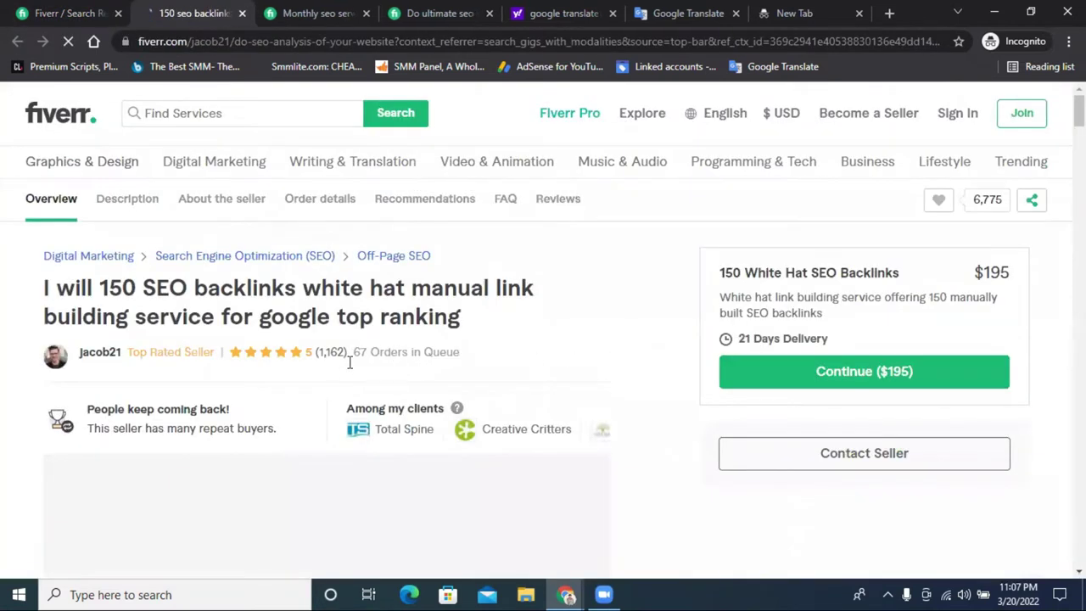
double_click(365, 355)
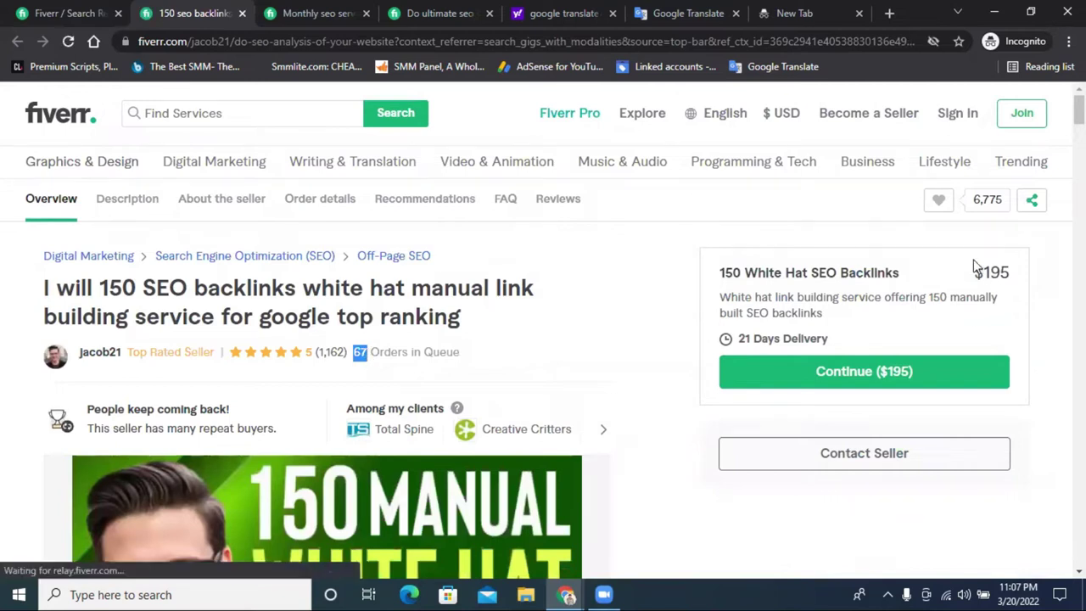
left_click_drag(975, 267, 1010, 282)
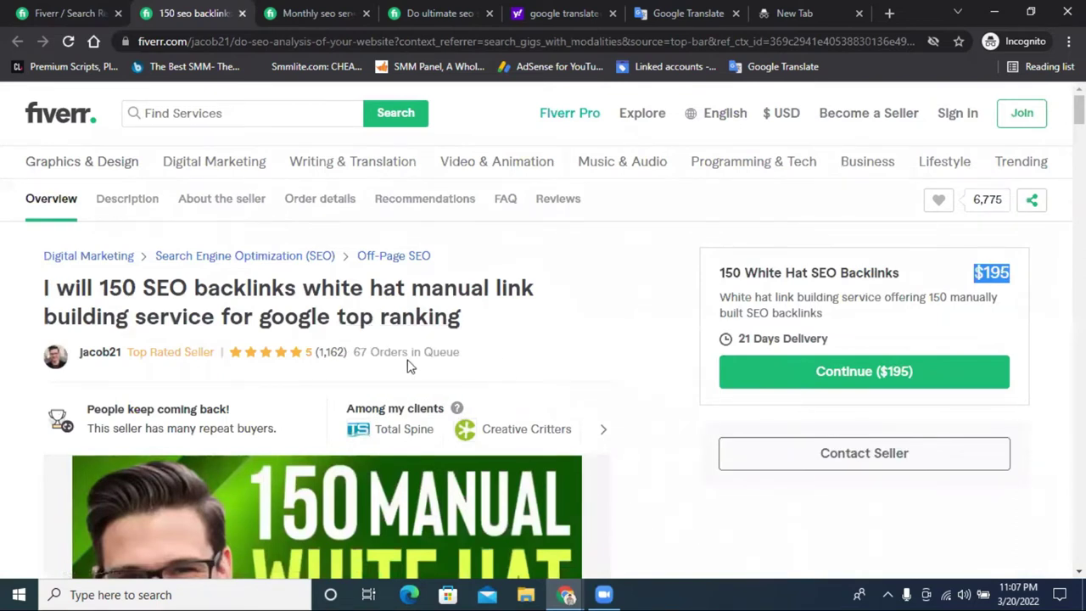
Search the web for a calculator in the empty browser tab
left_click(823, 12)
type("cla")
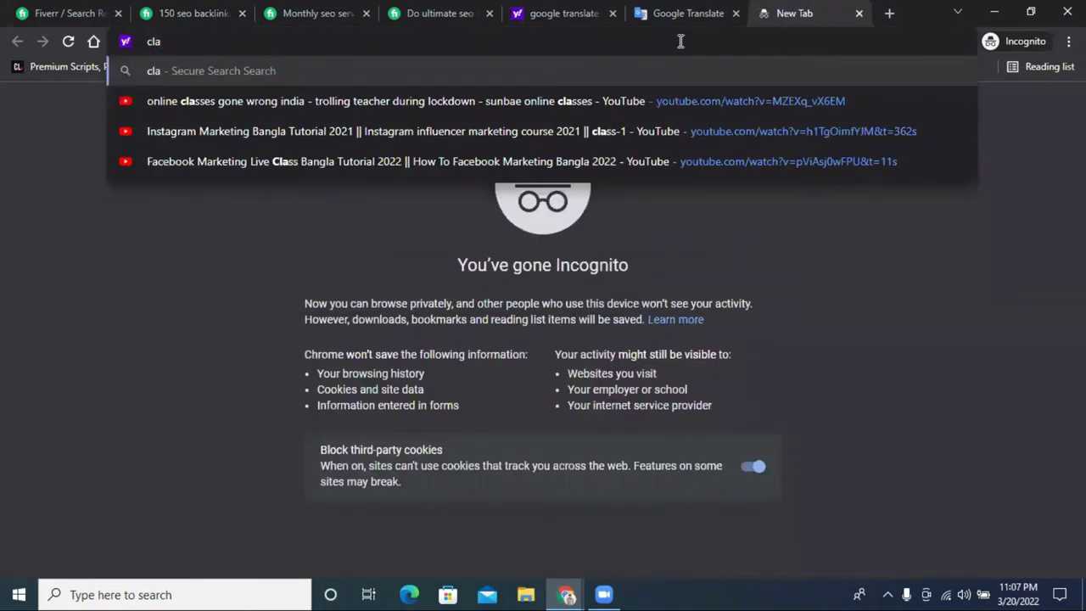
type("c")
type("uleter")
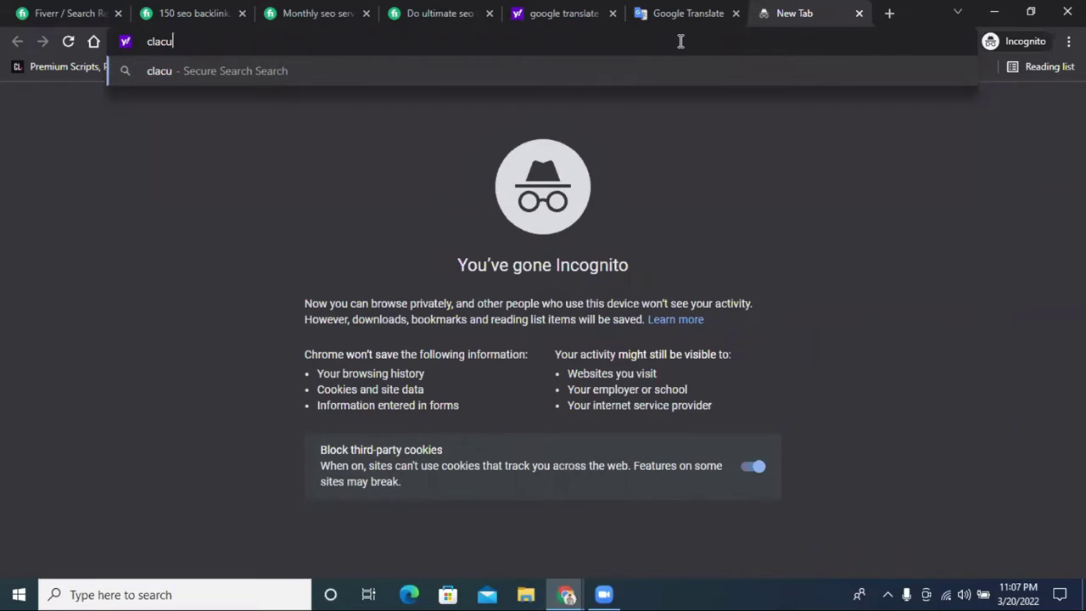
key("Return")
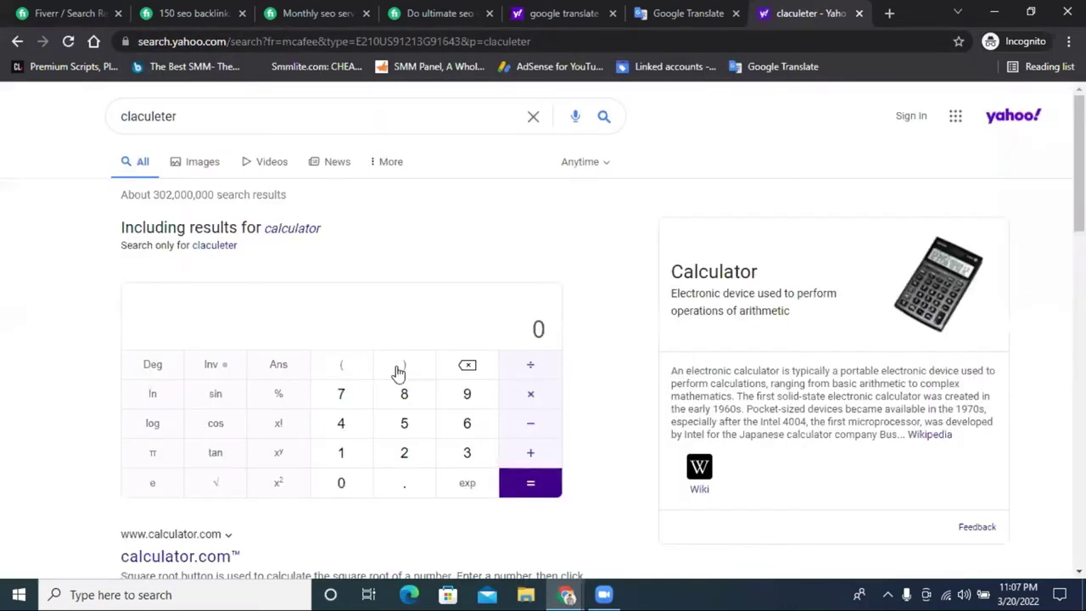
Recheck the orders in queue and price of the 150 backlinks gig, and return to the calculator
left_click(445, 12)
left_click(316, 8)
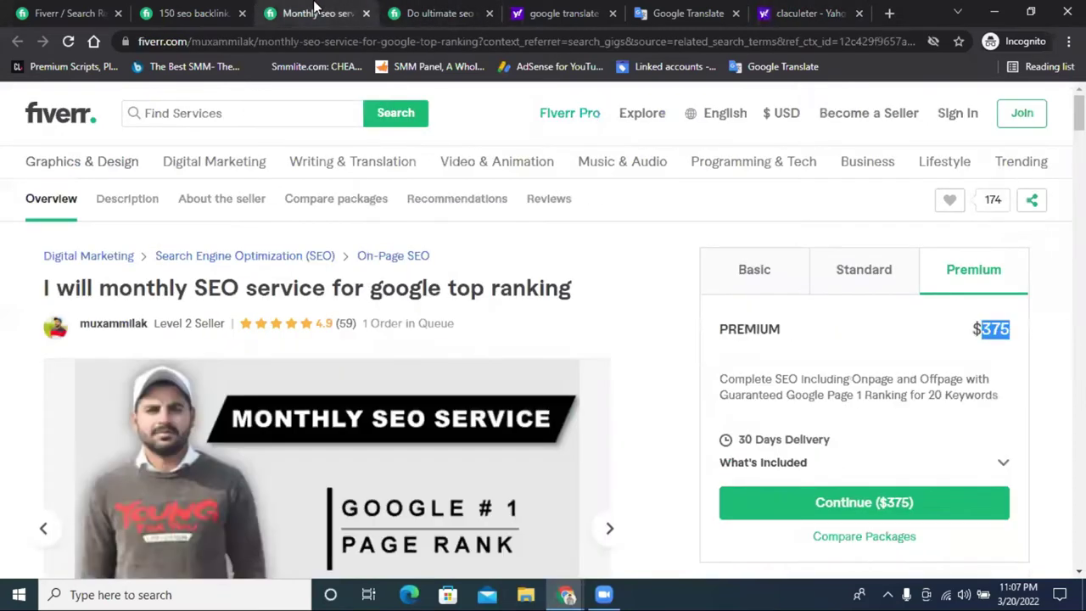
left_click(193, 11)
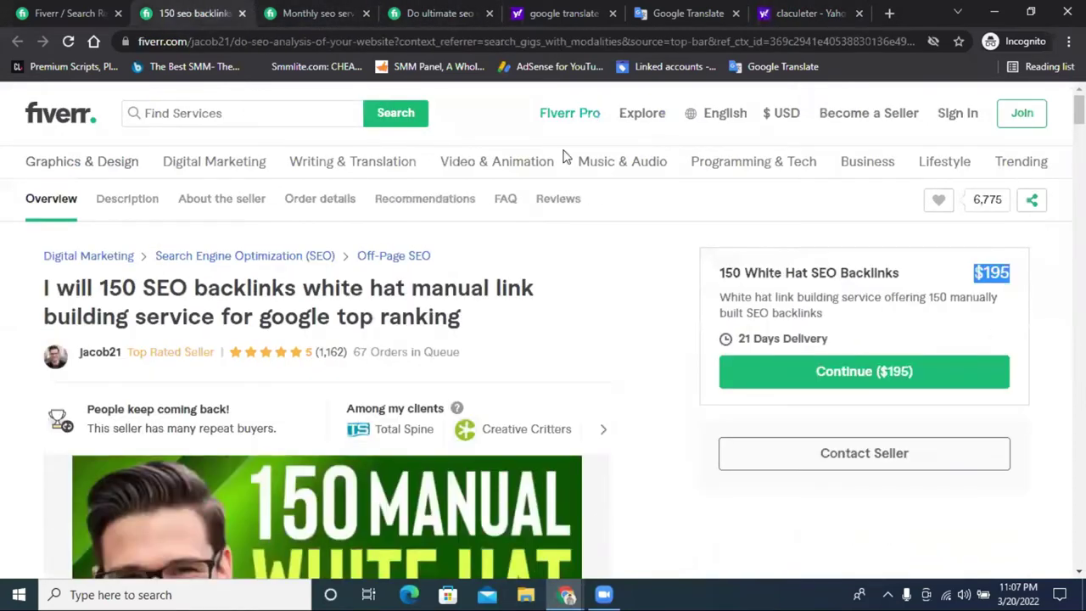
left_click(698, 10)
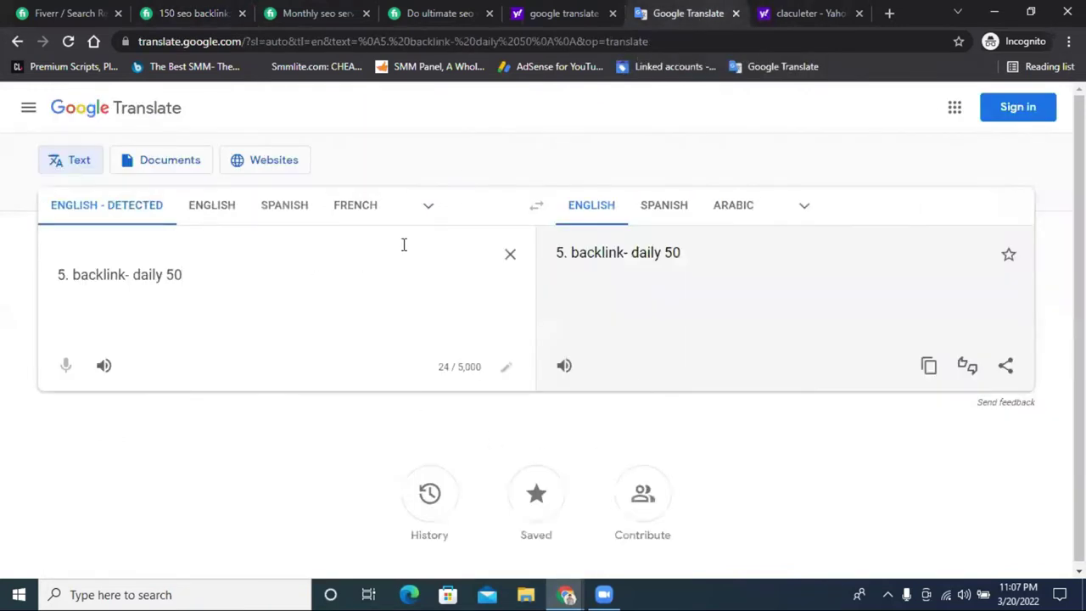
left_click(774, 11)
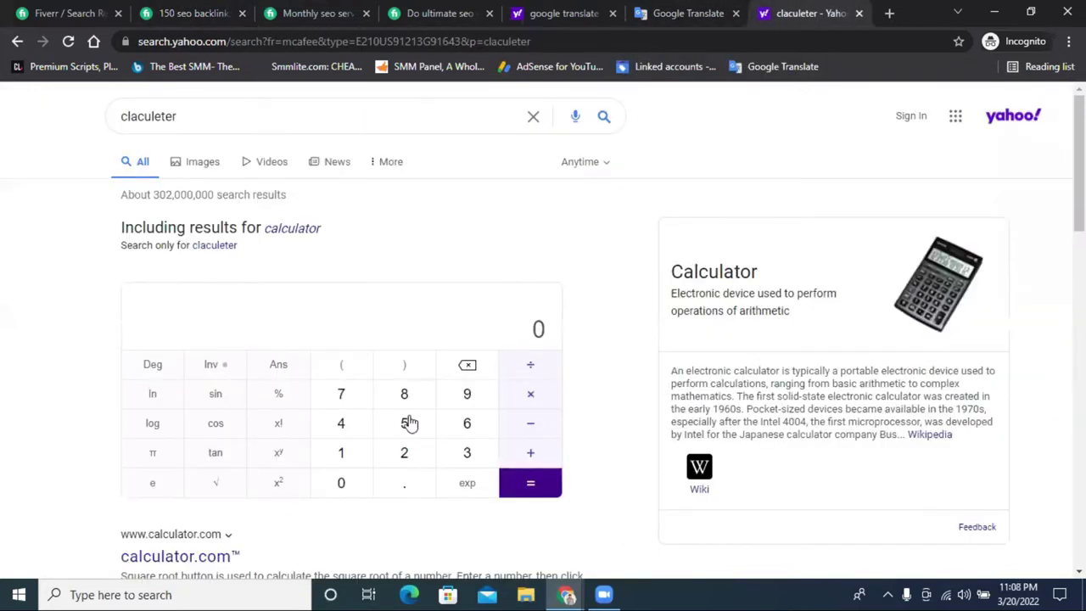
Multiply the gig's 67 queued orders by its 195 dollar price, rechecking the price on the gig page
left_click(471, 428)
left_click(342, 394)
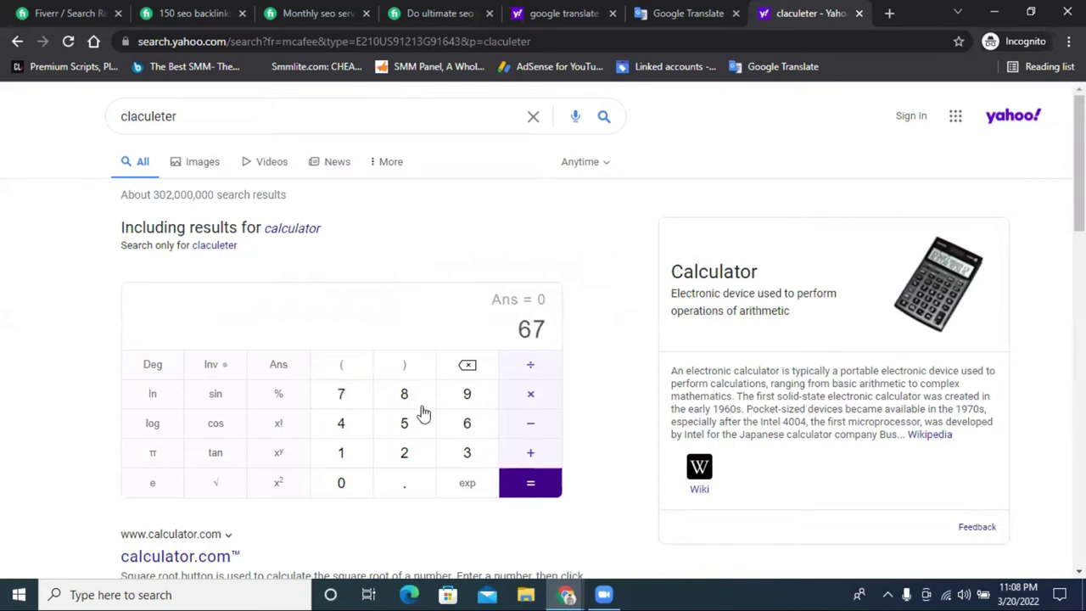
left_click(530, 396)
left_click(219, 10)
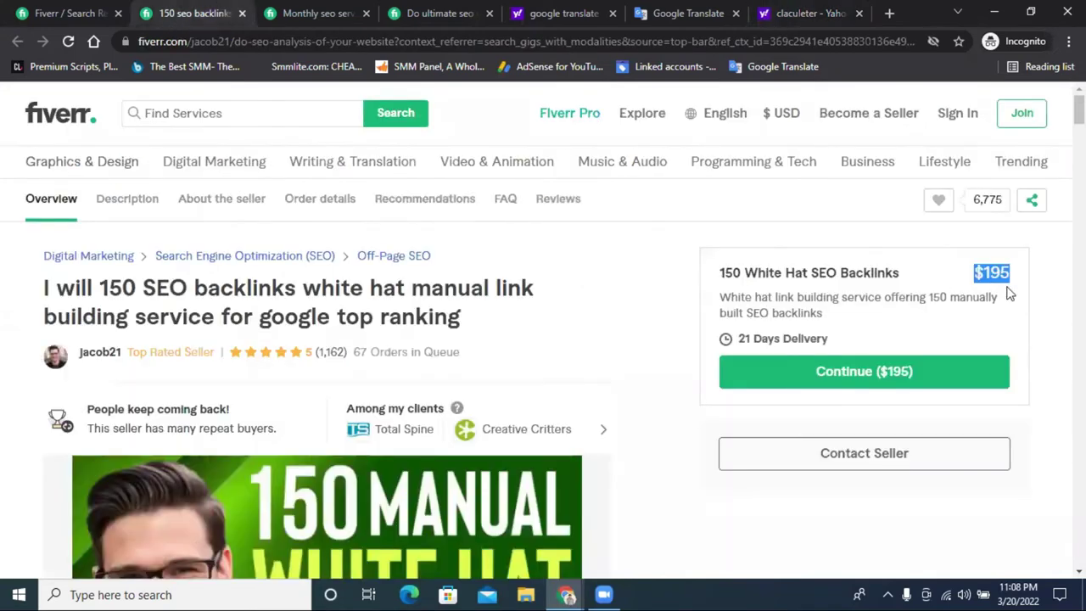
left_click(781, 6)
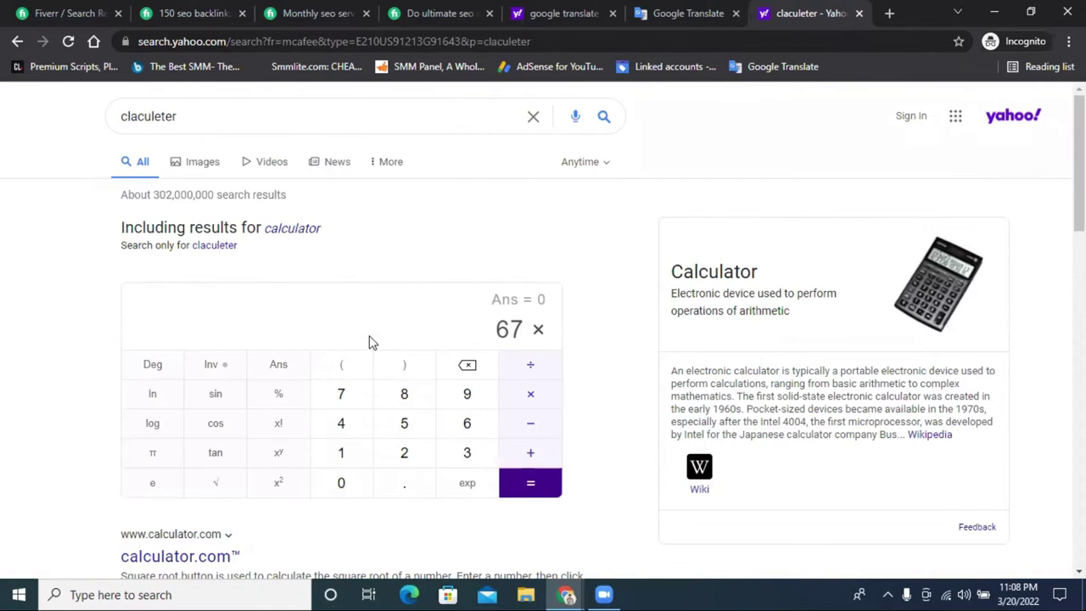
left_click(357, 454)
left_click(468, 395)
left_click(407, 426)
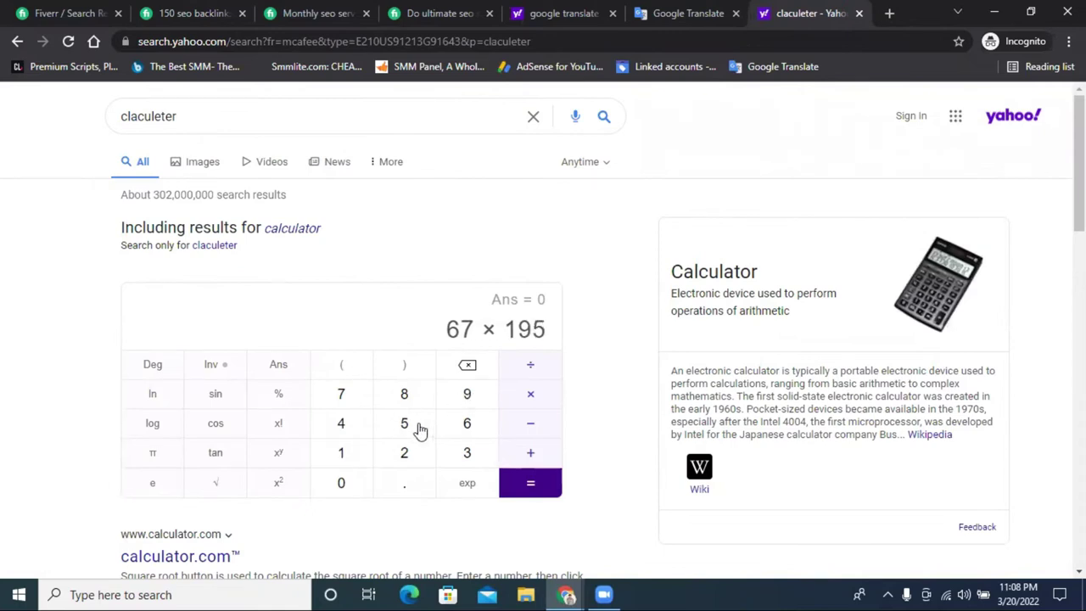
left_click(528, 485)
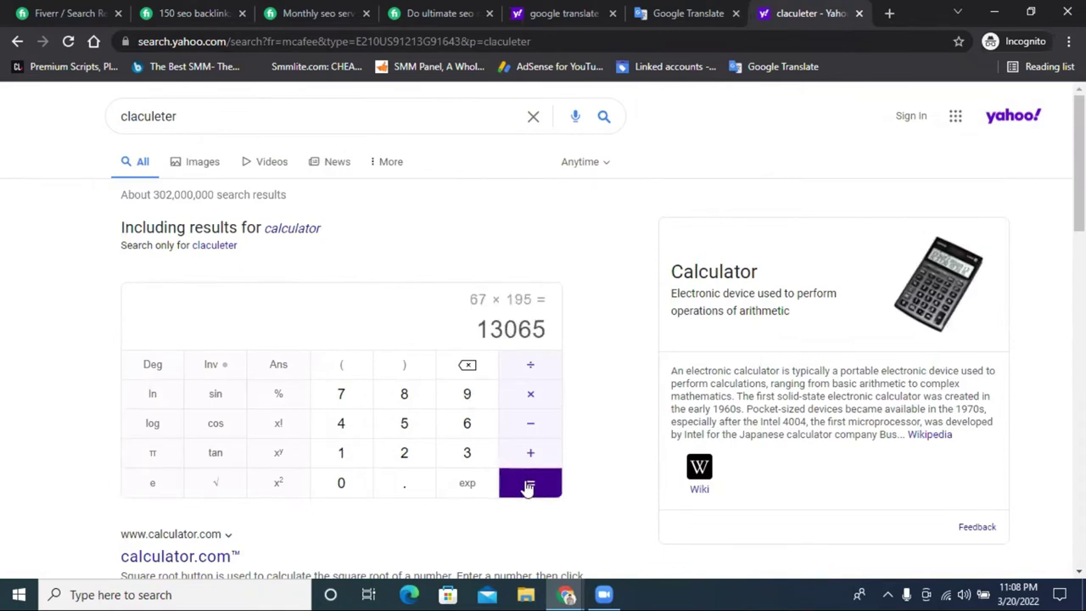
Highlight the thousands in the dollar total, multiply it by 85, and highlight the first digits of the converted amount
left_click_drag(499, 330, 480, 330)
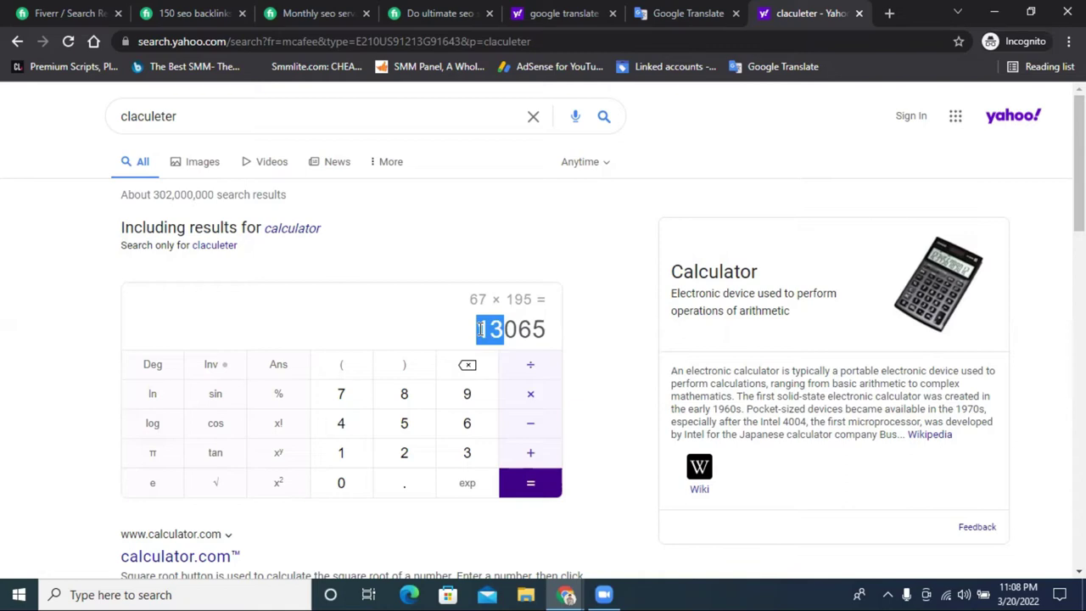
left_click(531, 398)
left_click(404, 394)
left_click(405, 429)
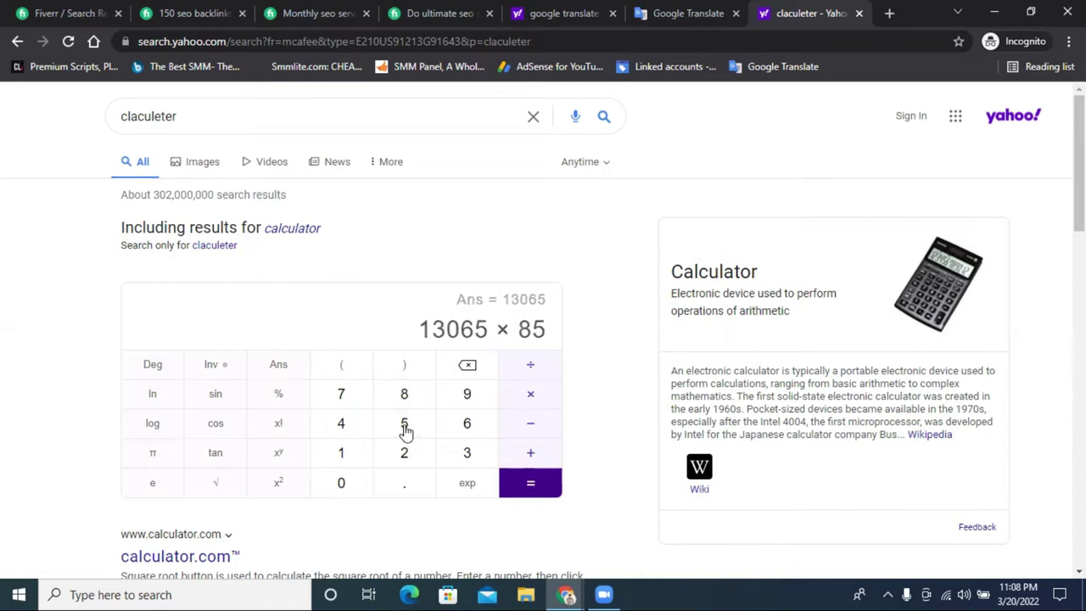
left_click(529, 483)
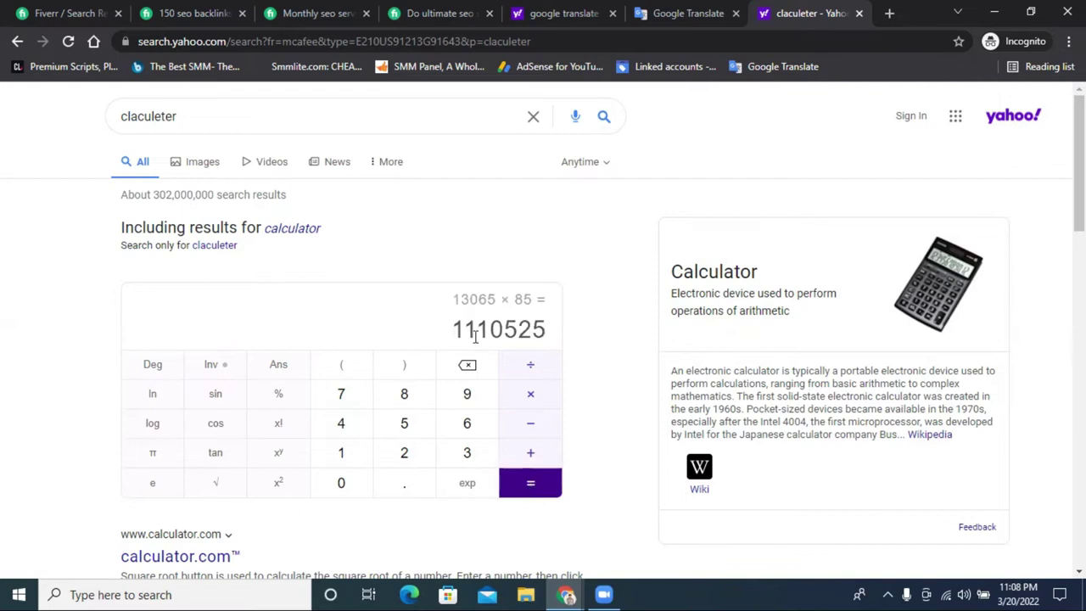
left_click_drag(473, 330, 459, 331)
left_click(480, 328)
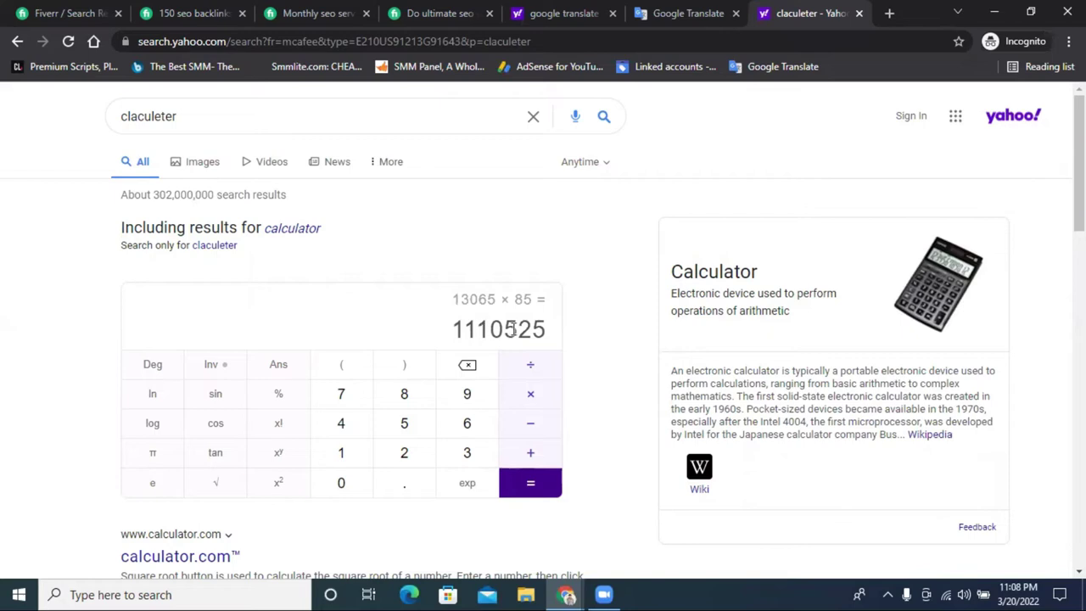
Return to the 150 SEO backlinks gig and view the seller information, including the membership date
left_click(178, 12)
left_click(288, 12)
left_click(208, 9)
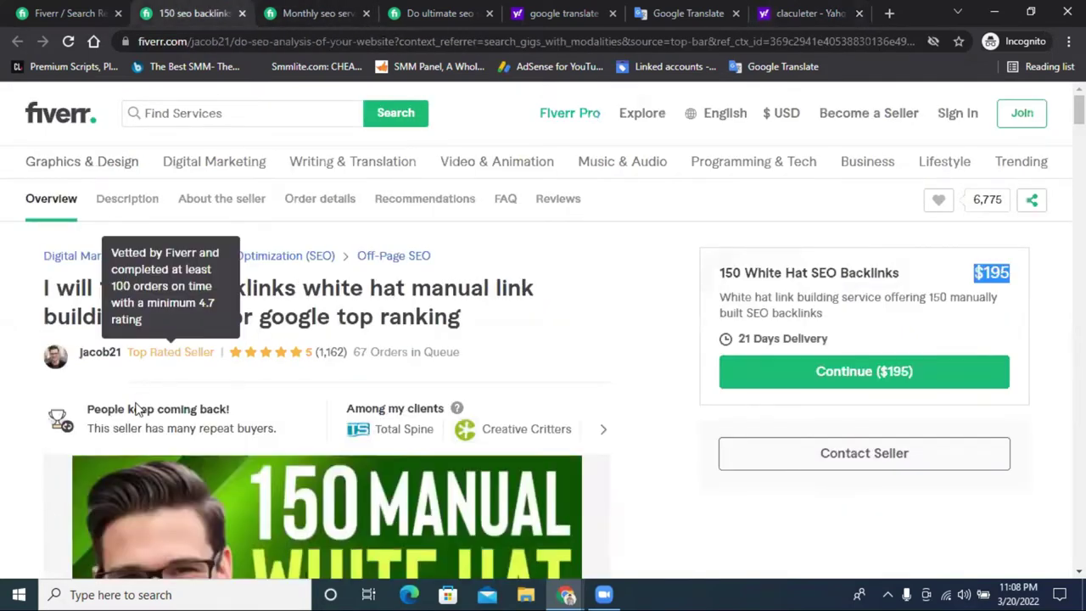
scroll(267, 396, "down", 10)
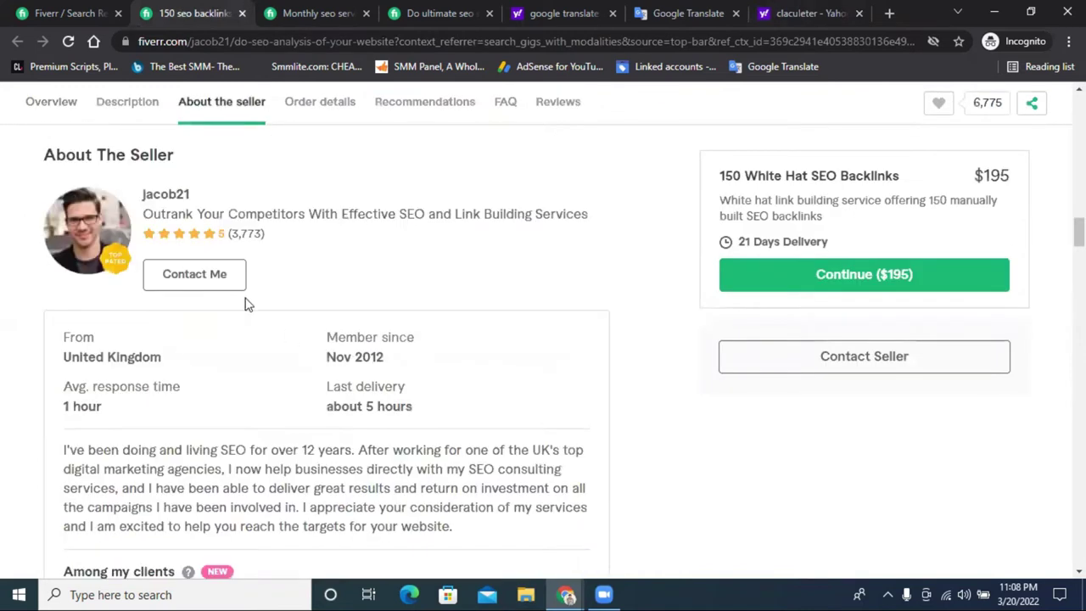
scroll(254, 306, "up", 1)
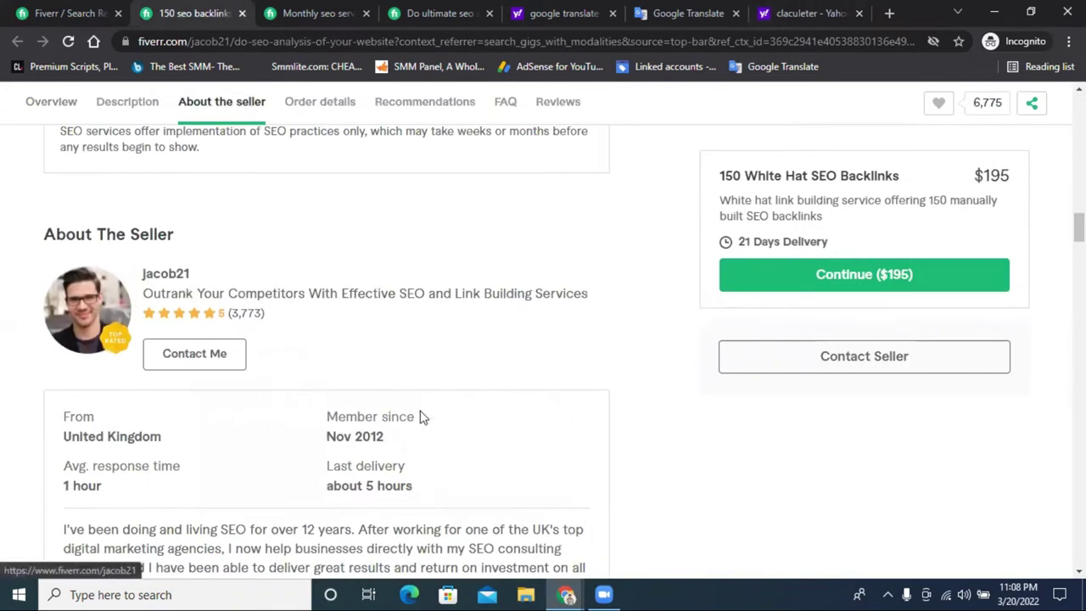
Highlight the seller's membership date, open the seller's profile, and dismiss the client experience pop-up to view the gigs
left_click_drag(393, 454, 331, 437)
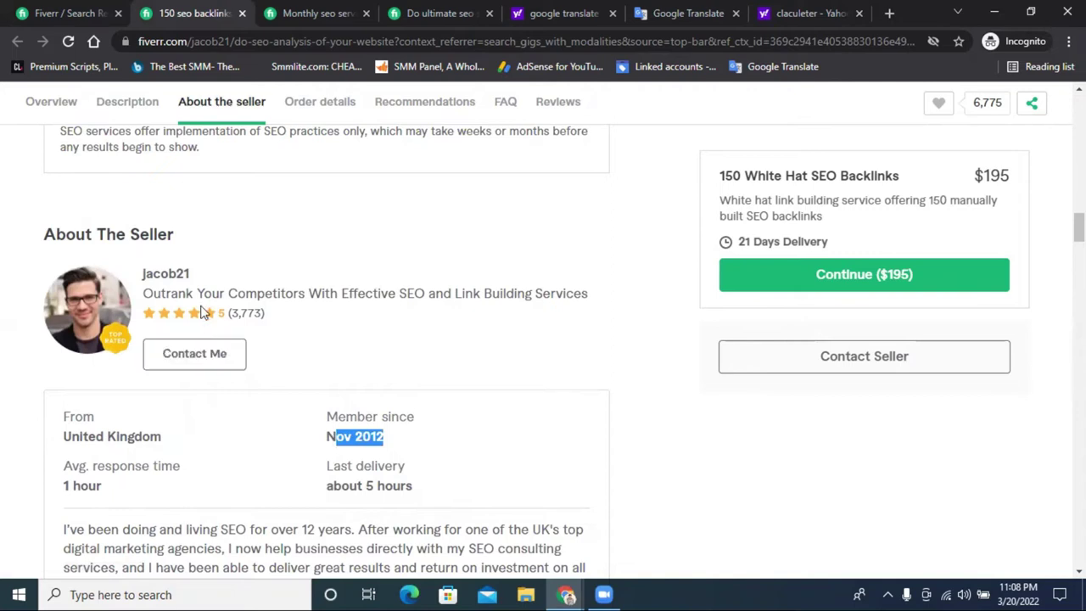
left_click(179, 276)
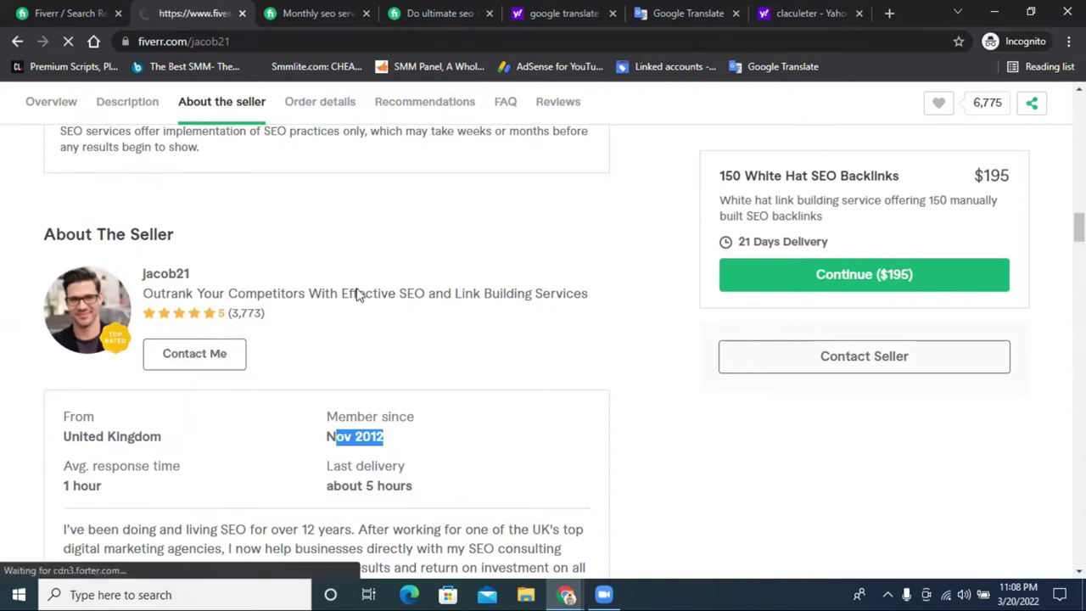
scroll(496, 373, "down", 3)
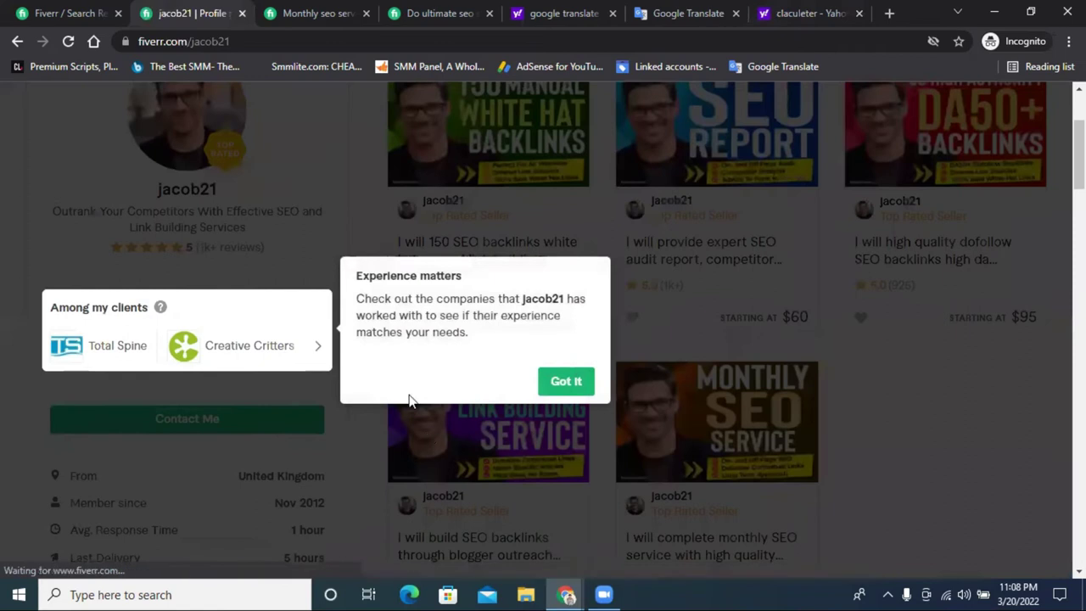
left_click(563, 387)
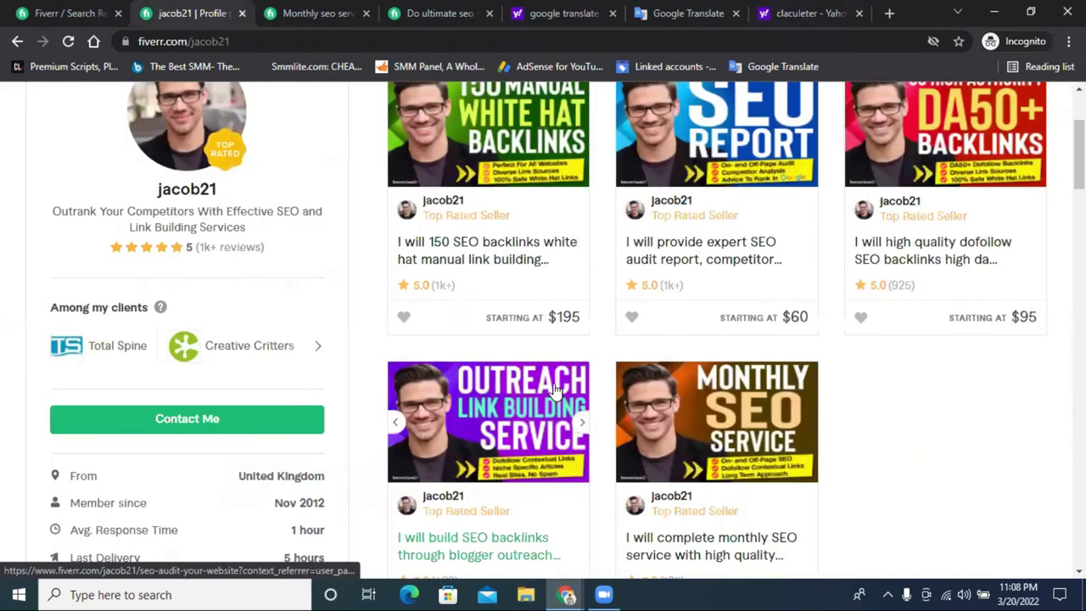
scroll(715, 363, "up", 1)
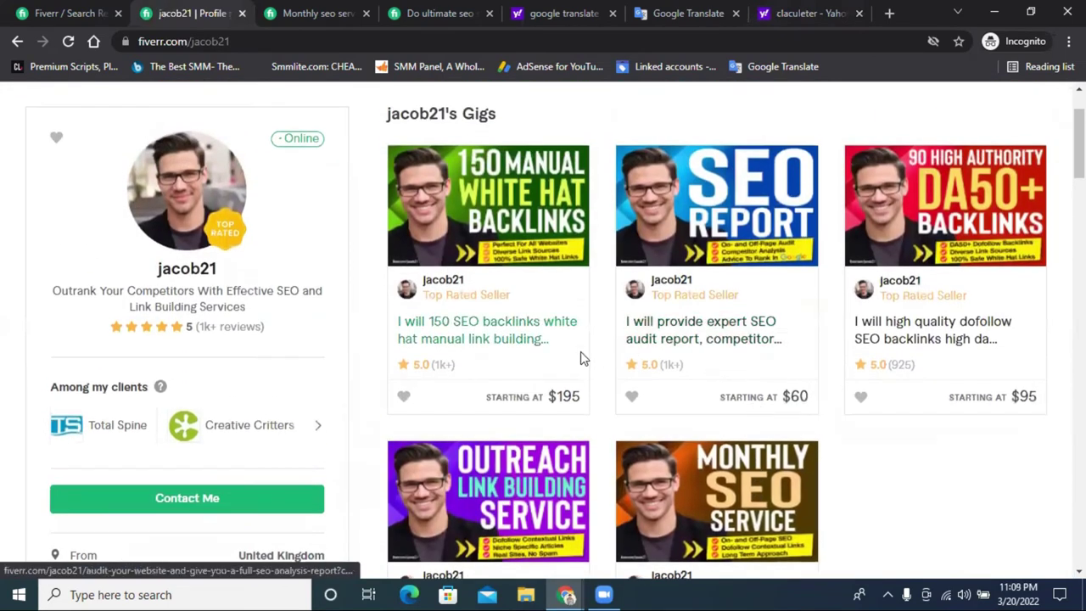
Highlight the total number of seller reviews on the profile page, and close the profile
scroll(543, 348, "down", 4)
scroll(545, 337, "down", 2)
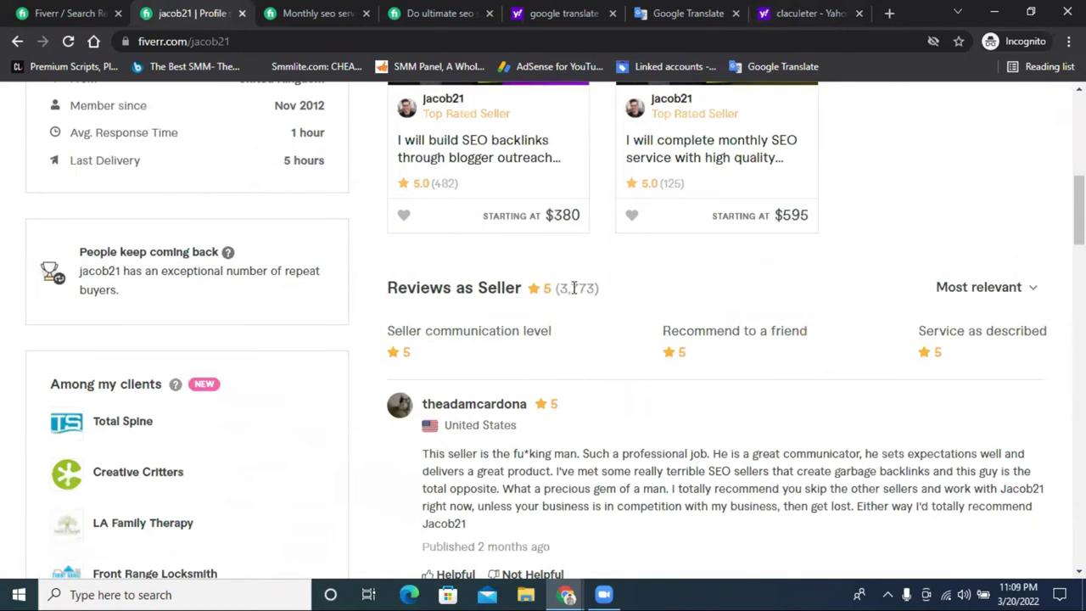
left_click_drag(586, 289, 548, 288)
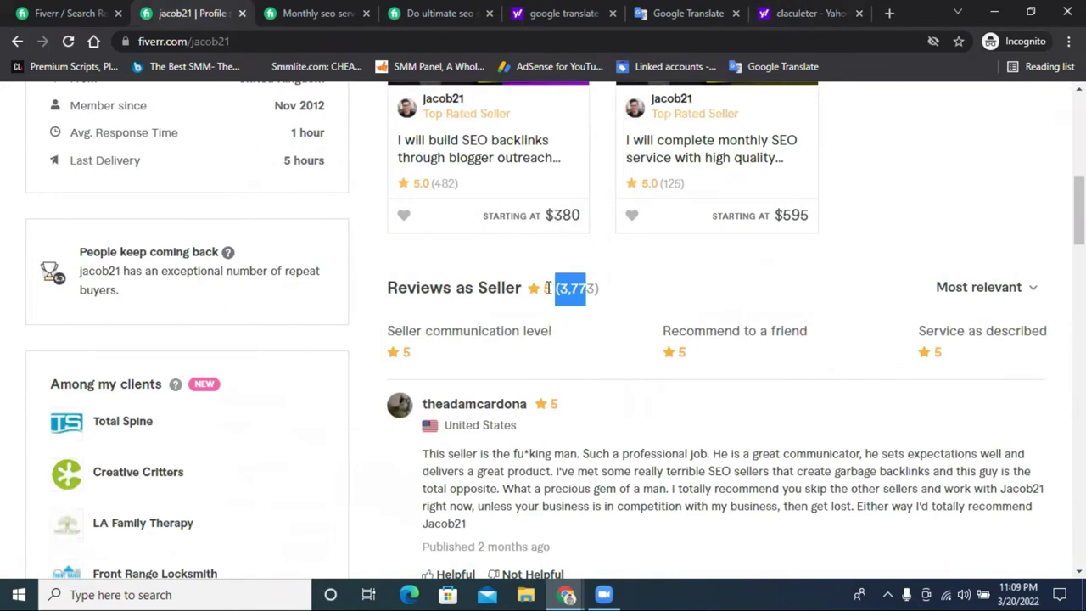
left_click(612, 294)
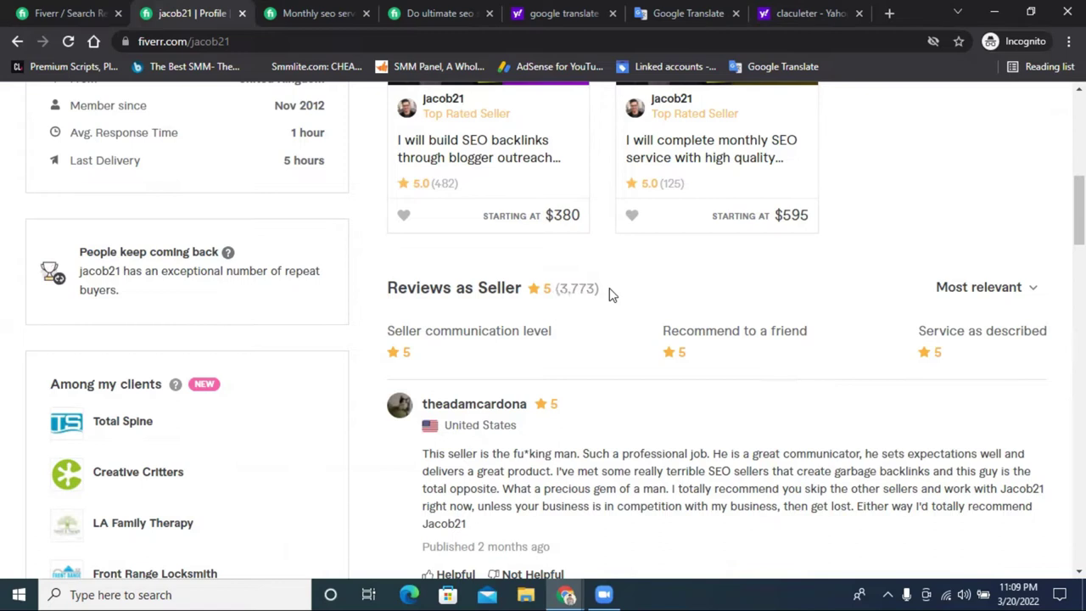
scroll(557, 280, "up", 2)
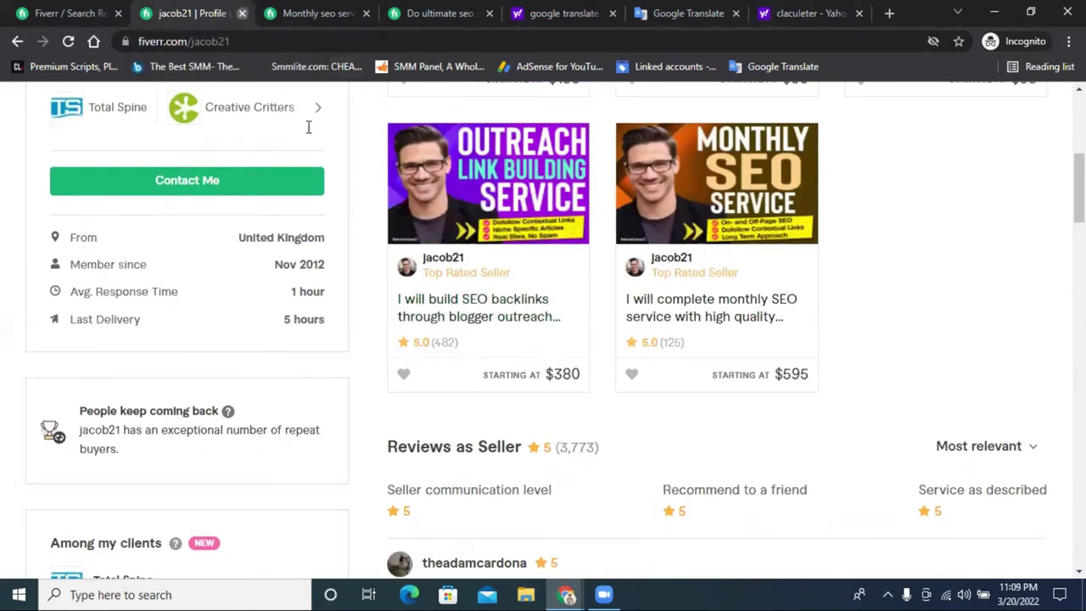
left_click(243, 13)
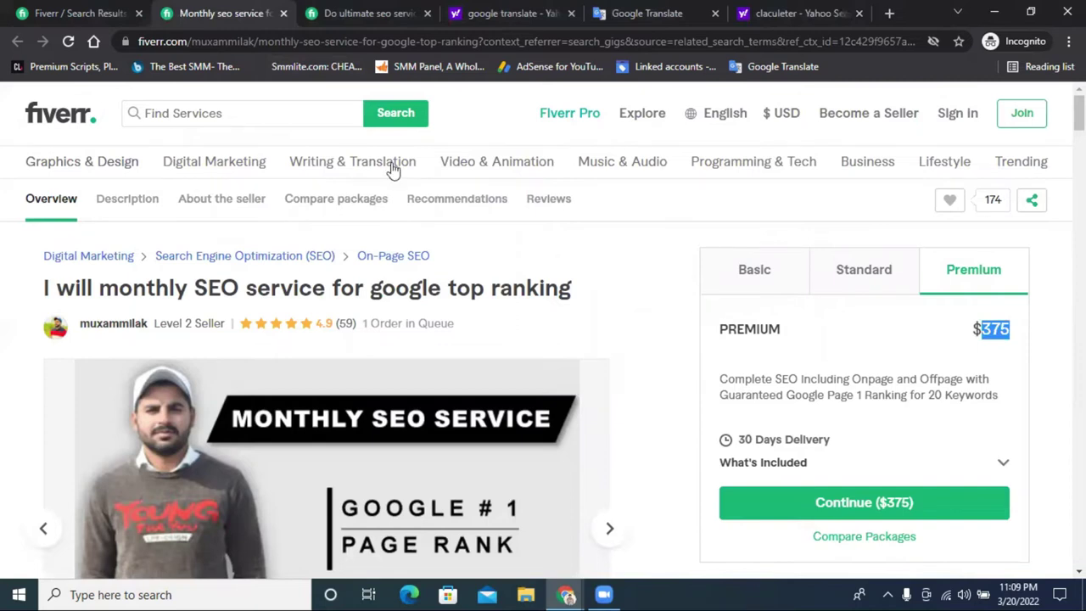
Return to the link building search results and browse more gigs and their starting prices
left_click(81, 11)
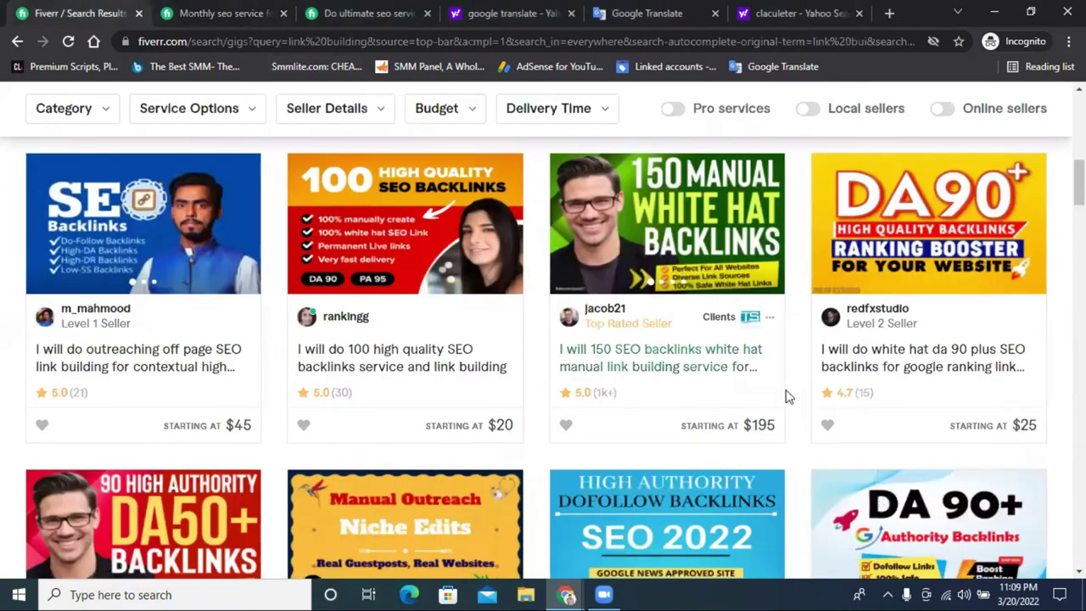
scroll(786, 389, "down", 2)
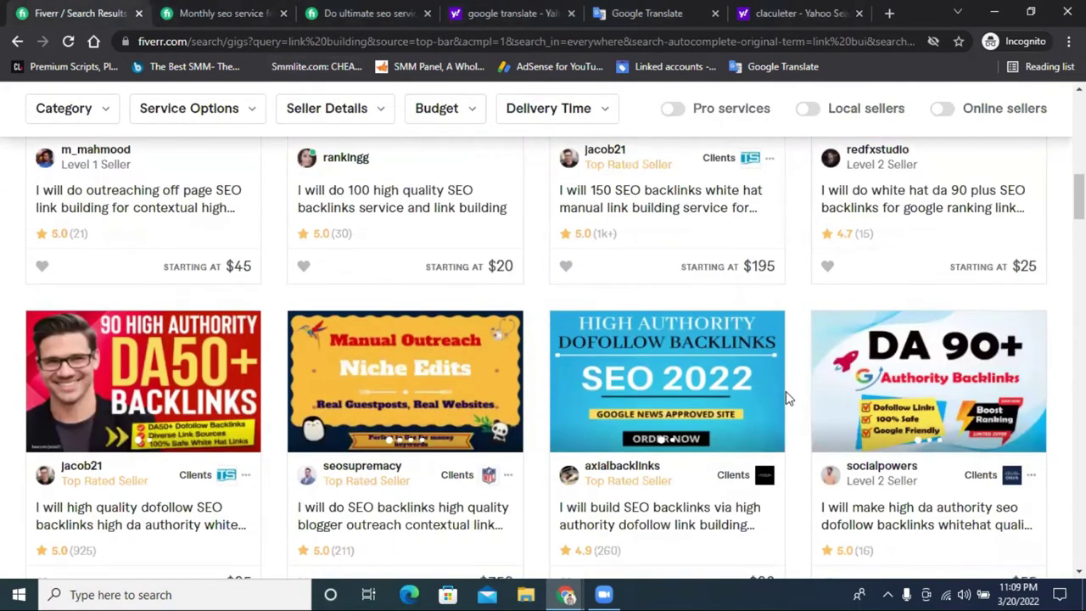
scroll(786, 397, "down", 2)
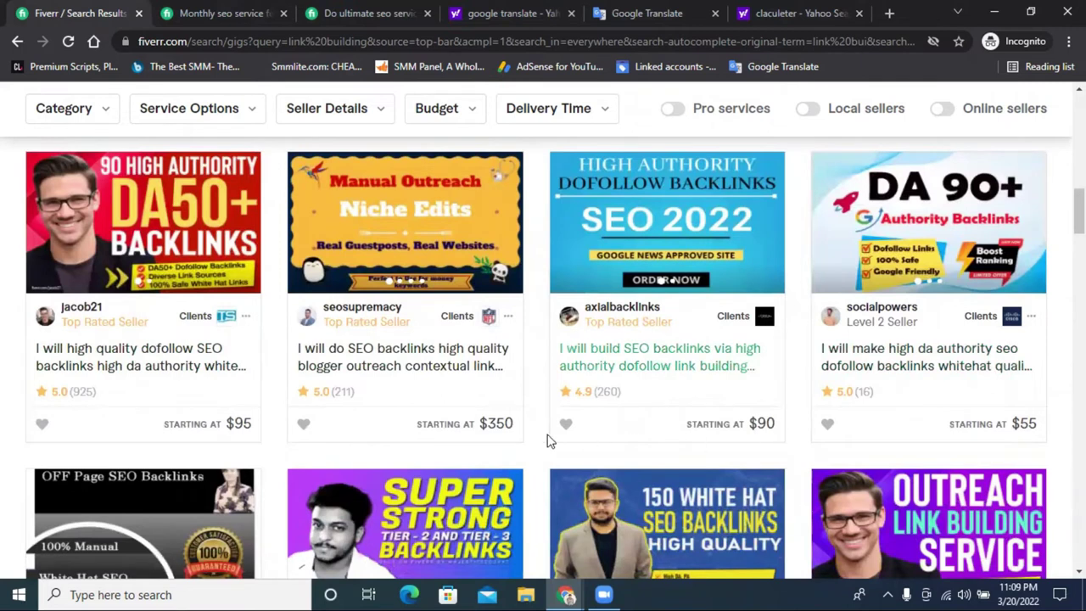
scroll(953, 417, "down", 4)
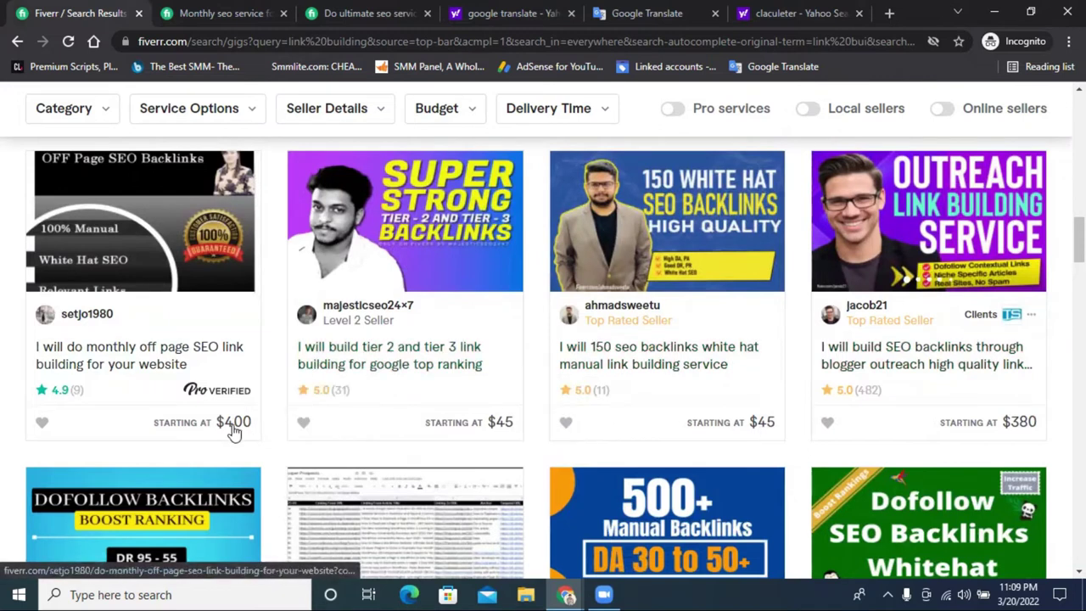
Open the tier 2 and tier 3 link building gig, view its seller information, and close the gig
left_click(373, 365)
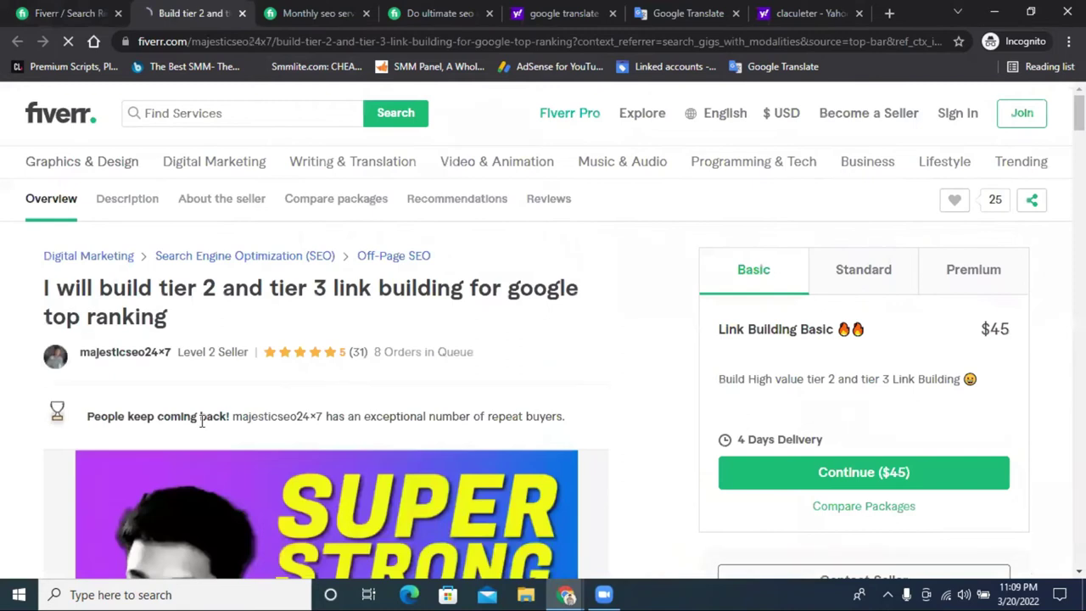
left_click(139, 356)
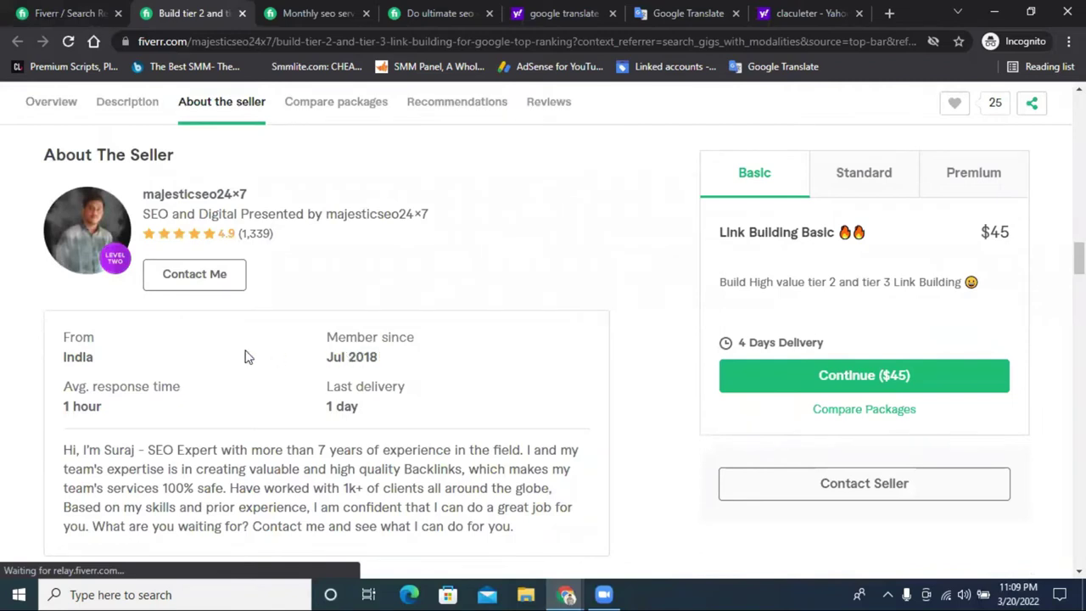
left_click(242, 13)
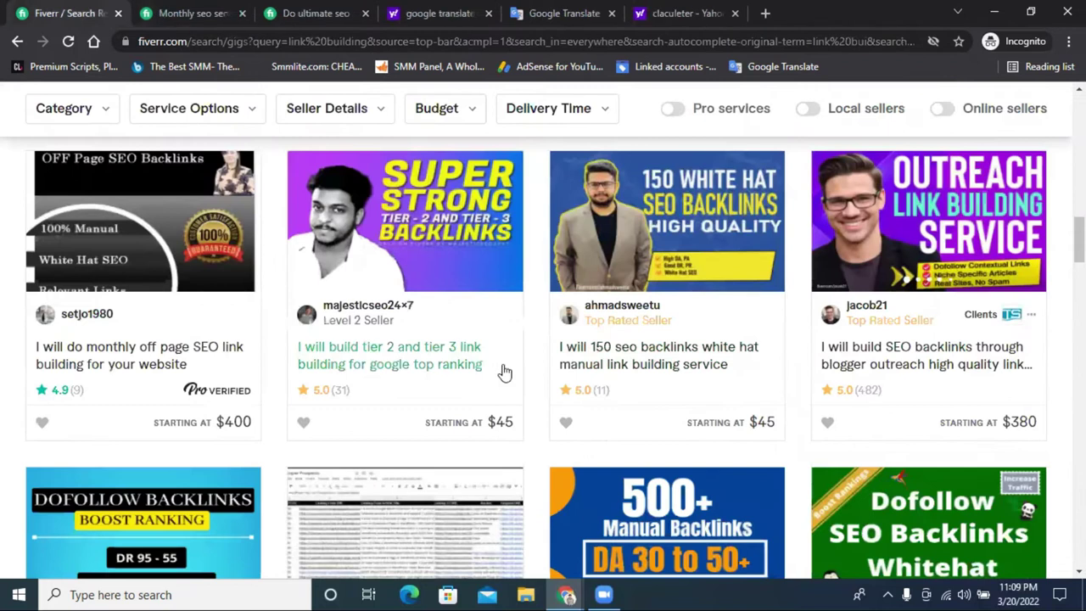
Replace the link building query with web 2.0 and search for the suggested term "web 2.0 backlinks"
scroll(502, 370, "down", 2)
scroll(562, 370, "up", 5)
scroll(562, 371, "up", 5)
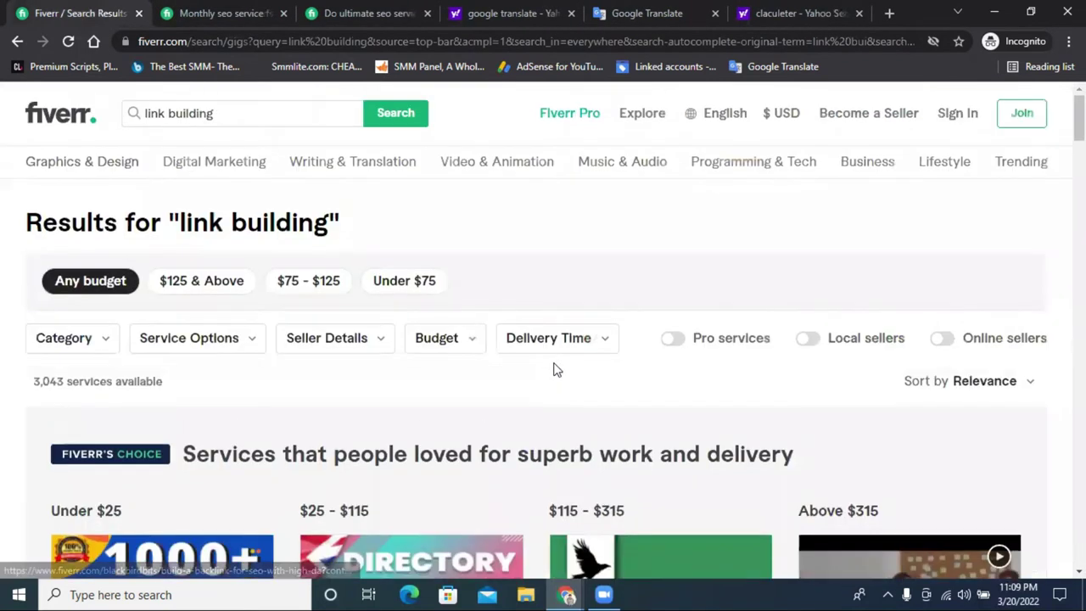
left_click(253, 113)
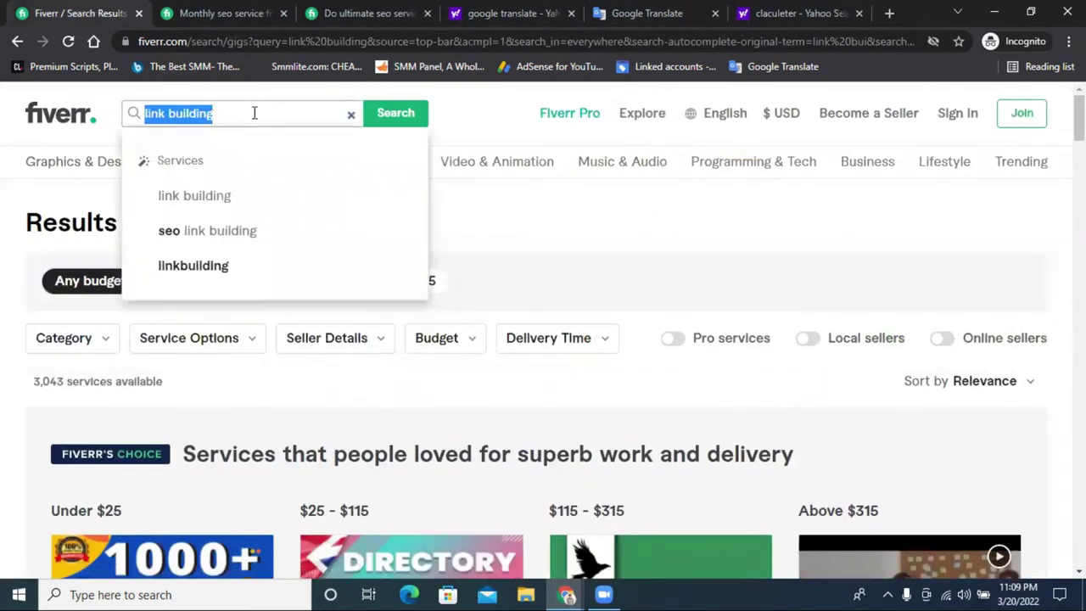
key("BackSpace")
type("web")
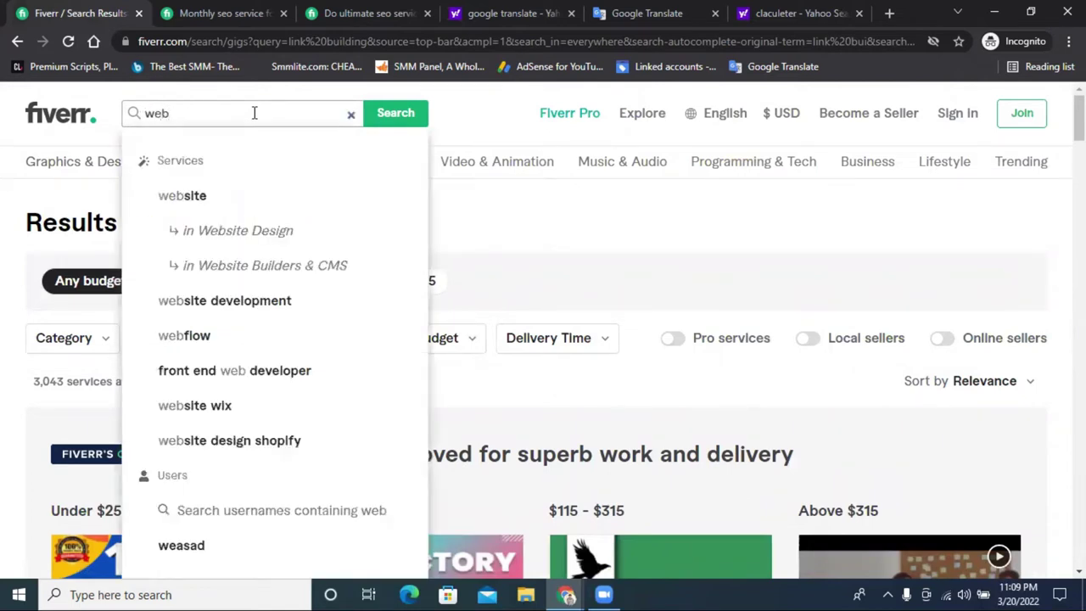
type(" 2")
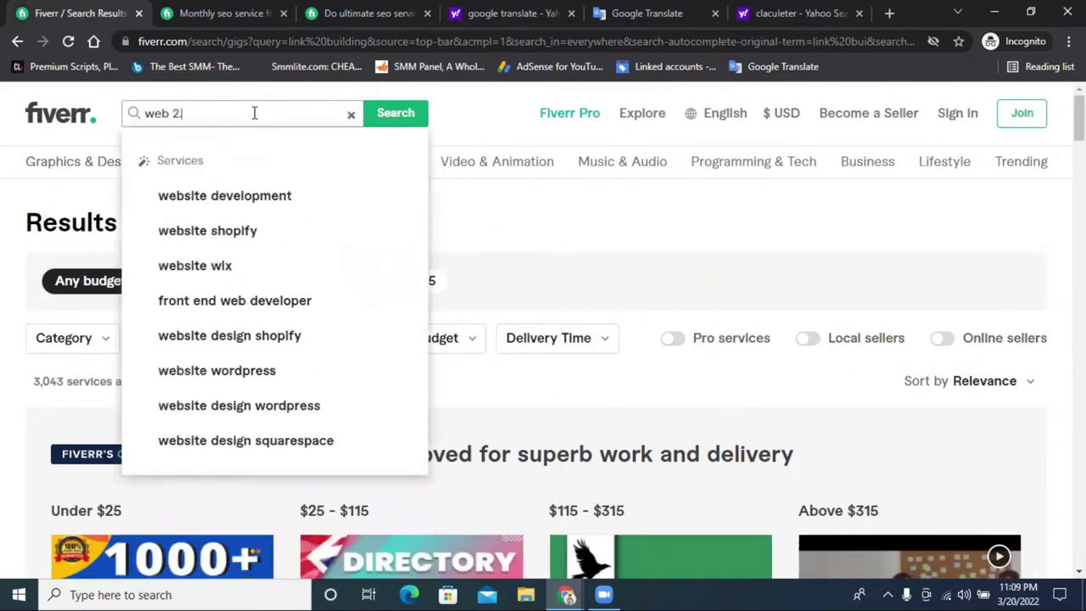
type(".0")
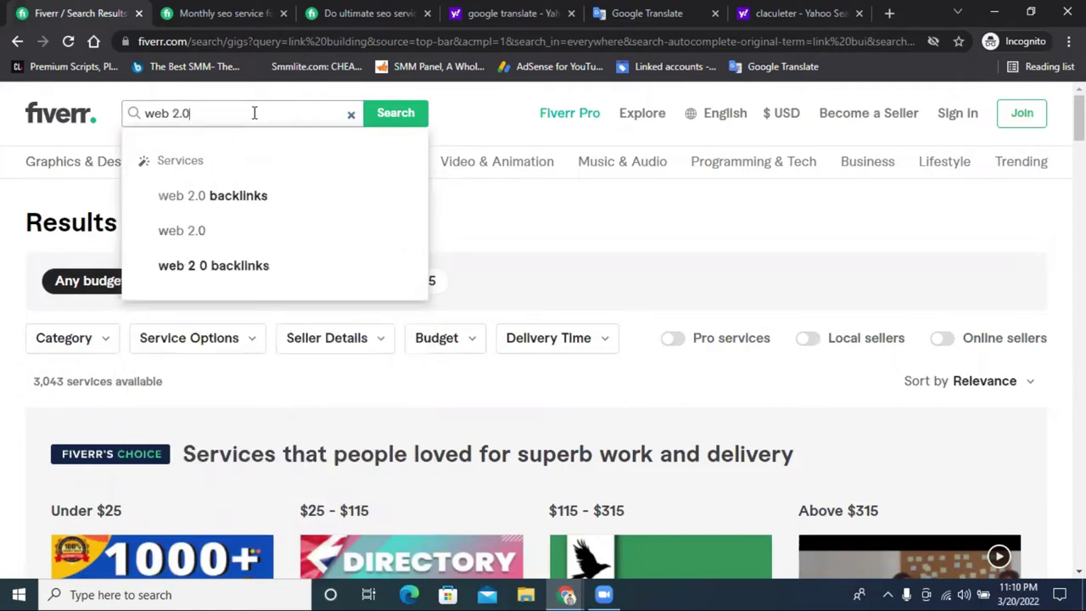
left_click(249, 200)
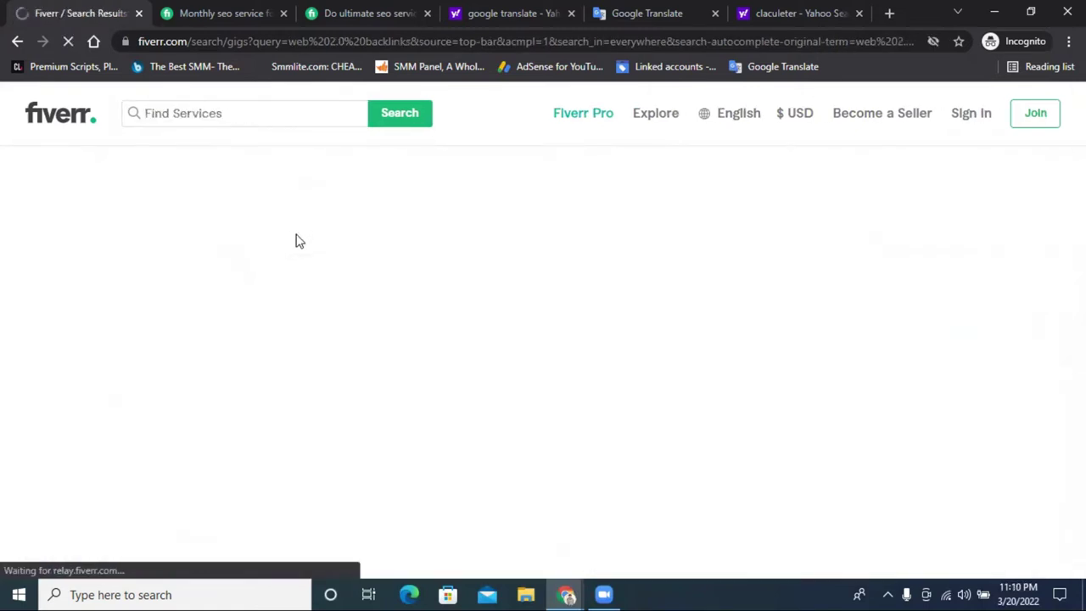
Examine the number of available web 2.0 backlinks services and browse the listed gigs
scroll(463, 345, "down", 3)
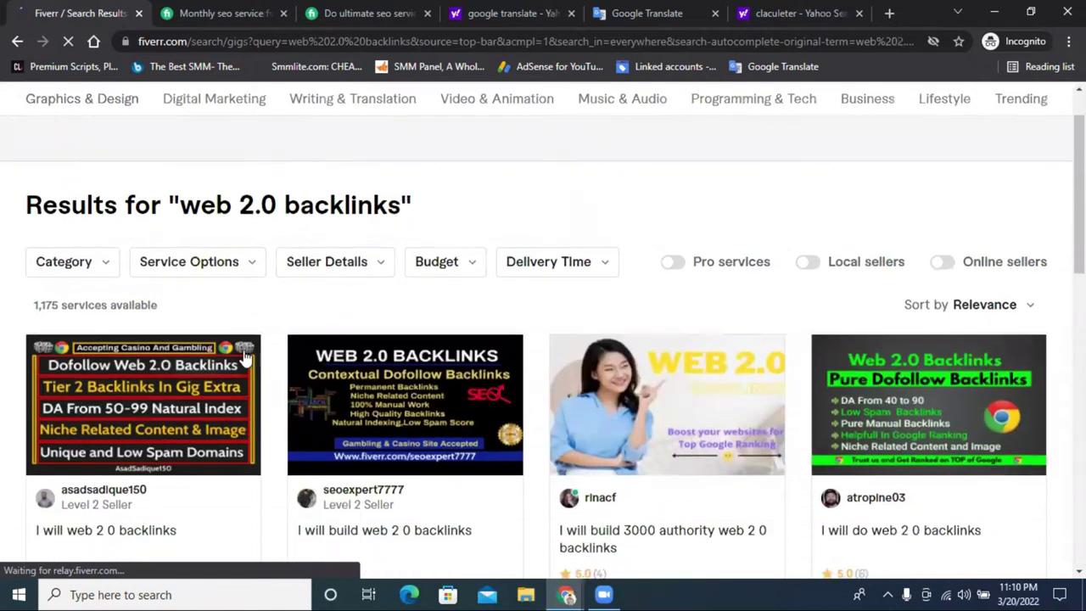
scroll(617, 405, "up", 3)
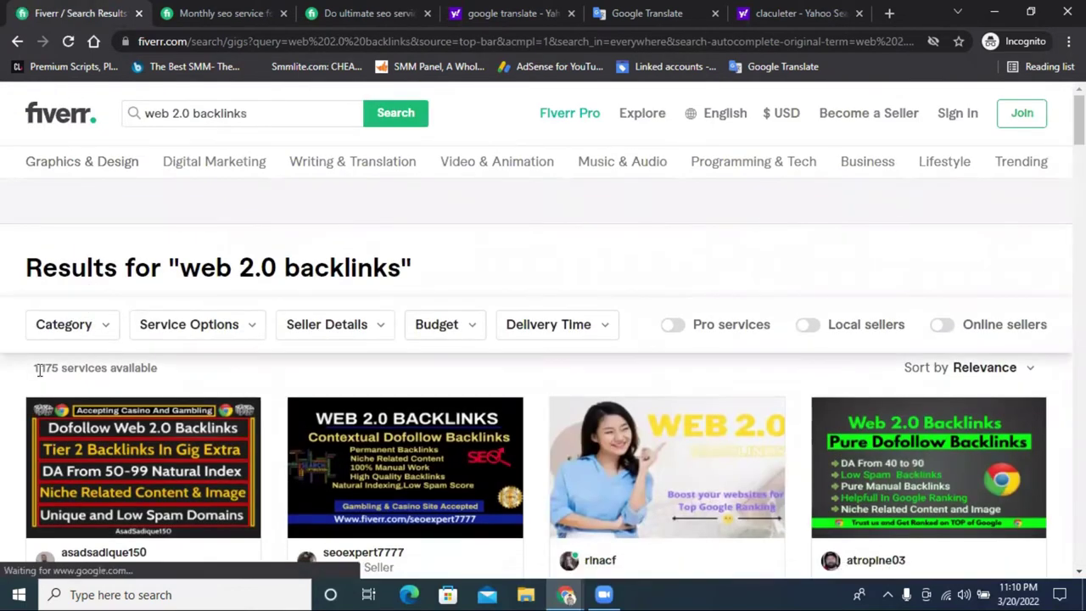
scroll(622, 371, "down", 2)
scroll(622, 371, "down", 5)
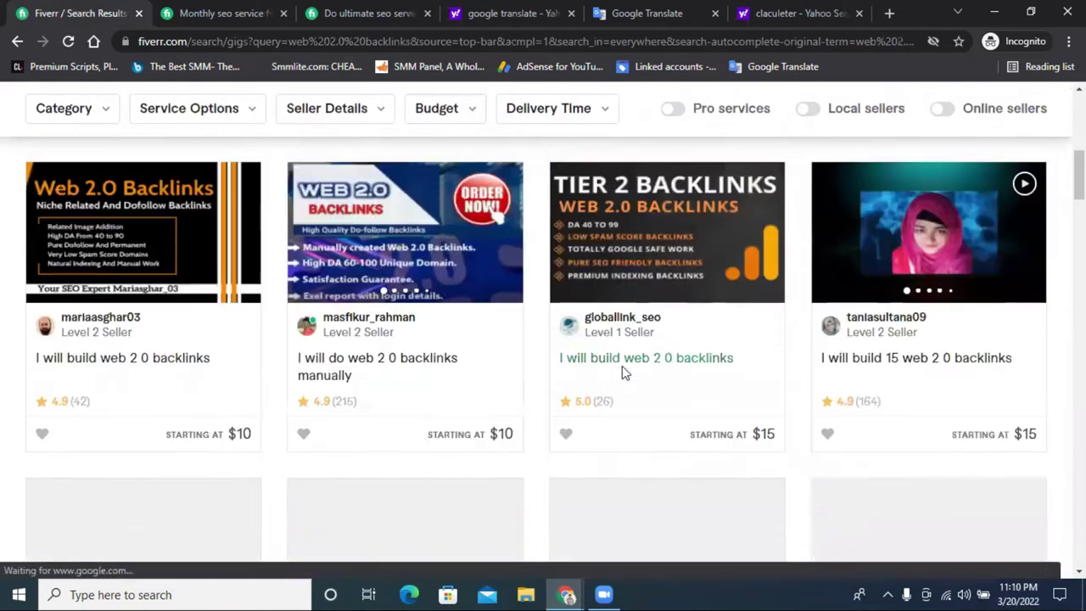
Limit the web 2.0 backlinks results to online sellers, browse their gigs, and return to the previous results page
scroll(622, 371, "up", 7)
left_click(942, 326)
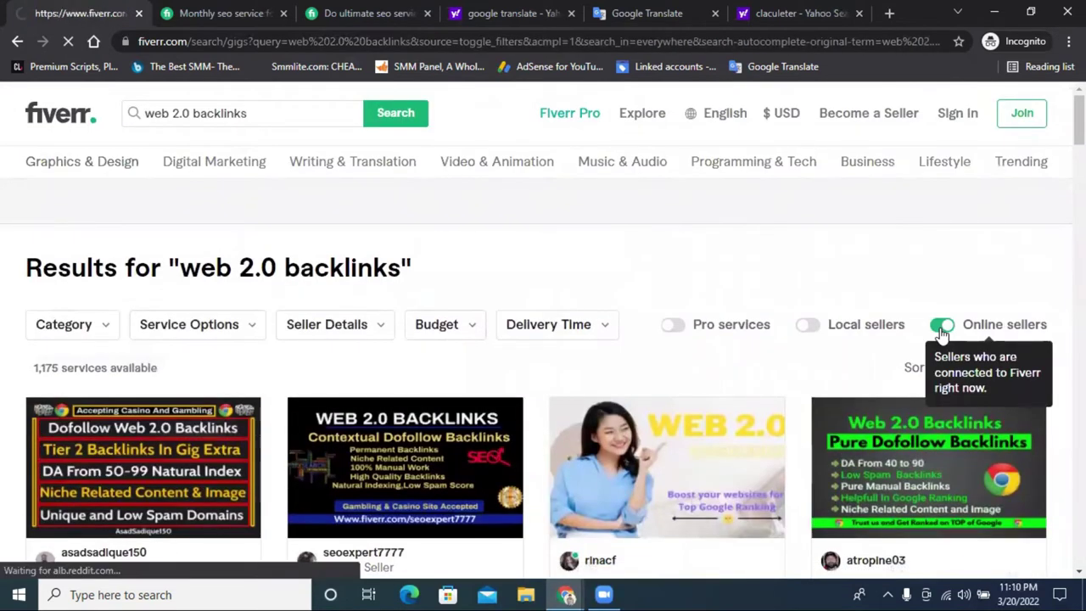
scroll(225, 382, "down", 6)
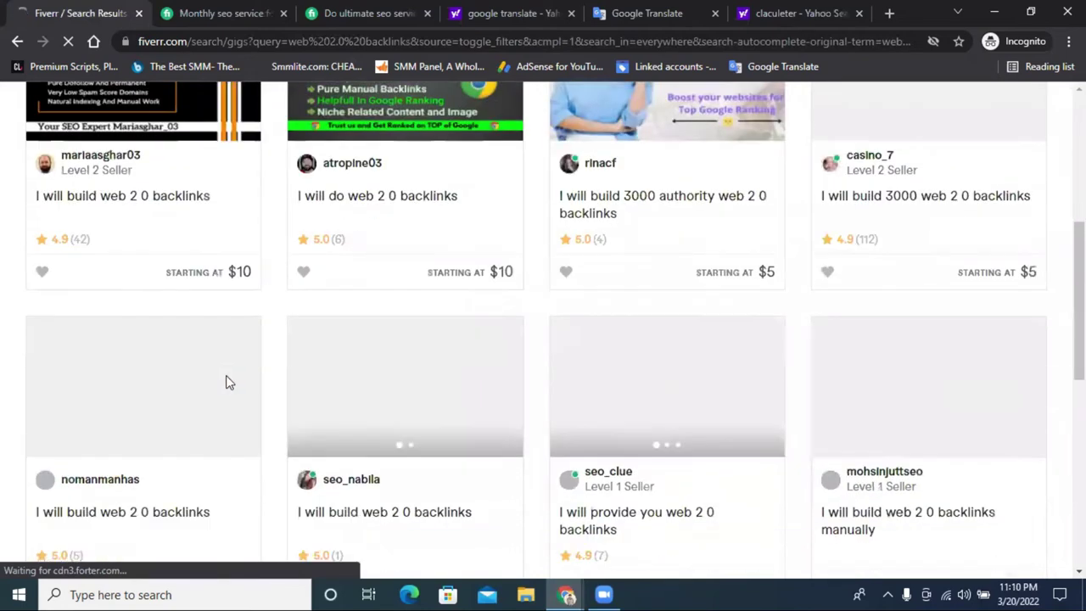
scroll(225, 382, "up", 3)
scroll(226, 386, "up", 1)
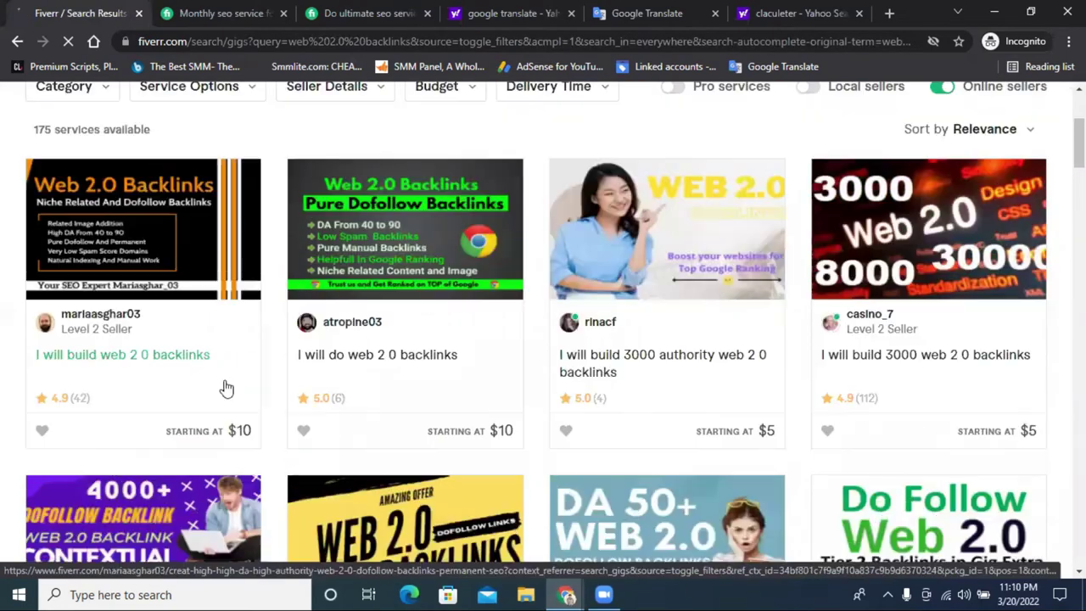
scroll(226, 388, "down", 7)
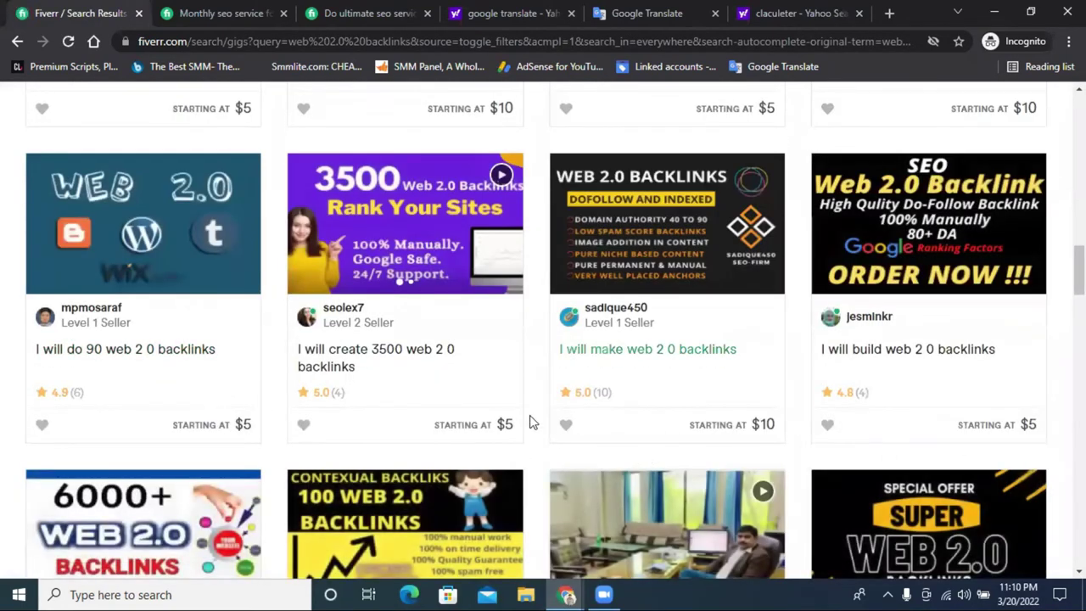
scroll(529, 419, "down", 14)
scroll(272, 238, "up", 7)
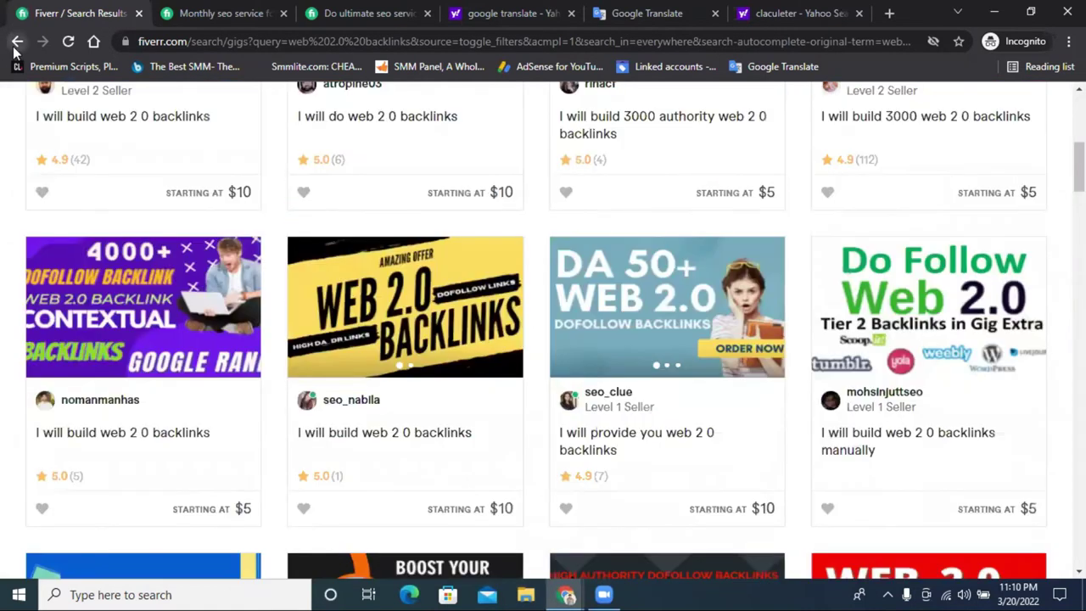
left_click(17, 41)
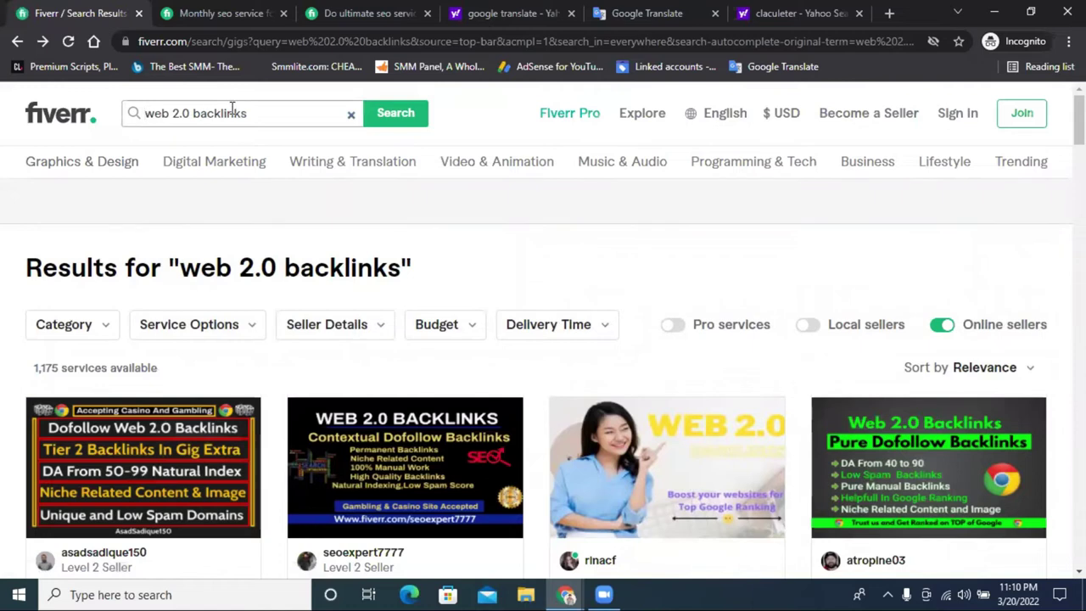
Replace the web 2.0 backlinks query and search for the suggested term "profile backlinks"
triple_click(232, 111)
key("BackSpace")
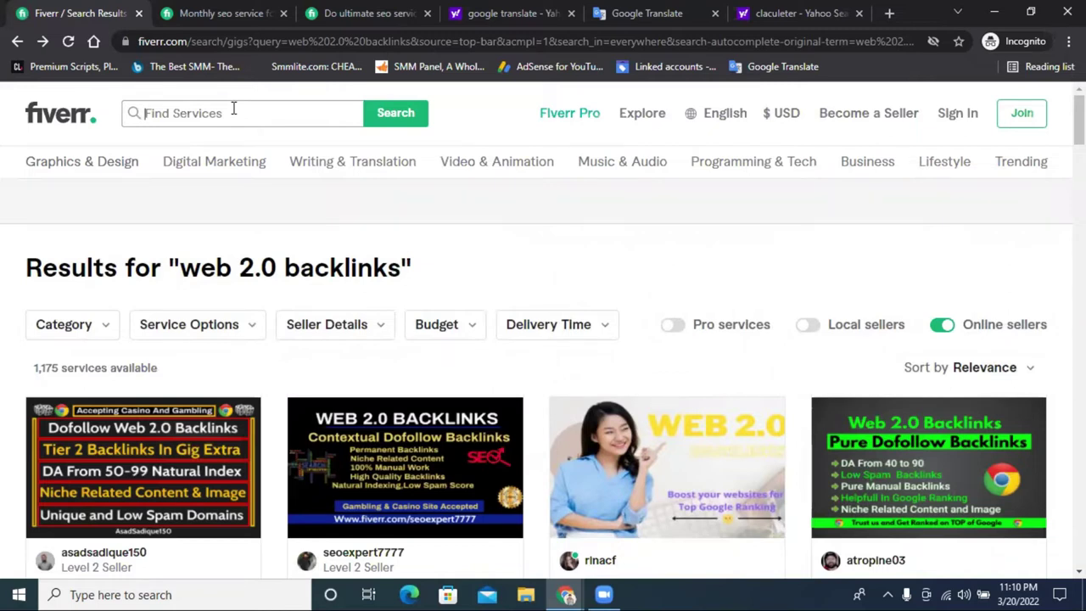
type("profile back")
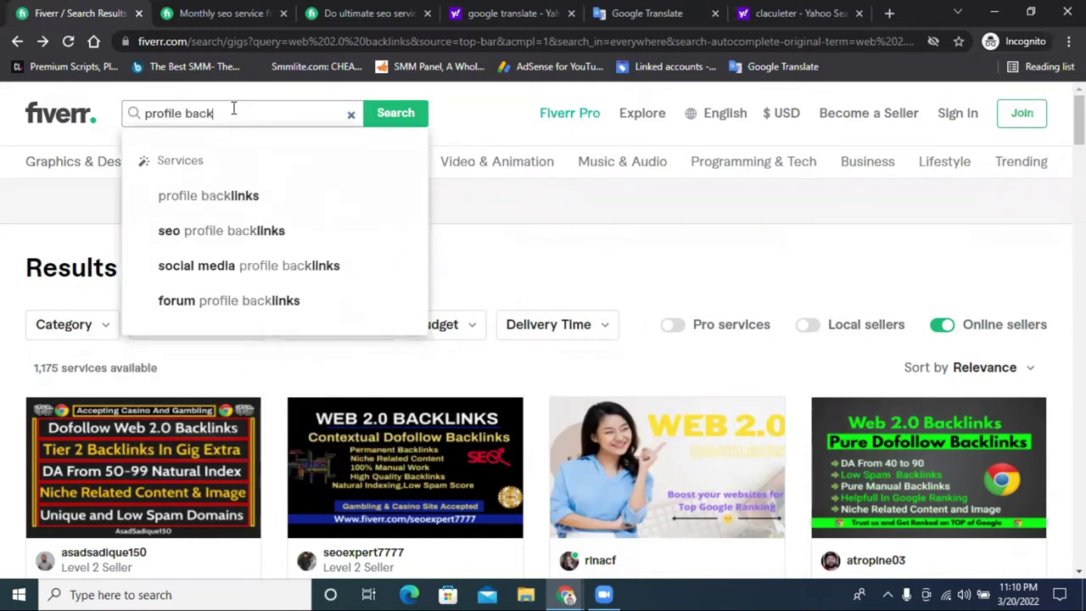
left_click(238, 194)
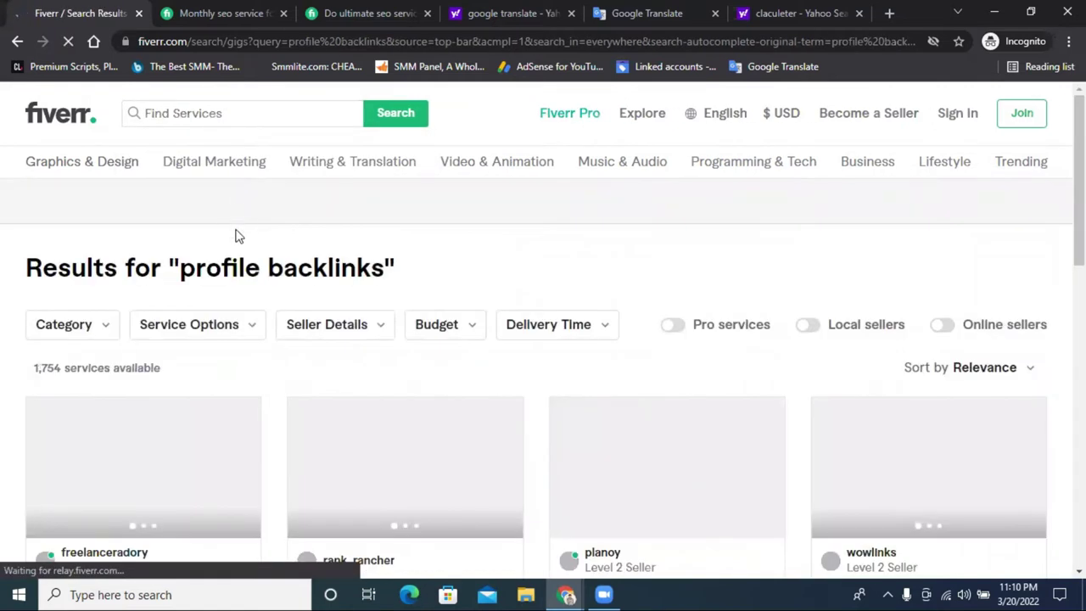
Browse the profile backlinks results and open the gig offering 200 high DA profile backlinks made manually for SEO ranking
scroll(296, 259, "down", 2)
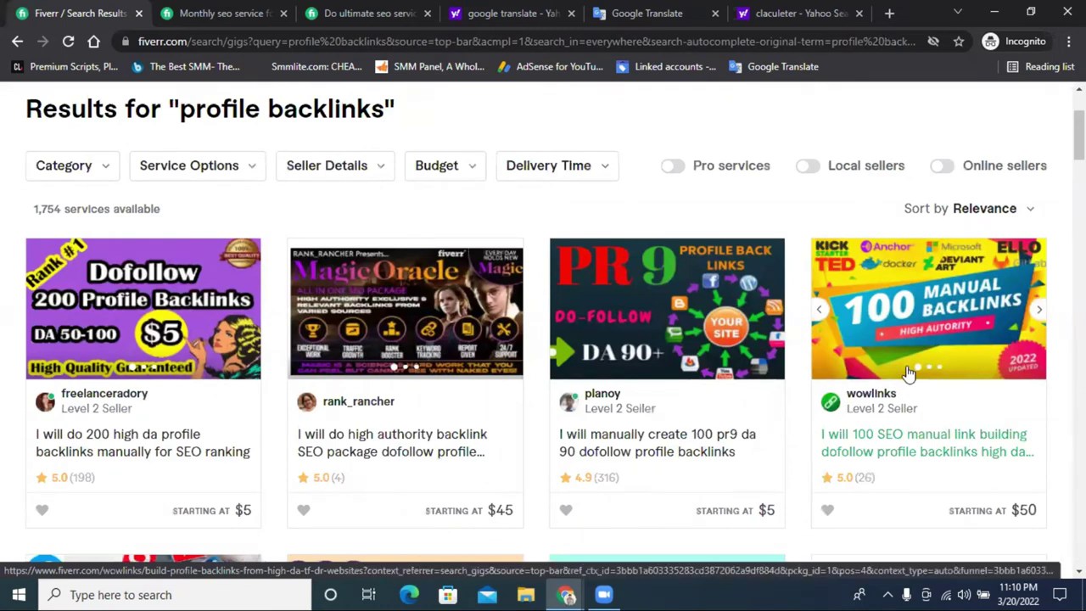
scroll(331, 254, "up", 2)
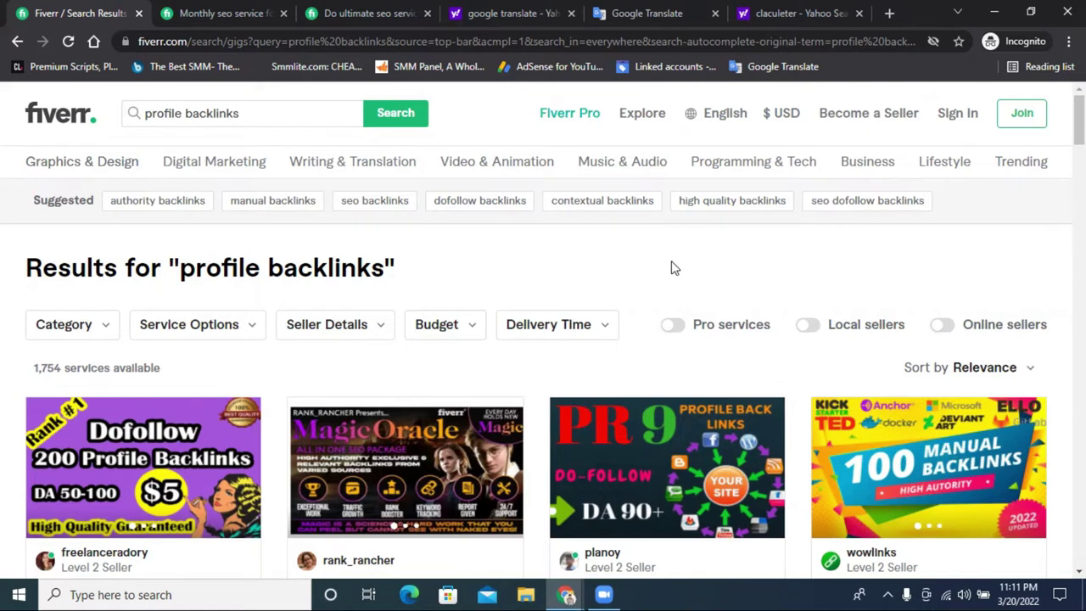
scroll(670, 268, "down", 2)
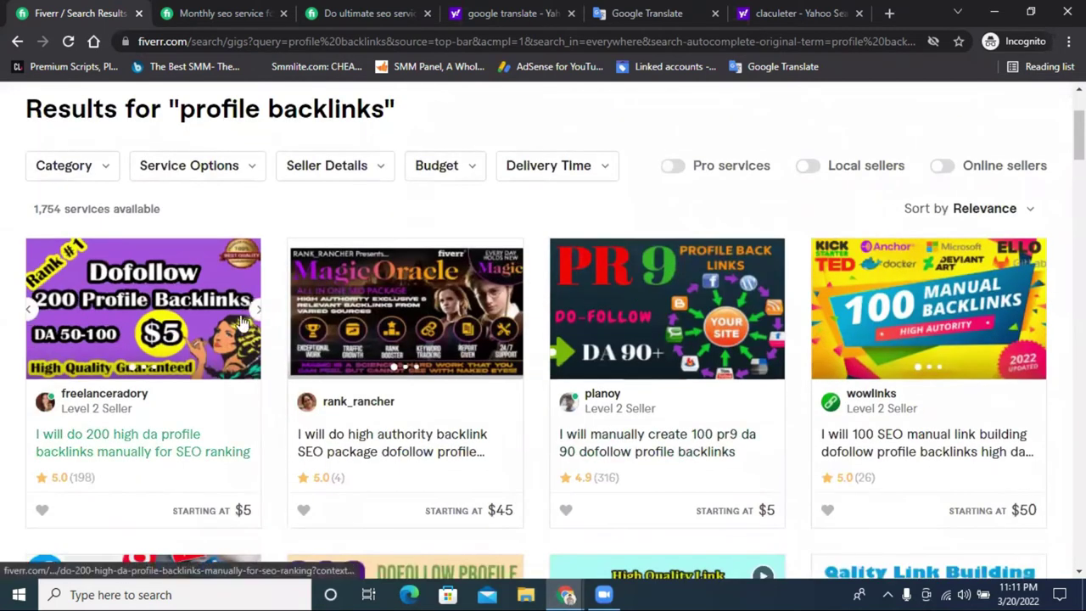
left_click(145, 450)
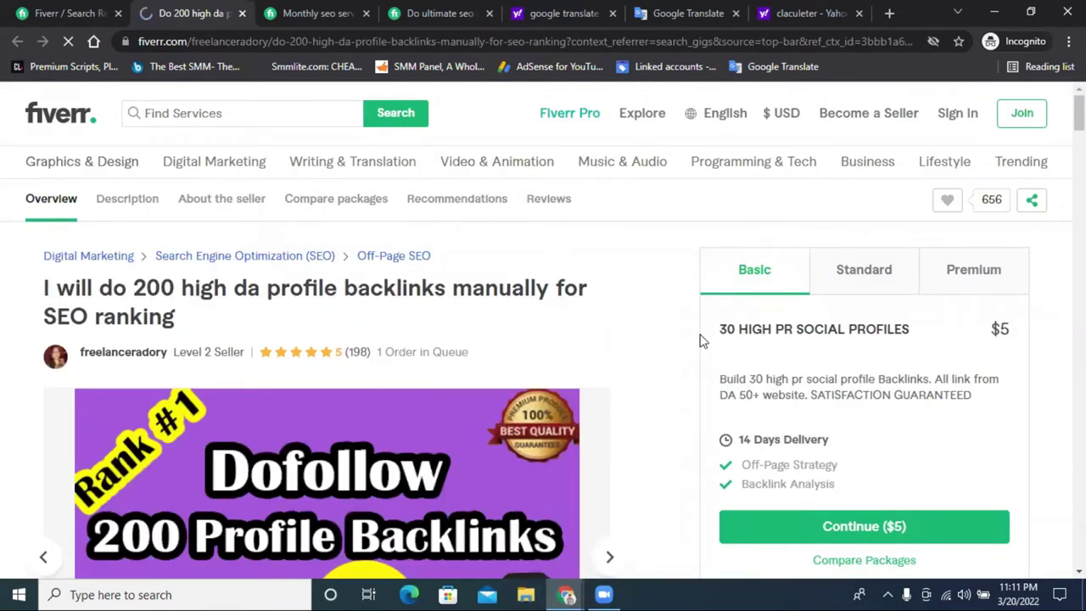
Review the gig's Standard and Premium packages, highlighting the Premium price, and skim the gig description
left_click(862, 274)
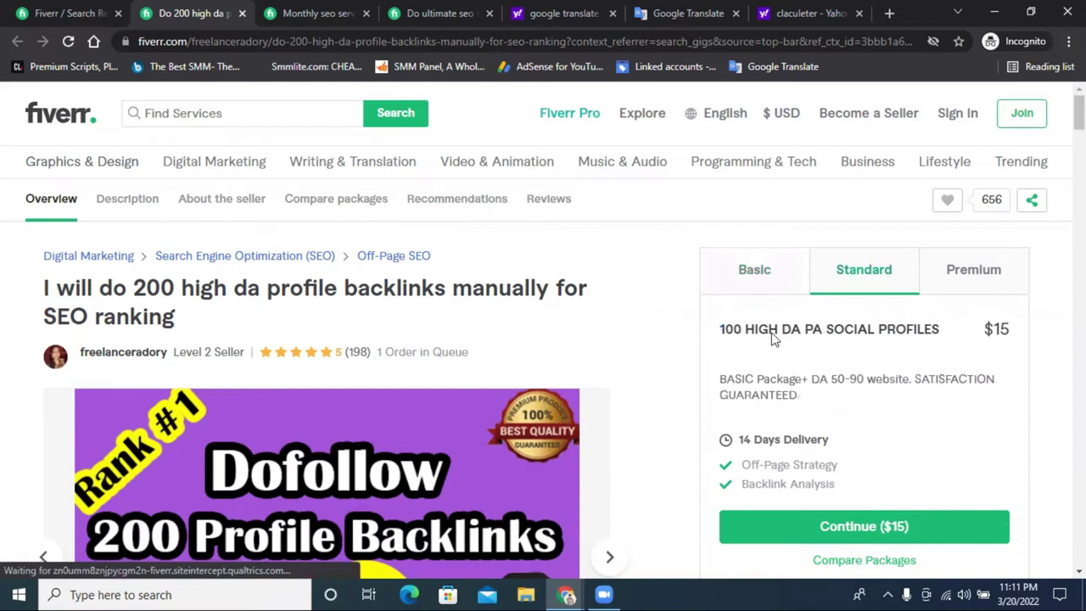
left_click(940, 280)
left_click_drag(1012, 341, 981, 331)
scroll(76, 373, "down", 2)
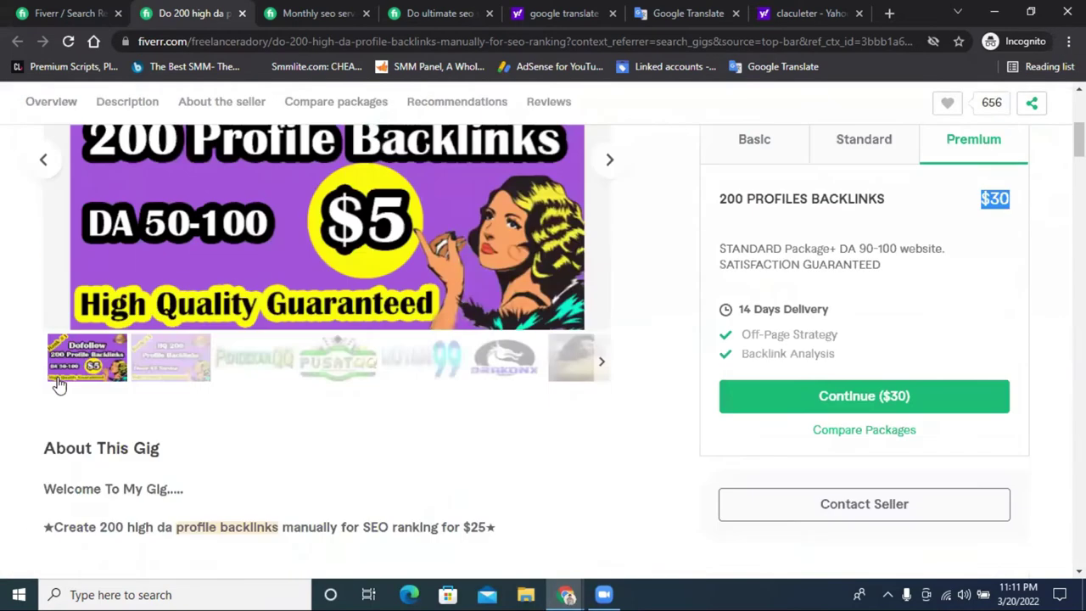
scroll(59, 386, "down", 5)
Return to the search results, open the 100 SEO manual link building gig, and highlight its Ultimate package's backlink description
left_click(72, 13)
scroll(808, 316, "down", 1)
scroll(808, 317, "up", 2)
left_click(903, 455)
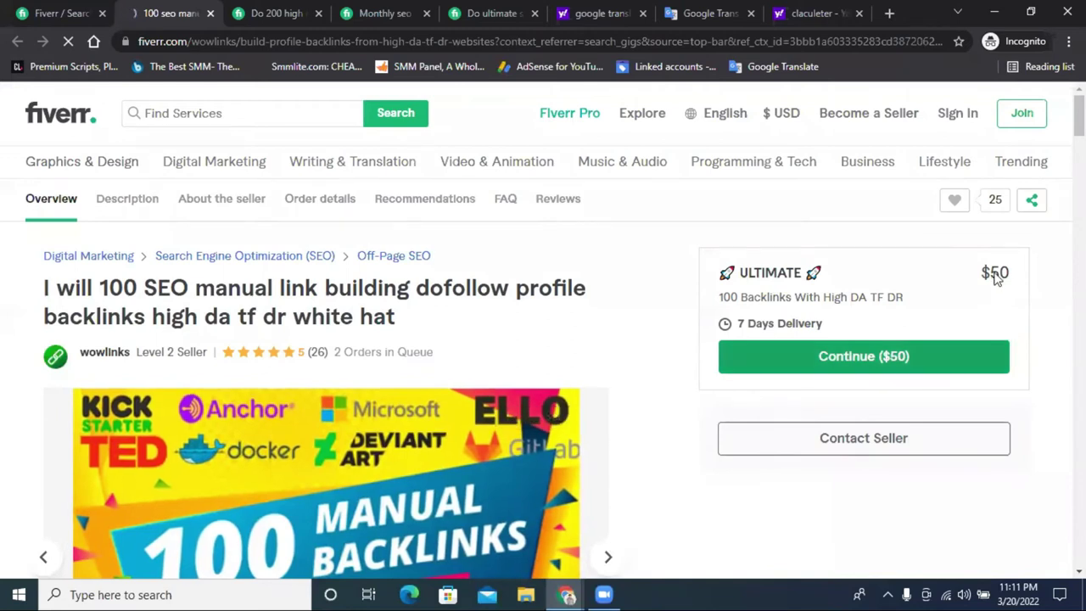
left_click_drag(709, 297, 898, 299)
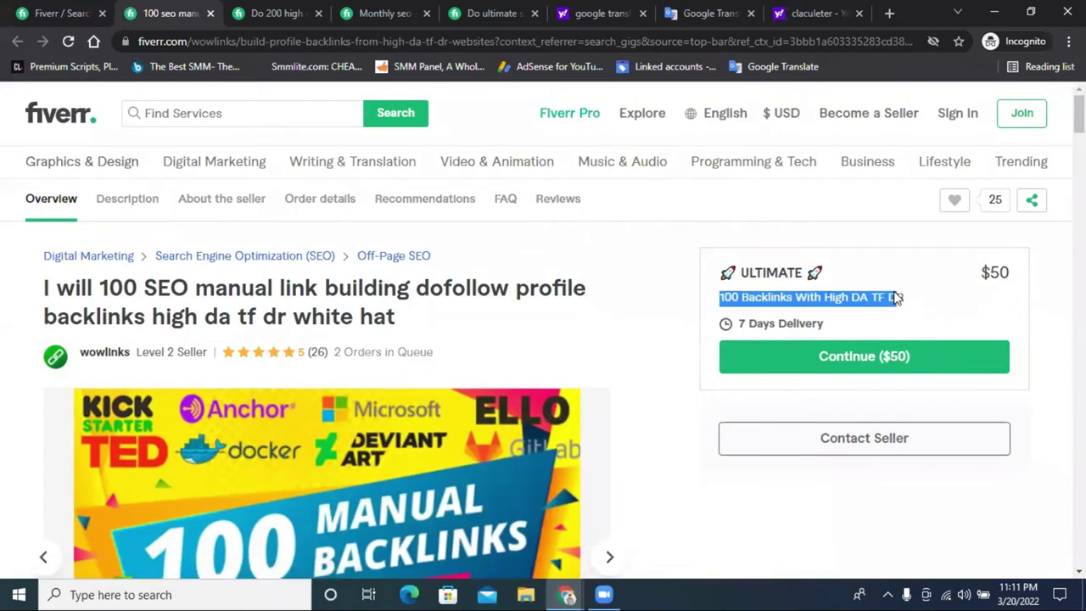
triple_click(875, 299)
Examine the manual link building gig's description and the seller's profile details, finishing back at the gig overview
scroll(310, 322, "down", 1)
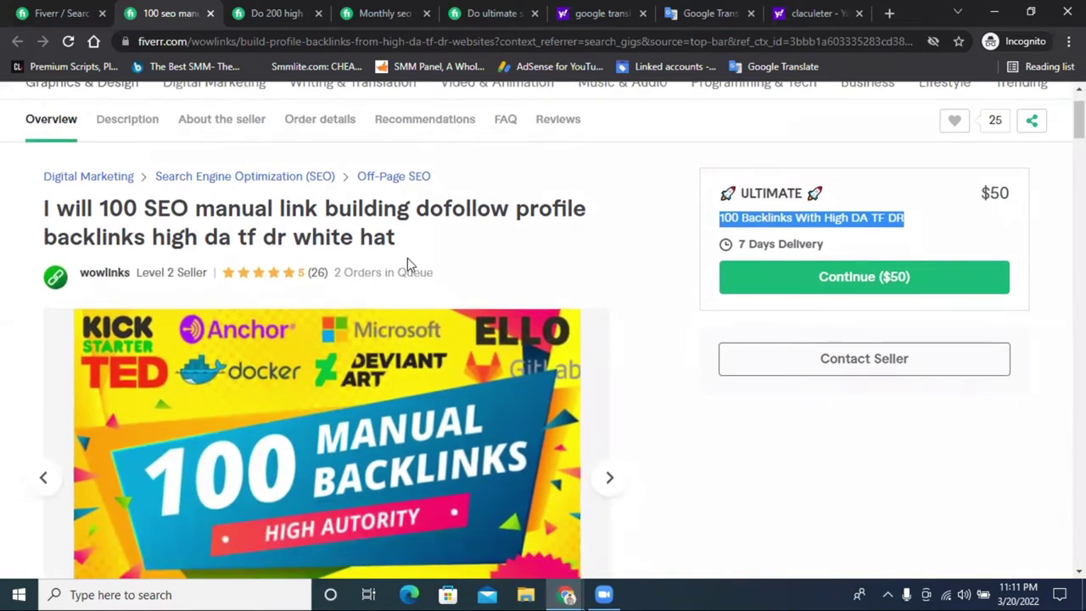
scroll(407, 298, "down", 12)
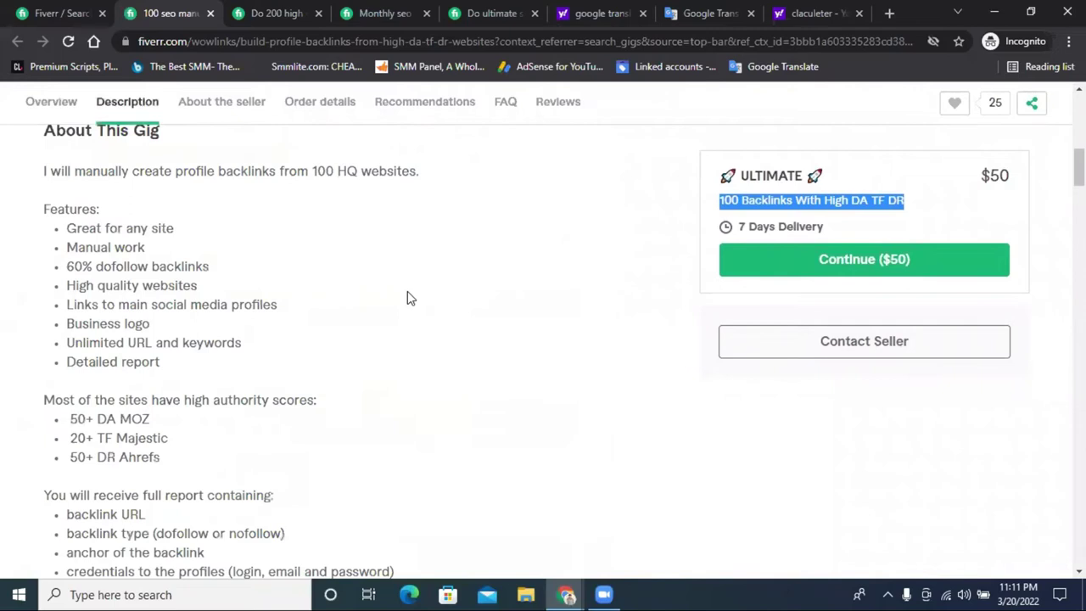
scroll(407, 299, "down", 9)
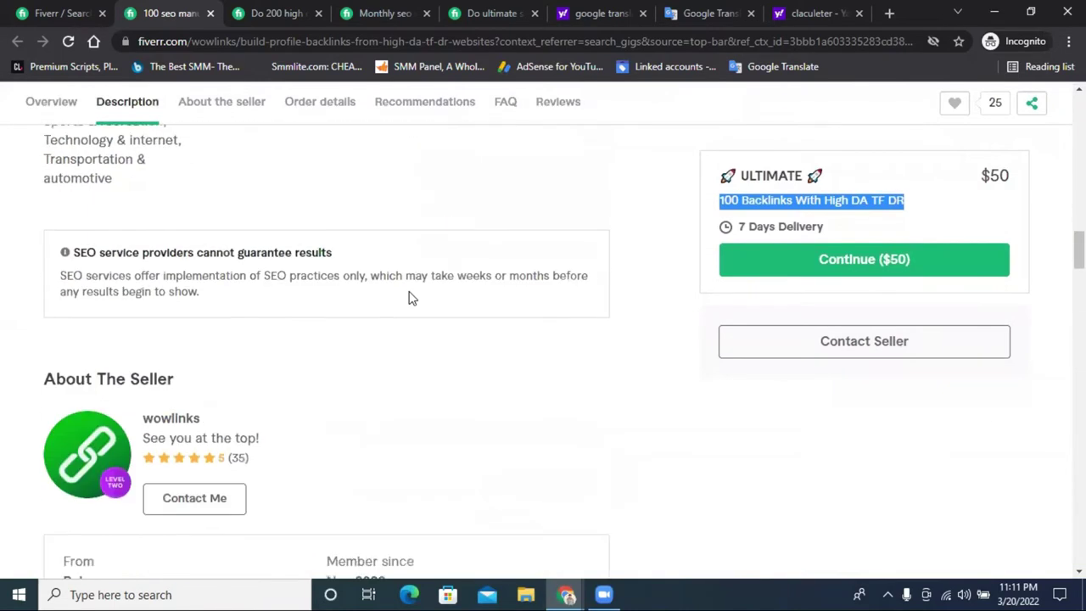
scroll(411, 297, "down", 3)
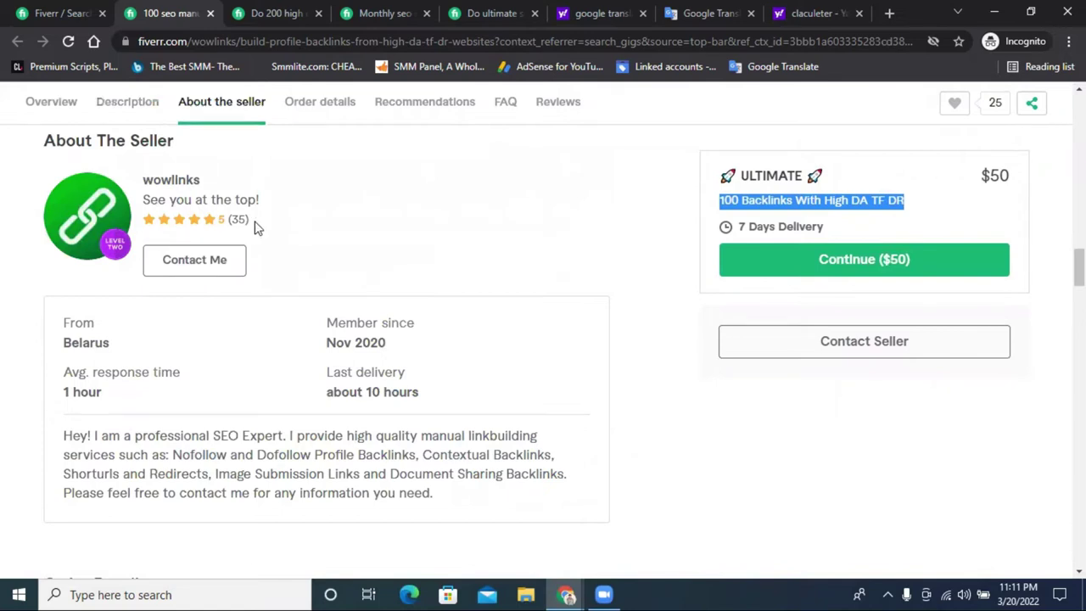
scroll(526, 271, "up", 15)
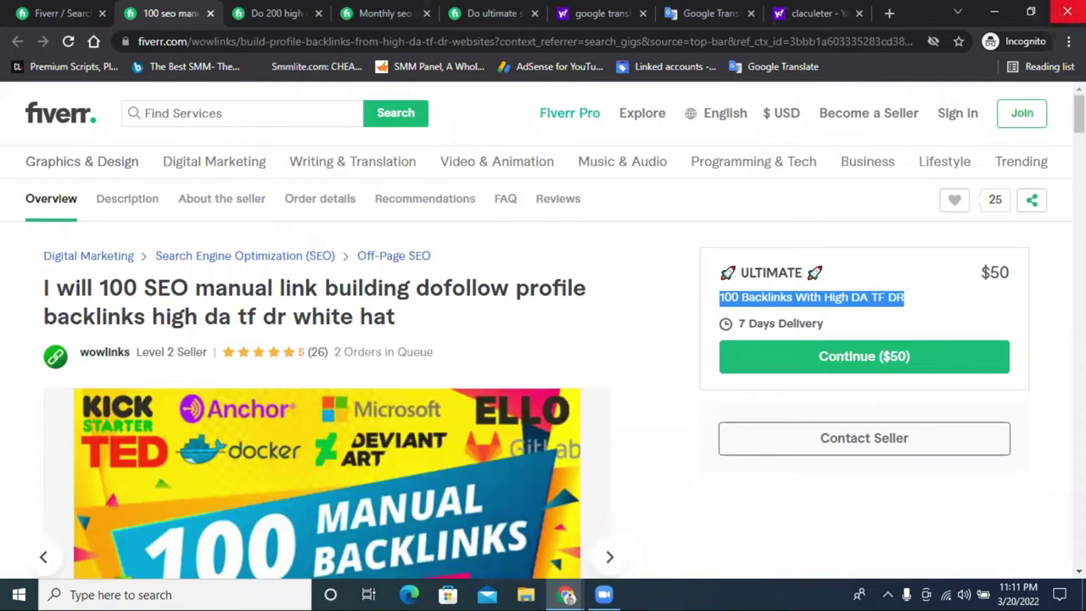
Close the Fiverr browser window and switch to the Copy of BOOKMARKING SITE spreadsheet in the other Chrome window
left_click(1061, 11)
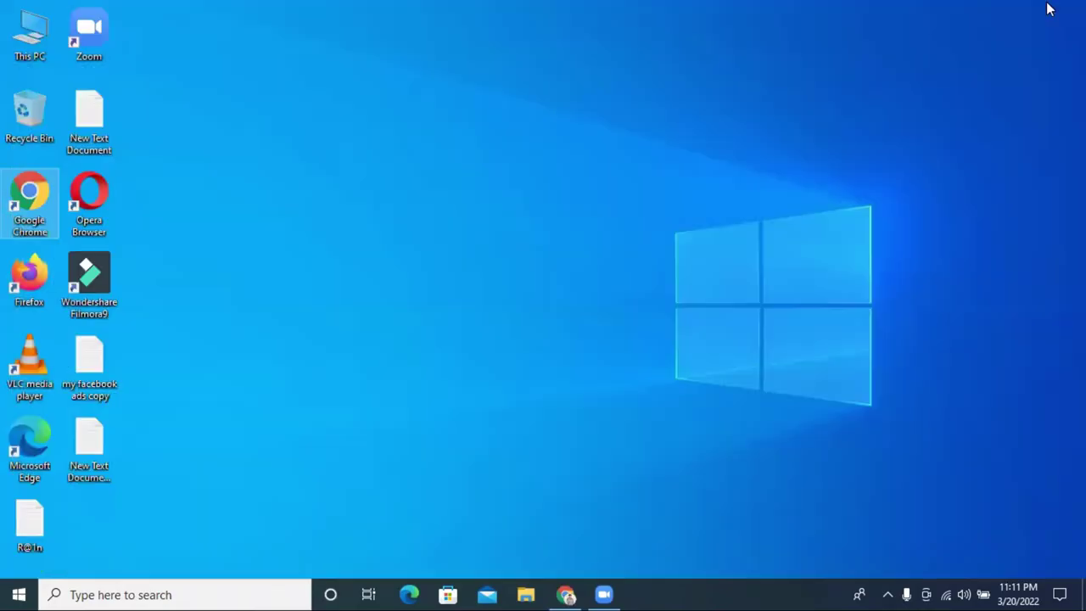
left_click(573, 594)
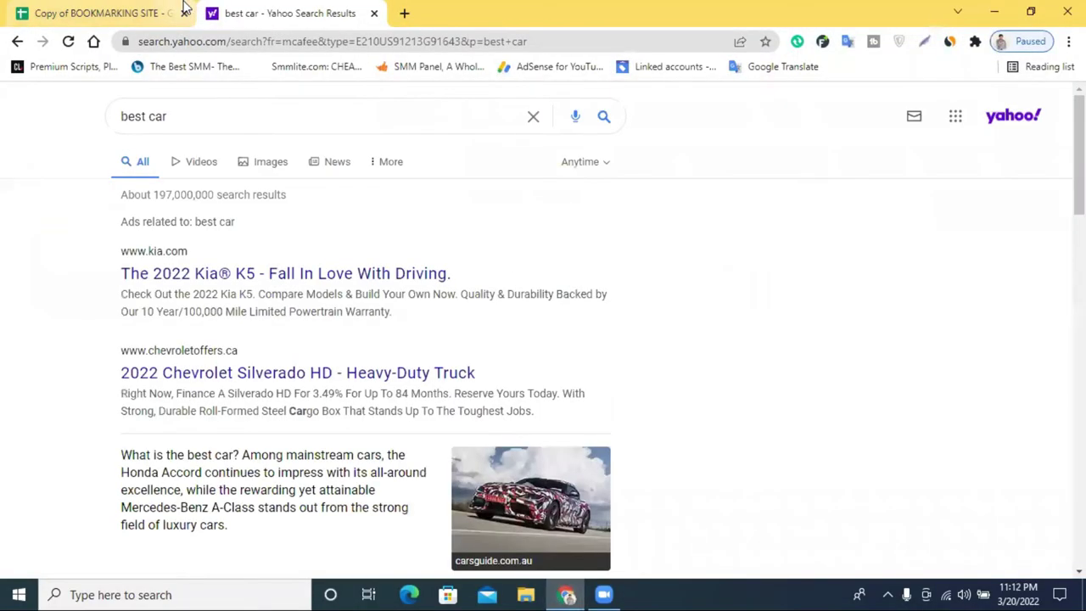
left_click(142, 10)
left_click(359, 9)
left_click(145, 10)
left_click(599, 258)
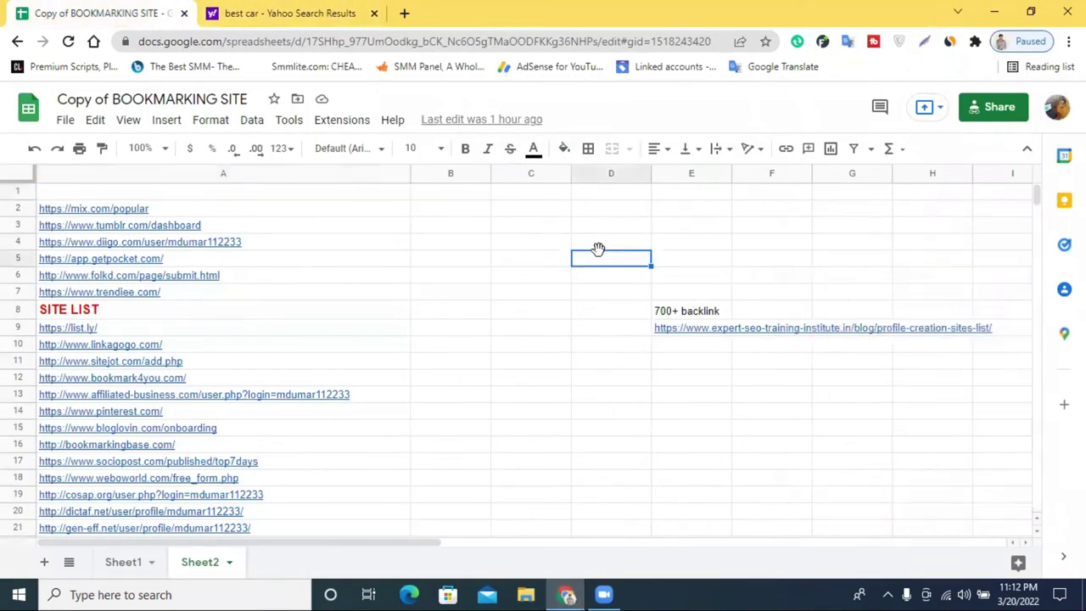
Look through the bookmarking site links in column A of Sheet2, down to row 318 and back to the start
scroll(150, 246, "down", 15)
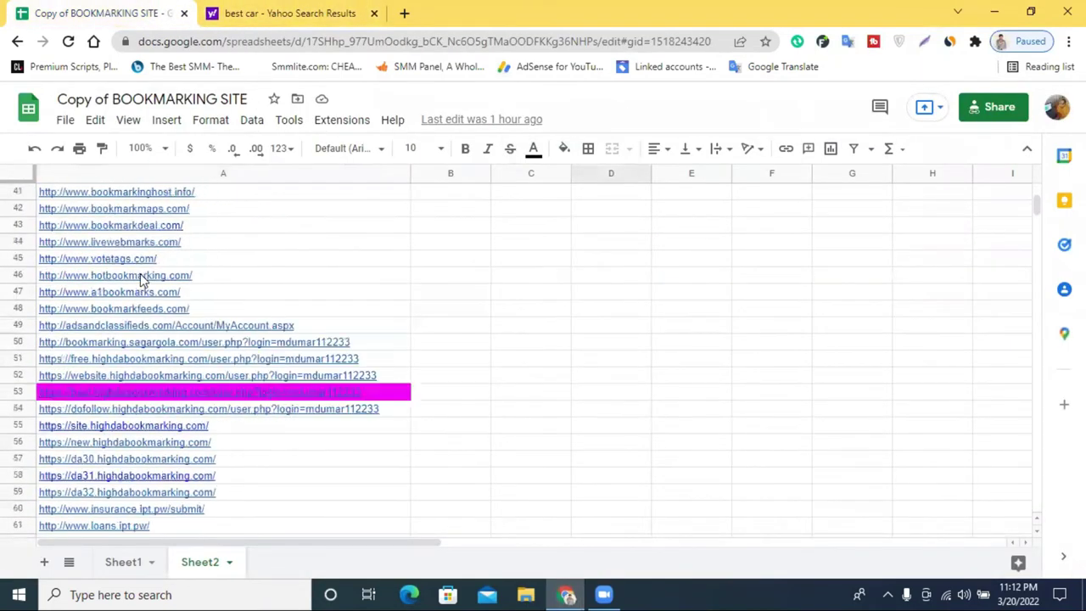
scroll(142, 291, "down", 20)
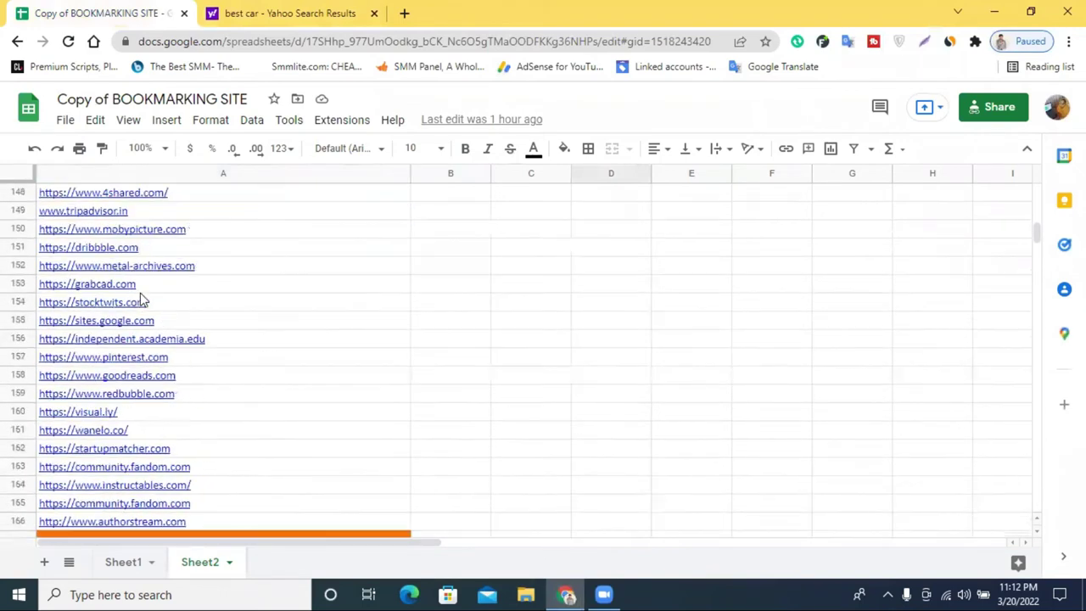
scroll(140, 293, "down", 20)
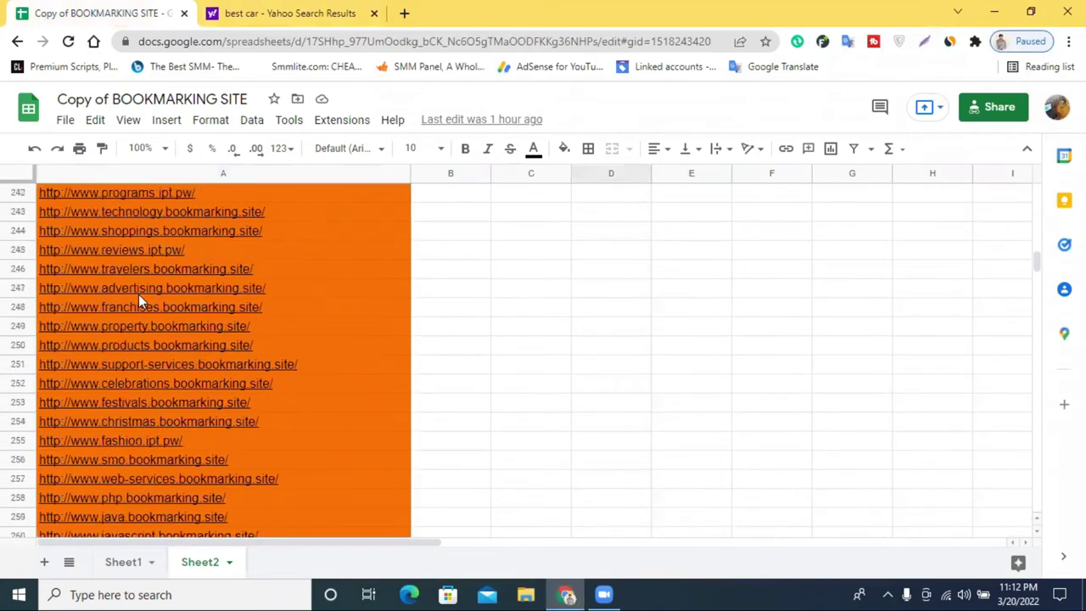
scroll(343, 396, "down", 10)
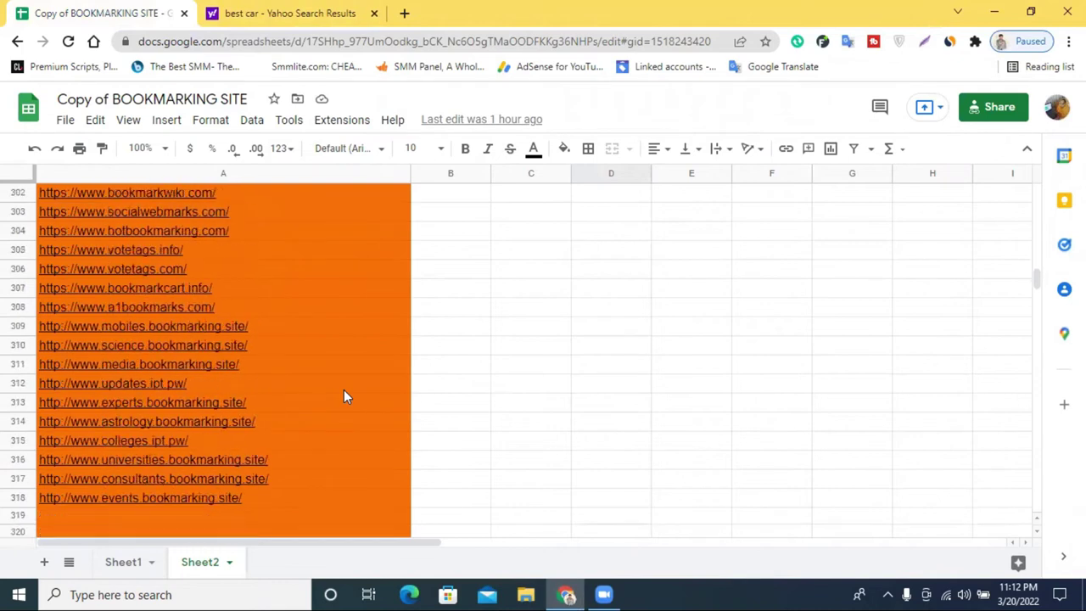
scroll(344, 396, "up", 1)
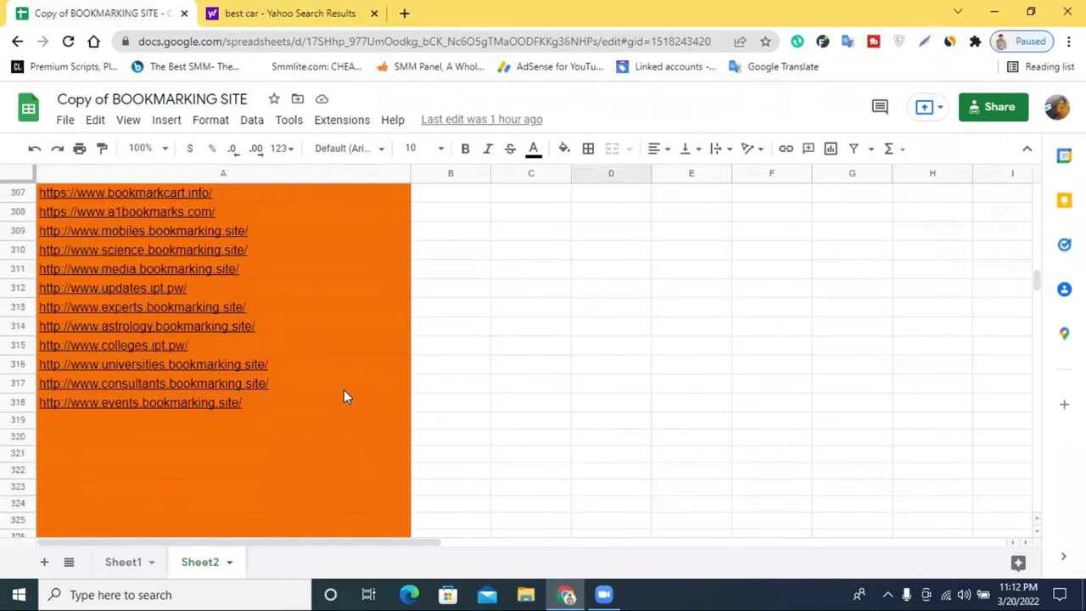
scroll(344, 395, "up", 3)
scroll(305, 392, "down", 2)
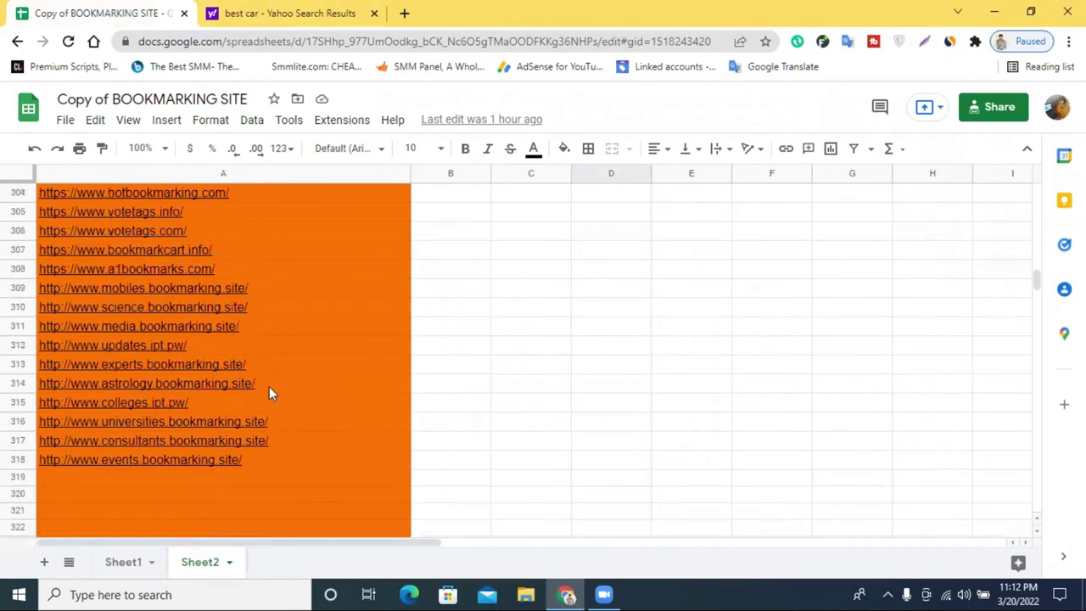
left_click(40, 460)
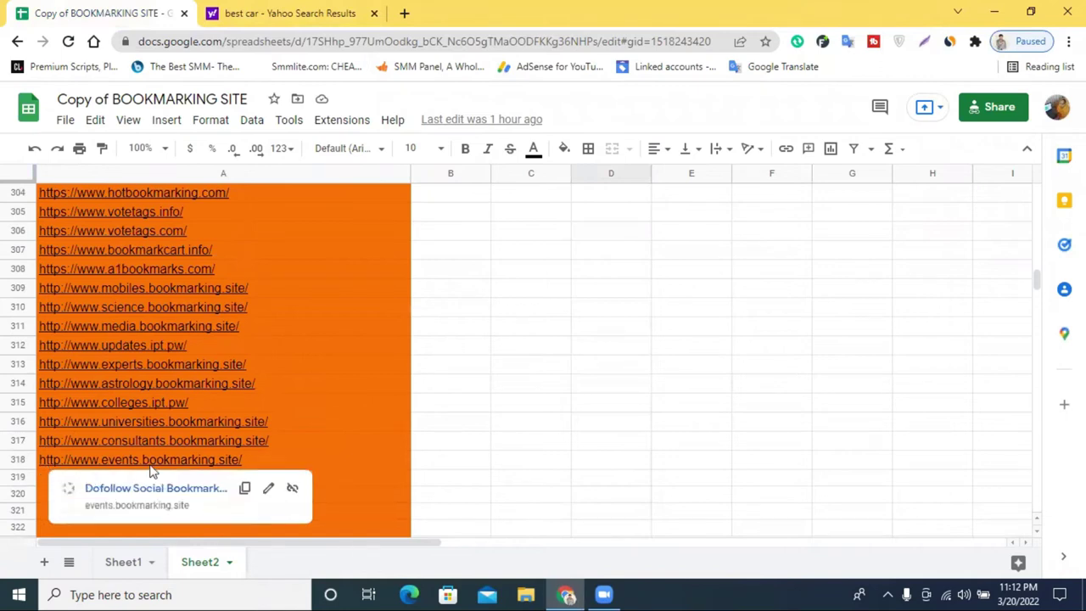
scroll(386, 490, "up", 20)
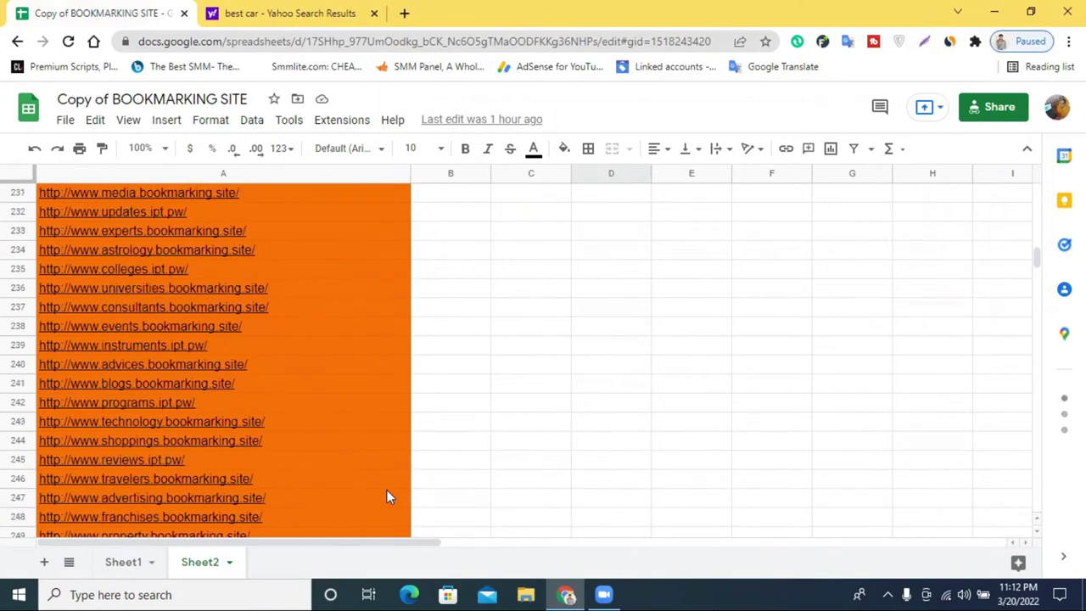
scroll(386, 498, "up", 18)
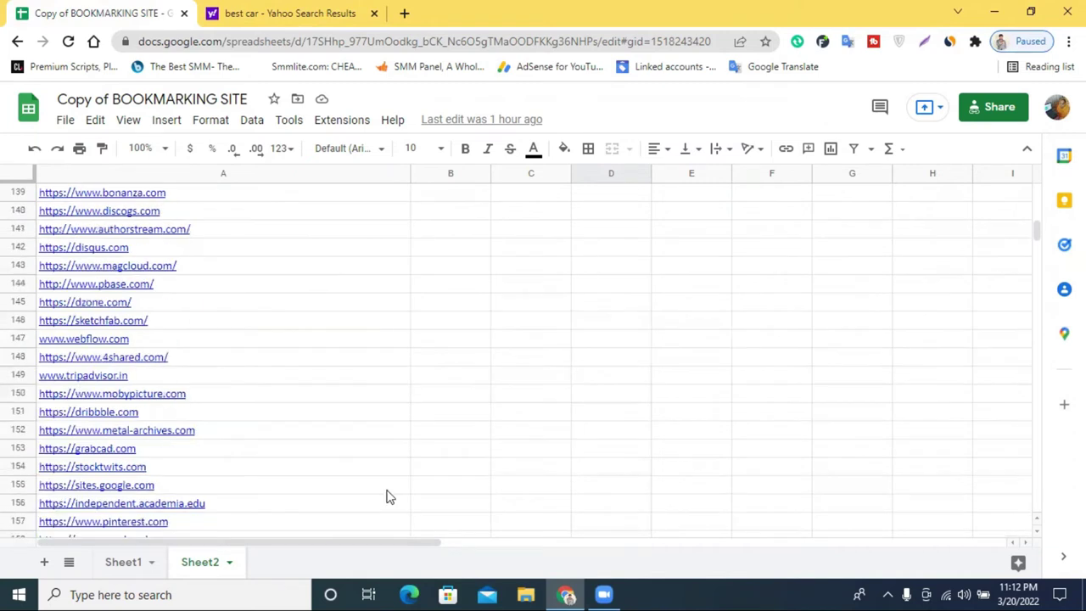
scroll(386, 497, "up", 13)
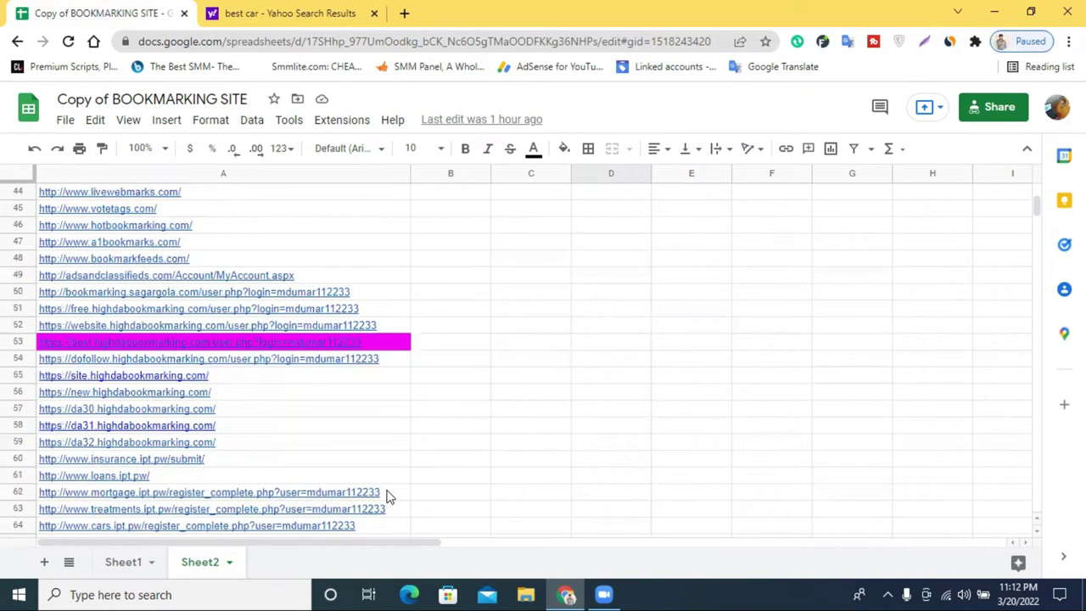
scroll(386, 497, "down", 3)
scroll(386, 497, "up", 12)
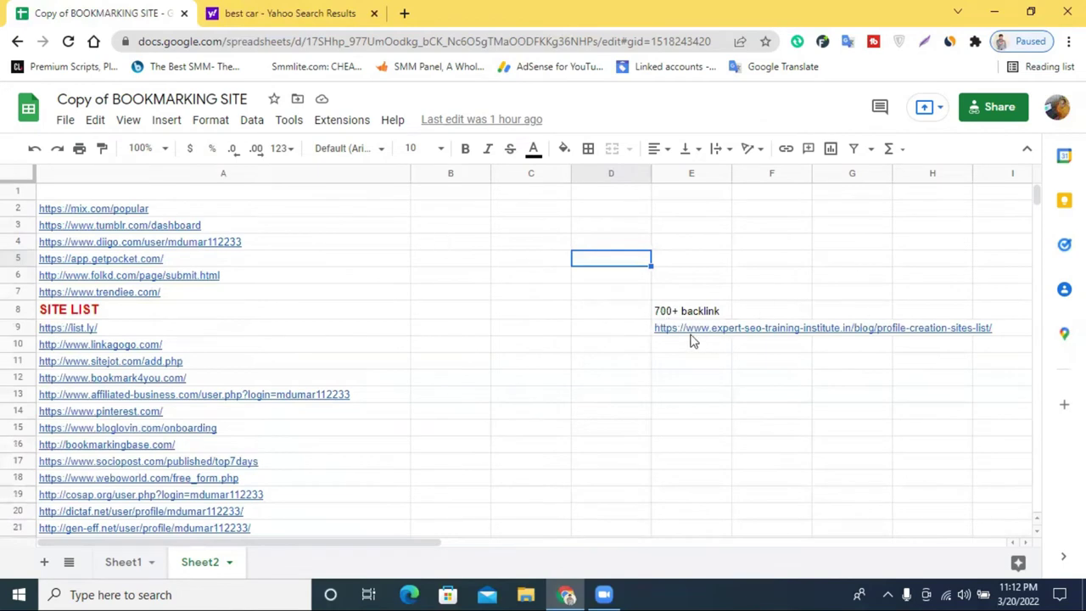
Open the profile creation sites link under "700+ backlink" in cell E9 and close the "best car" Yahoo search page
mouse_move(701, 346)
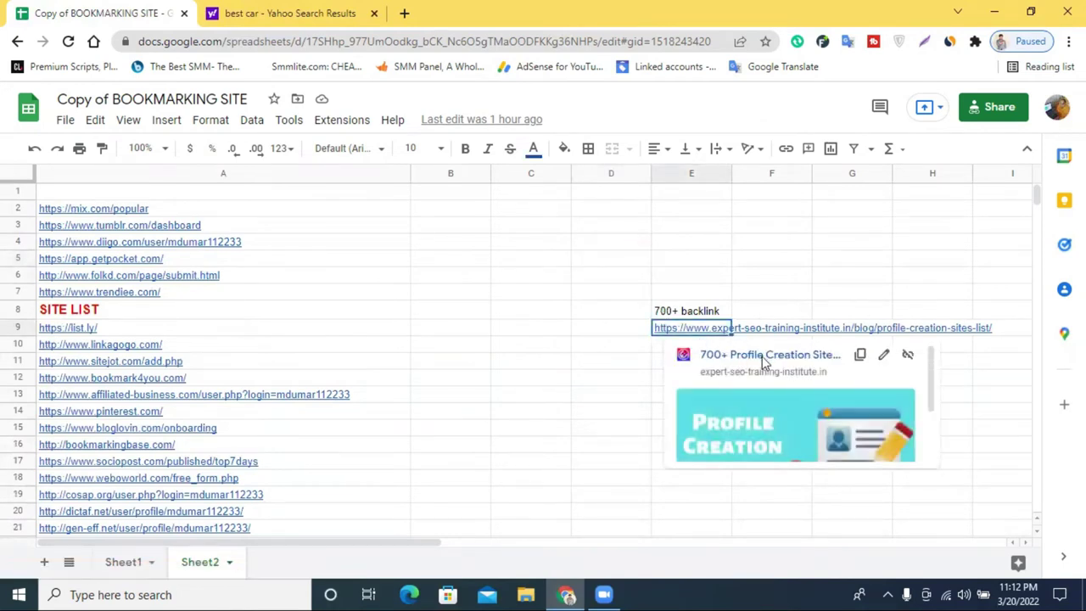
left_click(739, 357)
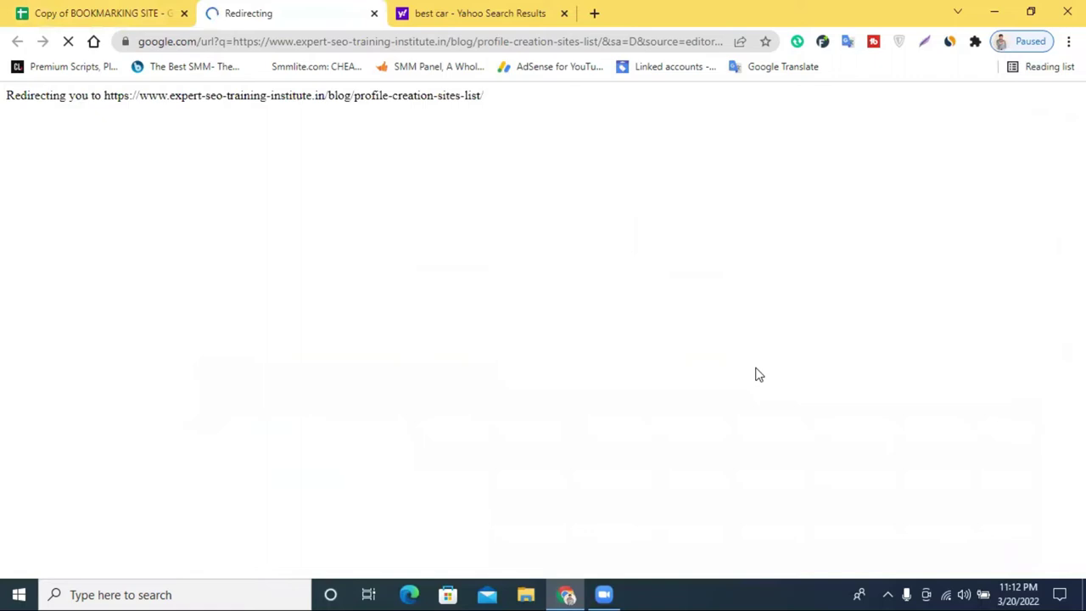
left_click(505, 13)
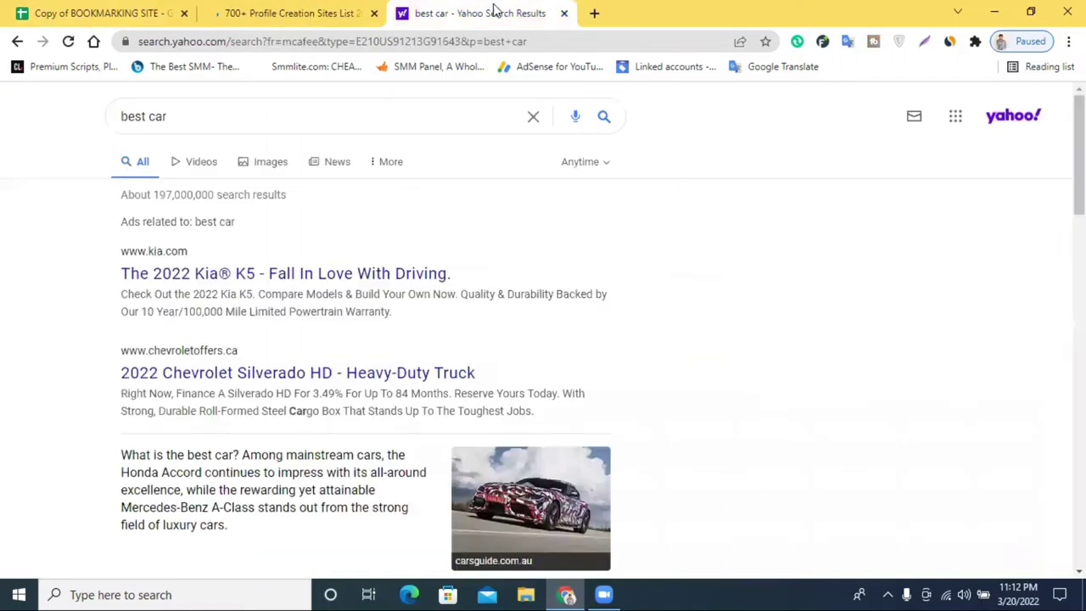
left_click(564, 14)
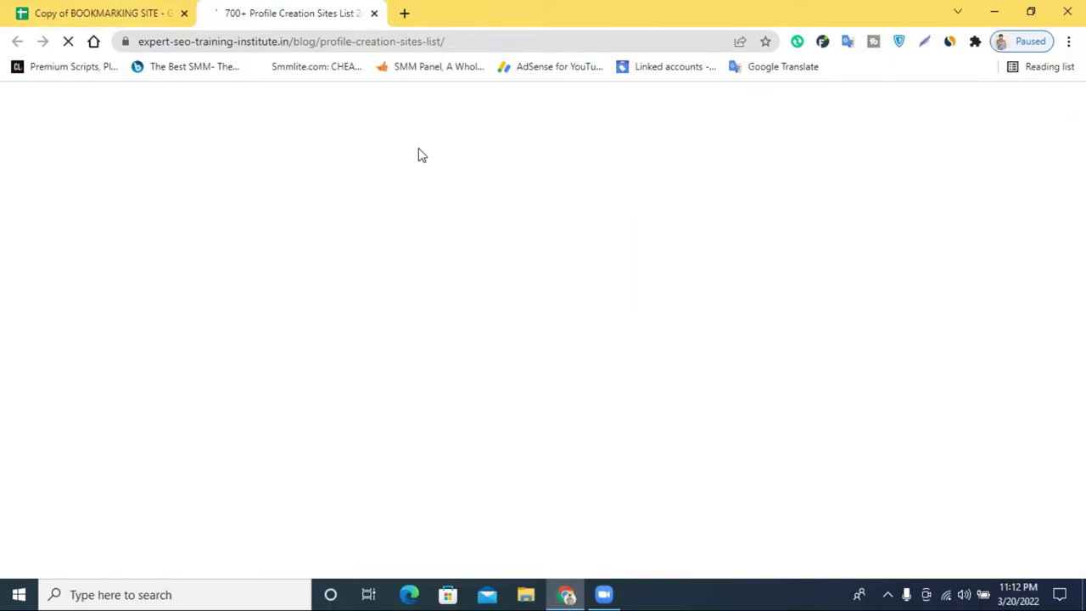
Examine the websites and link types on the first page of the profile creation sites list
scroll(448, 261, "down", 5)
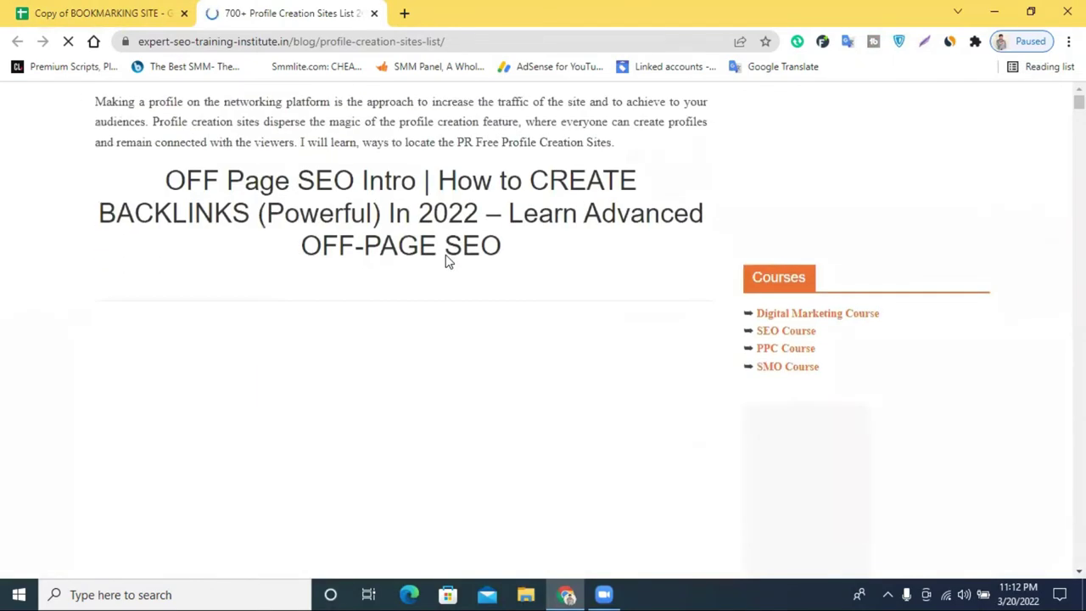
scroll(446, 256, "down", 15)
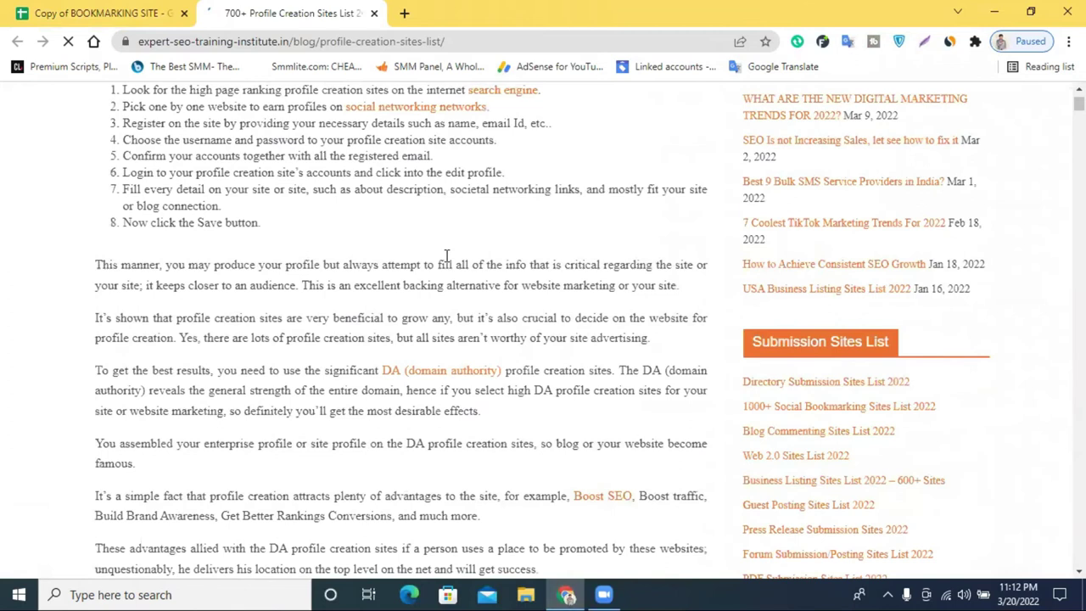
scroll(446, 255, "down", 10)
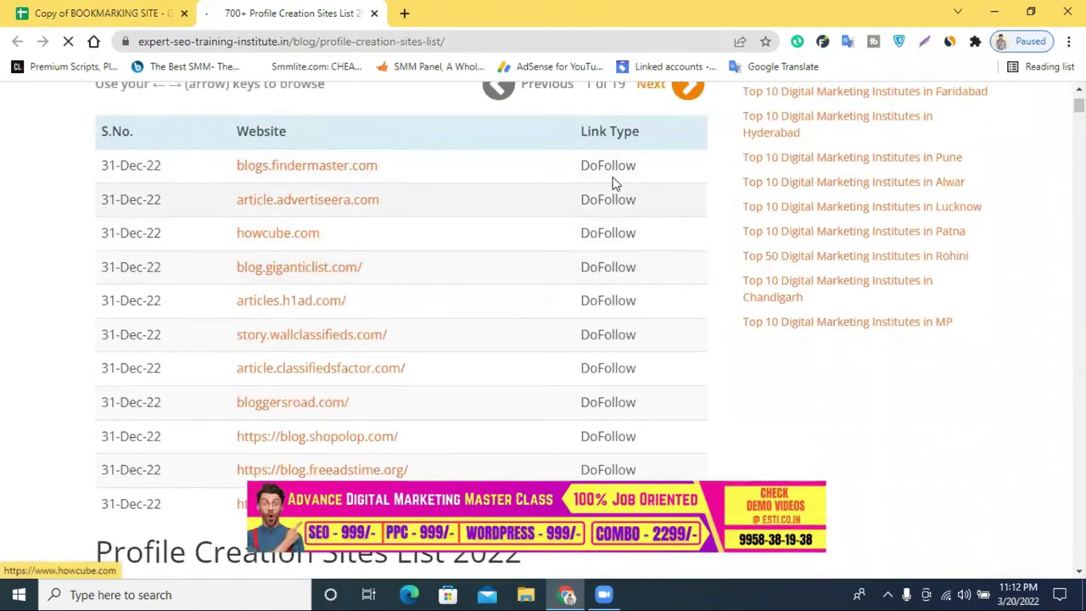
scroll(267, 253, "down", 15)
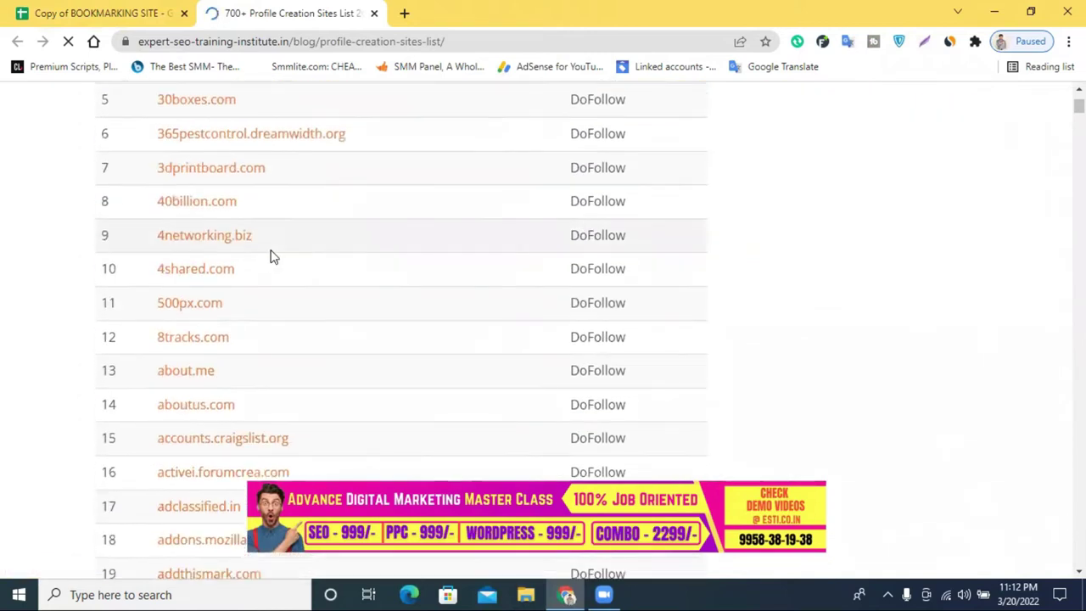
scroll(272, 256, "down", 9)
scroll(305, 266, "up", 5)
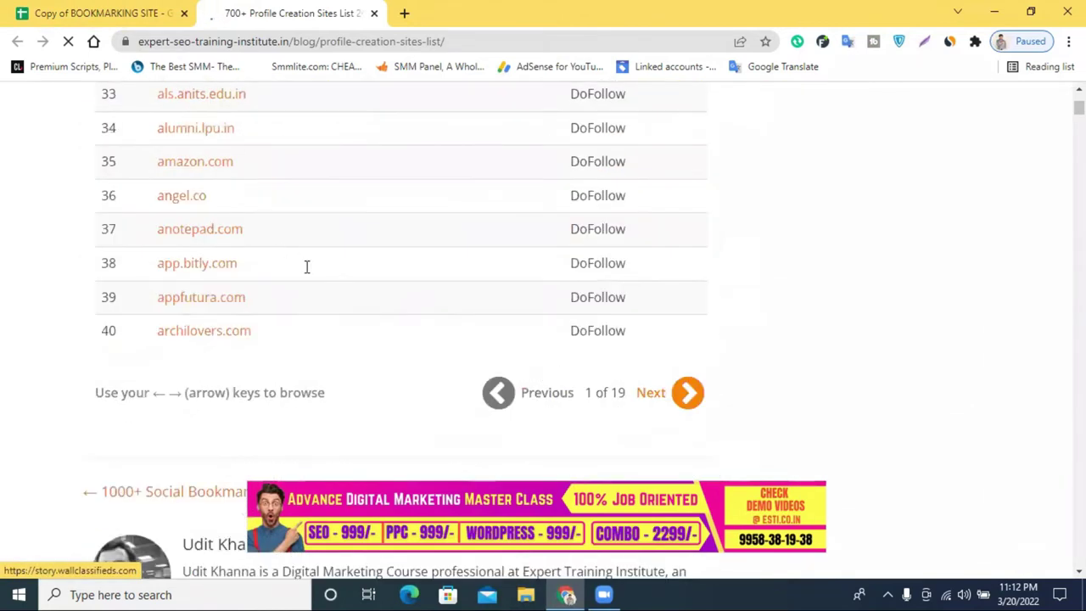
Go to page 2 of the profile creation sites list, examine its websites, and close the article
left_click(684, 391)
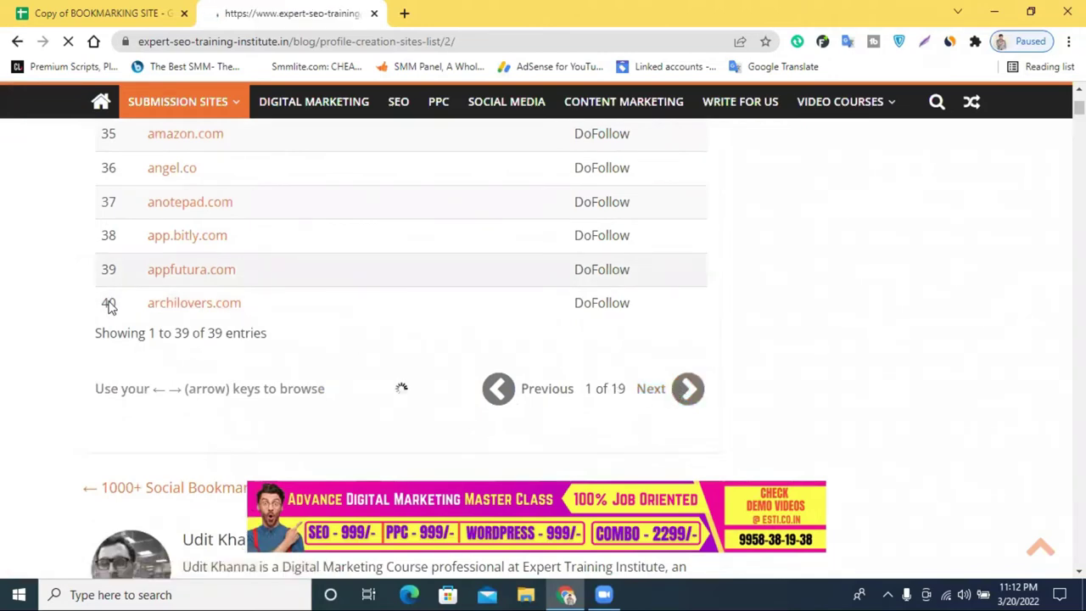
scroll(486, 358, "down", 20)
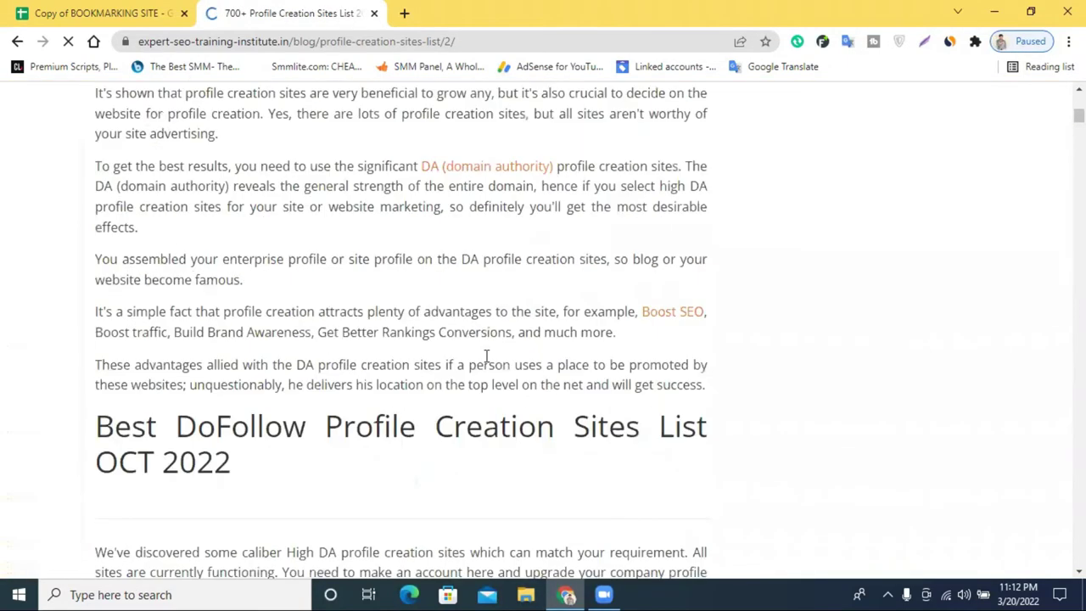
scroll(486, 358, "down", 20)
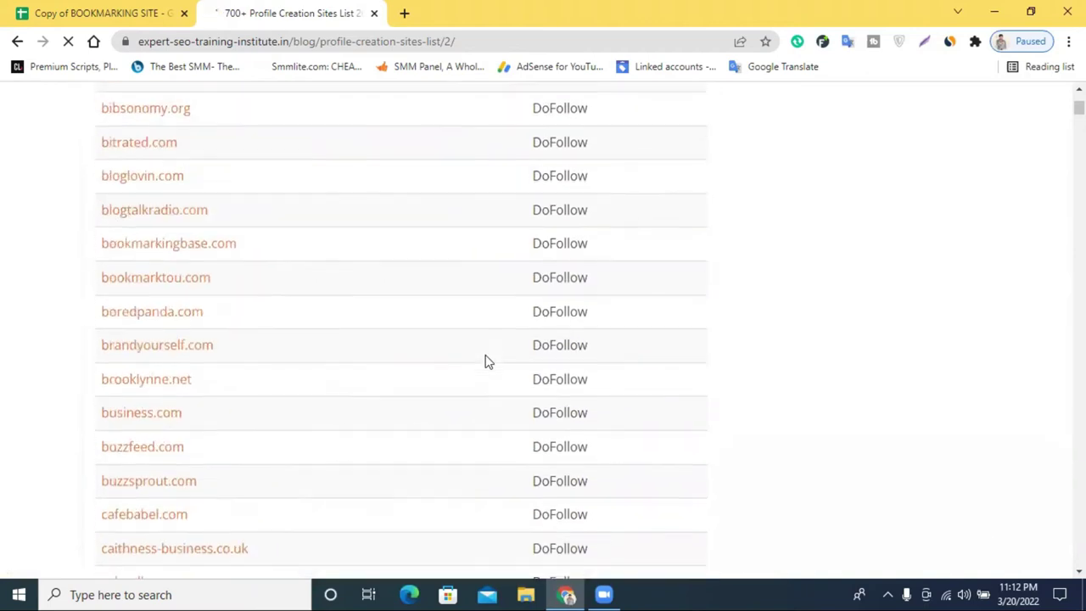
scroll(467, 357, "down", 5)
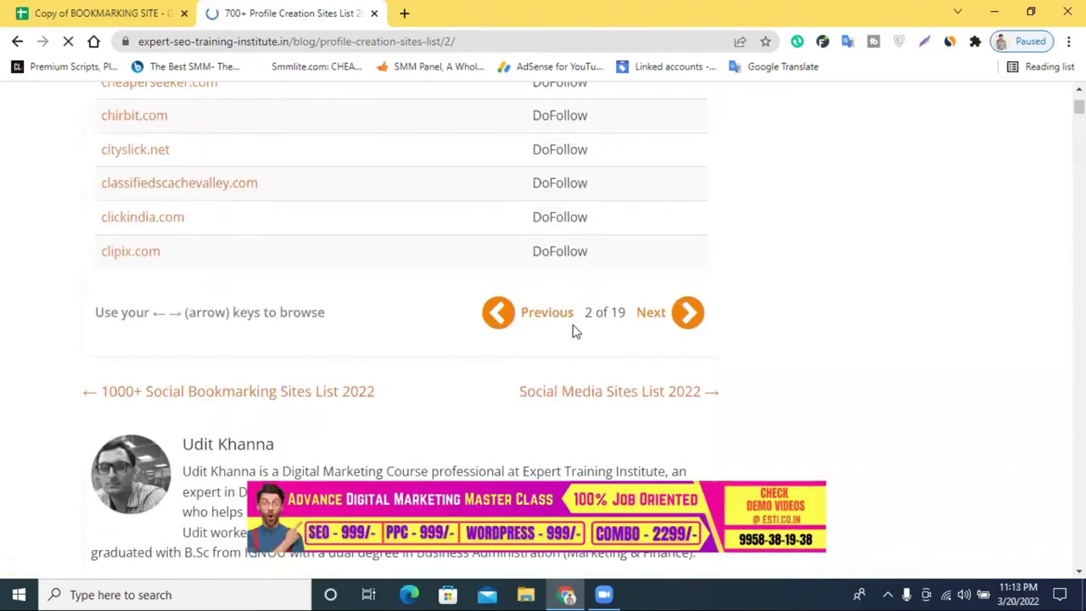
scroll(407, 294, "up", 15)
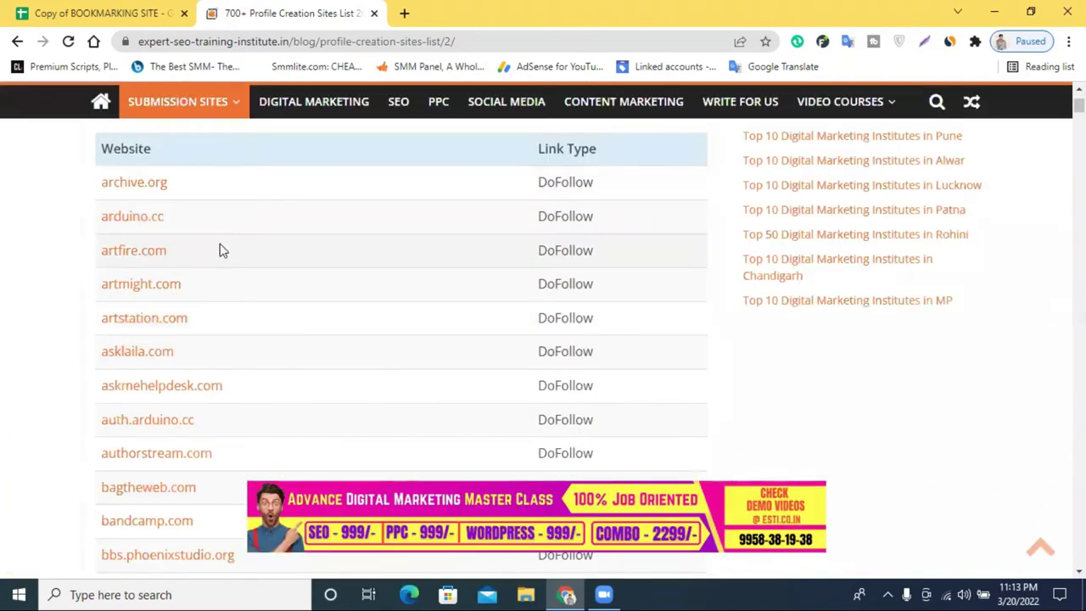
scroll(219, 251, "up", 10)
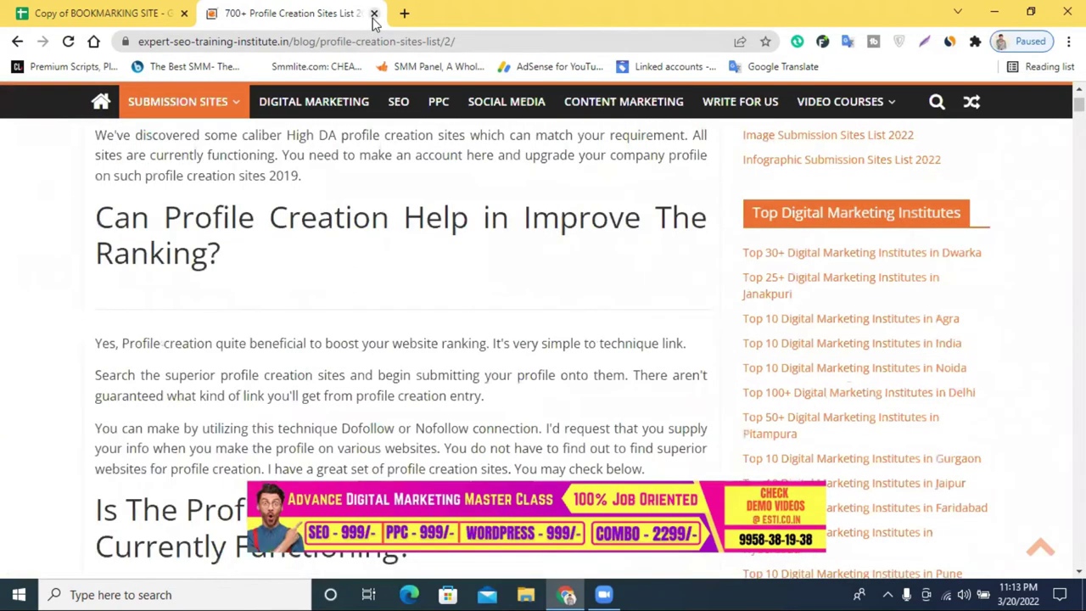
left_click(375, 14)
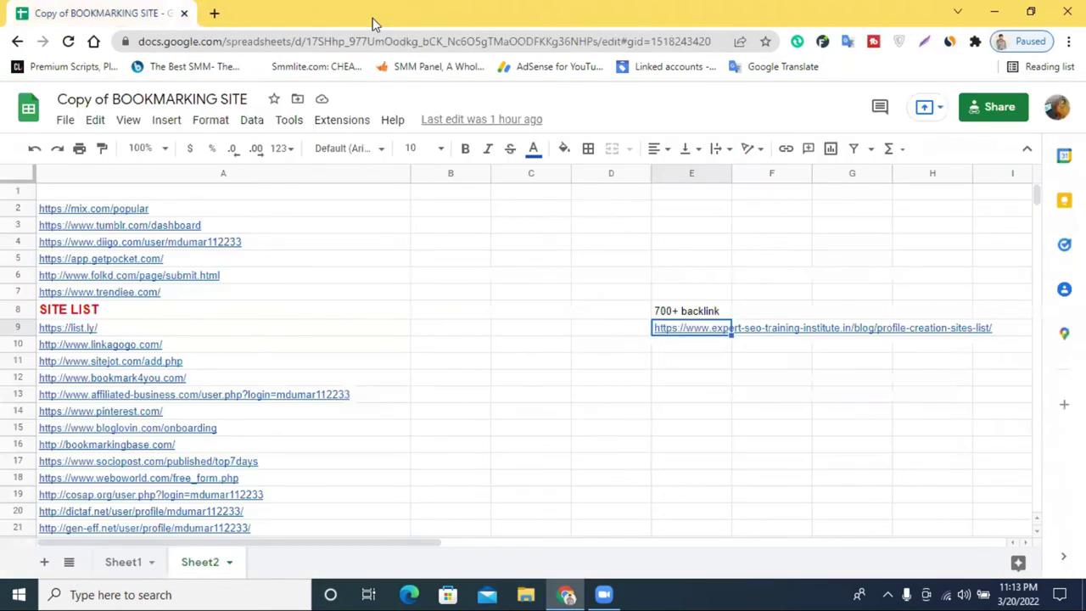
Copy the spreadsheet's sharing link with "Anyone with the link" access as Editor and close the sharing settings
left_click(968, 104)
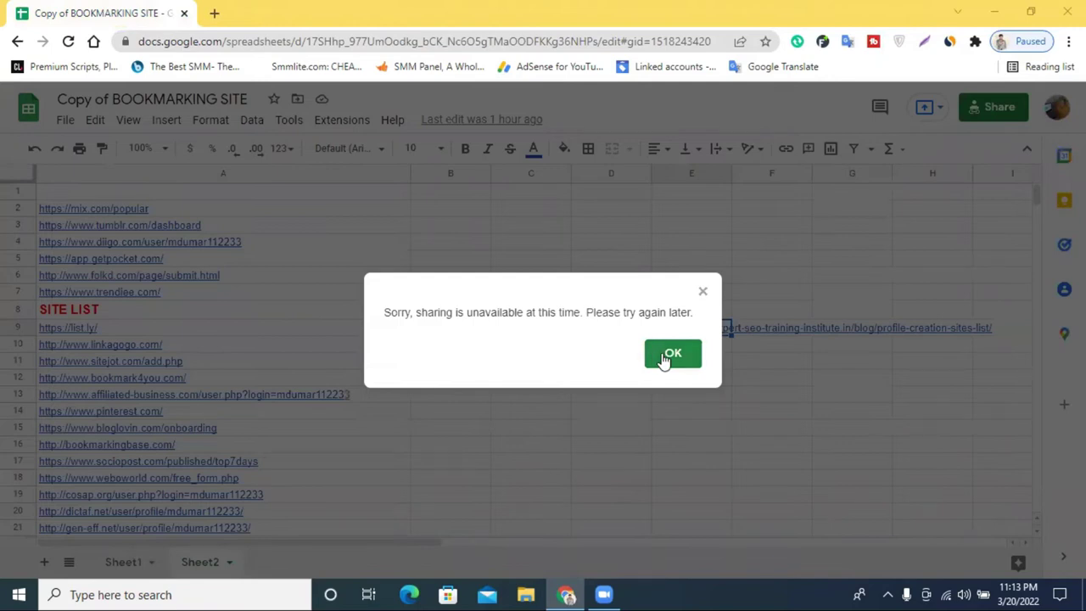
key("Escape")
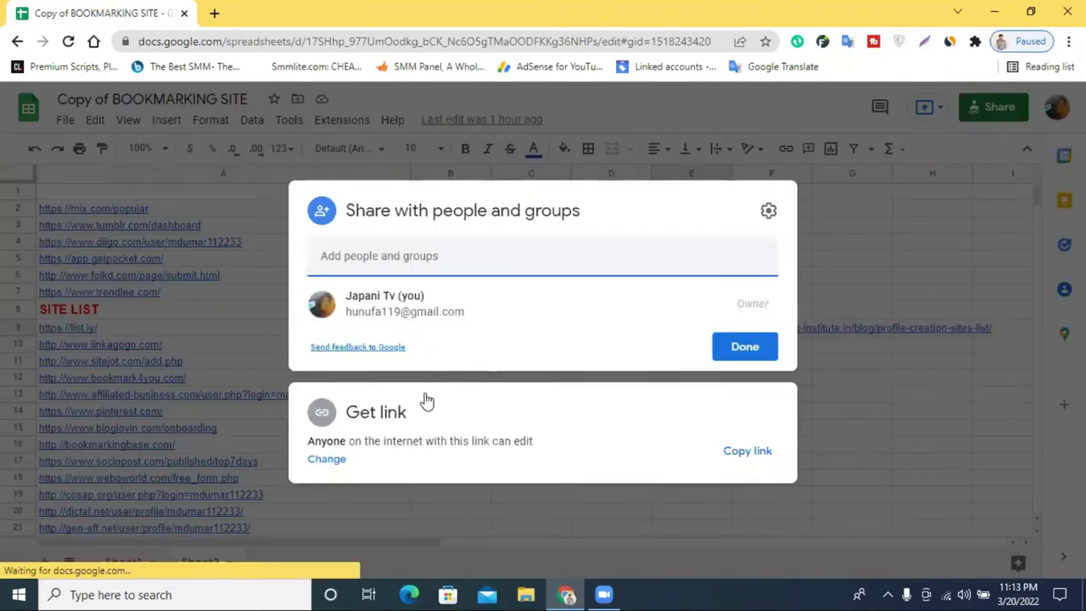
left_click(454, 424)
left_click(407, 393)
left_click(749, 386)
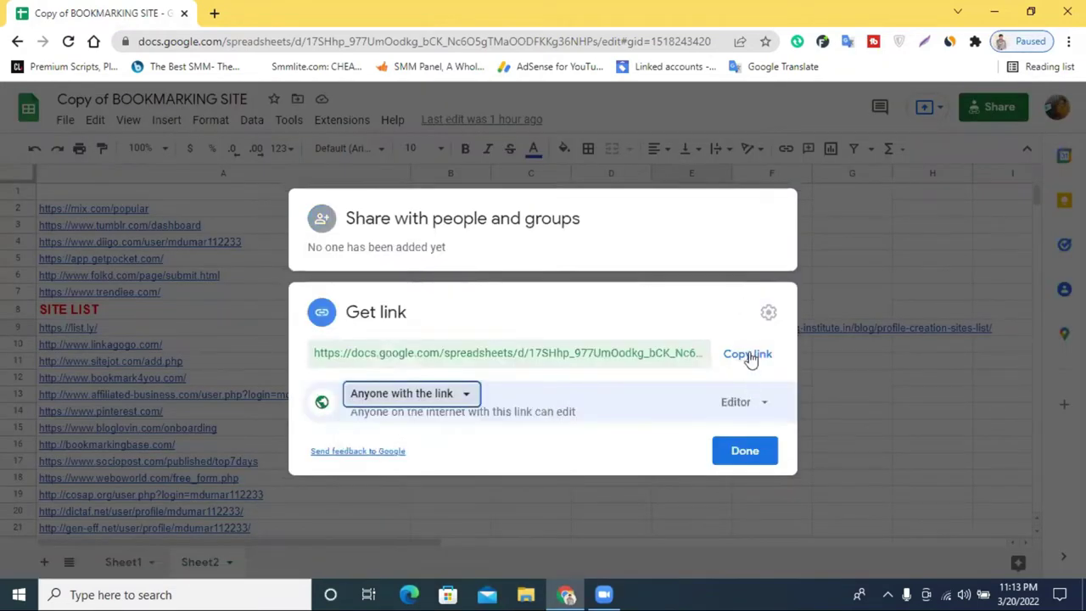
left_click(735, 365)
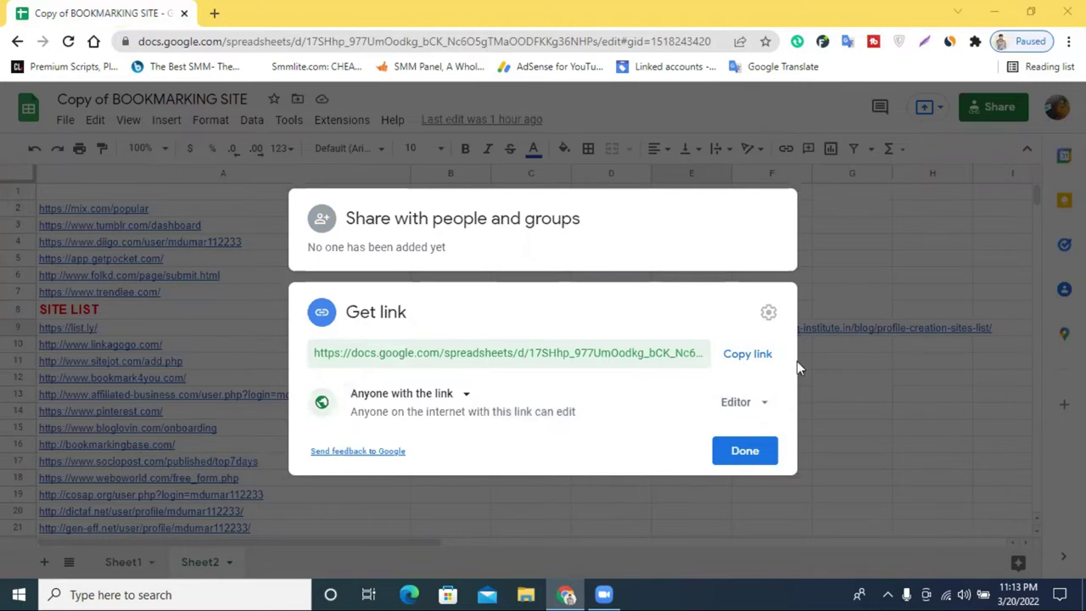
left_click(868, 274)
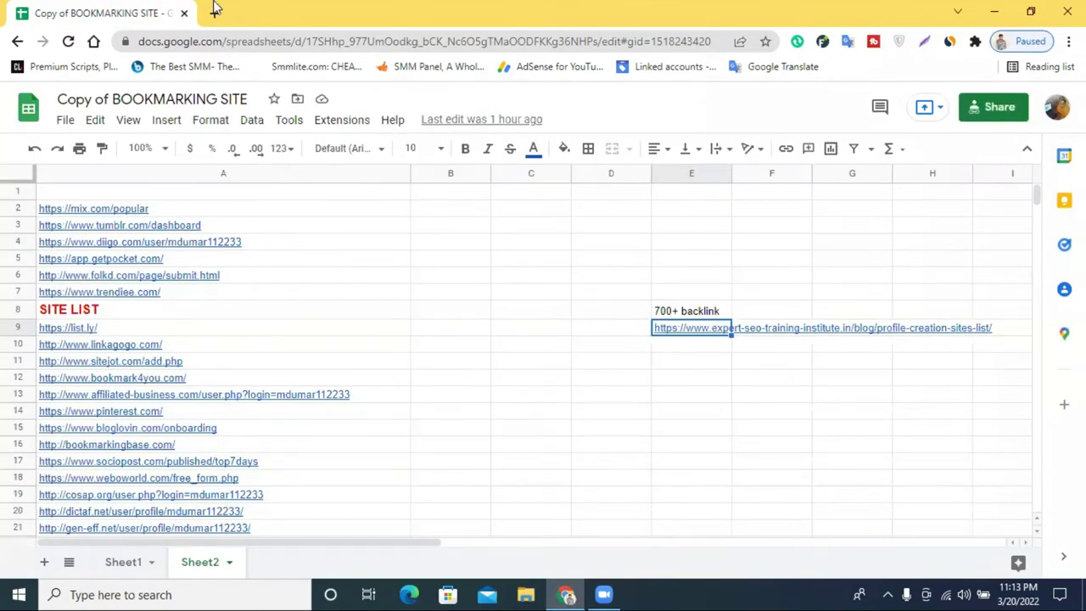
Search the web for "car", open the Travelocity "Rental Car Deals" result and close the search results page
key("ctrl+t")
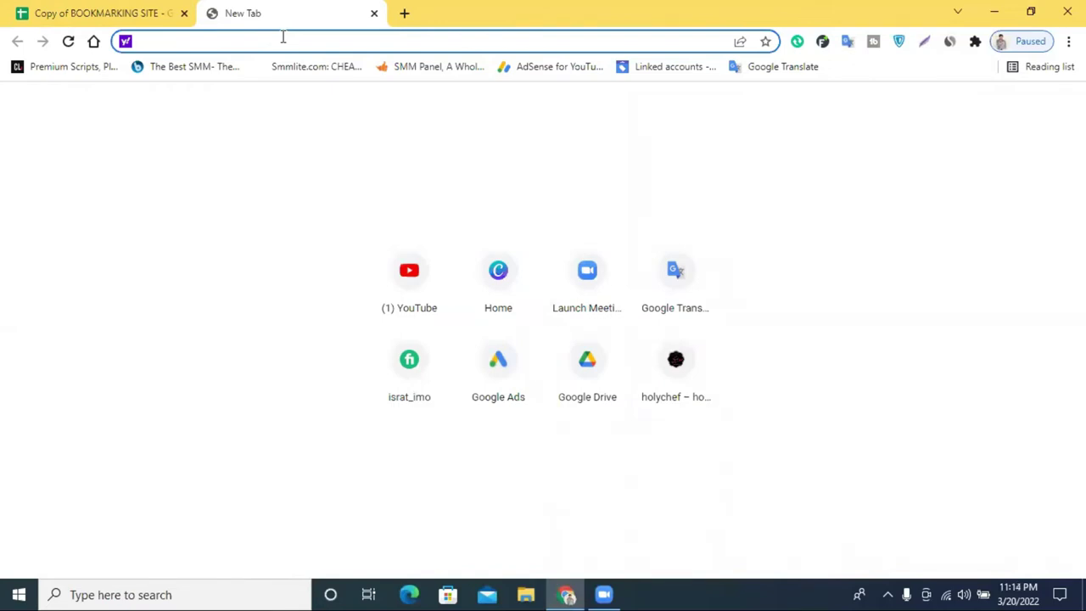
type("car")
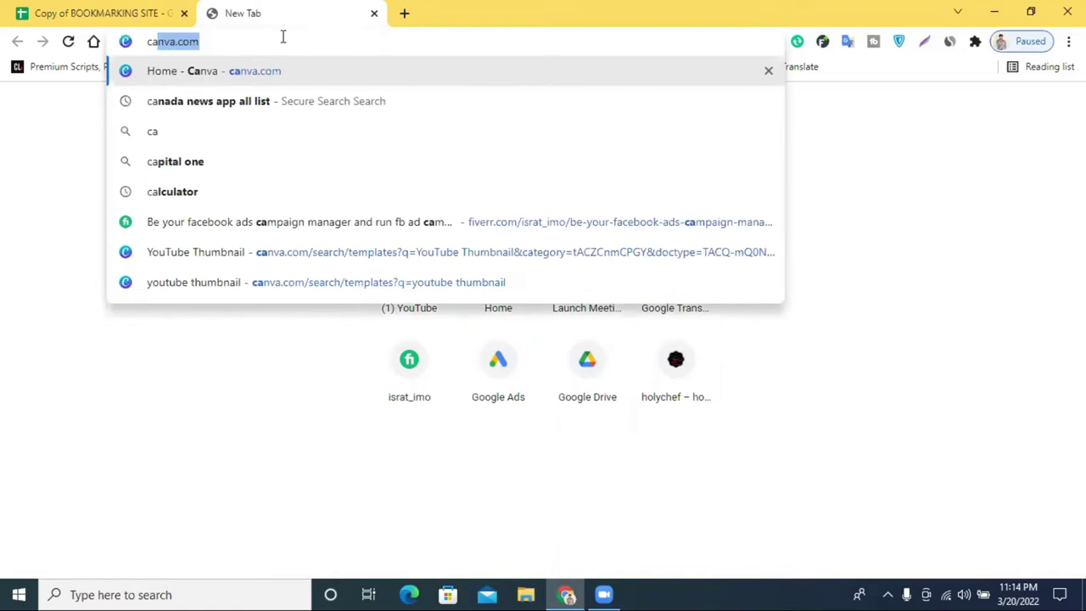
key("Return")
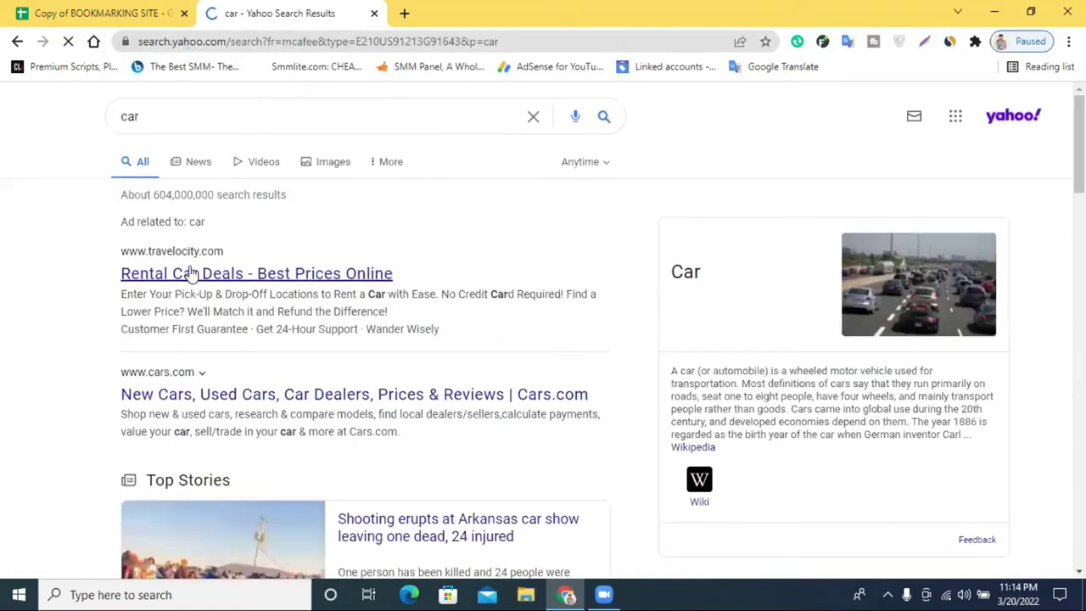
left_click(189, 274)
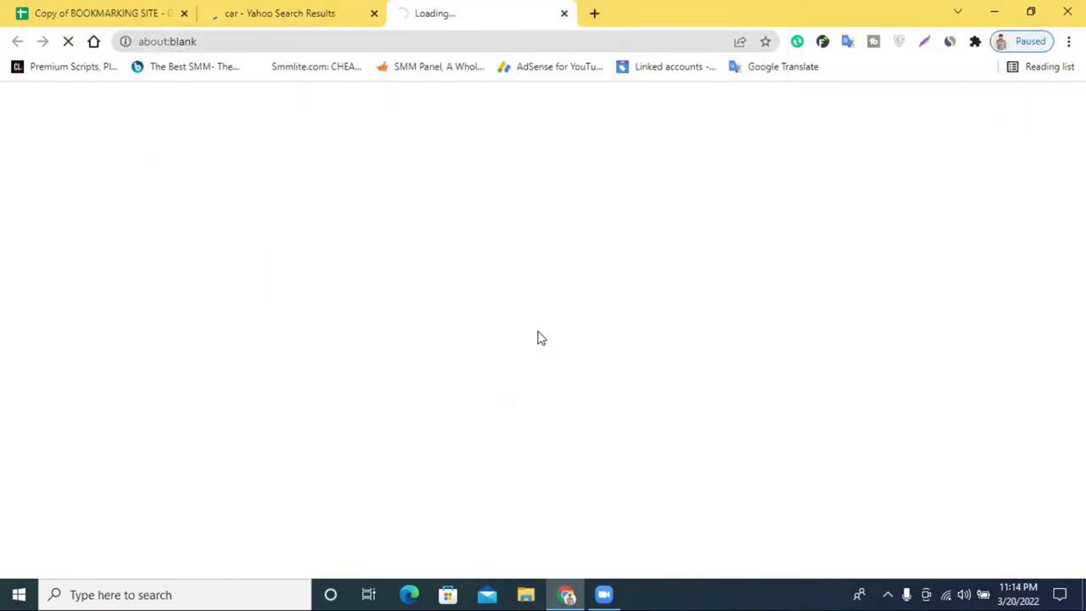
left_click(374, 12)
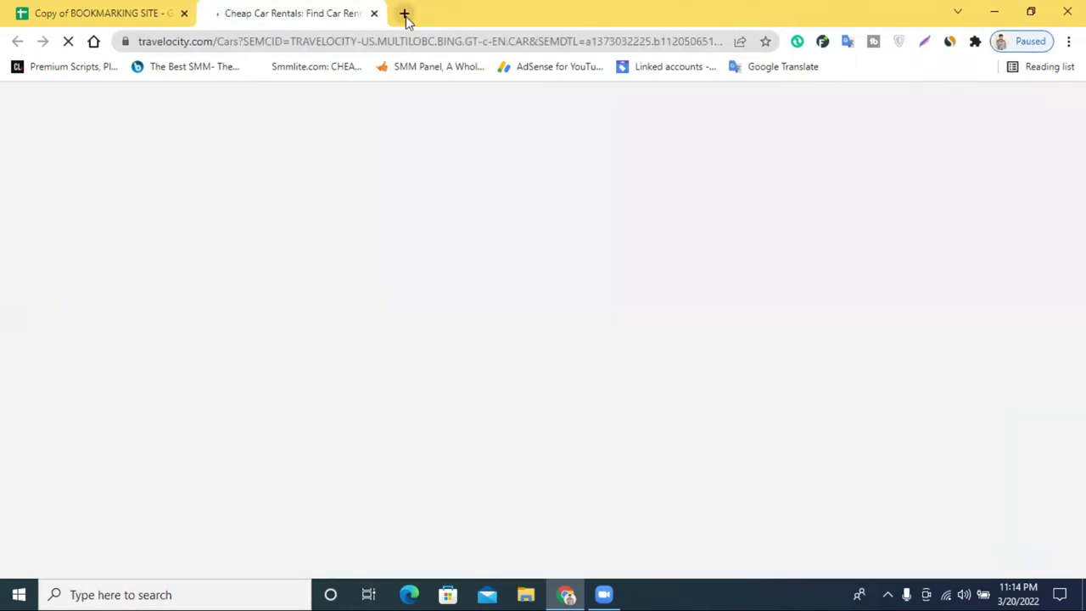
Examine the Travelocity car rentals page down to its footer links and close the page, keeping a blank tab open
left_click(404, 13)
left_click(360, 19)
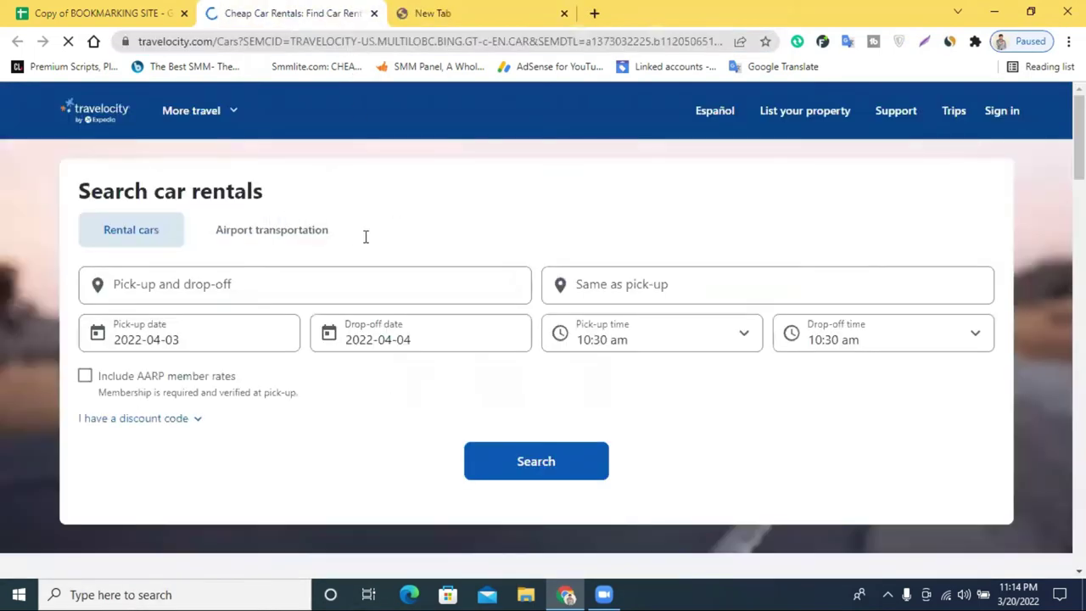
scroll(366, 235, "down", 5)
scroll(369, 242, "down", 3)
scroll(369, 244, "down", 6)
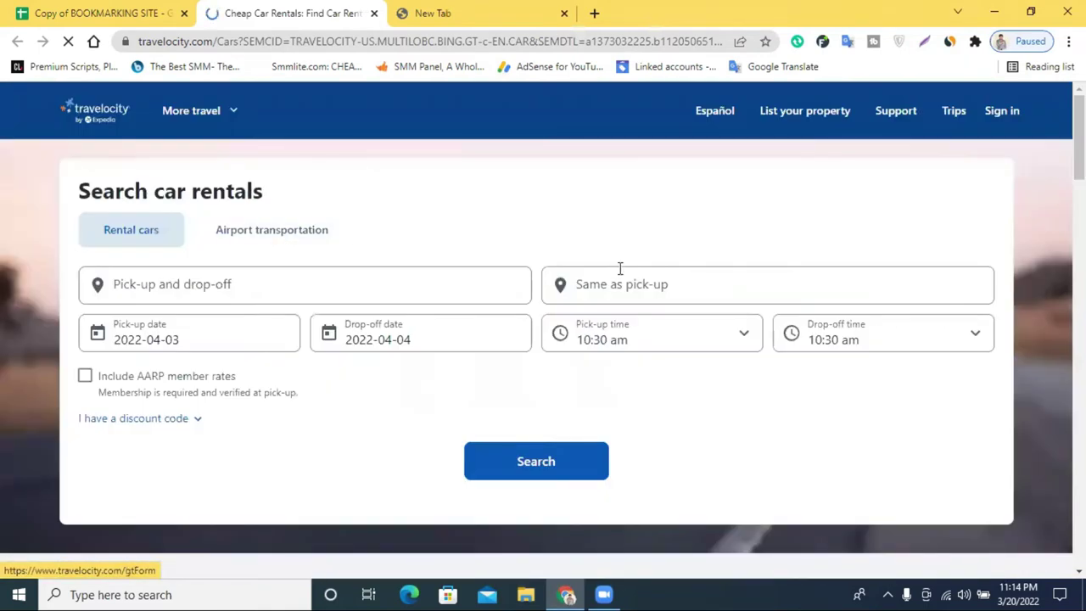
scroll(371, 192, "down", 5)
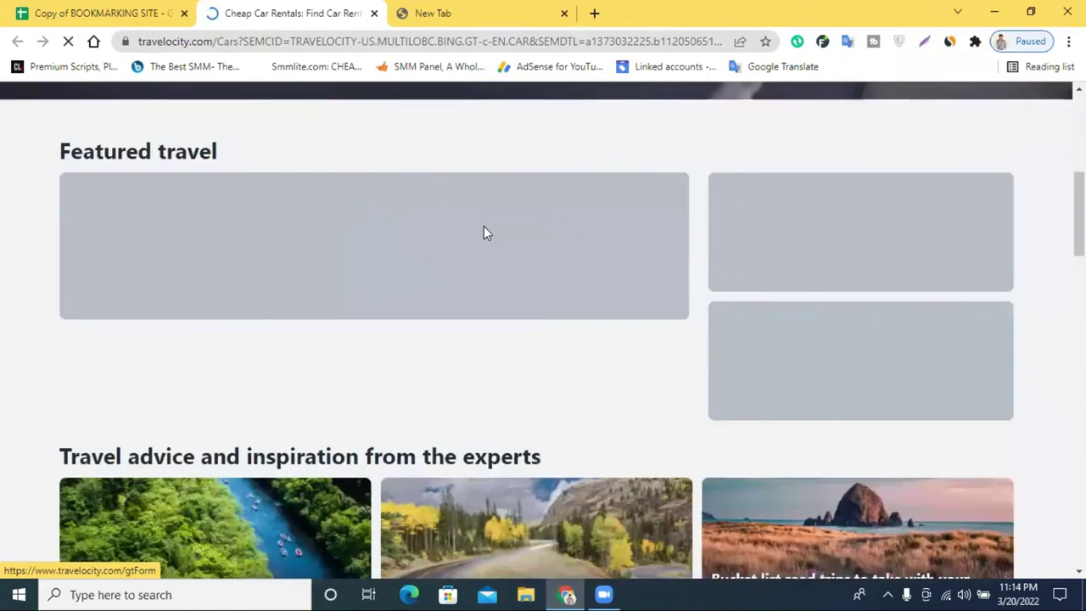
scroll(487, 232, "down", 15)
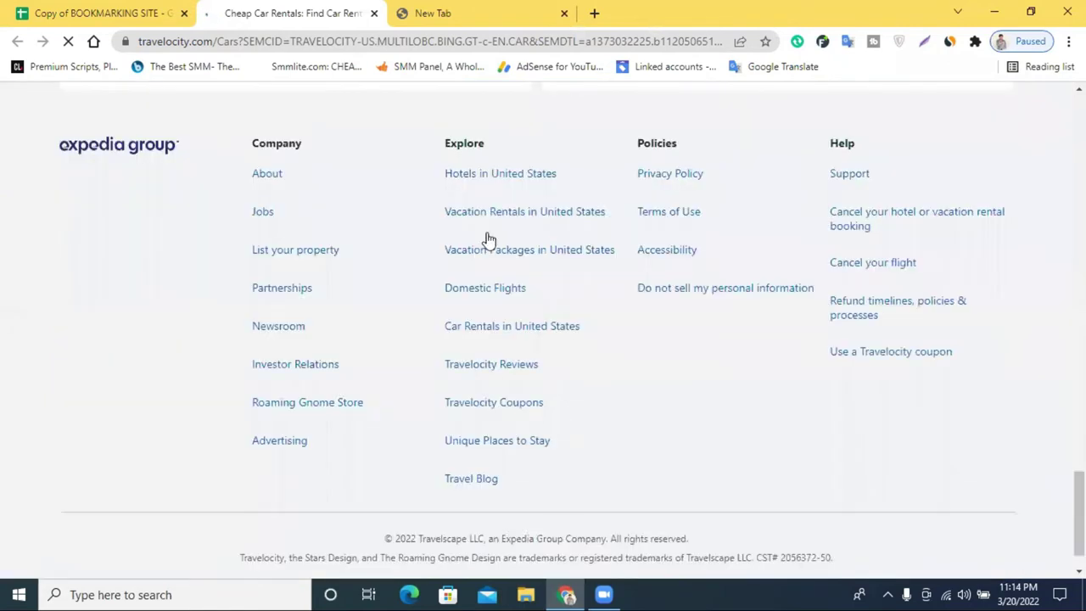
scroll(487, 241, "up", 10)
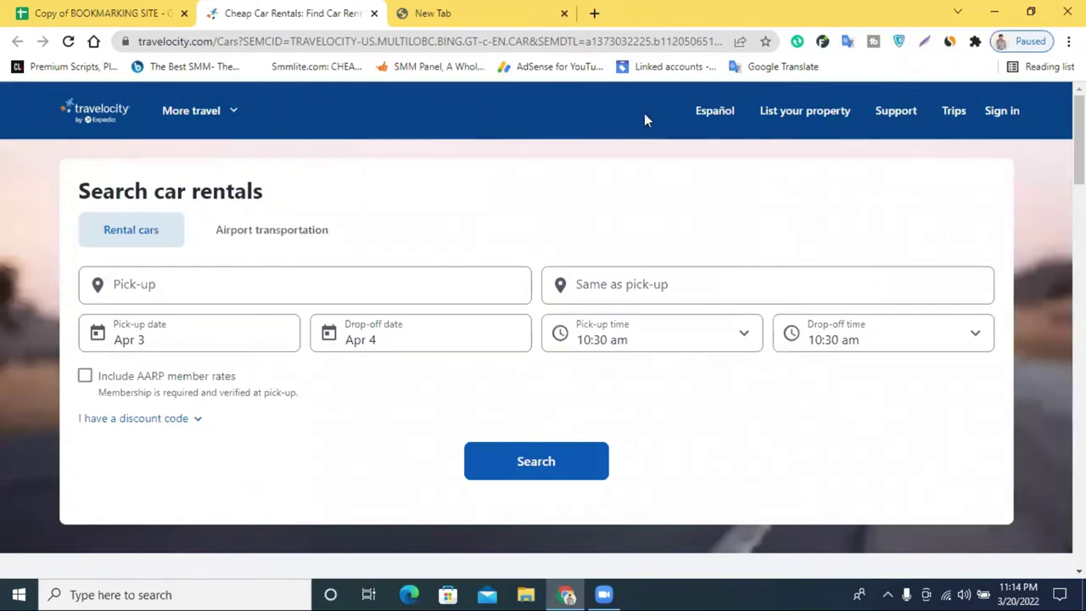
left_click(412, 17)
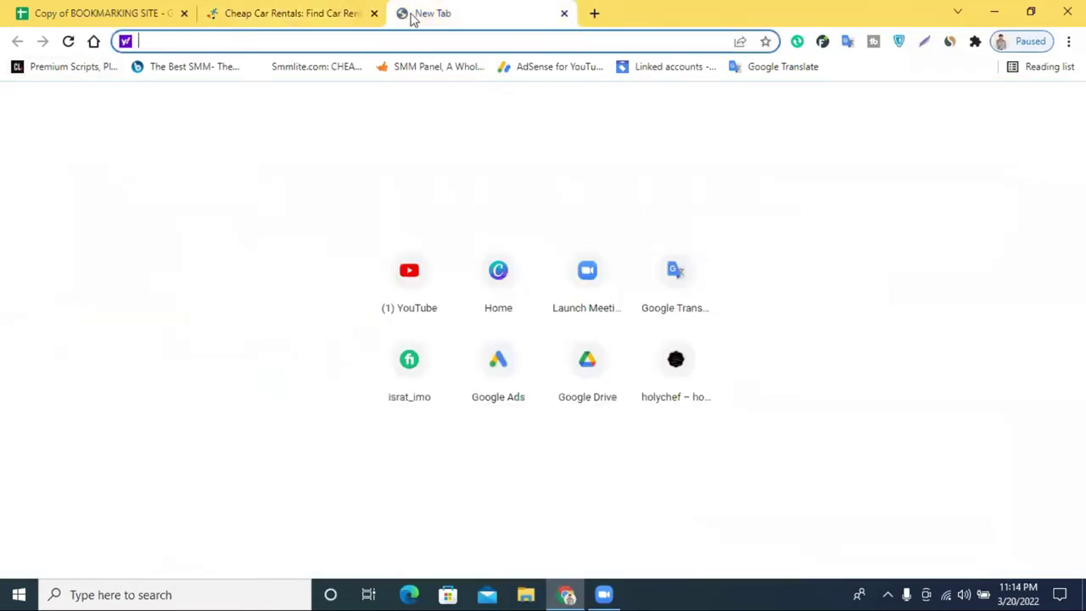
left_click(373, 14)
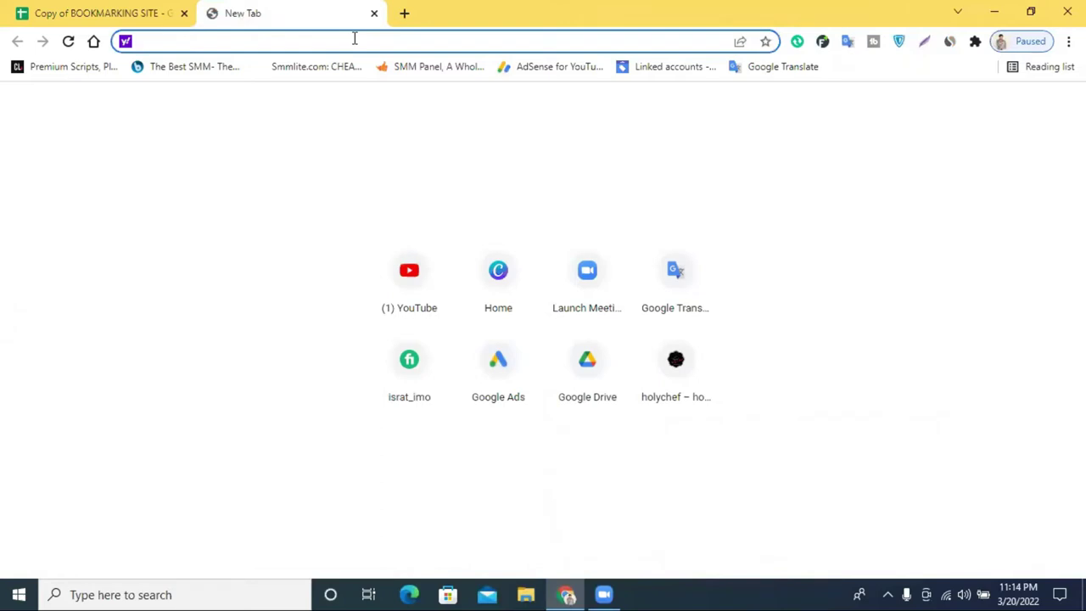
Load newlifelearninginstitutebd.com and close the extra blank tab
type("newlifelearninginstitutebd.com")
key("Return")
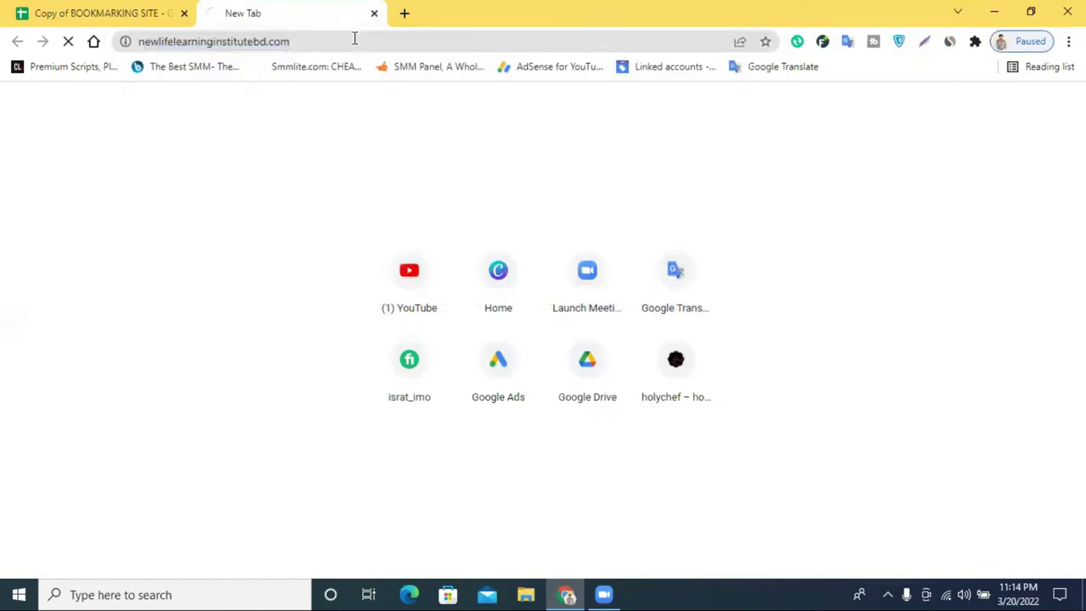
left_click(404, 13)
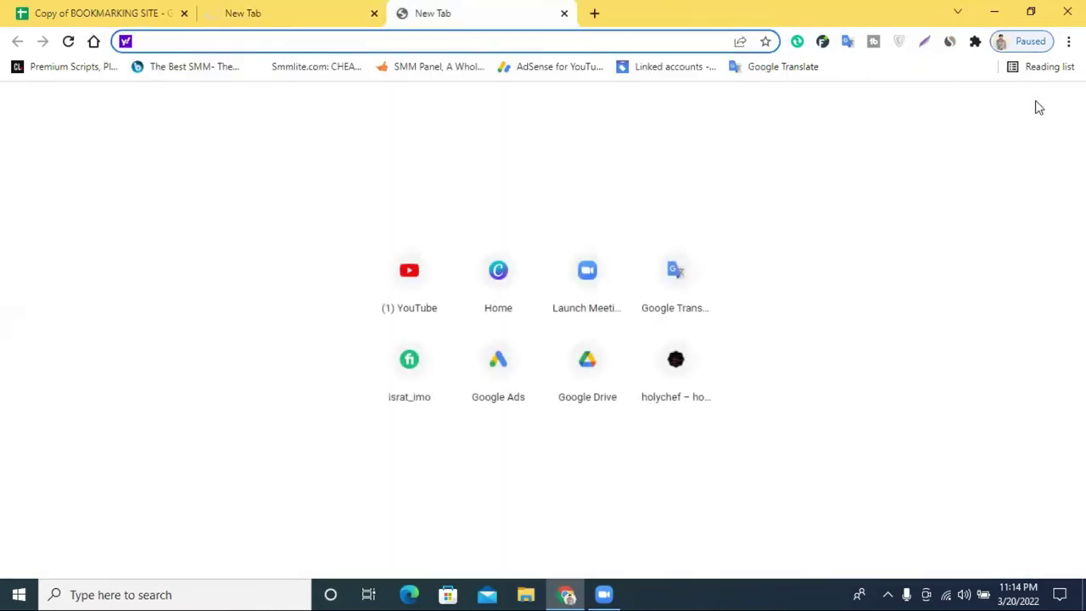
left_click(322, 11)
left_click(521, 8)
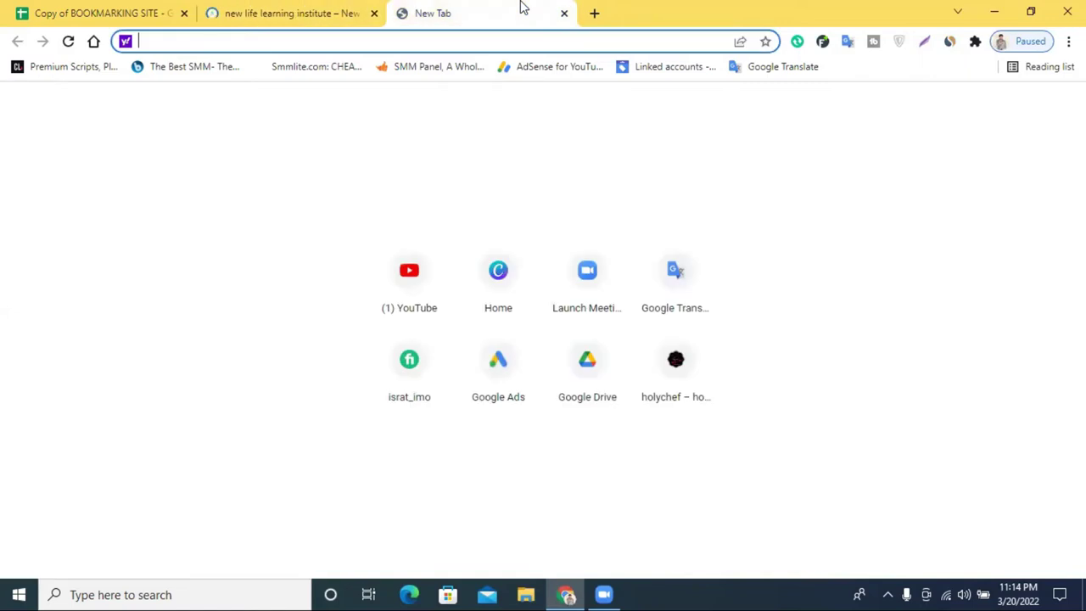
left_click(564, 12)
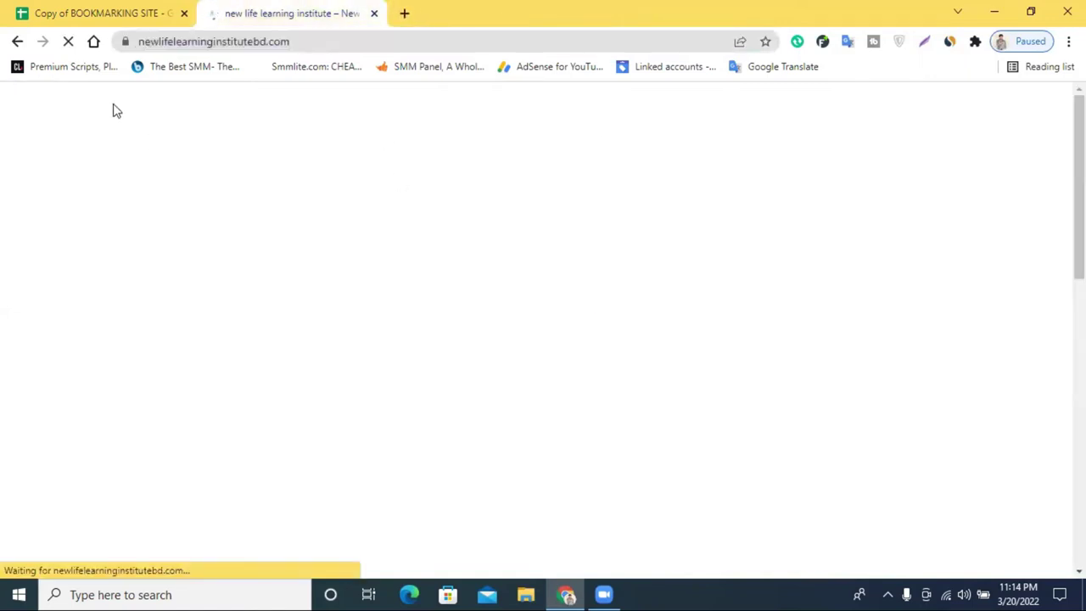
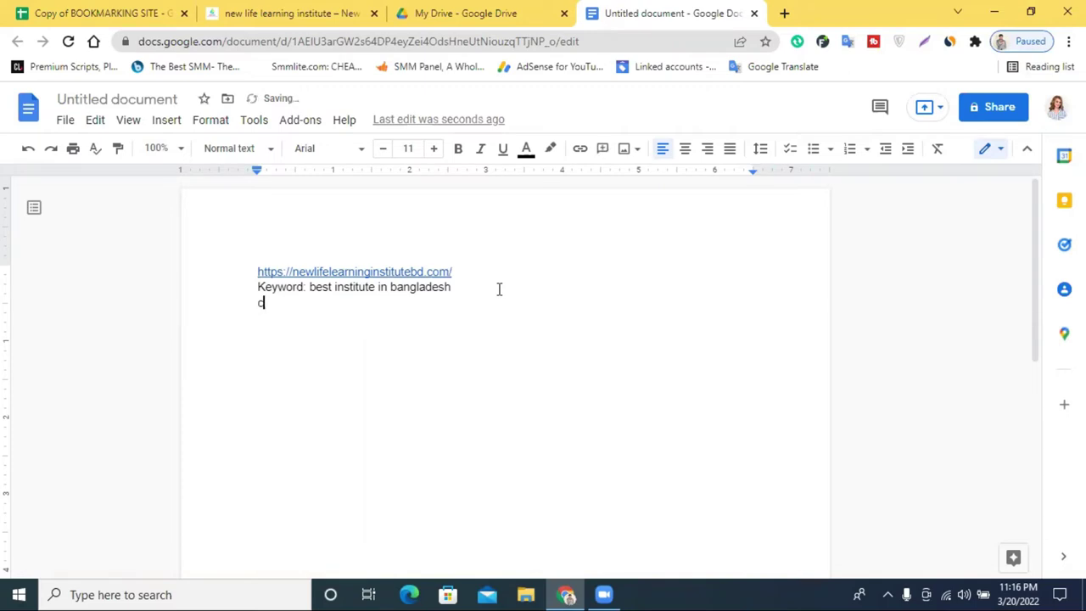
Add the line "Best car in bangladesh" below the keyword "best institute in bangladesh" in the document
type("best car")
key("Return")
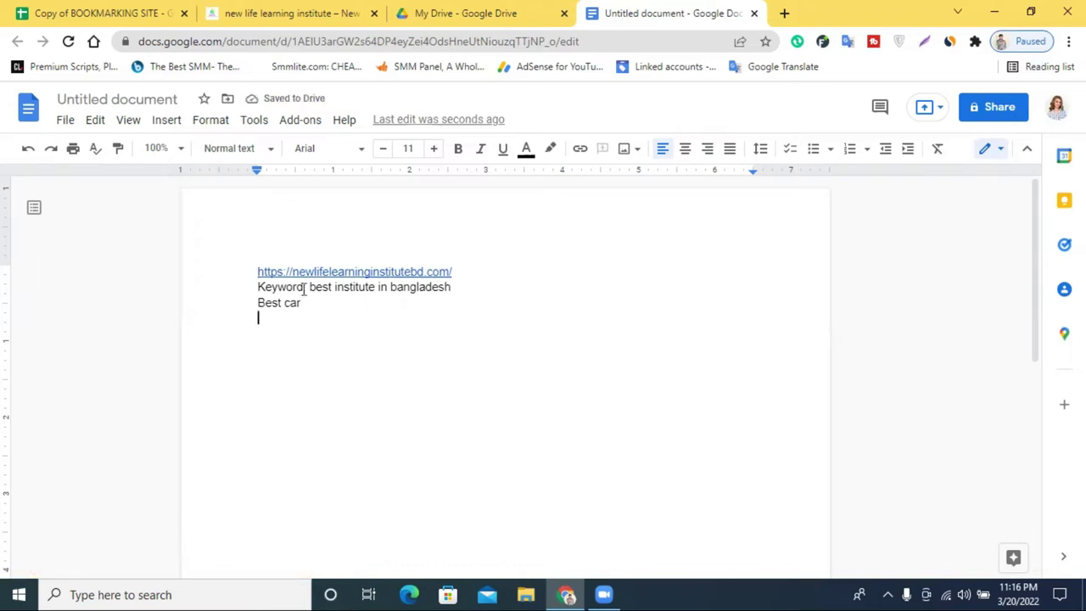
type("in")
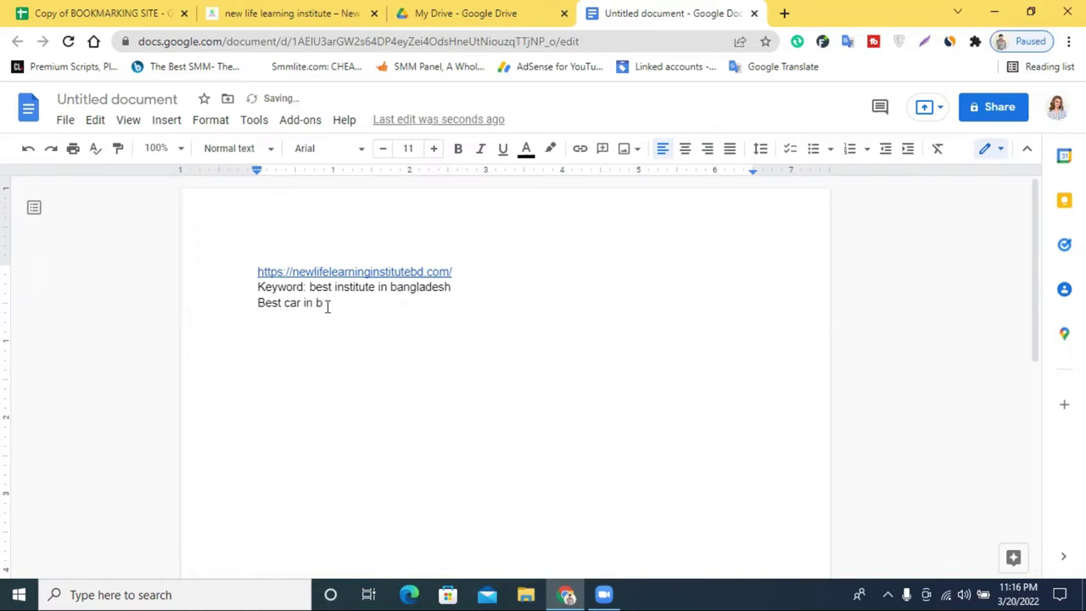
type(" bangladesh")
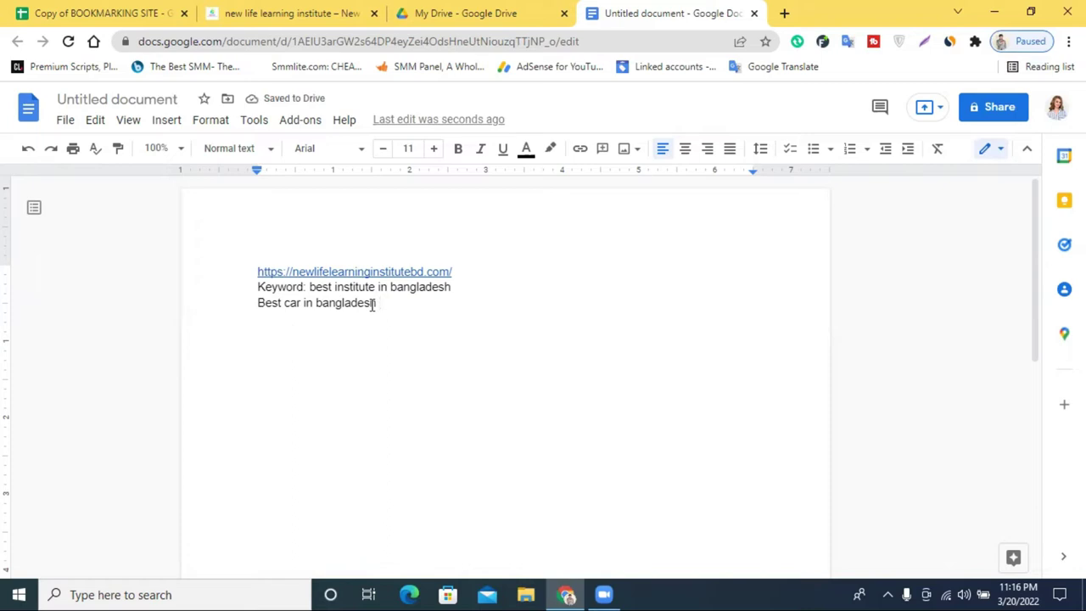
left_click_drag(376, 304, 309, 289)
left_click(401, 302)
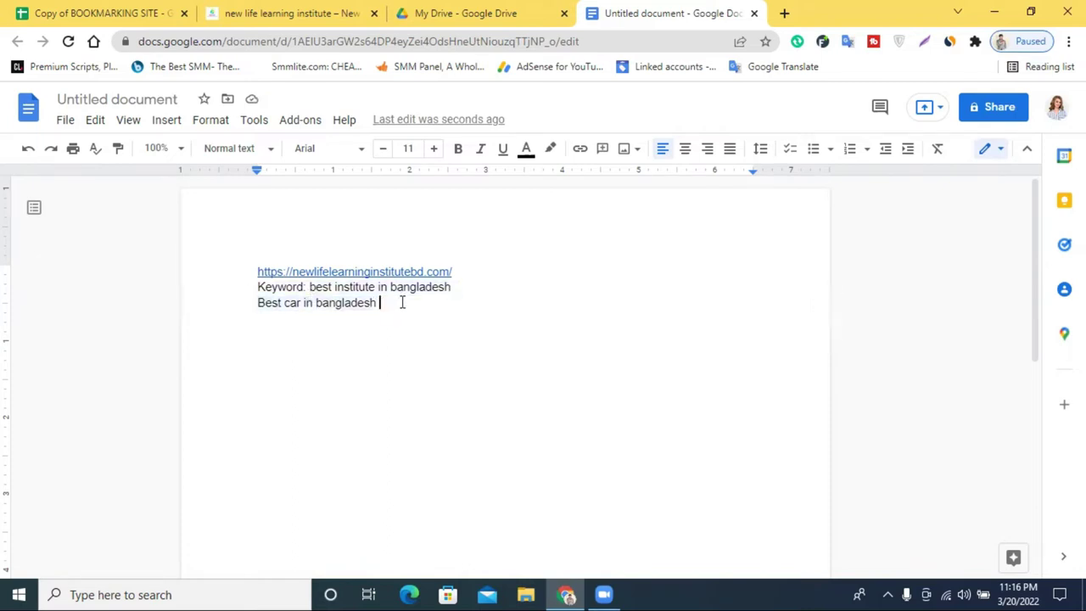
key("Return")
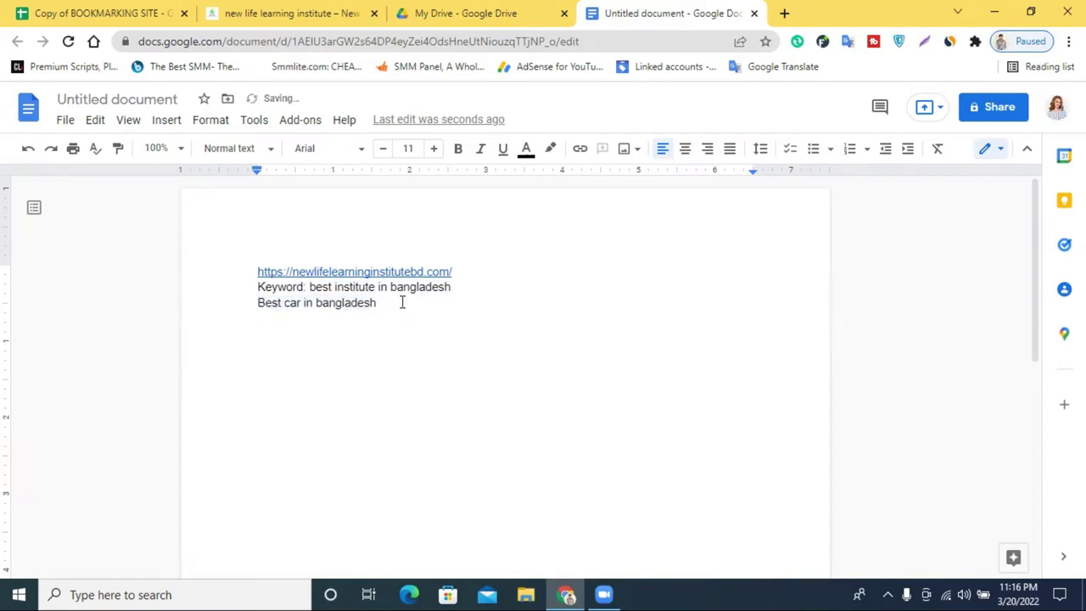
key("BackSpace")
Examine the New Life Learning Institute home page, including its footer contact details, company links, services and course sections
left_click(291, 12)
scroll(797, 254, "down", 10)
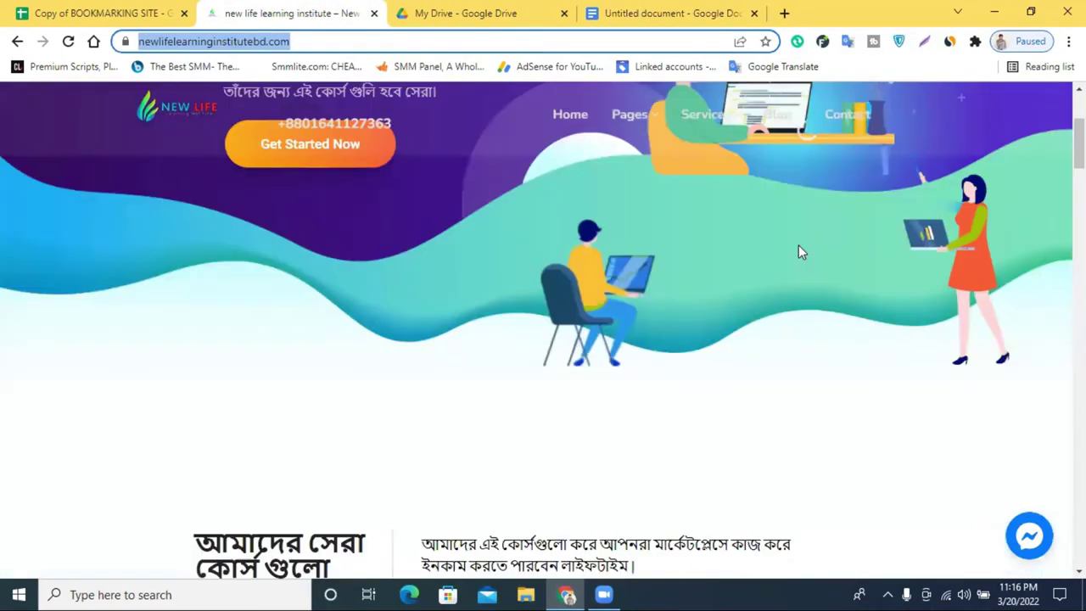
scroll(798, 270, "down", 15)
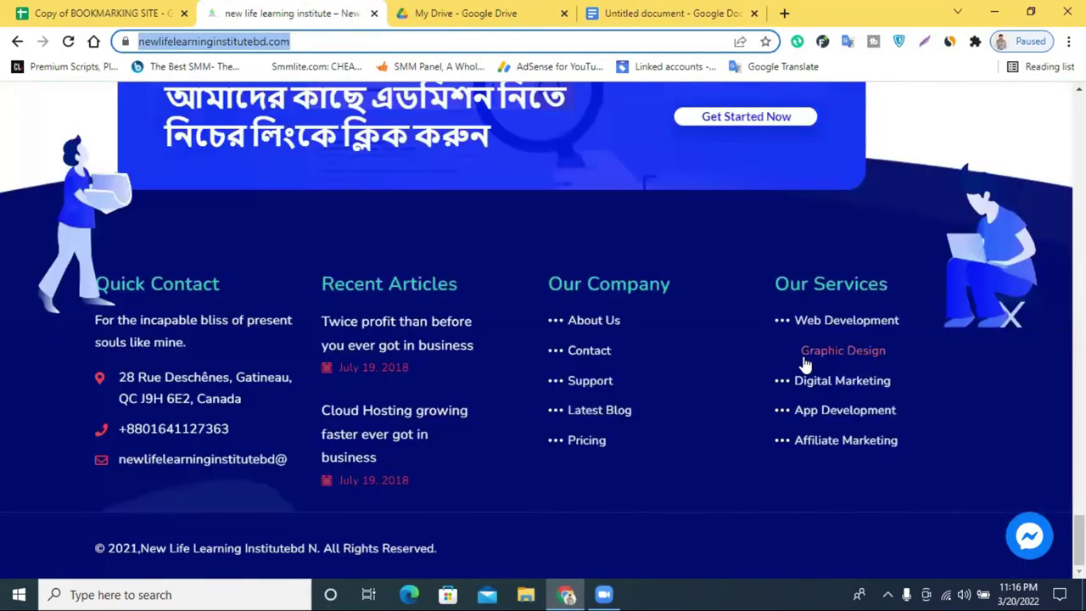
scroll(535, 354, "up", 5)
scroll(534, 355, "down", 6)
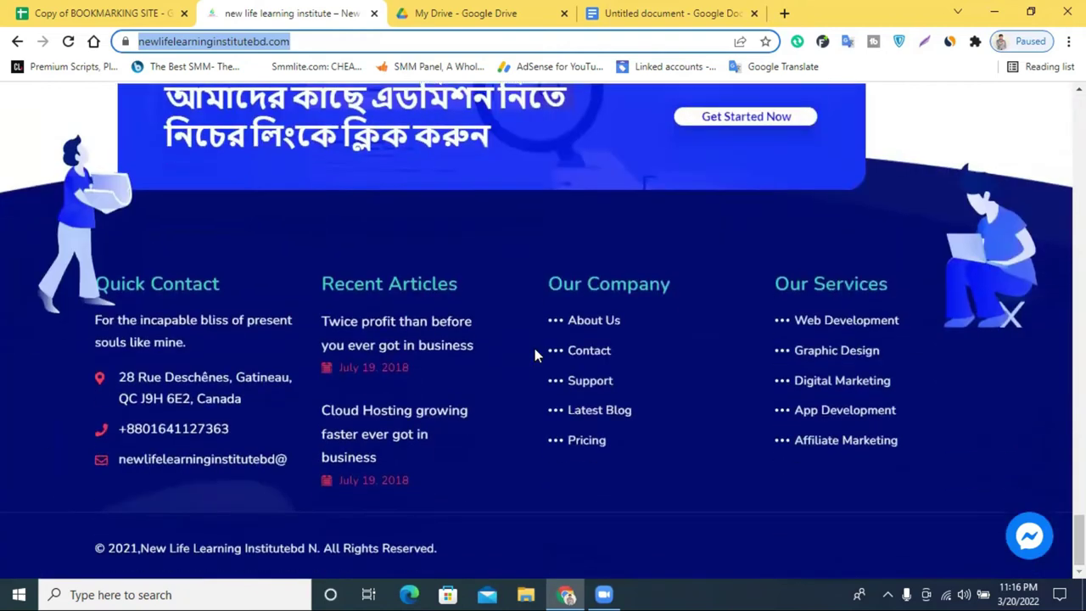
scroll(709, 369, "up", 10)
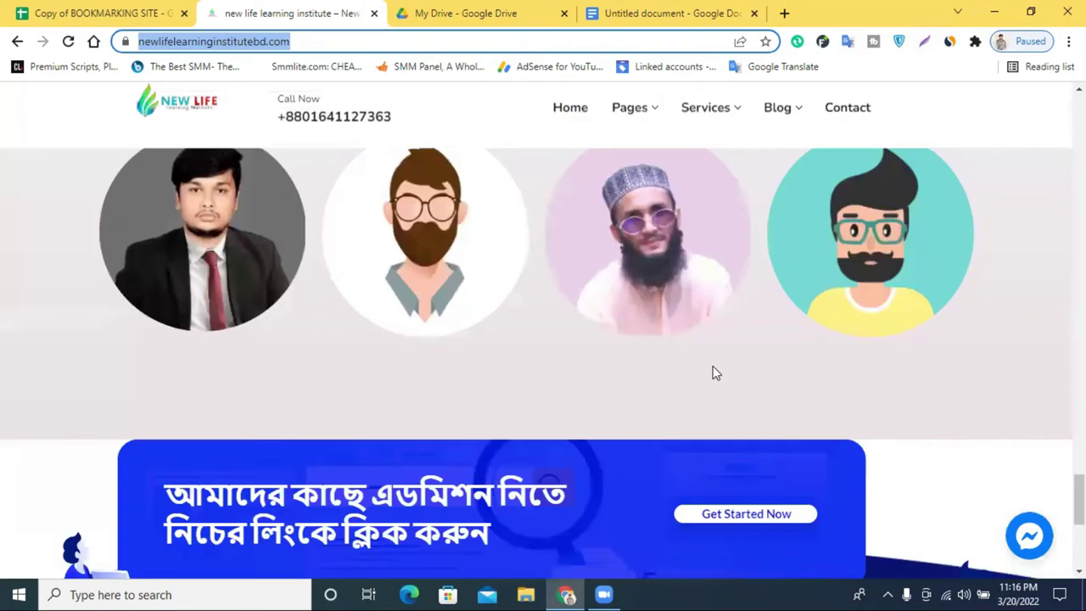
scroll(713, 373, "up", 6)
mouse_move(798, 135)
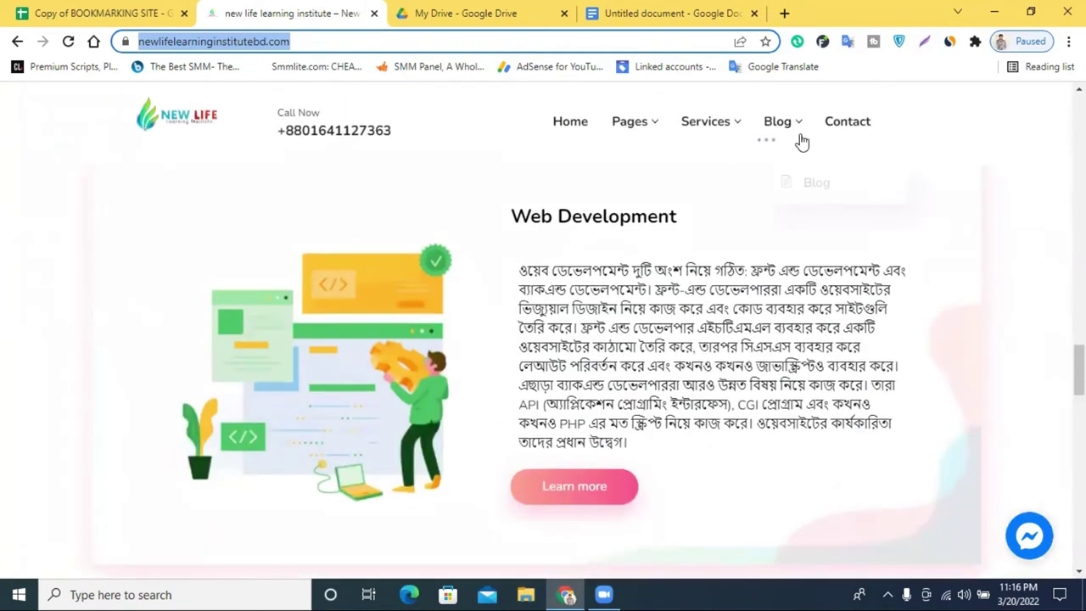
Open the institute website's Contact page and examine its contact details, map and message form
left_click(844, 137)
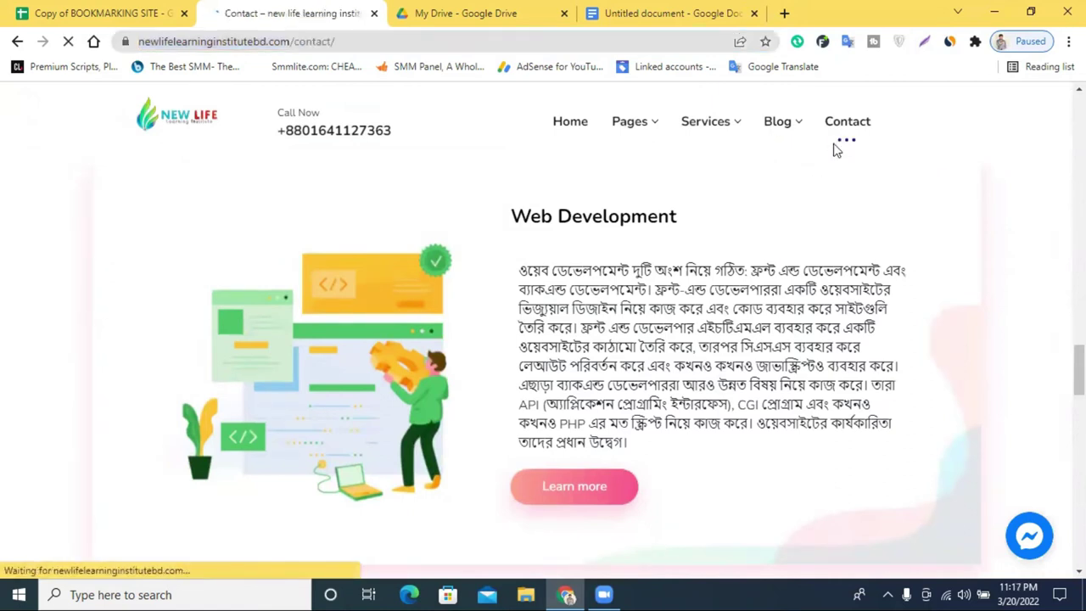
scroll(826, 161, "down", 6)
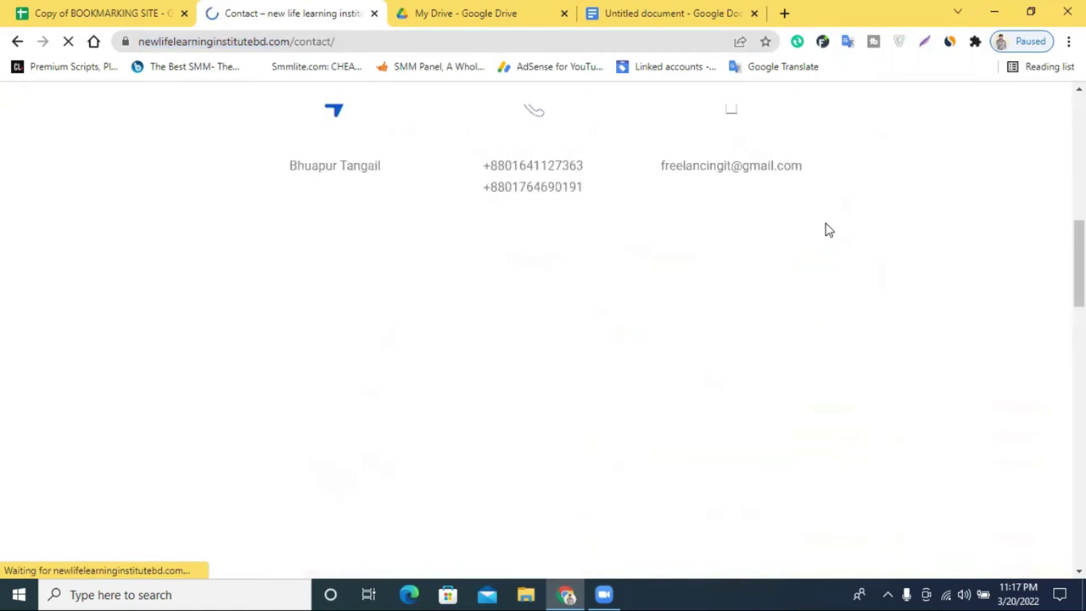
scroll(827, 223, "down", 8)
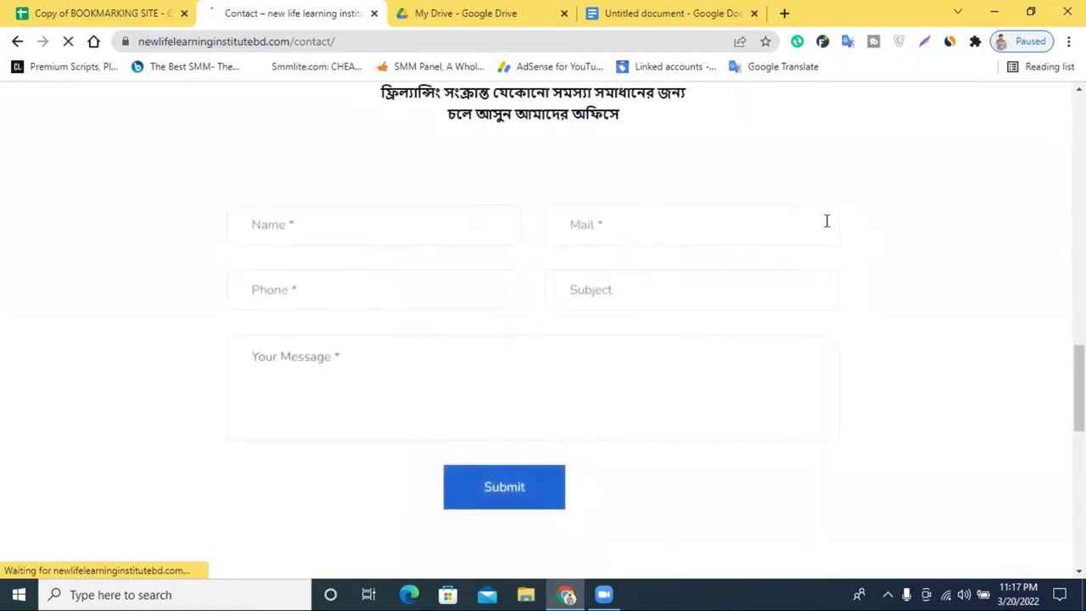
scroll(826, 220, "down", 8)
scroll(826, 221, "up", 9)
scroll(827, 226, "up", 10)
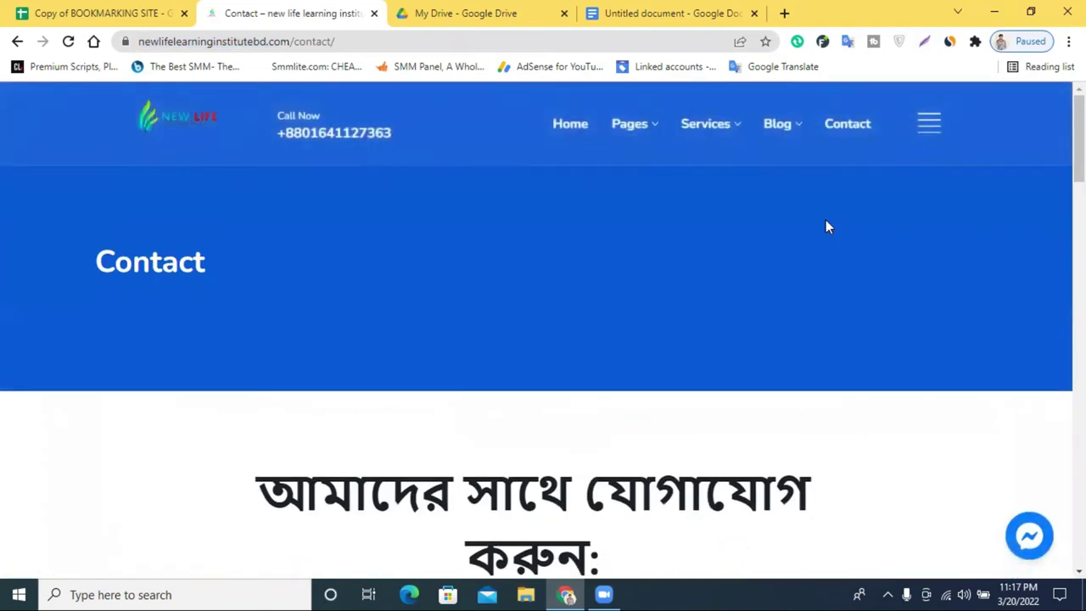
scroll(827, 226, "down", 6)
scroll(827, 226, "up", 6)
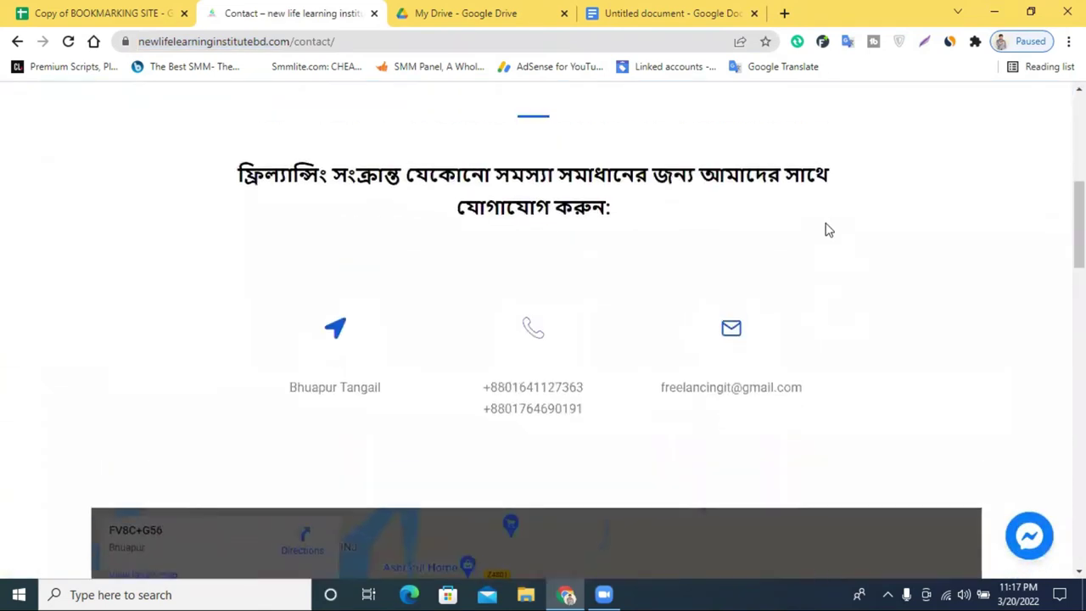
Open facebook.com in a new tab
left_click(784, 13)
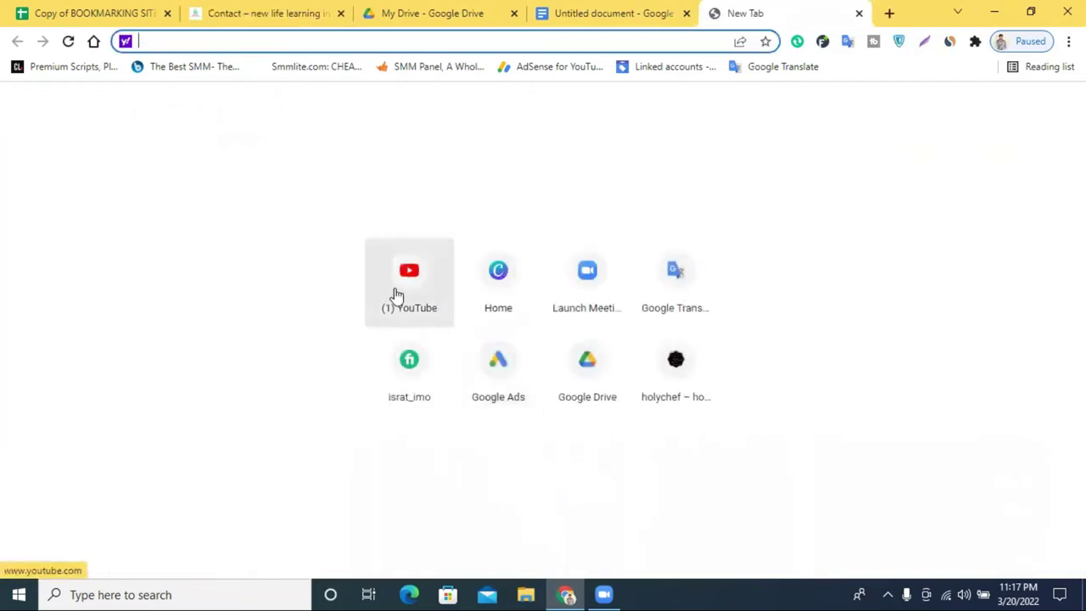
type("facebook.com")
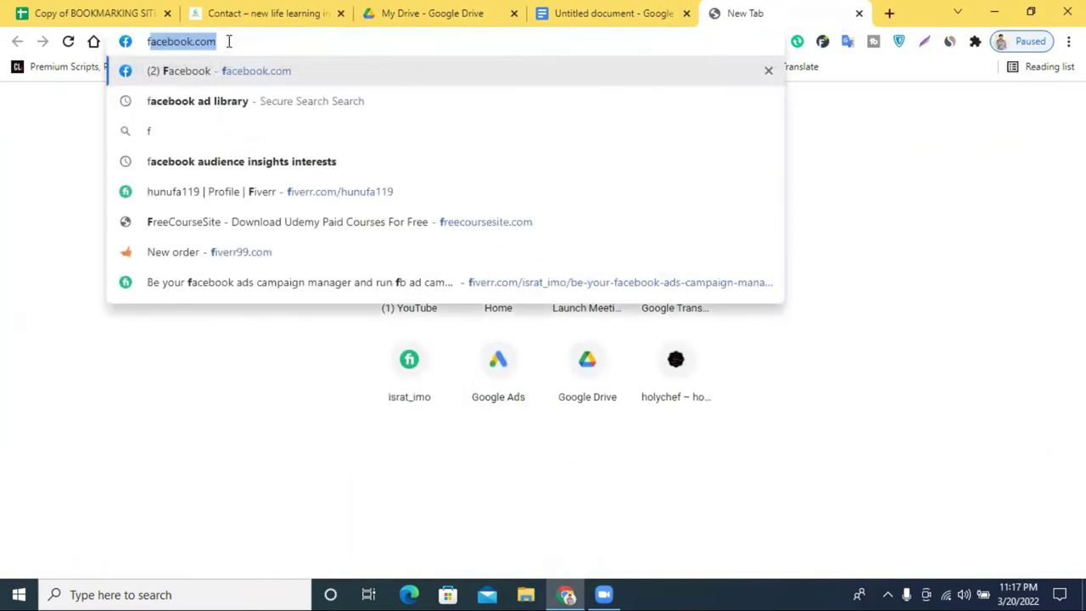
left_click(315, 71)
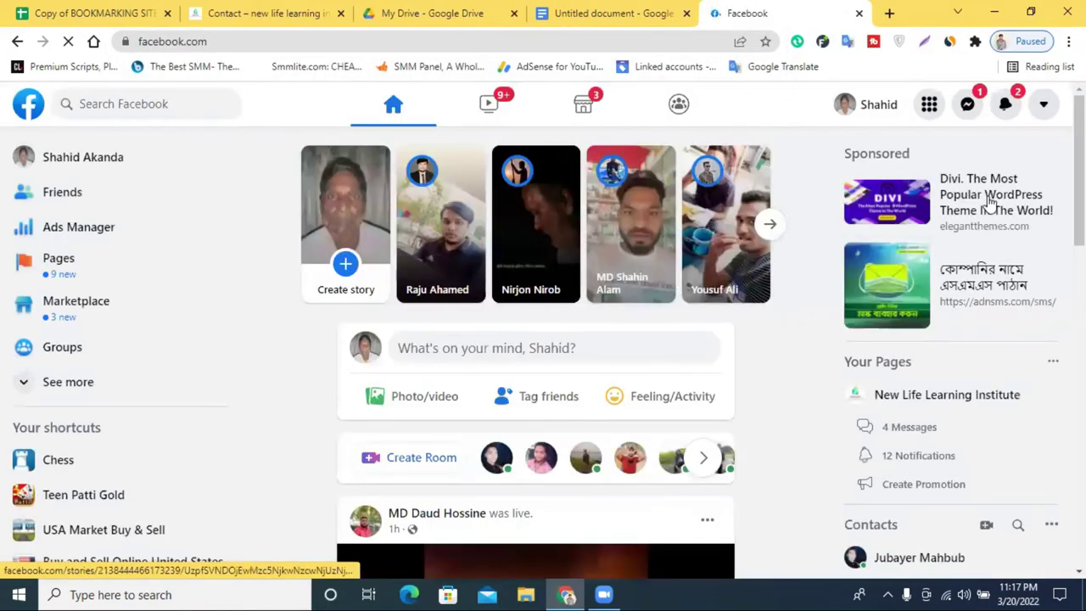
Open the New Life Learning Institute page from the list of managed Facebook pages
left_click(968, 103)
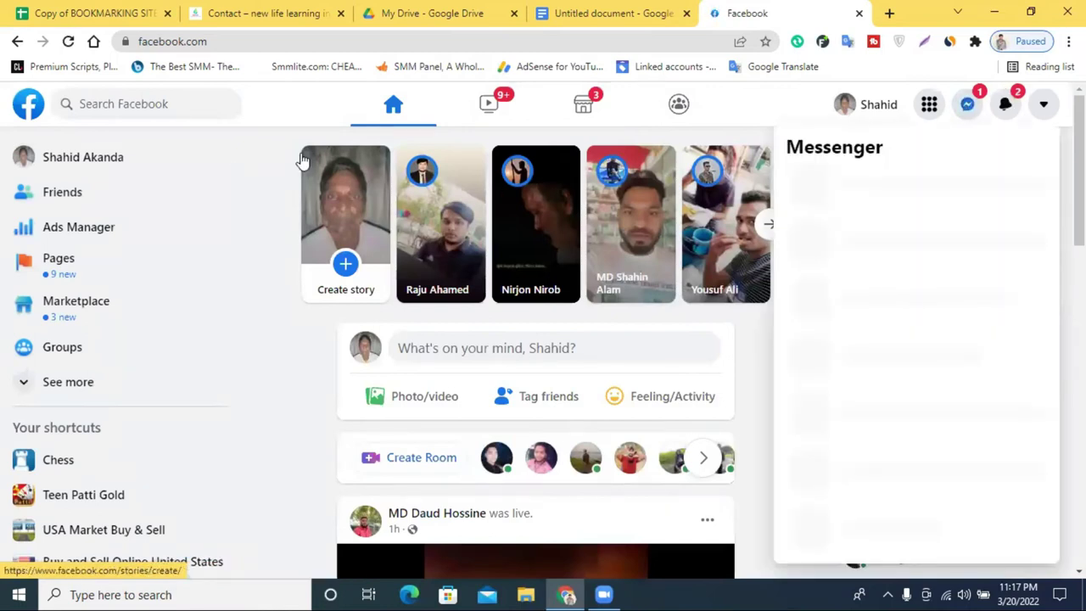
left_click(73, 268)
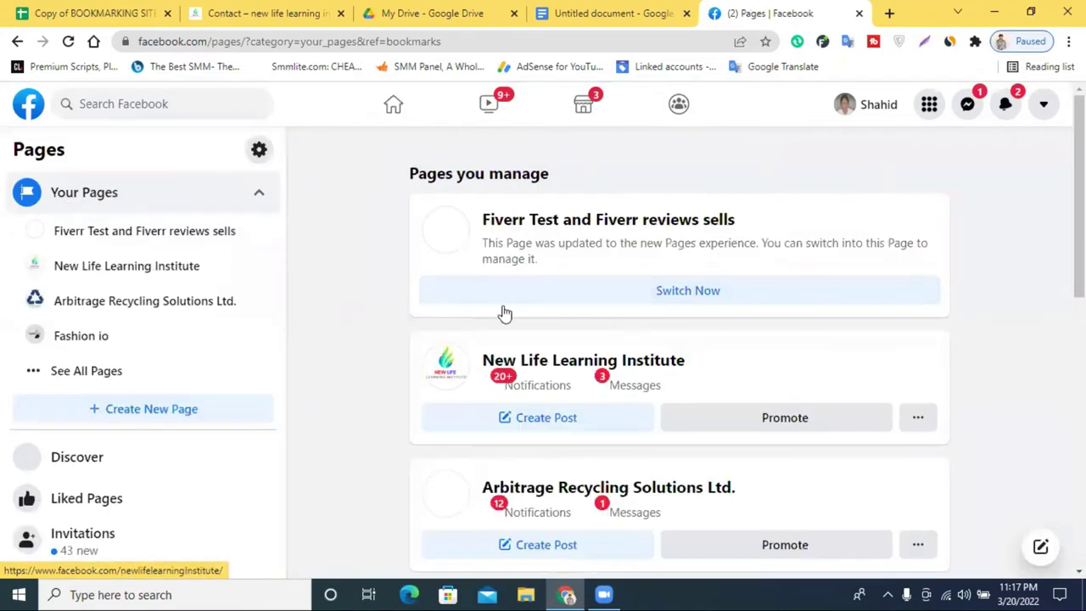
scroll(613, 328, "down", 3)
scroll(615, 330, "up", 2)
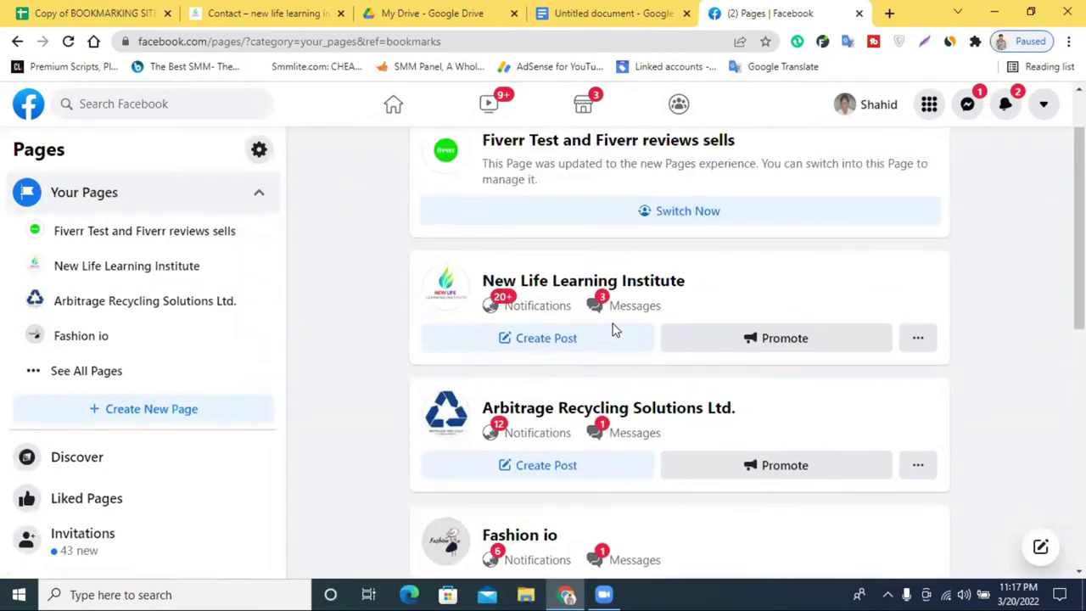
left_click(607, 284)
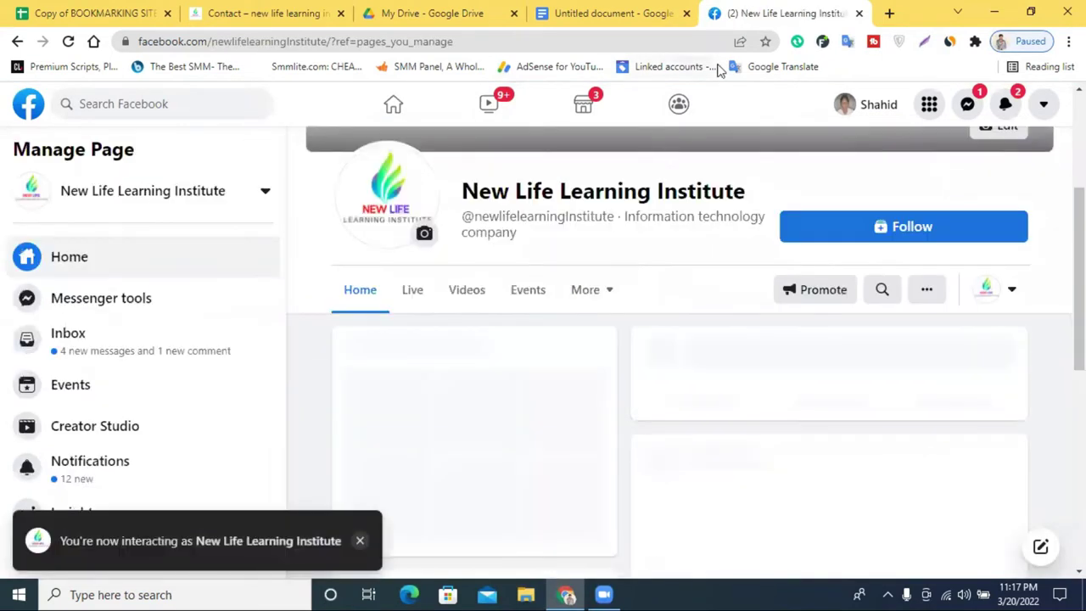
Look through the institute page's contact information and posts to find the YouTube monetization course post of 3 December 2021
scroll(735, 315, "down", 5)
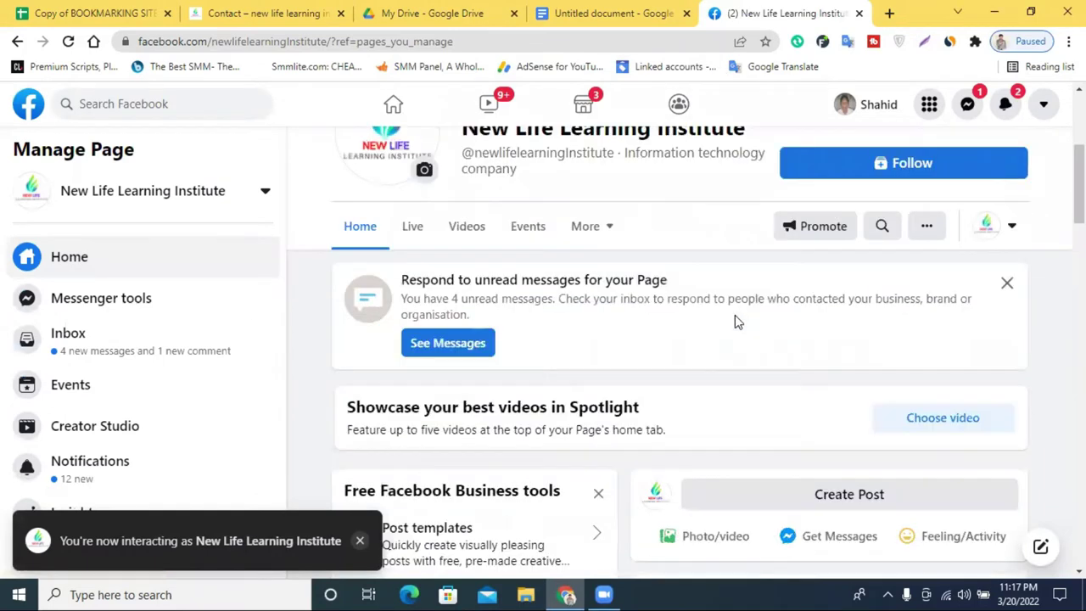
scroll(735, 321, "down", 10)
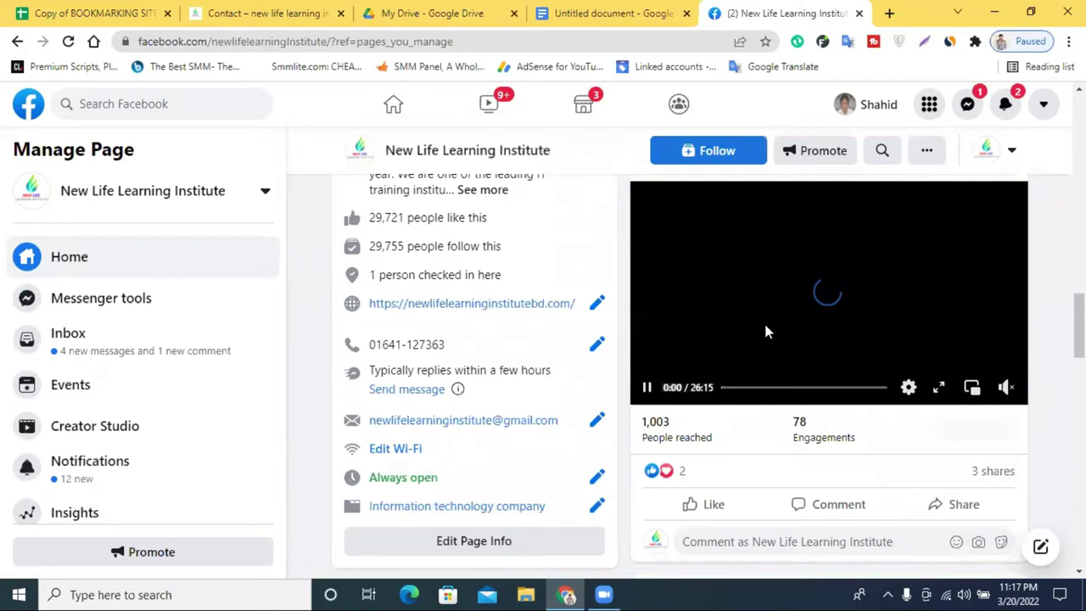
scroll(763, 331, "up", 1)
scroll(728, 324, "down", 6)
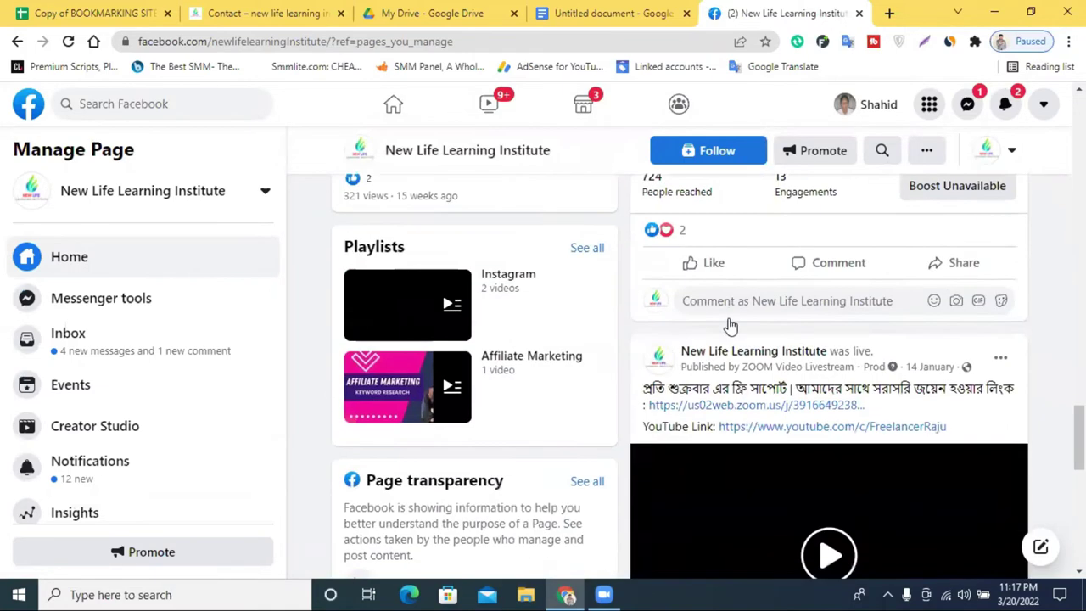
scroll(730, 325, "down", 8)
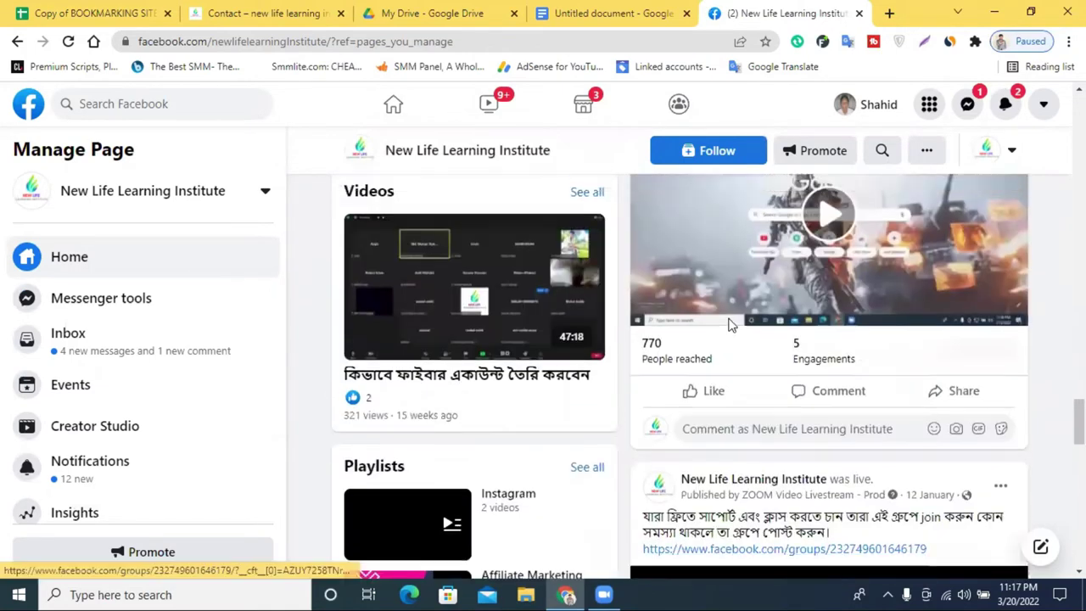
scroll(728, 324, "down", 5)
scroll(739, 330, "down", 5)
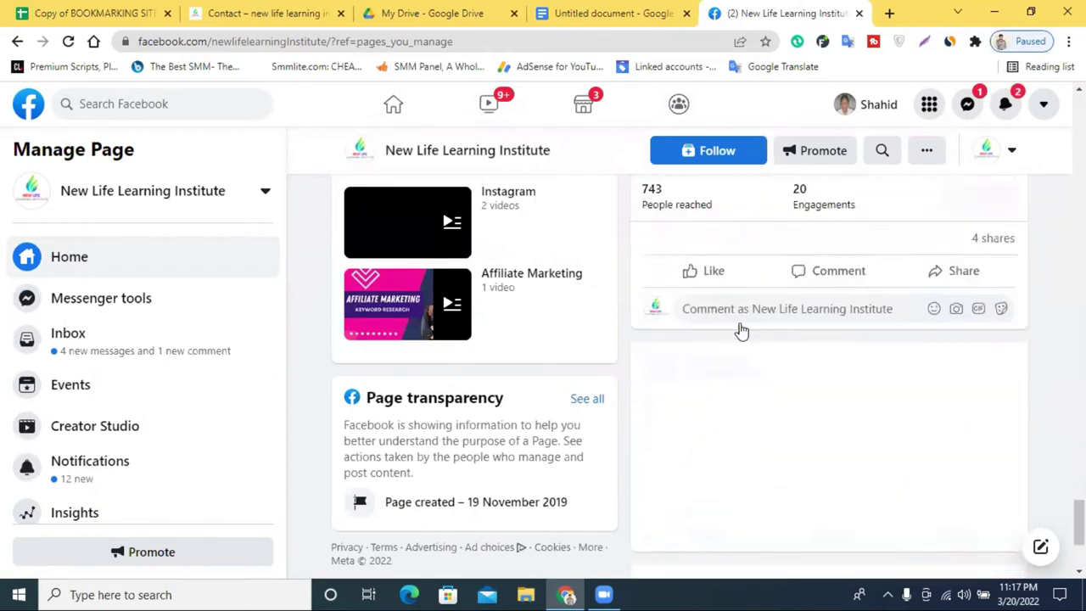
scroll(741, 330, "down", 2)
scroll(752, 347, "down", 4)
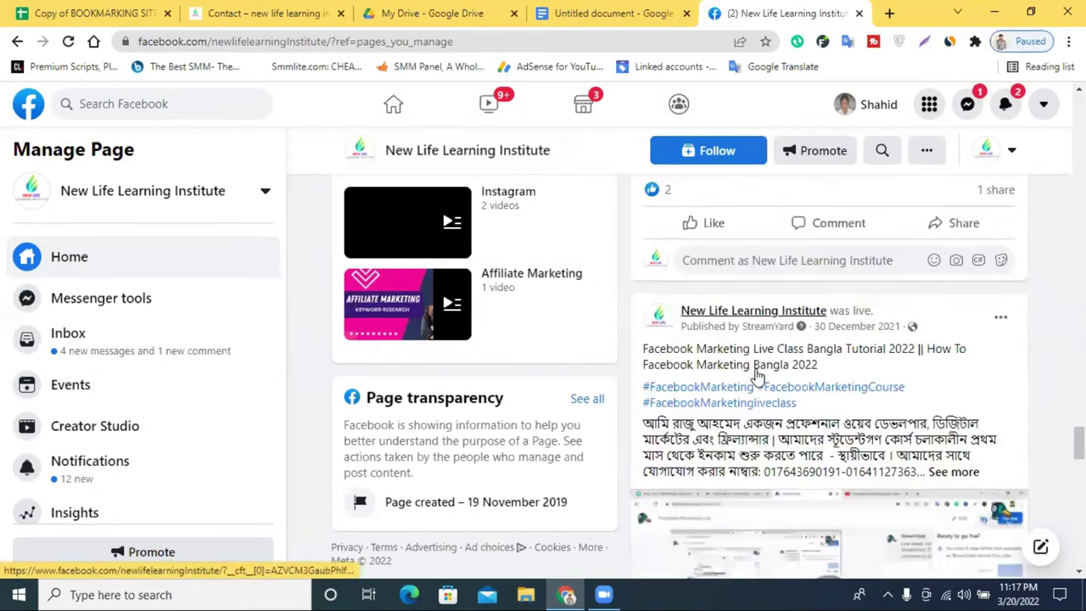
scroll(757, 376, "down", 1)
scroll(947, 388, "down", 5)
scroll(946, 389, "down", 8)
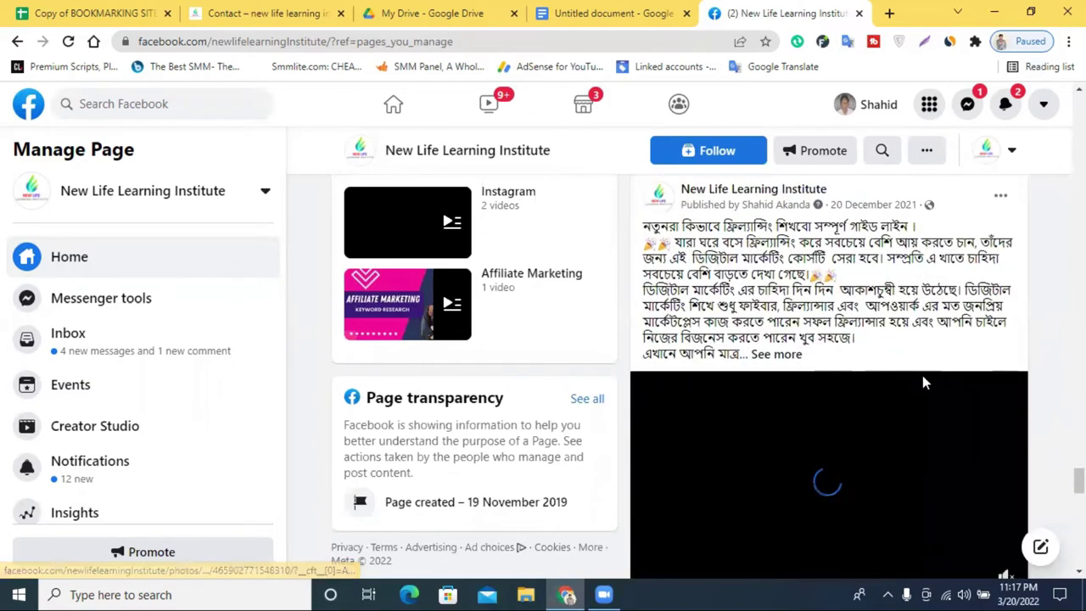
scroll(788, 364, "down", 8)
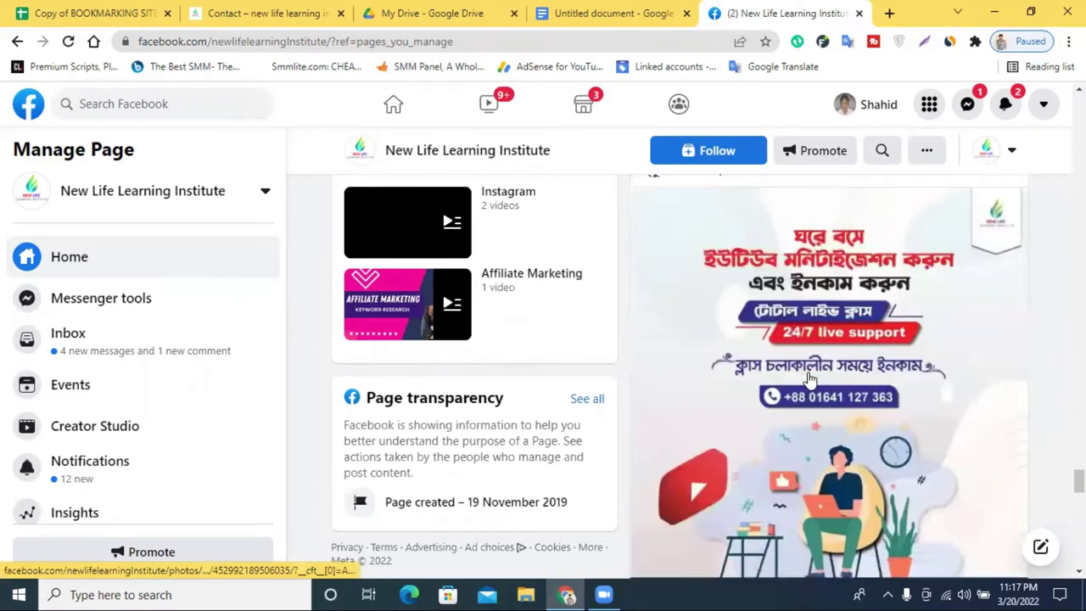
scroll(811, 380, "up", 2)
Expand the YouTube monetization course post and copy its full text
left_click(811, 332)
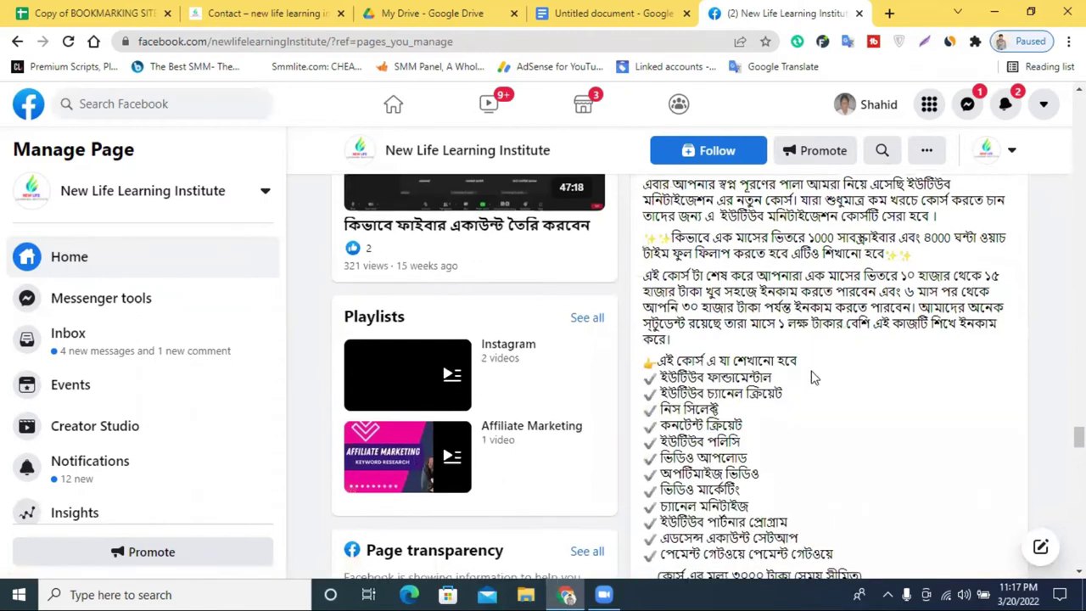
scroll(933, 348, "down", 5)
left_click_drag(938, 346, 646, 348)
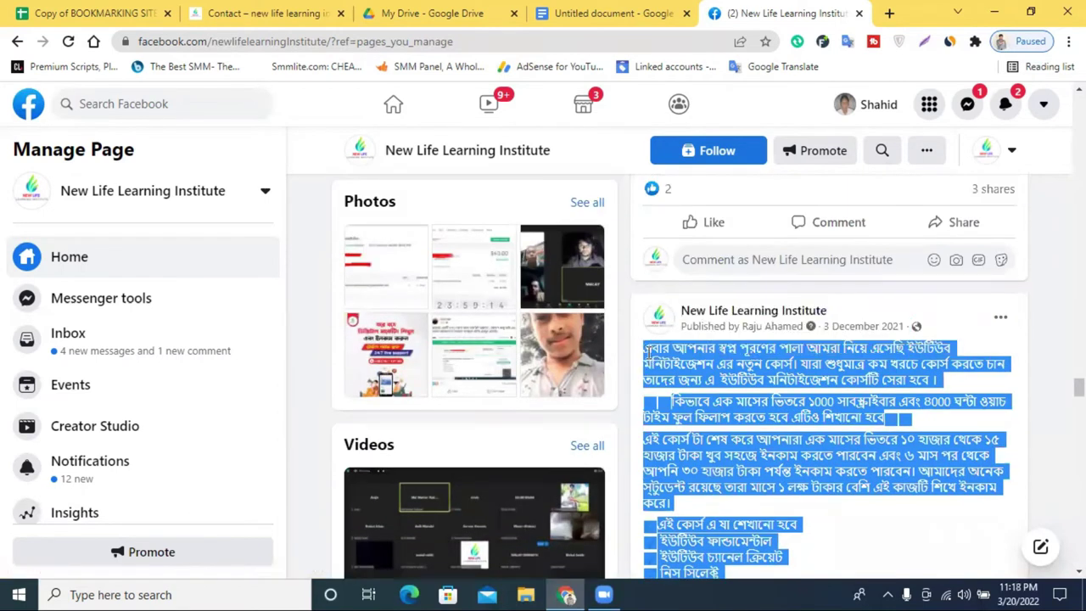
right_click(735, 355)
left_click(735, 361)
right_click(783, 359)
left_click(785, 365)
Paste the copied post text below the keywords in the untitled document and separate it from "Best car in bangladesh" with a blank line
left_click(632, 13)
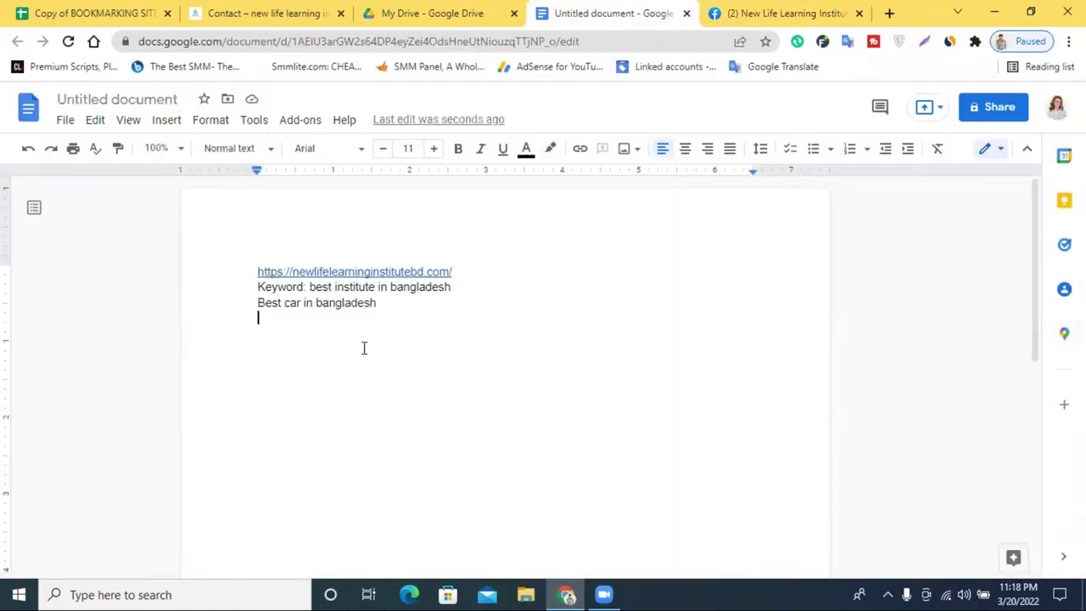
key("ctrl+v")
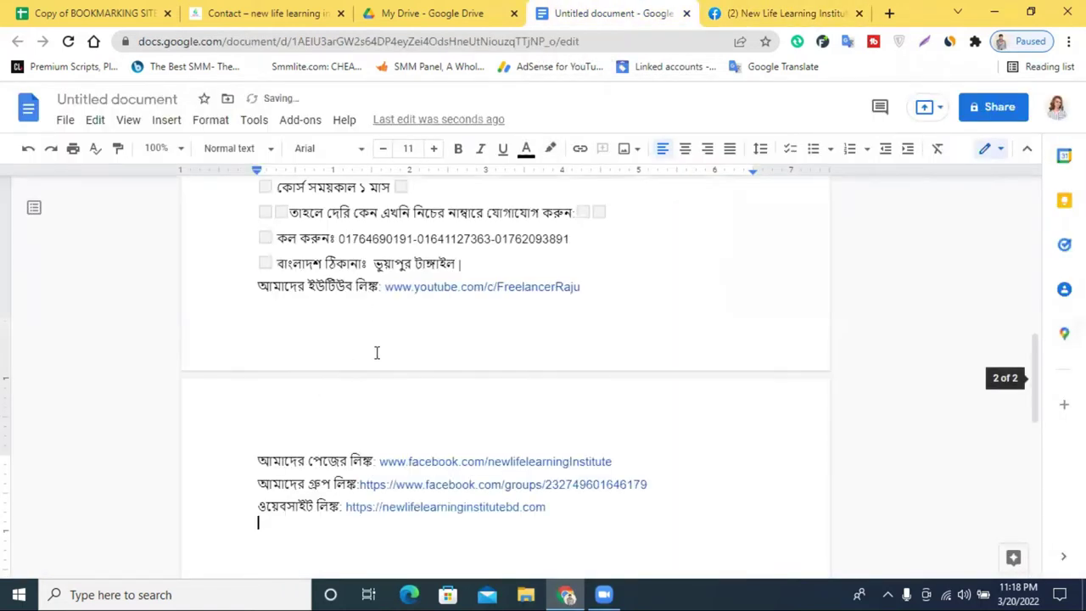
scroll(377, 353, "up", 15)
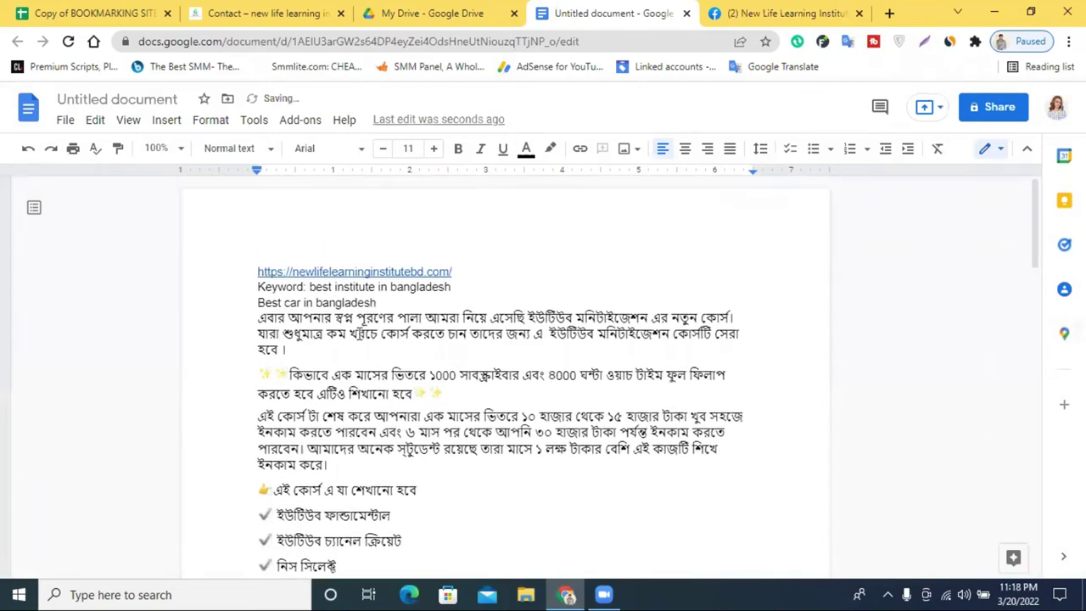
left_click(377, 303)
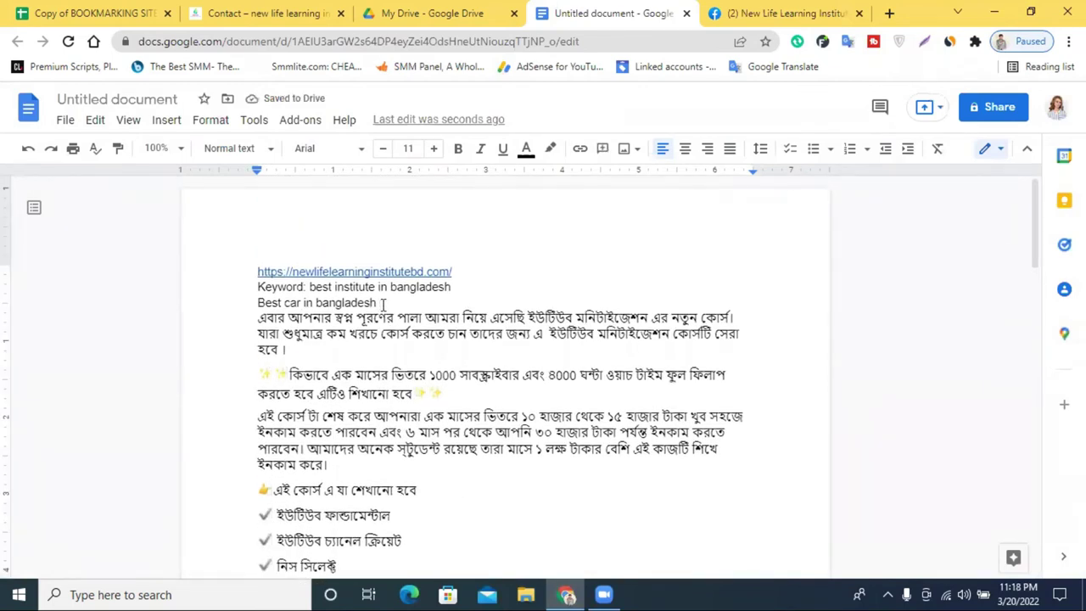
key("Return")
left_click_drag(402, 303, 459, 306)
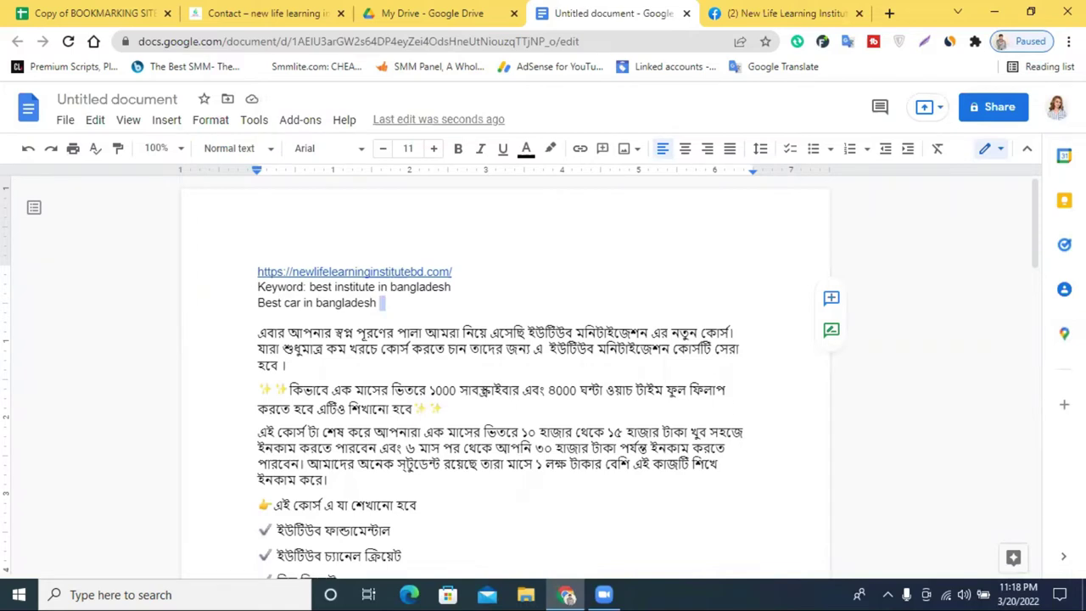
Open the YouTube monetization course post's image on Facebook and save it as a JPEG in Downloads
left_click(736, 13)
key("ctrl+3")
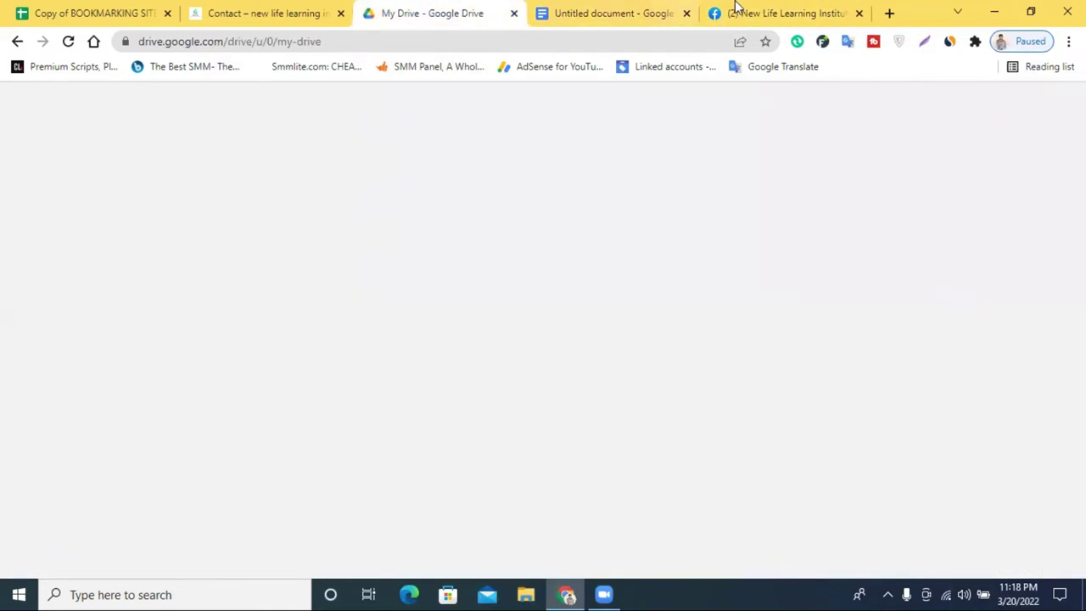
left_click(737, 10)
scroll(770, 307, "down", 5)
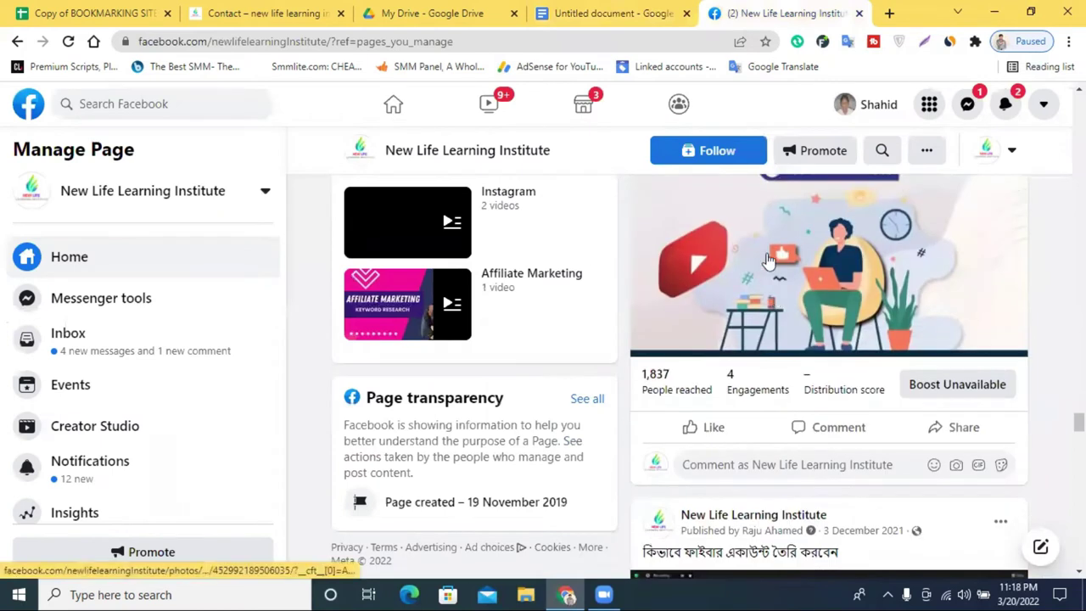
left_click(768, 261)
right_click(369, 280)
left_click(439, 312)
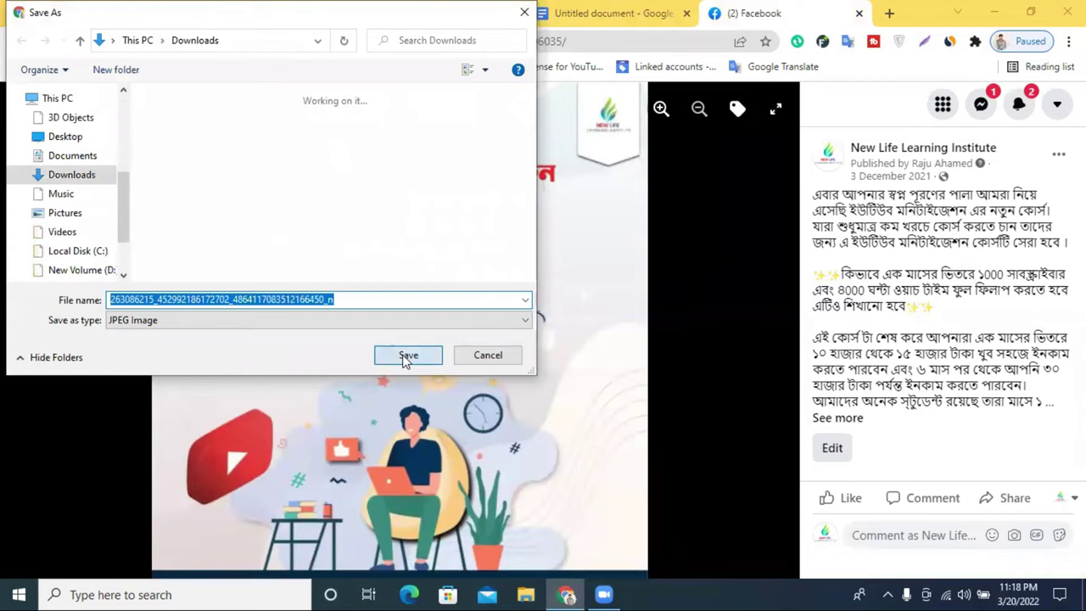
left_click(405, 358)
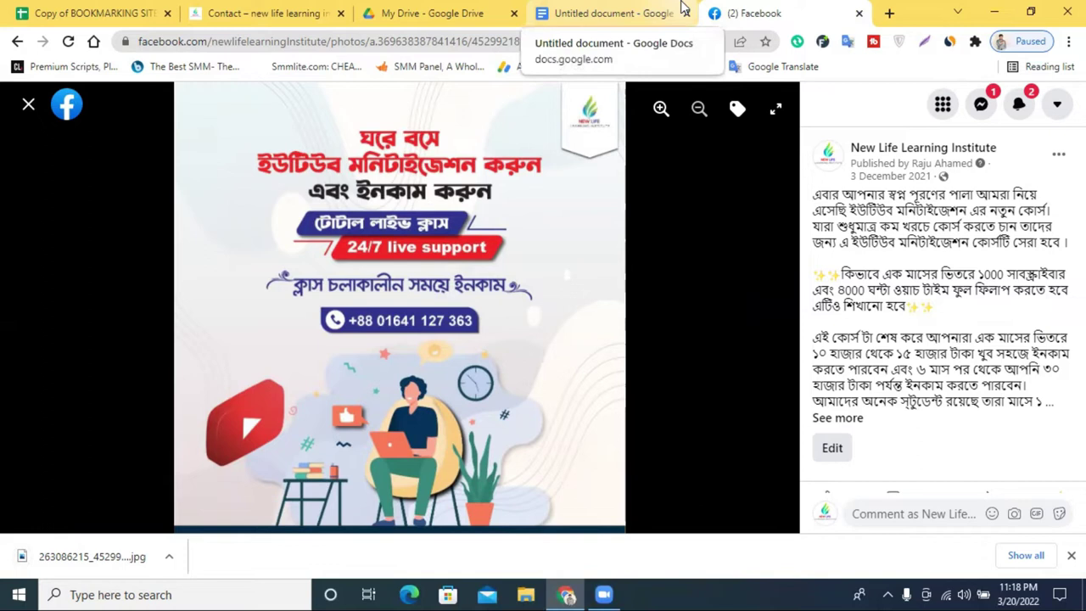
Review the website address in the document and the institute's Contact page, and close the Facebook tab
left_click(620, 10)
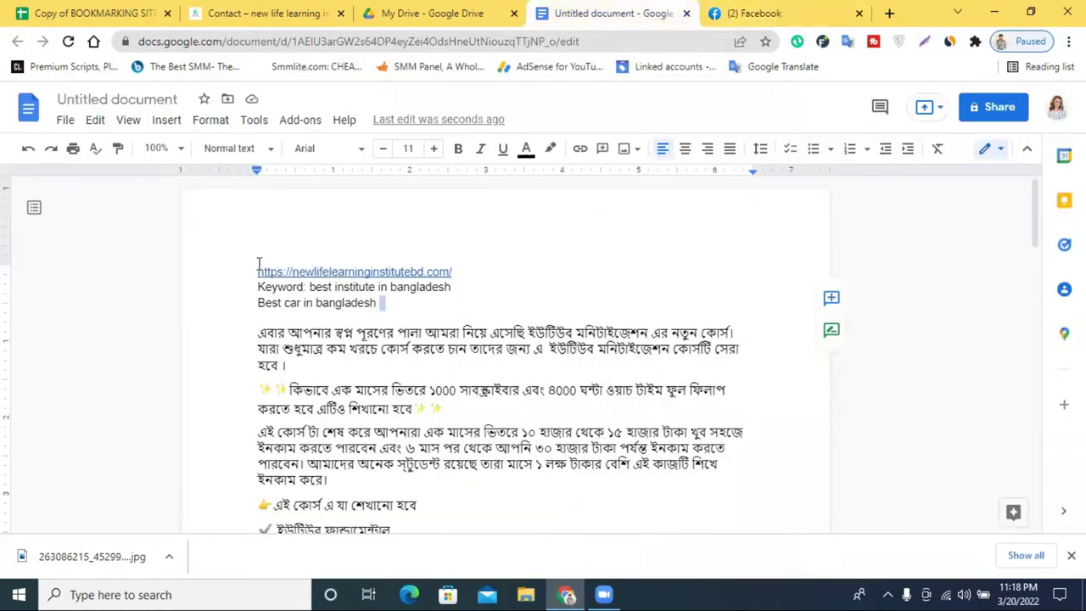
left_click_drag(251, 264, 581, 267)
left_click(574, 264)
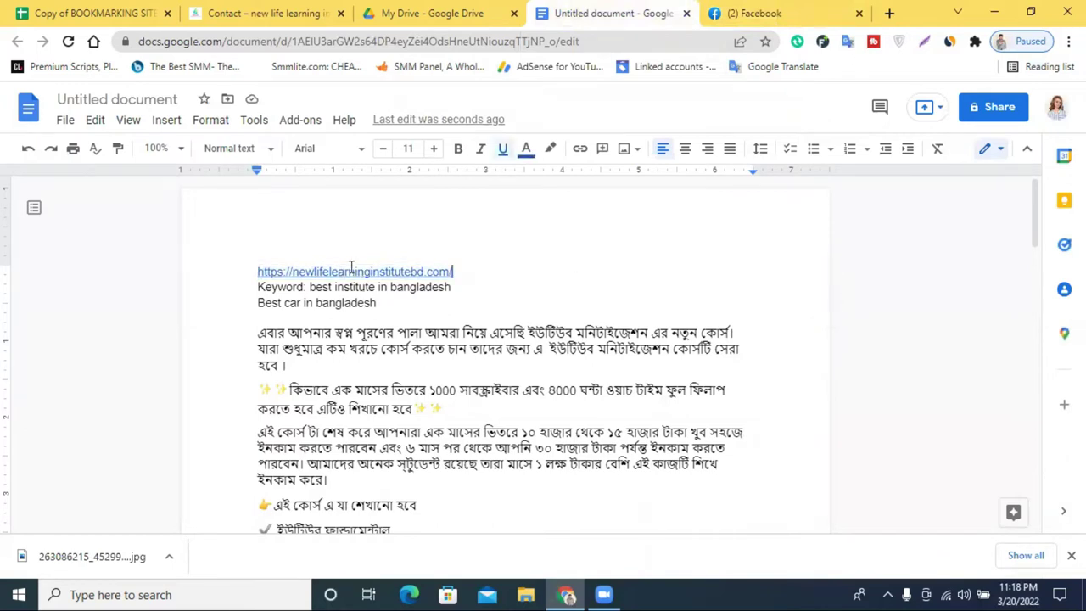
left_click(240, 11)
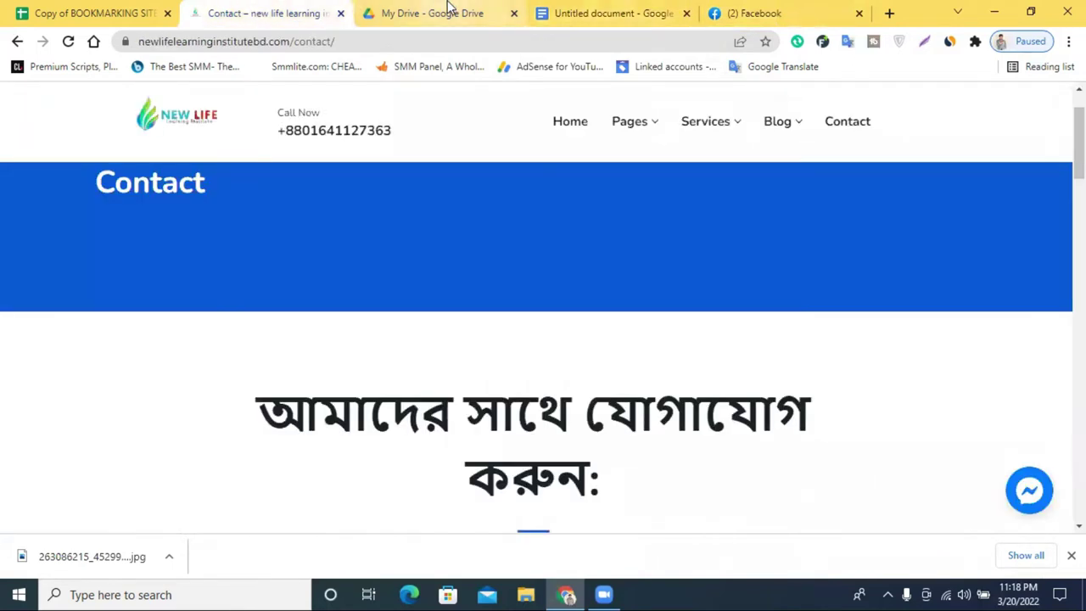
left_click(442, 12)
left_click(787, 9)
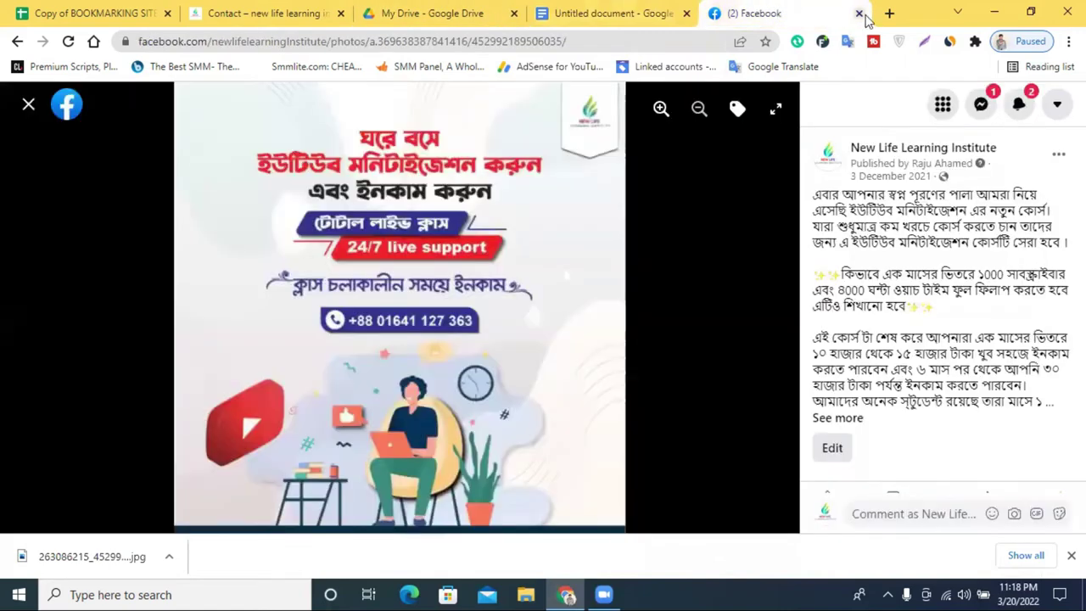
left_click(861, 17)
Examine the list of bookmarking sites in Sheet2 of the Copy of BOOKMARKING SITE spreadsheet
left_click(296, 12)
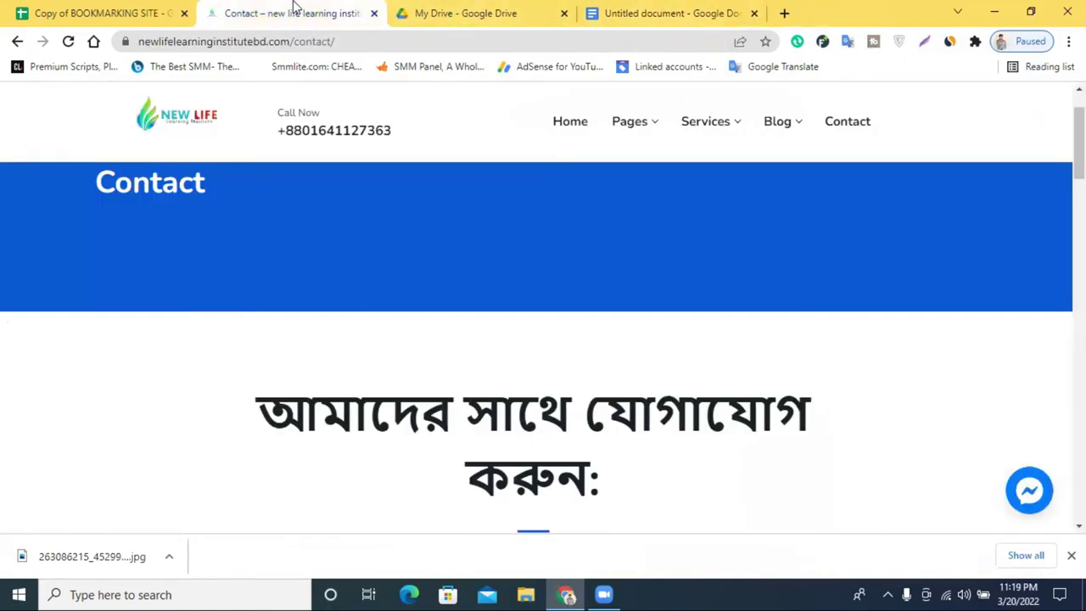
left_click(129, 8)
mouse_move(296, 213)
scroll(242, 347, "down", 15)
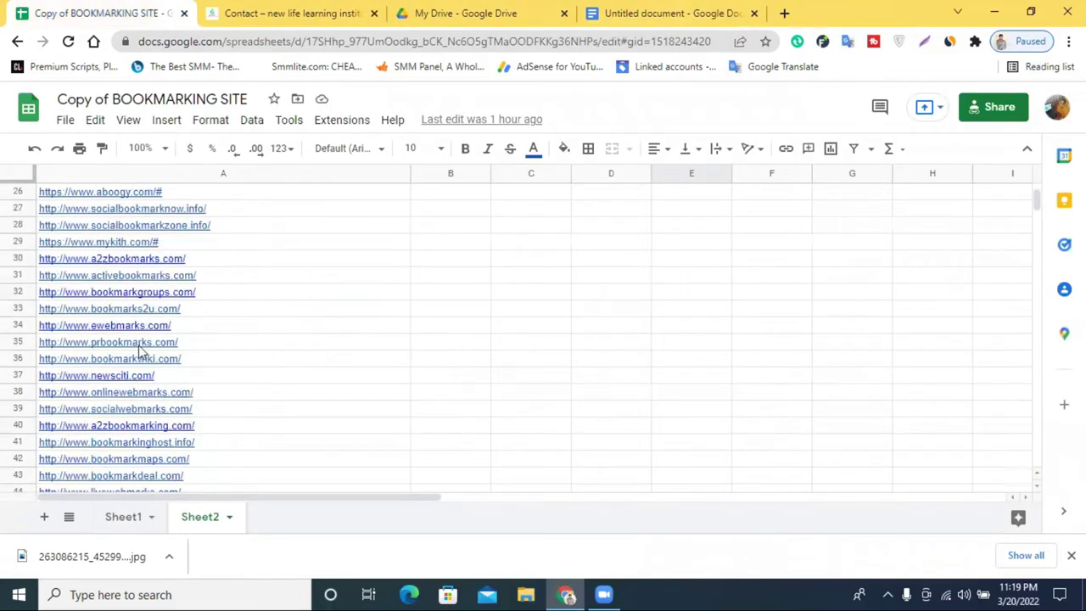
scroll(174, 372, "down", 20)
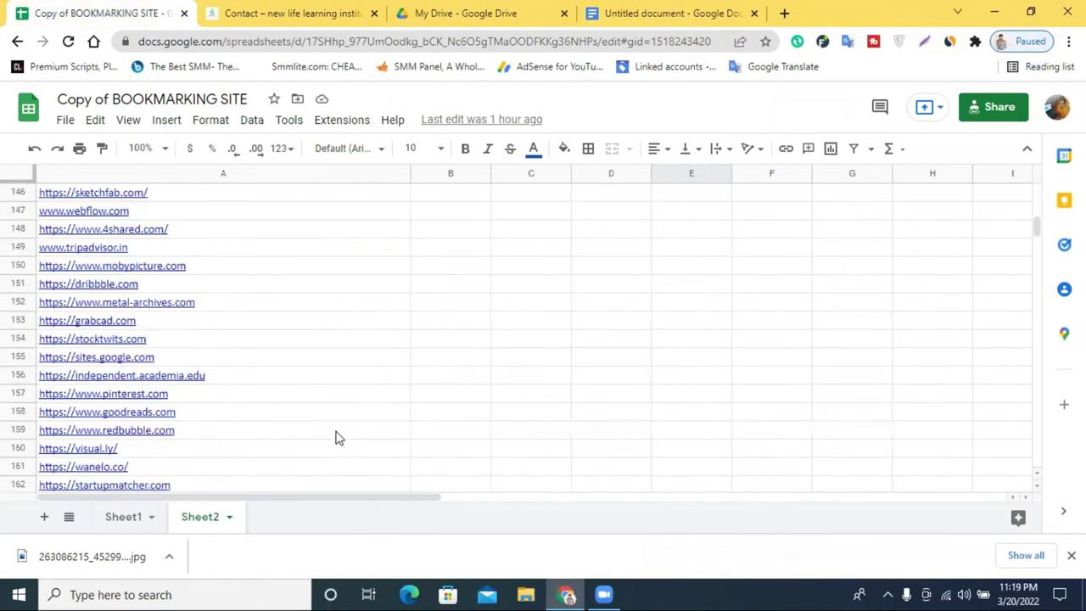
scroll(341, 447, "down", 7)
scroll(342, 451, "up", 13)
scroll(189, 413, "down", 11)
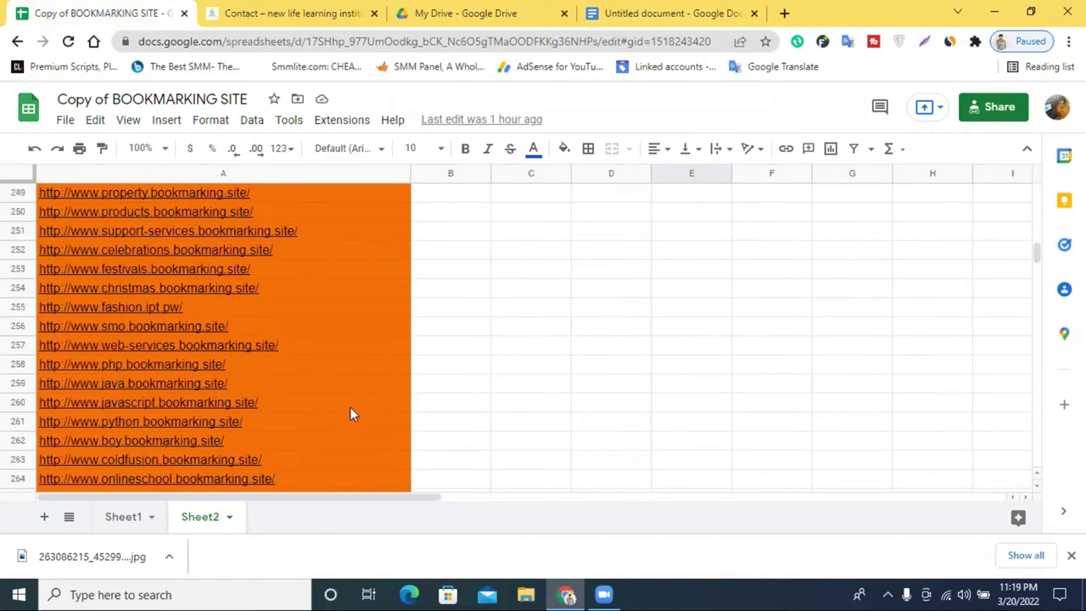
scroll(349, 412, "up", 20)
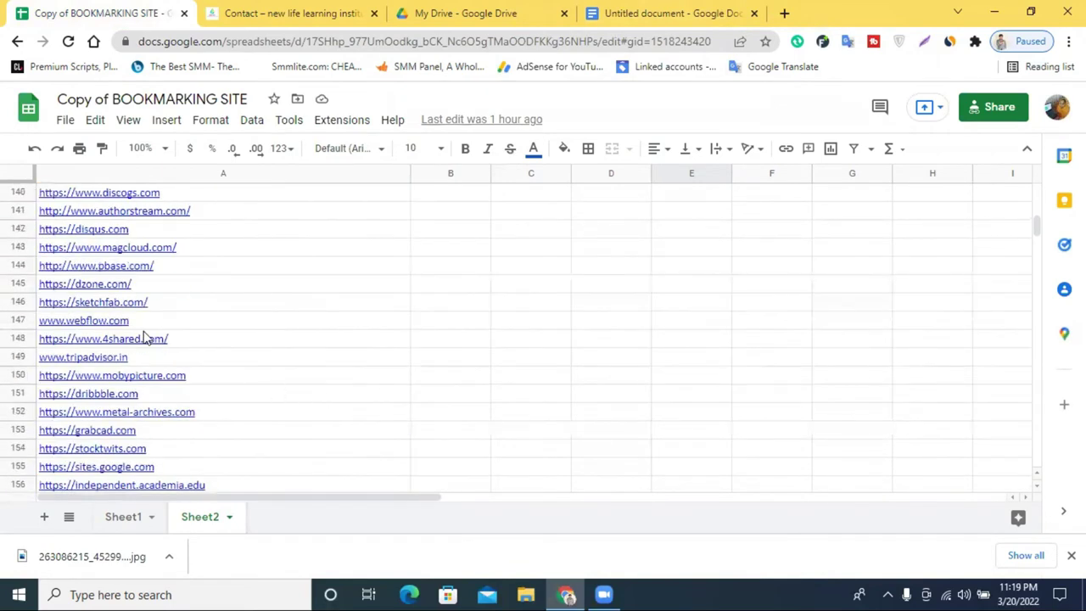
Open the coldfusion.ipt.pw link from row 119 to view the bookmarking site, and return to the spreadsheet
left_click(249, 297)
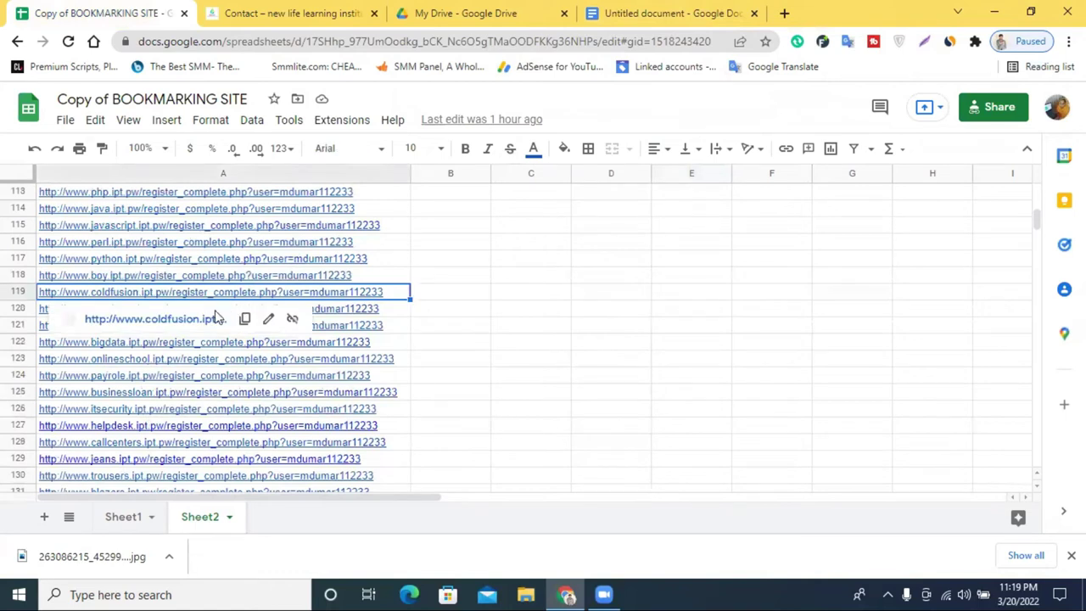
left_click(174, 319)
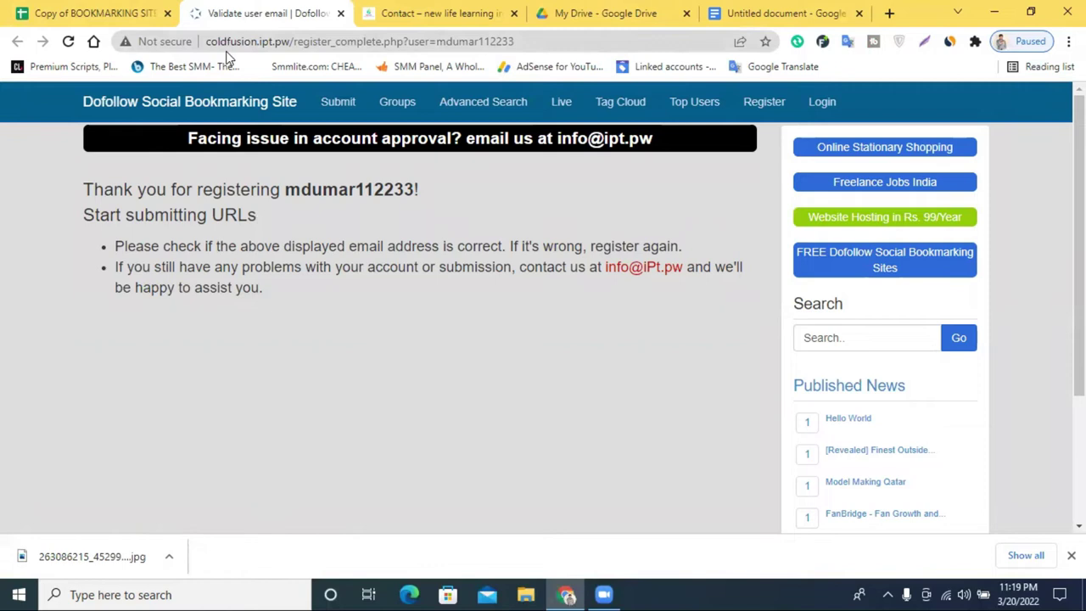
left_click(140, 13)
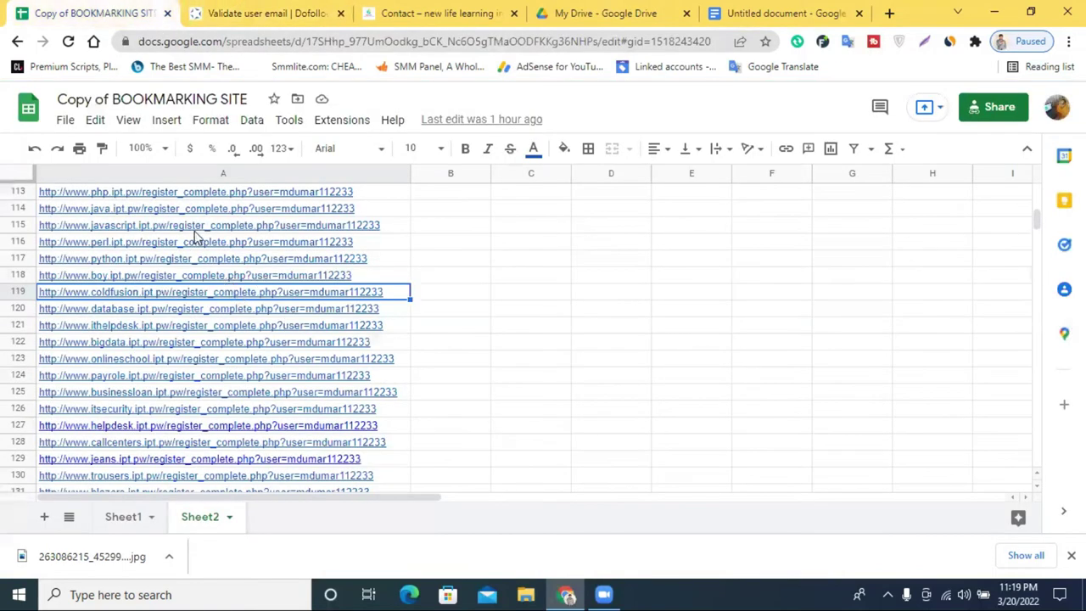
Open the java.ipt.pw link from row 114 of the bookmarking list and look over the bookmarking site's page
left_click(196, 209)
left_click(206, 235)
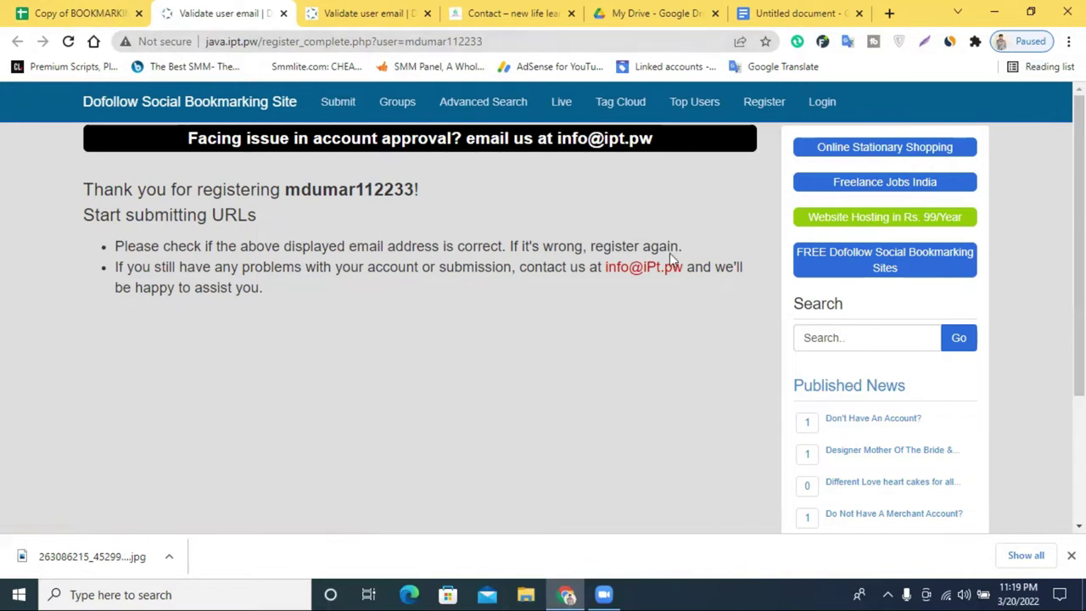
scroll(738, 333, "down", 3)
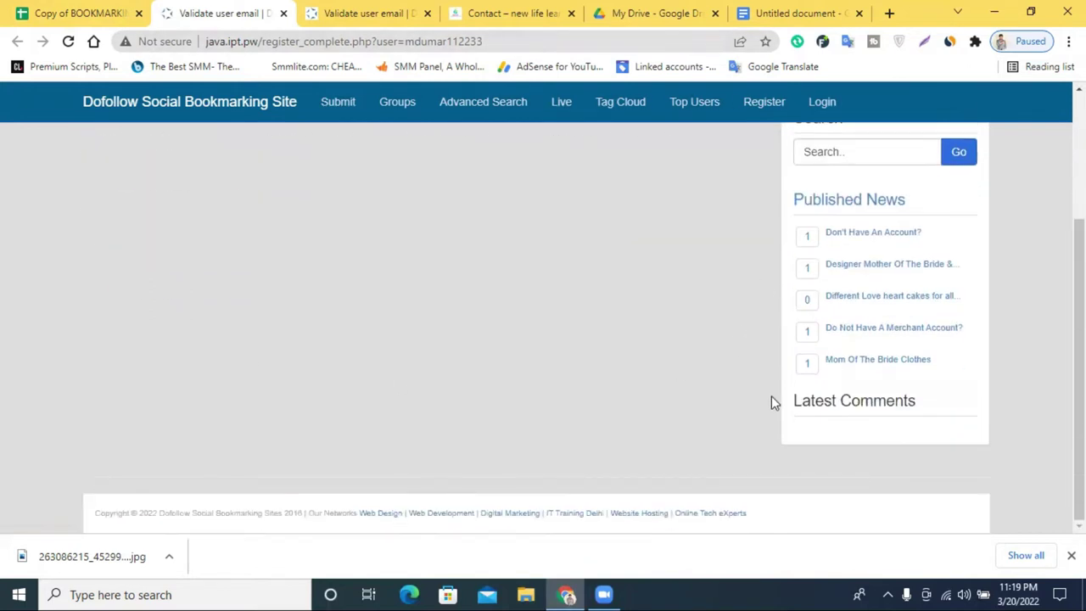
scroll(763, 407, "up", 3)
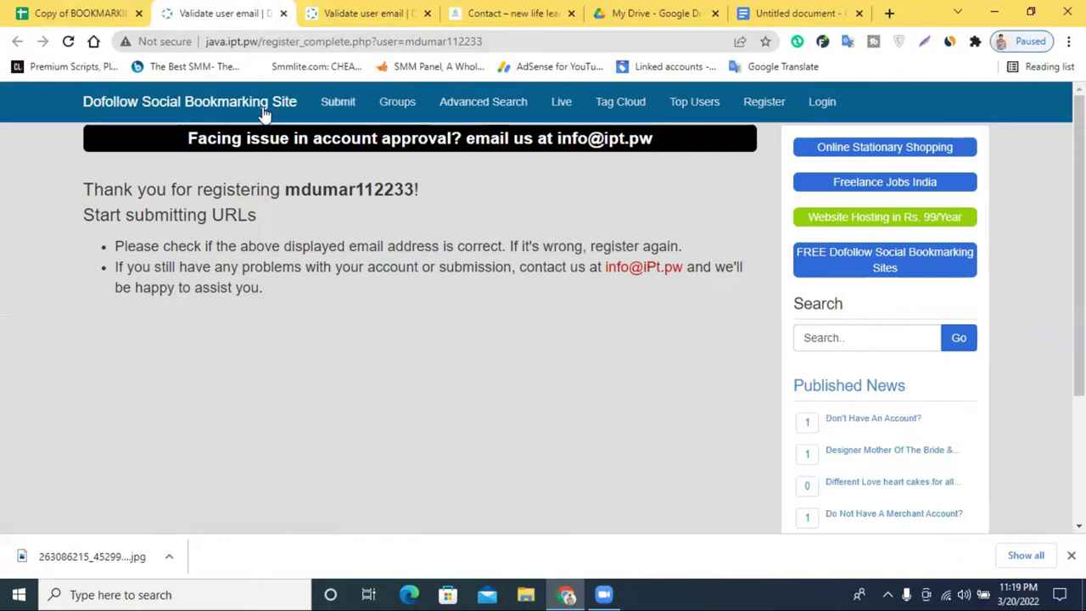
Open a new browser tab and revisit the institute's Contact page, Google Drive and the bookmarking site list in Sheet2
left_click(889, 13)
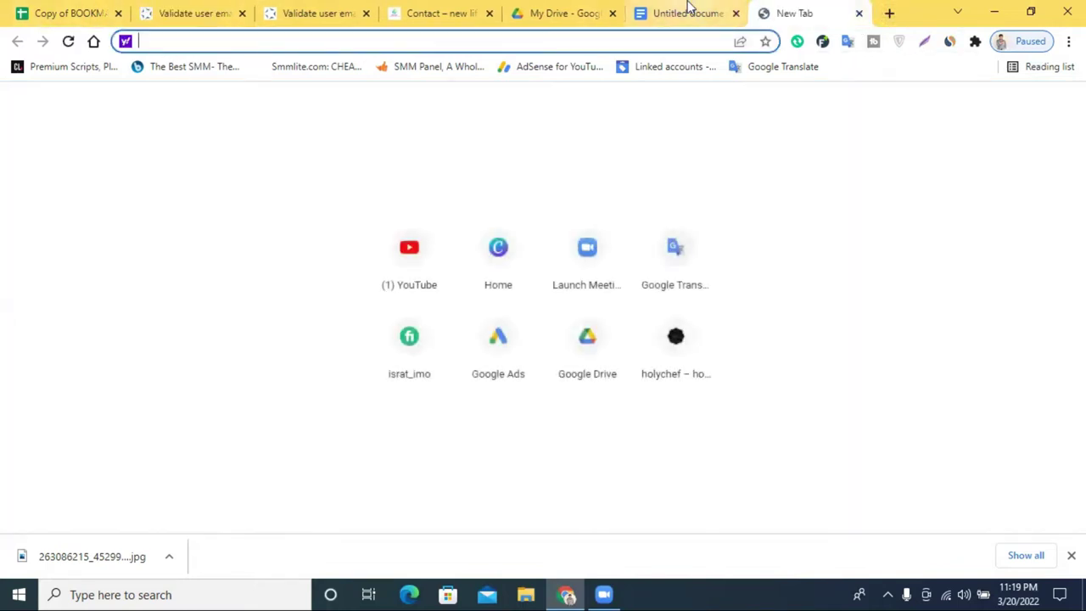
left_click(399, 10)
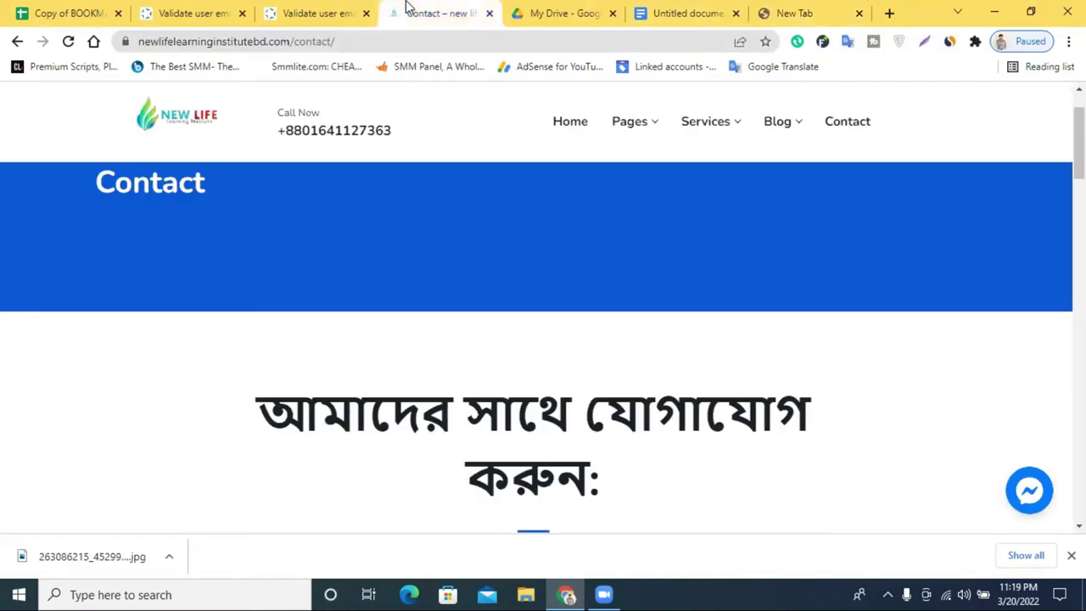
left_click(580, 10)
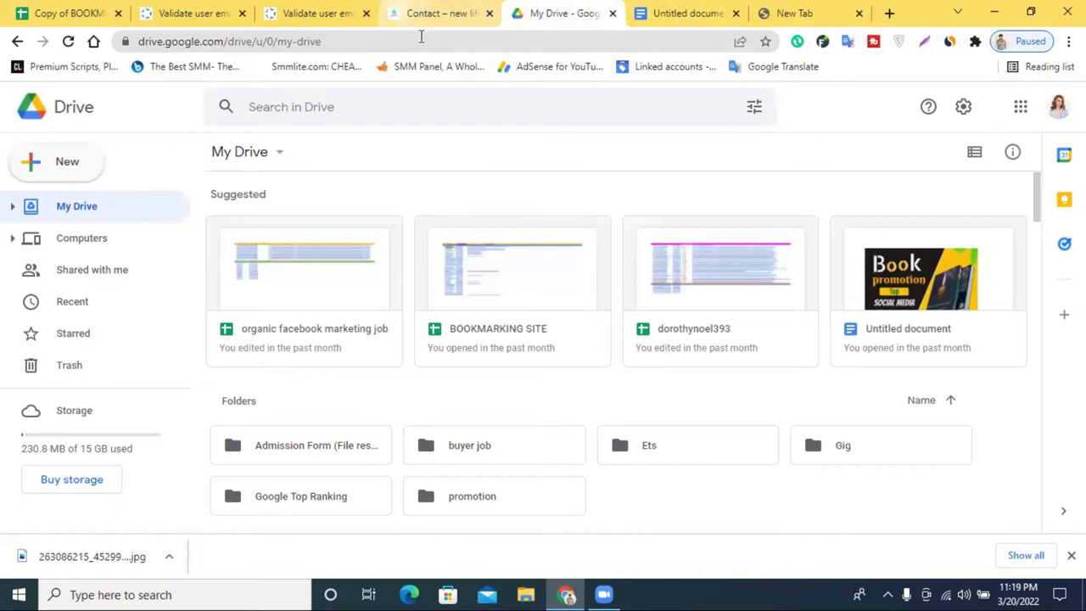
left_click(106, 10)
scroll(653, 404, "up", 20)
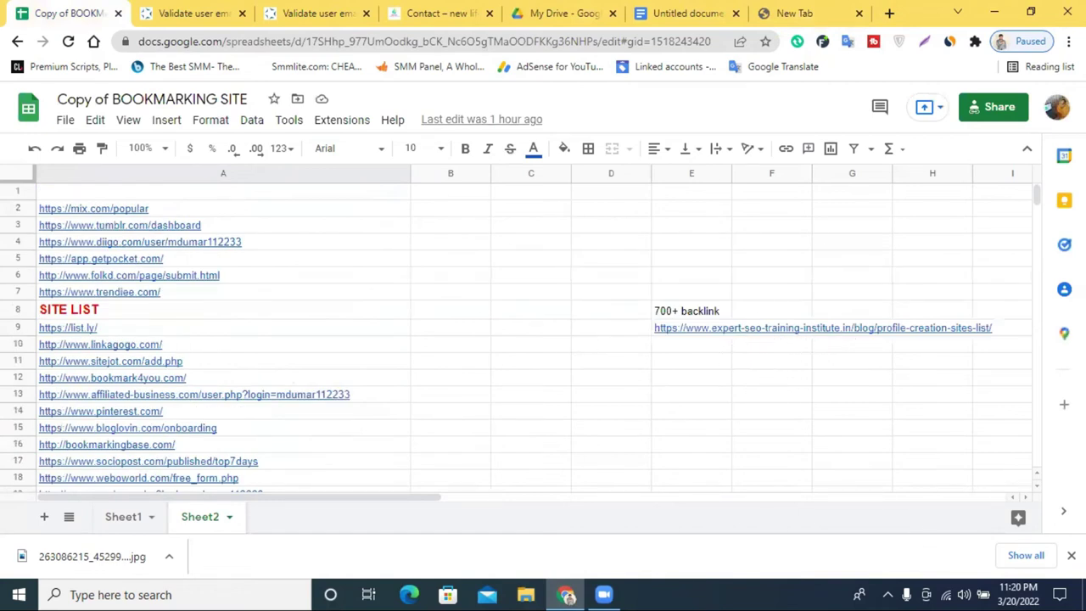
scroll(661, 447, "down", 15)
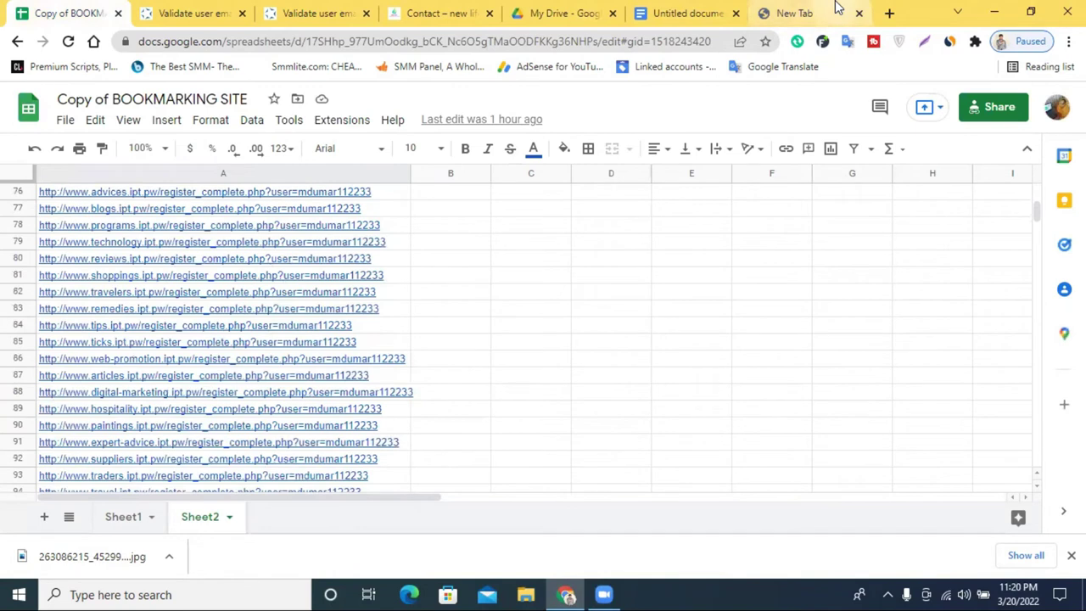
Search the web for "do follow backlinks sites" in the new tab and look through the results
left_click(839, 11)
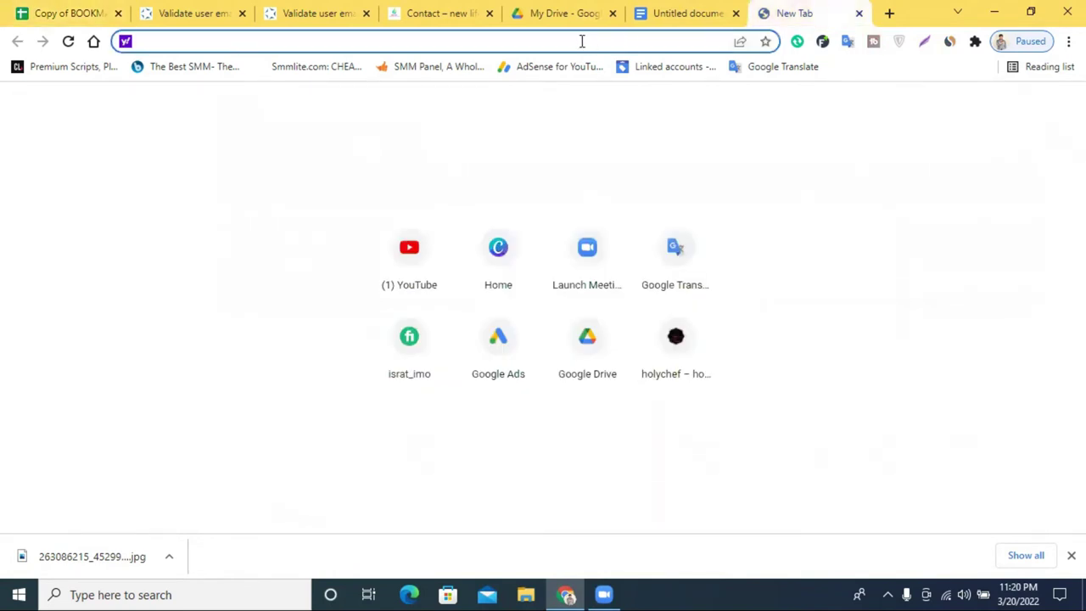
type("do")
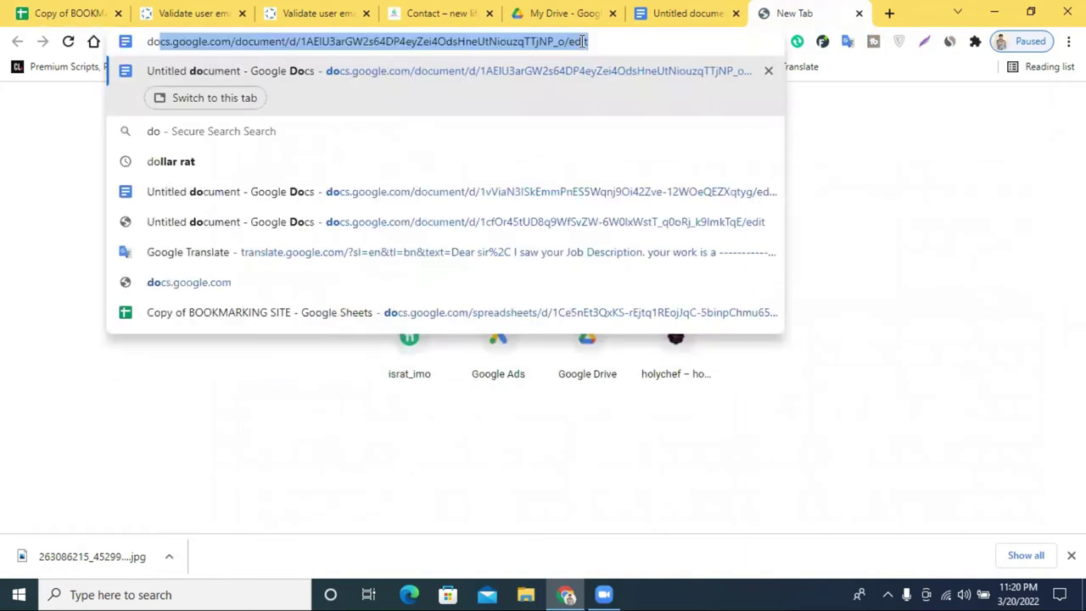
type(" follo")
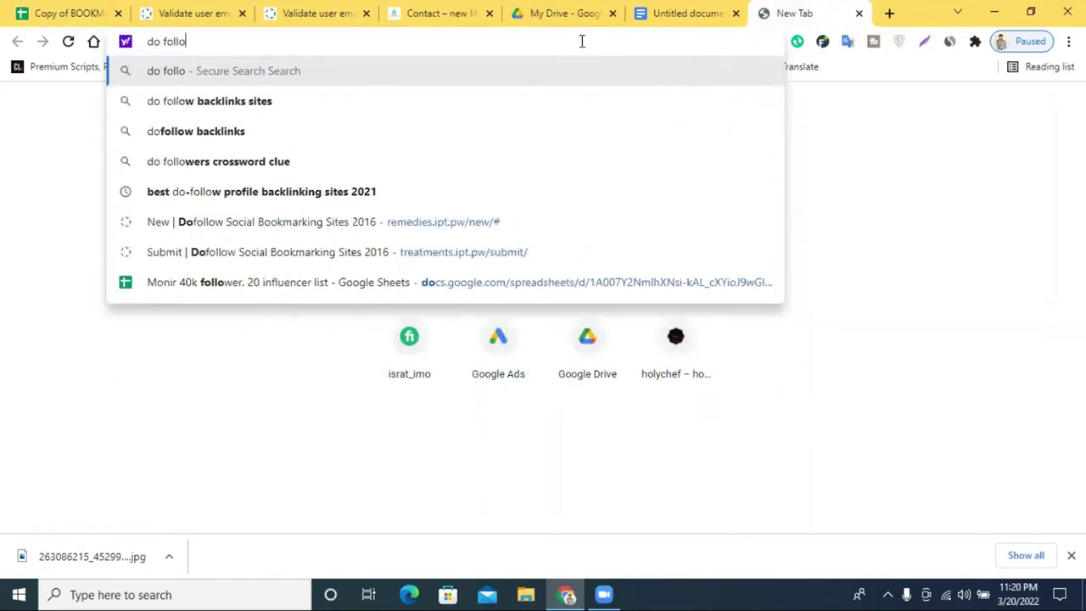
left_click(369, 108)
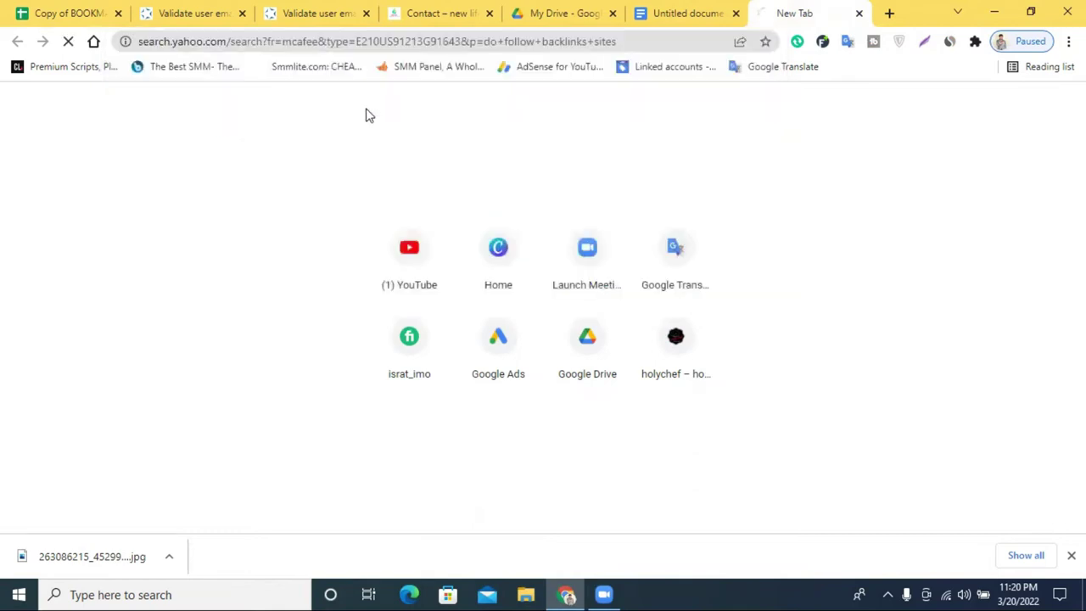
scroll(294, 314, "down", 5)
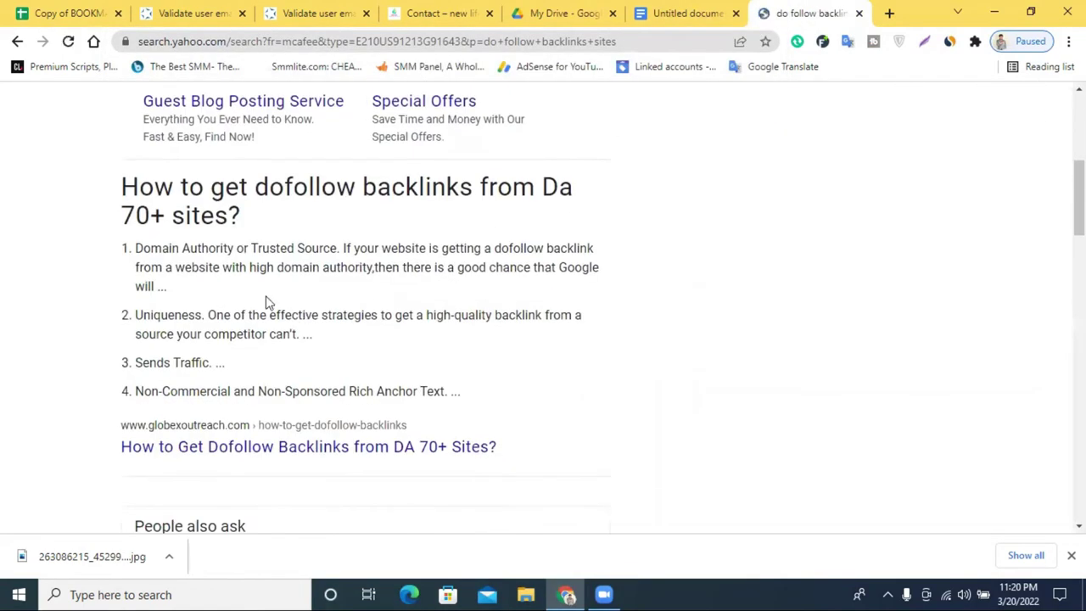
scroll(238, 303, "down", 4)
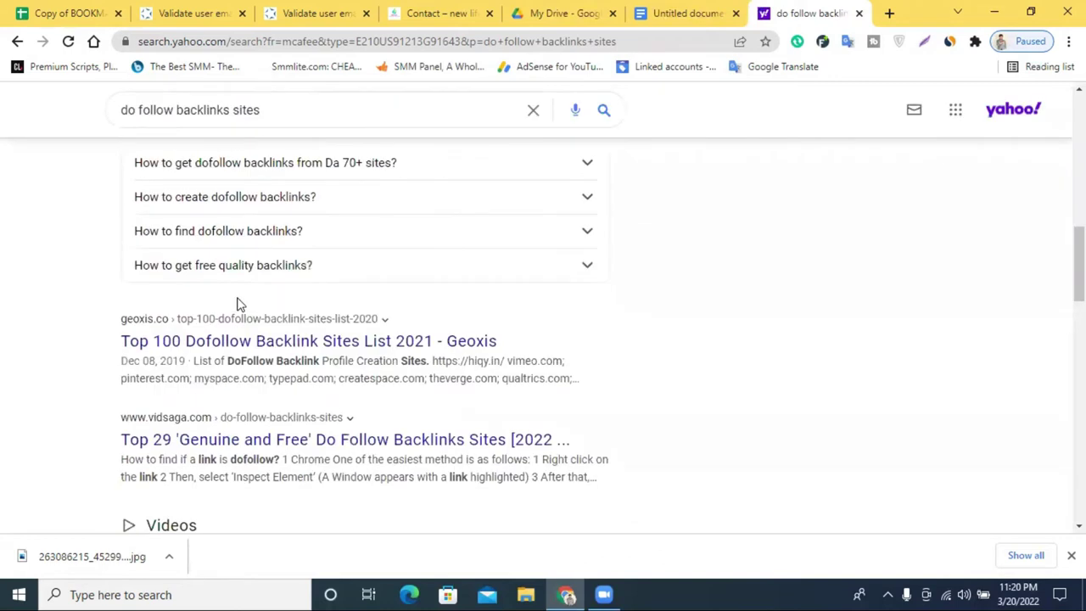
scroll(206, 346, "down", 2)
scroll(225, 326, "down", 4)
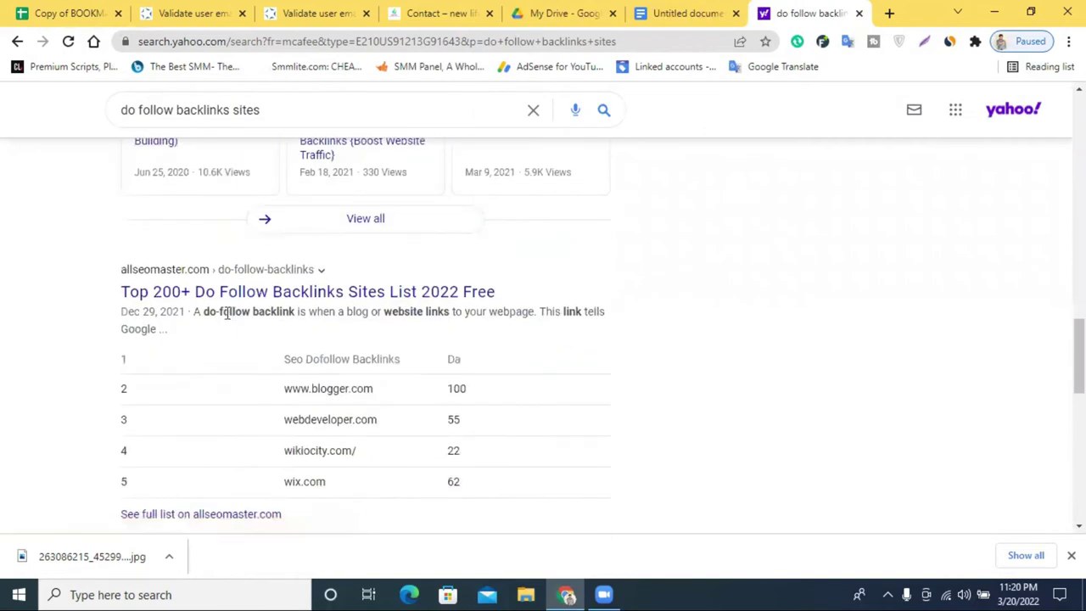
scroll(340, 289, "down", 4)
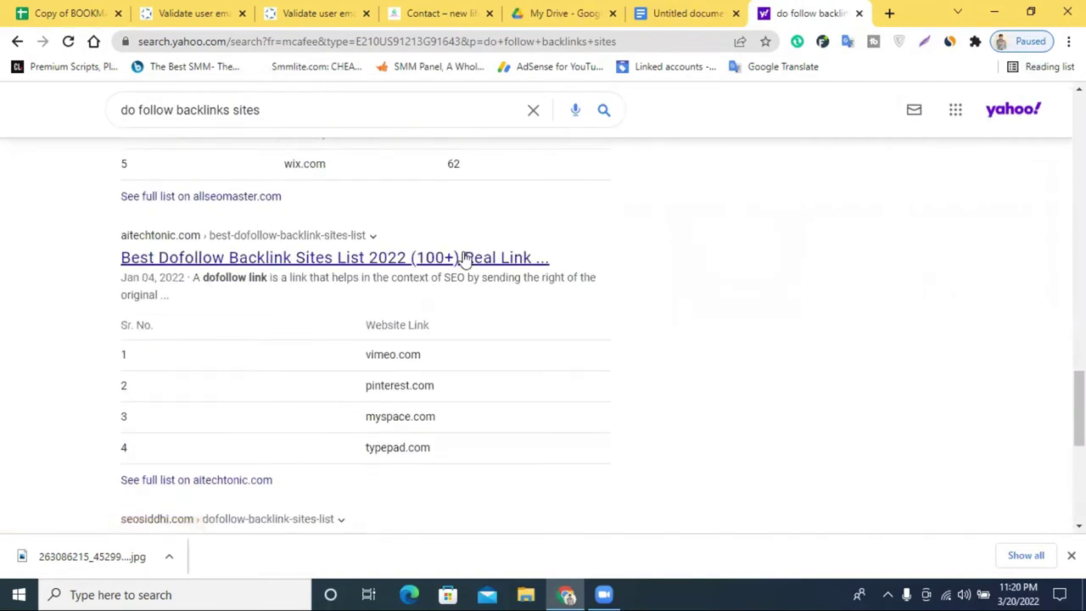
scroll(448, 265, "down", 4)
scroll(310, 179, "down", 2)
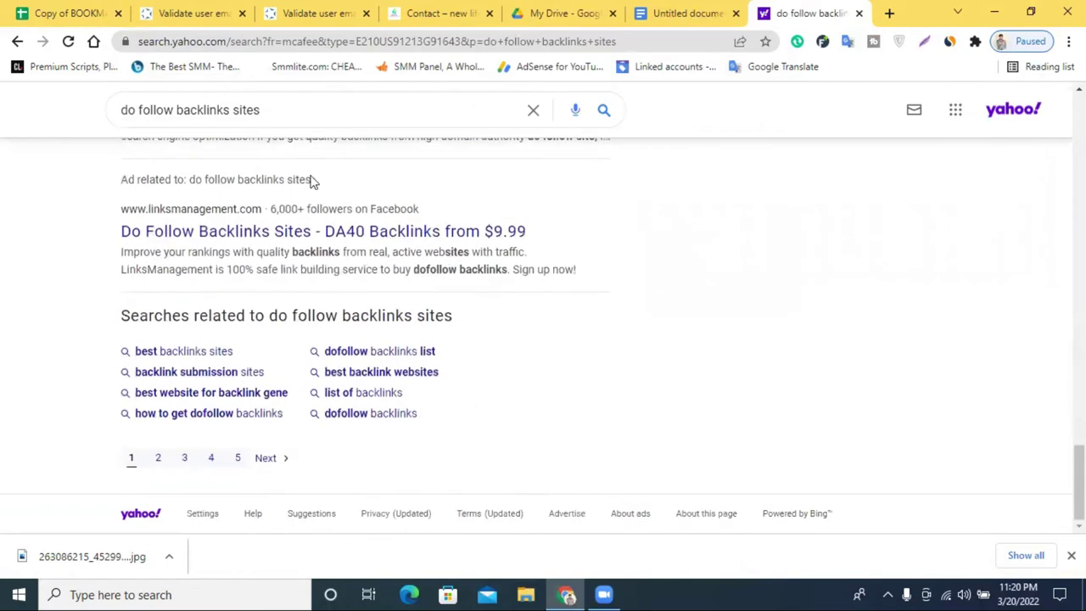
Refine the web search to "do follow backlinks sites 2017" and look through the results
left_click(310, 108)
type("2")
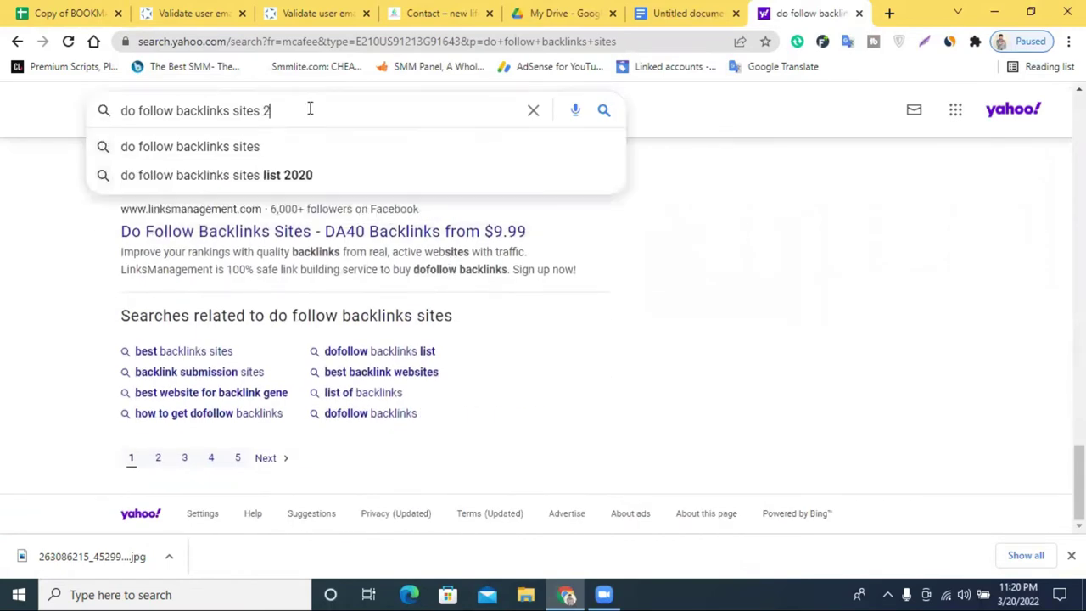
type("017")
key("Return")
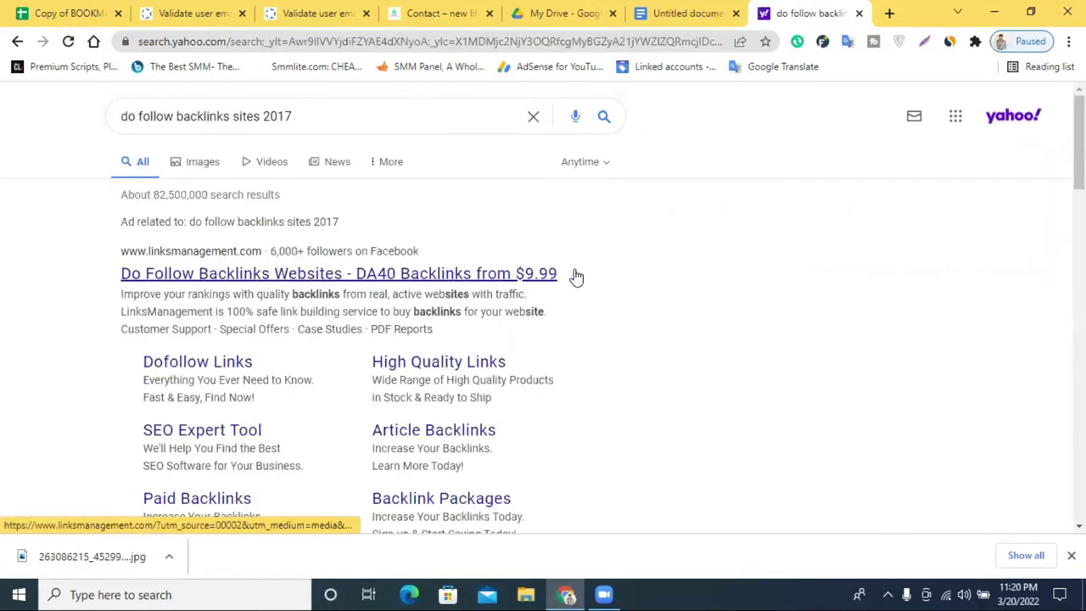
scroll(569, 272, "down", 4)
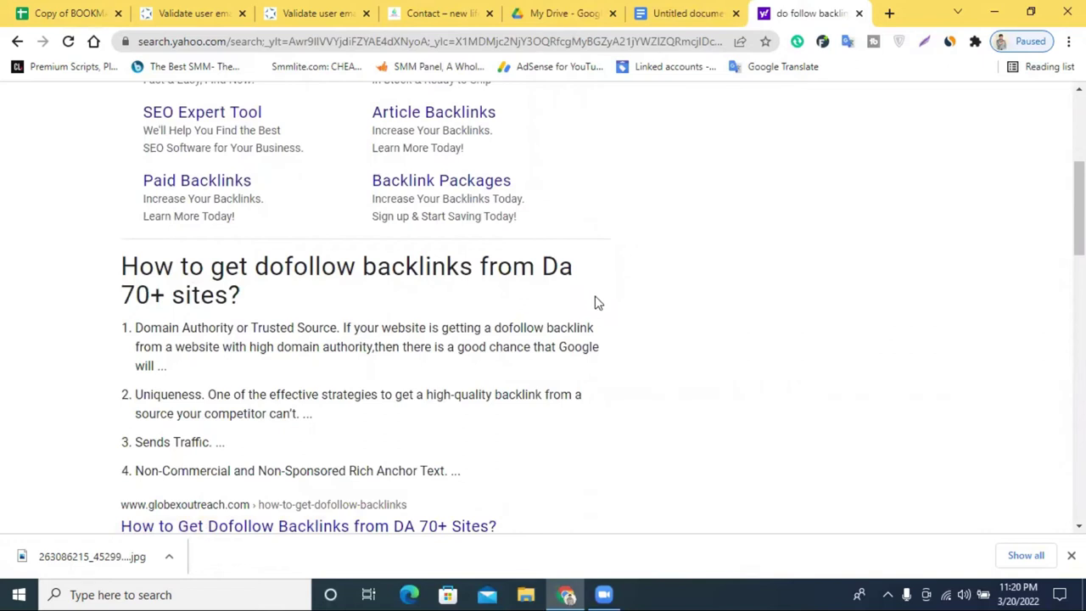
scroll(597, 305, "down", 2)
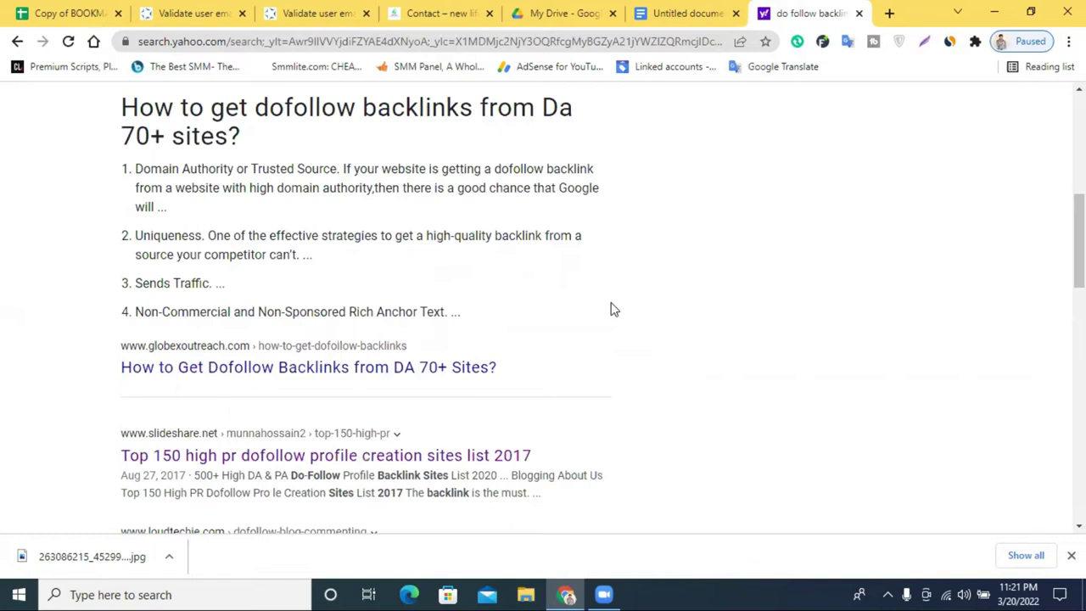
Search for reddit in another new tab and open the Reddit website from the results
left_click(889, 13)
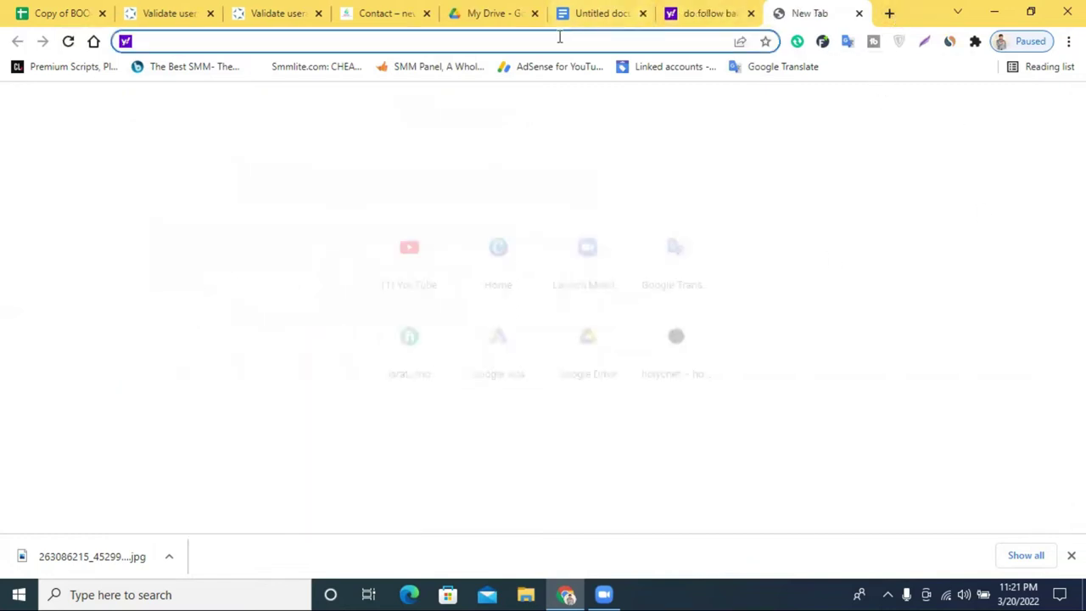
type("r")
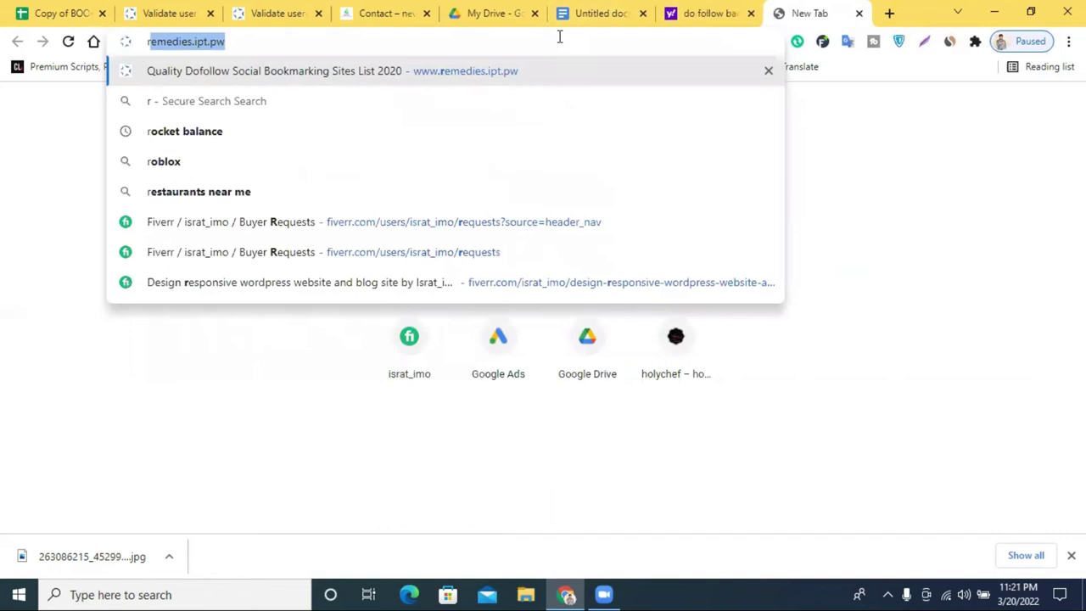
type("ed")
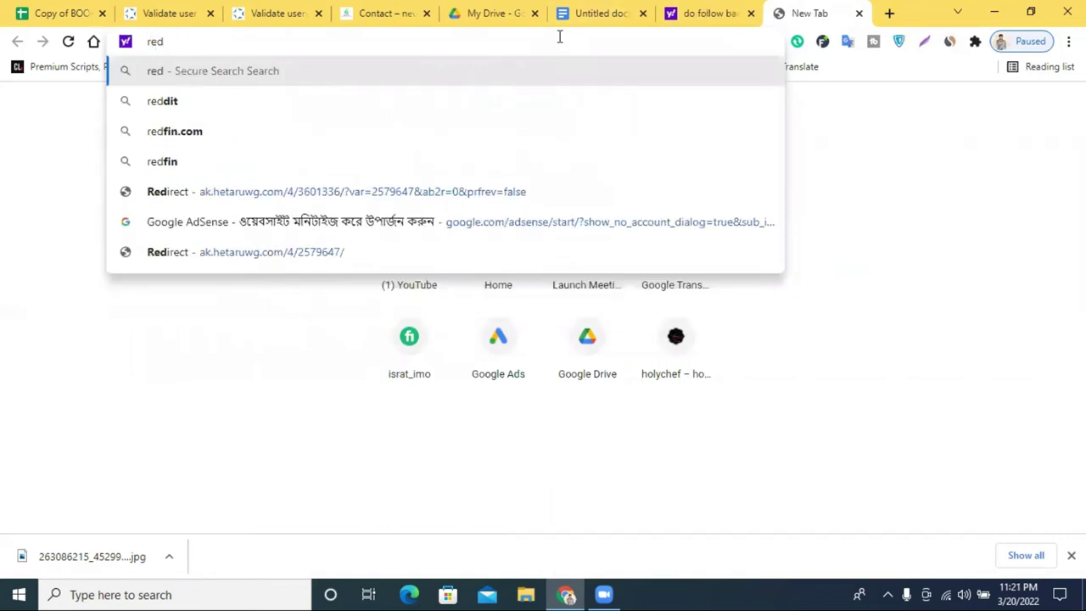
left_click(231, 103)
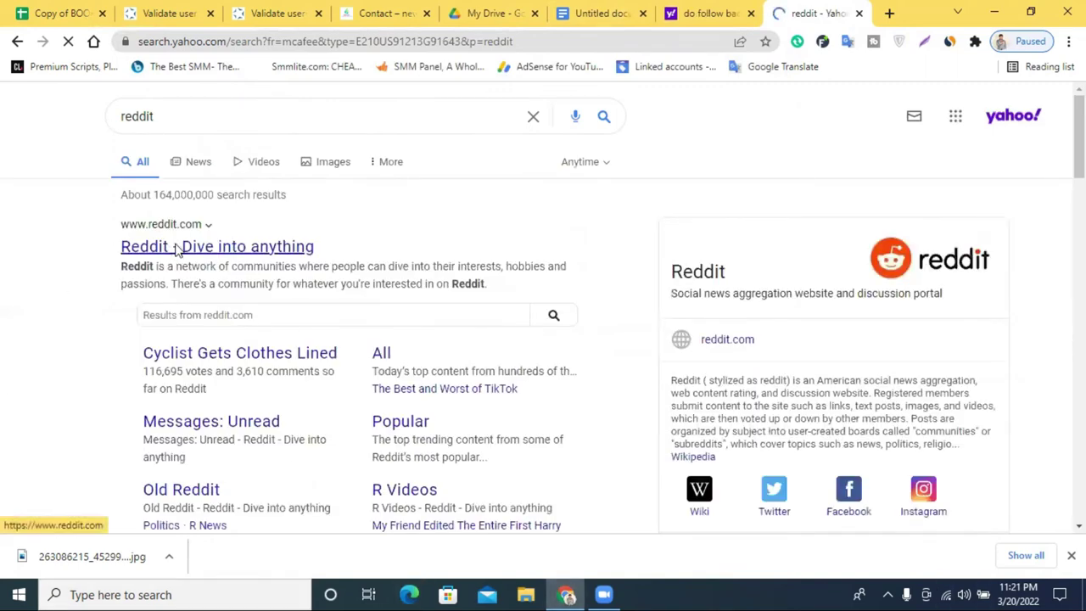
left_click(175, 245)
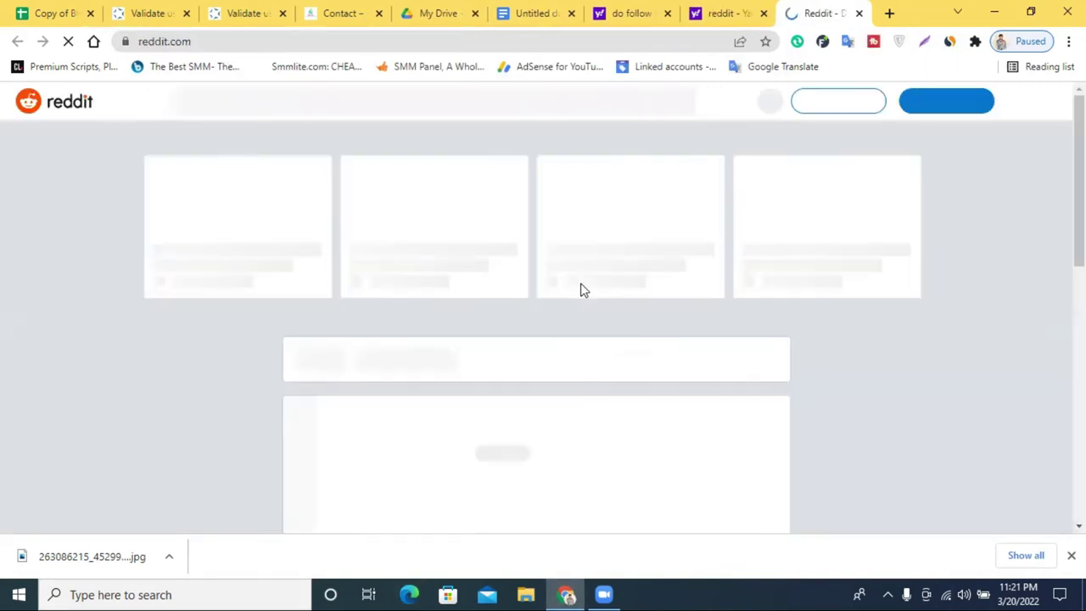
Examine the trending topics and popular posts on the Reddit home page
scroll(631, 286, "down", 2)
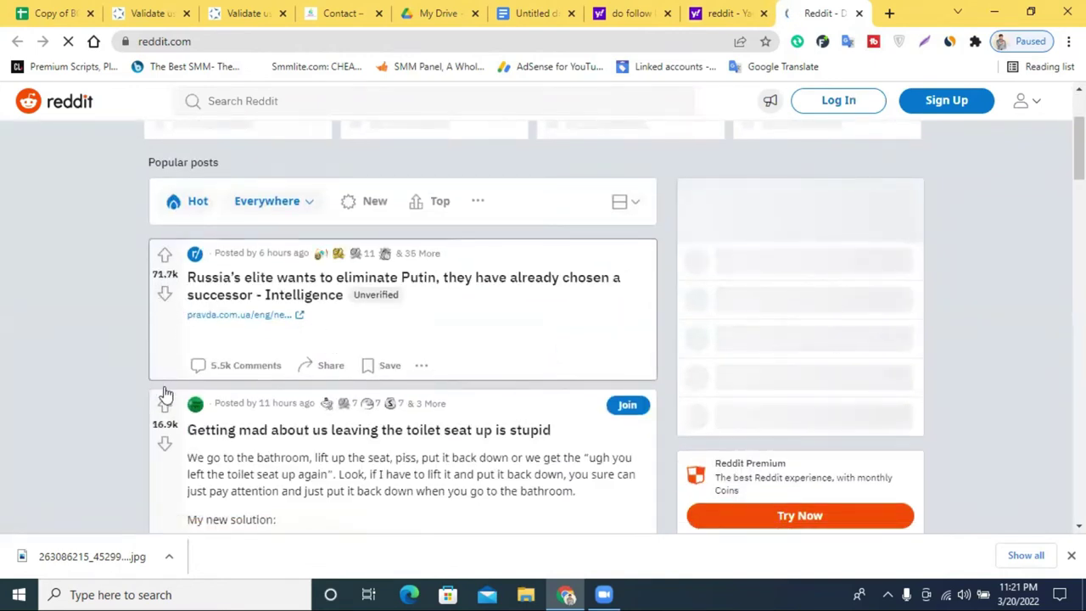
scroll(174, 352, "down", 5)
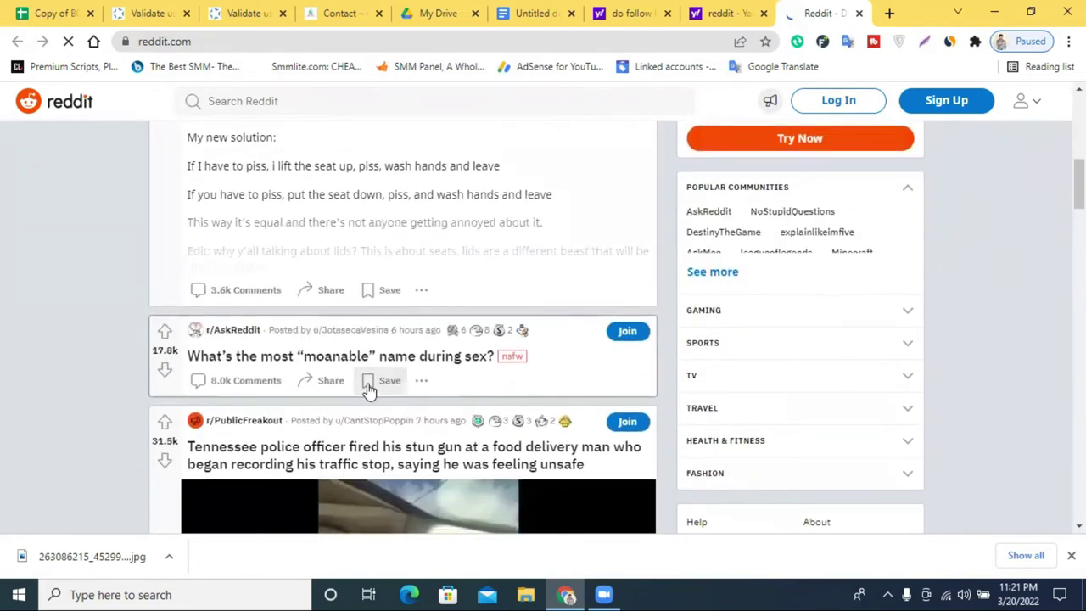
scroll(636, 339, "up", 7)
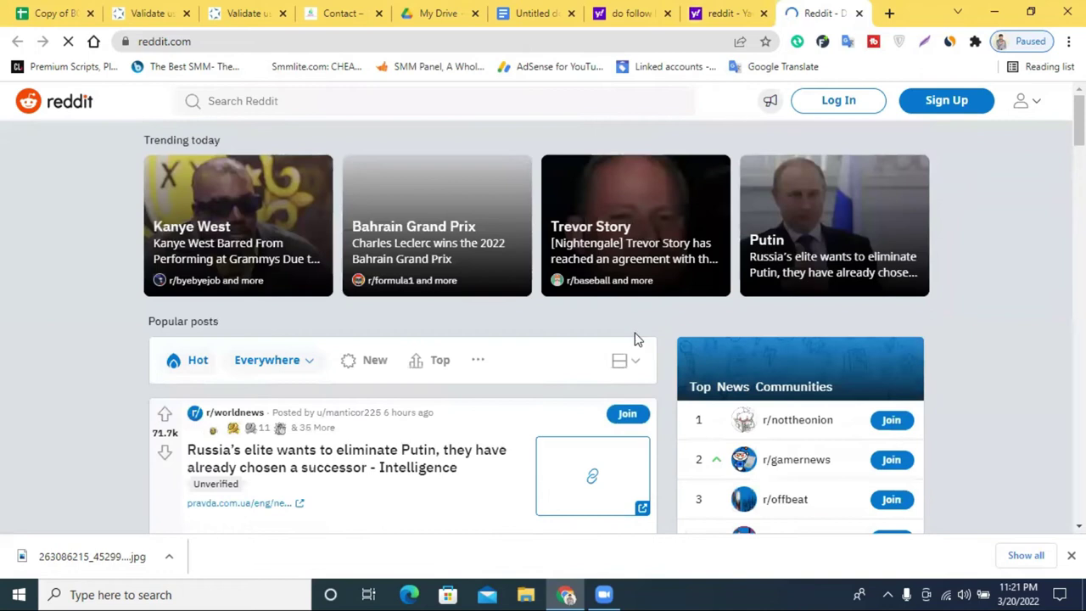
scroll(638, 340, "down", 20)
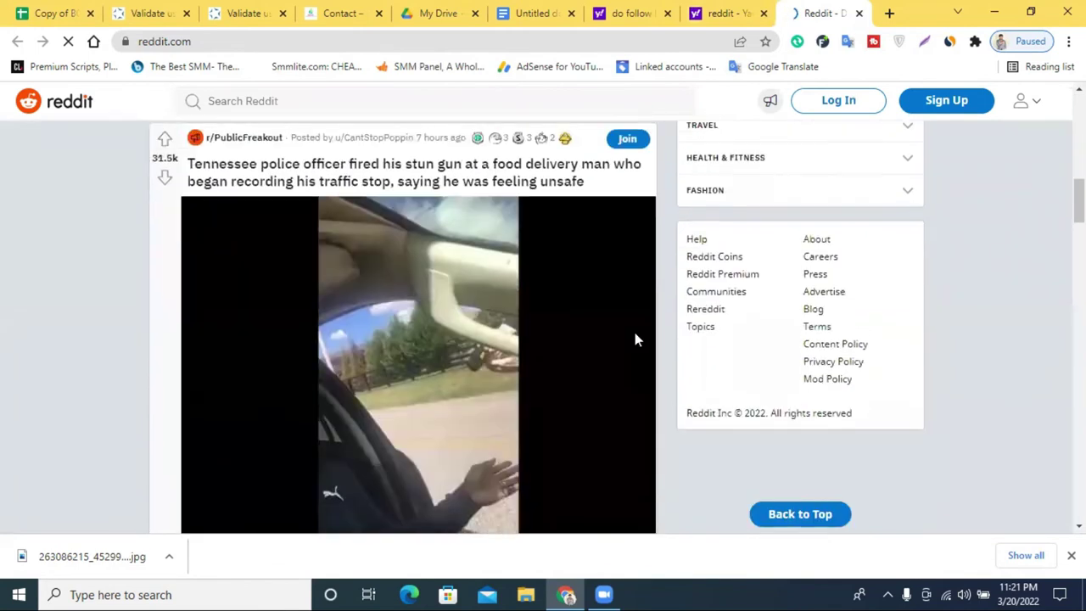
scroll(636, 342, "down", 15)
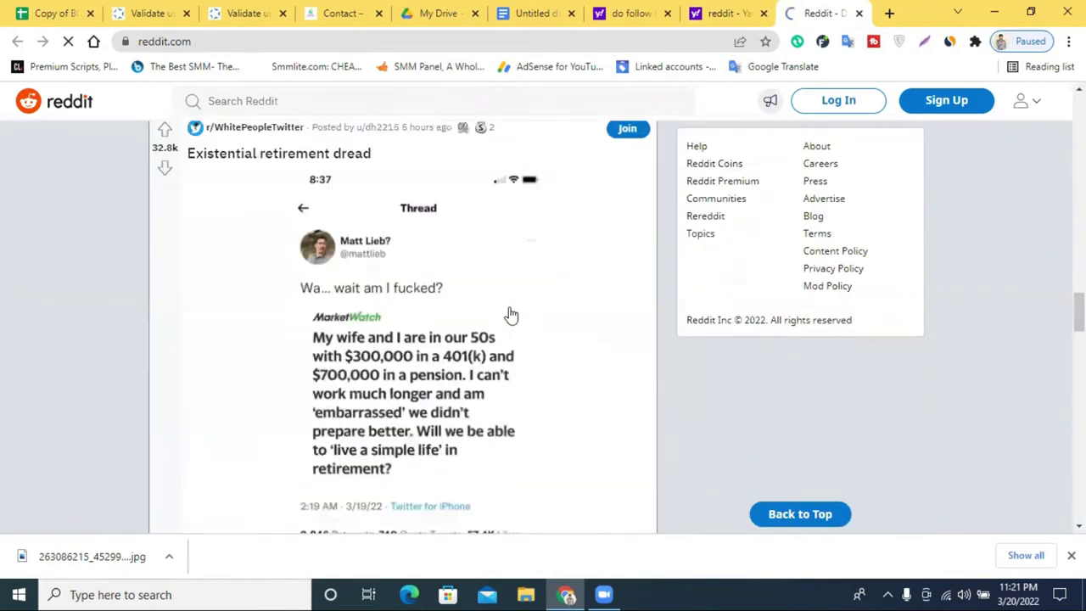
scroll(422, 331, "down", 2)
scroll(582, 260, "down", 6)
scroll(509, 316, "up", 20)
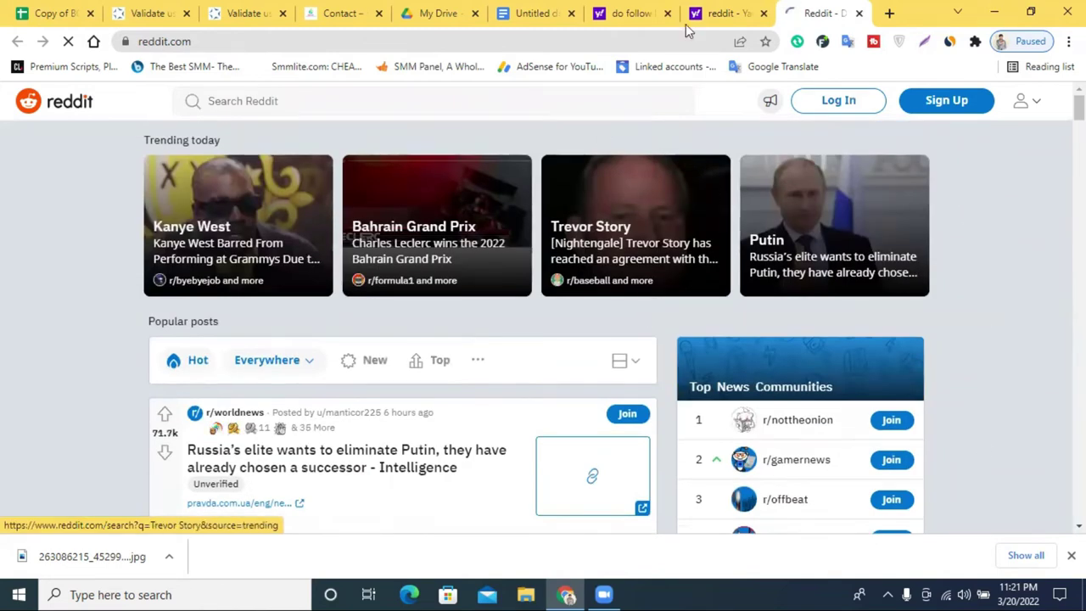
Move the Reddit tab beside the two bookmarking site tabs and switch to the coldfusion.ipt.pw page
left_click_drag(838, 7, 339, 10)
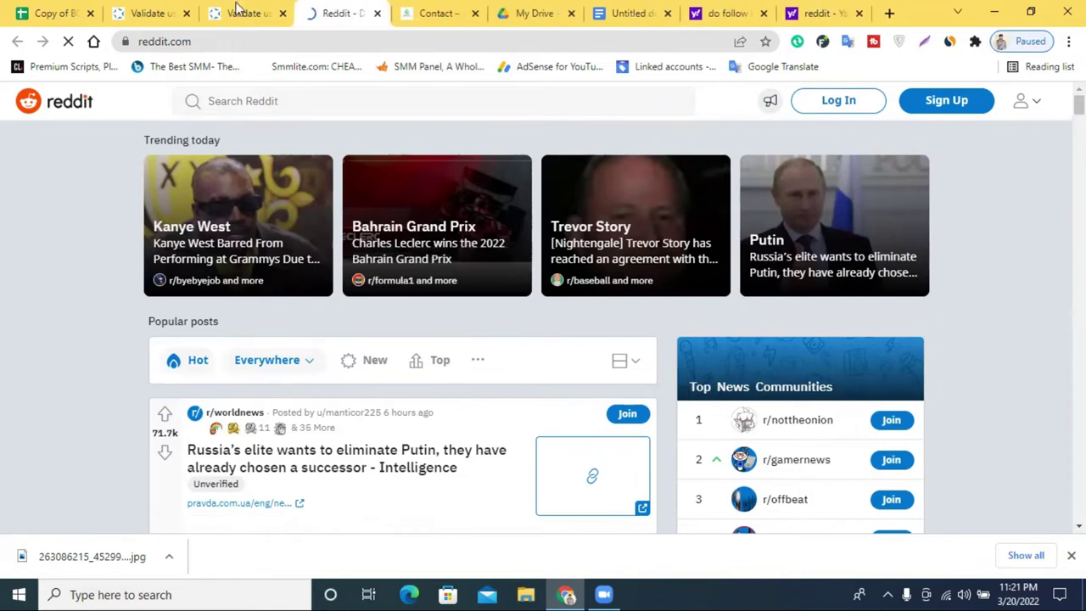
left_click(249, 7)
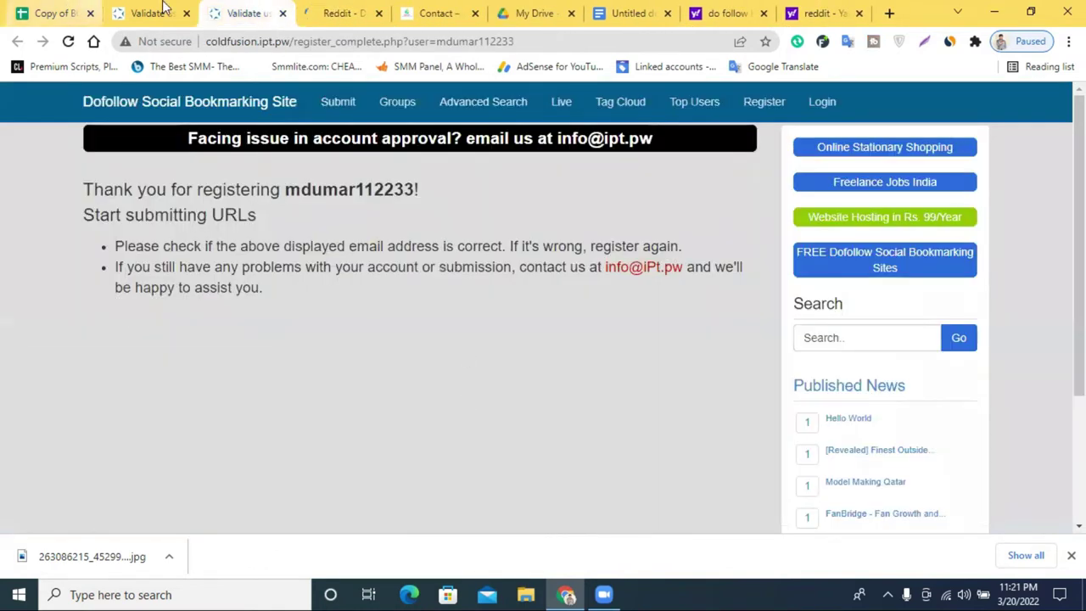
Open Gmail from the Google home page in a new tab and switch to the second signed-in Google account
left_click(889, 13)
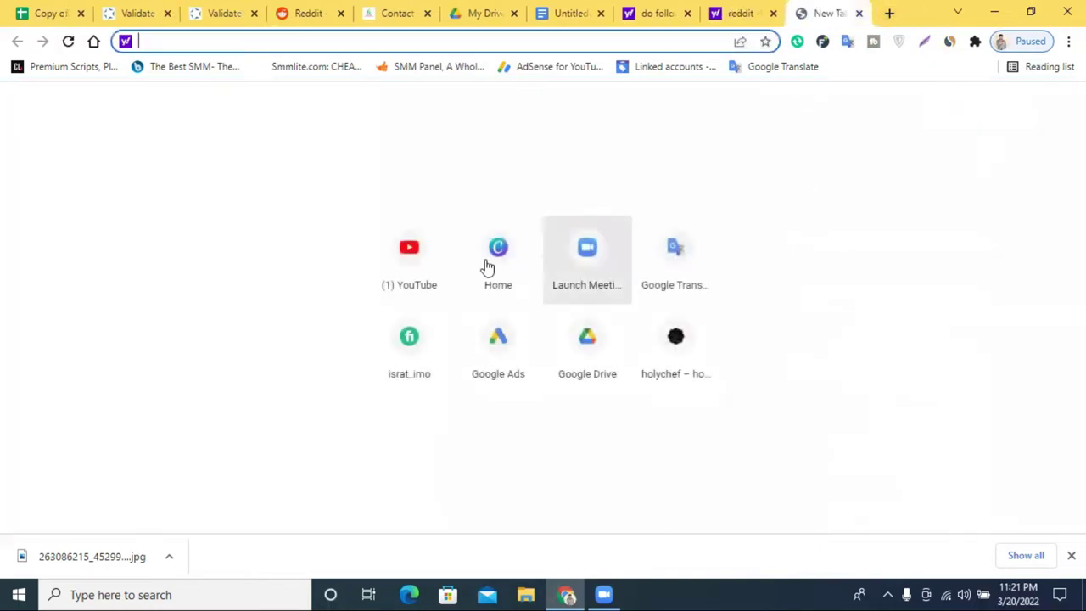
type("goo")
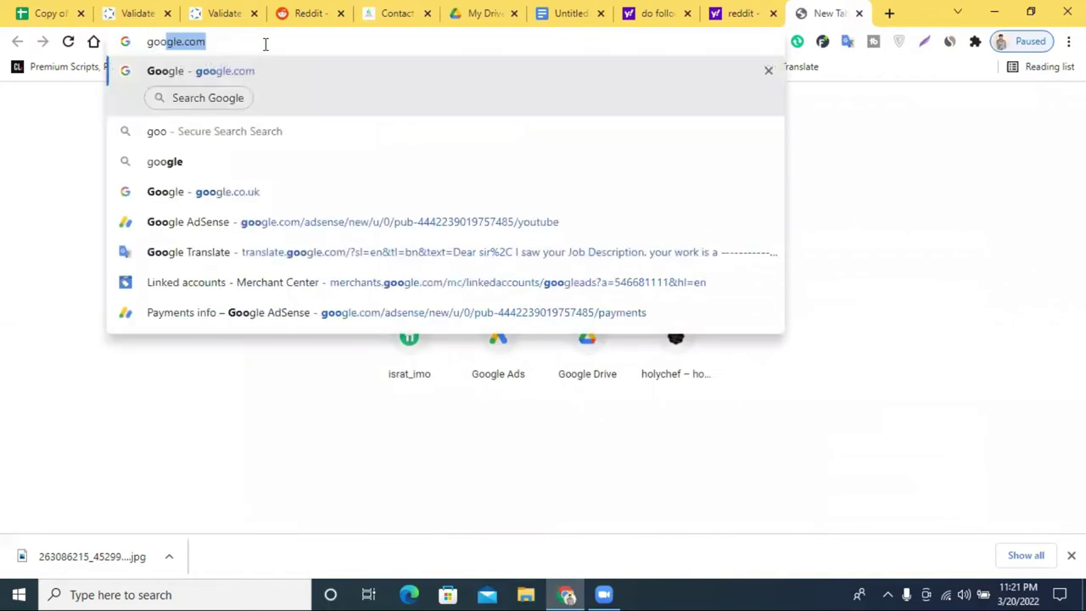
key("Return")
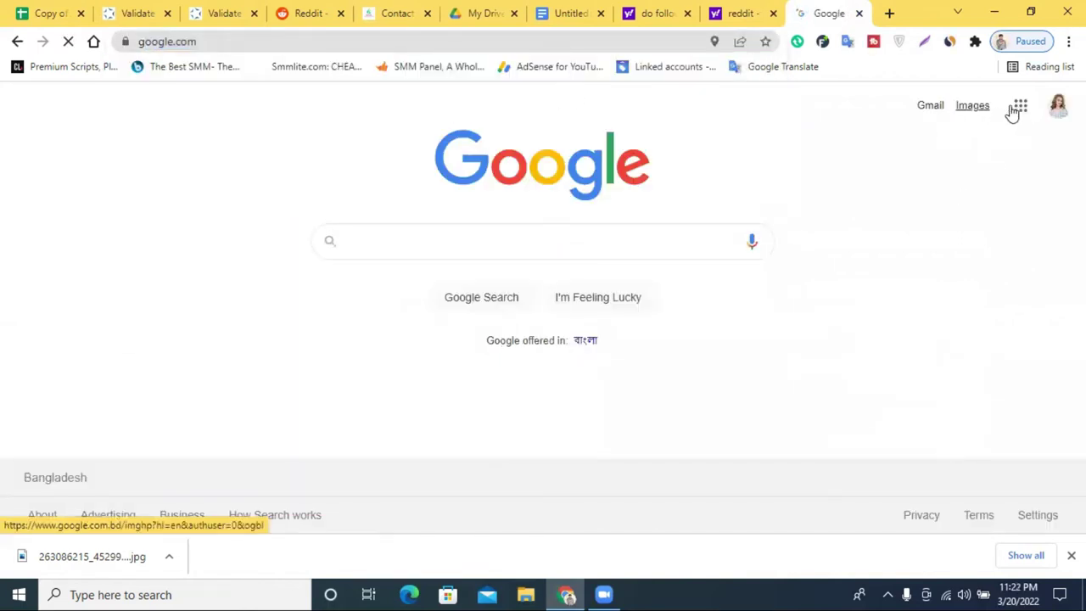
left_click(930, 107)
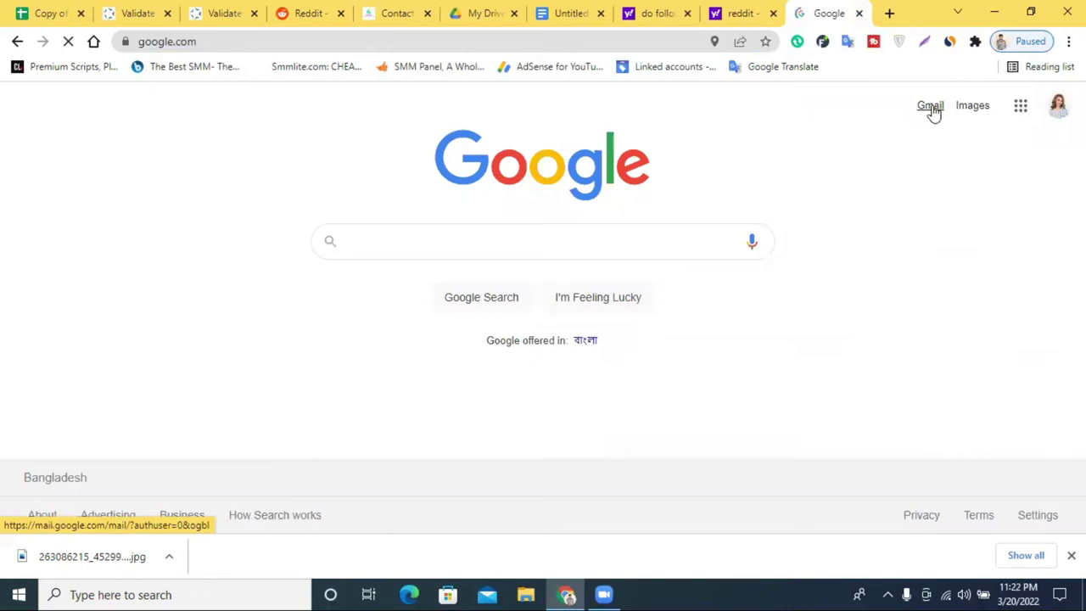
left_click(1058, 105)
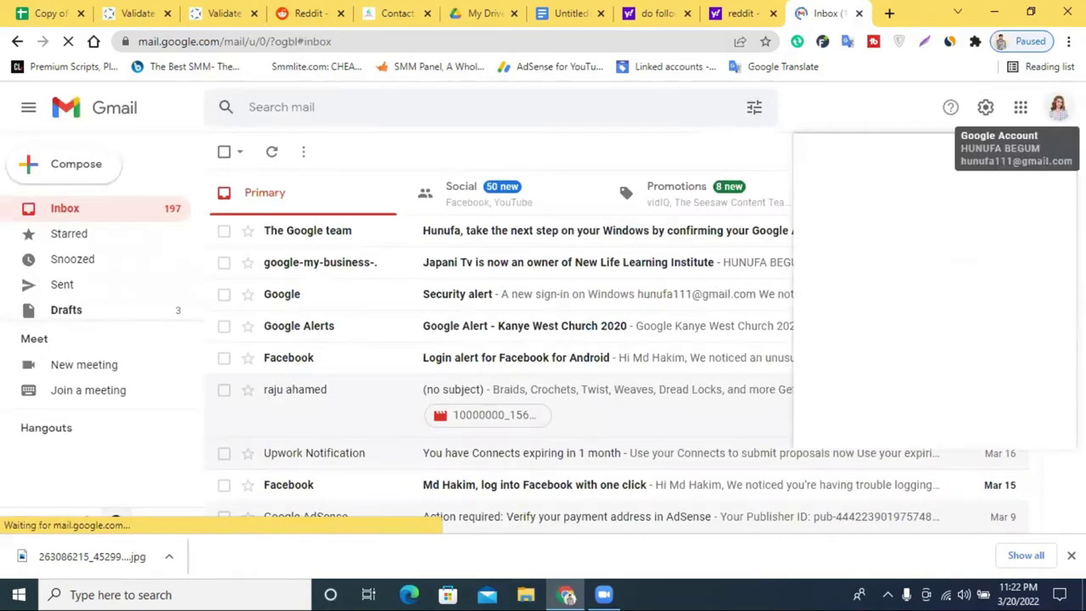
left_click(1058, 107)
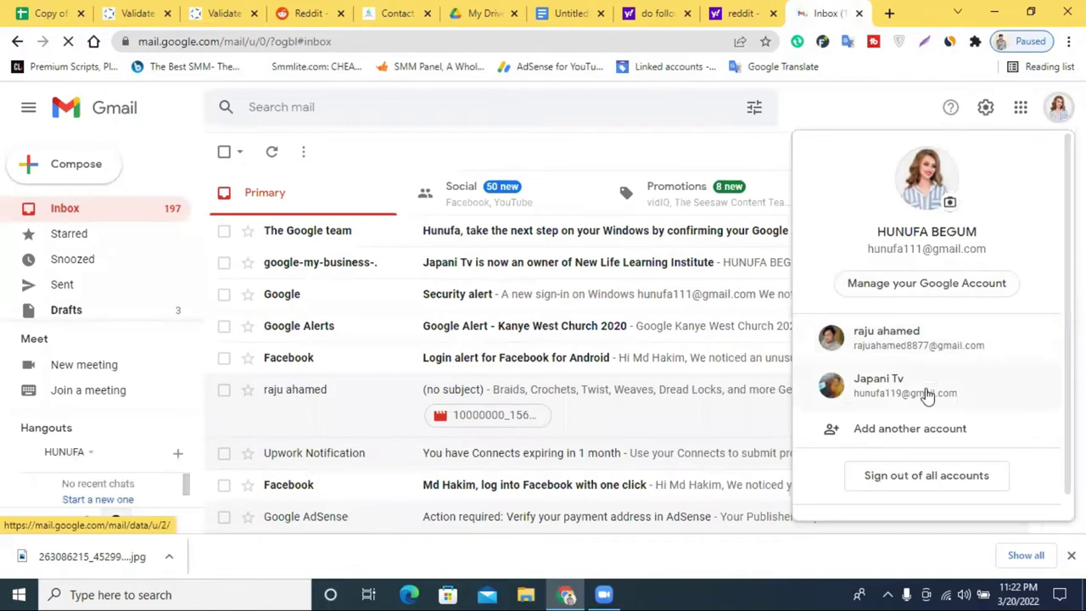
left_click(933, 348)
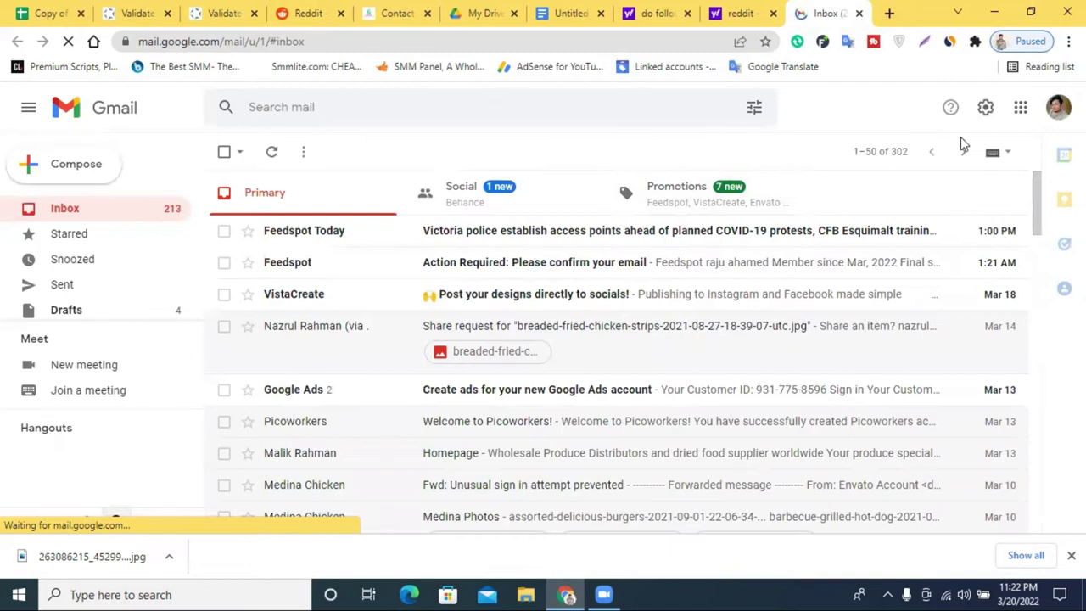
Copy the e-mail address of the current Google account from its account details
left_click(1058, 107)
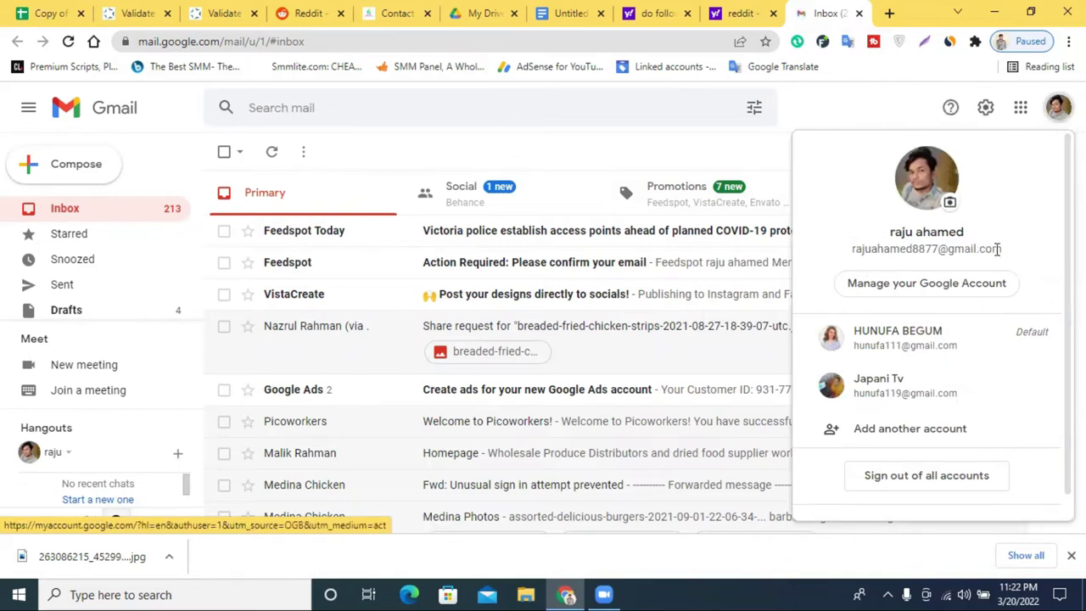
triple_click(921, 249)
right_click(923, 251)
left_click(932, 260)
right_click(933, 250)
left_click(933, 263)
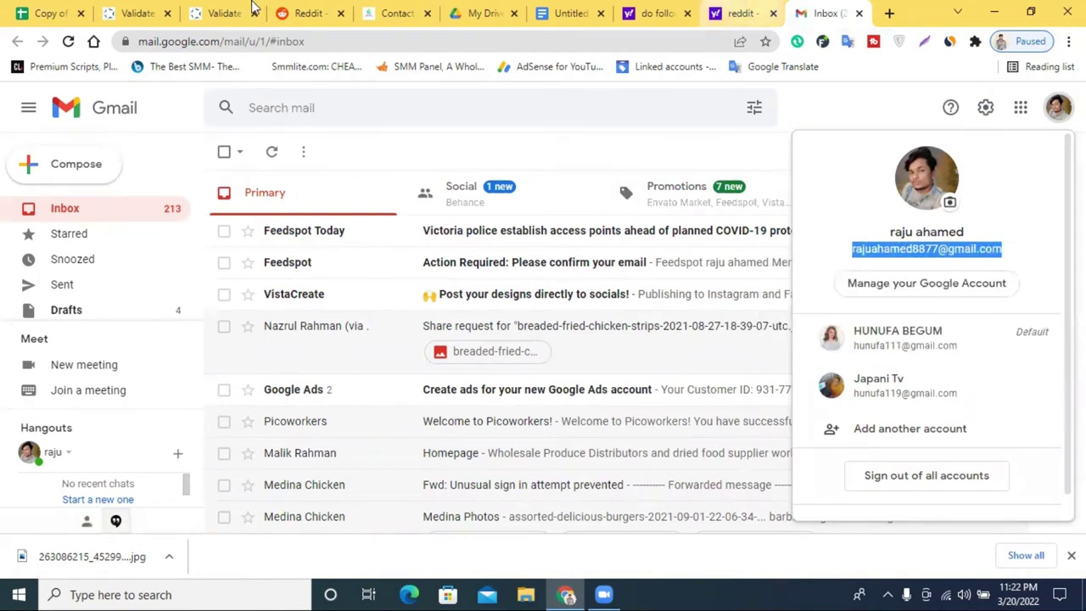
Open the registration form on coldfusion.ipt.pw and fill in the account's e-mail address
left_click(224, 13)
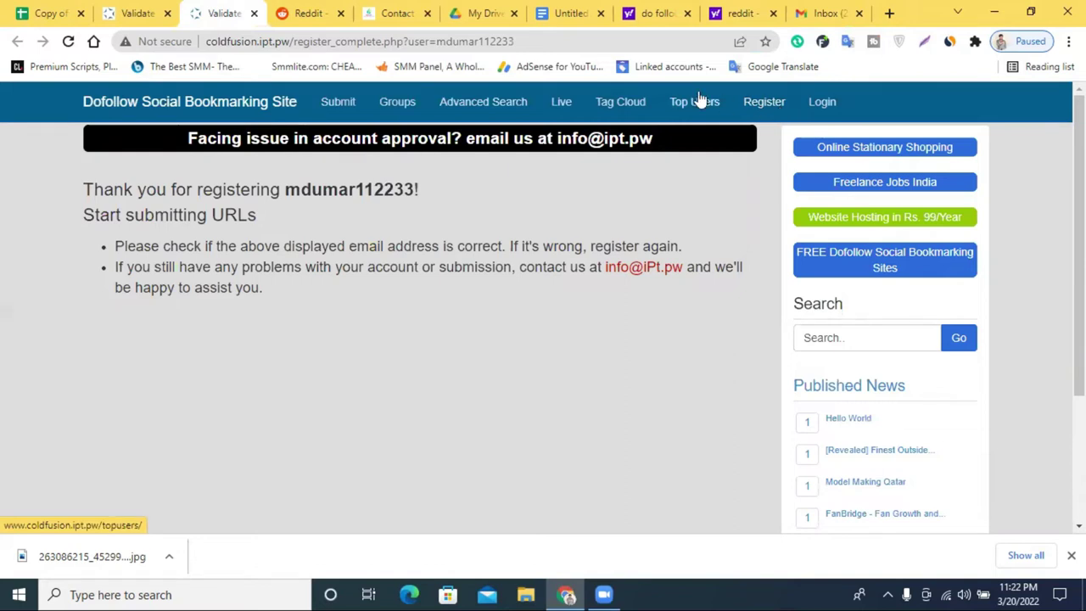
left_click(760, 104)
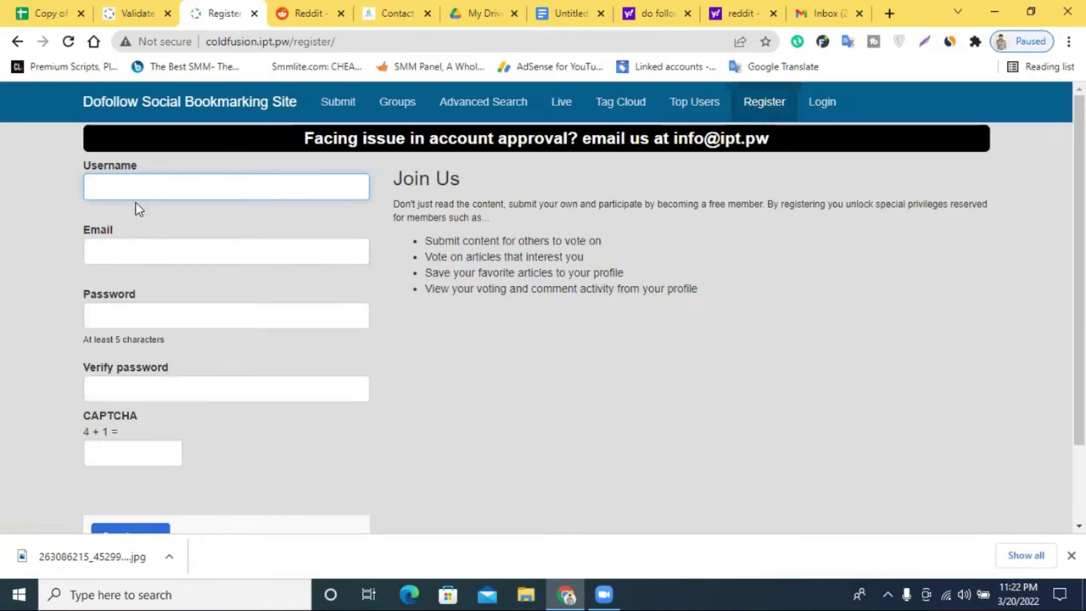
left_click(111, 254)
left_click(161, 342)
left_click(519, 359)
left_click(179, 183)
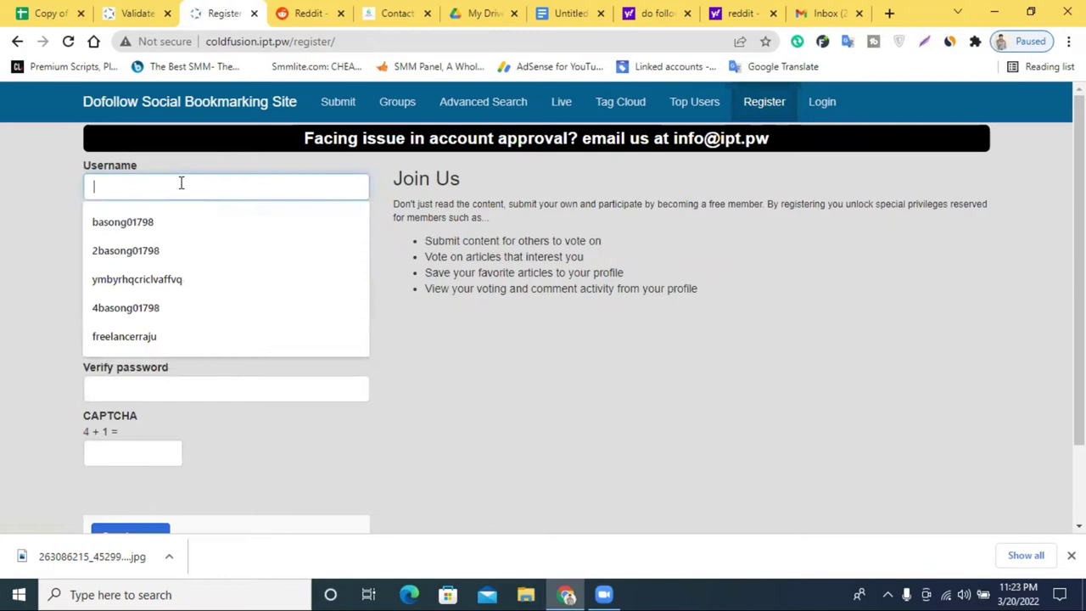
left_click(575, 360)
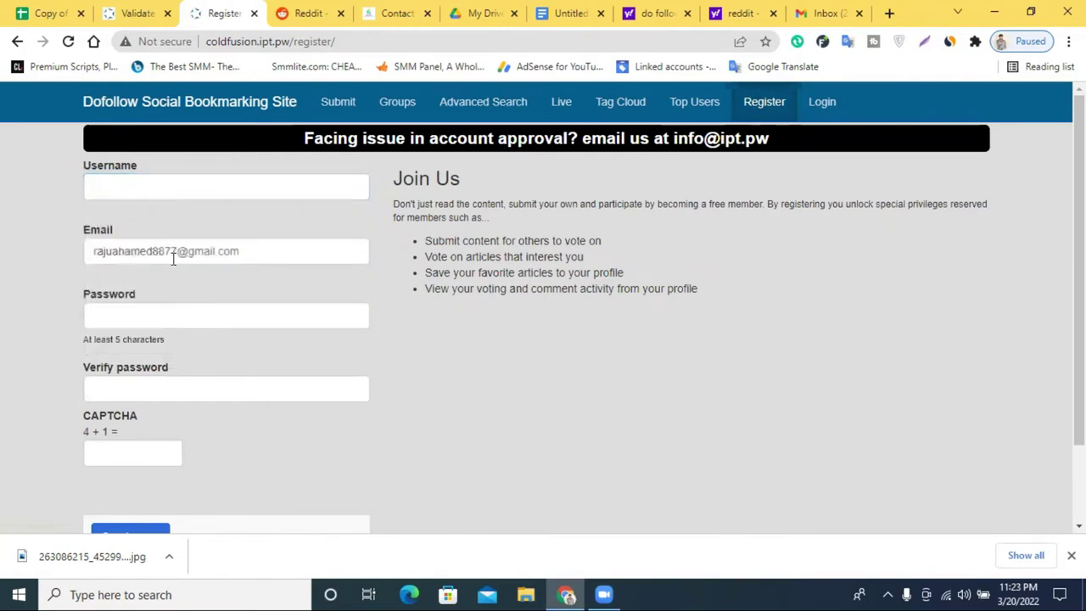
Enter newlifelearninginstitute as the username in the registration form
left_click(147, 192)
type("new")
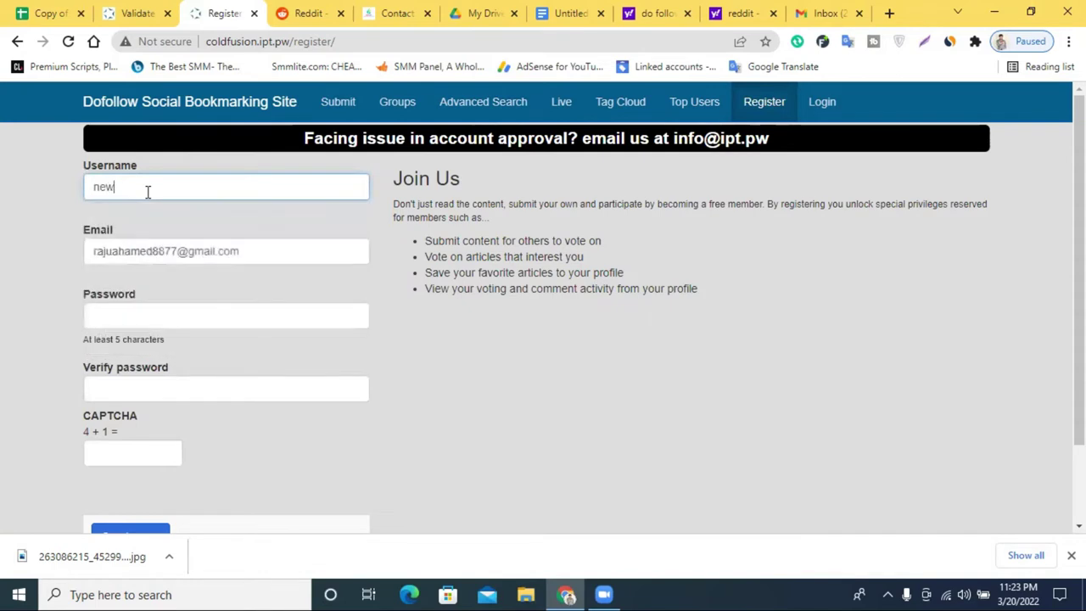
type("lifelearninginsti")
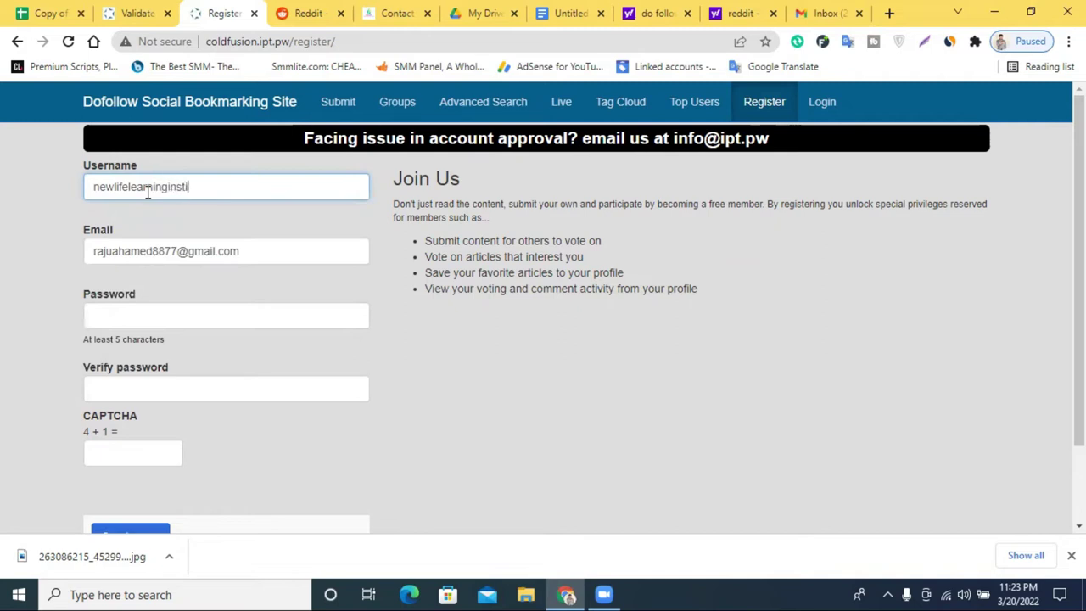
type("tute")
Replace the username with the keyword "best institute in bangladesh" copied from the Untitled document
double_click(179, 190)
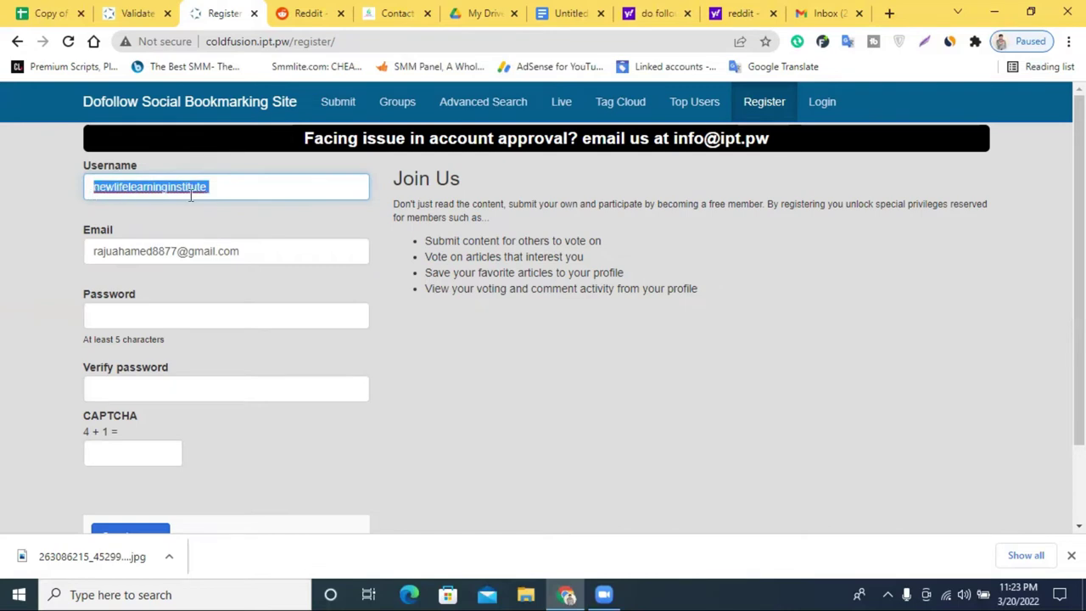
left_click(565, 13)
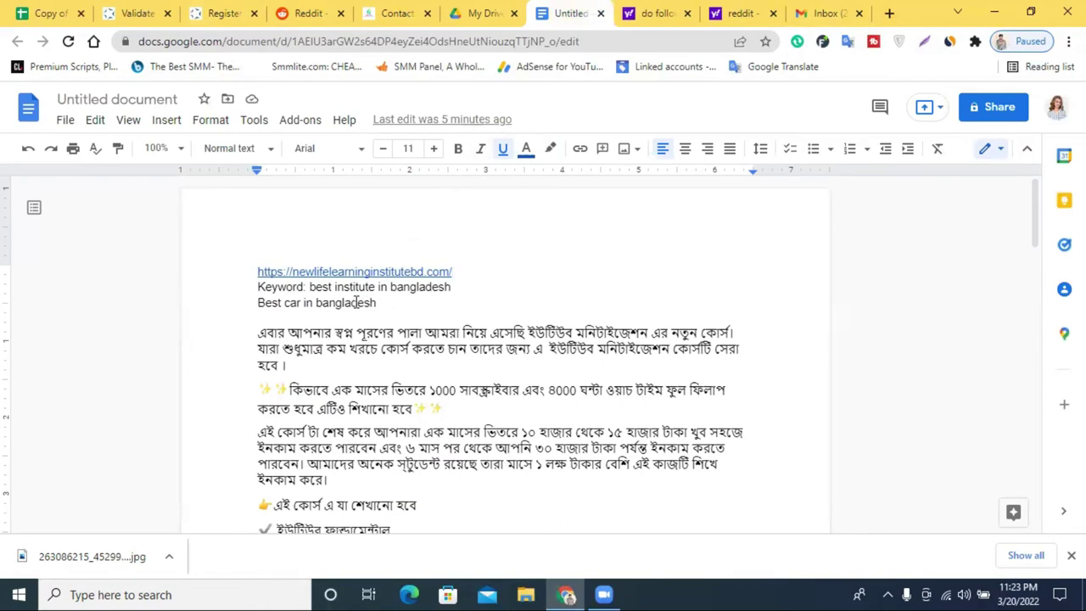
left_click_drag(308, 286, 450, 287)
right_click(451, 287)
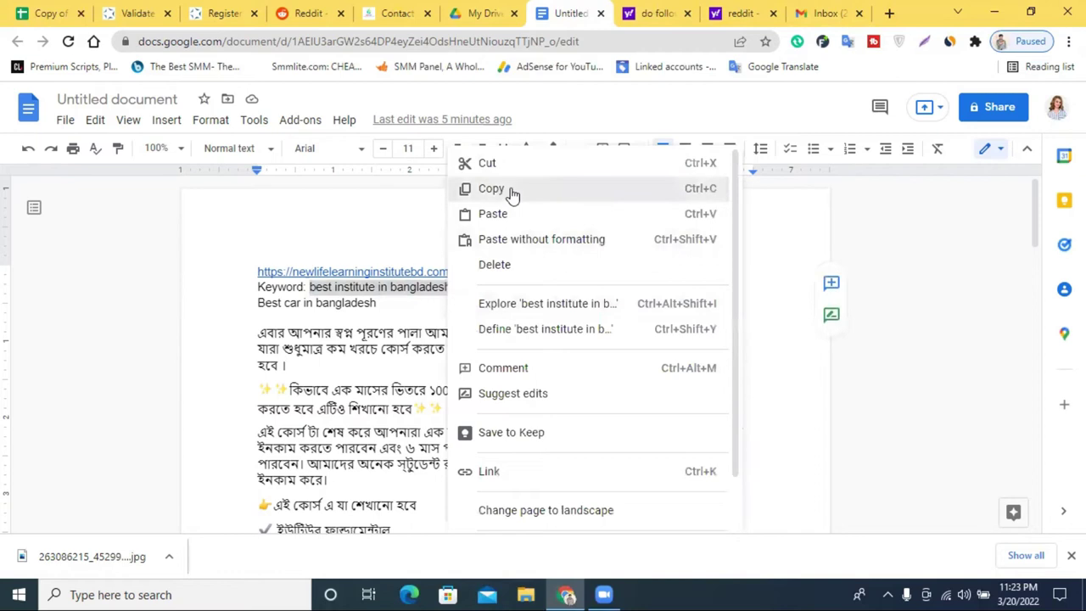
left_click(509, 189)
left_click(740, 13)
left_click(636, 10)
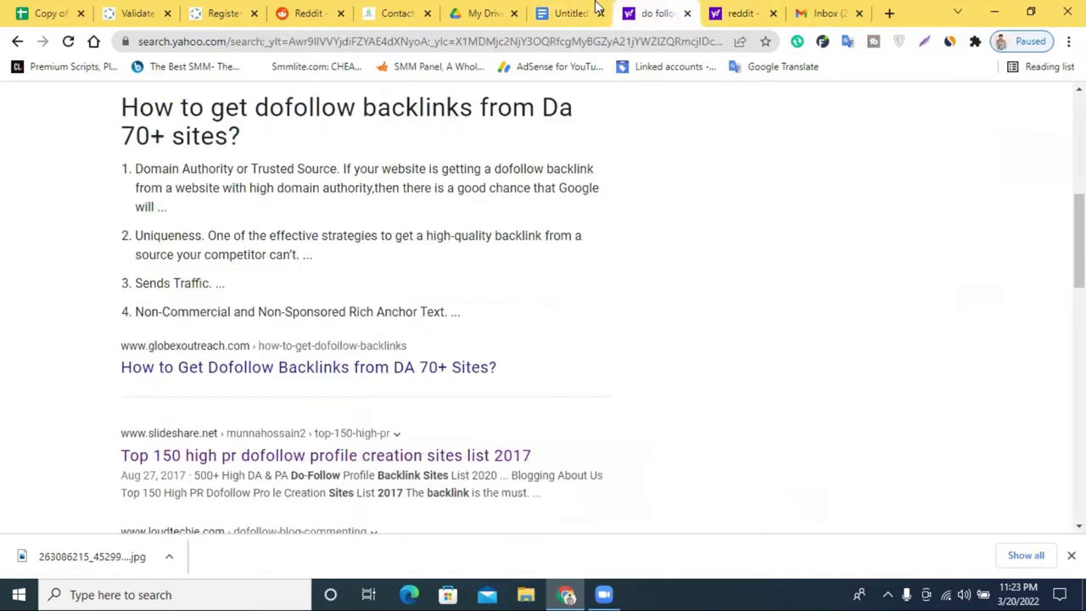
left_click(241, 8)
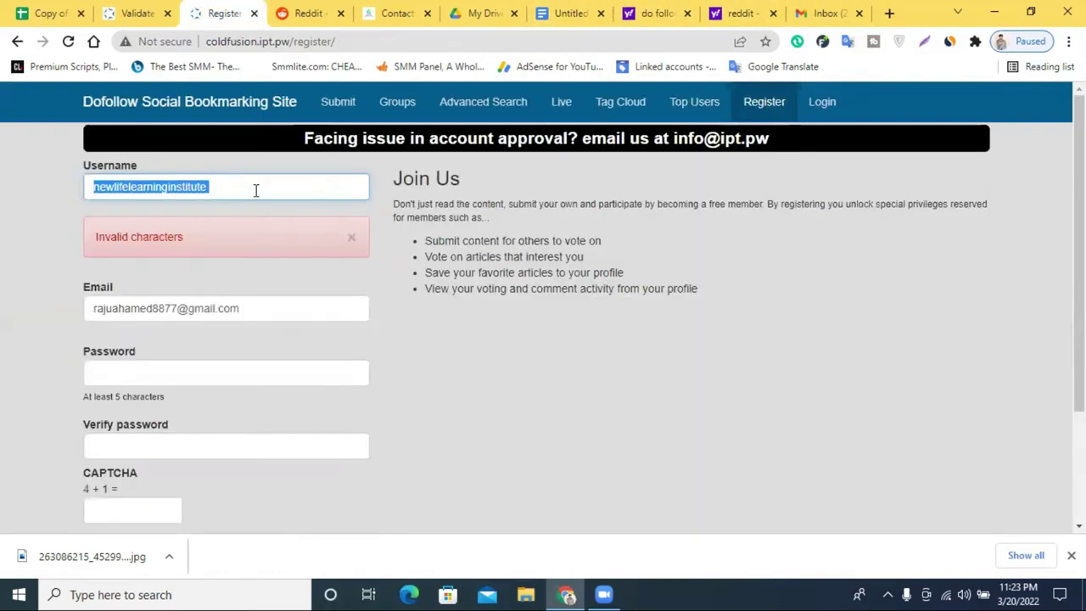
key("ctrl+v")
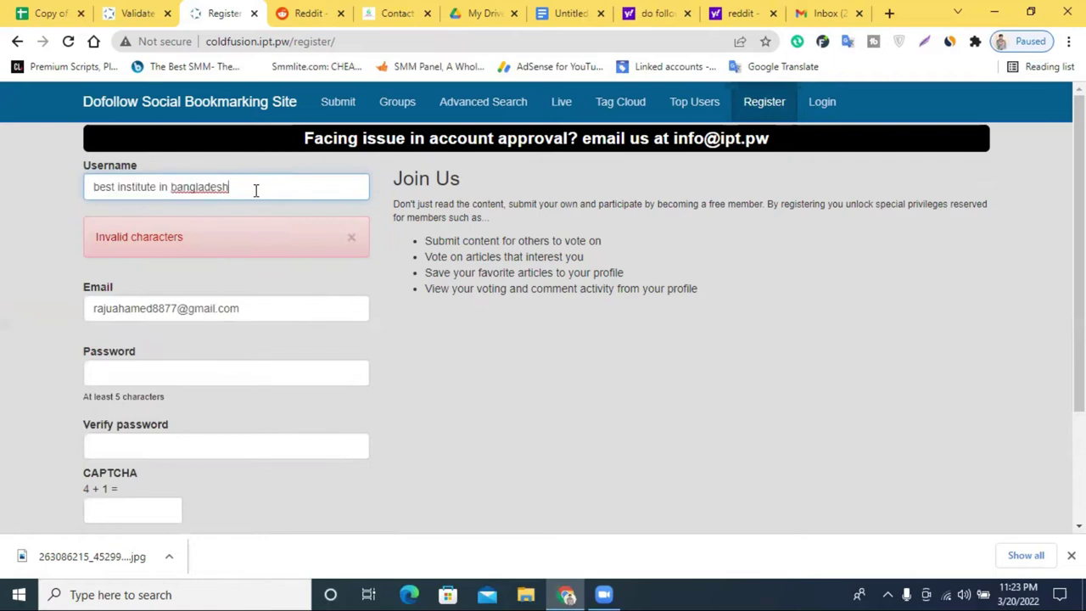
Remove the spaces from the username so it reads bestinstituteinbangladesh
left_click(171, 187)
key("BackSpace")
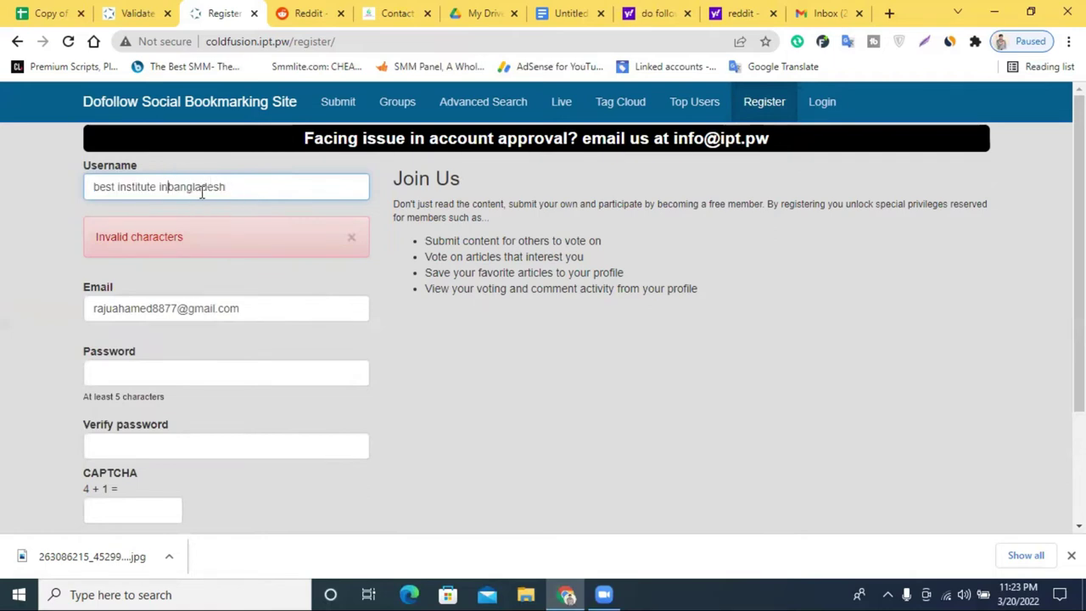
left_click(160, 186)
key("BackSpace")
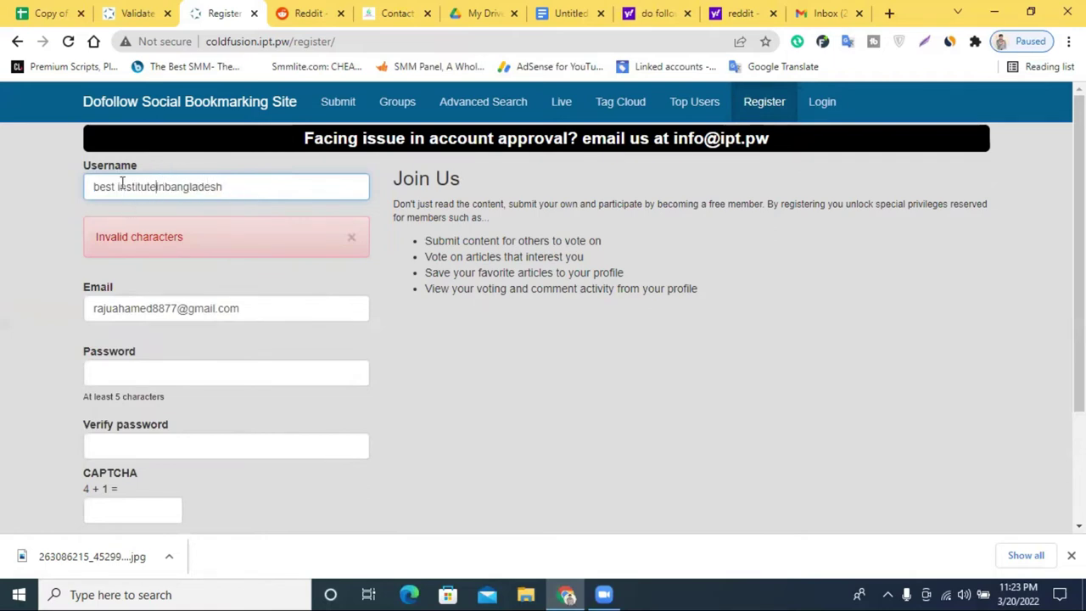
left_click(118, 187)
key("BackSpace")
left_click(230, 188)
left_click(501, 367)
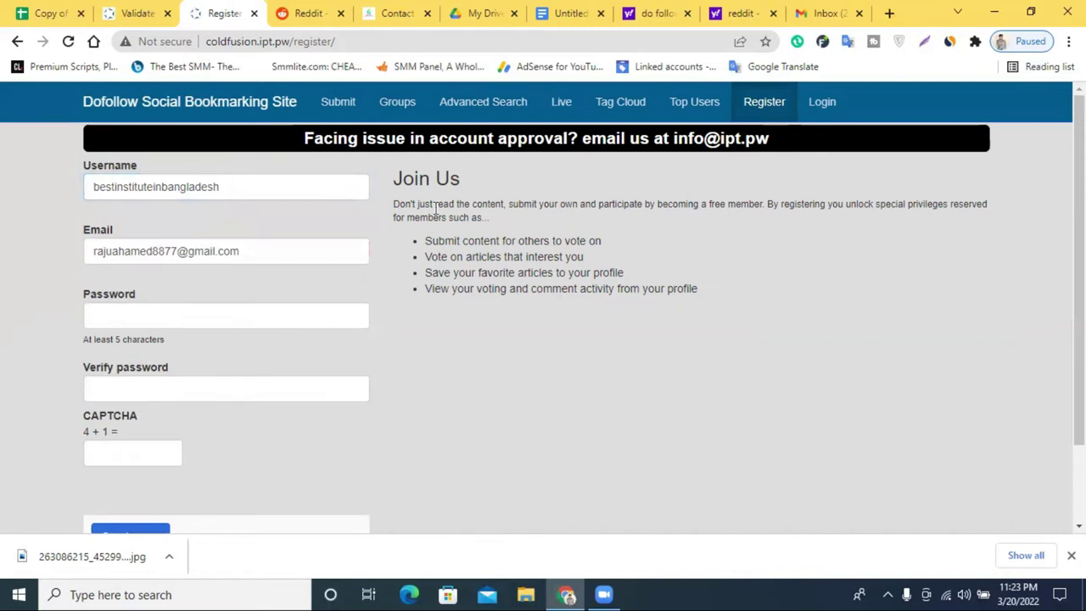
Enter the account password and repeat it in the password verification field
left_click(205, 323)
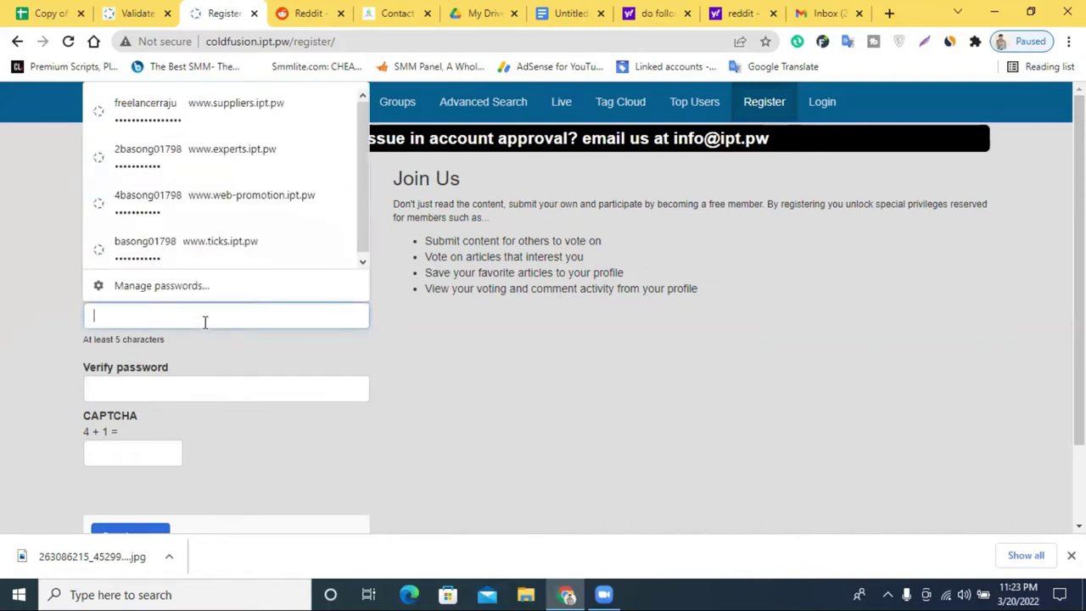
type("aaaa")
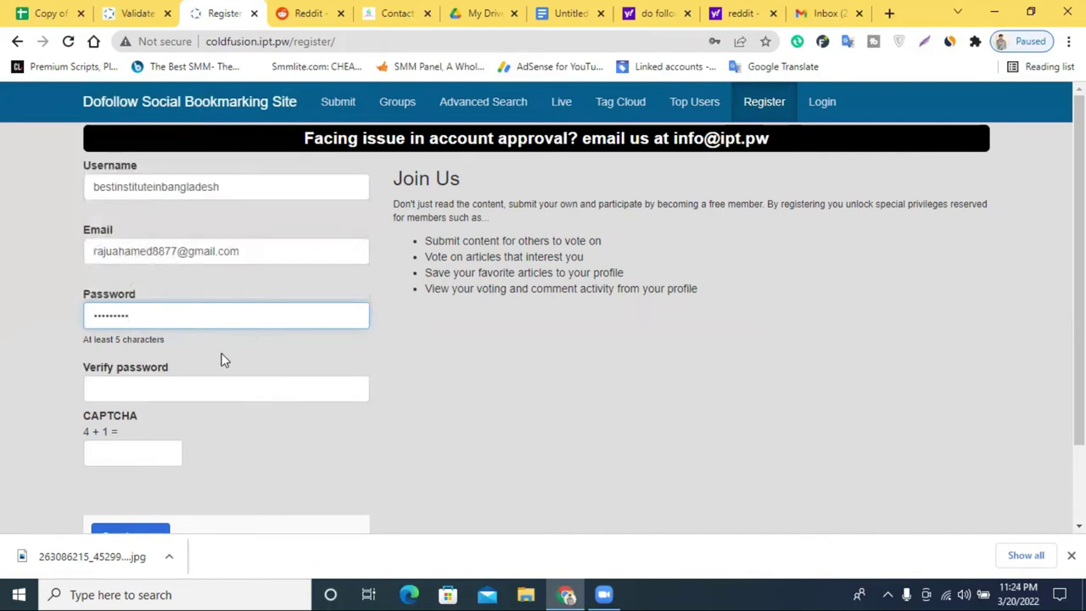
left_click(202, 384)
type("a")
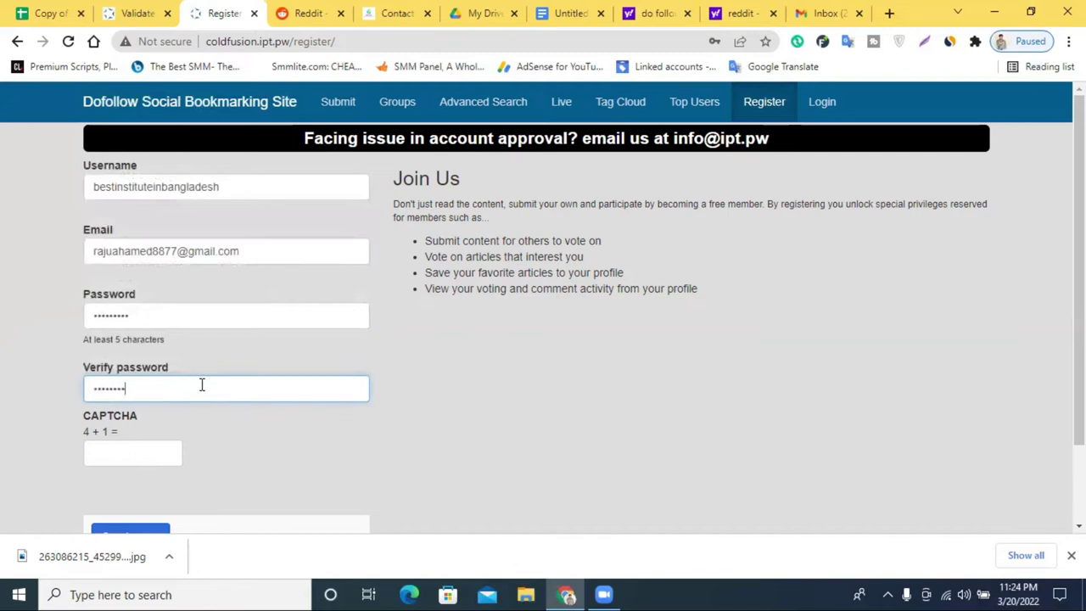
Try to create the user by answering the 4 + 1 CAPTCHA and submitting the registration form
left_click(126, 466)
left_click(127, 460)
type("5")
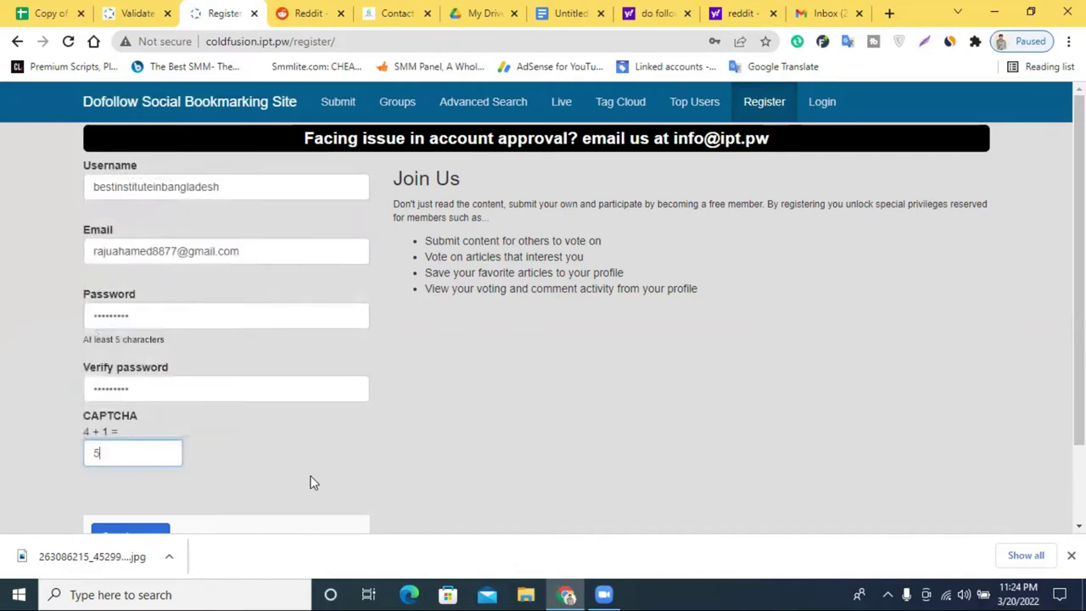
scroll(43, 437, "down", 1)
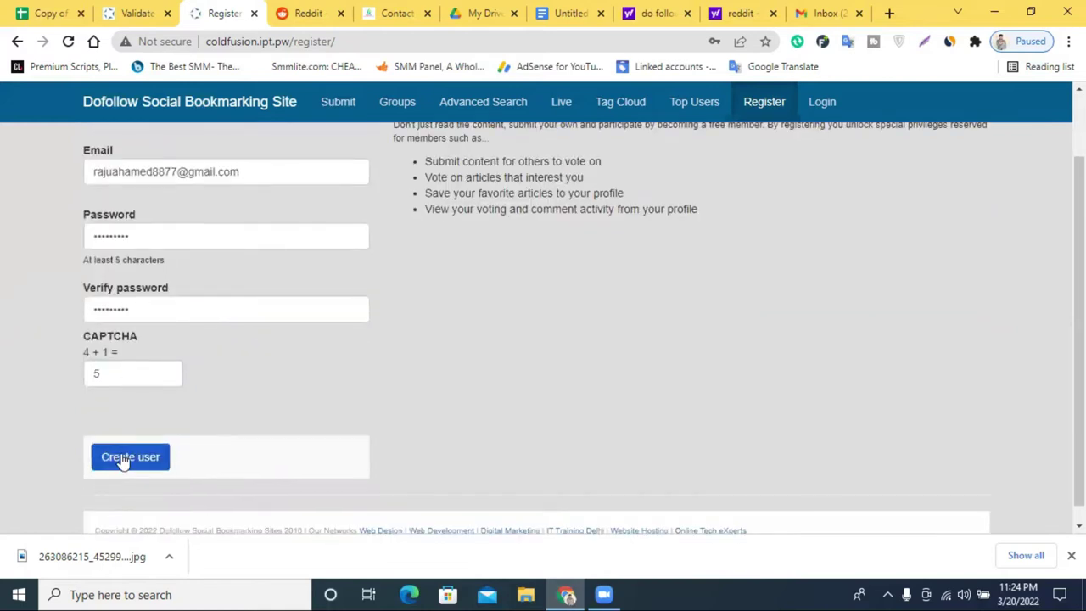
left_click(123, 459)
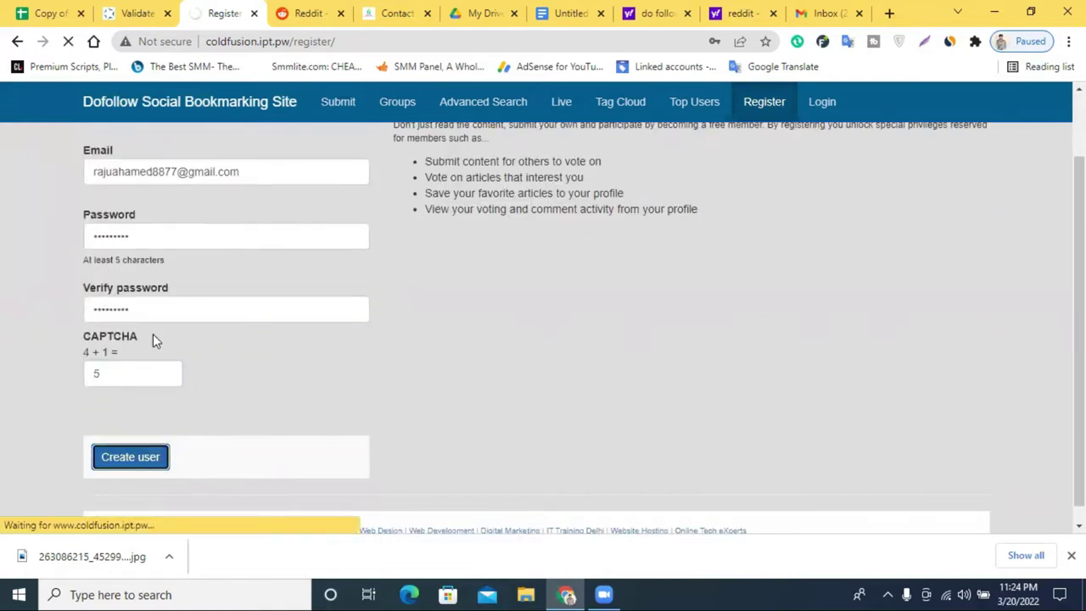
Answer the 3 + 2 CAPTCHA, create the user and save the account's password in the browser
scroll(166, 352, "down", 1)
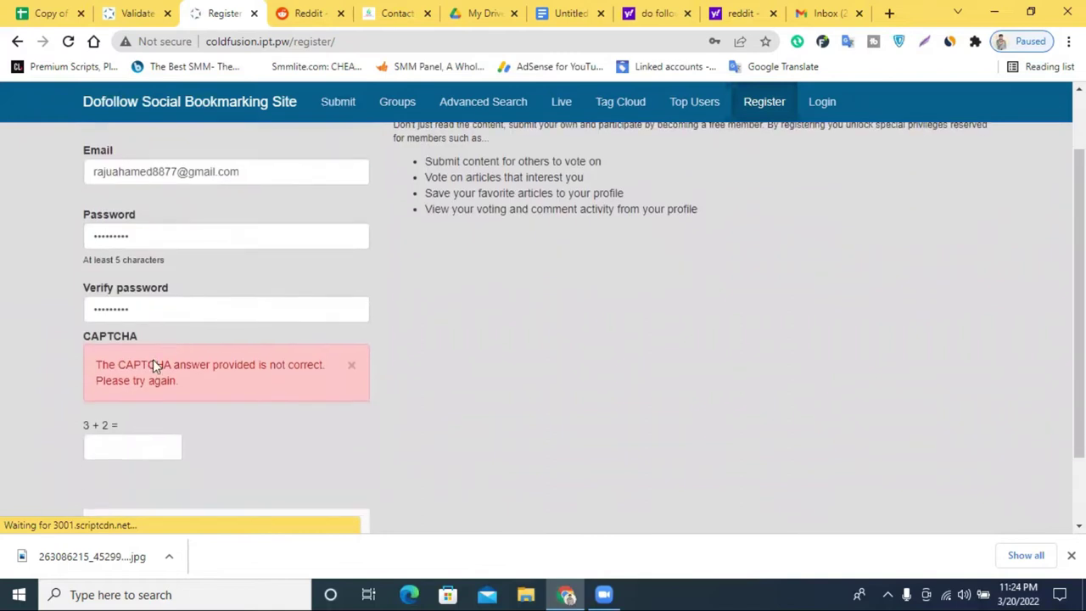
left_click(106, 439)
type("5")
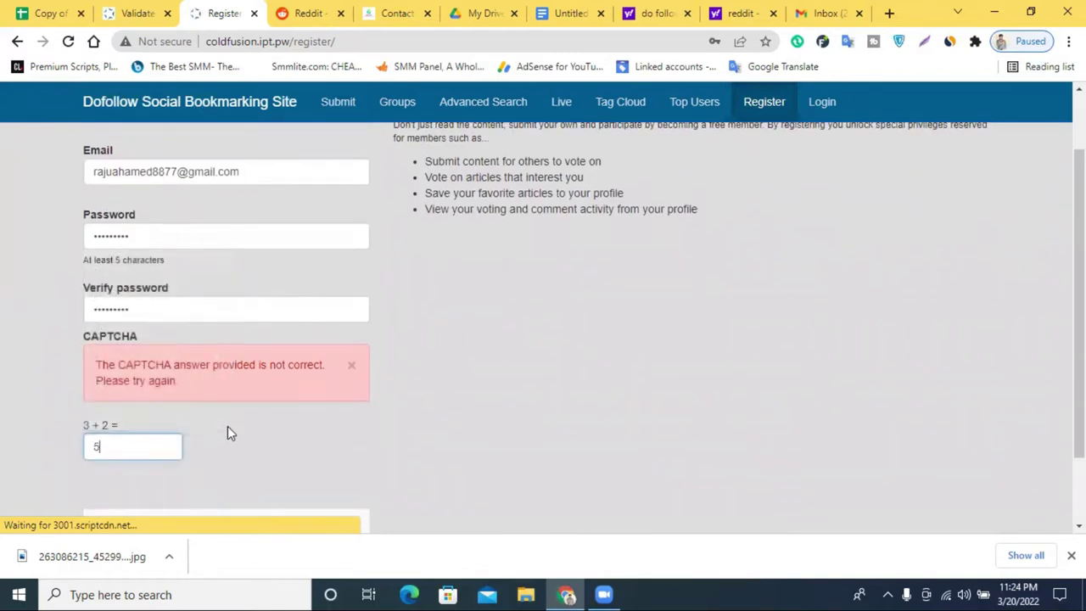
scroll(288, 418, "down", 1)
left_click(148, 441)
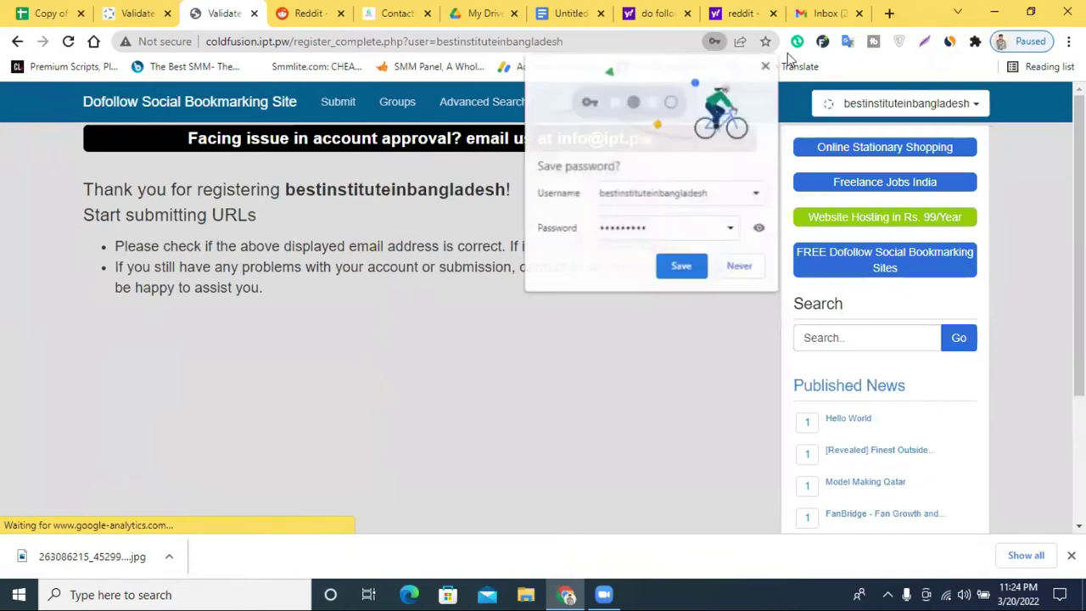
left_click(684, 271)
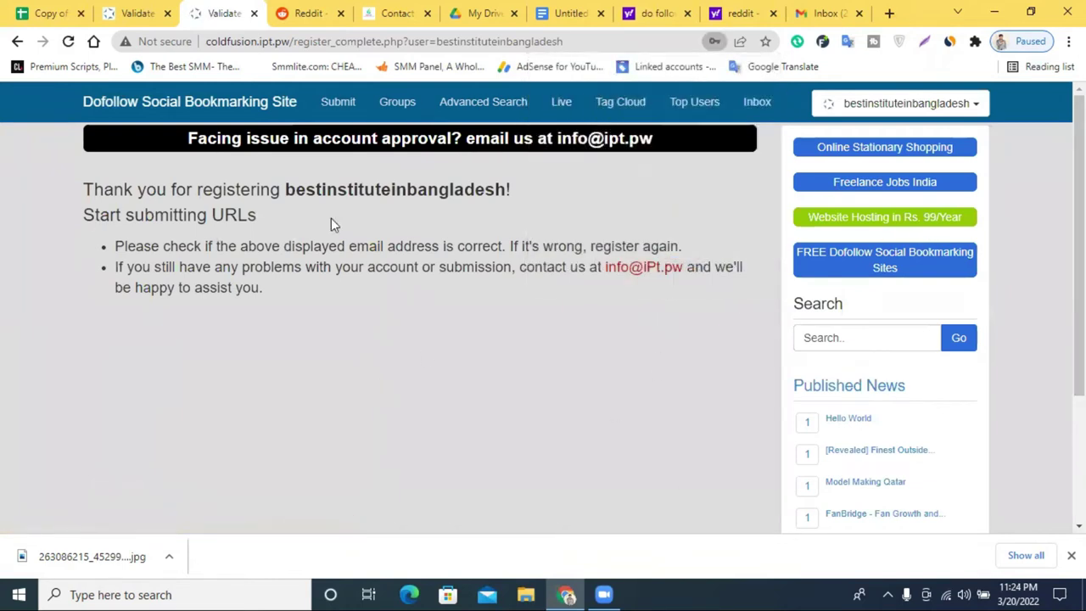
Open the new account's profile page and examine the profile name shown in its heading
left_click(940, 113)
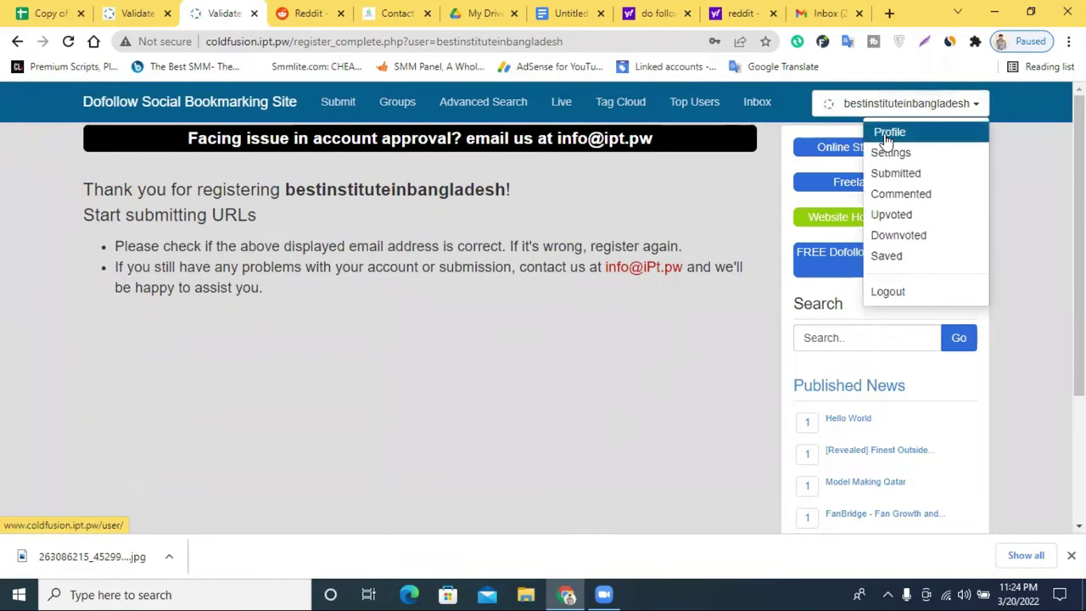
left_click(900, 134)
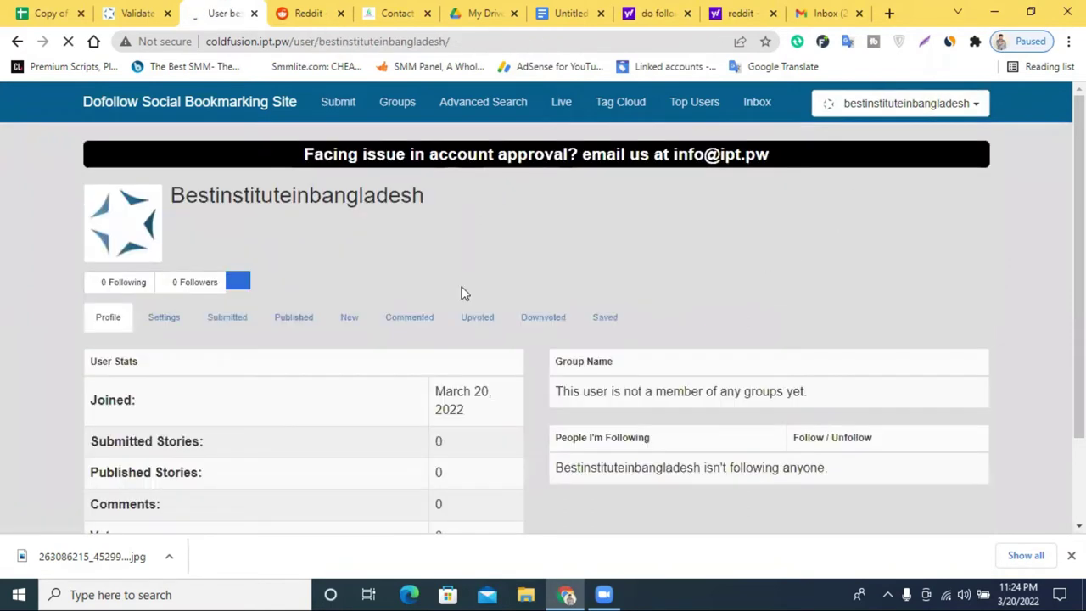
scroll(1048, 320, "down", 1)
scroll(754, 334, "up", 1)
scroll(754, 333, "up", 1)
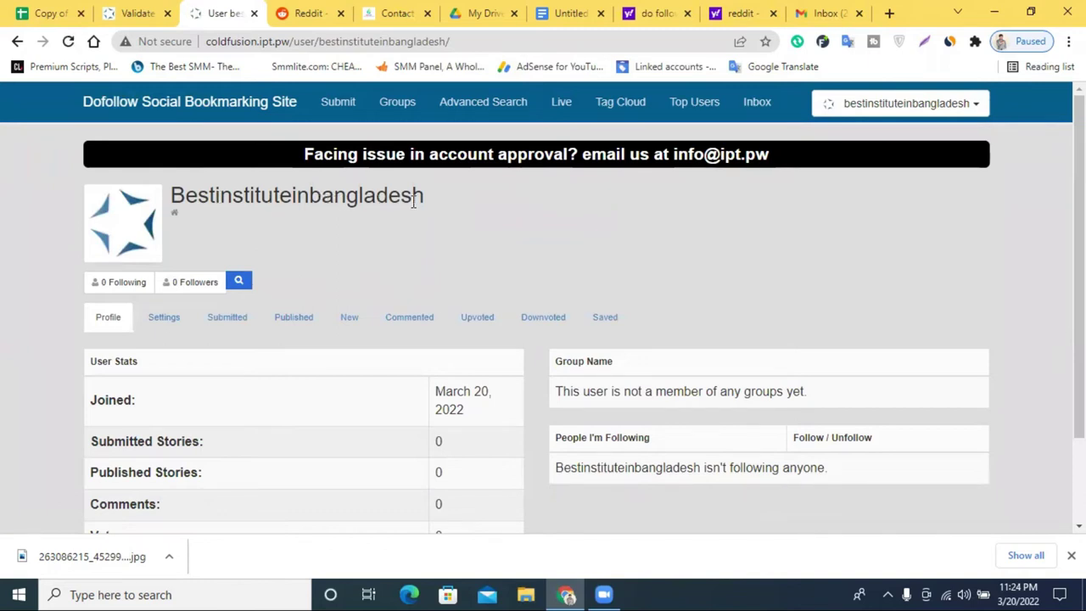
left_click_drag(430, 196, 169, 200)
left_click(383, 212)
left_click_drag(170, 197, 430, 197)
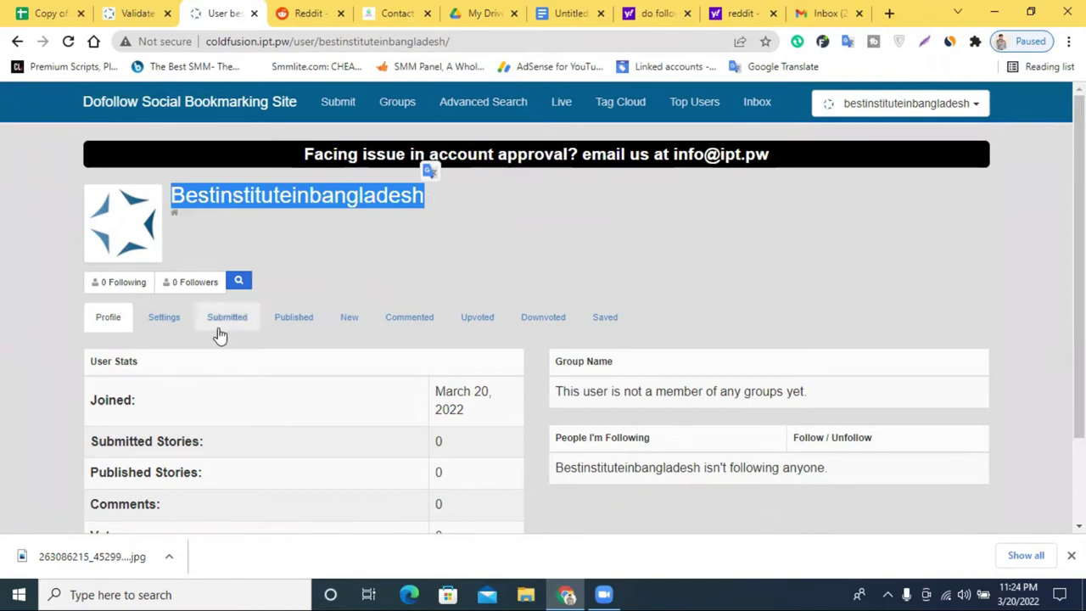
left_click(202, 194)
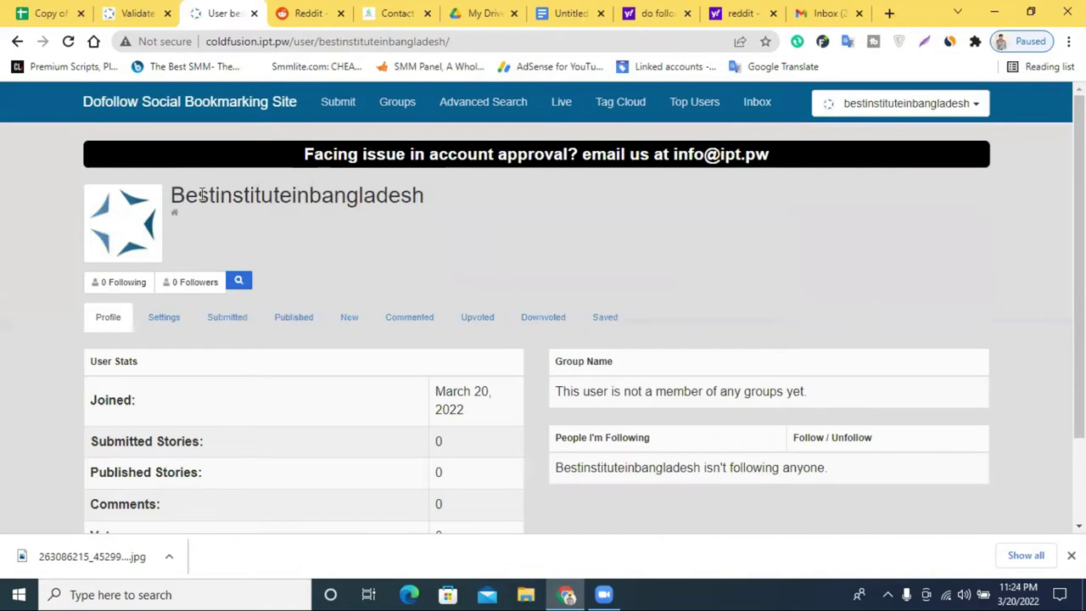
left_click_drag(172, 194, 435, 194)
left_click(501, 219)
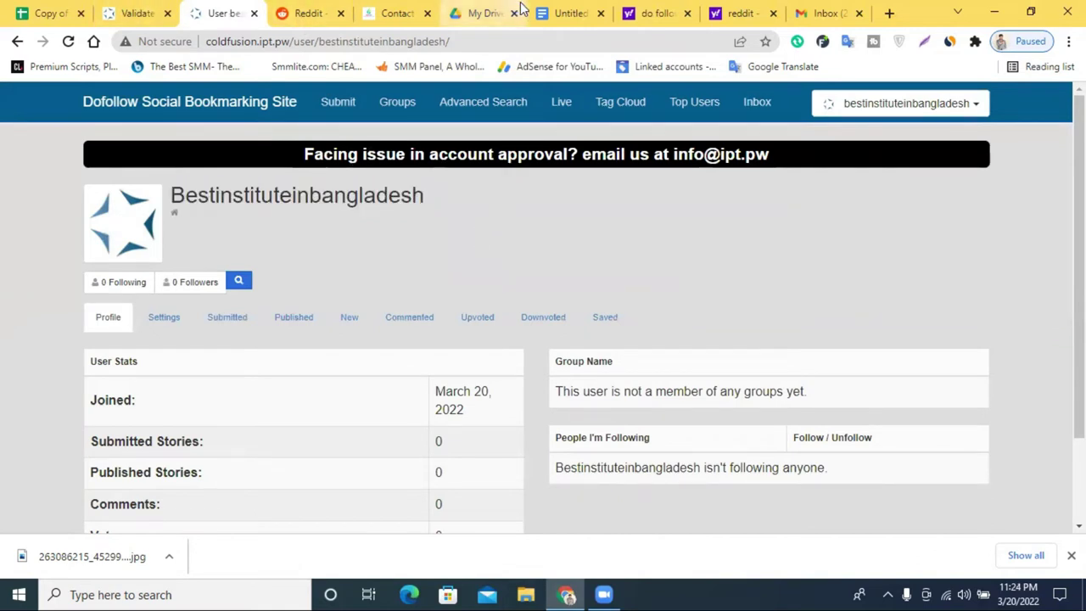
Copy the root website address from New Life Learning Institute's contact page and return to the bookmarking profile
left_click(386, 11)
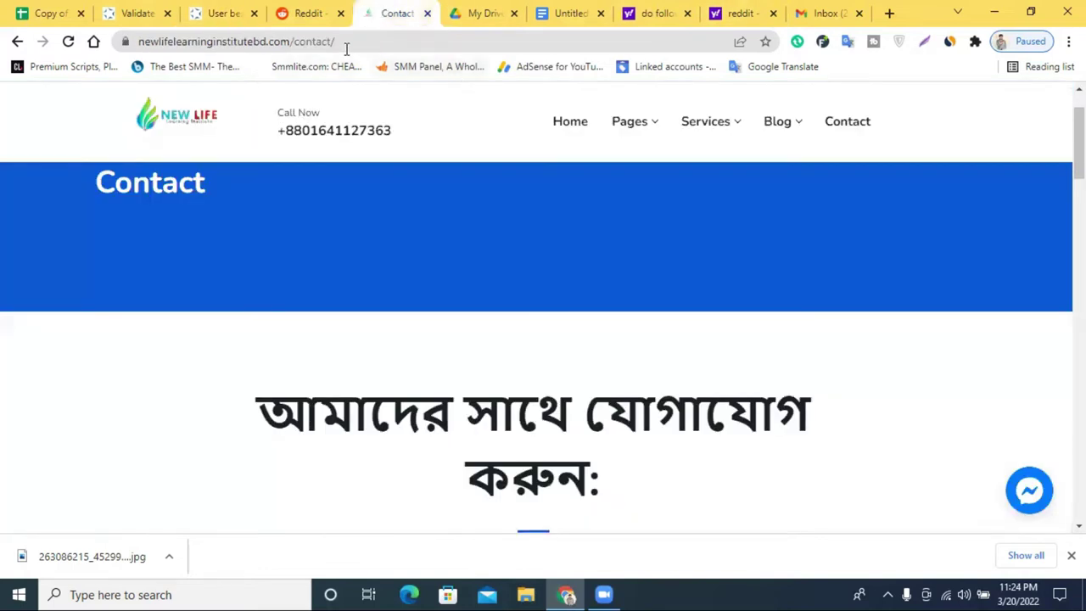
left_click_drag(288, 40, 141, 44)
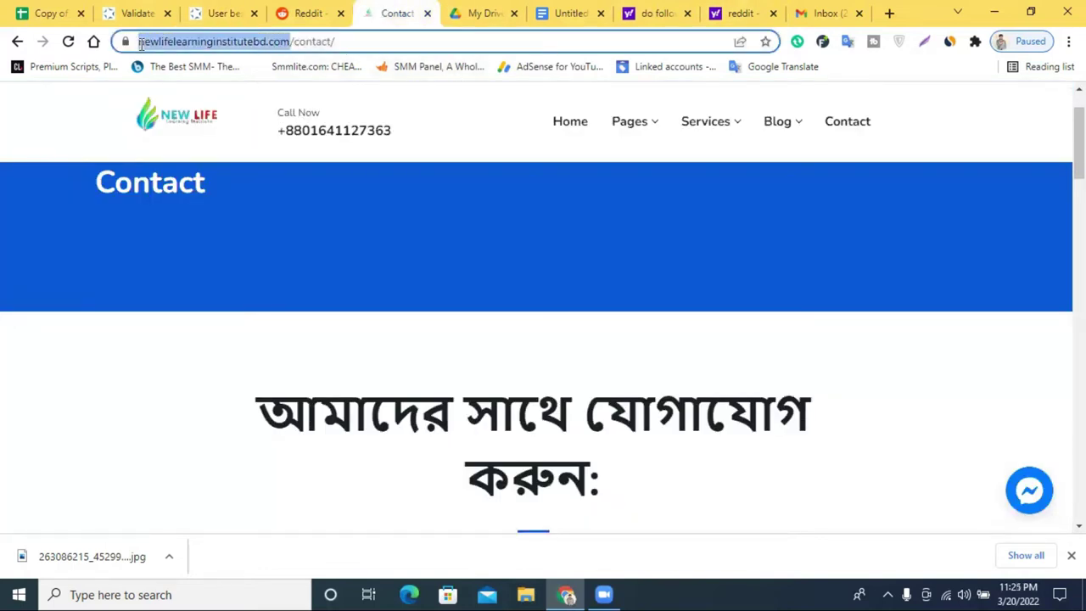
right_click(183, 42)
left_click(255, 133)
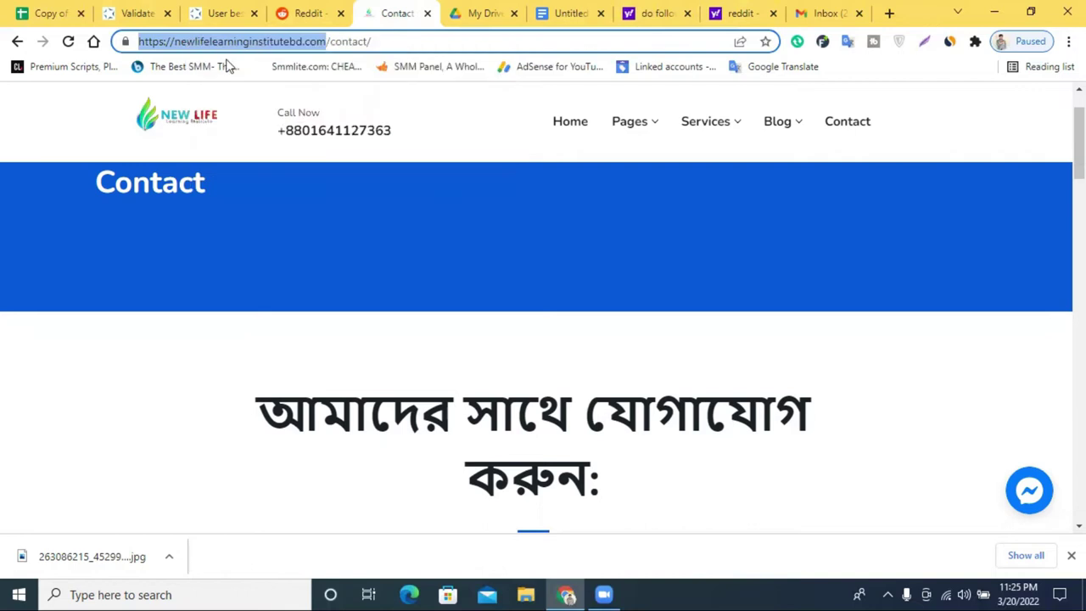
left_click(223, 13)
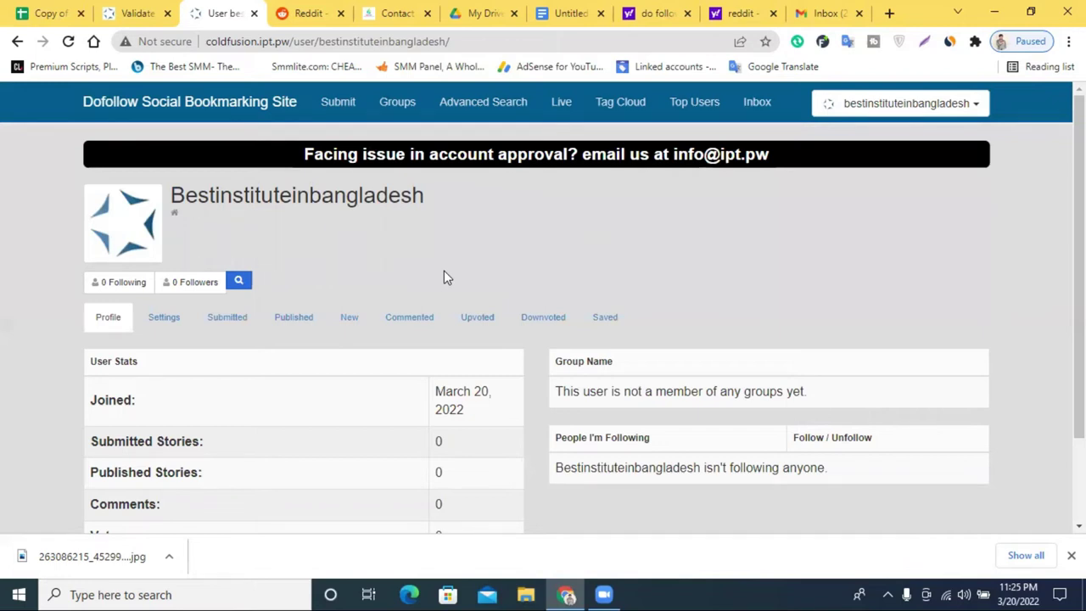
Open the profile settings and review the personal details, social accounts, display and password fields
left_click(167, 321)
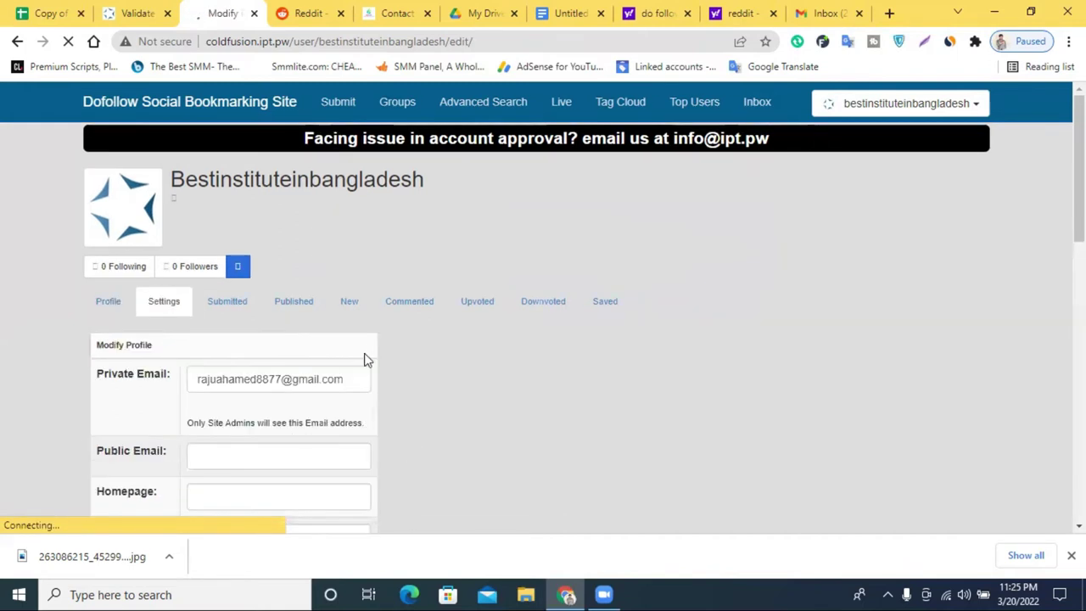
scroll(323, 380, "down", 1)
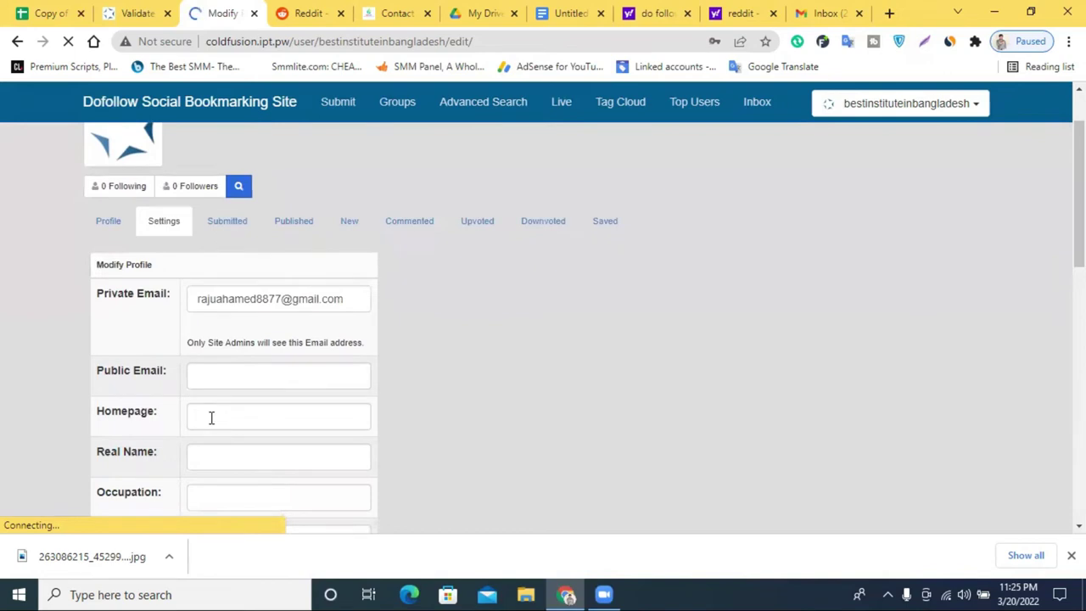
scroll(223, 416, "down", 2)
scroll(233, 413, "down", 1)
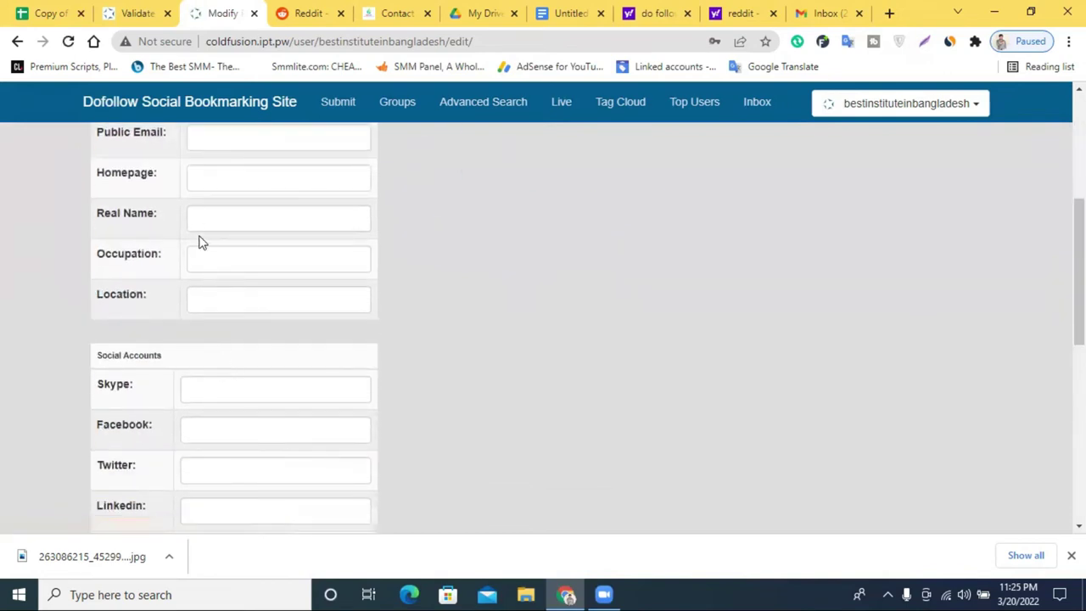
scroll(204, 263, "down", 1)
scroll(208, 286, "down", 3)
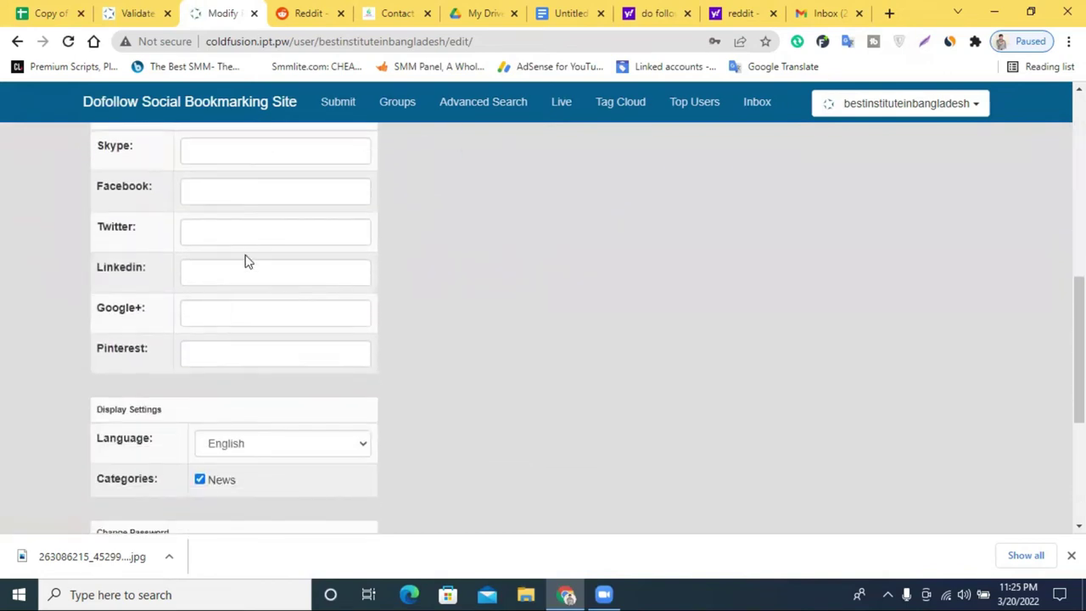
scroll(165, 208, "up", 1)
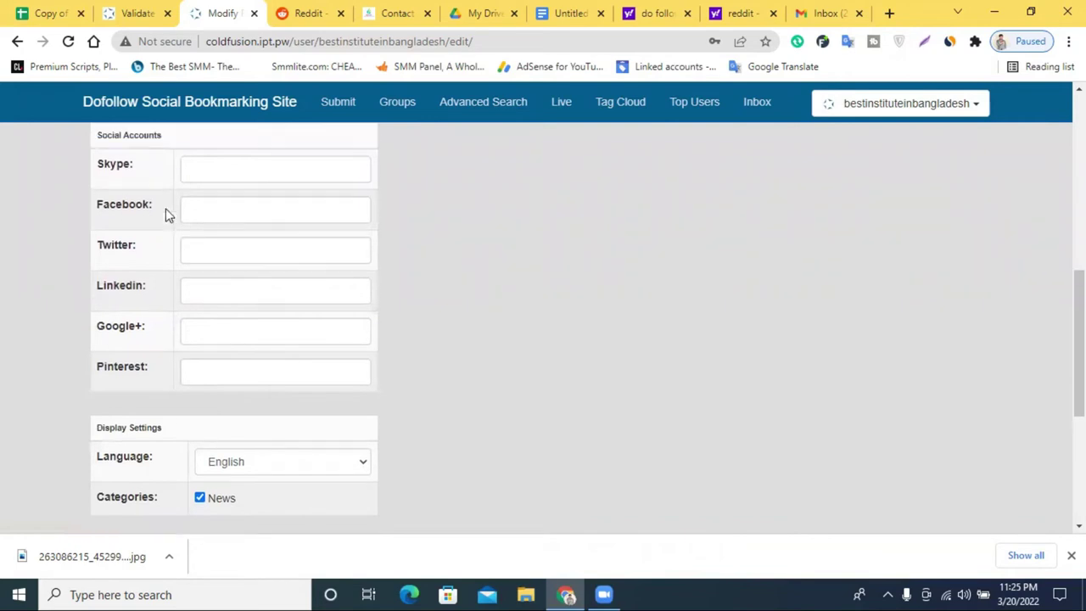
scroll(182, 236, "down", 4)
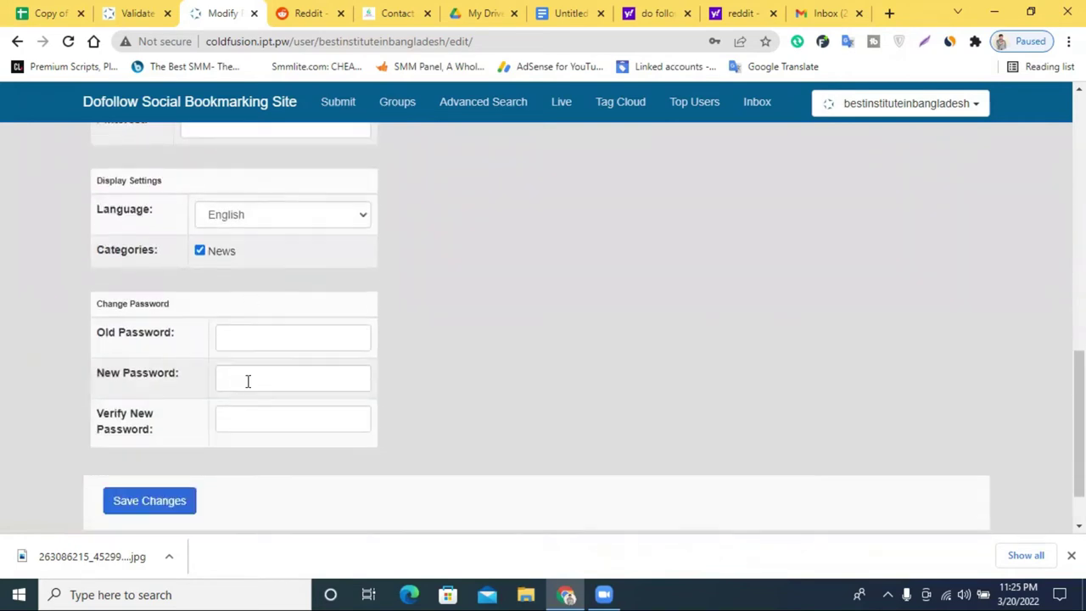
scroll(254, 365, "up", 3)
scroll(262, 348, "up", 5)
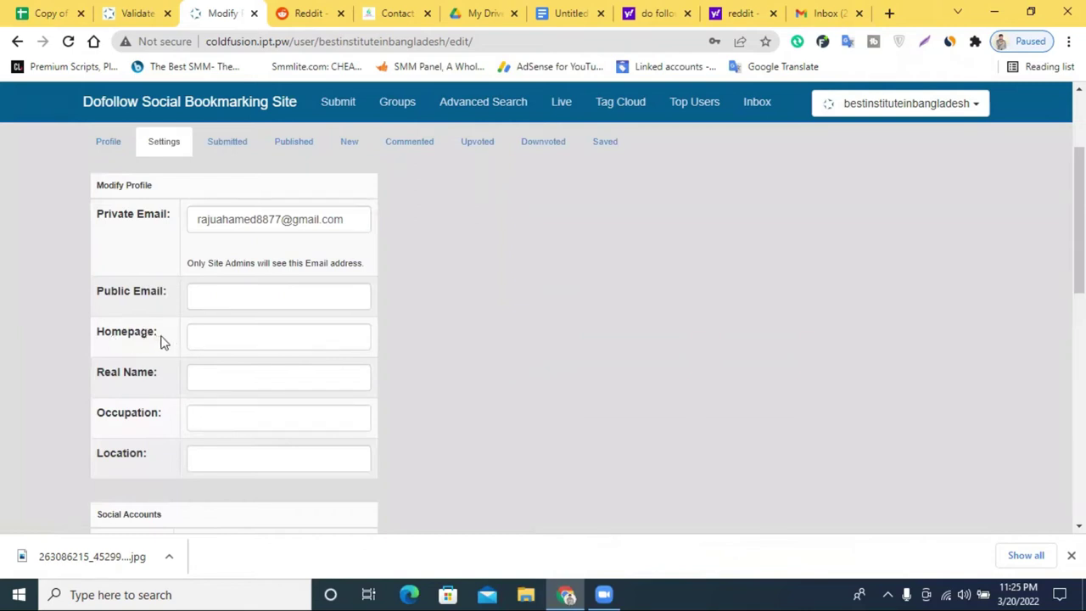
left_click(228, 337)
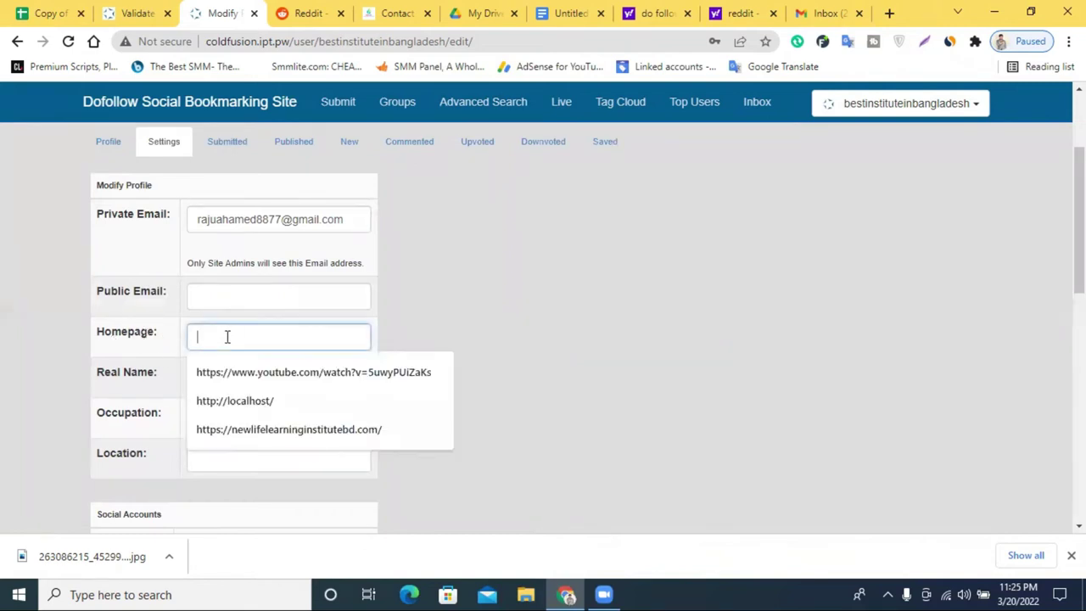
left_click(289, 430)
left_click(499, 351)
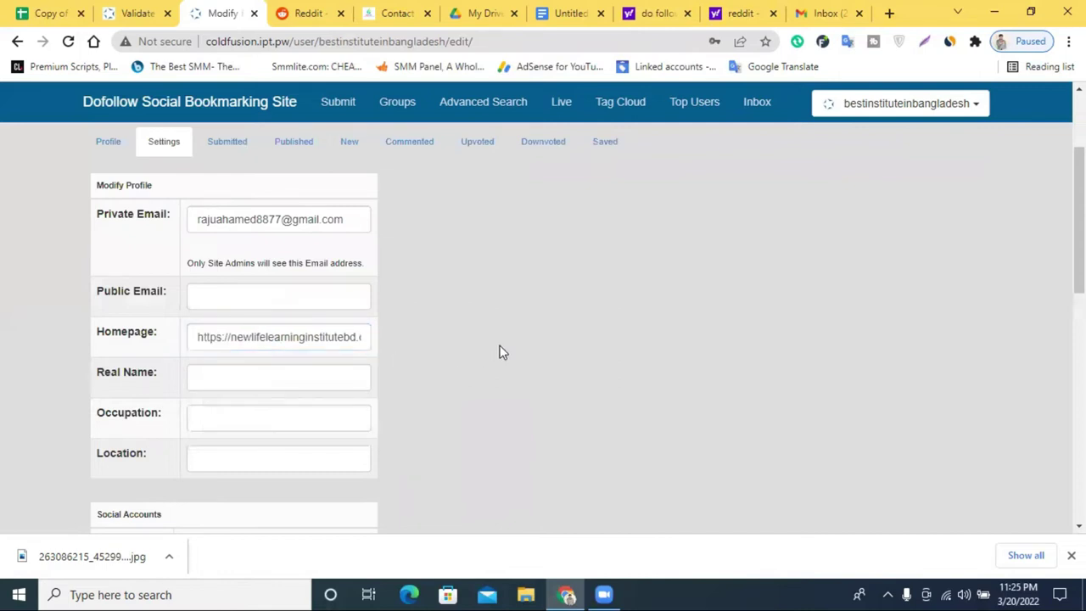
scroll(319, 363, "up", 1)
scroll(319, 363, "up", 2)
scroll(315, 359, "down", 2)
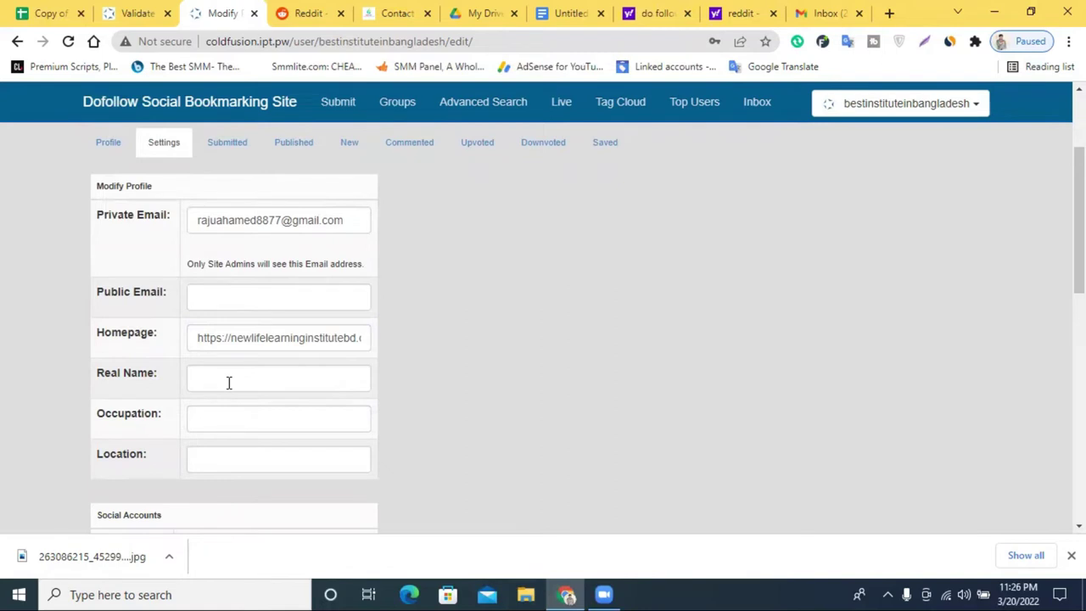
scroll(343, 361, "down", 8)
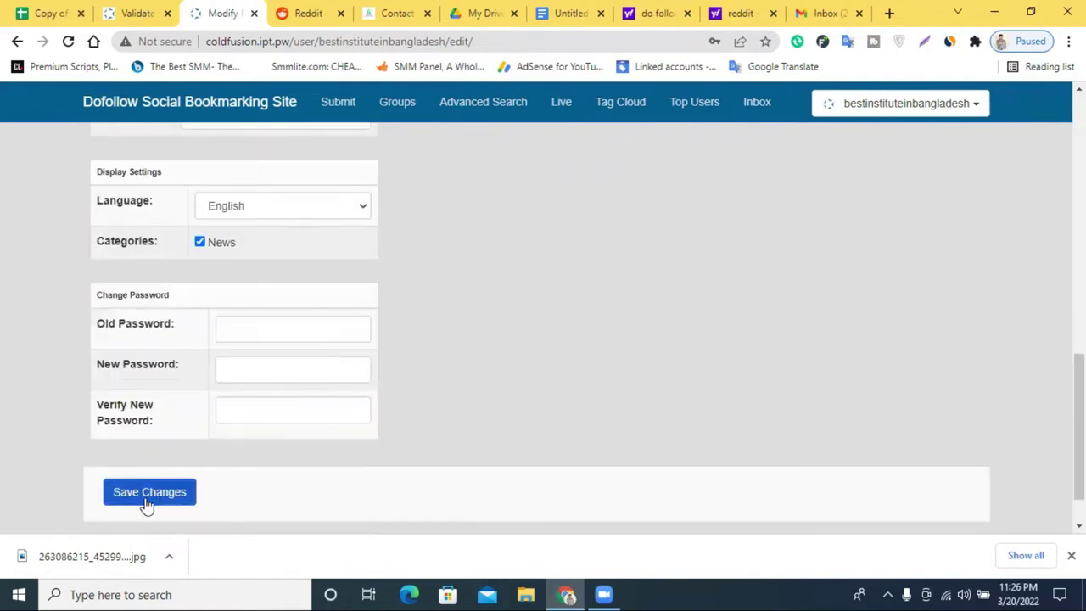
left_click(146, 500)
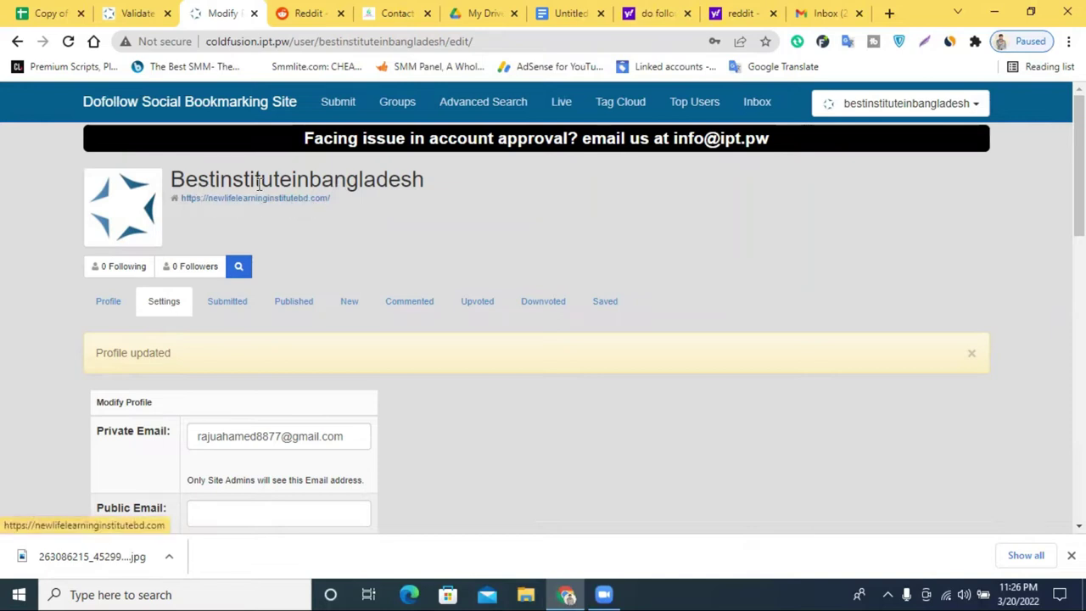
left_click_drag(443, 183, 170, 182)
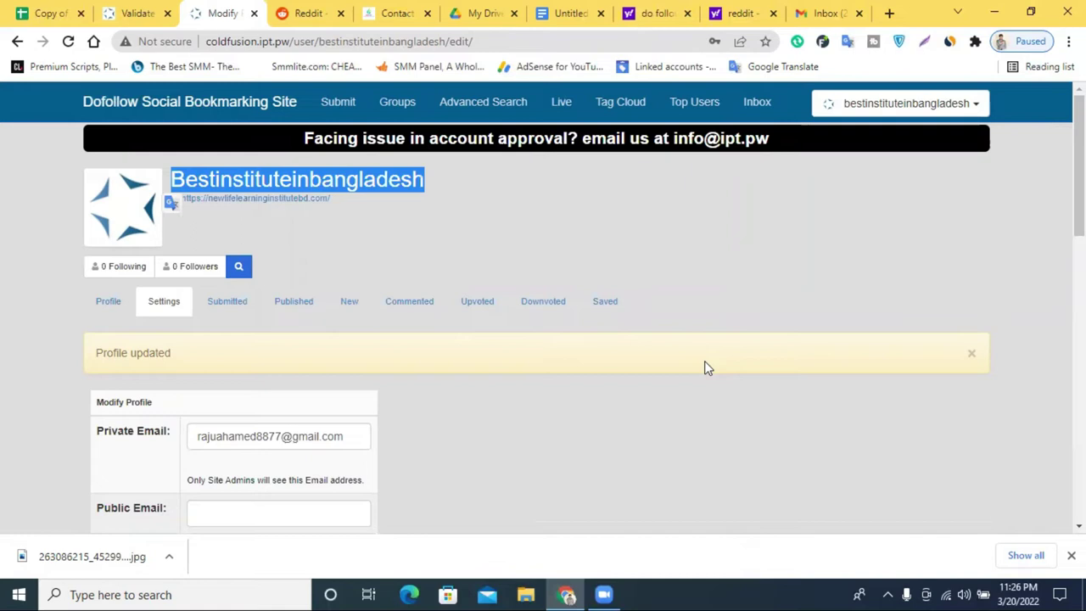
left_click(588, 225)
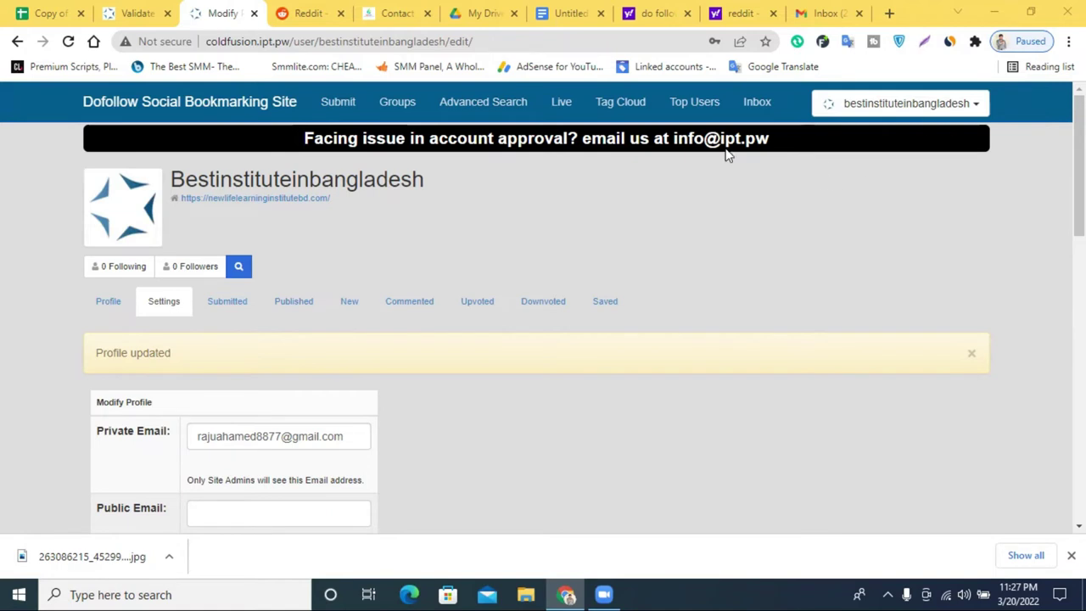
Start a new URL submission and look over the email verification page
left_click(339, 105)
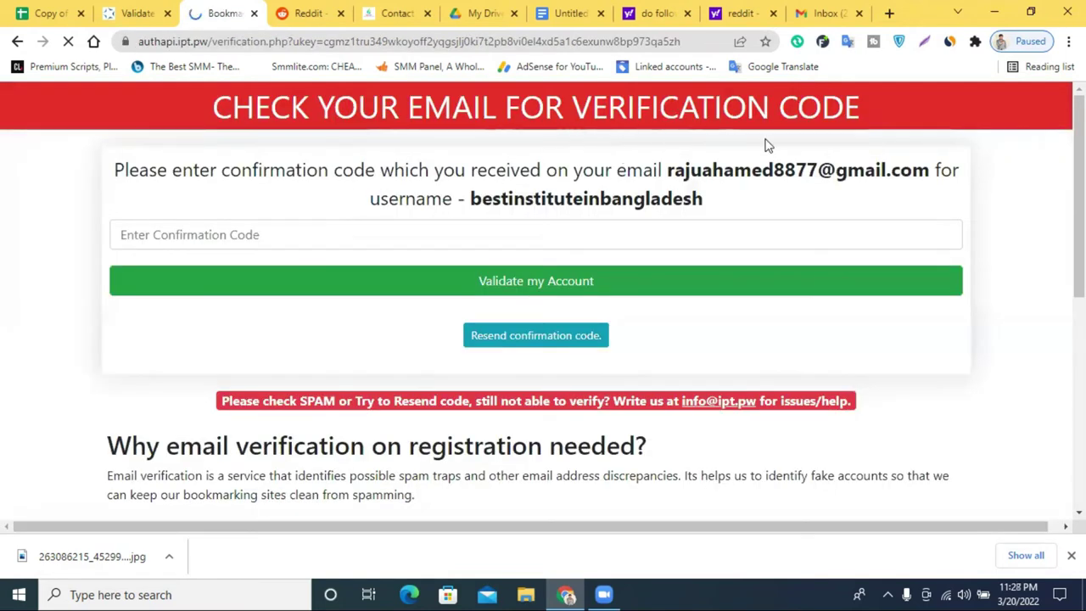
scroll(517, 284, "down", 2)
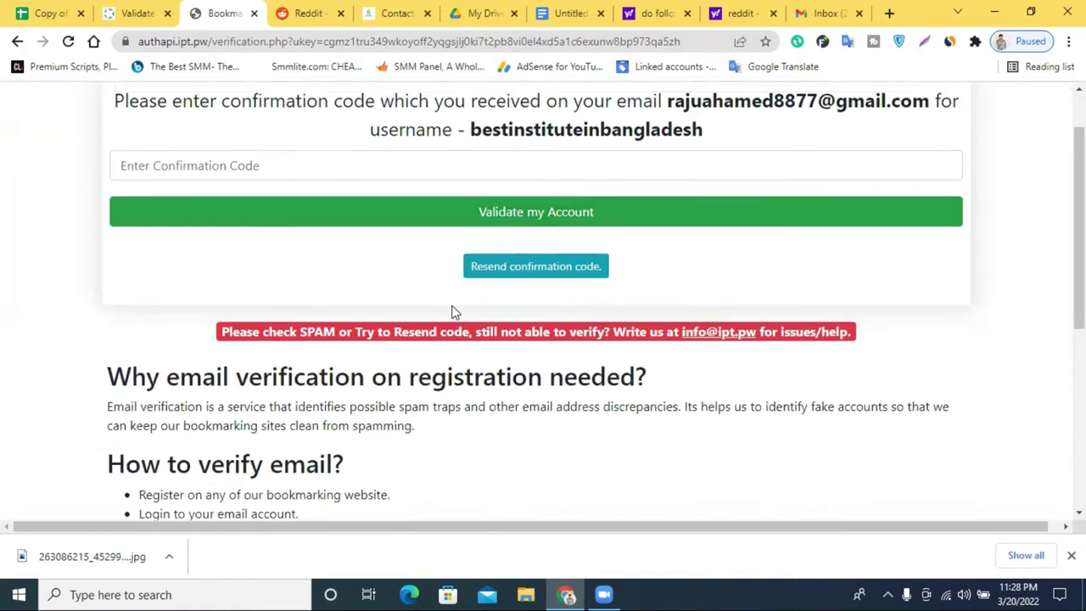
scroll(492, 331, "up", 2)
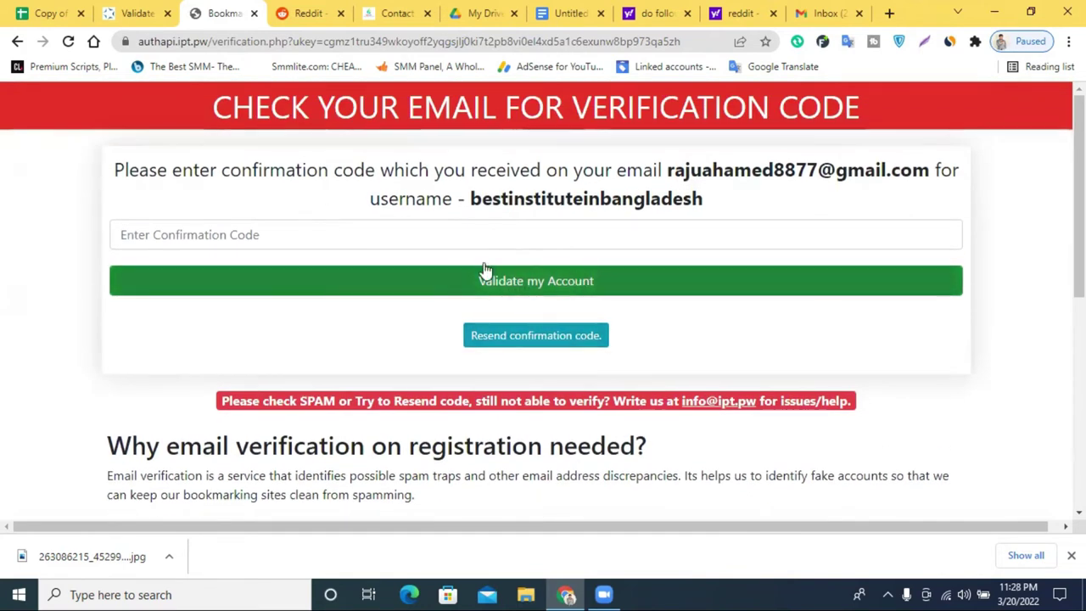
Open the iPtPW Bookmarking Website email in Gmail and try to transfer its verification code to the confirmation code field
left_click(805, 16)
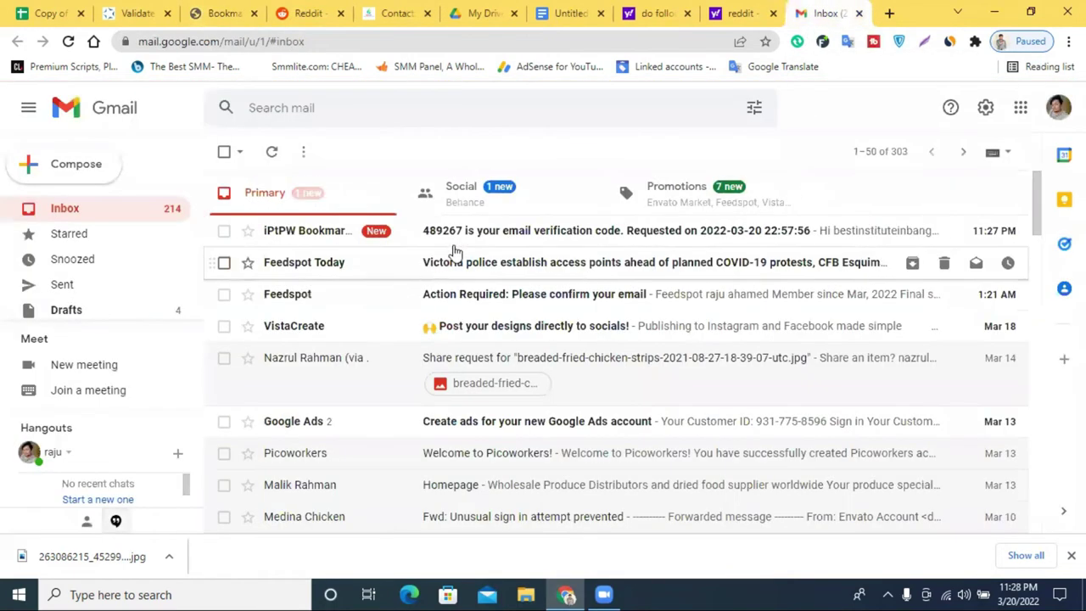
left_click(492, 236)
double_click(389, 386)
right_click(389, 386)
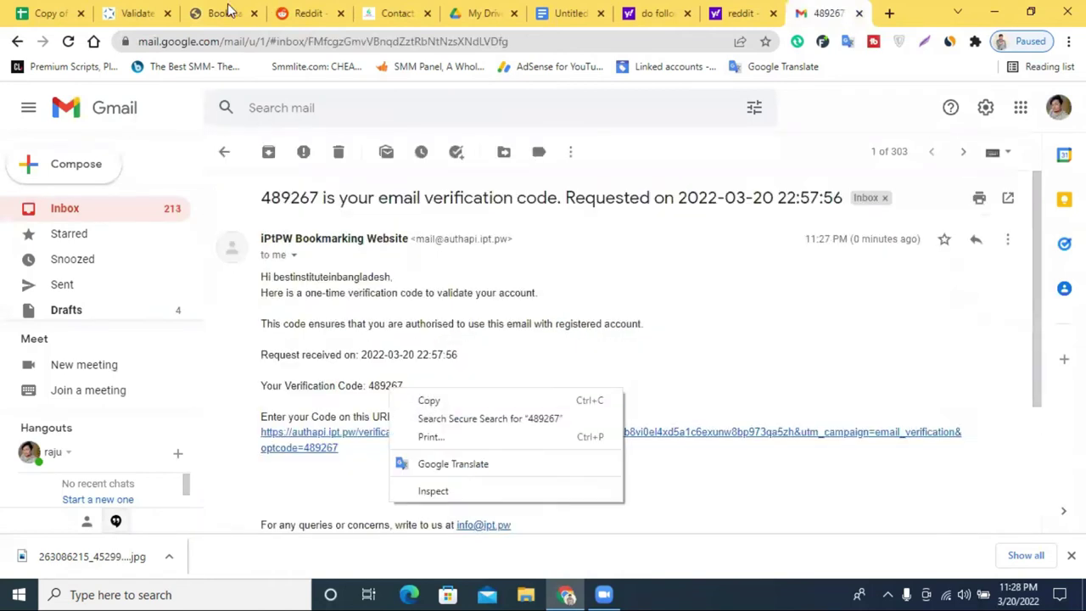
left_click(225, 13)
left_click(315, 235)
type("https:")
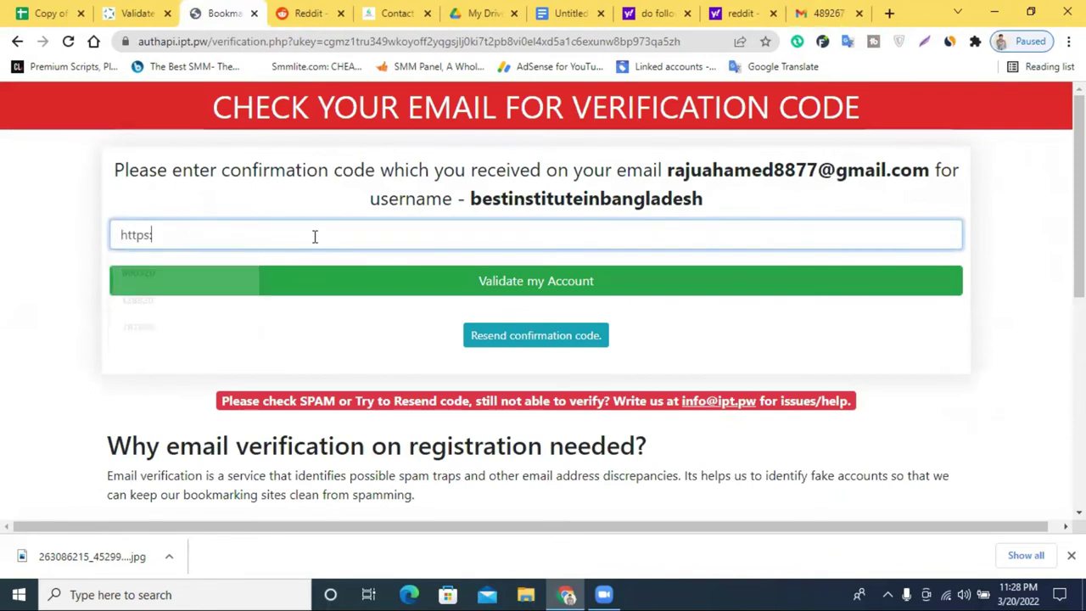
Return to the verification email in Gmail and copy the verification code
left_click(827, 13)
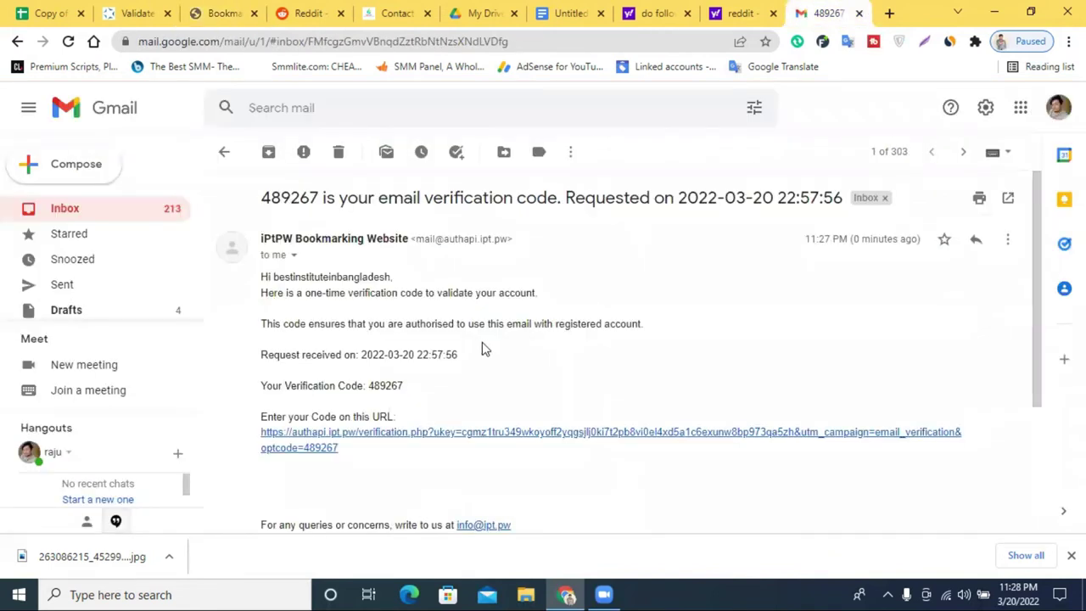
double_click(386, 385)
right_click(386, 385)
left_click(455, 393)
Replace the confirmation code entry on the verification page with the emailed verification code and validate the account
left_click(225, 13)
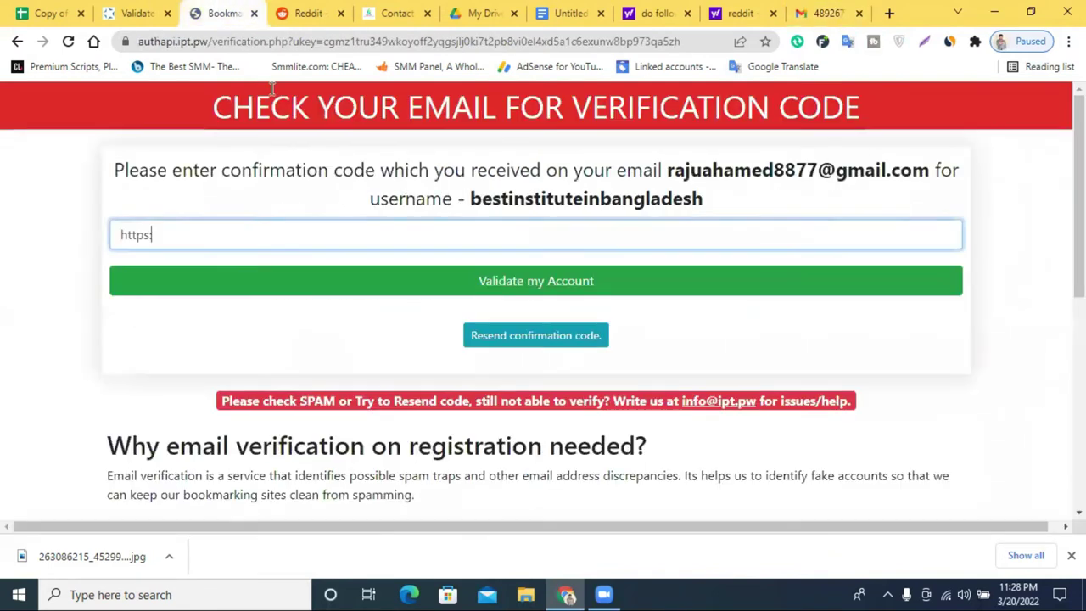
key("ctrl+a")
key("ctrl+v")
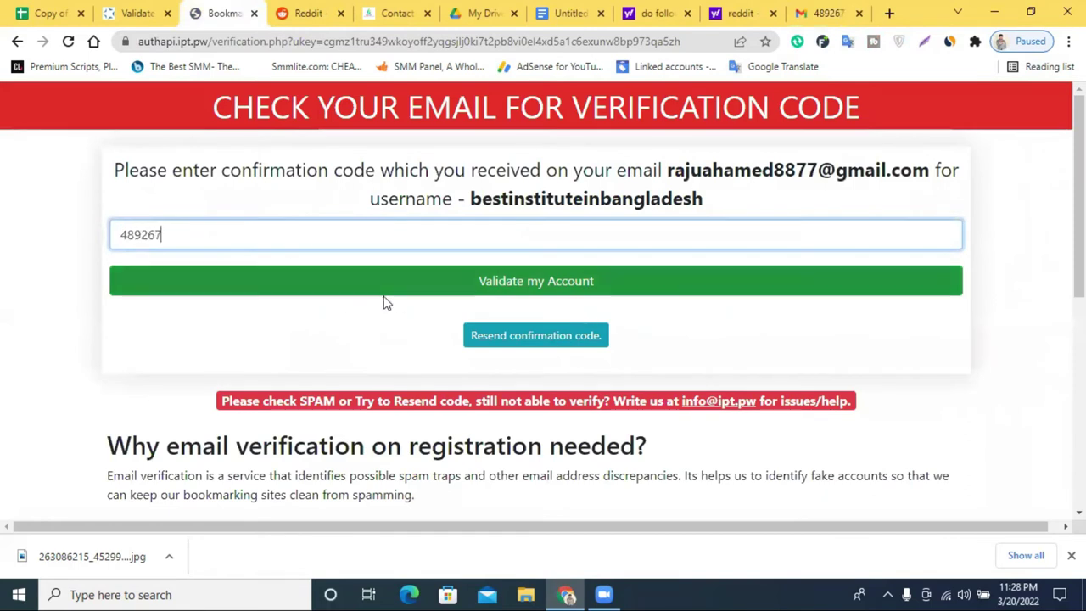
left_click(395, 294)
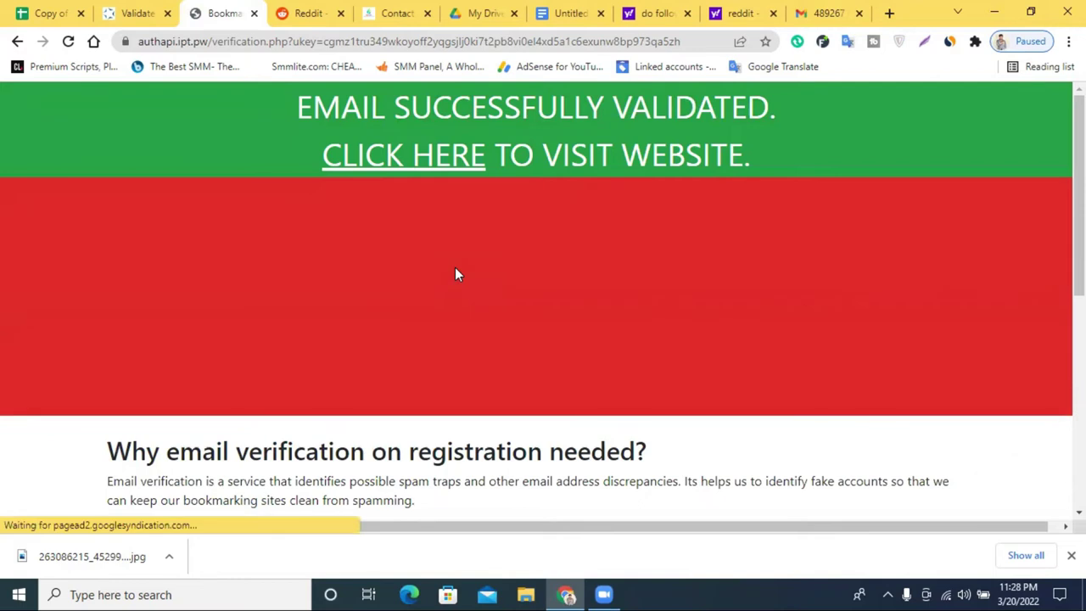
scroll(455, 274, "down", 2)
scroll(455, 274, "up", 2)
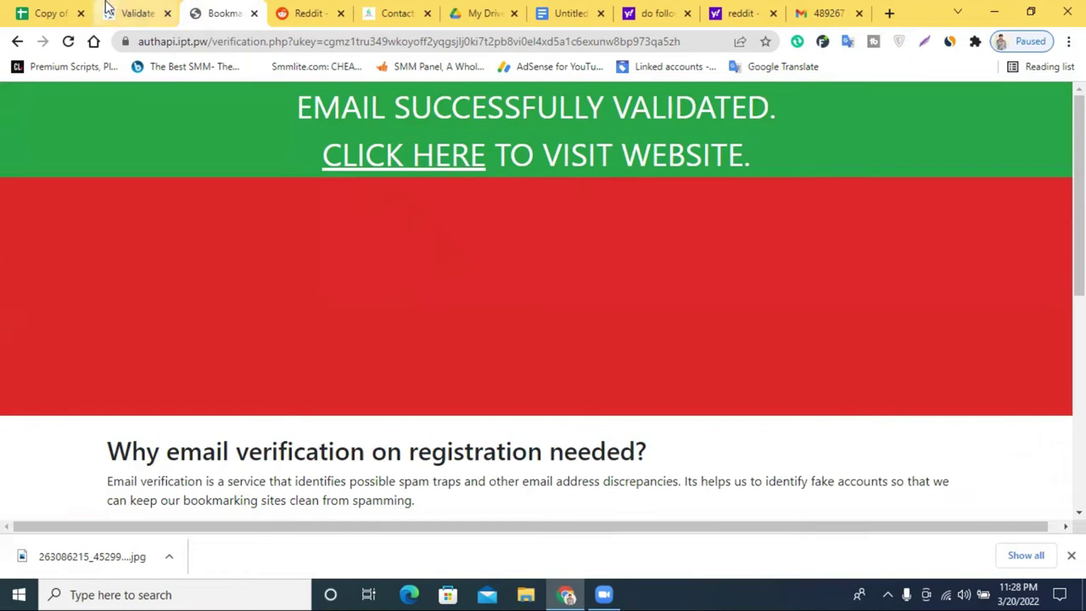
Return to Sheet2 of the bookmarking-site spreadsheet and open the java.ipt.pw and javascript.ipt.pw registration links
left_click(805, 11)
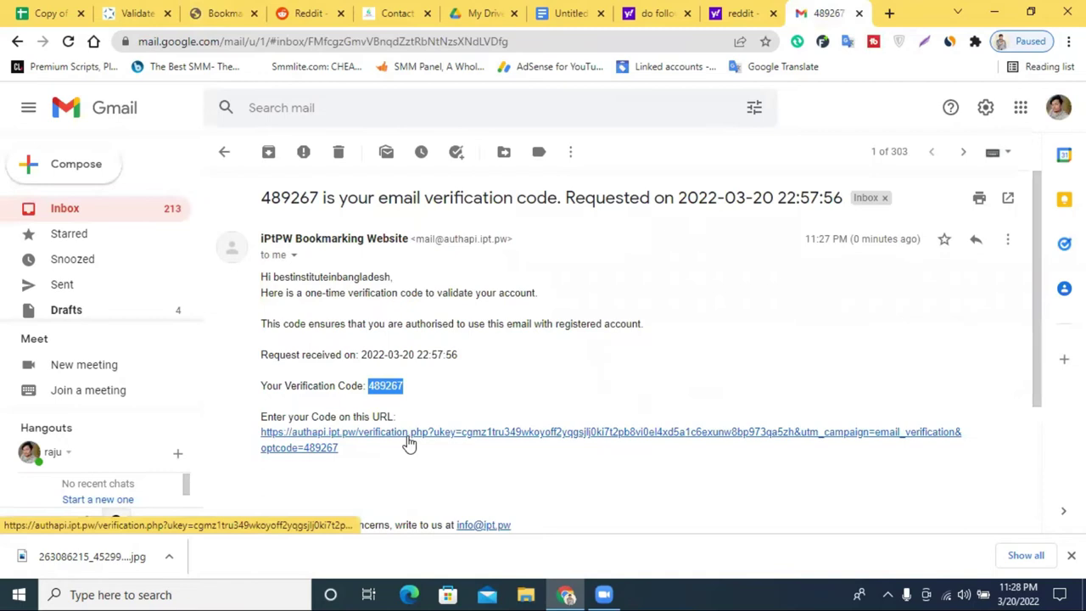
left_click(68, 8)
scroll(427, 305, "down", 10)
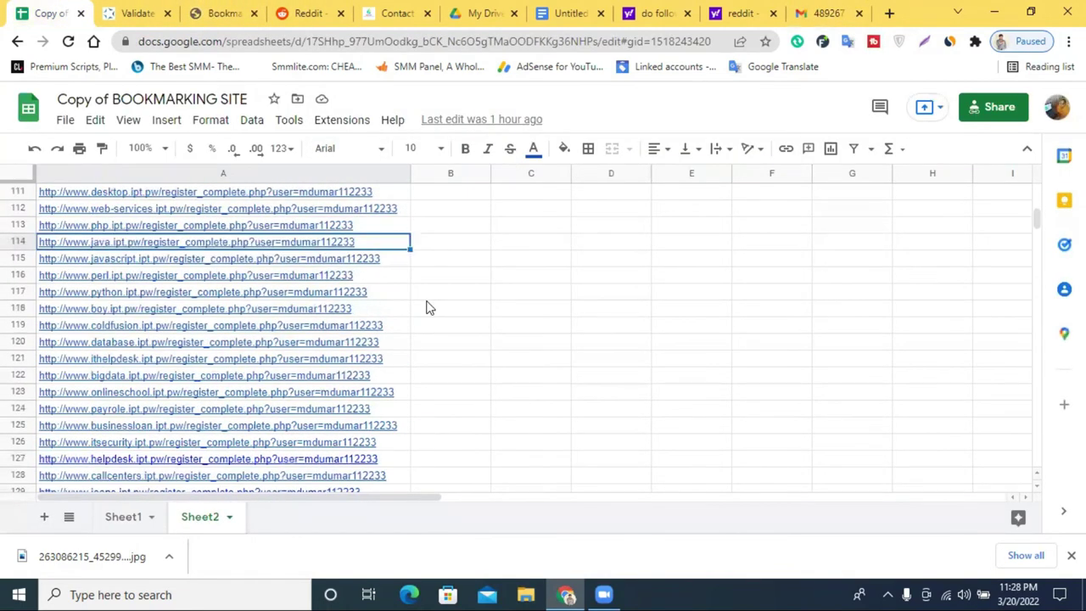
mouse_move(263, 248)
left_click(197, 270)
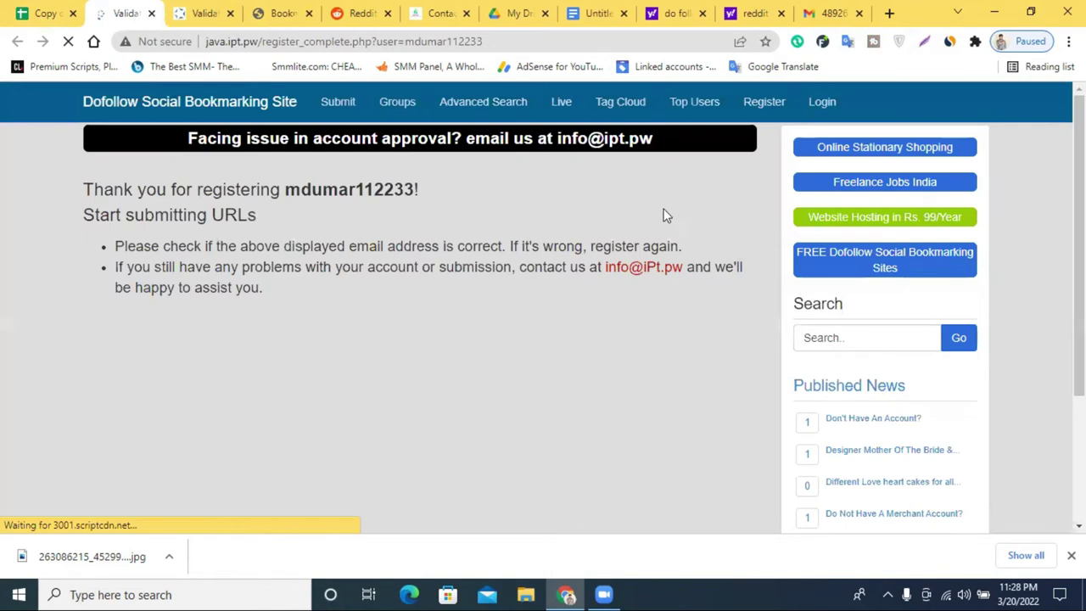
left_click(39, 13)
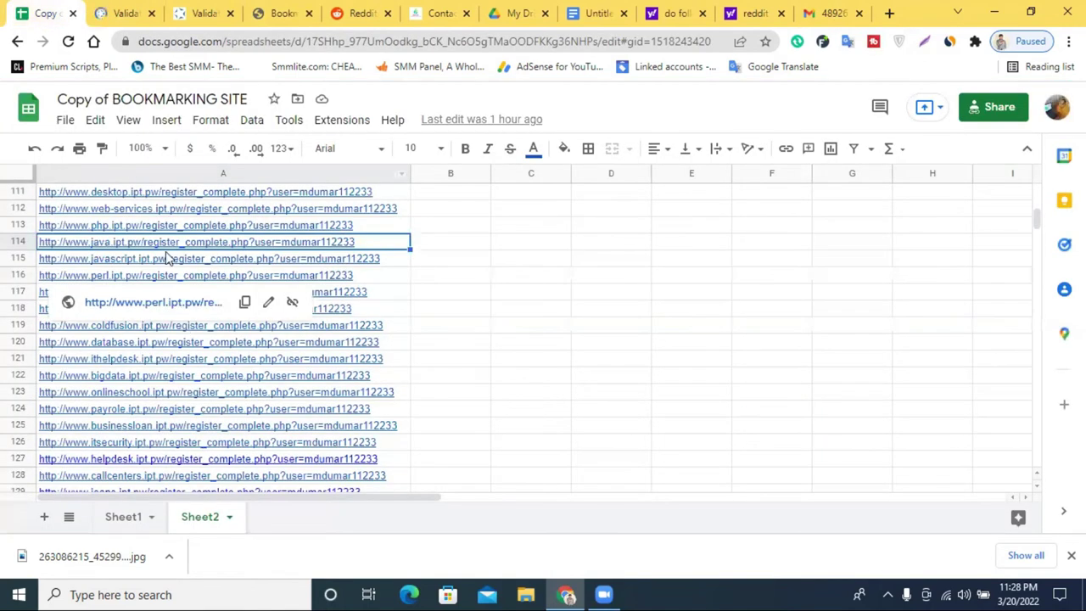
left_click(166, 260)
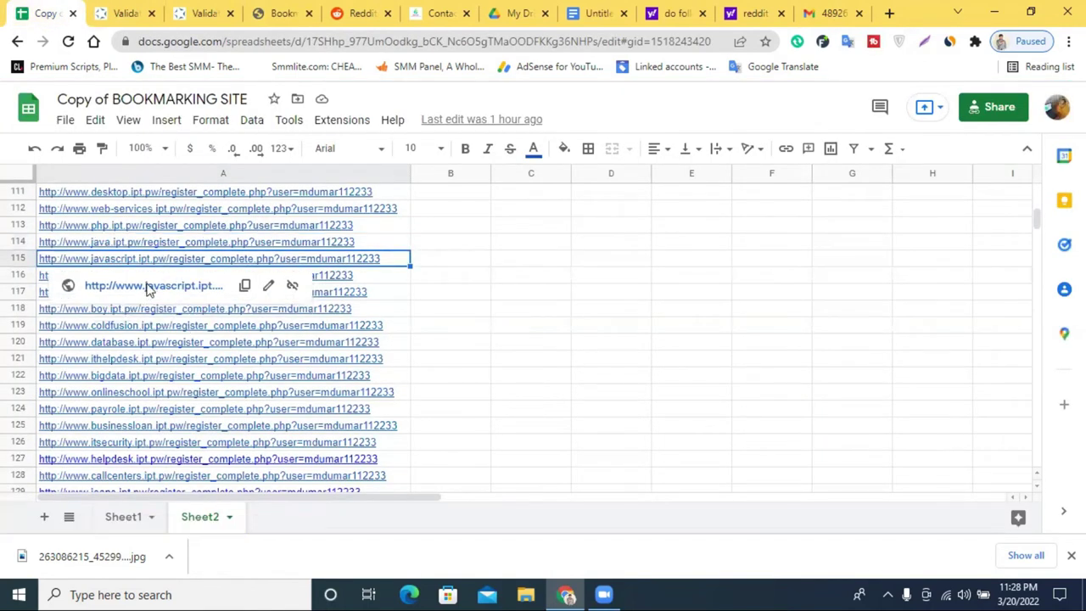
left_click(149, 286)
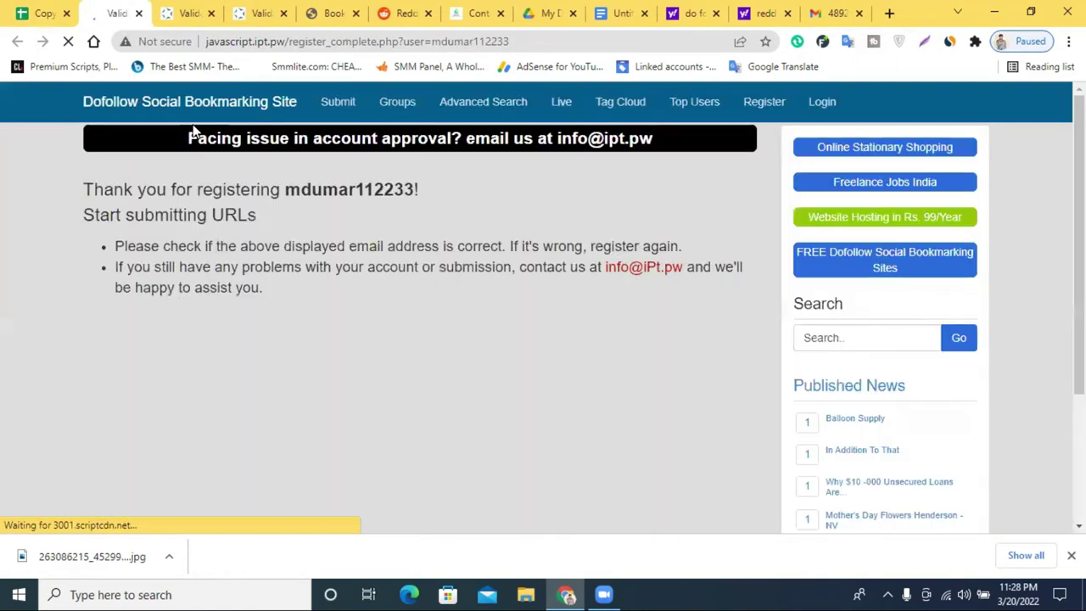
Go back from the email validation page to the coldfusion.ipt.pw profile settings and copy the site's domain
left_click(246, 7)
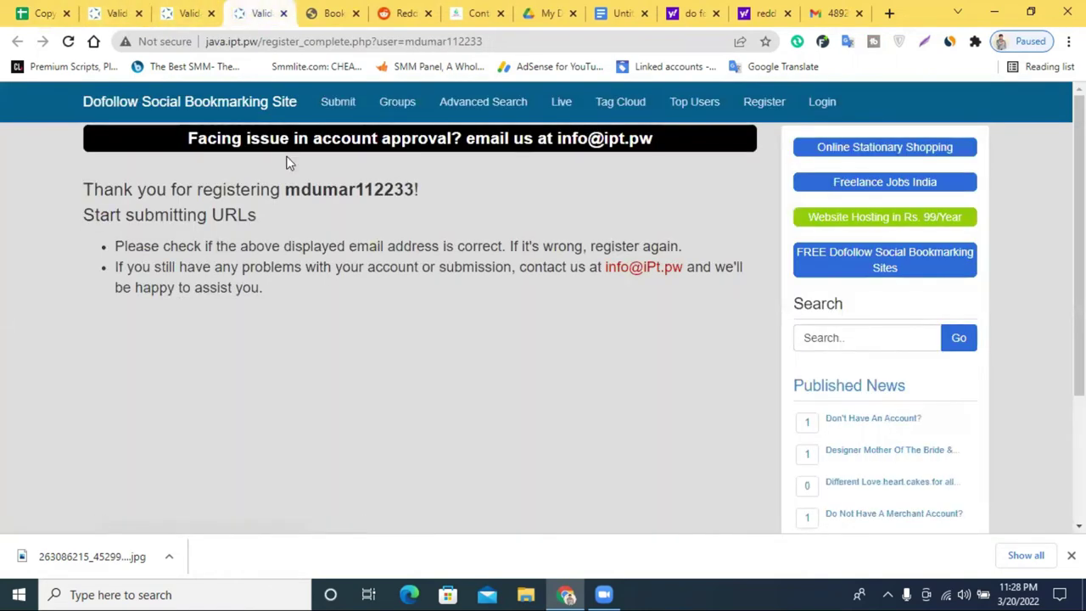
left_click(343, 10)
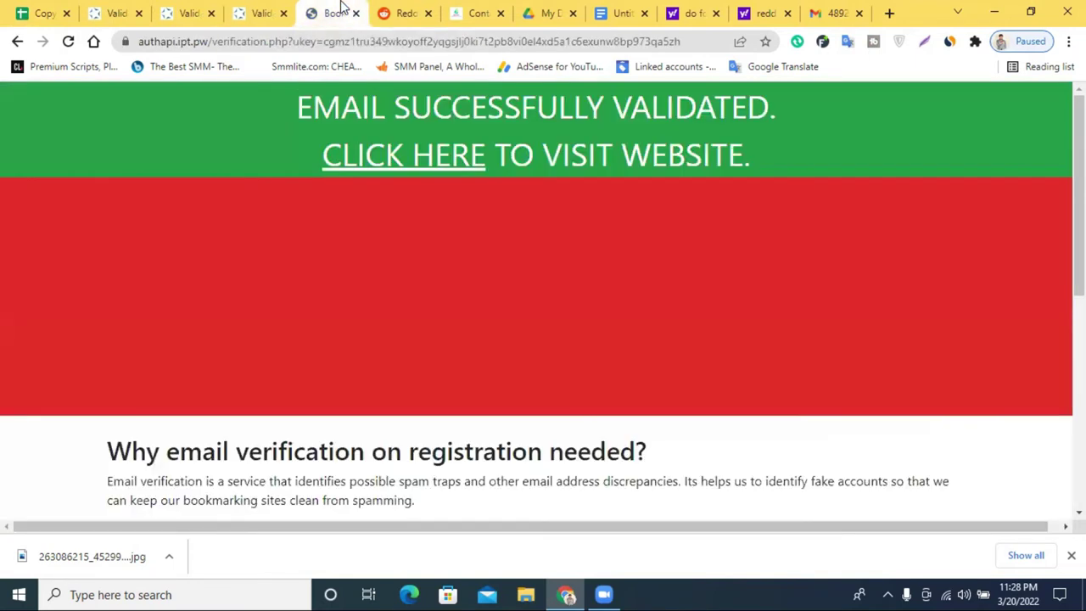
left_click(18, 41)
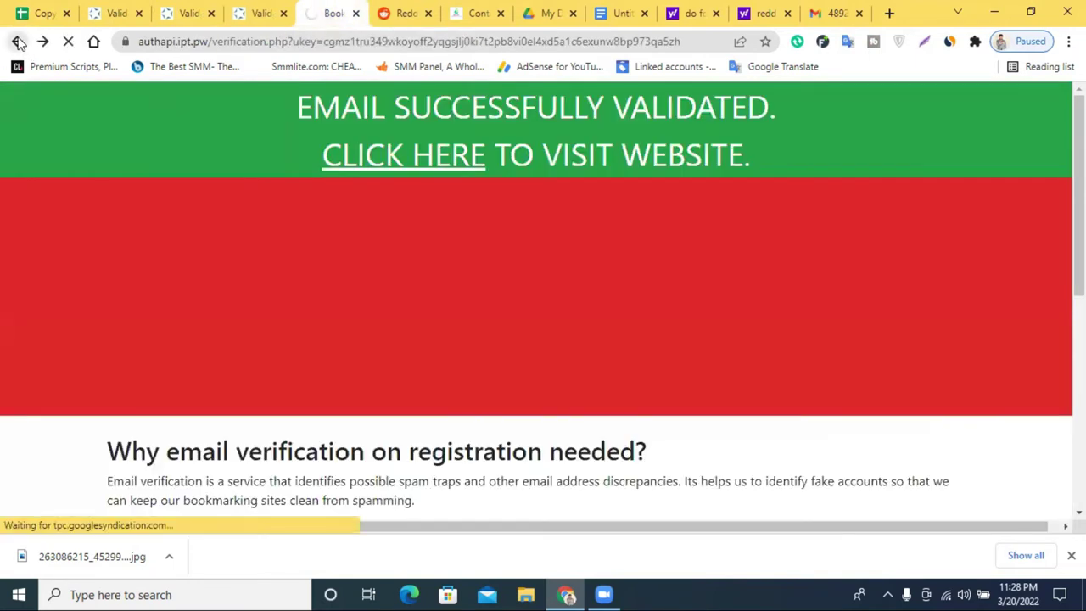
left_click(18, 41)
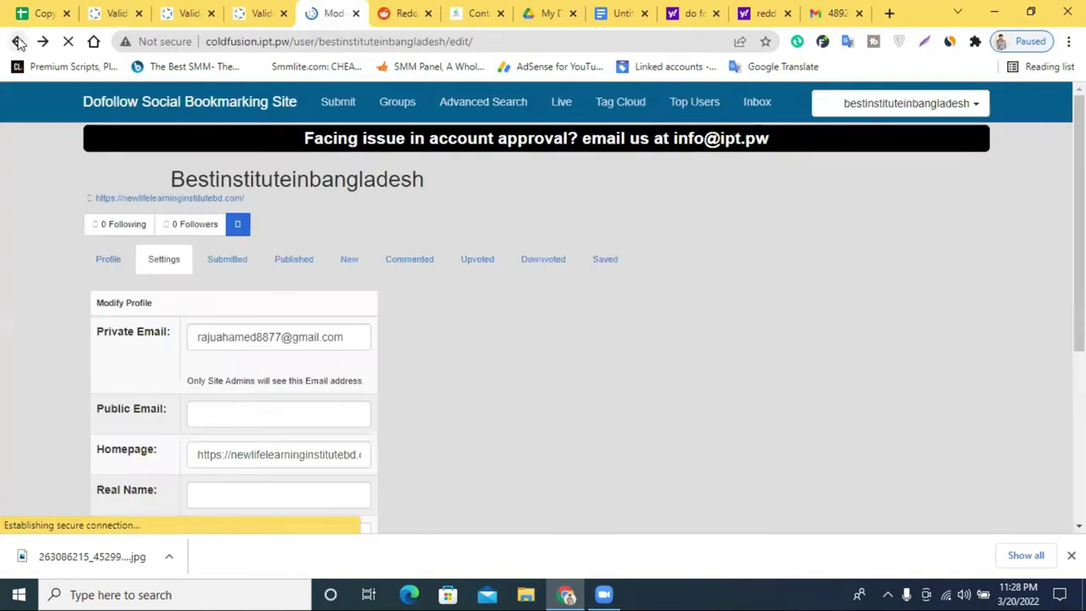
left_click(280, 41)
left_click_drag(199, 42, 315, 41)
right_click(275, 40)
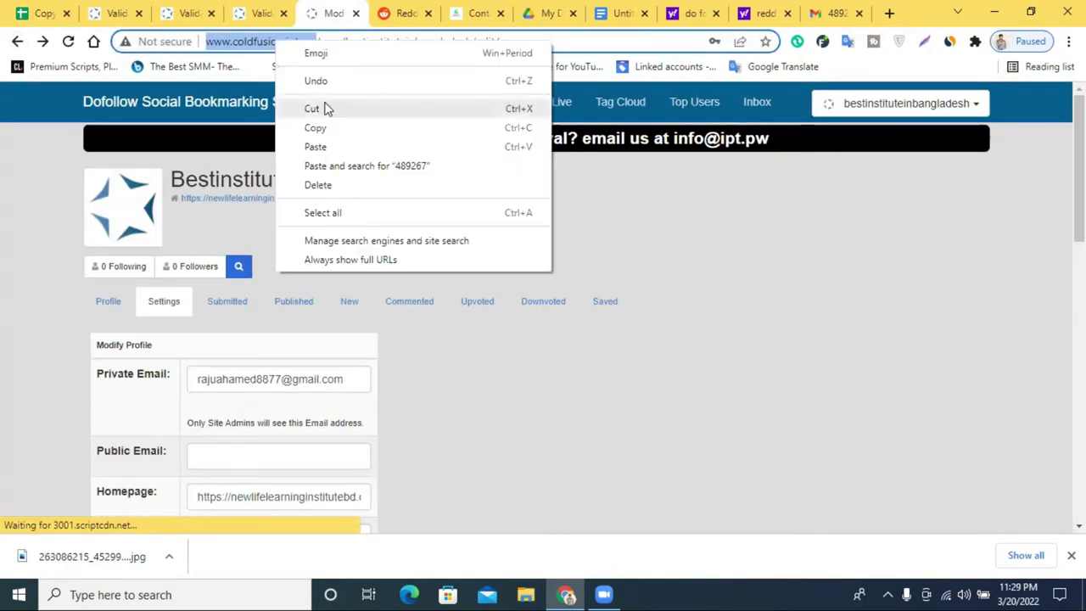
left_click(377, 132)
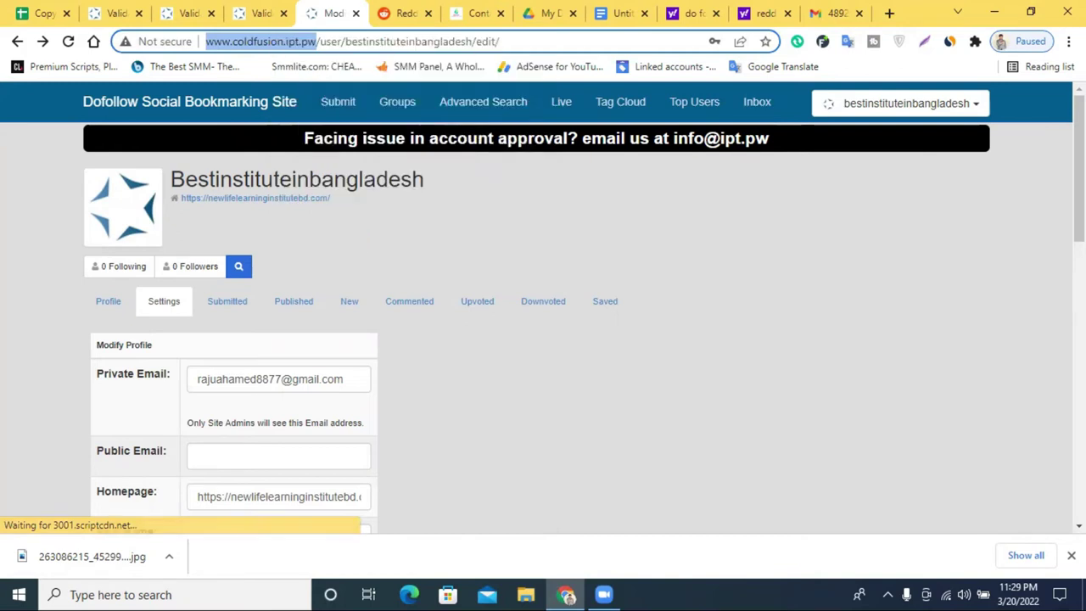
left_click(888, 20)
right_click(516, 40)
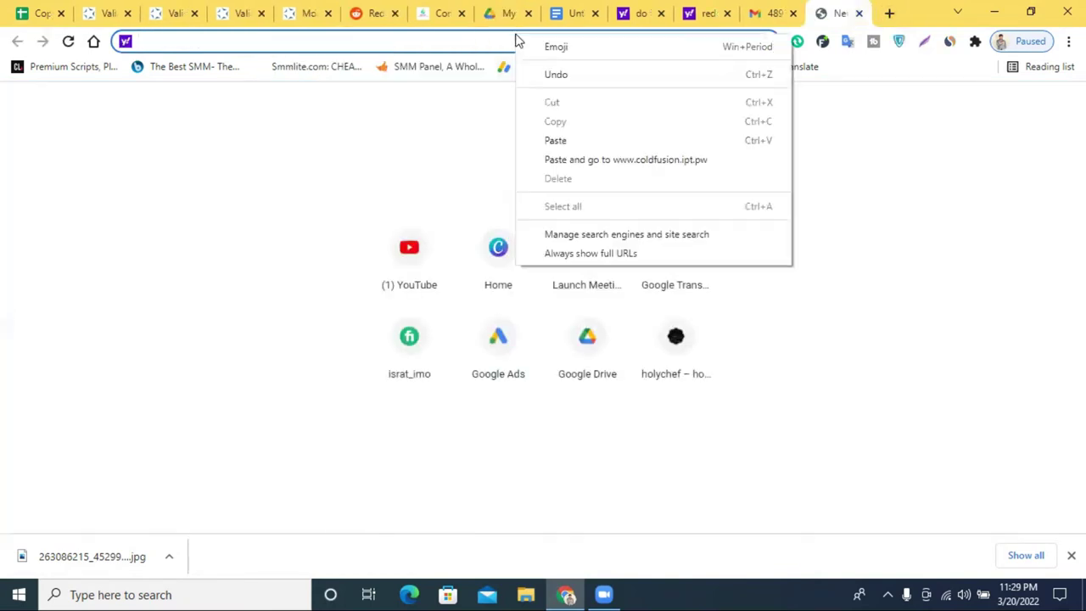
left_click(568, 140)
key("Return")
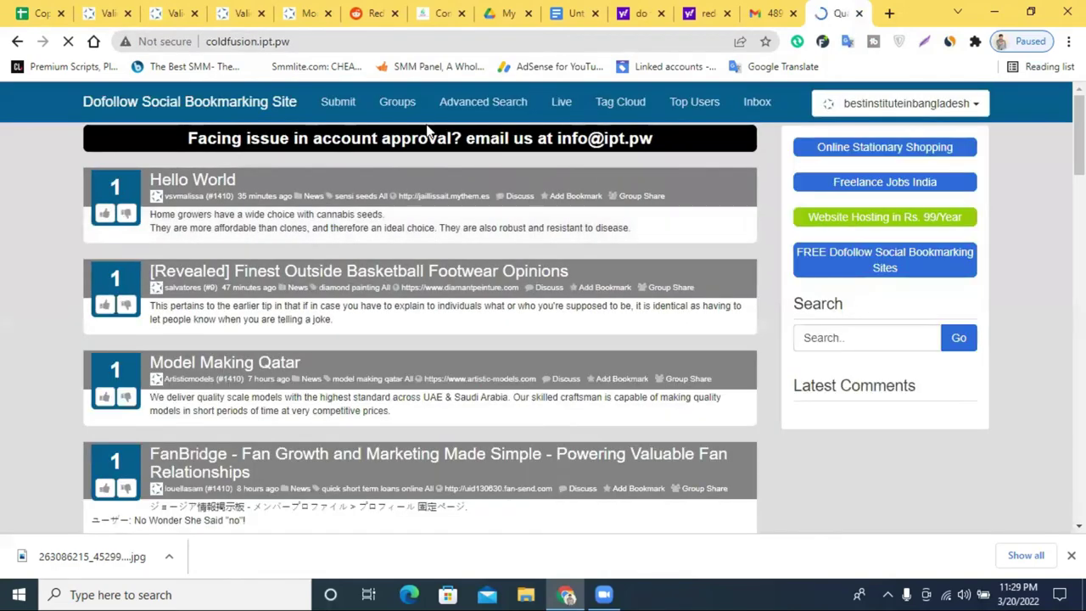
Close both java.ipt.pw registration tabs and the coldfusion profile settings tab, and allow notifications from reddit.com
left_click(249, 15)
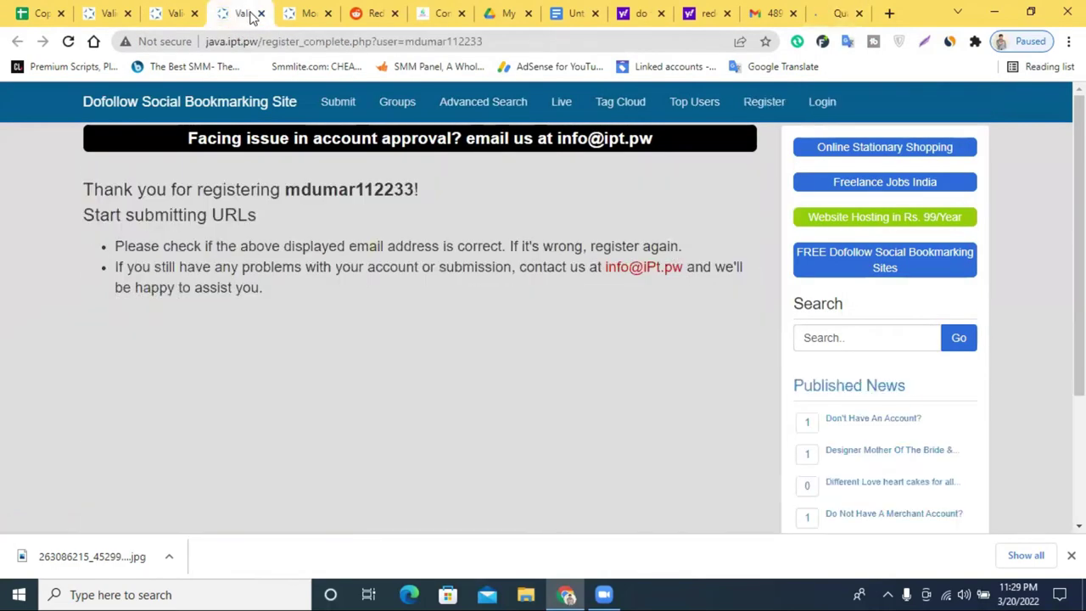
left_click(260, 14)
left_click(261, 13)
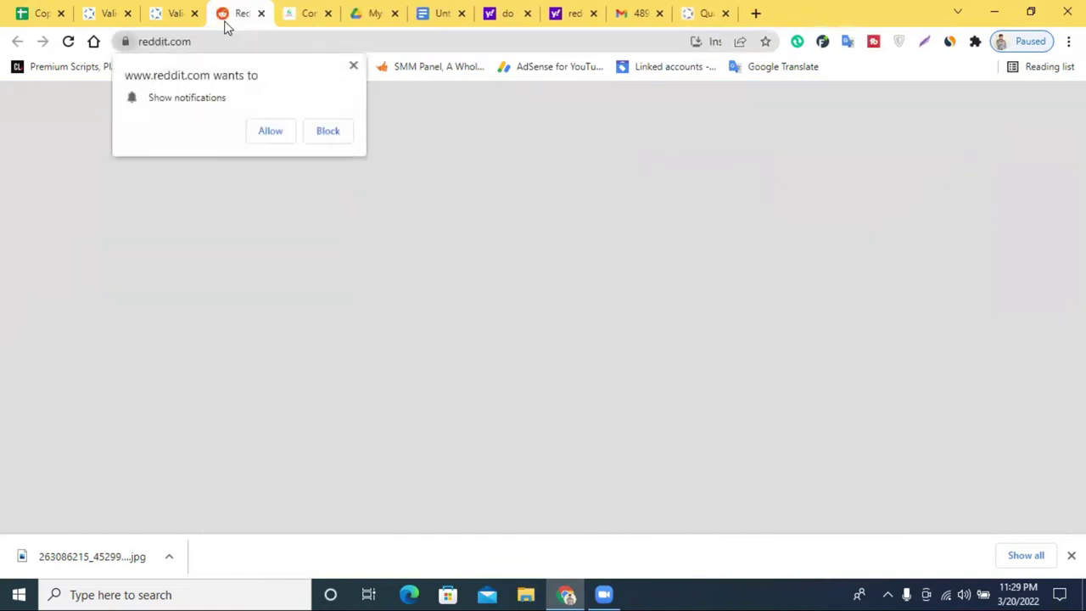
left_click(170, 13)
left_click(195, 13)
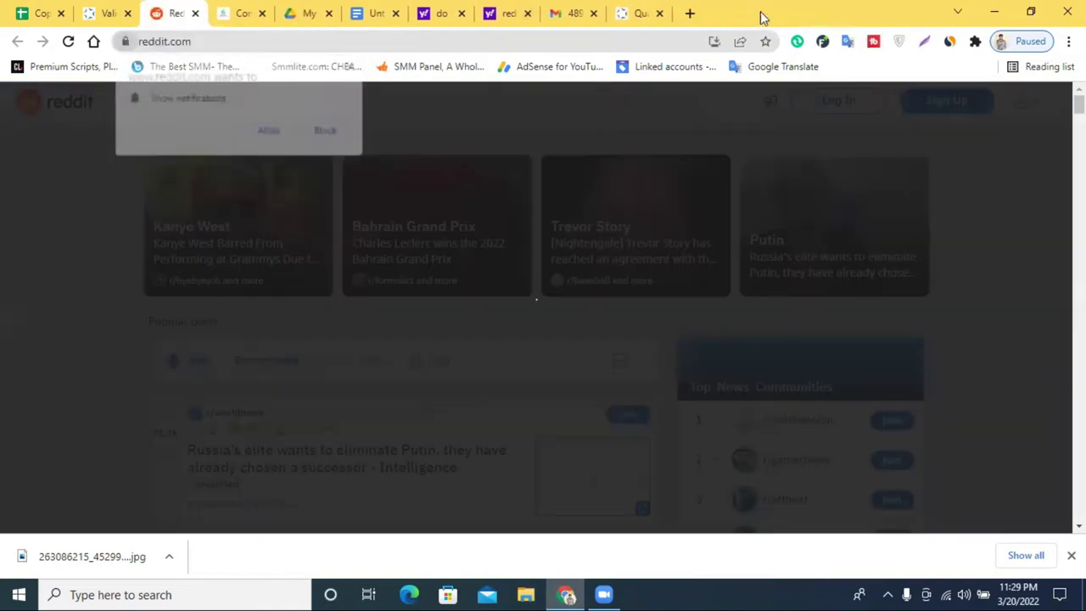
left_click(279, 132)
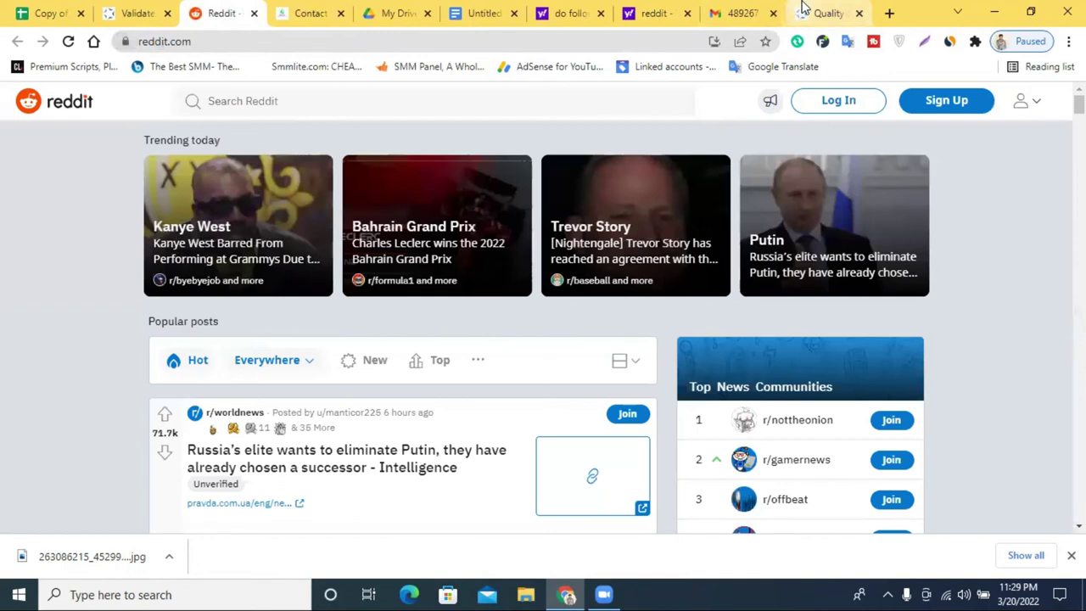
Start a new story submission on coldfusion.ipt.pw, leaving the news URL blank
left_click(802, 9)
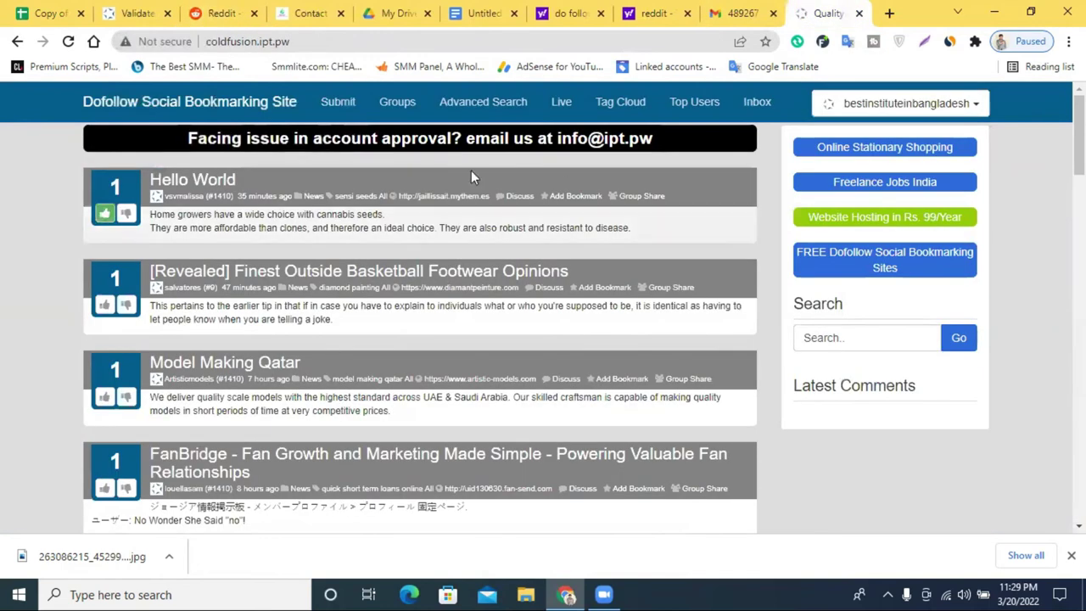
left_click(339, 109)
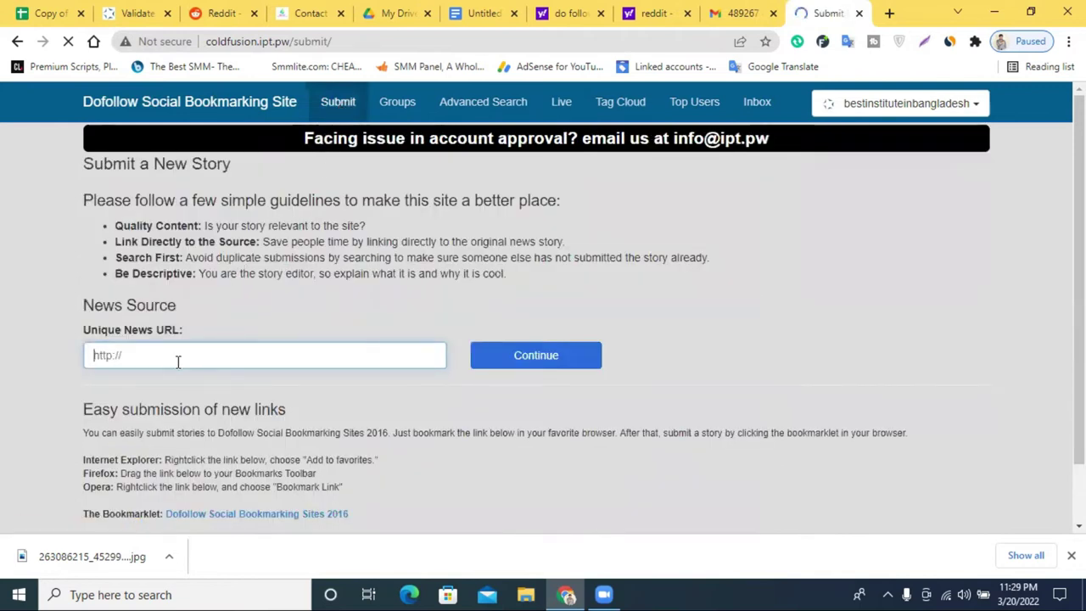
left_click(178, 362)
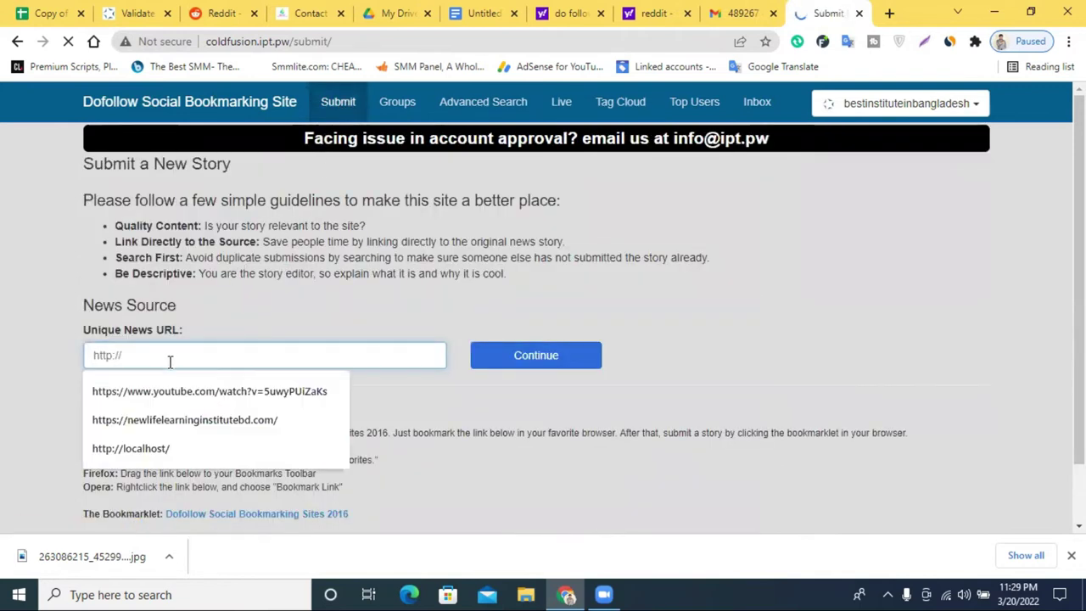
left_click(887, 340)
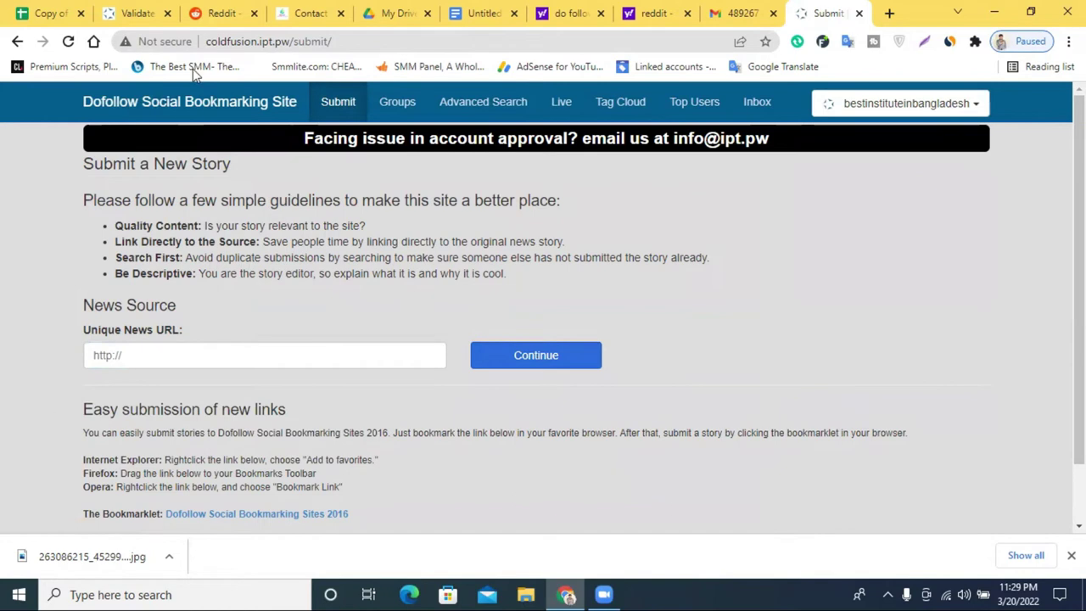
left_click(293, 10)
right_click(185, 43)
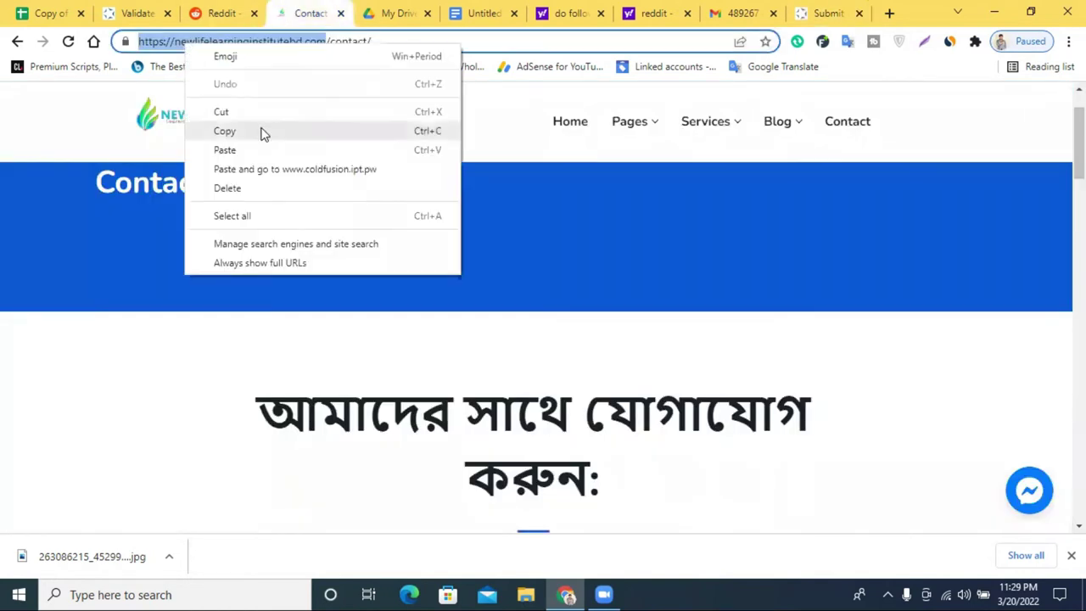
left_click(263, 132)
left_click(823, 13)
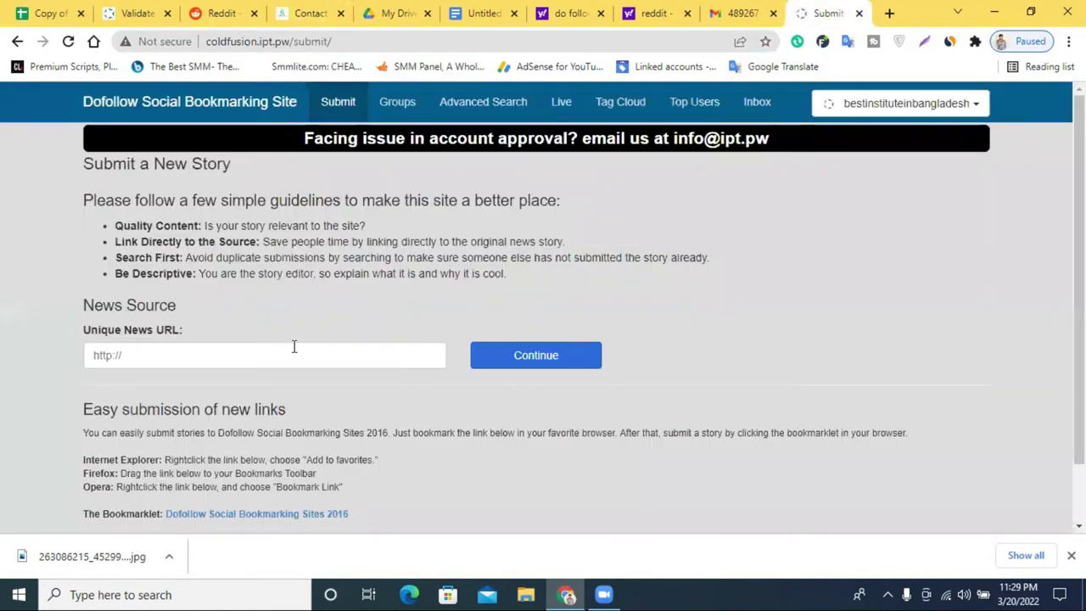
left_click(294, 346)
key("ctrl+v")
left_click(512, 10)
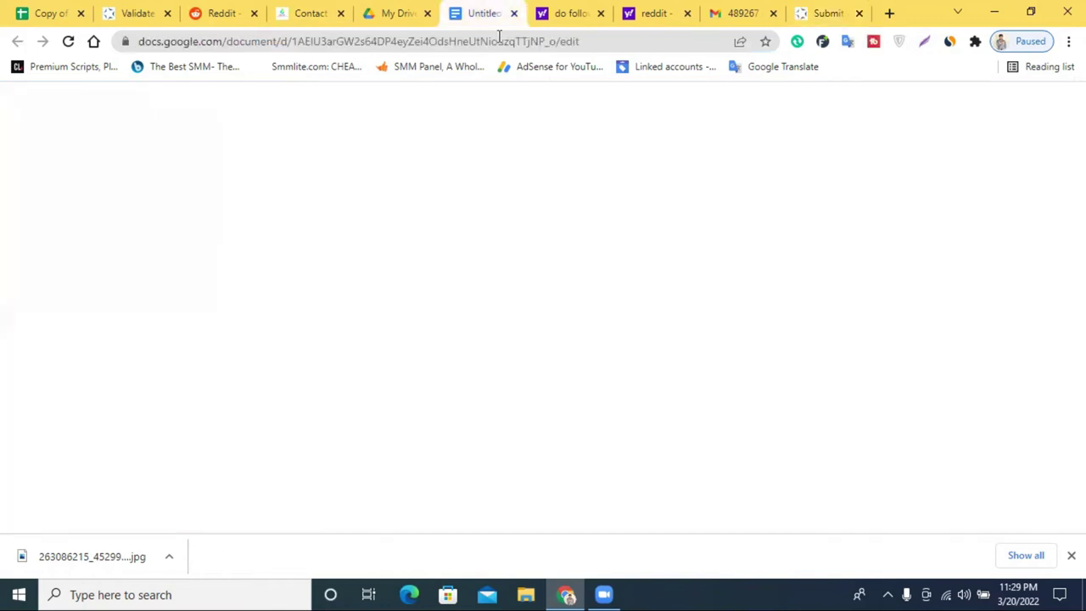
left_click(827, 13)
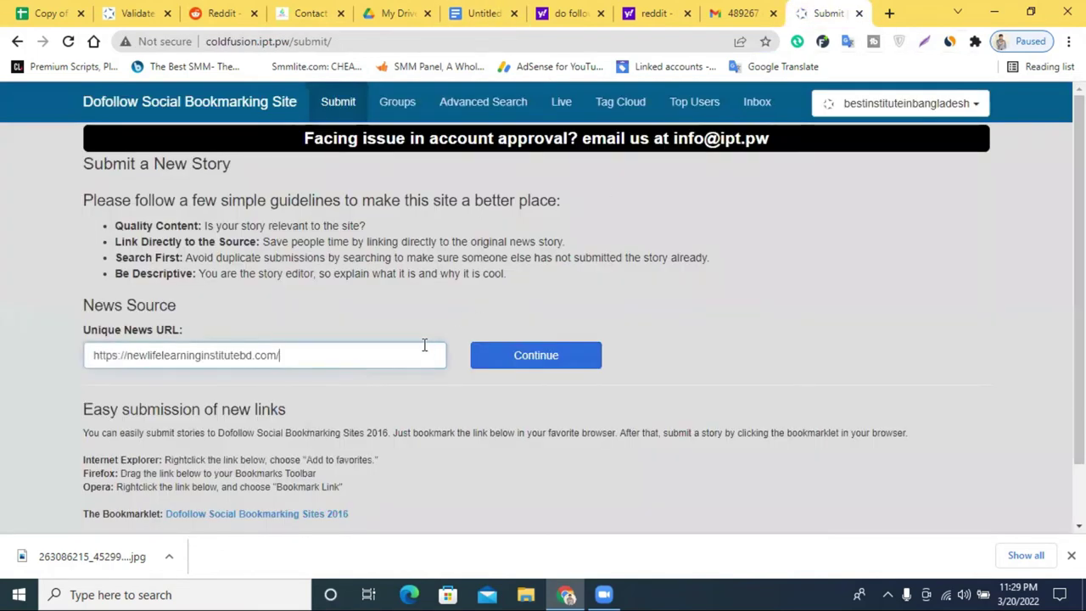
left_click(572, 366)
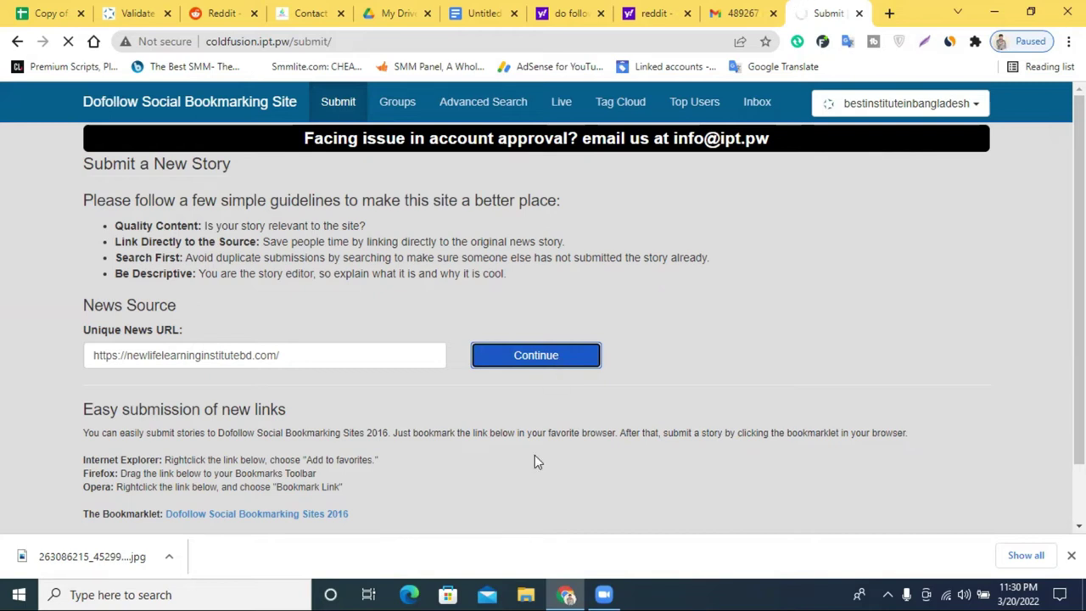
scroll(534, 455, "down", 1)
scroll(453, 399, "up", 1)
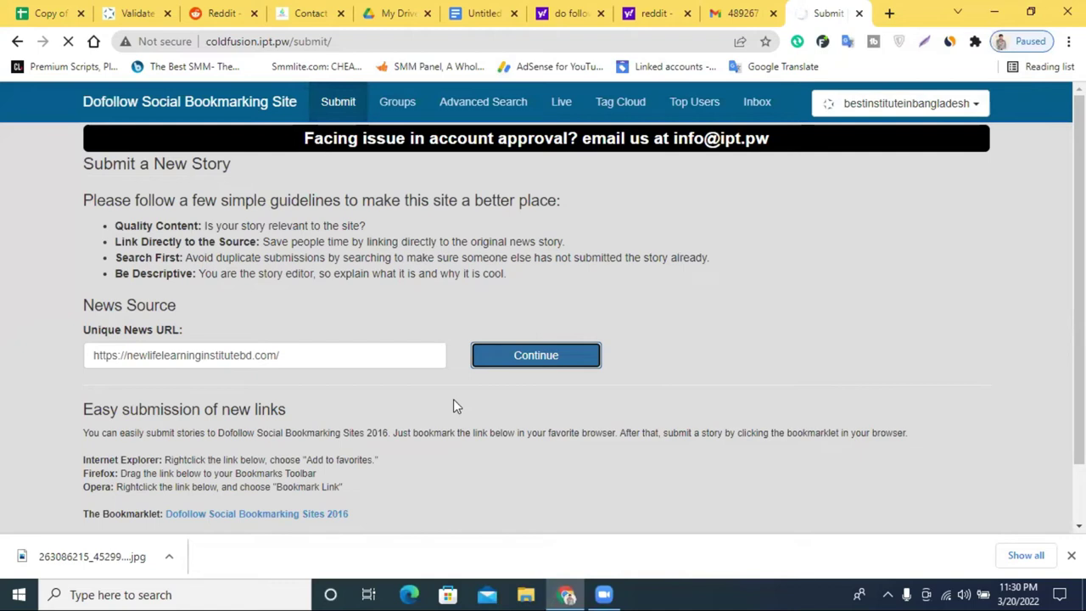
Remove the trailing slash from the unique news URL and try to continue the submission again
left_click(321, 357)
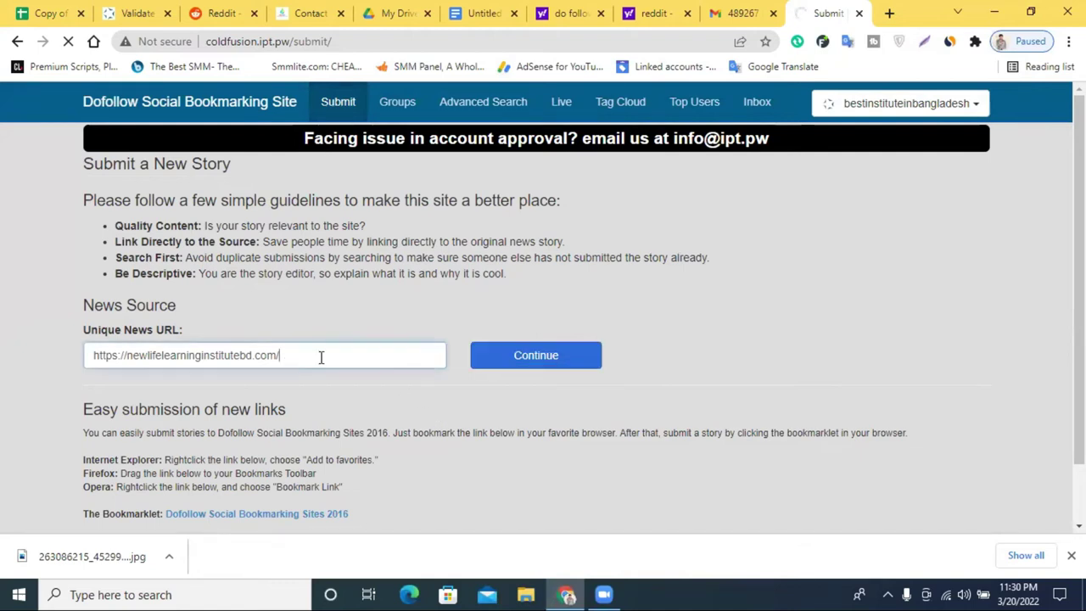
key("BackSpace")
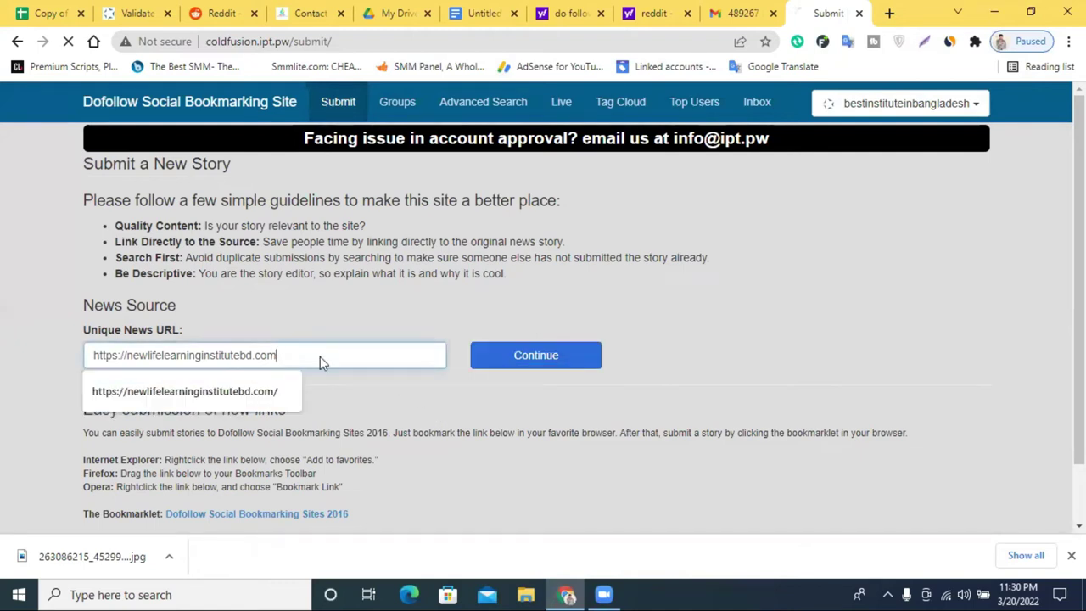
left_click(521, 370)
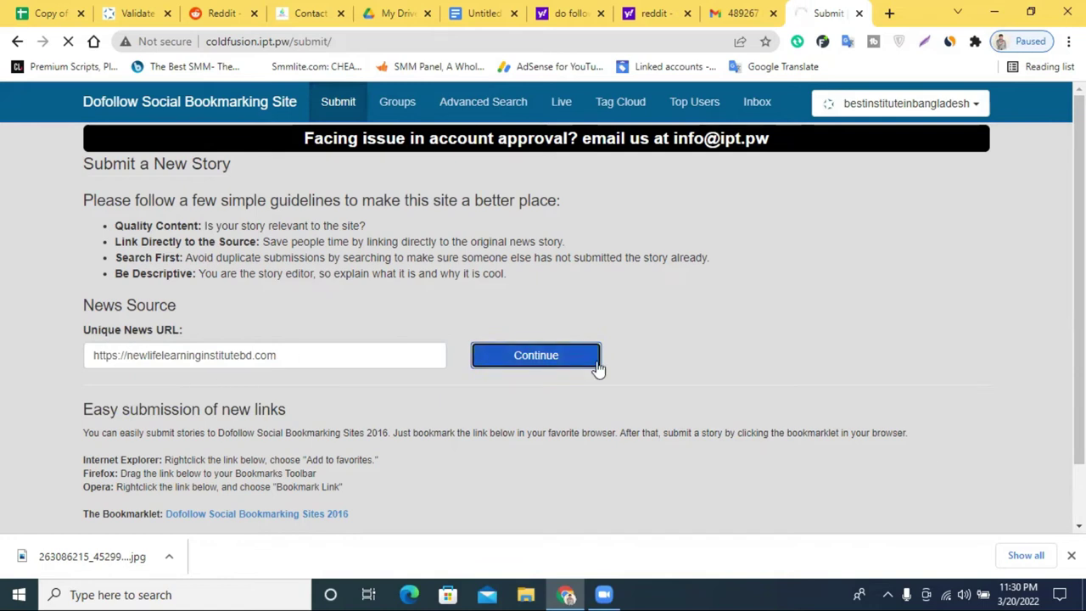
left_click_drag(126, 354, 0, 360)
key("BackSpace")
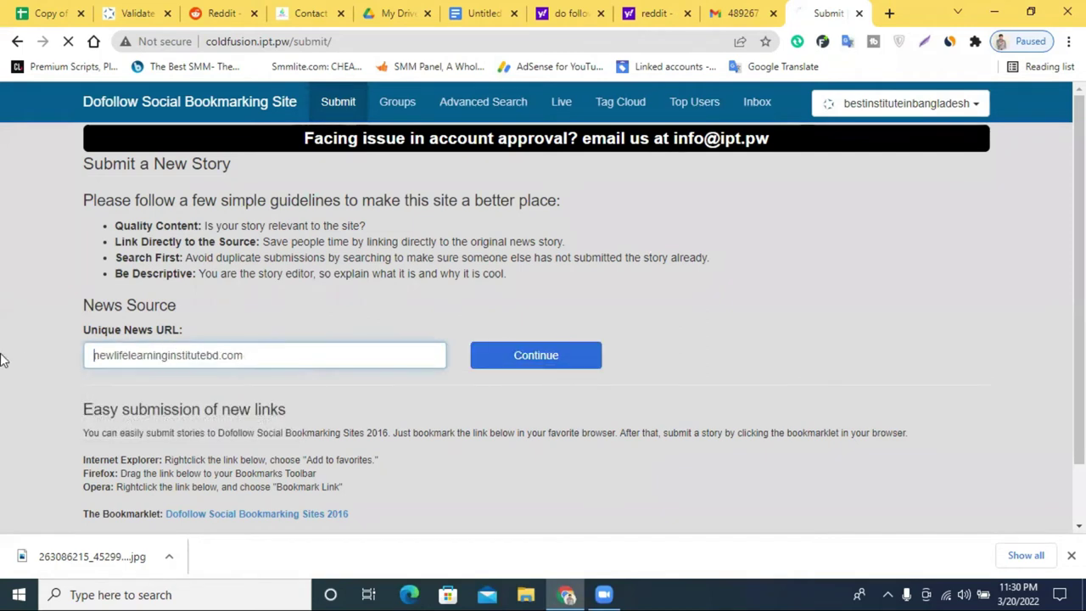
left_click(525, 359)
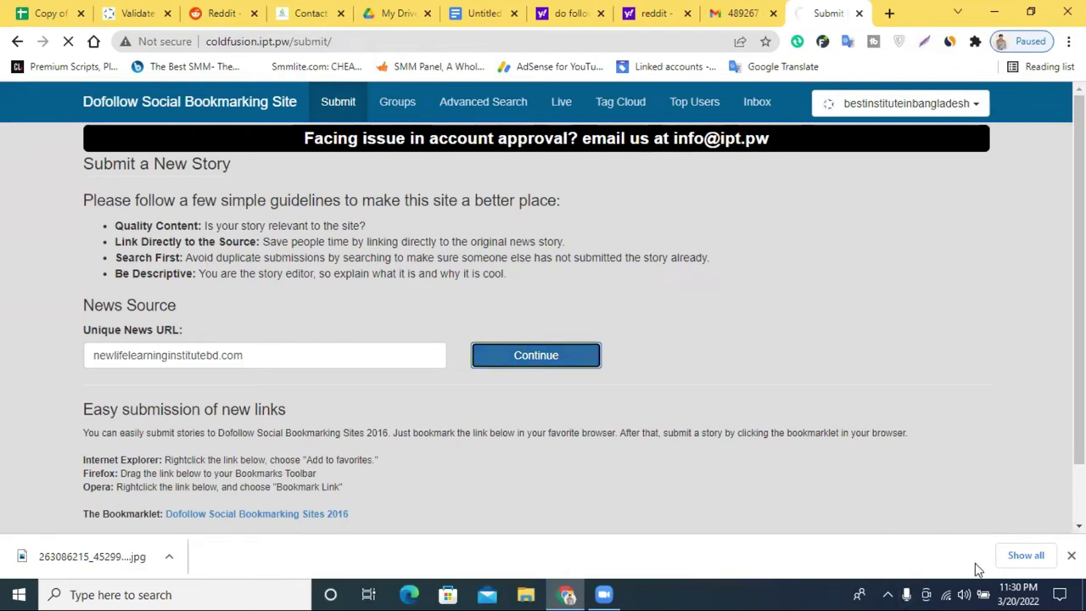
left_click(1071, 555)
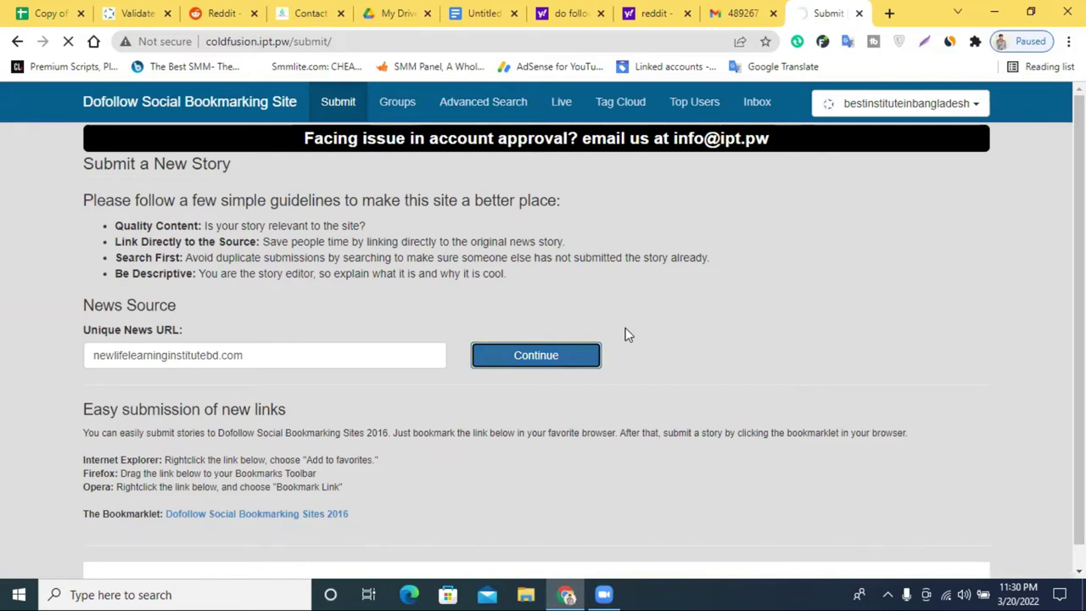
left_click(339, 100)
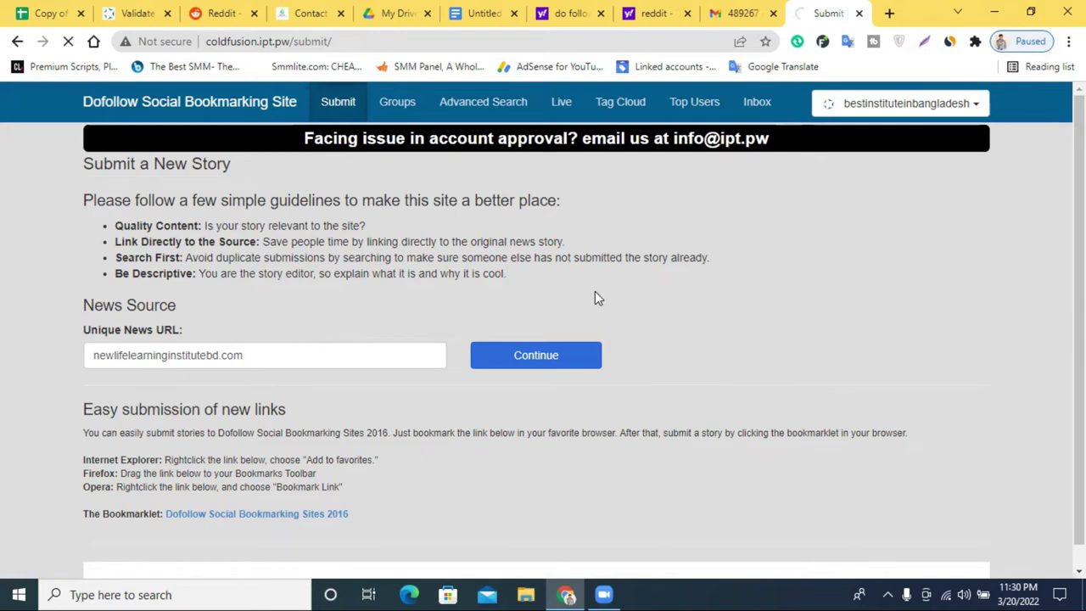
Leave the story submission page and load newlifelearninginstitutebd.com in the same tab
left_click(17, 42)
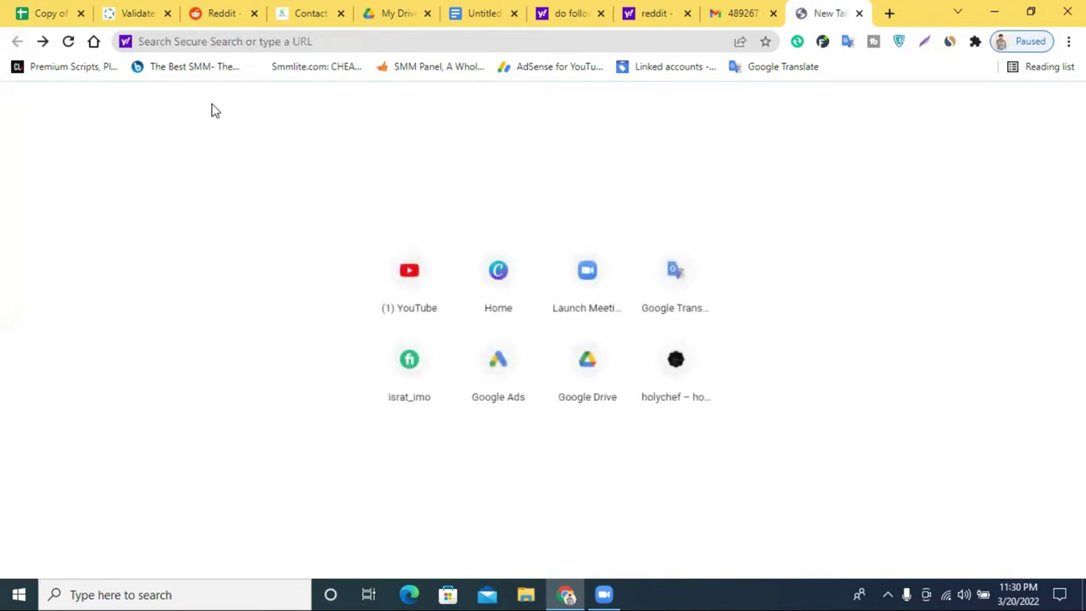
left_click(43, 43)
left_click(423, 49)
right_click(423, 49)
left_click(477, 177)
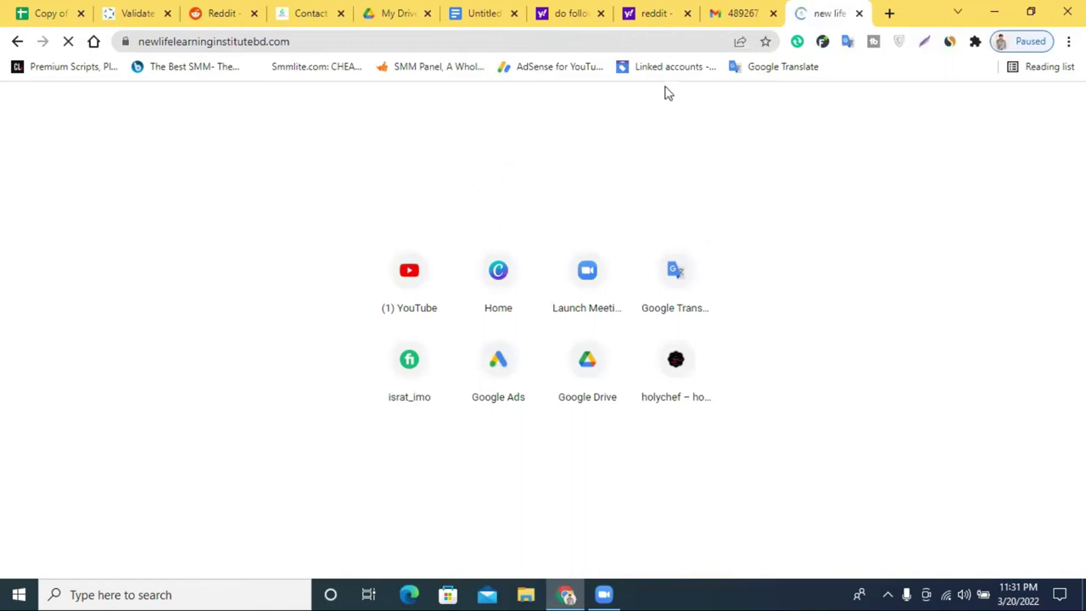
left_click(16, 43)
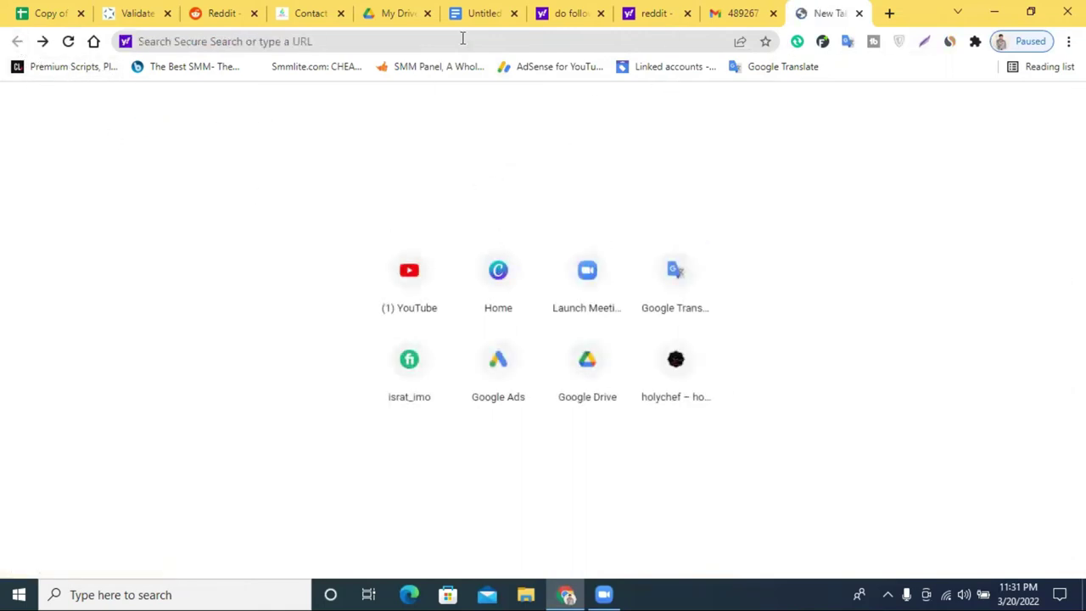
left_click(42, 41)
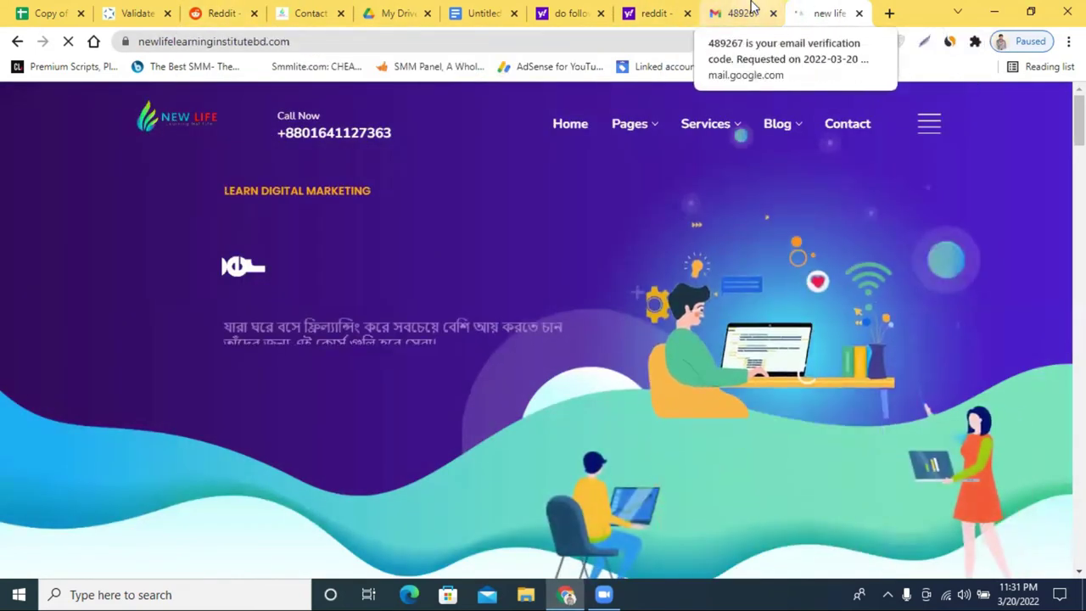
Reopen the most recently closed bookmarking validation page from the browsing history and go to its login page
left_click(1068, 41)
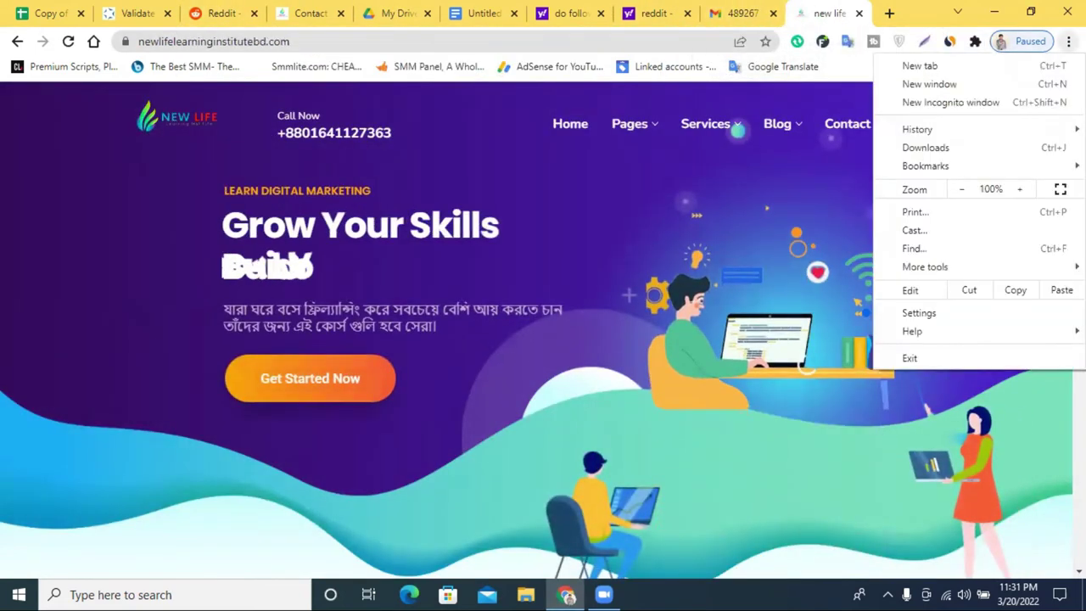
mouse_move(979, 135)
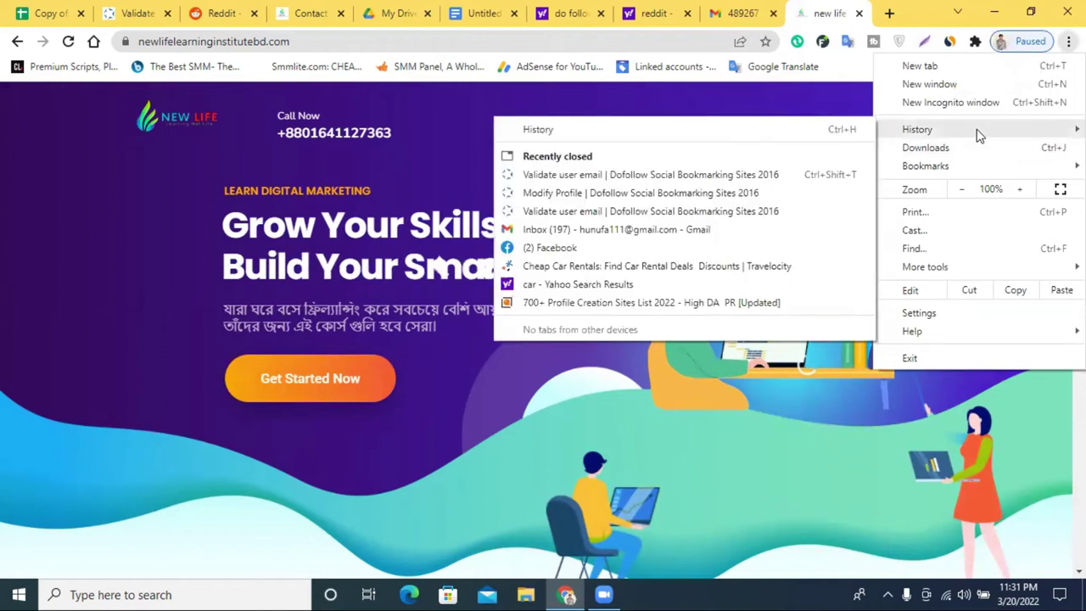
left_click(602, 175)
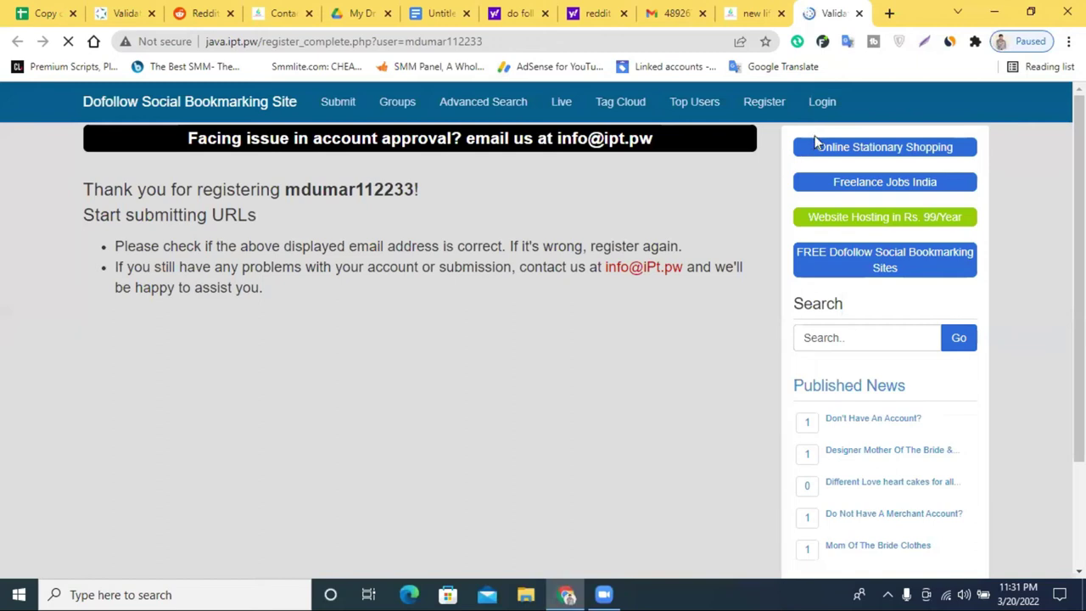
left_click(821, 102)
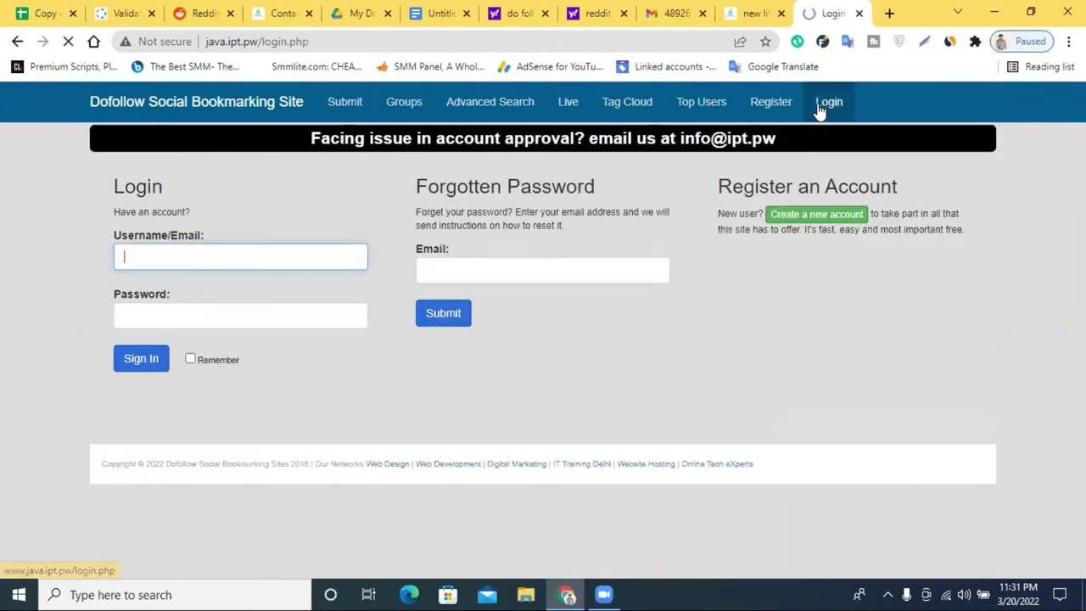
left_click(241, 255)
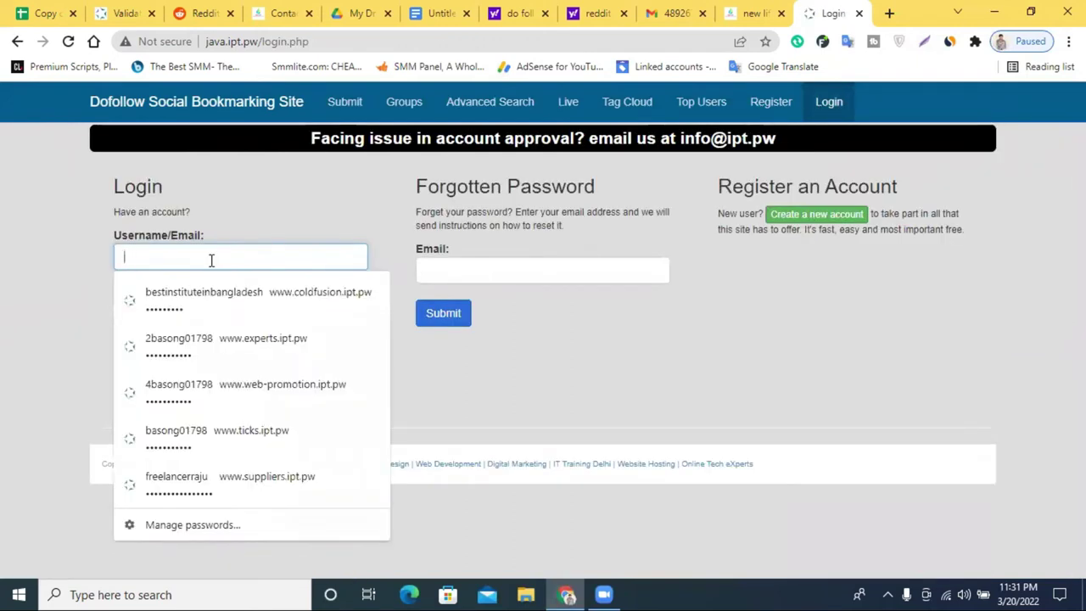
left_click(212, 291)
left_click(138, 361)
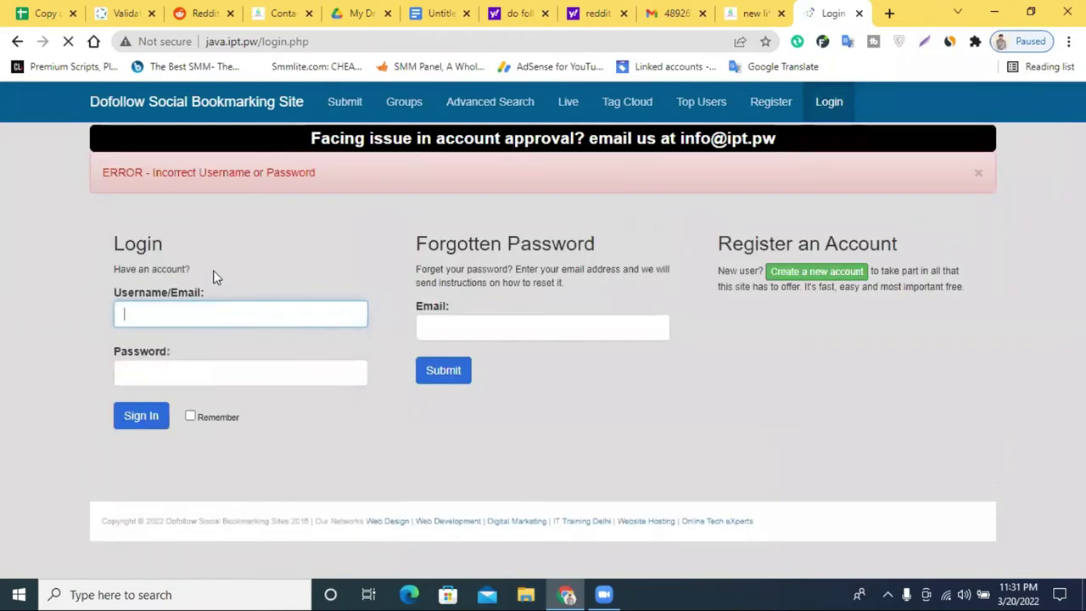
left_click(818, 115)
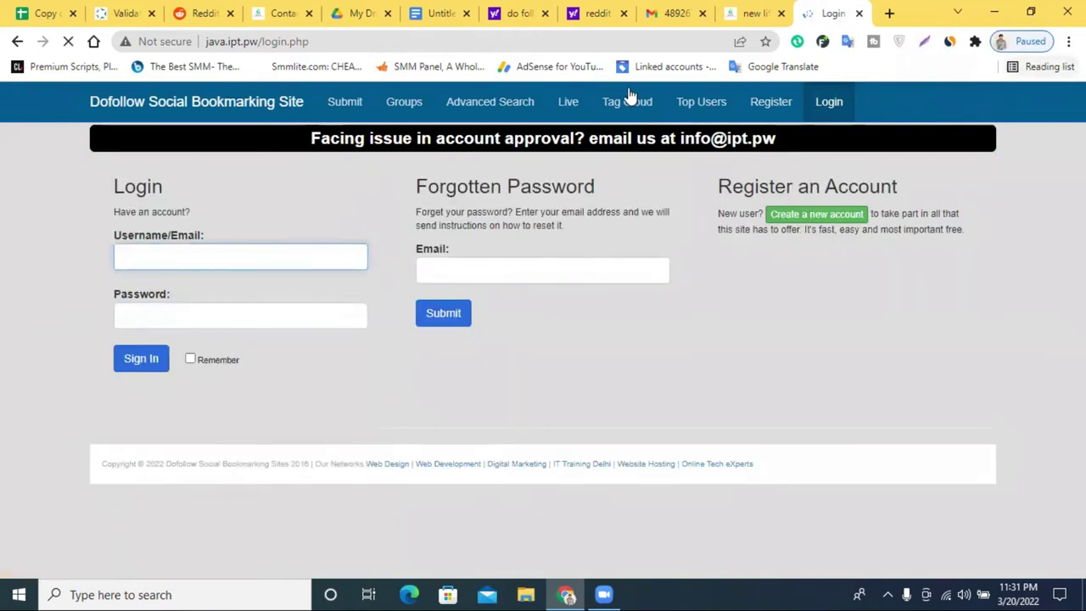
left_click(1068, 40)
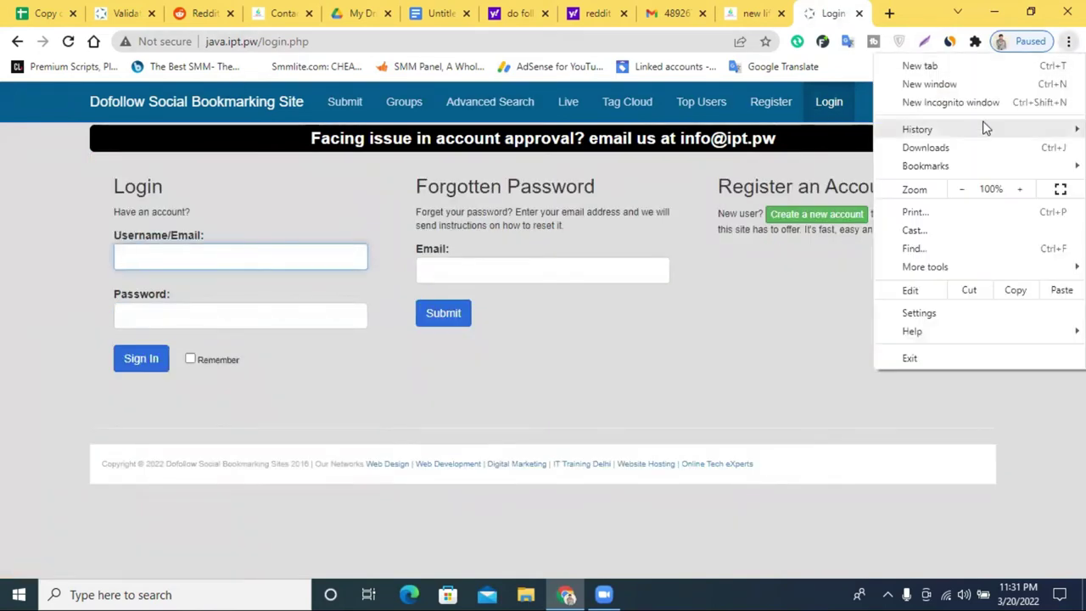
mouse_move(964, 127)
left_click(538, 129)
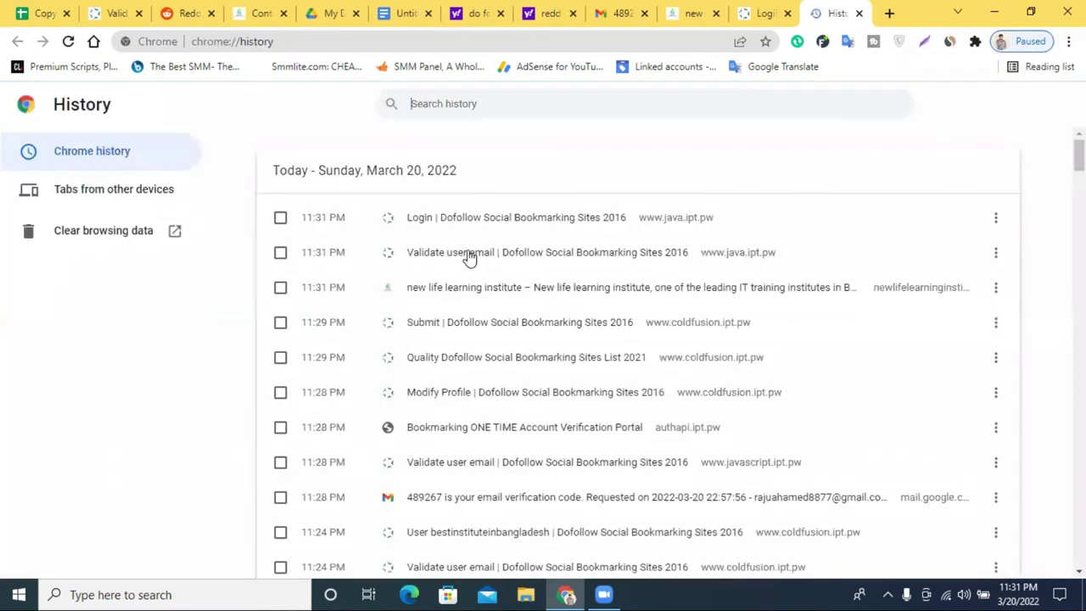
left_click(450, 332)
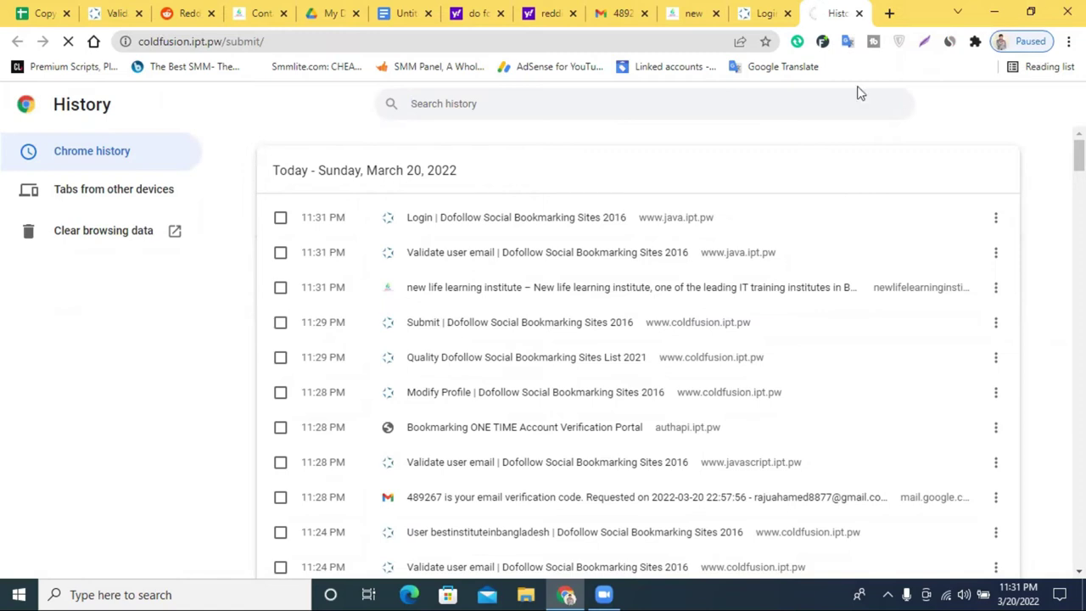
scroll(522, 375, "down", 1)
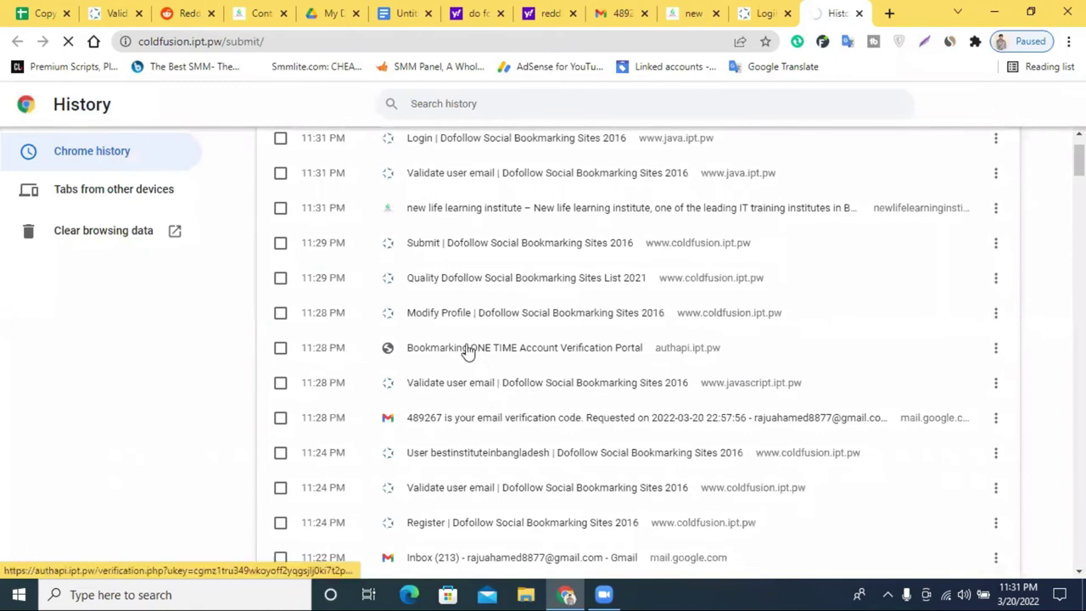
right_click(466, 288)
left_click(465, 293)
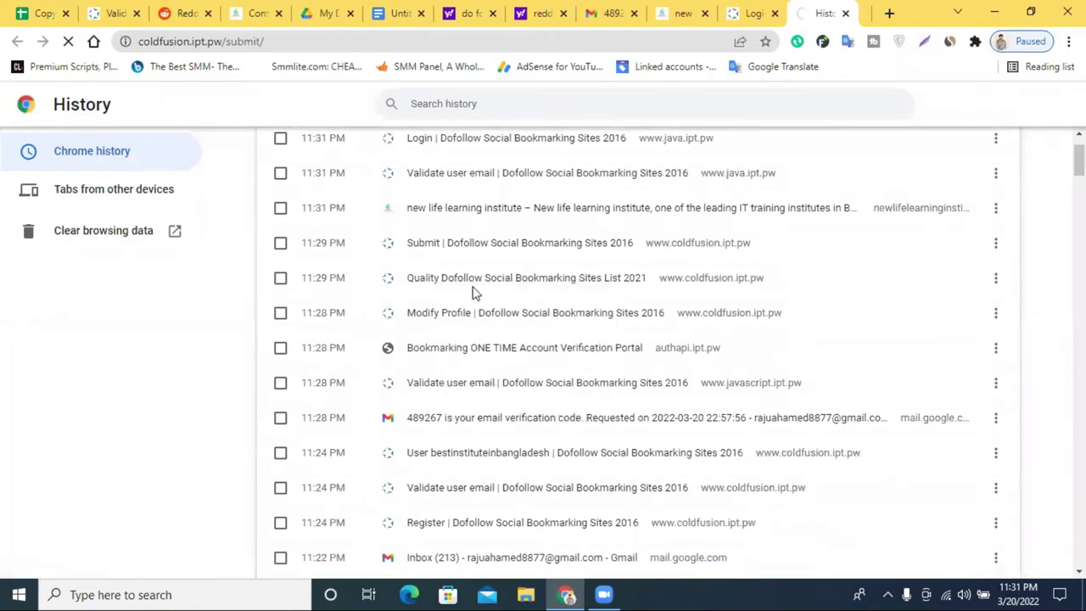
left_click(843, 13)
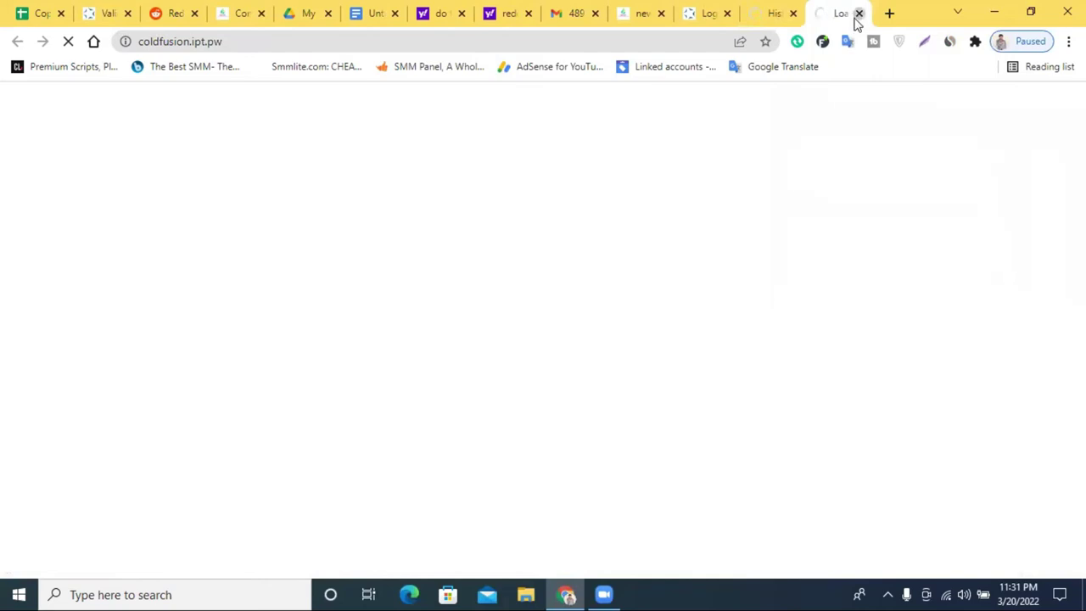
left_click(857, 15)
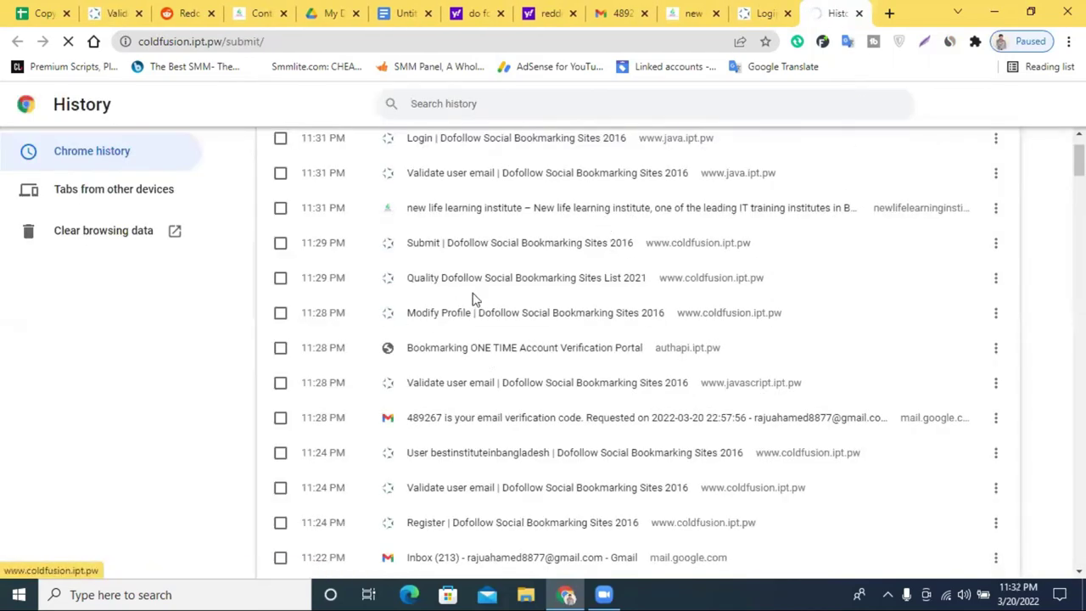
scroll(624, 297, "up", 2)
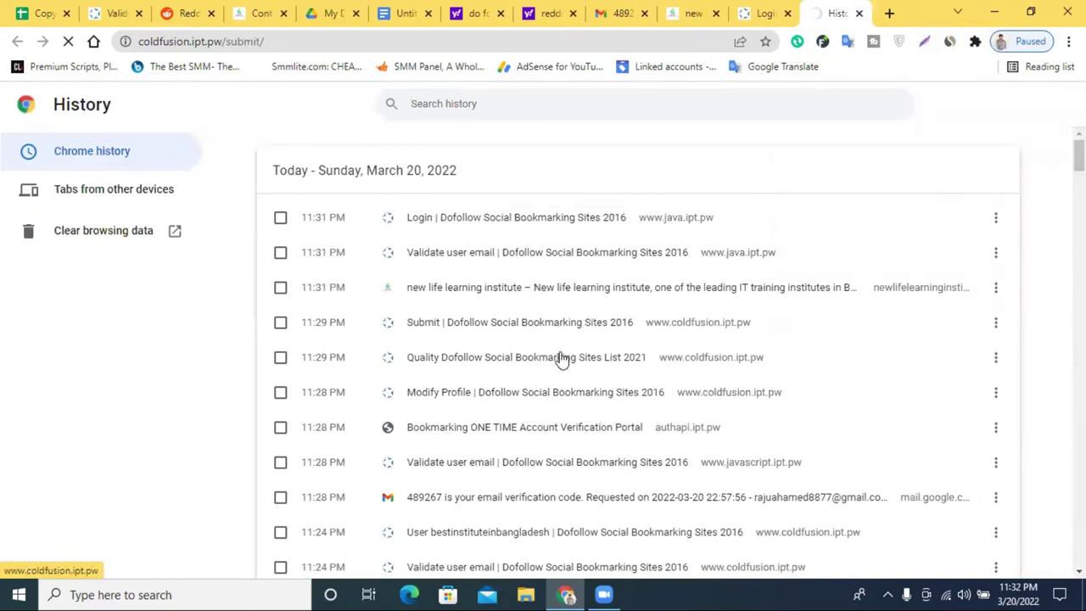
right_click(710, 325)
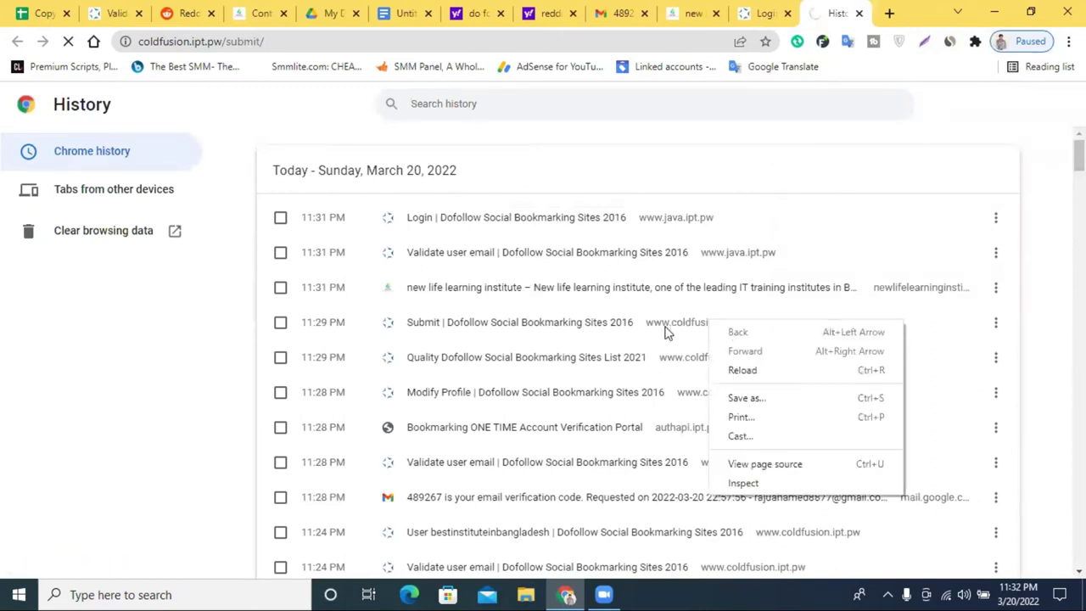
left_click_drag(667, 332, 663, 332)
right_click(666, 331)
key("Escape")
right_click(488, 331)
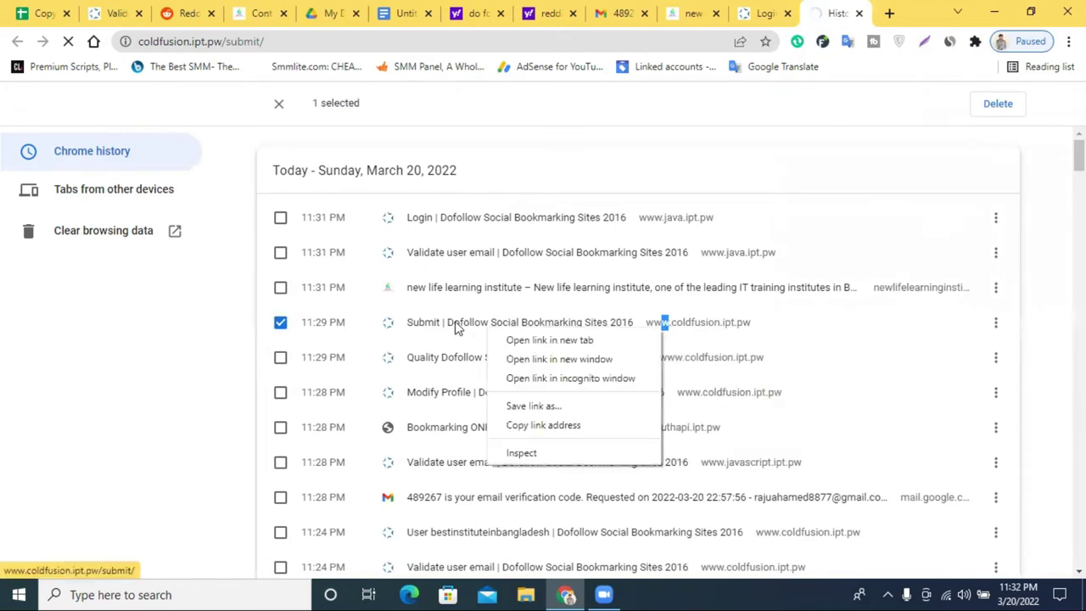
left_click(548, 340)
left_click(762, 9)
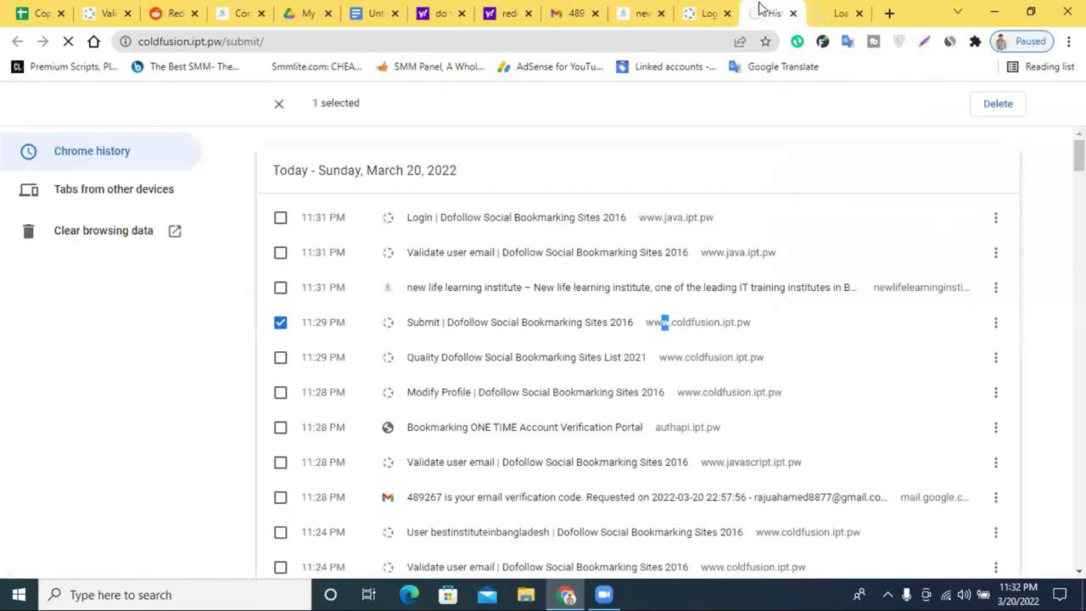
left_click(836, 10)
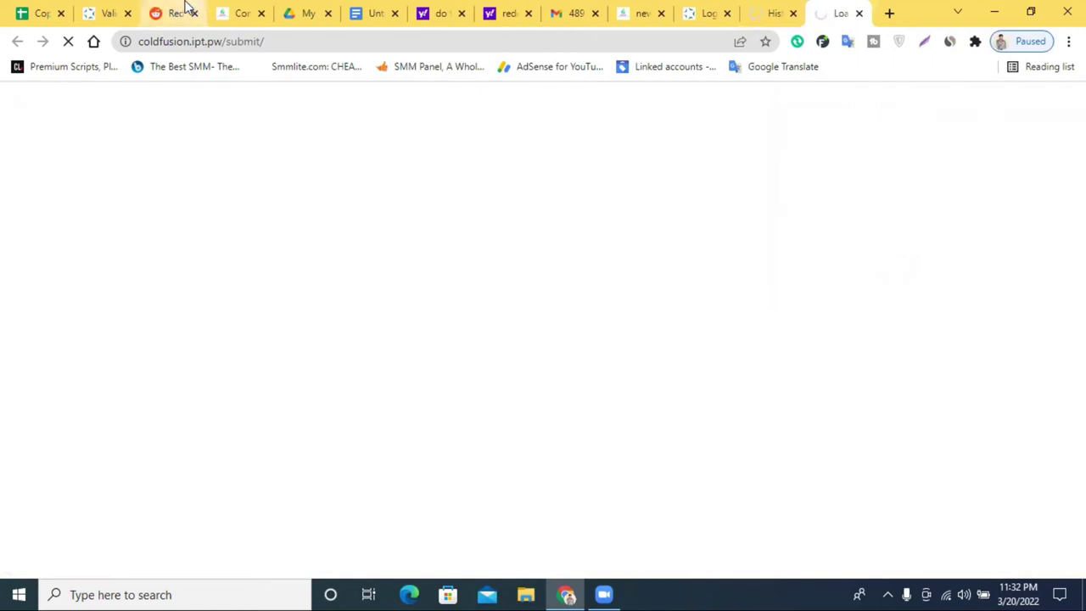
left_click(782, 10)
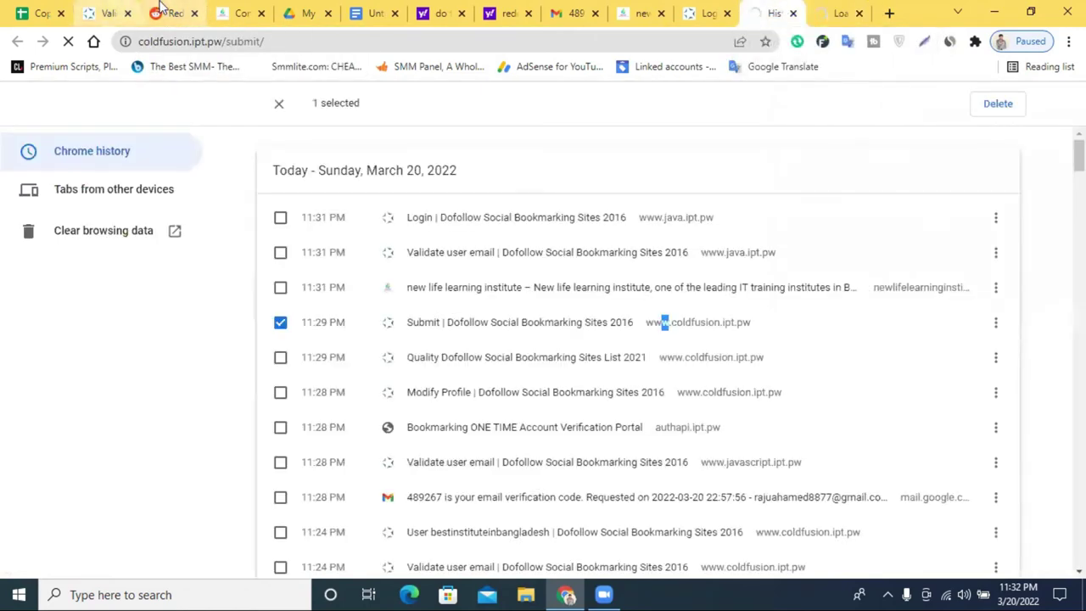
left_click(174, 13)
left_click(836, 10)
left_click(785, 10)
left_click(840, 11)
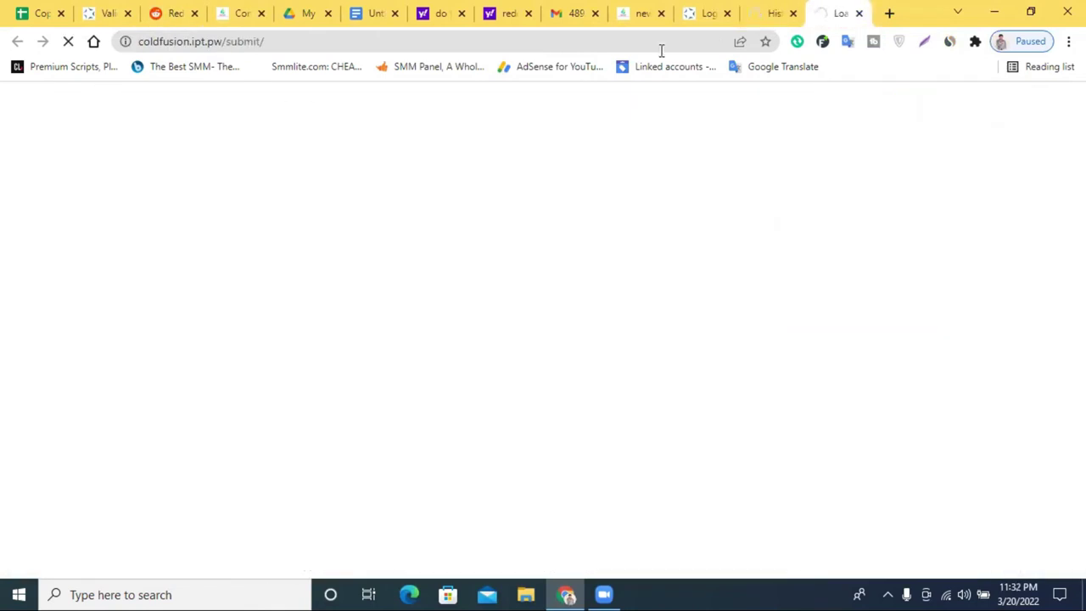
Shorten the loading tab's address to coldfusion.ipt.pw, load it, and close the browsing history tab
left_click(213, 41)
double_click(226, 41)
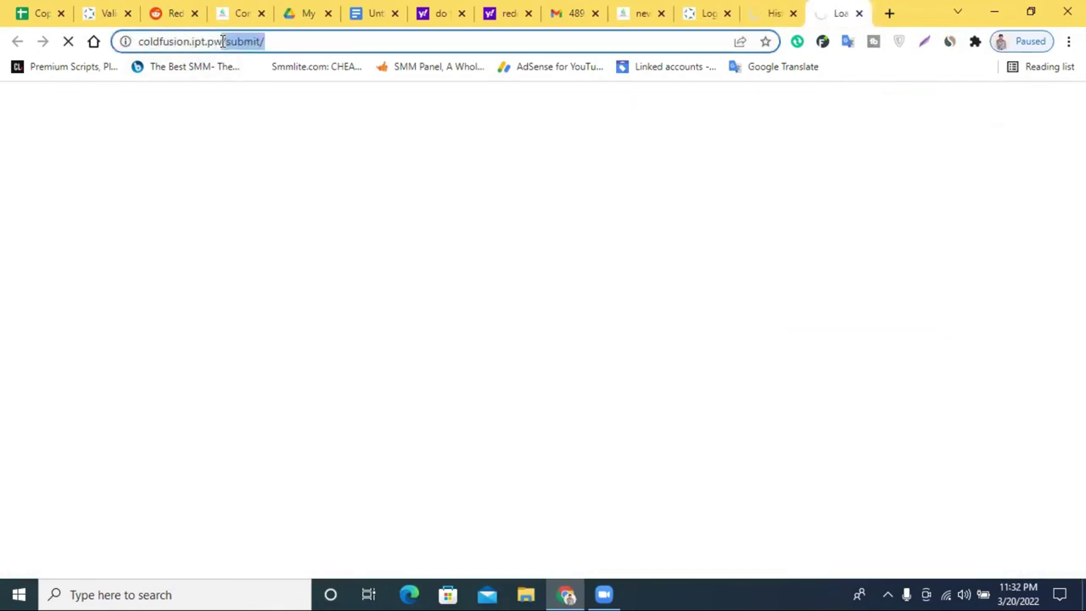
key("BackSpace")
key("Return")
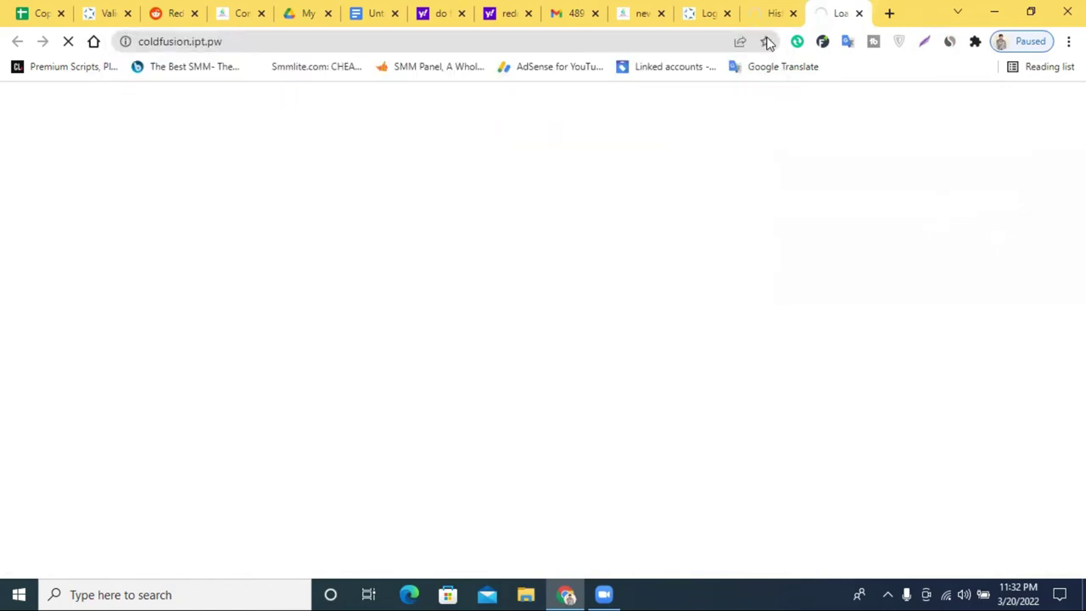
left_click(794, 12)
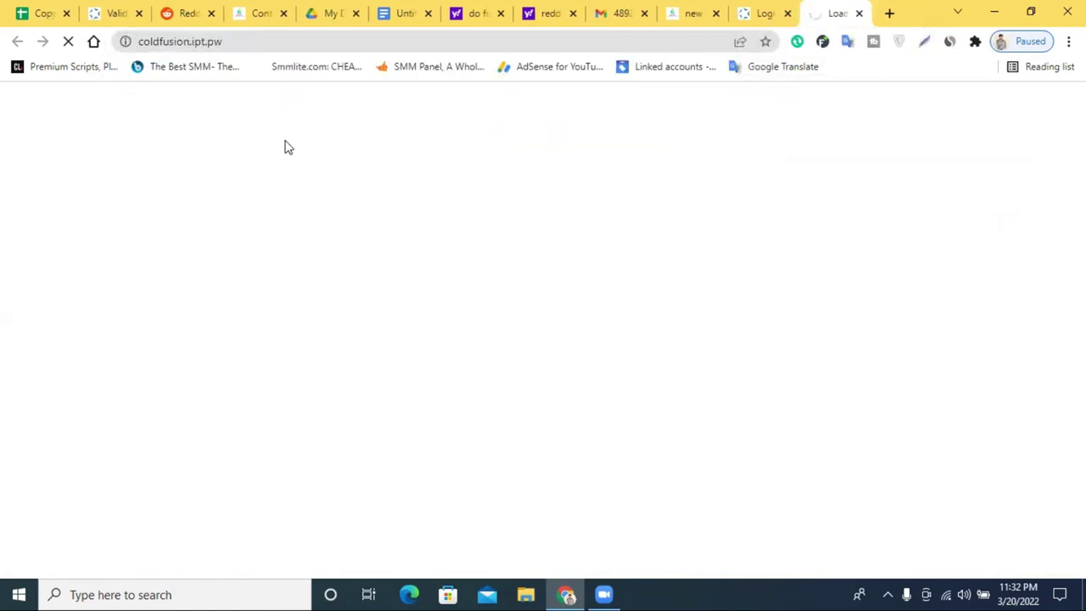
left_click(252, 43)
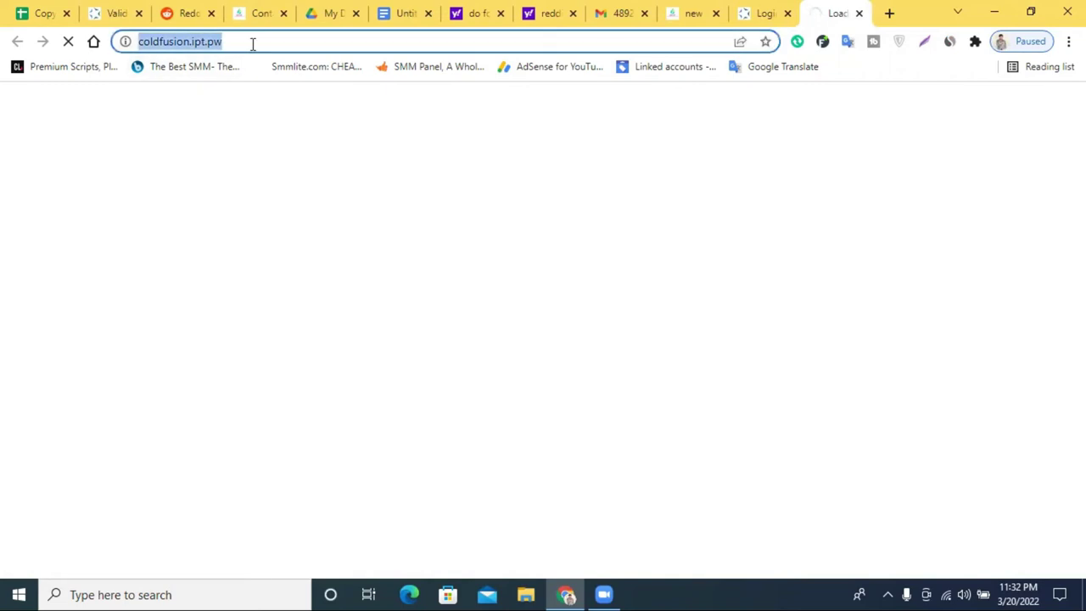
Close the institute homepage tab and both Yahoo search tabs
left_click(705, 12)
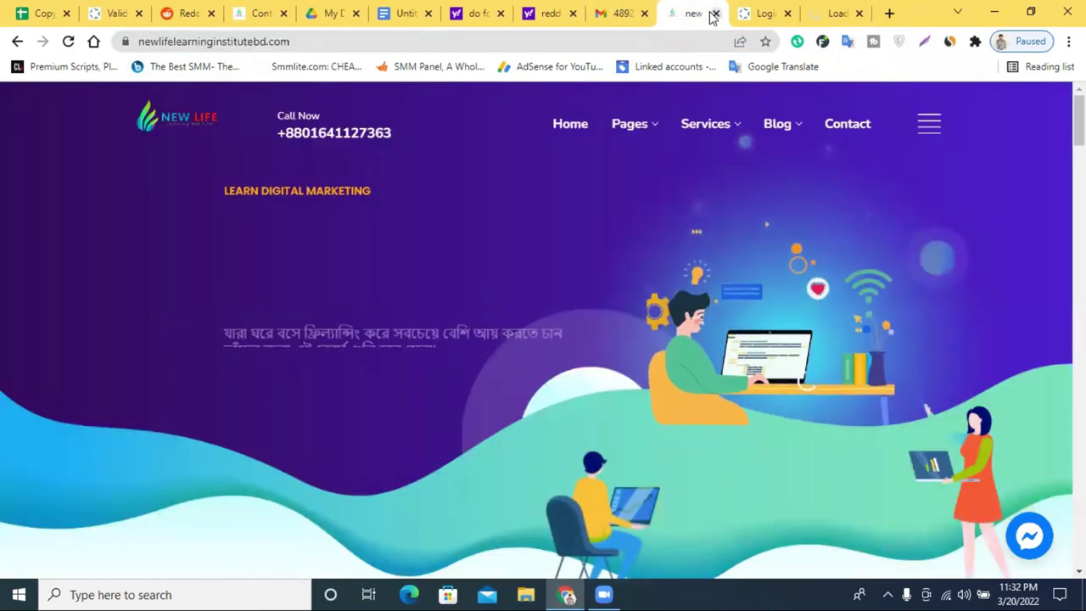
left_click(714, 14)
left_click(556, 13)
left_click(574, 13)
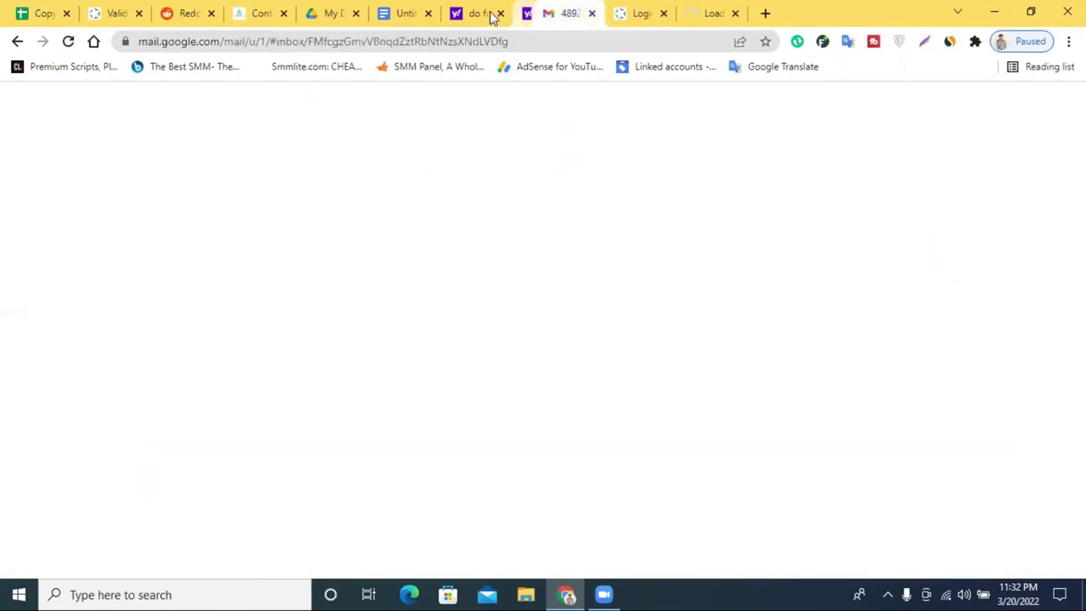
left_click(492, 13)
left_click(501, 17)
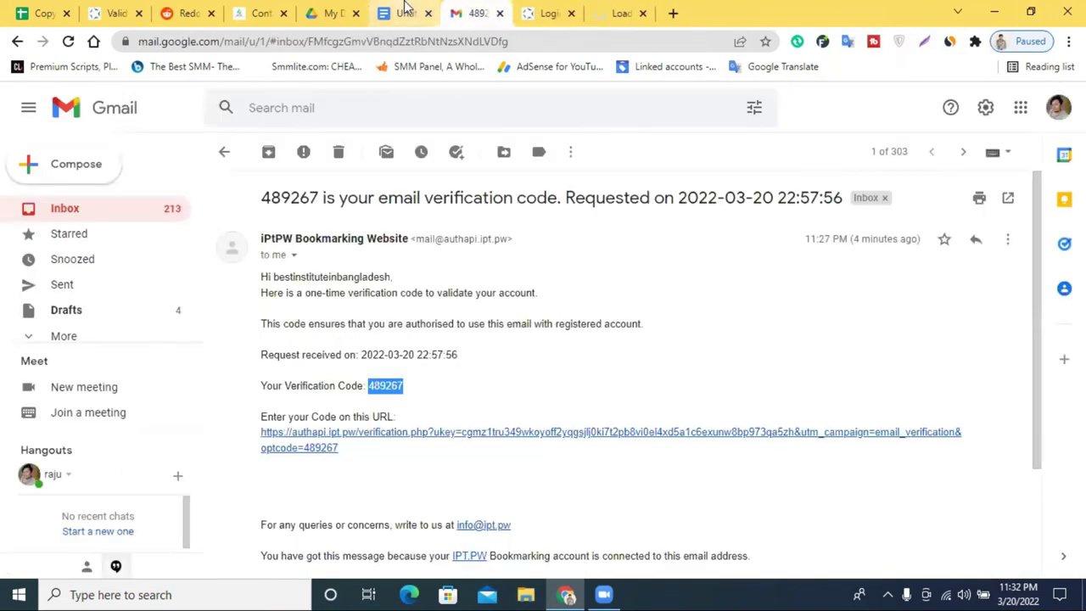
Check the remaining open tabs, including the coldfusion.ipt.pw one, and bring up the Reddit home page
left_click(333, 13)
left_click(476, 13)
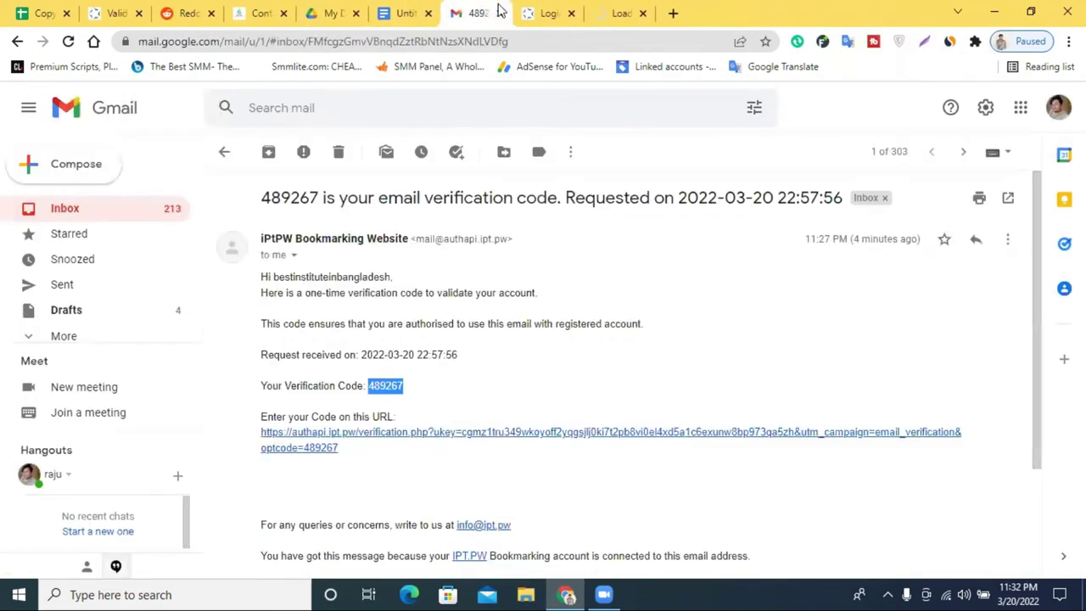
left_click(547, 12)
left_click(619, 13)
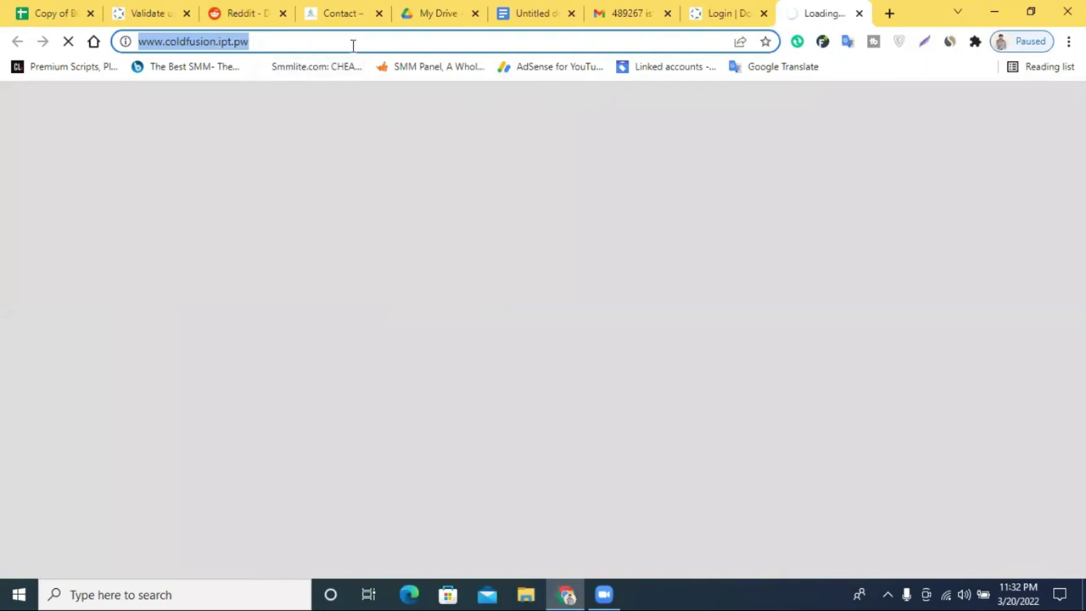
left_click(156, 10)
left_click(246, 12)
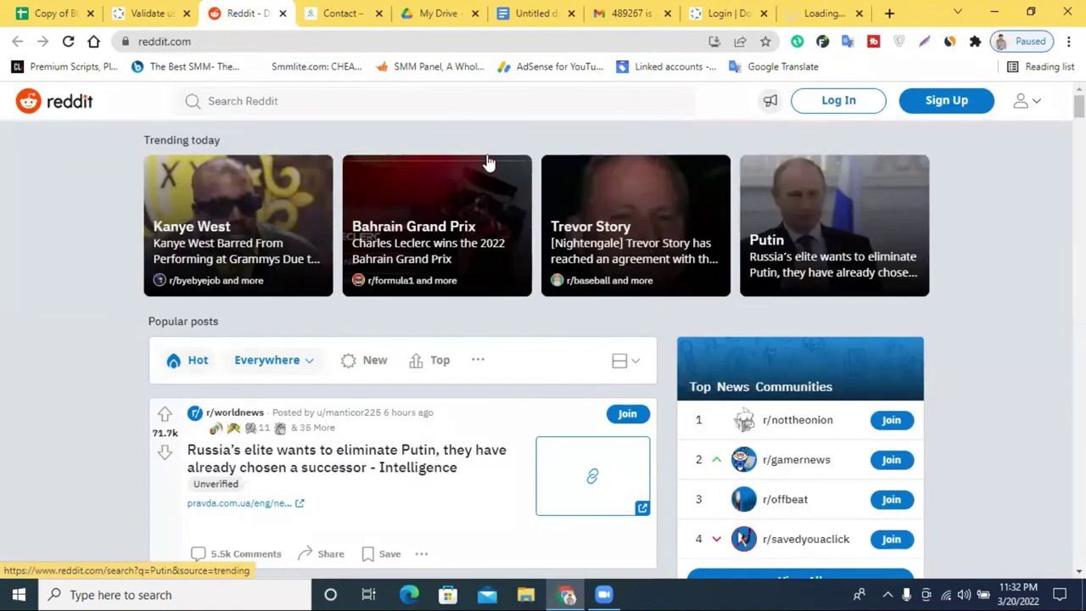
Open Reddit's sign-up form, and load the story submission page on the Dofollow Social Bookmarking Site
left_click(947, 104)
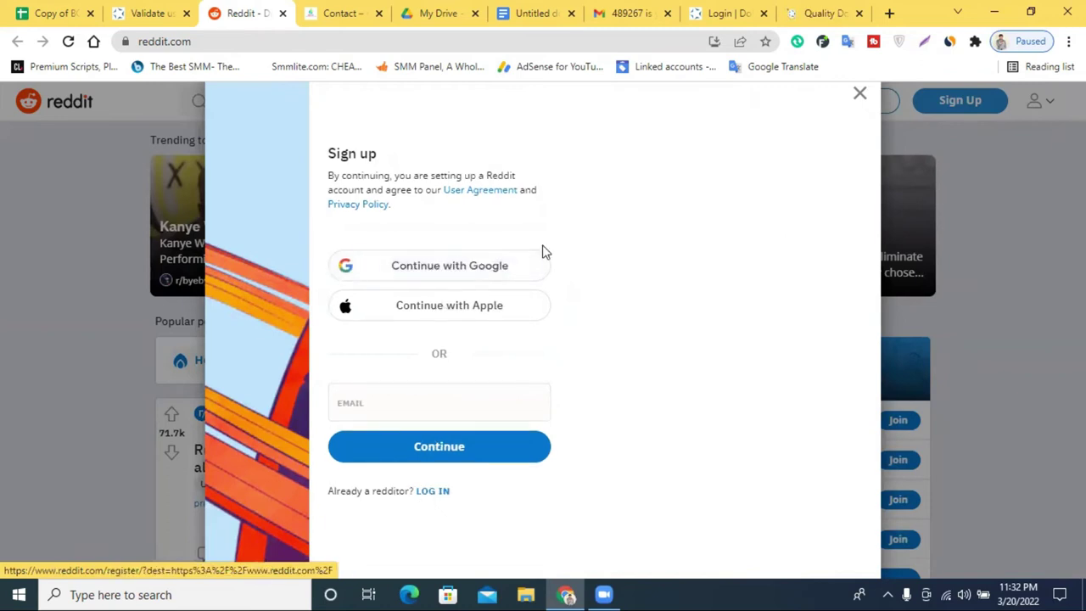
left_click(817, 13)
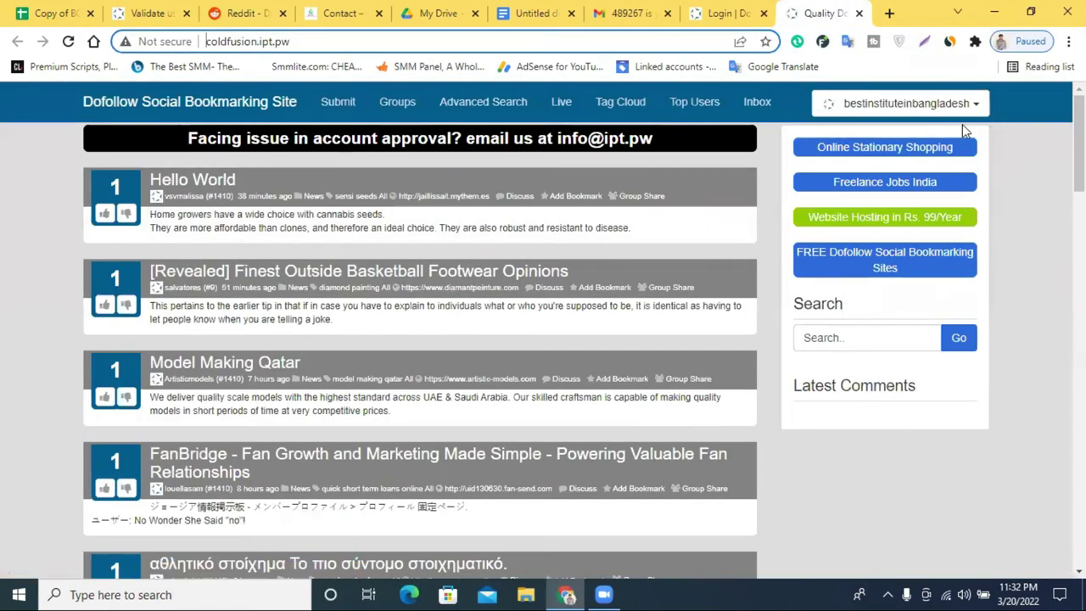
left_click(338, 102)
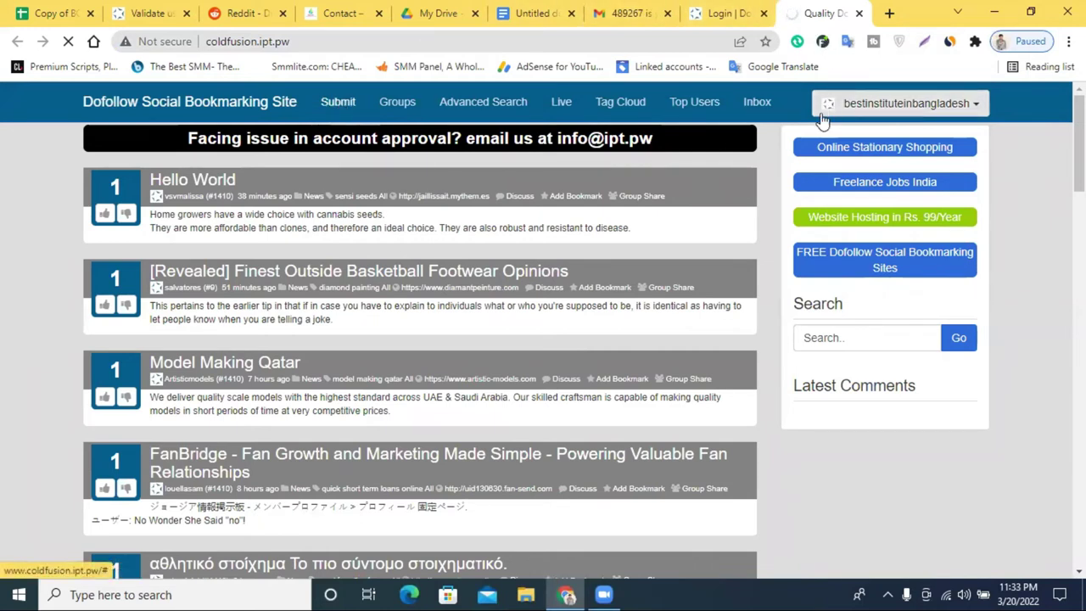
Sign up for Reddit with the existing Google account and confirm the sign-in
left_click(225, 13)
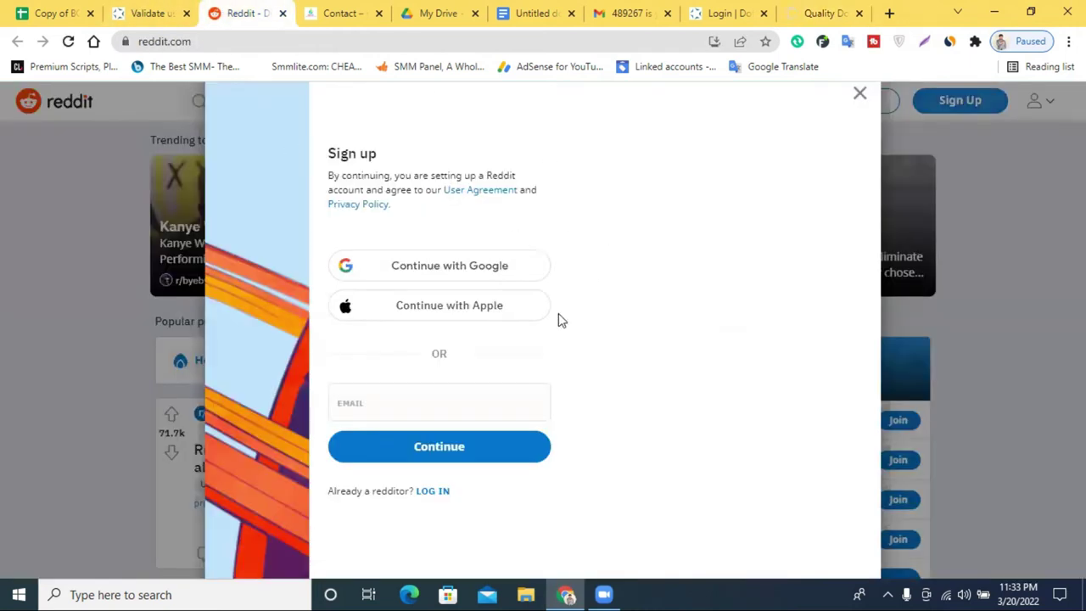
left_click(424, 268)
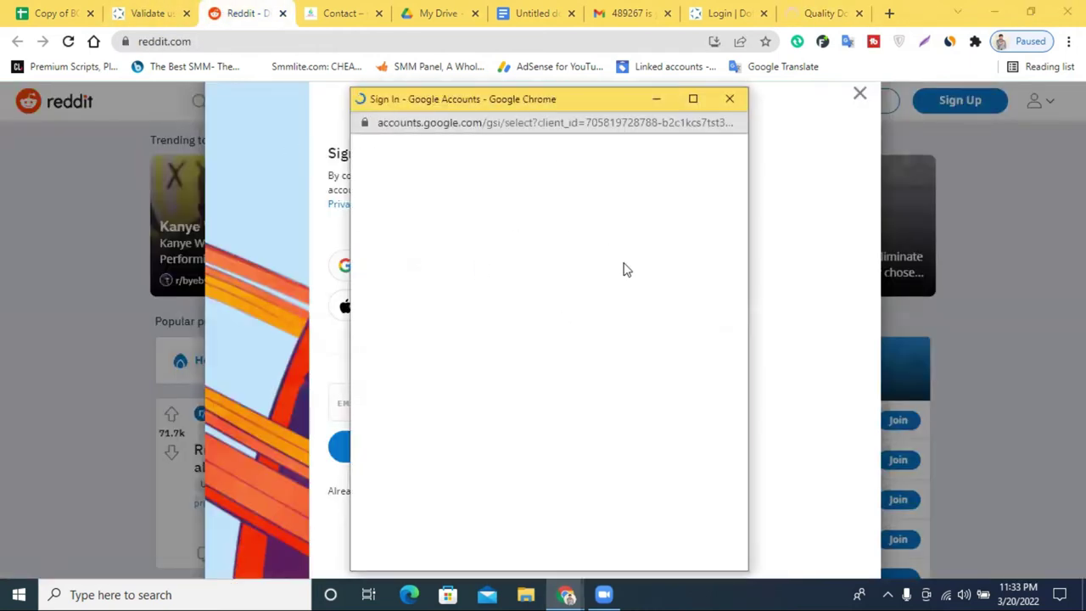
left_click(480, 380)
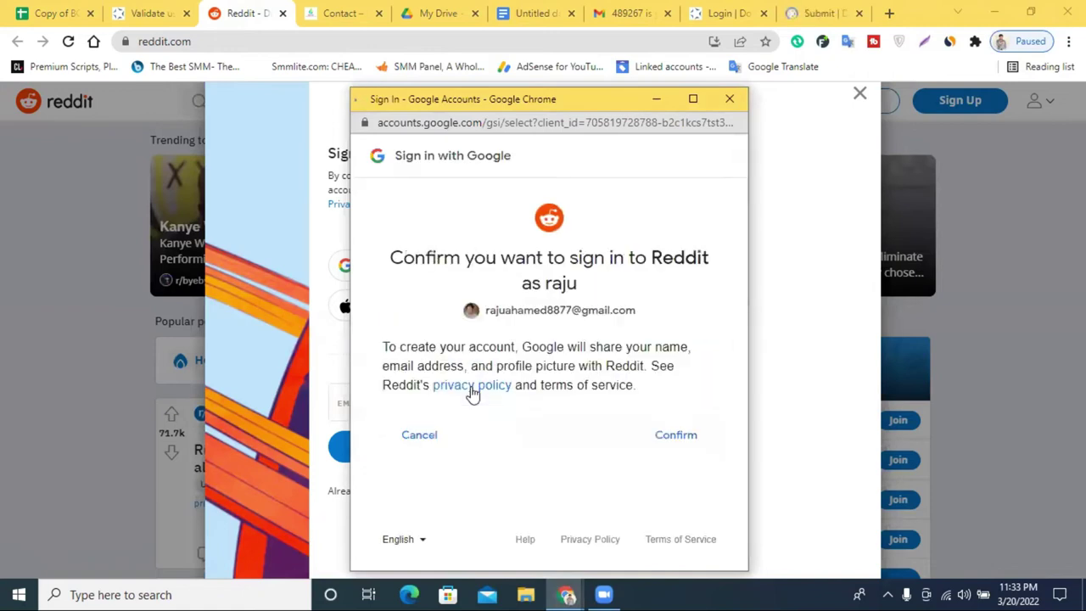
left_click(675, 436)
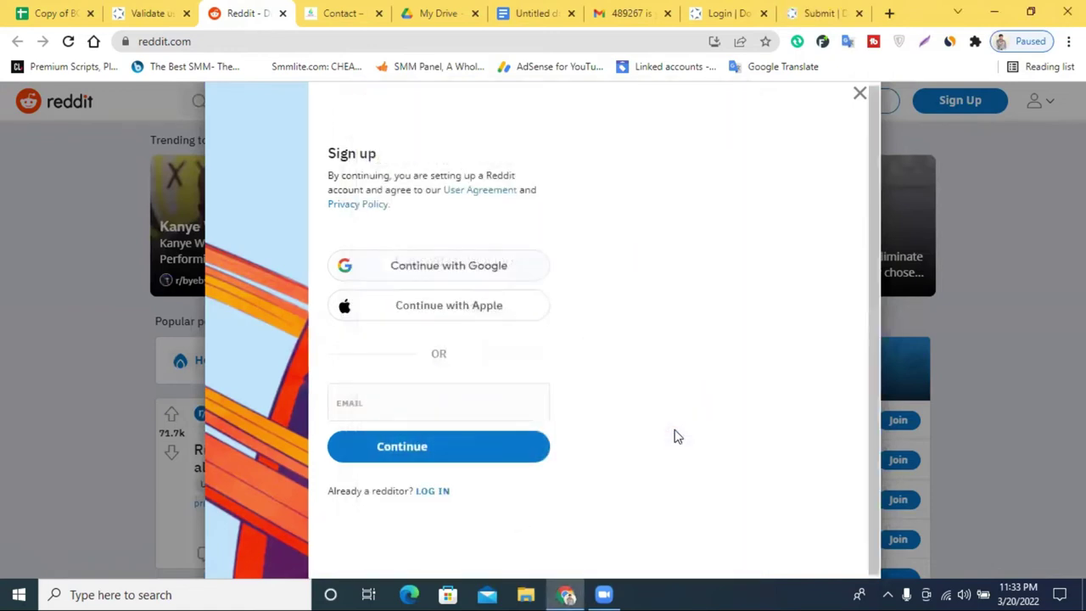
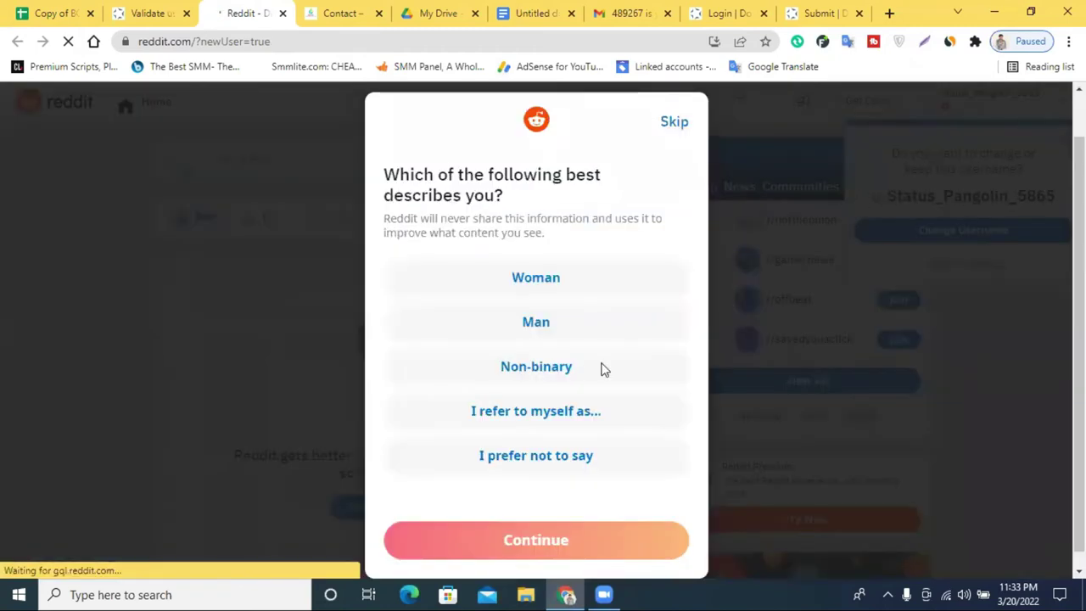
Answer the Reddit onboarding questions with Man and the topics Entertainment, Fashion, Star Wars and Podcasts
left_click(553, 327)
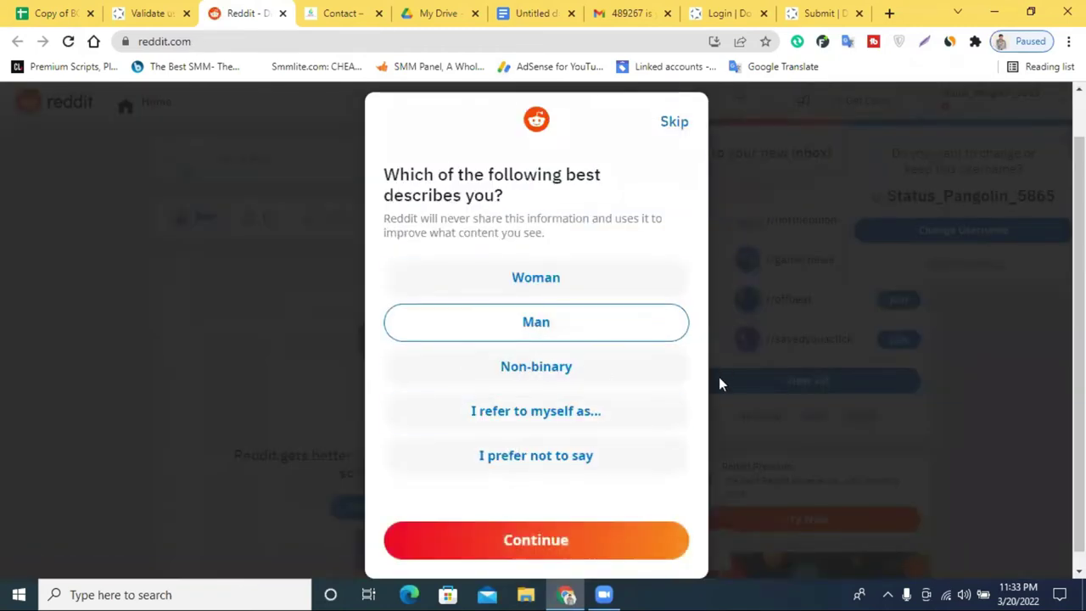
left_click(614, 526)
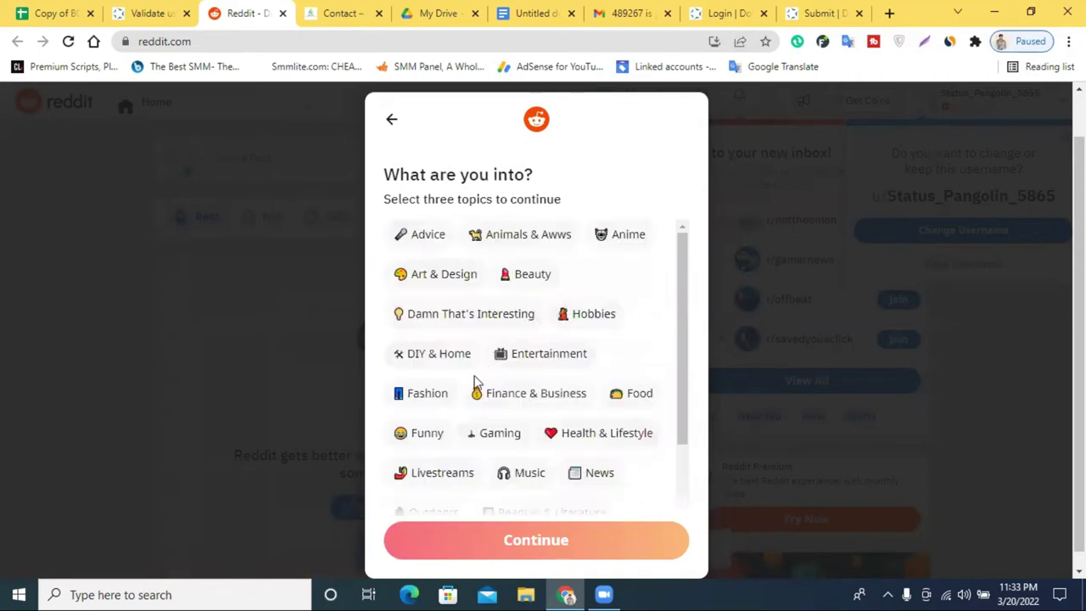
left_click(519, 365)
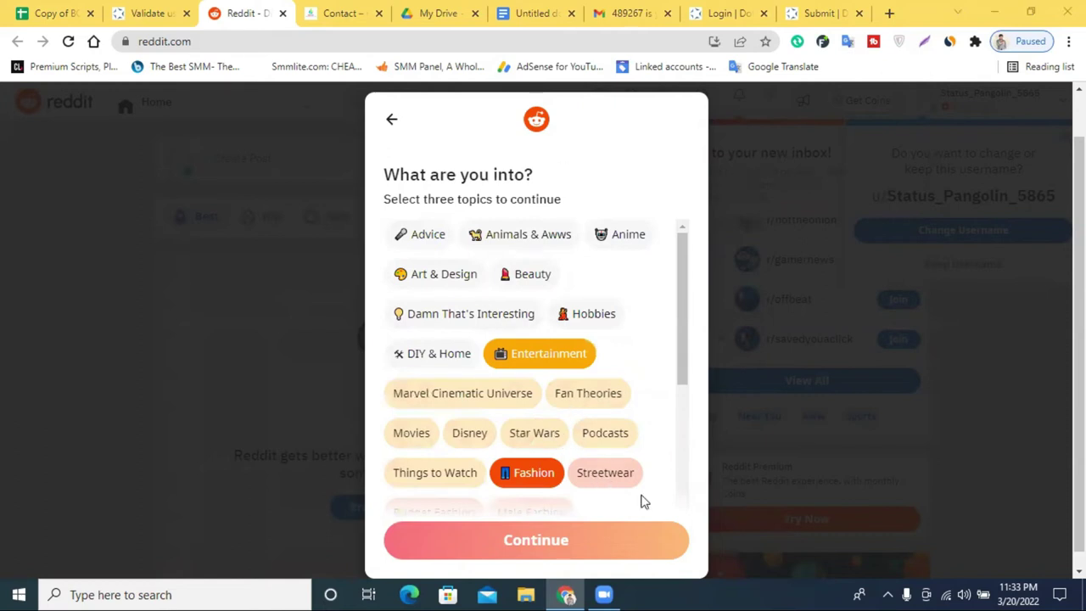
left_click(603, 436)
left_click(532, 435)
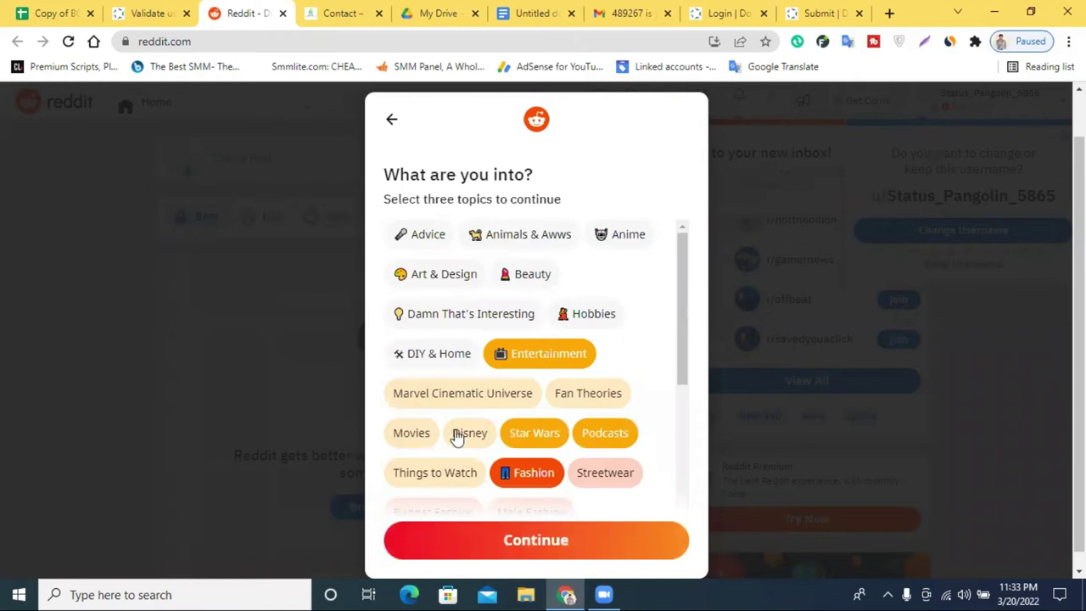
left_click(502, 542)
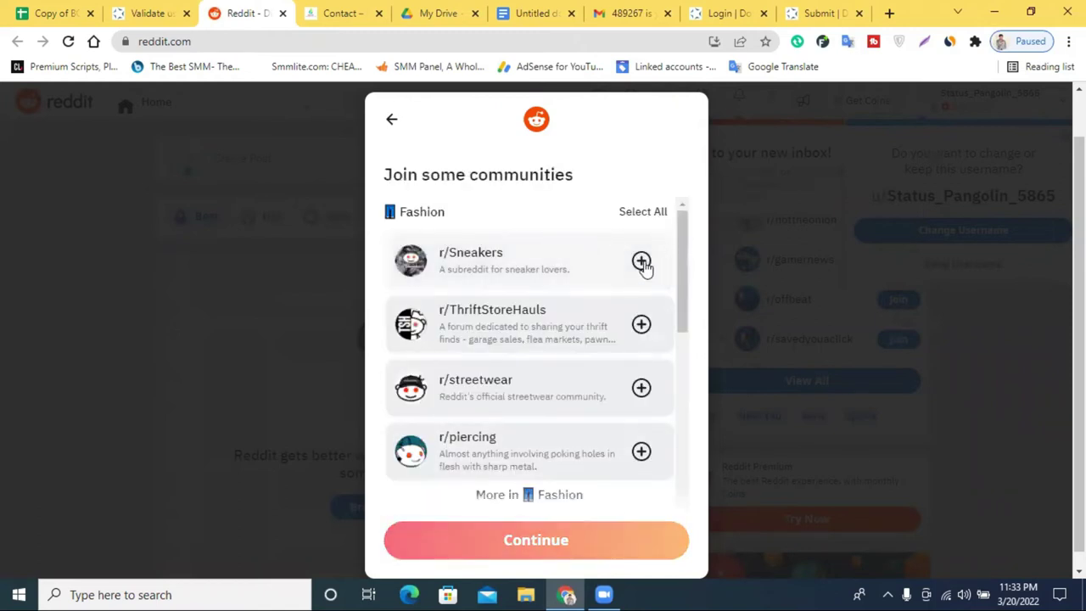
Join the r/Sneakers, r/ThriftStoreHauls, r/streetwear and r/piercing communities and complete the Reddit onboarding
left_click(641, 262)
left_click(642, 324)
left_click(641, 387)
left_click(641, 451)
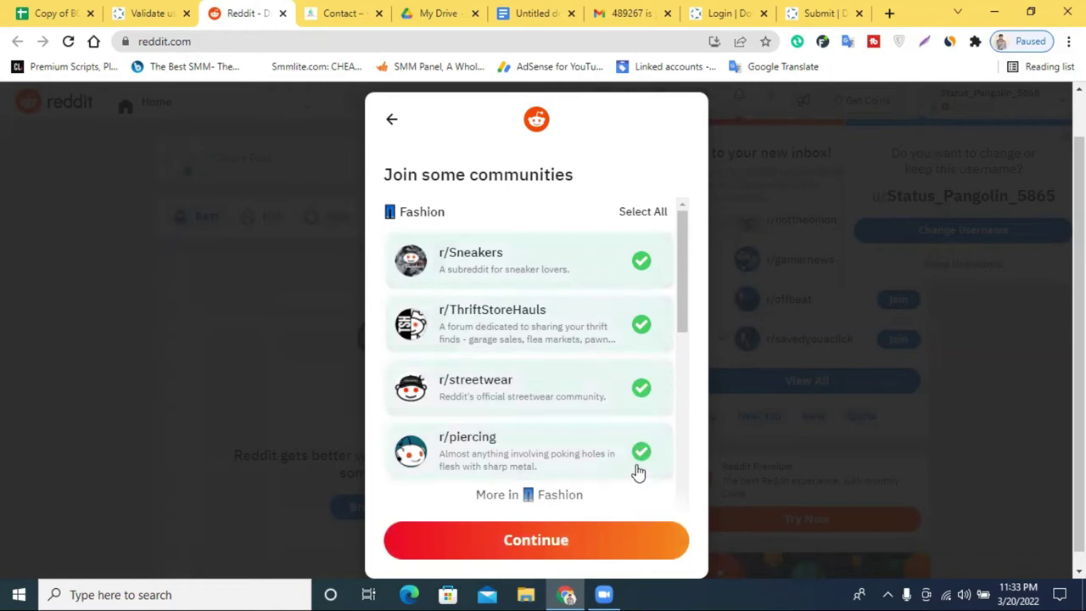
scroll(638, 473, "down", 1)
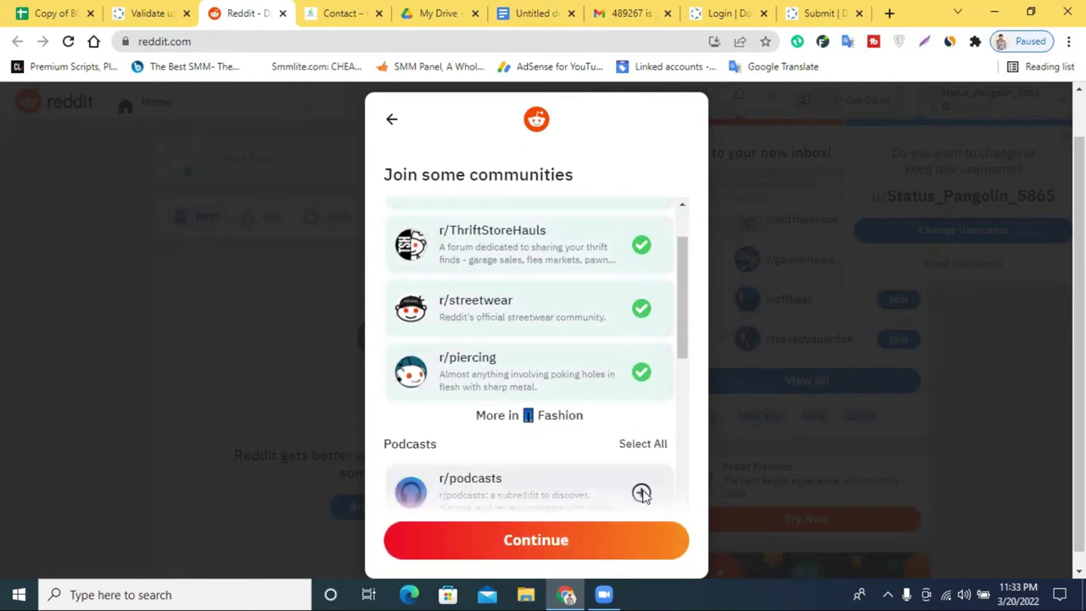
left_click(568, 533)
left_click(587, 542)
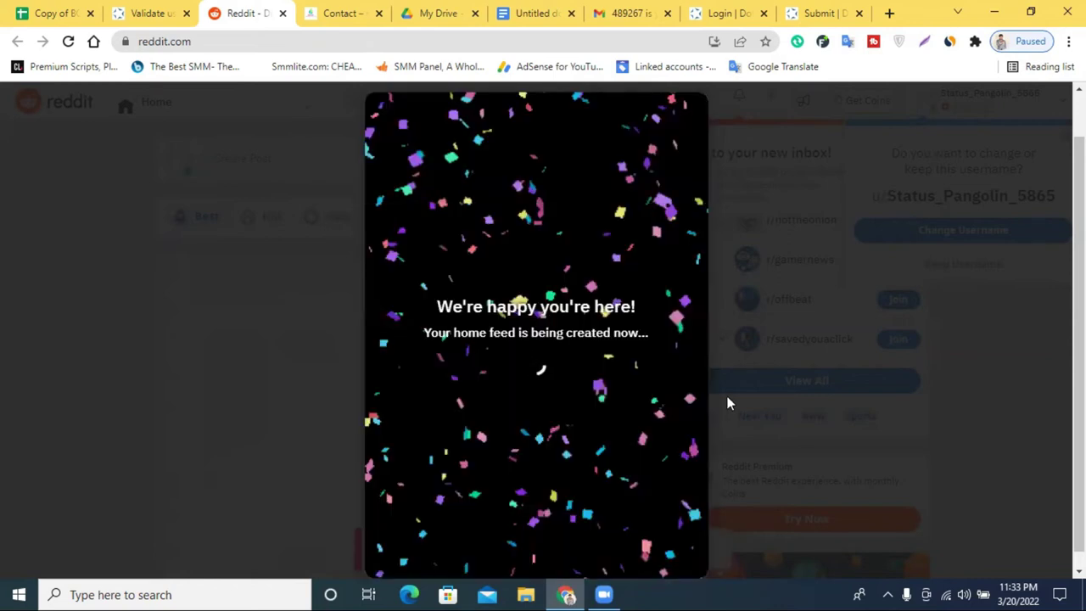
Submit newlifelearninginstitutebd.com as the Unique News URL of a new story on coldfusion.ipt.pw
left_click(817, 12)
left_click(245, 359)
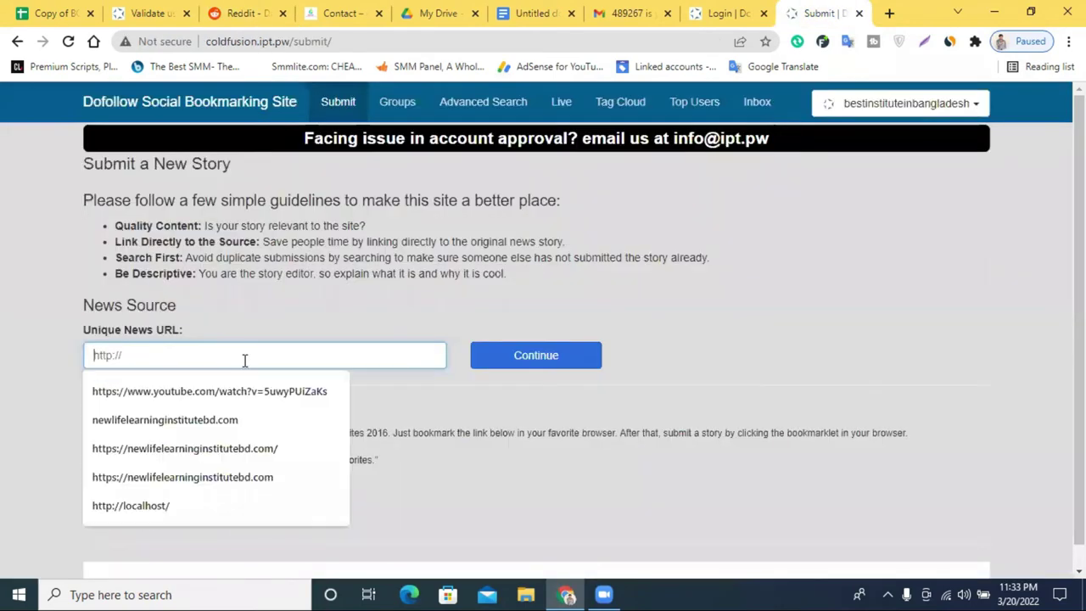
left_click(196, 422)
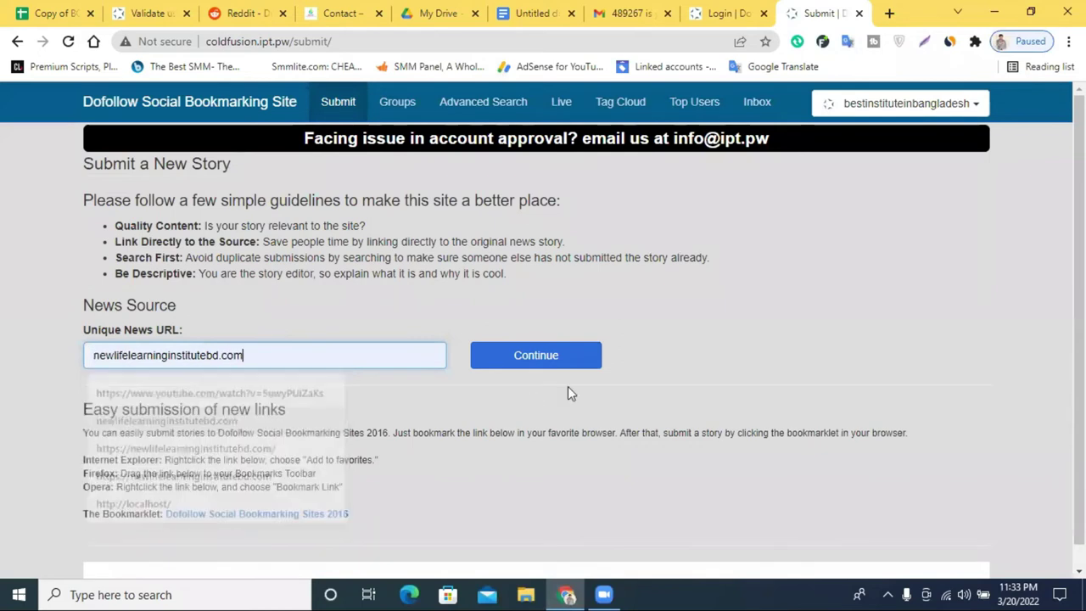
left_click(593, 360)
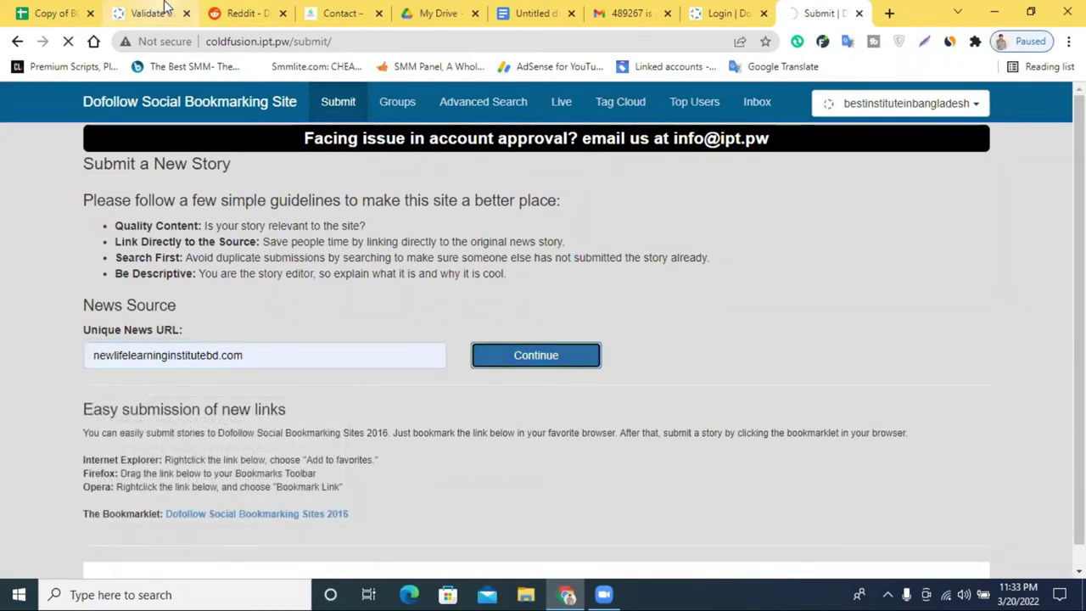
Open the new Reddit account's profile page, keeping the suggested username
left_click(246, 12)
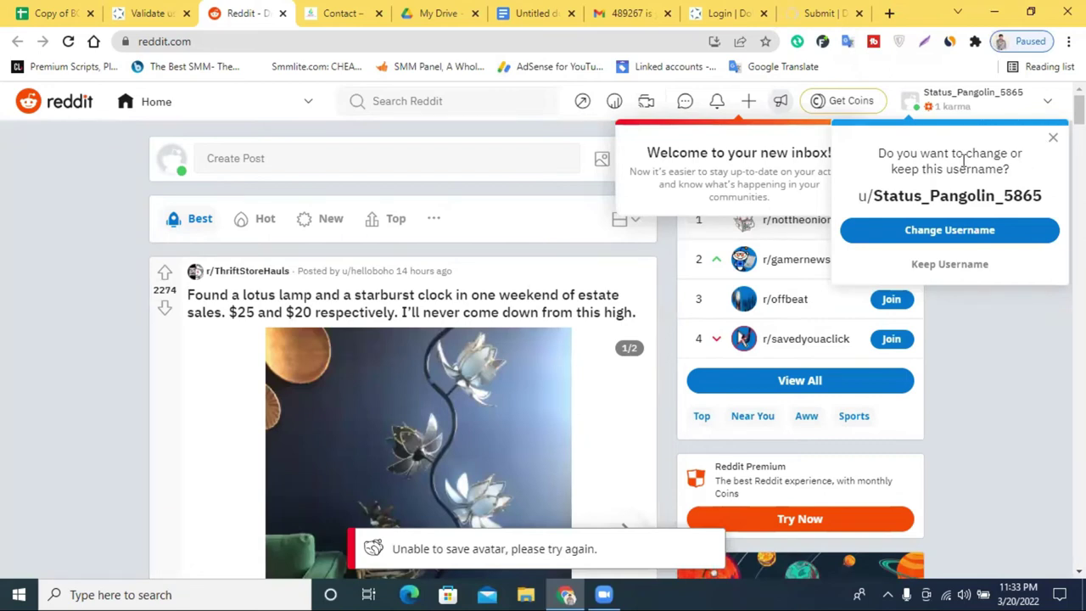
left_click(978, 102)
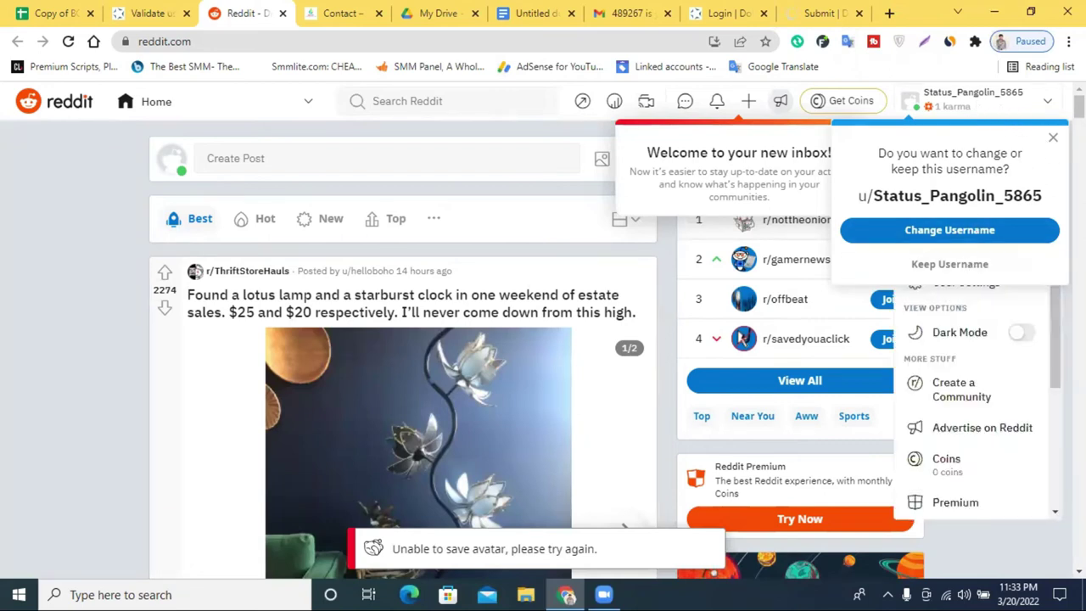
left_click(1053, 139)
left_click(991, 102)
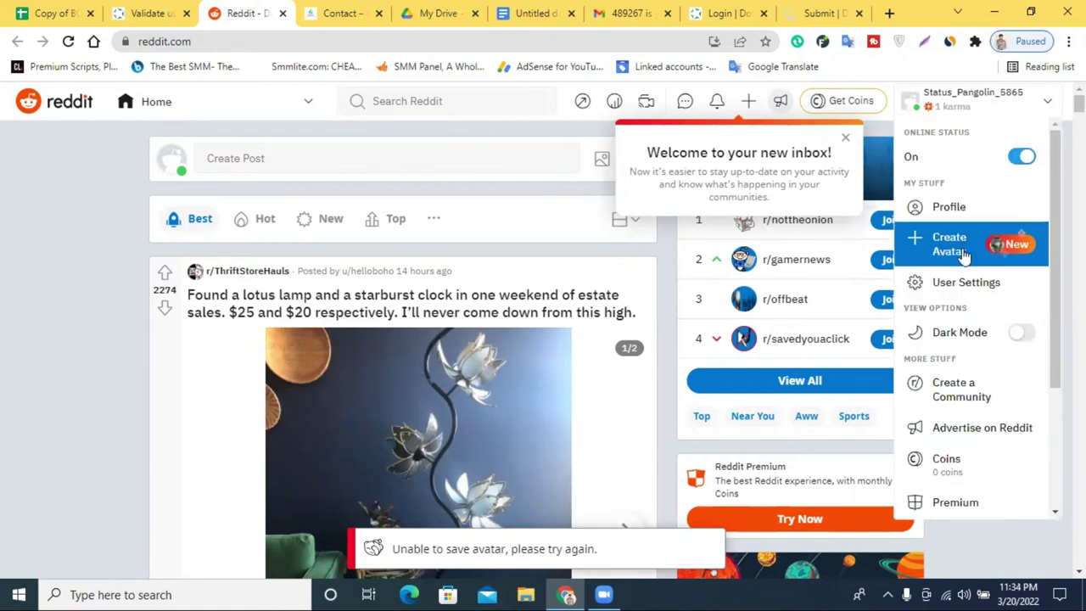
left_click(950, 212)
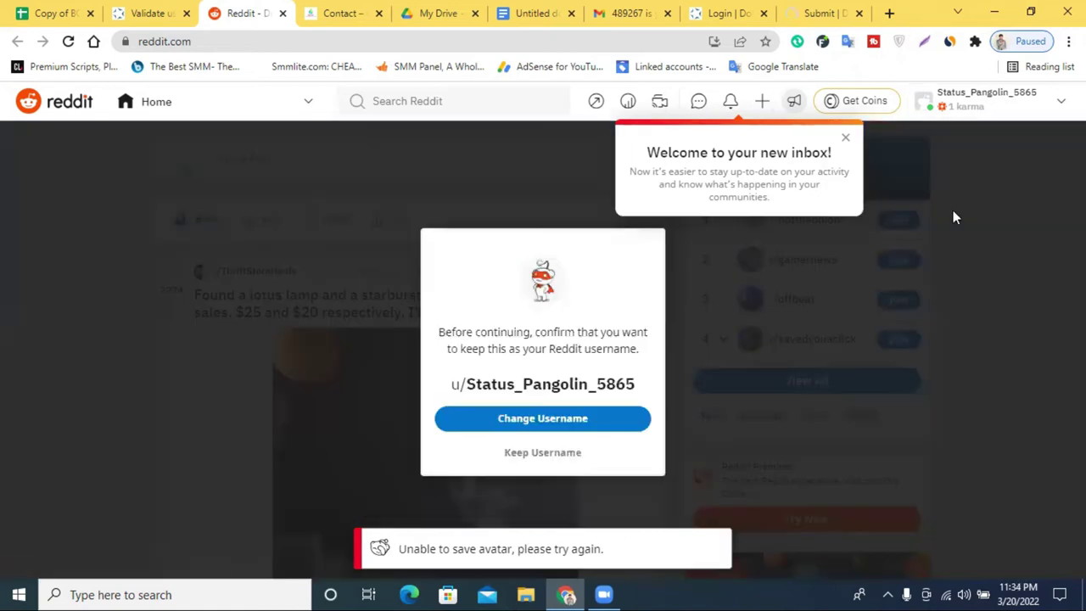
left_click(545, 442)
left_click(544, 435)
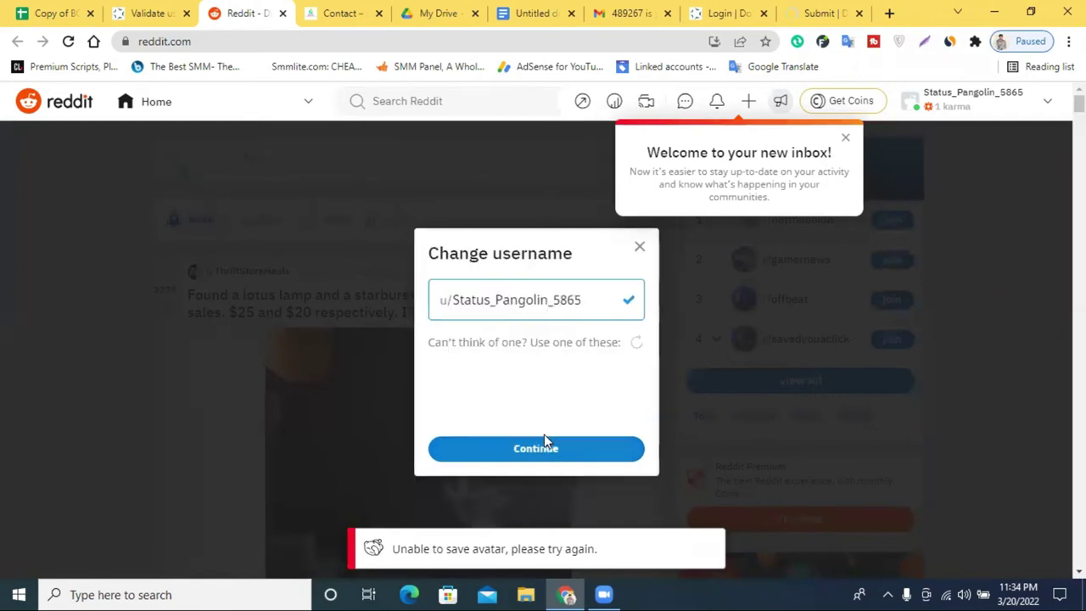
left_click(544, 443)
left_click(561, 424)
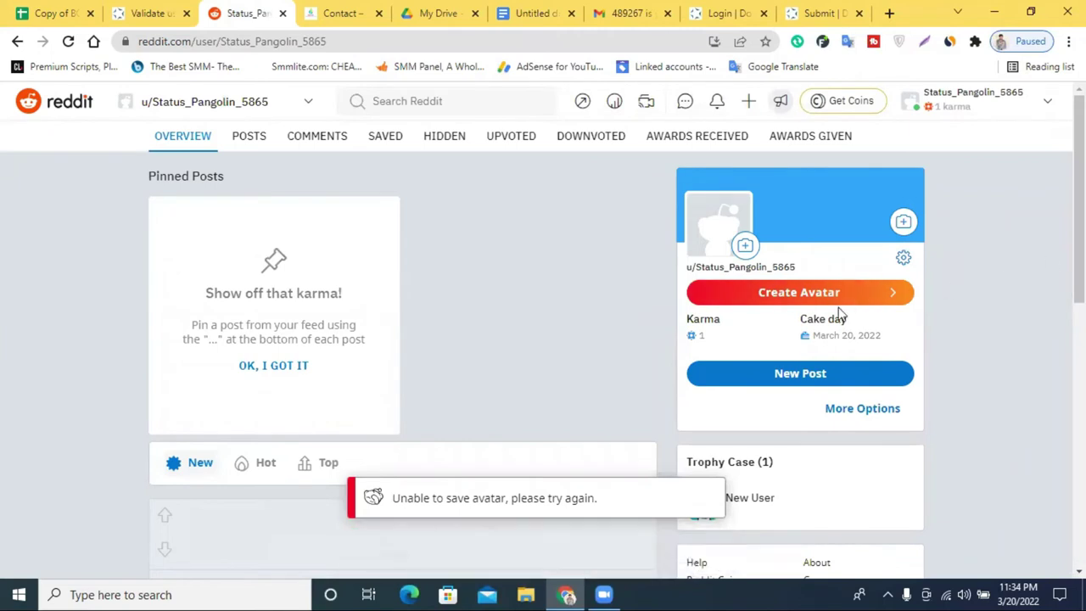
Look over the Reddit profile page and open its profile settings
scroll(870, 317, "down", 1)
scroll(814, 252, "up", 1)
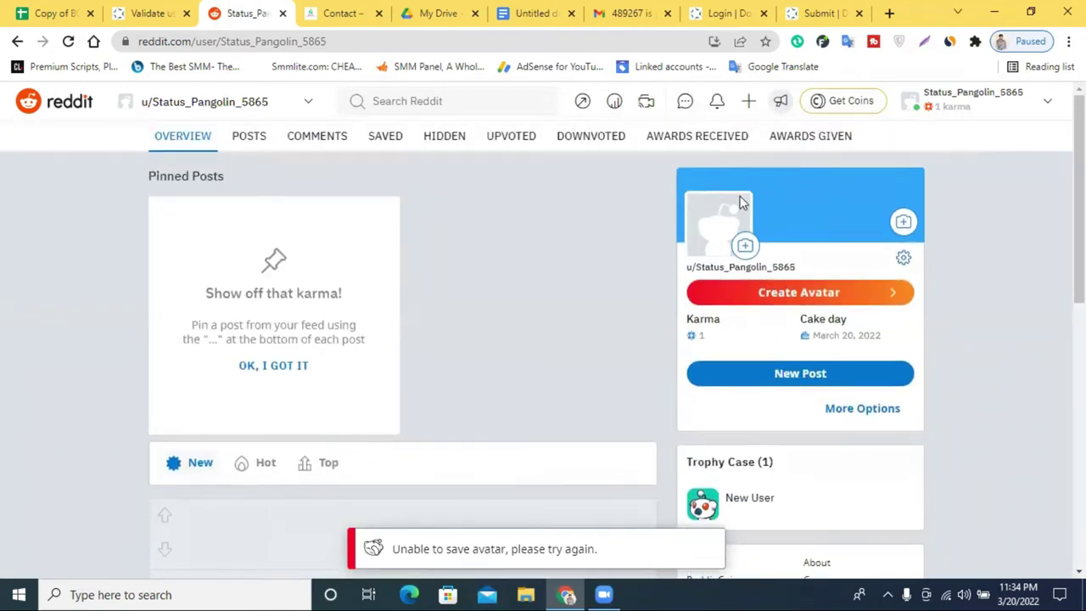
scroll(875, 291, "down", 2)
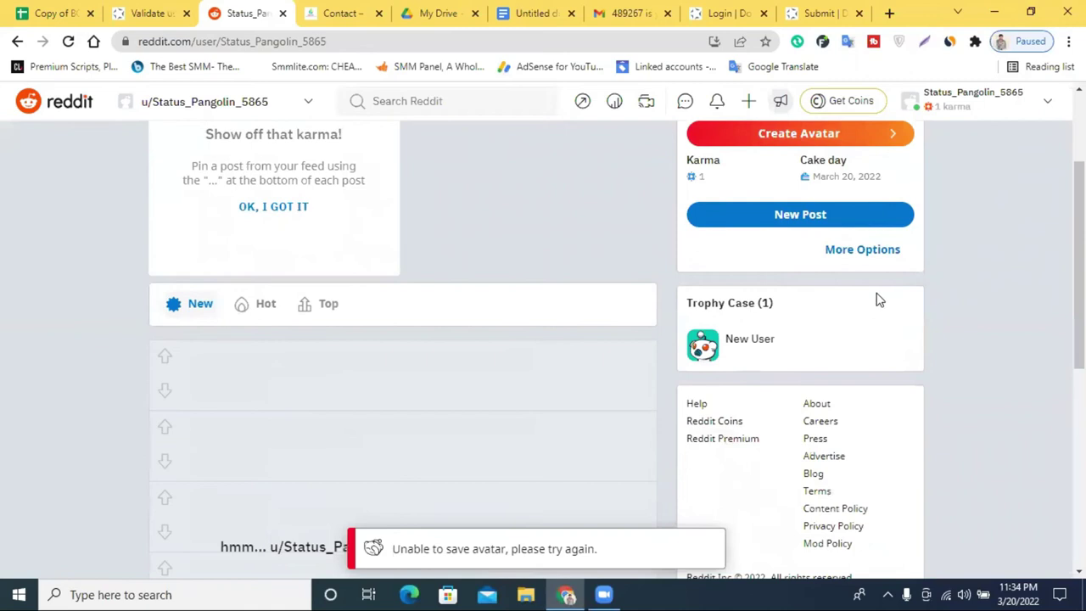
scroll(848, 268, "up", 1)
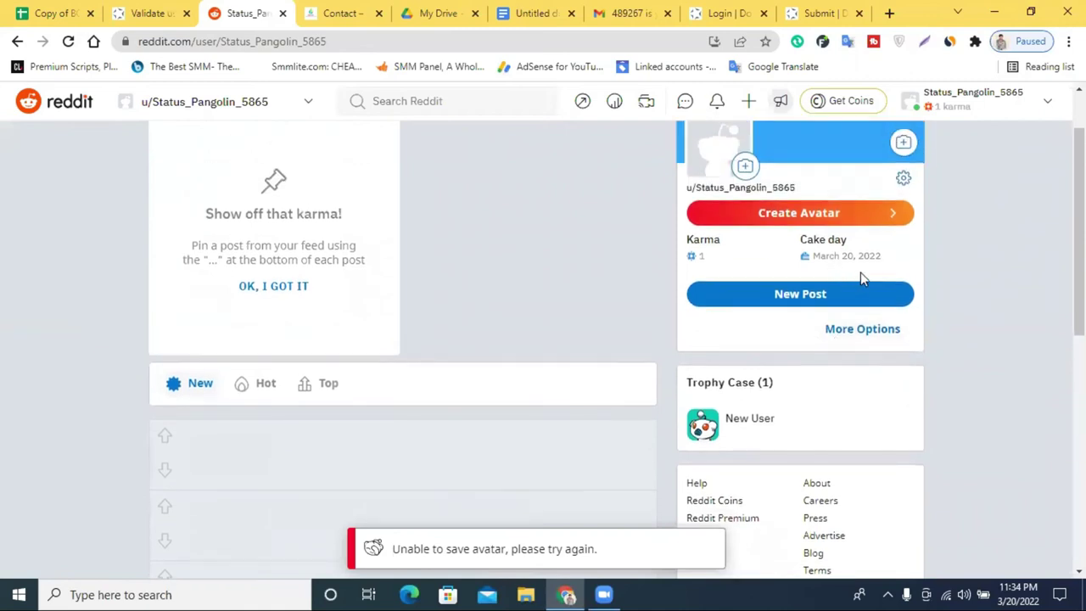
left_click(902, 176)
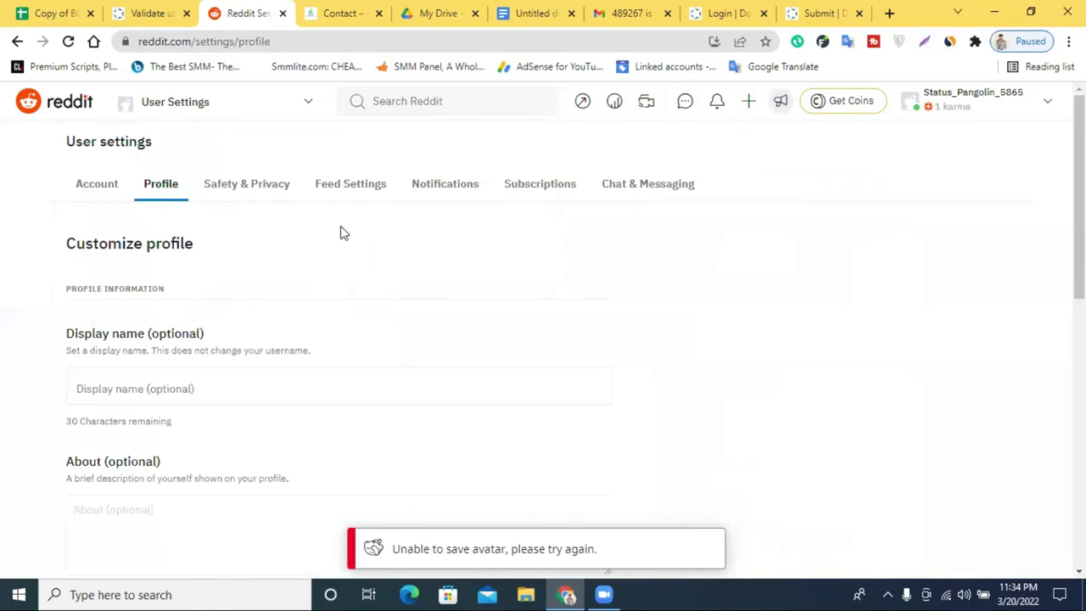
scroll(178, 396, "down", 3)
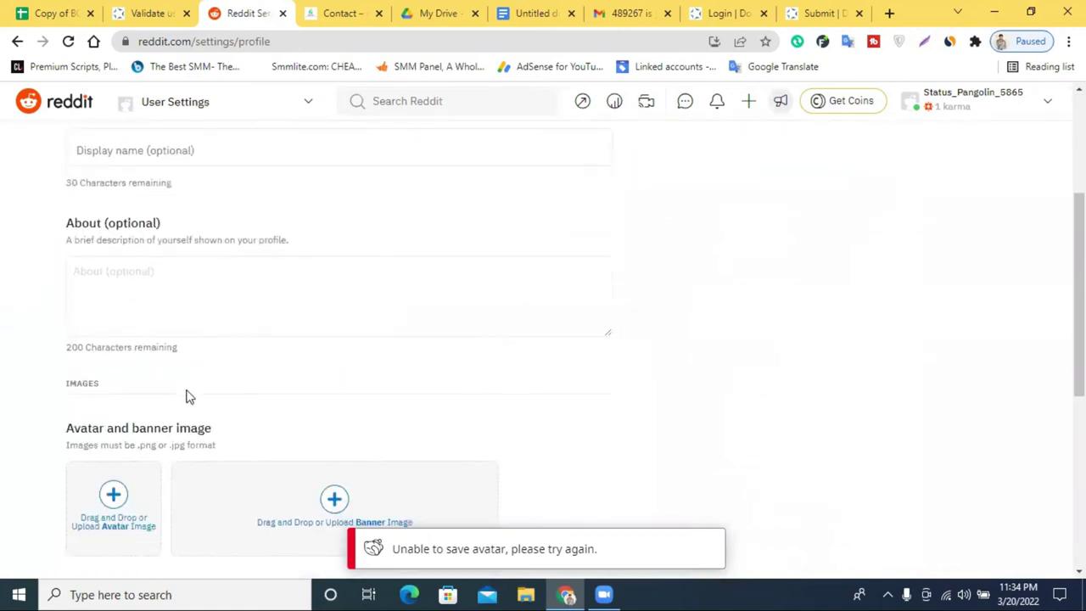
scroll(266, 353, "down", 2)
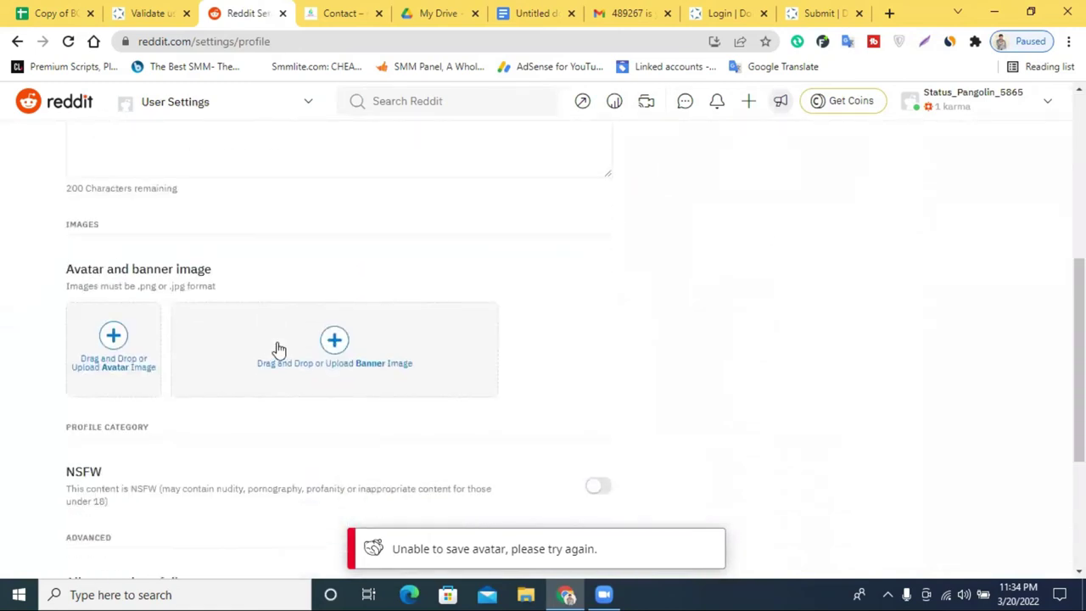
scroll(215, 384, "down", 3)
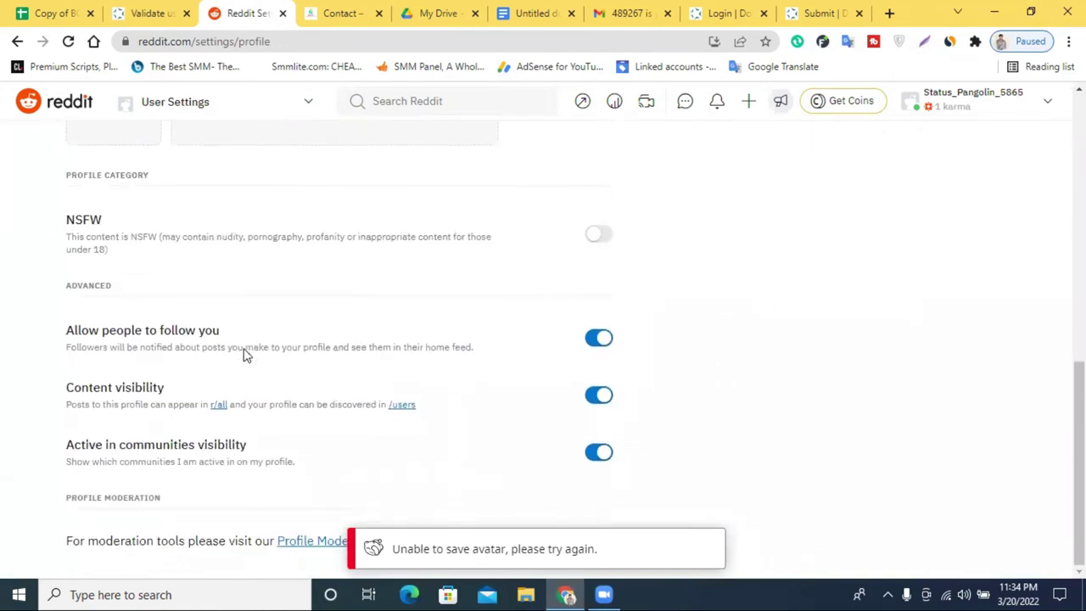
scroll(245, 352, "up", 3)
scroll(252, 346, "up", 3)
left_click(133, 345)
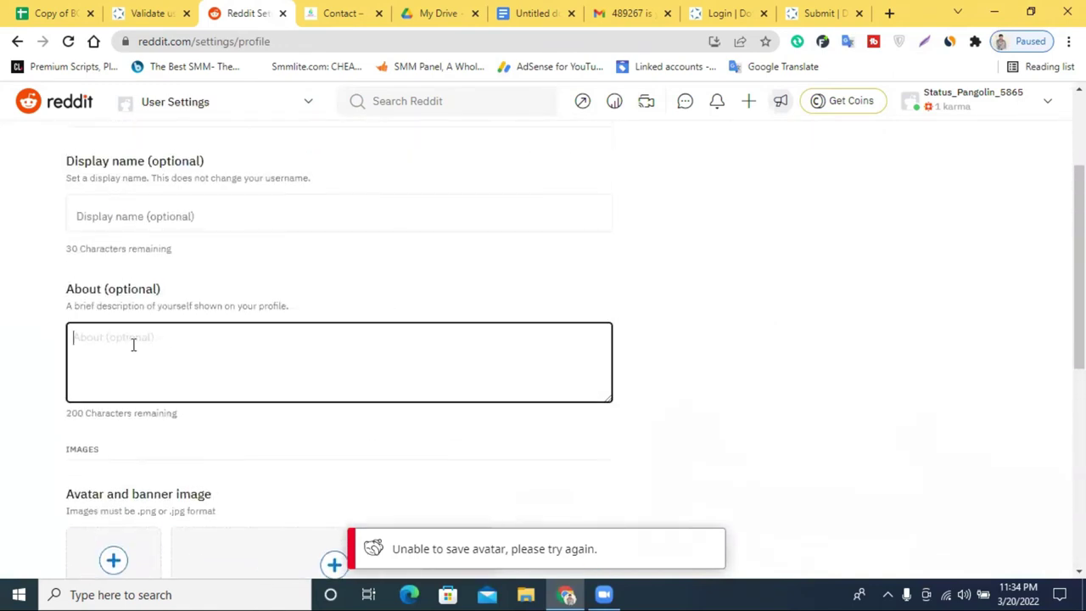
right_click(133, 344)
left_click(201, 219)
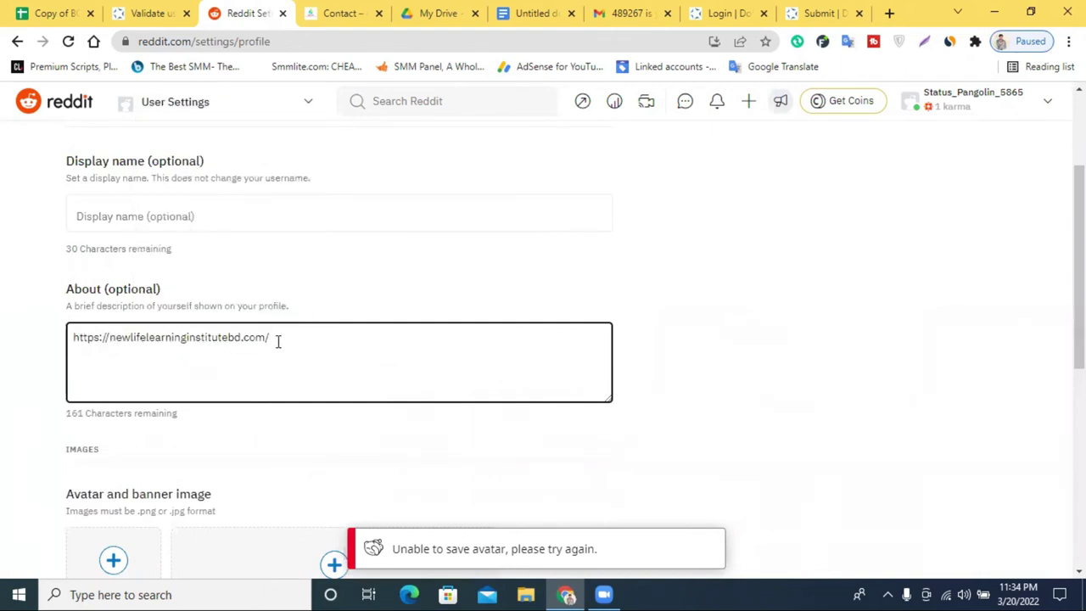
scroll(489, 308, "up", 2)
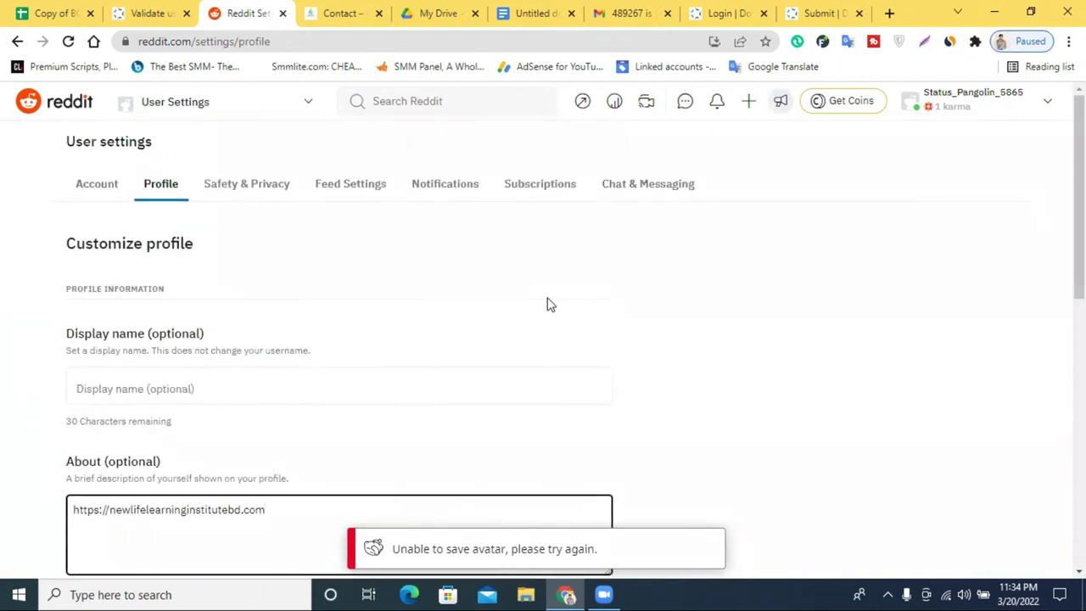
Look through the Safety & Privacy, Feed Settings, Notifications, Subscriptions and Chat & Messaging settings, and return to the Profile settings
left_click(245, 187)
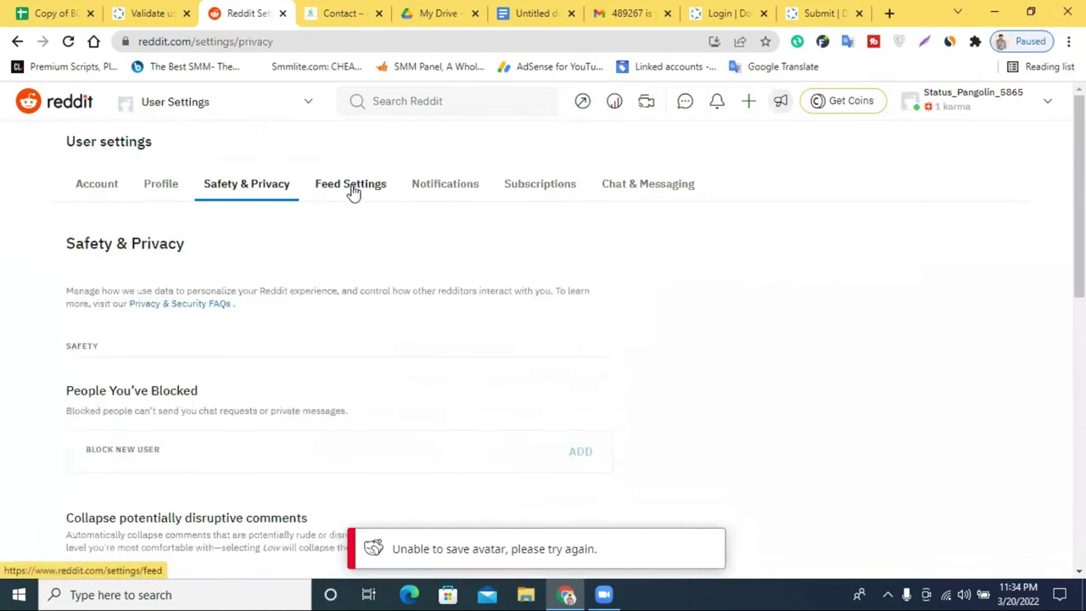
left_click(353, 190)
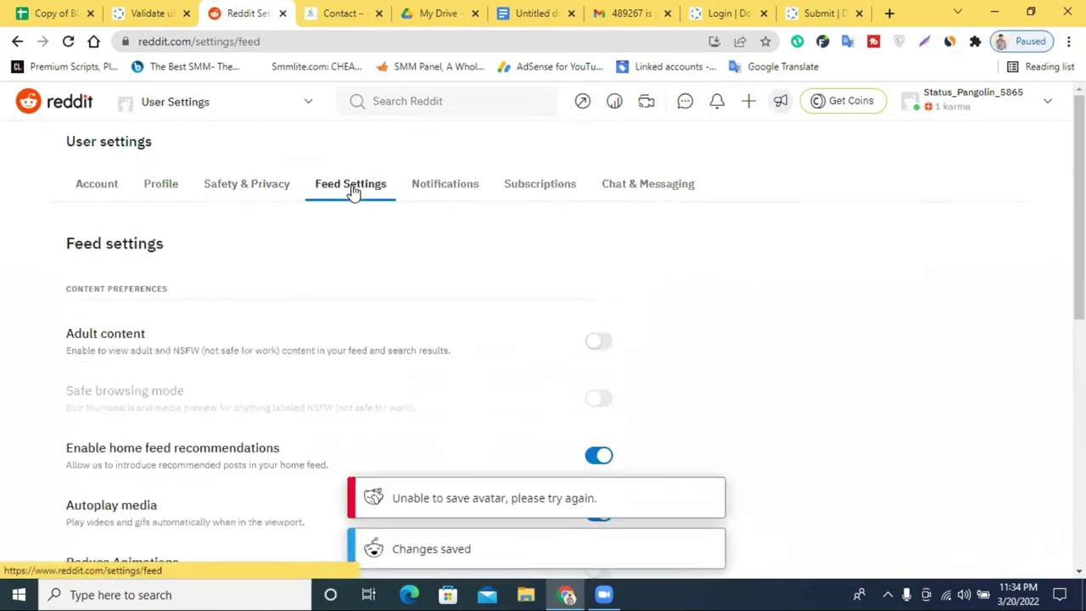
left_click(461, 187)
left_click(541, 186)
left_click(630, 187)
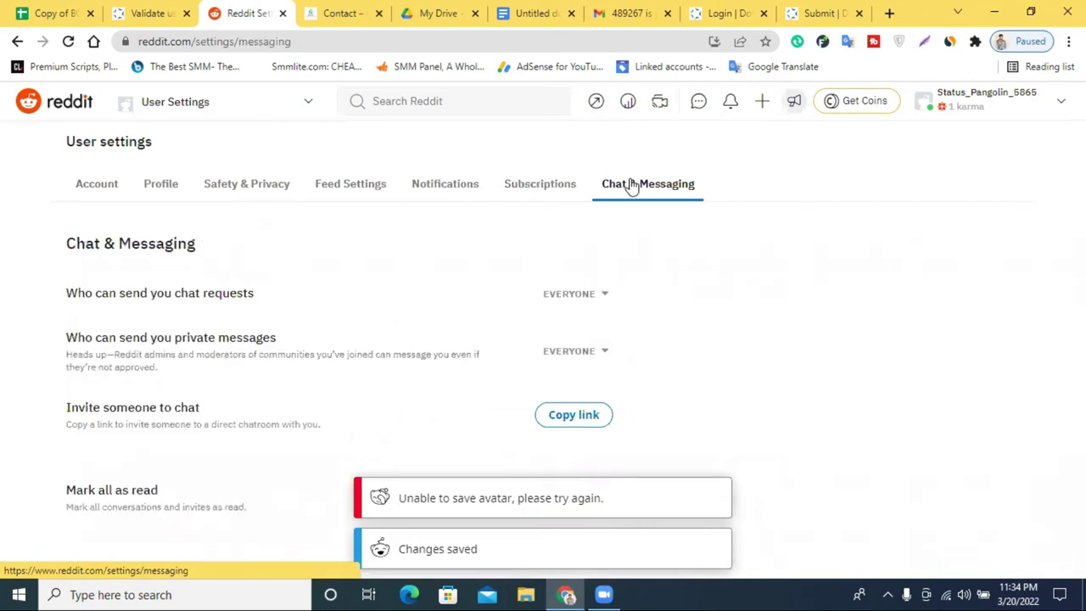
left_click(159, 183)
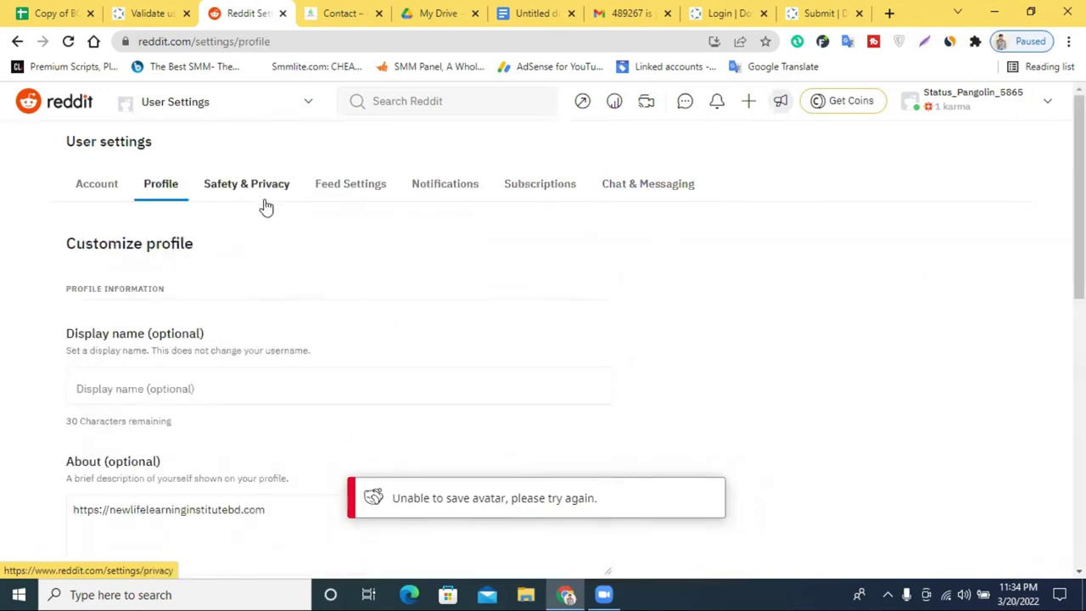
scroll(280, 212, "down", 3)
scroll(167, 241, "up", 3)
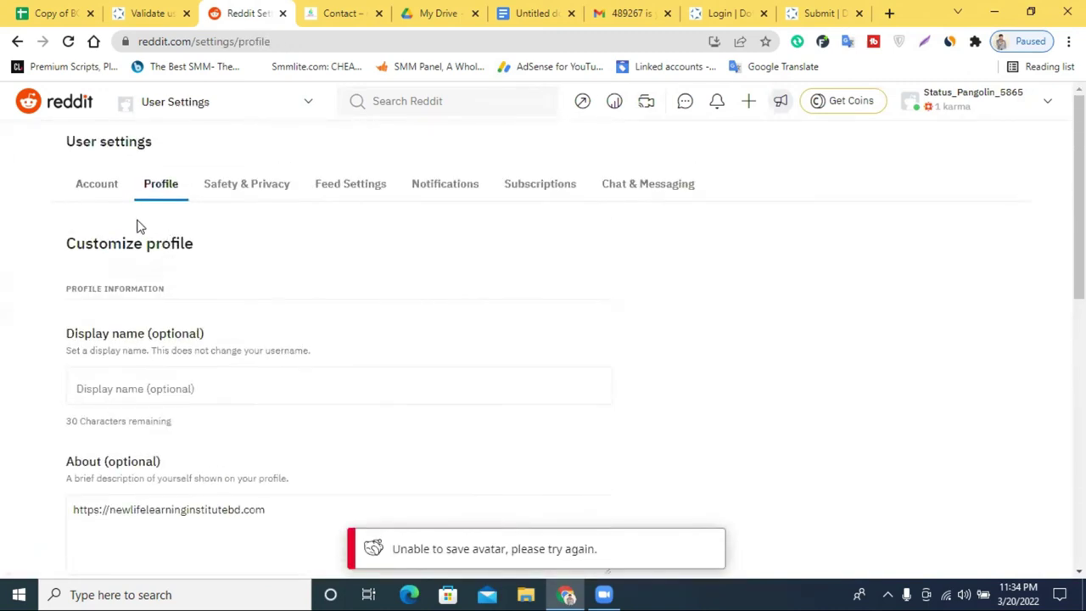
Examine the Account settings, from the account preferences down to the connected accounts and beta tests
left_click(103, 193)
scroll(314, 286, "down", 5)
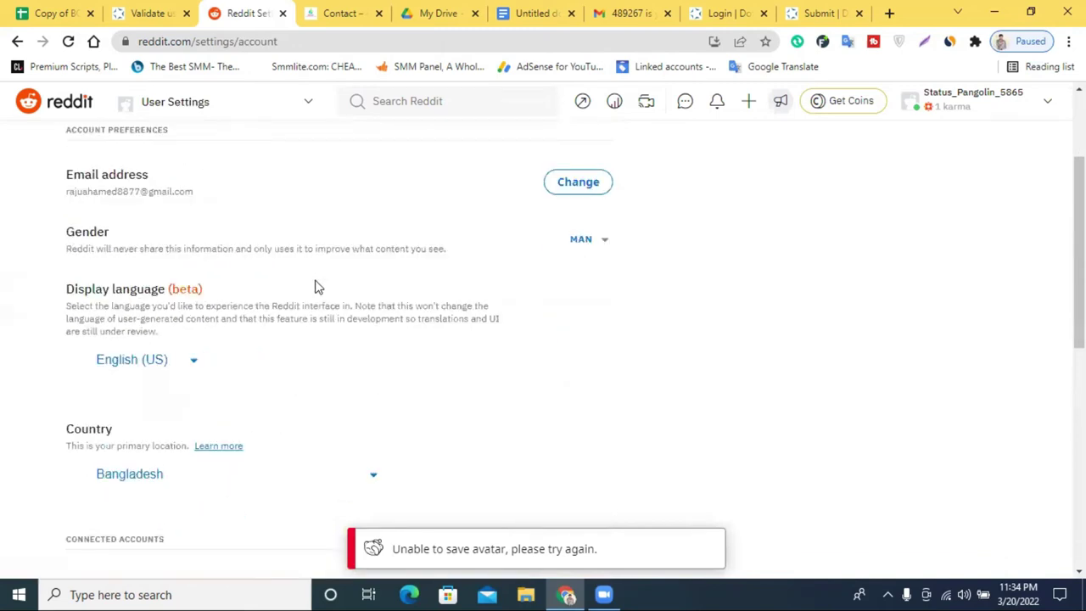
scroll(315, 286, "down", 5)
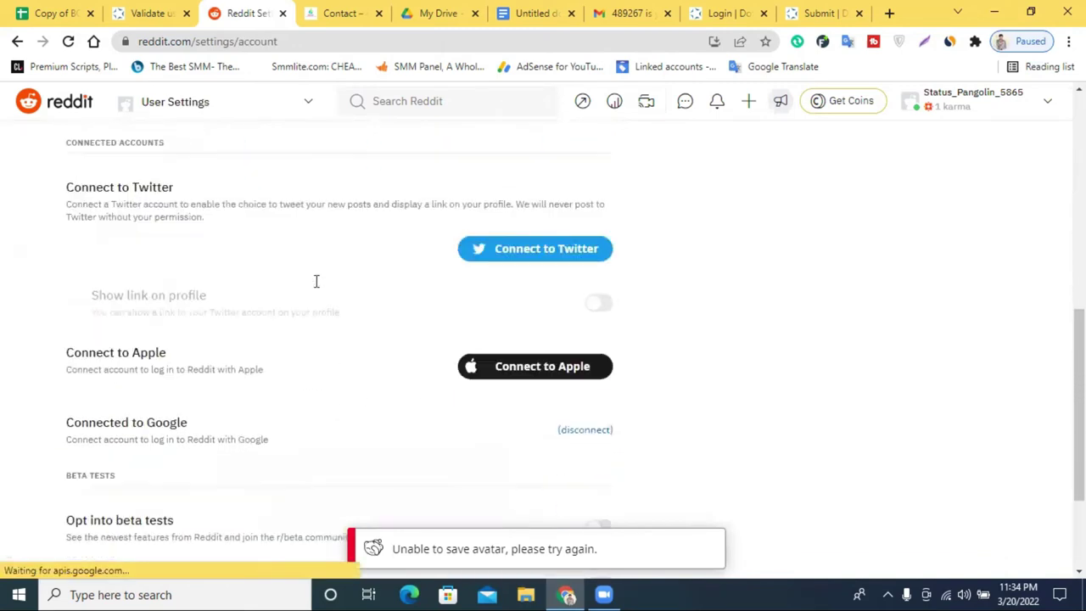
scroll(315, 286, "up", 6)
scroll(314, 286, "up", 3)
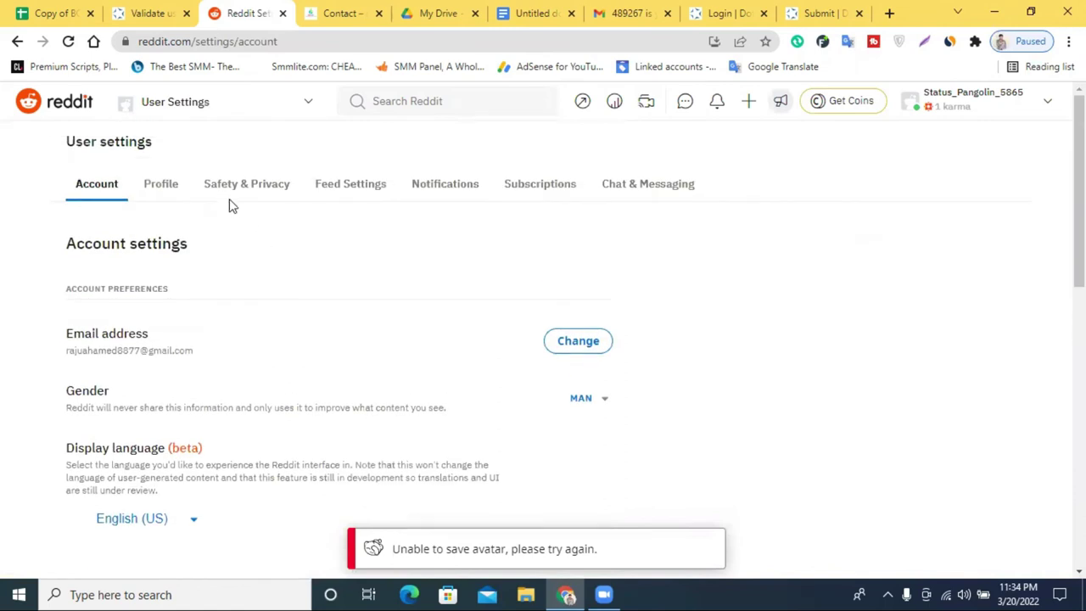
Review the Profile settings from the profile information down to the advanced and profile moderation sections
left_click(162, 186)
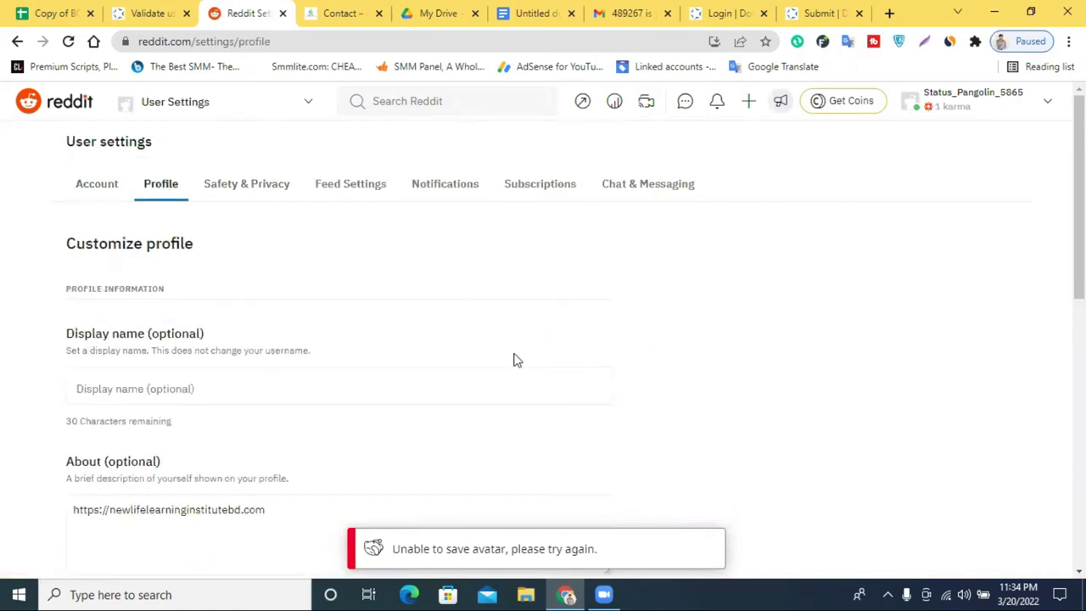
scroll(720, 357, "down", 9)
scroll(698, 368, "up", 9)
scroll(235, 381, "down", 10)
left_click_drag(404, 549, 539, 549)
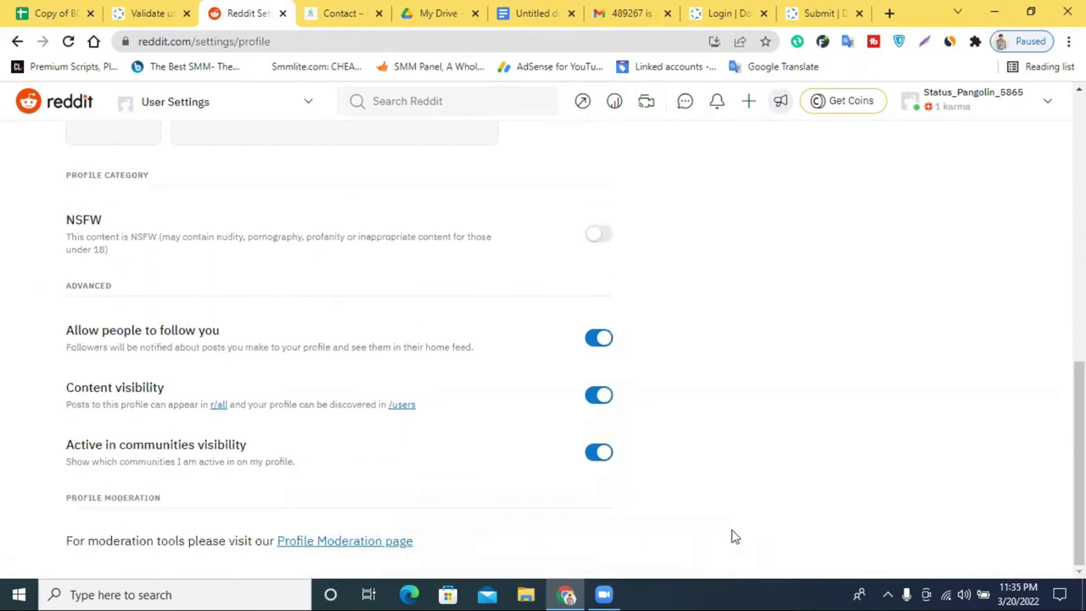
Look over the profile customization settings, including the display name, about text and images
scroll(685, 441, "up", 10)
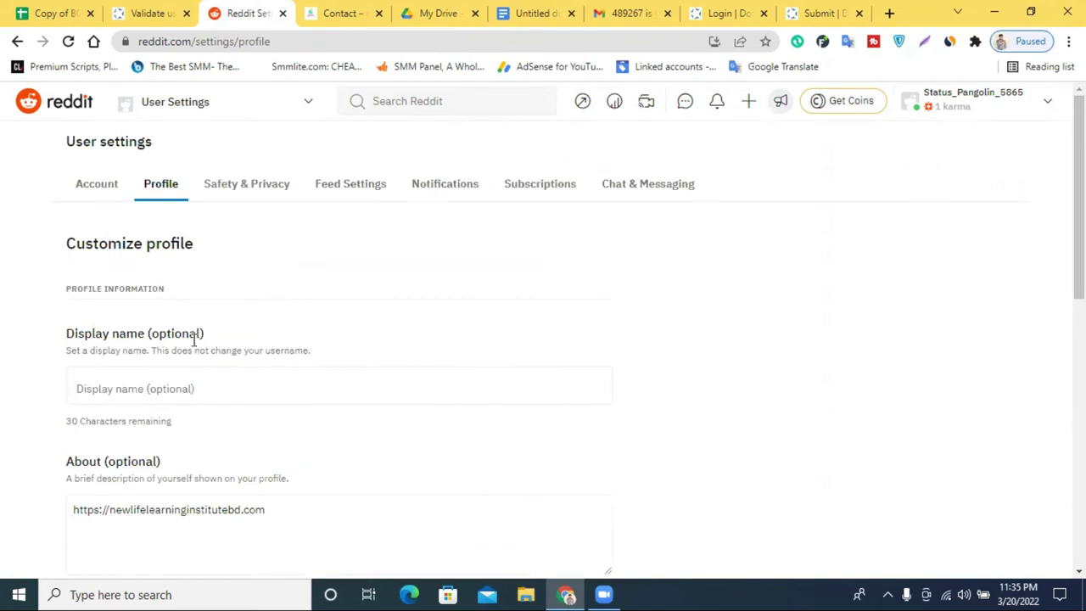
left_click(167, 397)
left_click(857, 377)
scroll(628, 376, "down", 5)
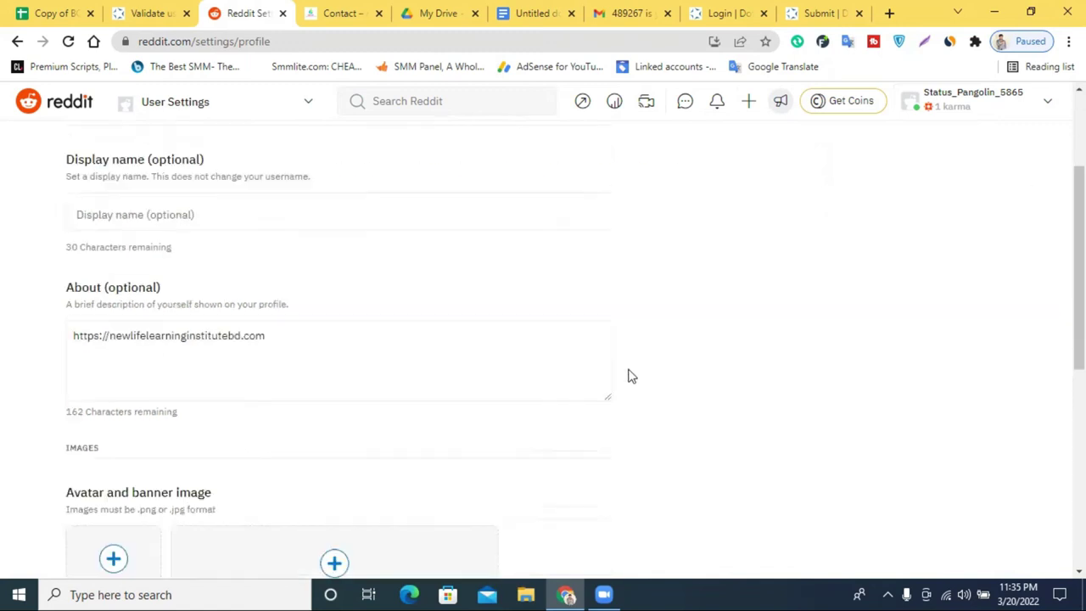
scroll(808, 347, "up", 4)
Open the account's public profile page and look through its overview
left_click(998, 113)
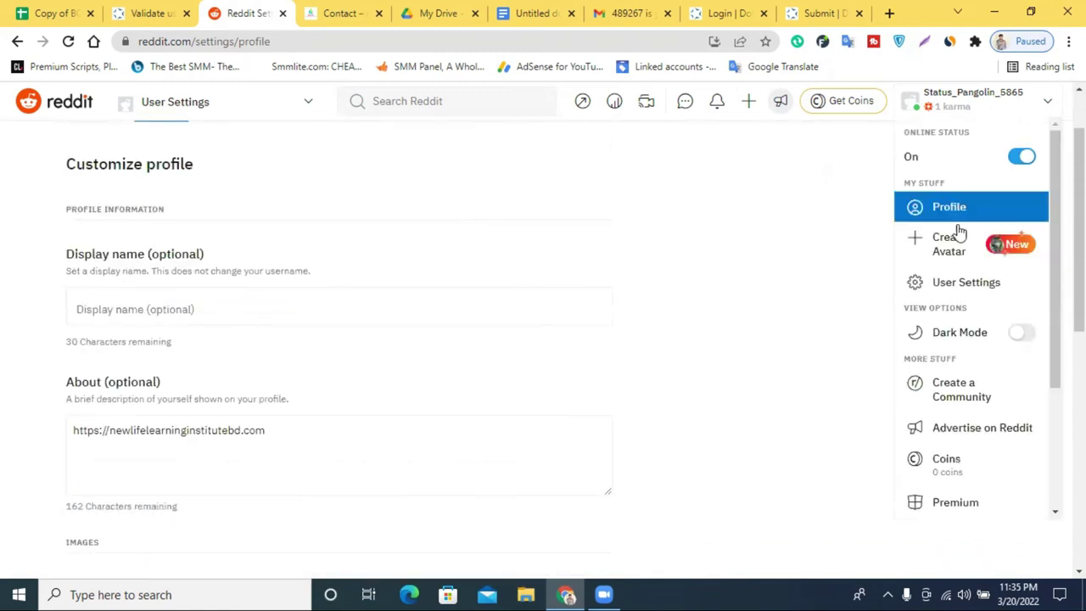
left_click(950, 208)
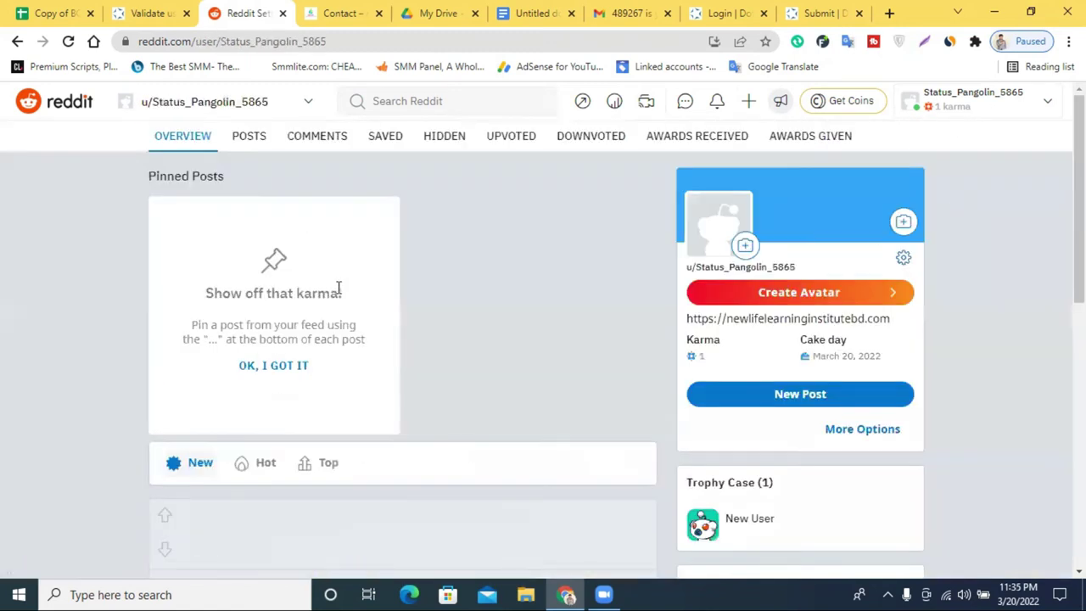
scroll(337, 289, "down", 6)
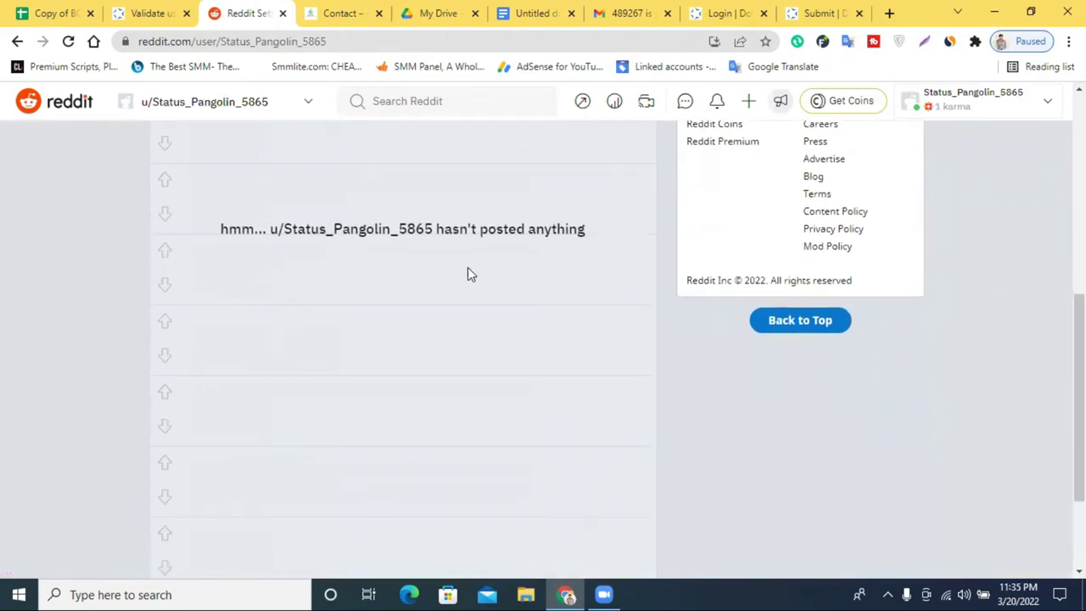
left_click(815, 322)
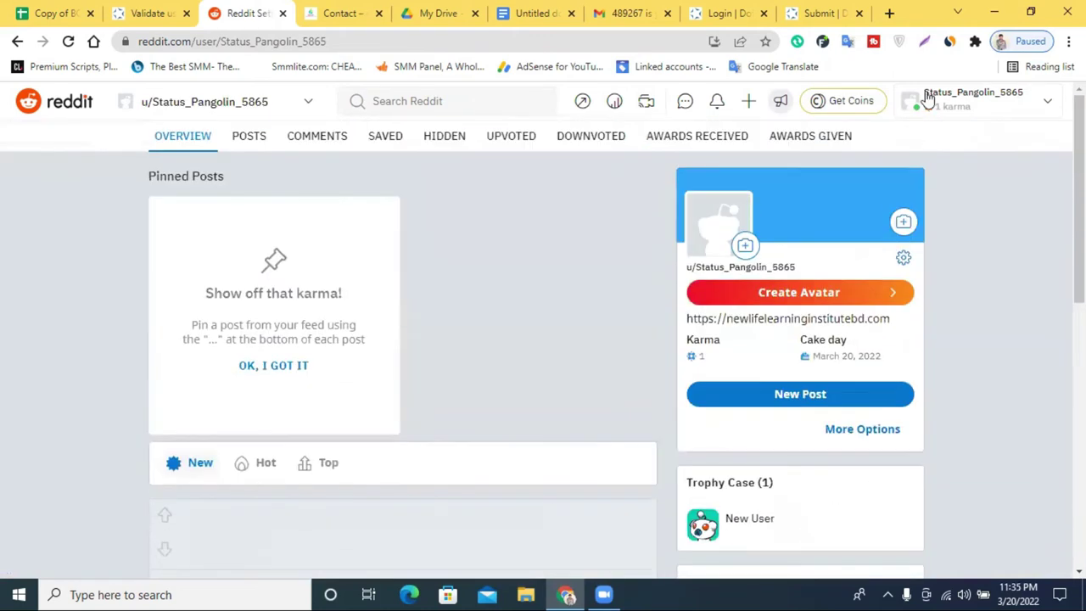
Return to the user settings and check the Profile settings again
left_click(934, 103)
left_click(941, 283)
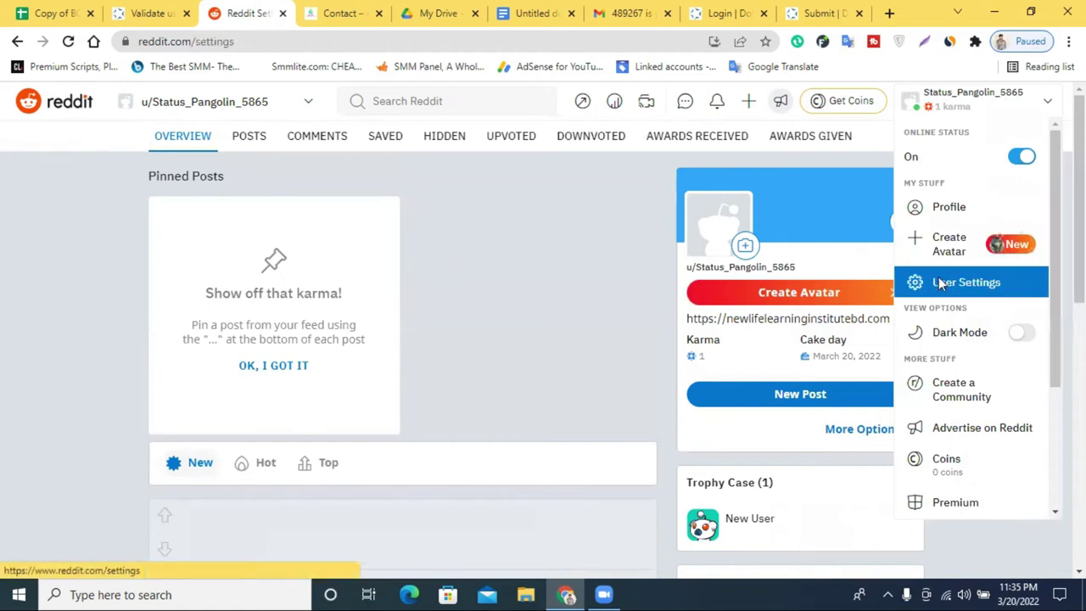
scroll(315, 288, "down", 2)
scroll(169, 195, "up", 2)
left_click(169, 194)
scroll(416, 257, "down", 2)
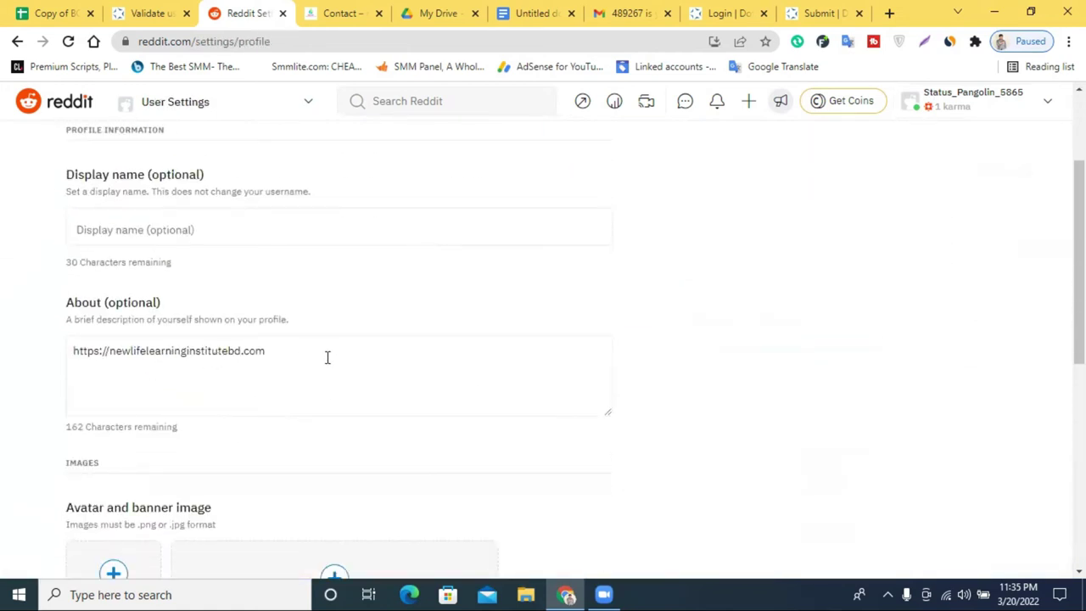
scroll(851, 369, "up", 2)
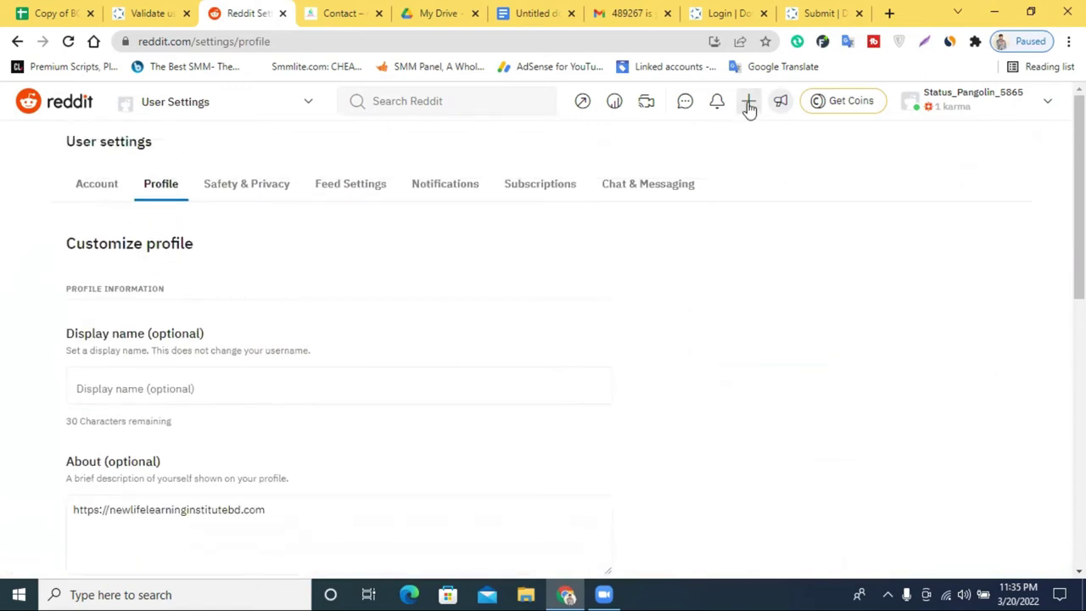
Start a new Reddit post and look over its title and body text fields
left_click(749, 102)
left_click(463, 101)
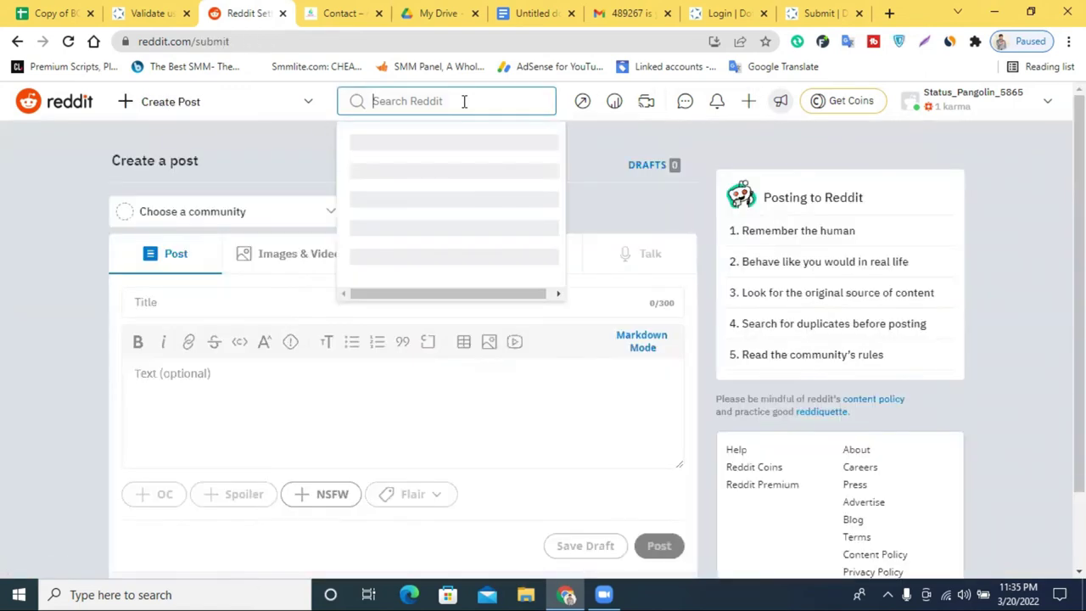
left_click(204, 308)
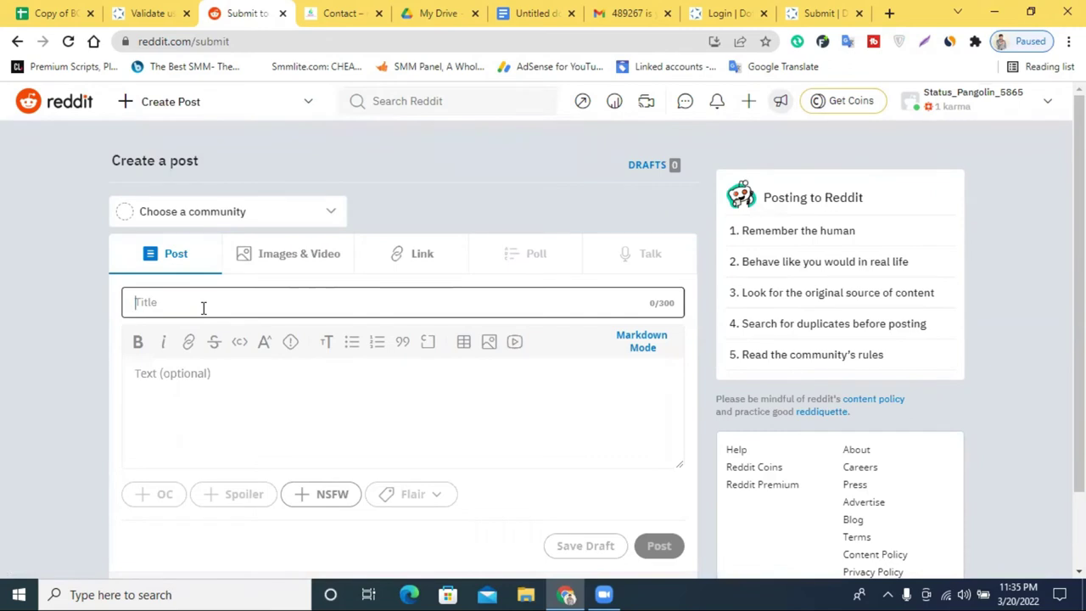
right_click(204, 307)
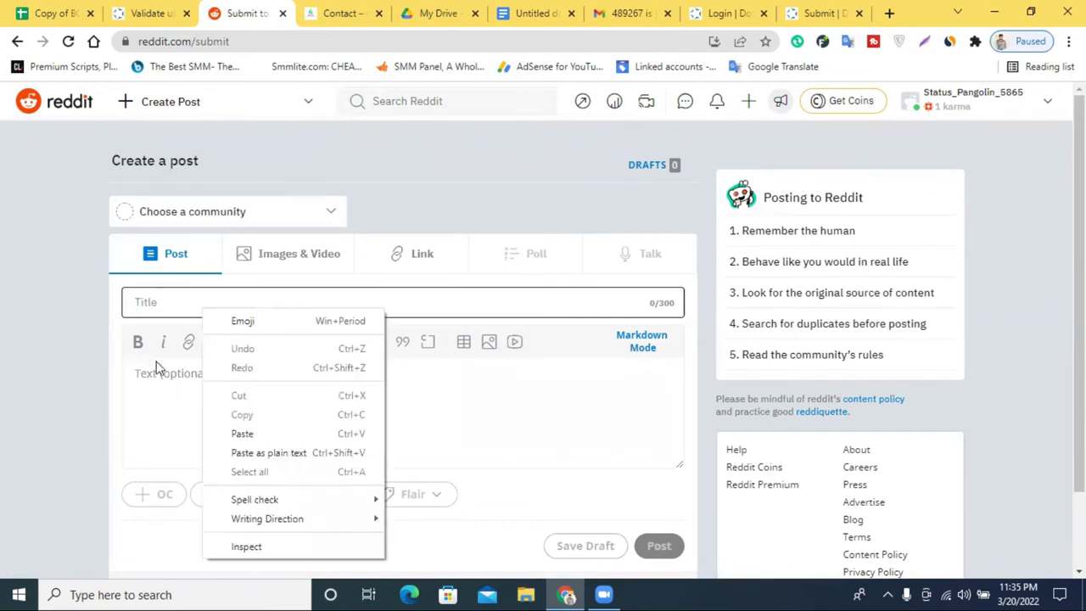
left_click(157, 366)
scroll(255, 369, "down", 1)
scroll(295, 348, "up", 1)
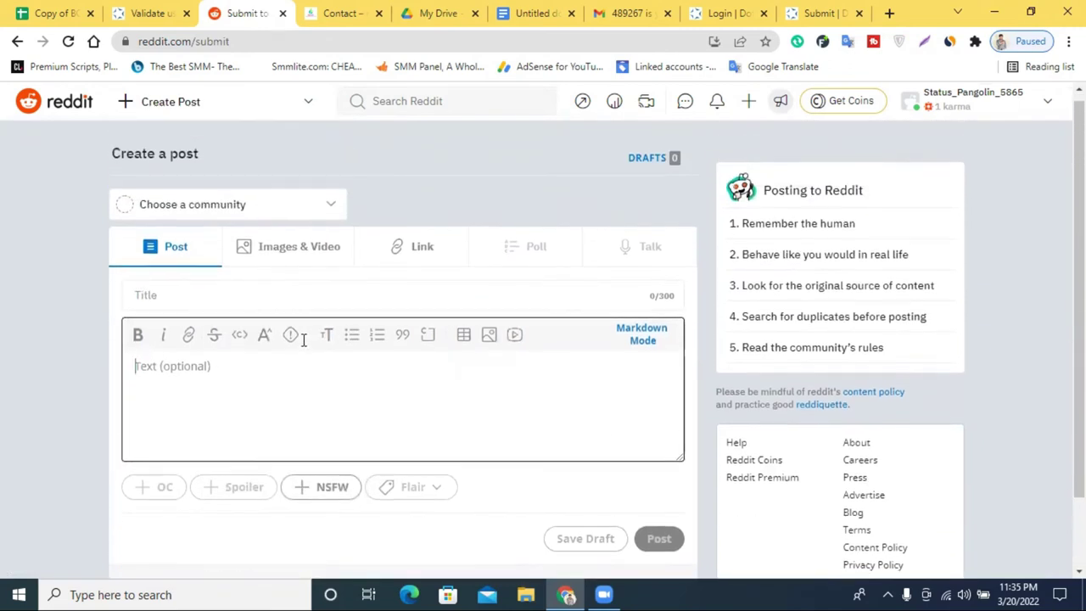
left_click(308, 260)
left_click(487, 434)
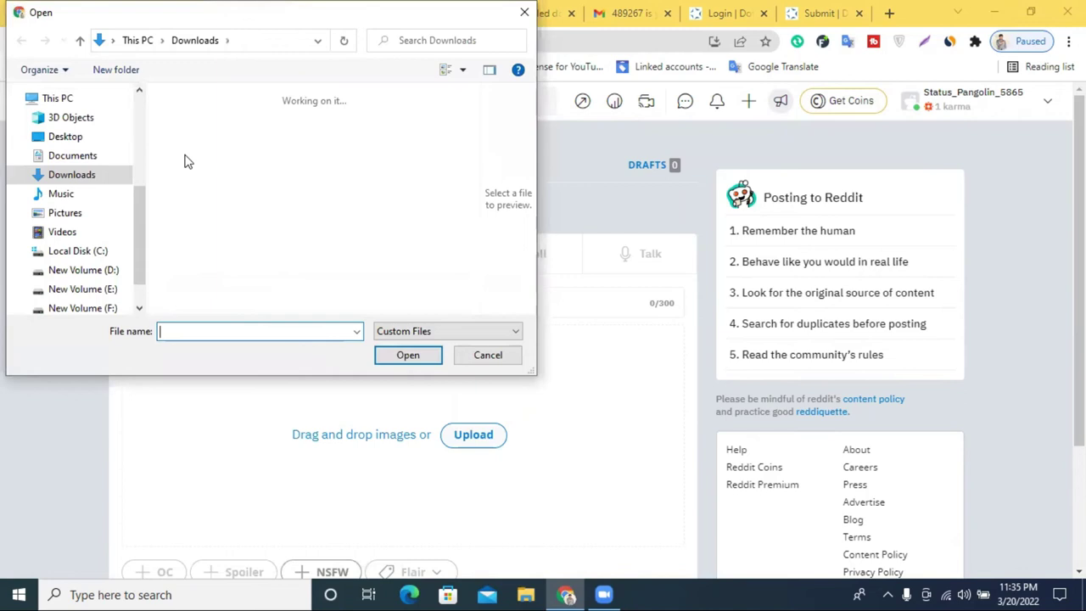
left_click(218, 129)
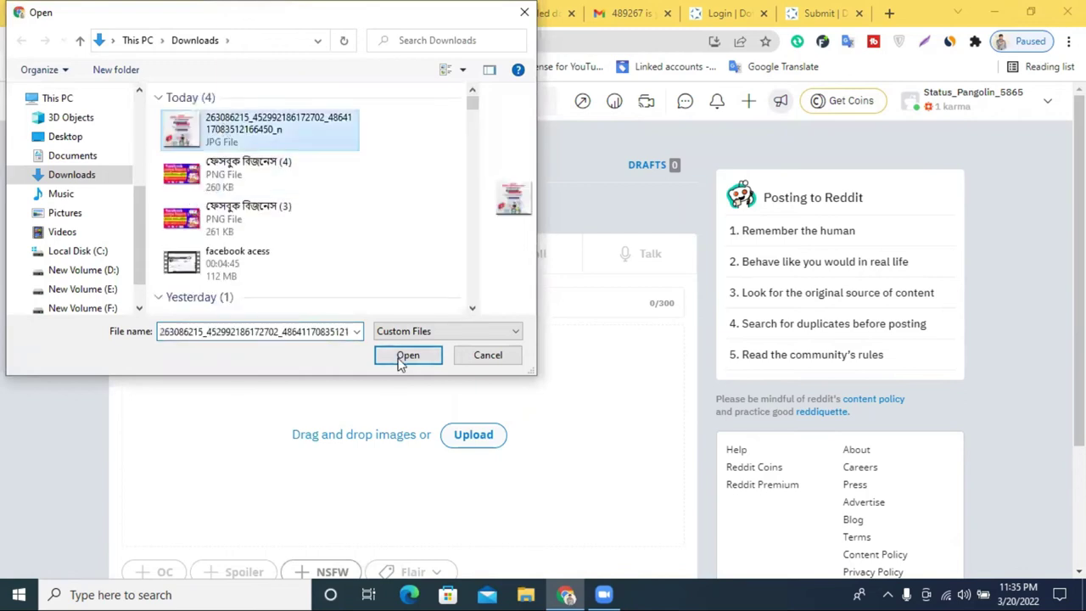
left_click(402, 357)
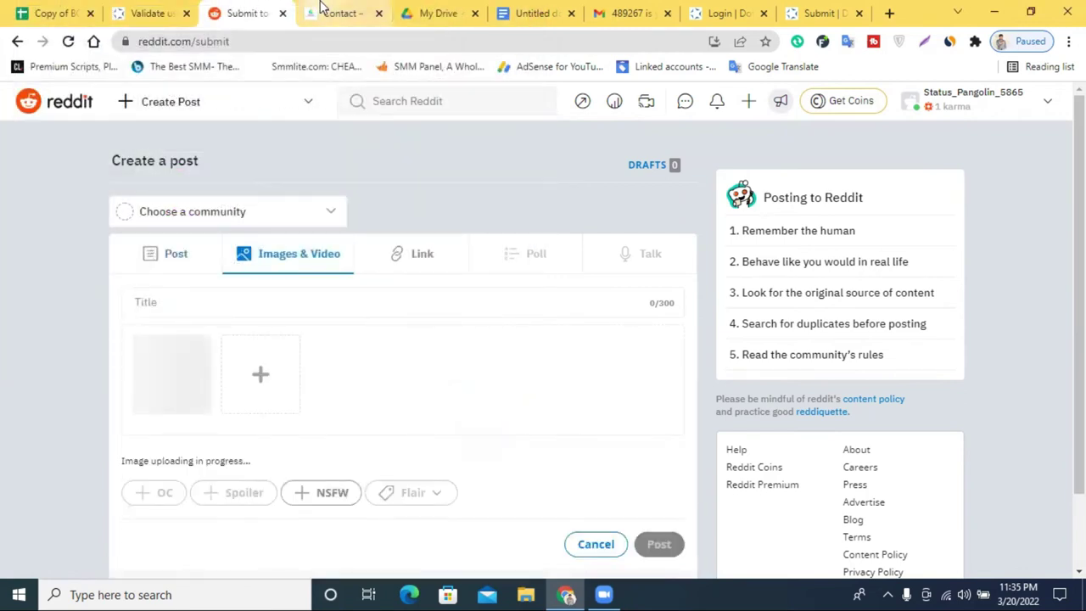
Copy the Google Docs text from "Best car in bangladesh" through the website link at the end
left_click(532, 13)
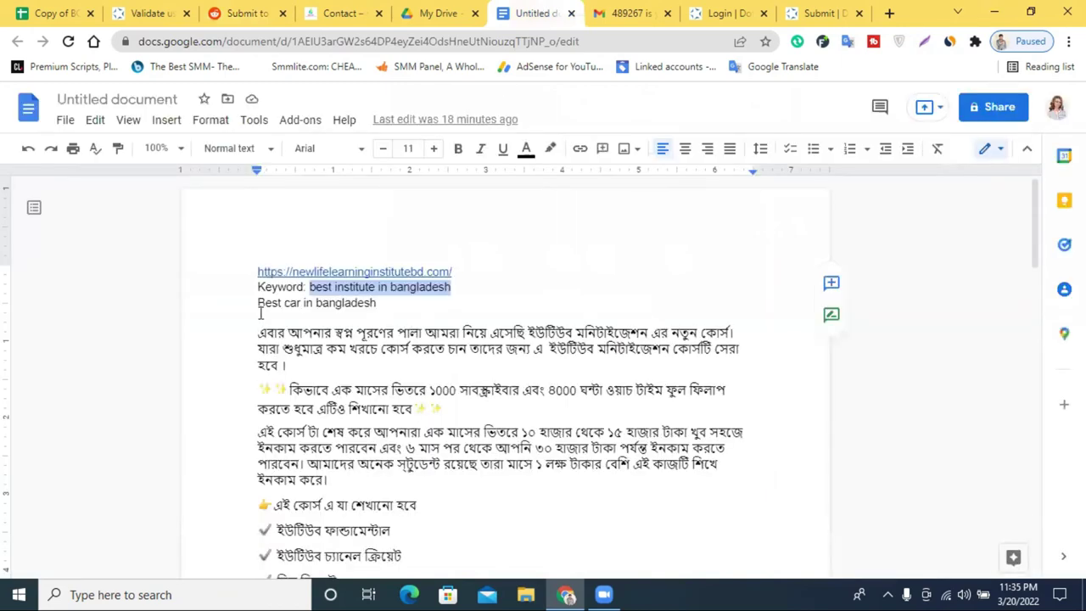
left_click(260, 313)
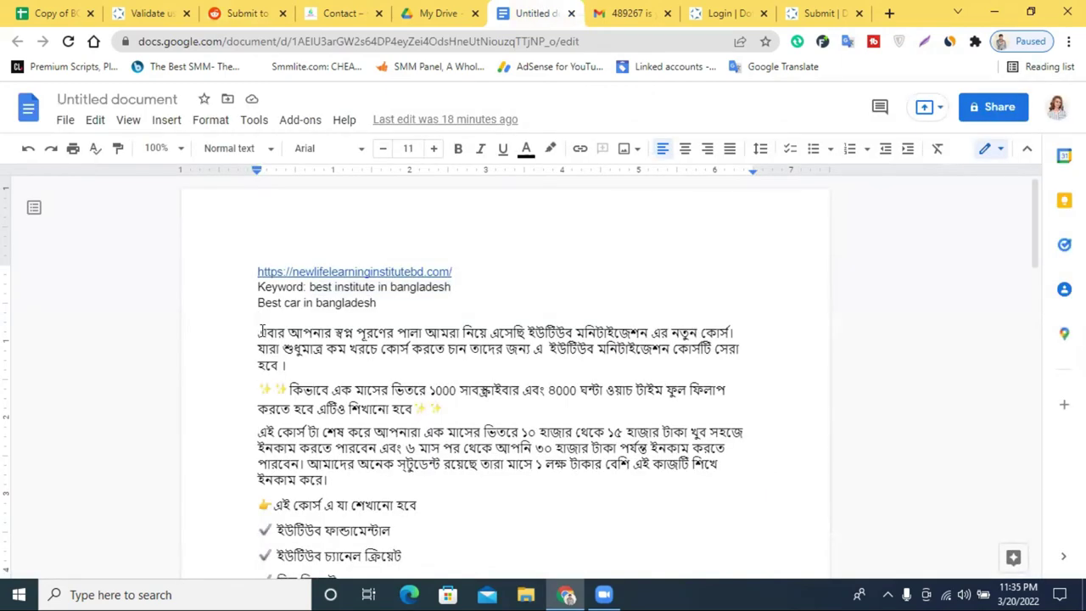
left_click_drag(260, 302, 555, 345)
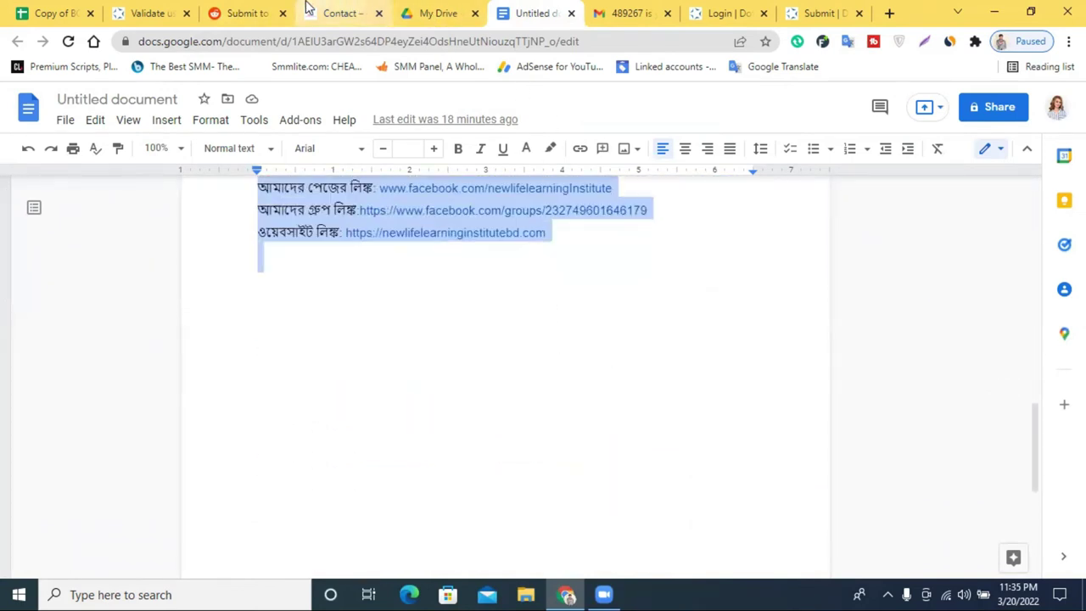
Paste the copied course description into the body of the Reddit text post
left_click(246, 13)
left_click(192, 308)
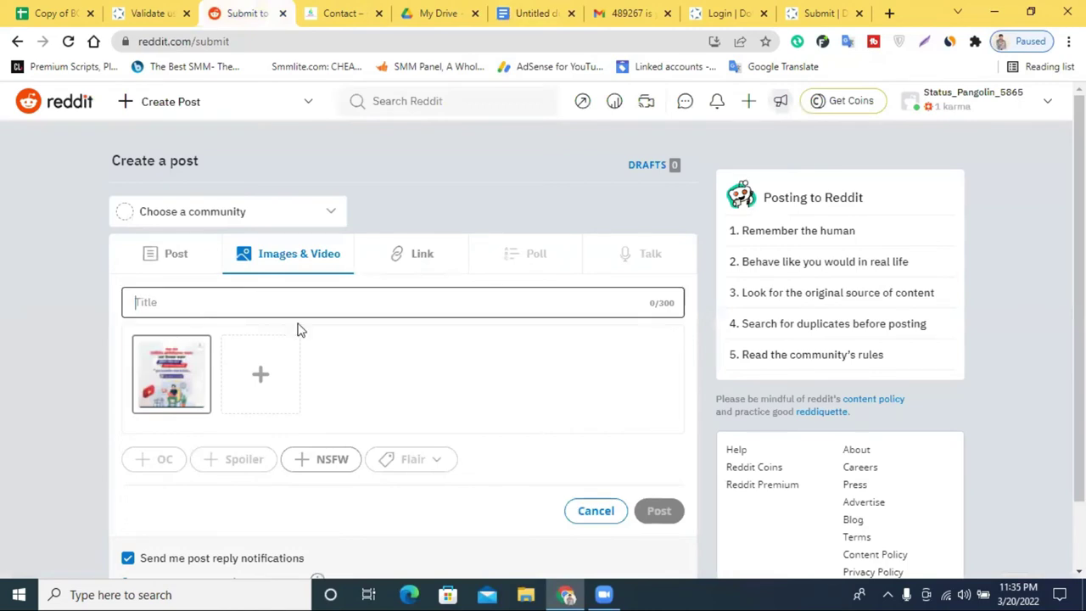
scroll(297, 327, "down", 1)
scroll(223, 323, "up", 1)
left_click(185, 269)
left_click(186, 393)
key("ctrl+v")
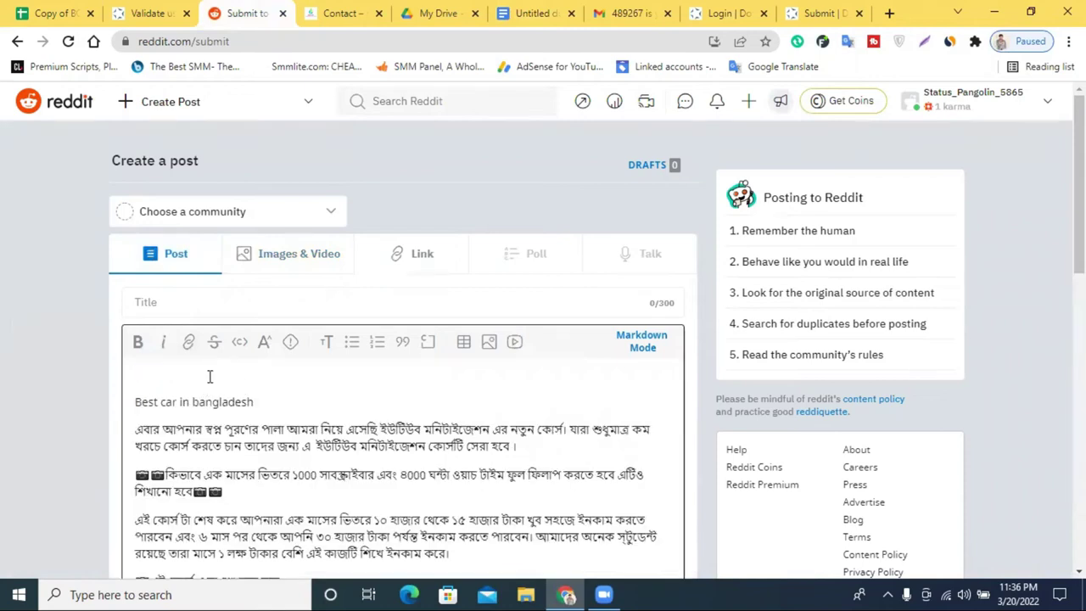
left_click(248, 263)
left_click(188, 255)
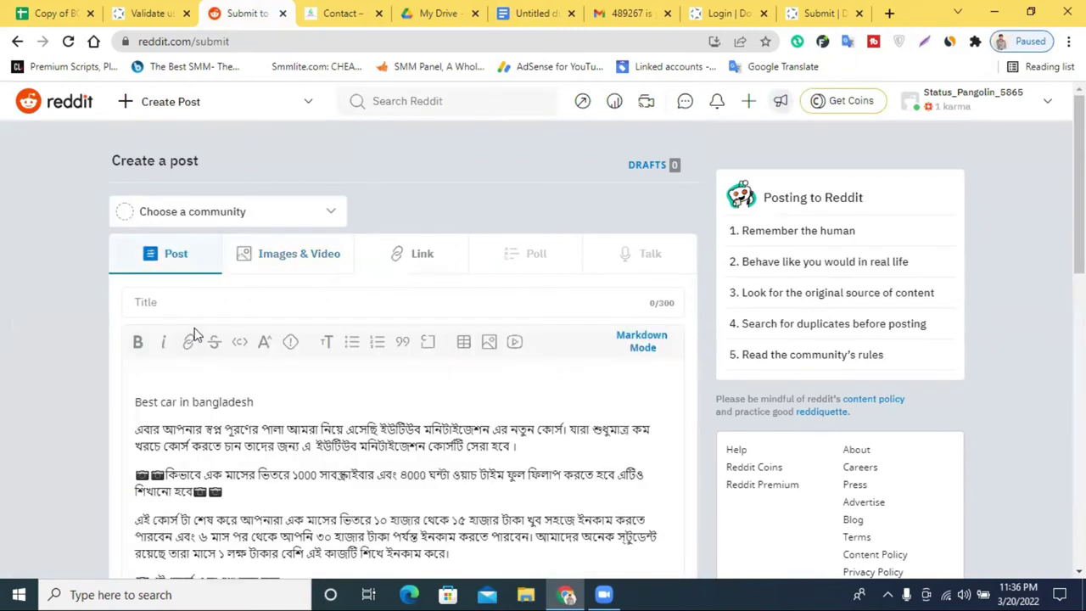
triple_click(204, 401)
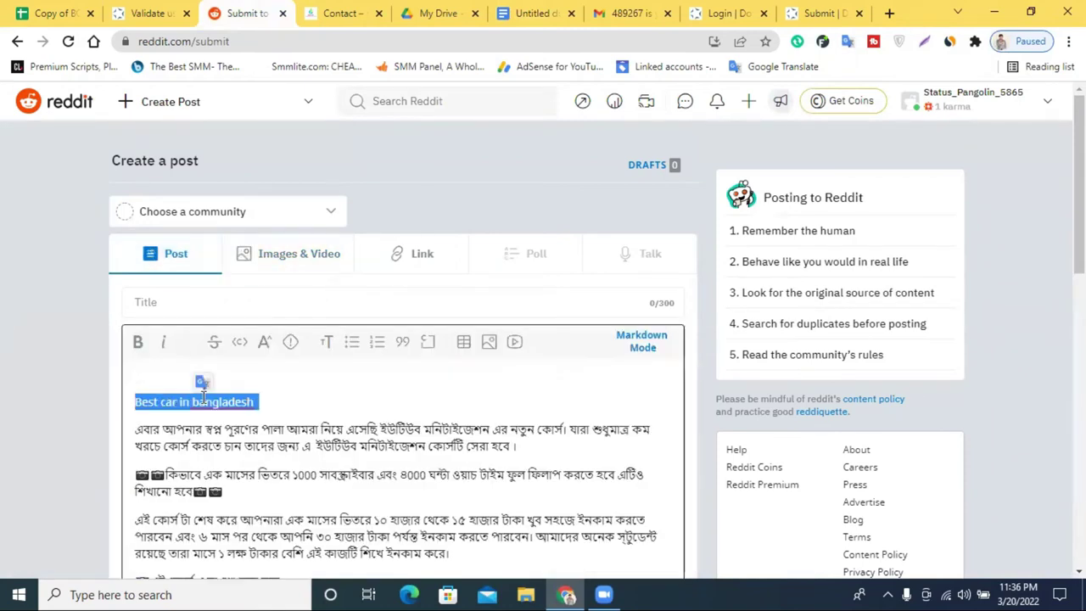
Copy the keyword phrase "best institute in bangladesh" from the Google Docs document
left_click(576, 8)
left_click(411, 10)
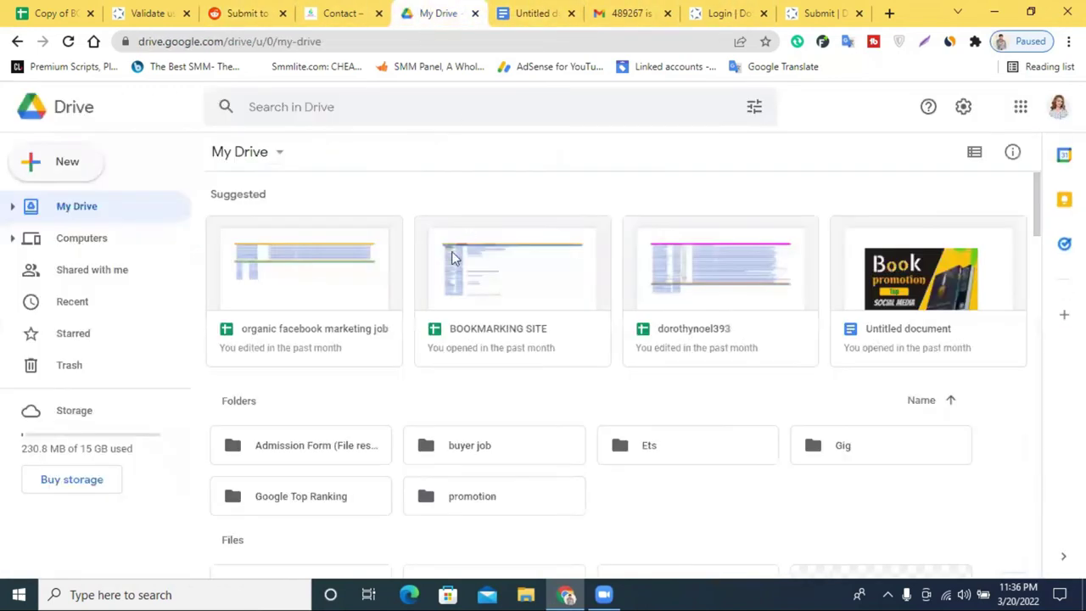
left_click(503, 8)
scroll(424, 339, "up", 5)
left_click(418, 287)
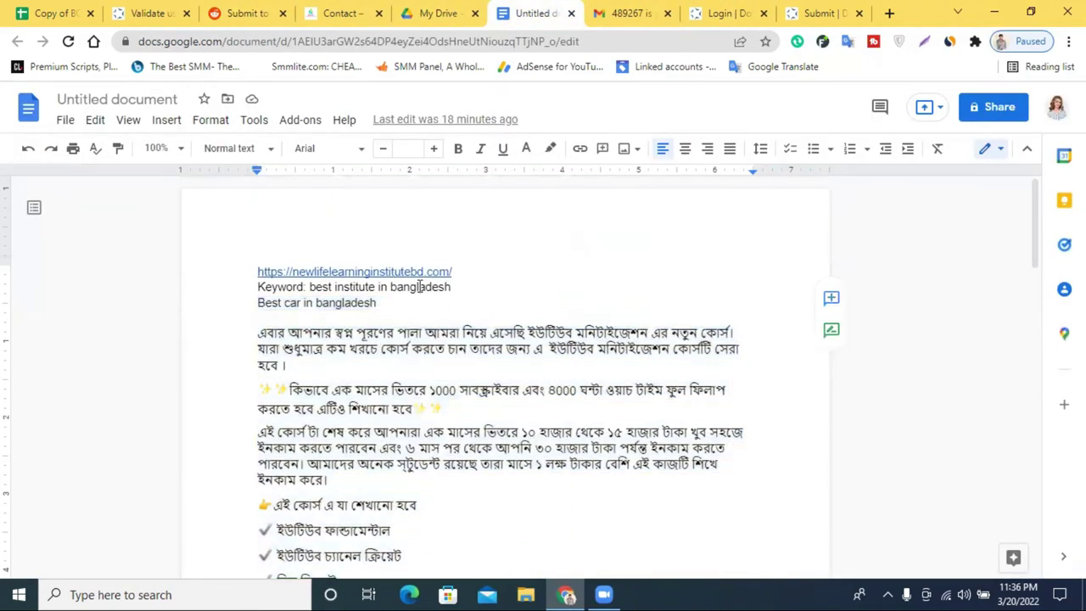
triple_click(419, 287)
left_click_drag(451, 287, 310, 287)
key("ctrl+c")
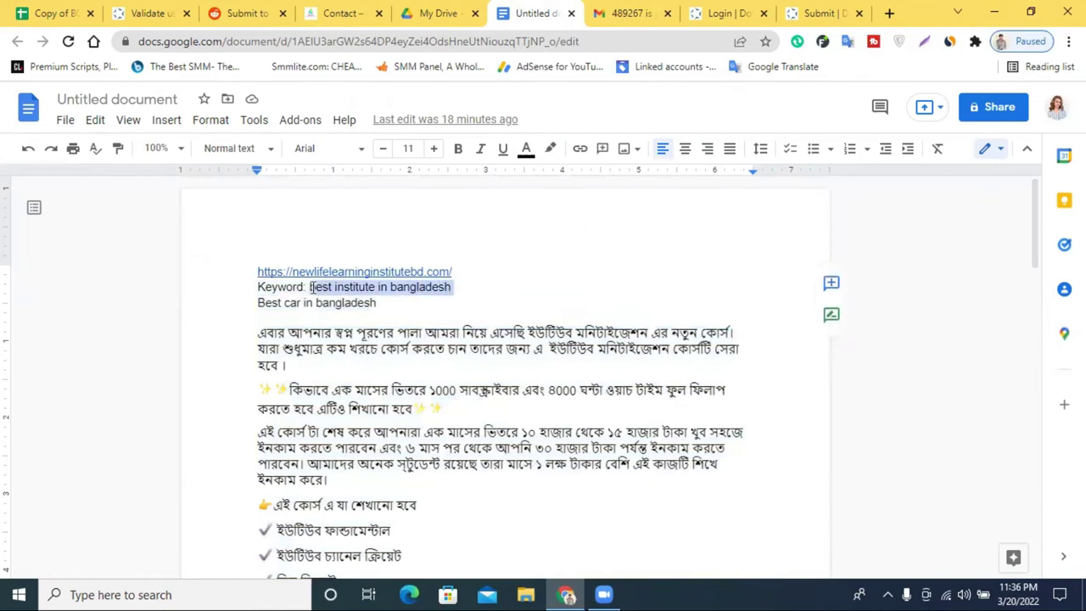
Set the Reddit post's title to "best institute in bangladesh"
left_click(314, 11)
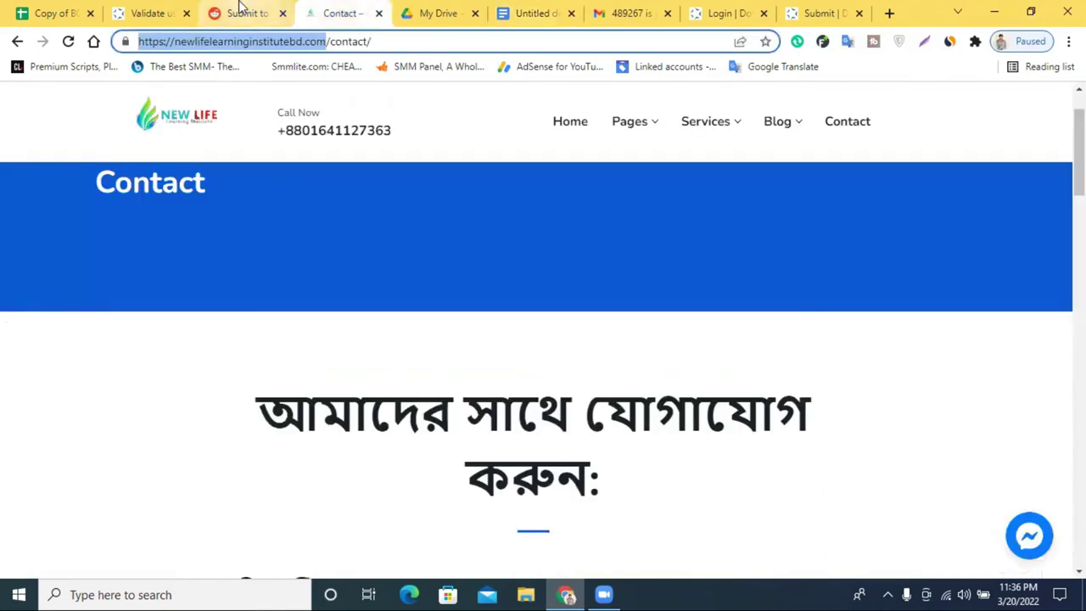
left_click(240, 12)
left_click(247, 295)
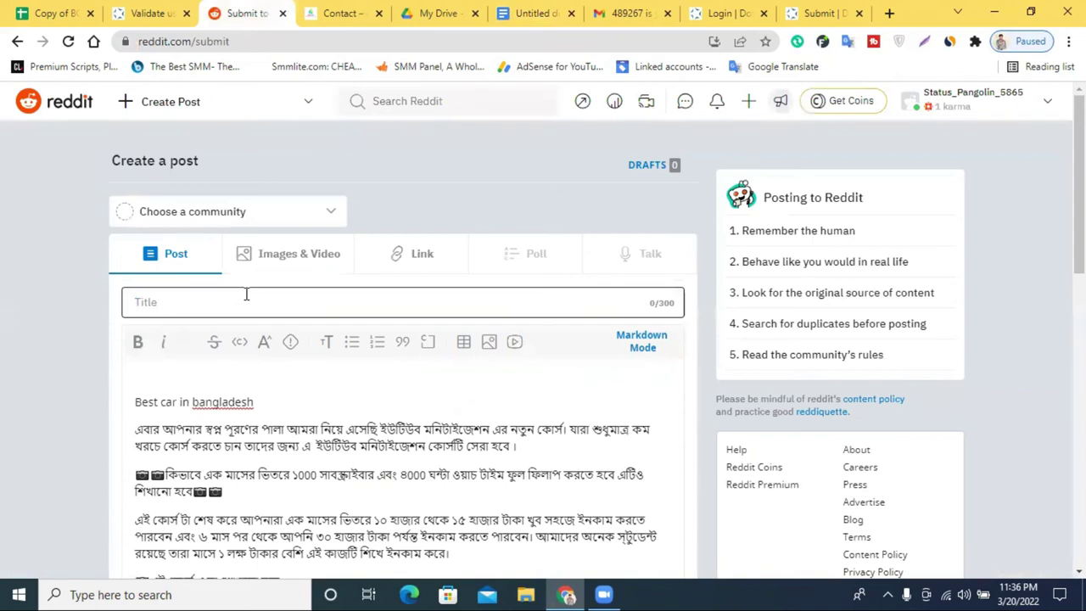
key("ctrl+v")
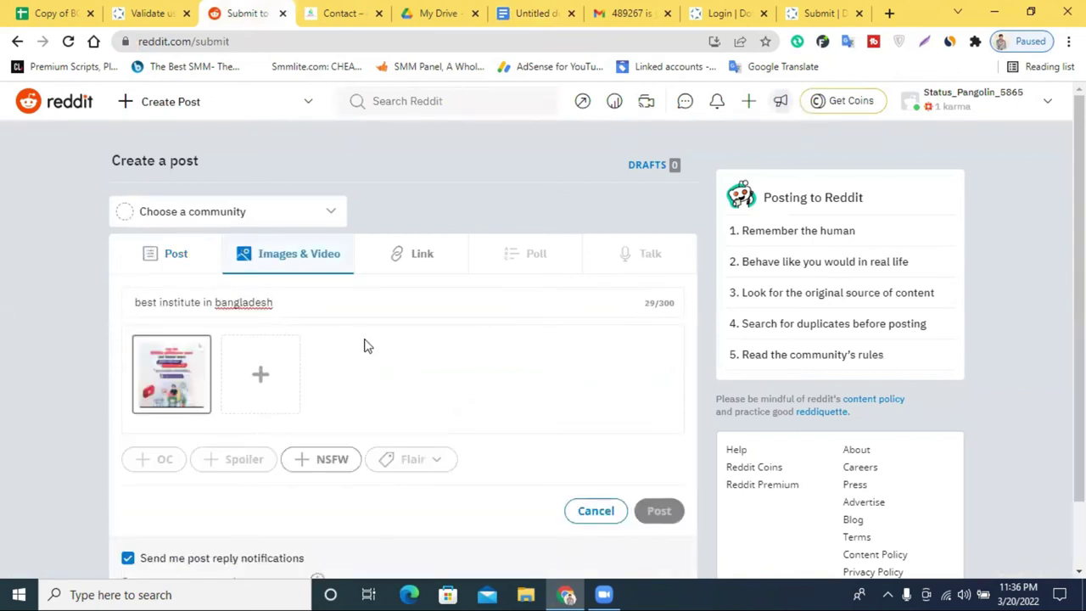
Insert a line reading "best institute in bangladesh" in the post body, directly above the list of course topics
left_click(150, 253)
scroll(384, 365, "down", 5)
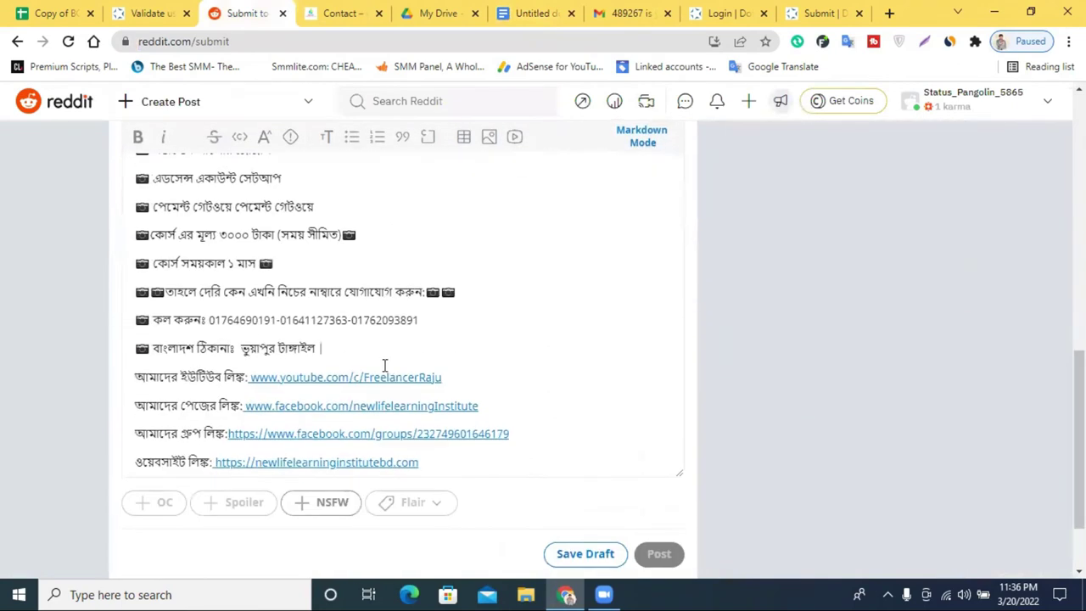
scroll(399, 340, "down", 2)
scroll(254, 356, "up", 8)
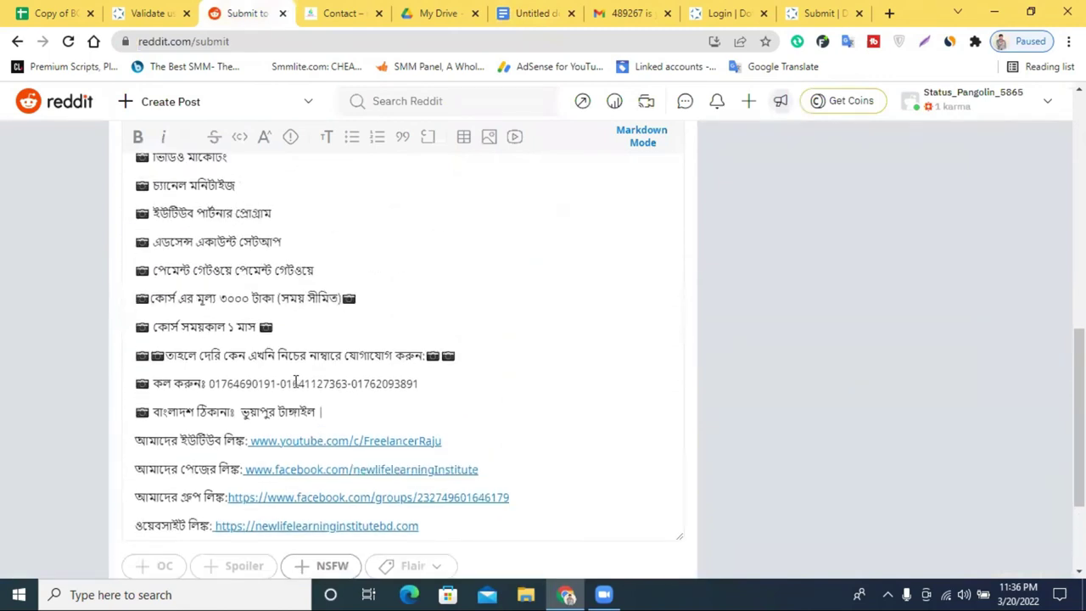
left_click(204, 223)
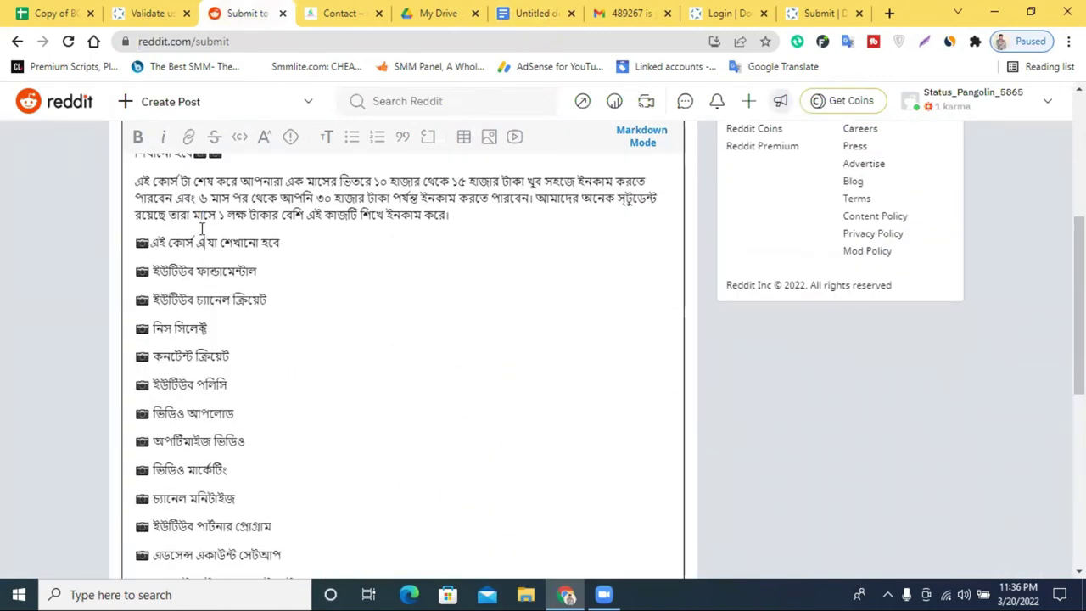
left_click(149, 242)
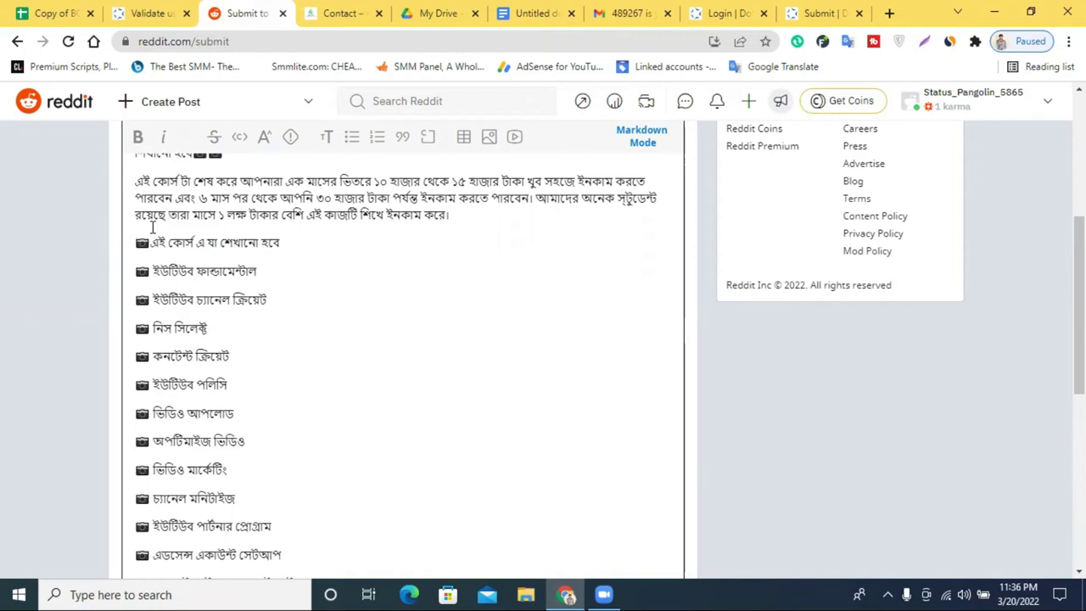
left_click(299, 242)
key("Return")
key("ctrl+v")
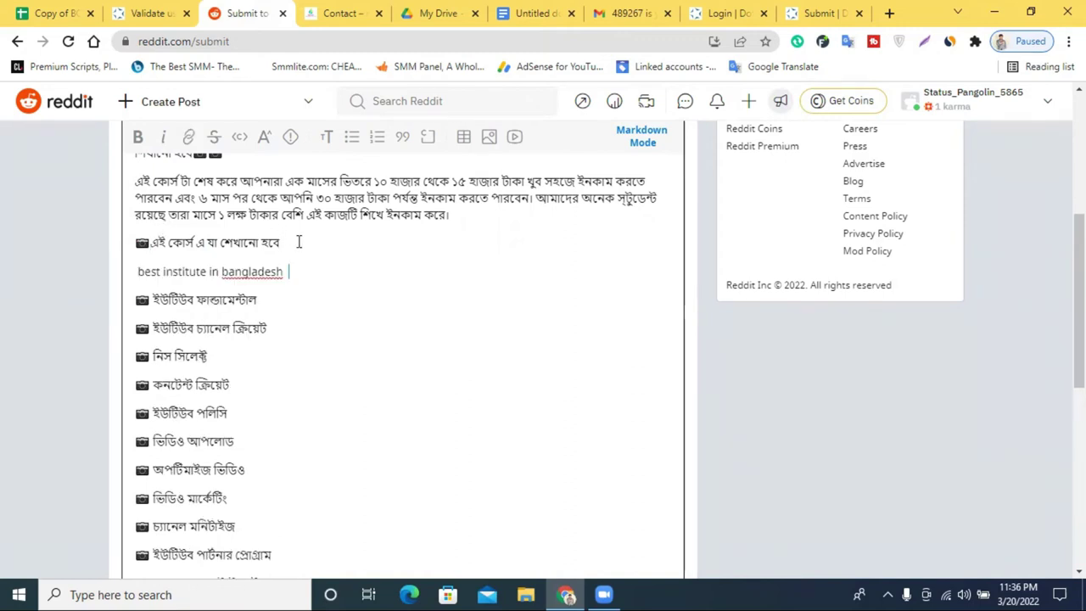
Copy the institute's website address from its contact page and try to add a link to the "best institute in bangladesh" line in the Reddit post
left_click(312, 12)
right_click(285, 44)
left_click(326, 126)
left_click(216, 17)
left_click_drag(294, 272, 99, 275)
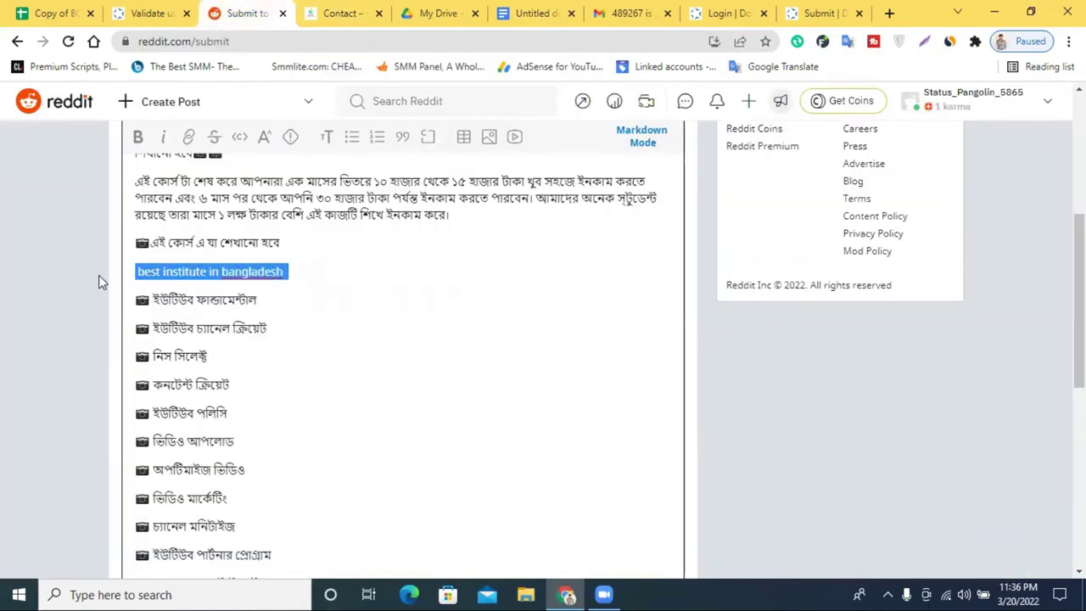
left_click(190, 140)
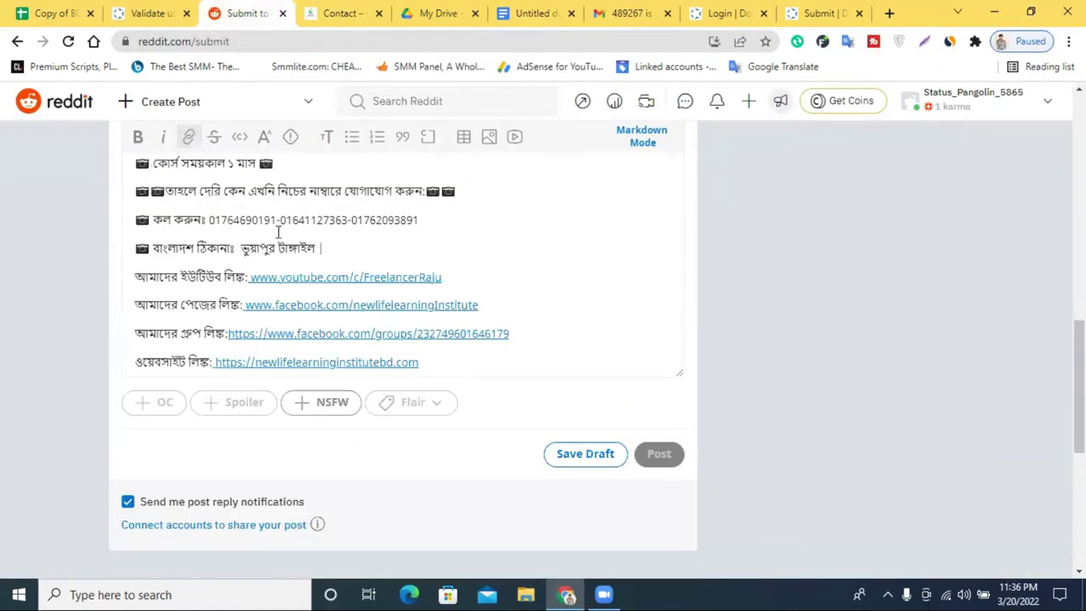
Try again to turn the "best institute in bangladesh" line in the post body into a hyperlink
scroll(490, 383, "up", 5)
scroll(331, 367, "up", 3)
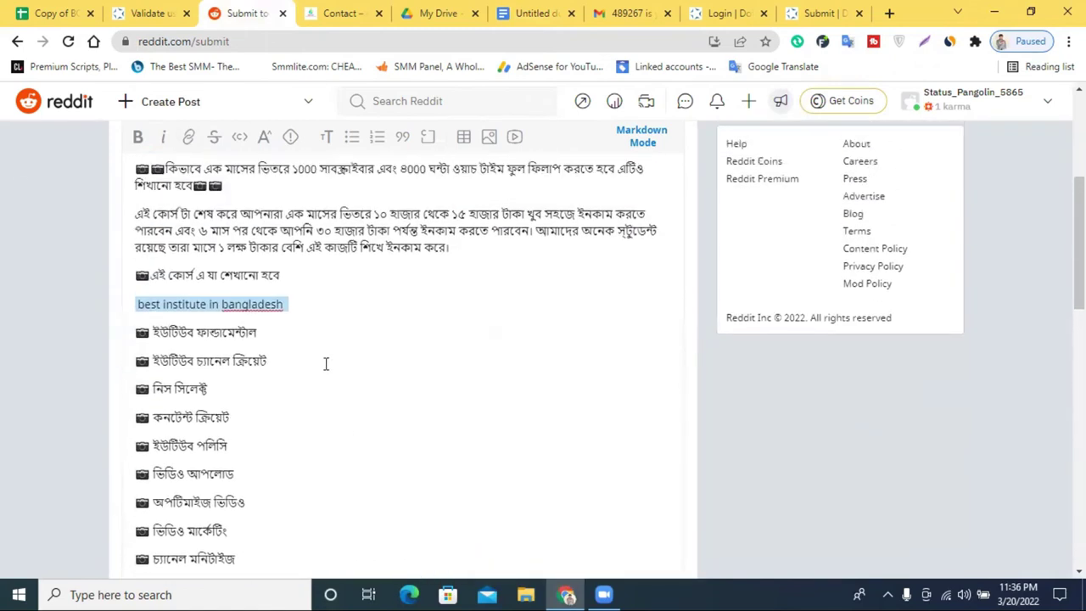
scroll(297, 309, "up", 10)
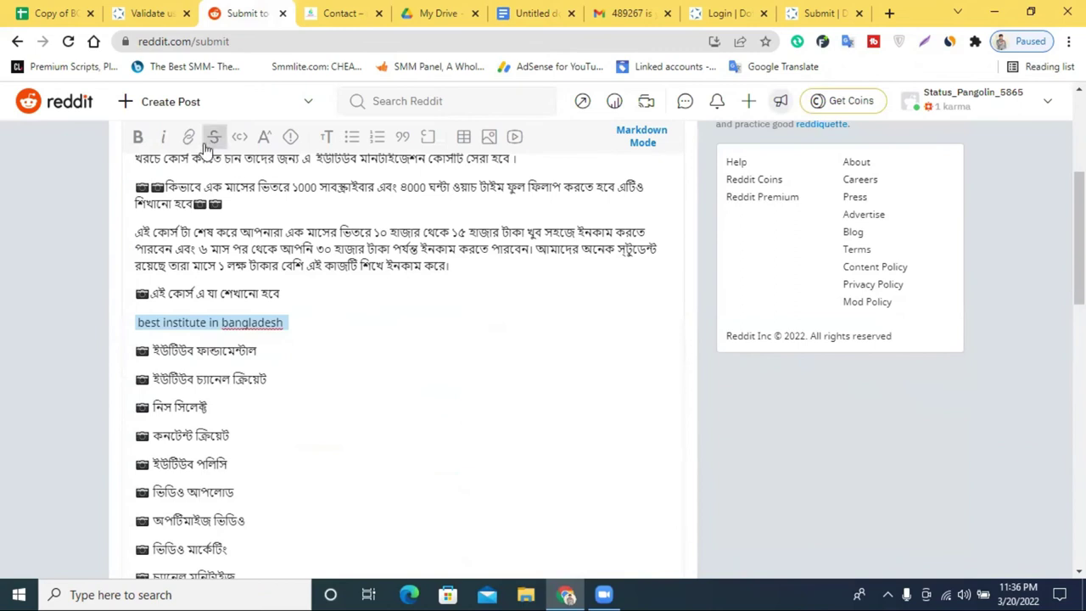
left_click(213, 137)
left_click(214, 137)
scroll(191, 140, "down", 7)
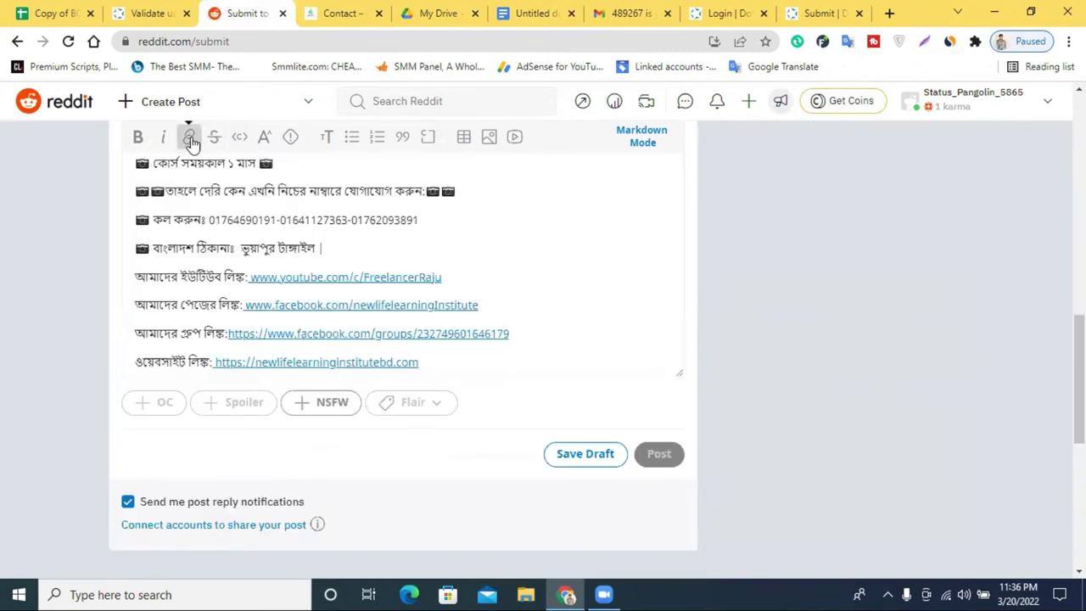
scroll(332, 275, "down", 1)
scroll(273, 224, "up", 5)
scroll(274, 224, "up", 6)
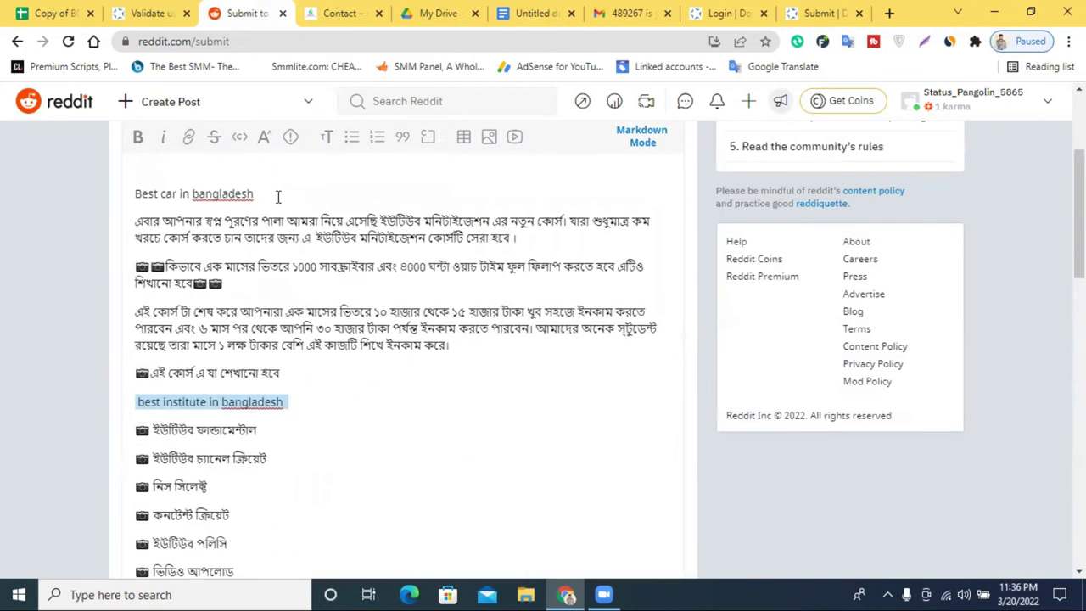
scroll(279, 206, "down", 2)
triple_click(222, 373)
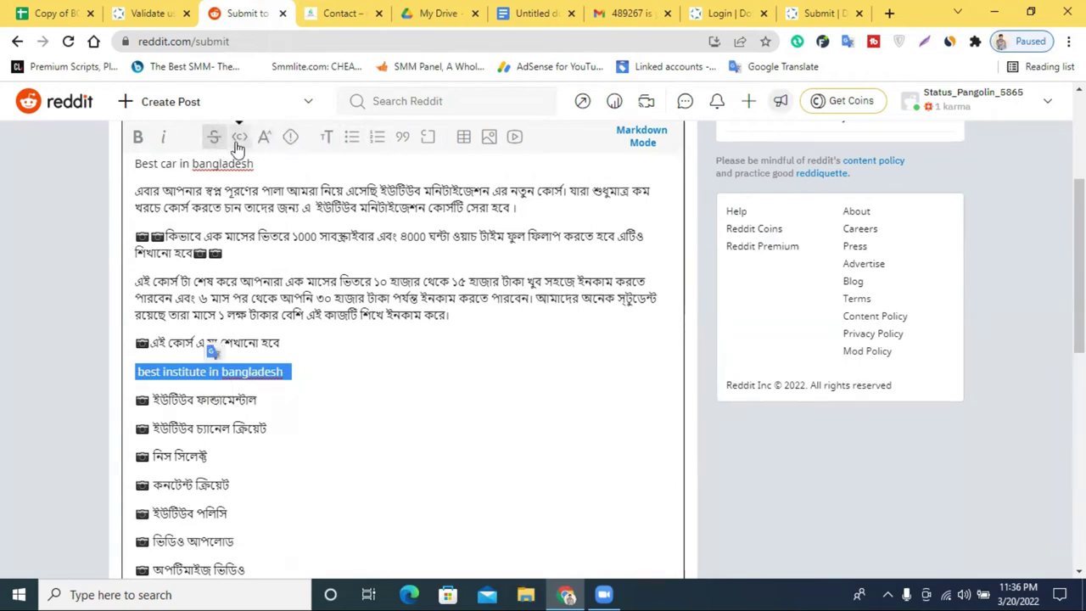
scroll(234, 254, "up", 3)
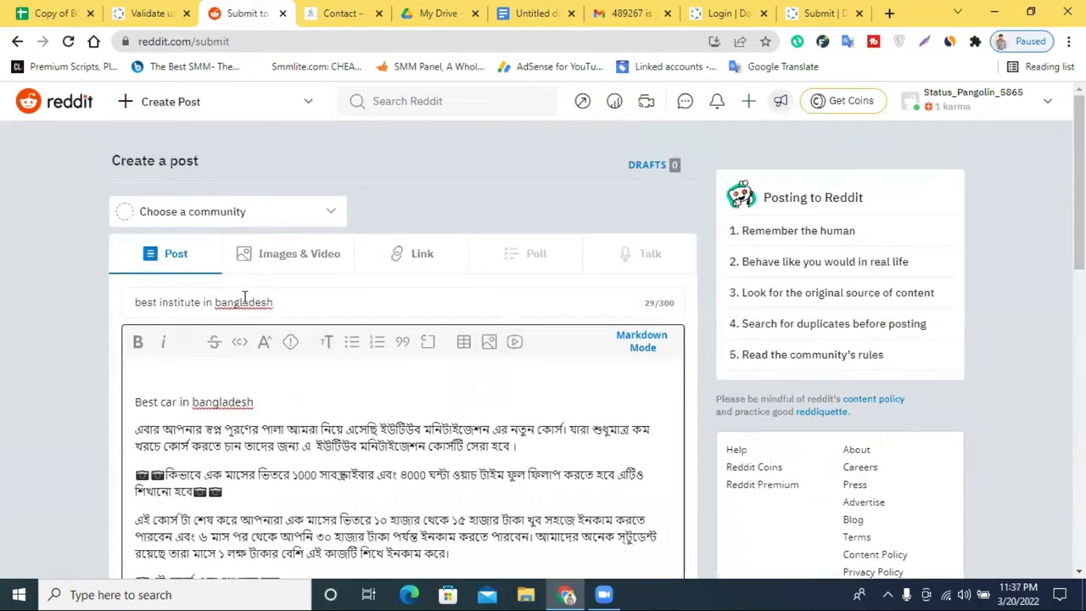
Delete the YouTube, Facebook page, group and website link lines from the end of the post body
scroll(351, 294, "down", 10)
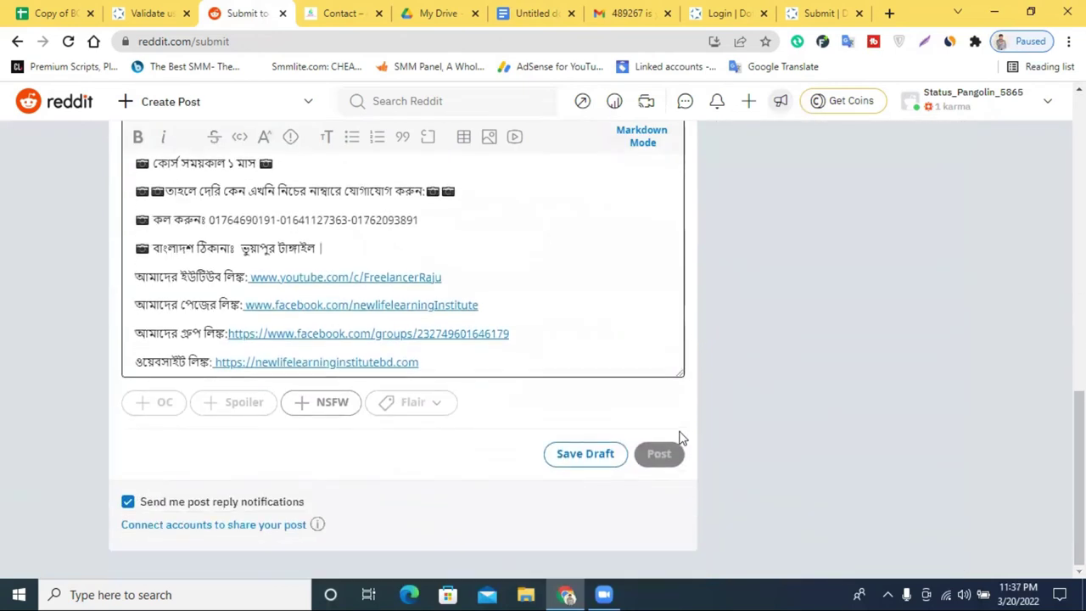
left_click(474, 355)
left_click_drag(418, 363, 143, 271)
key("BackSpace")
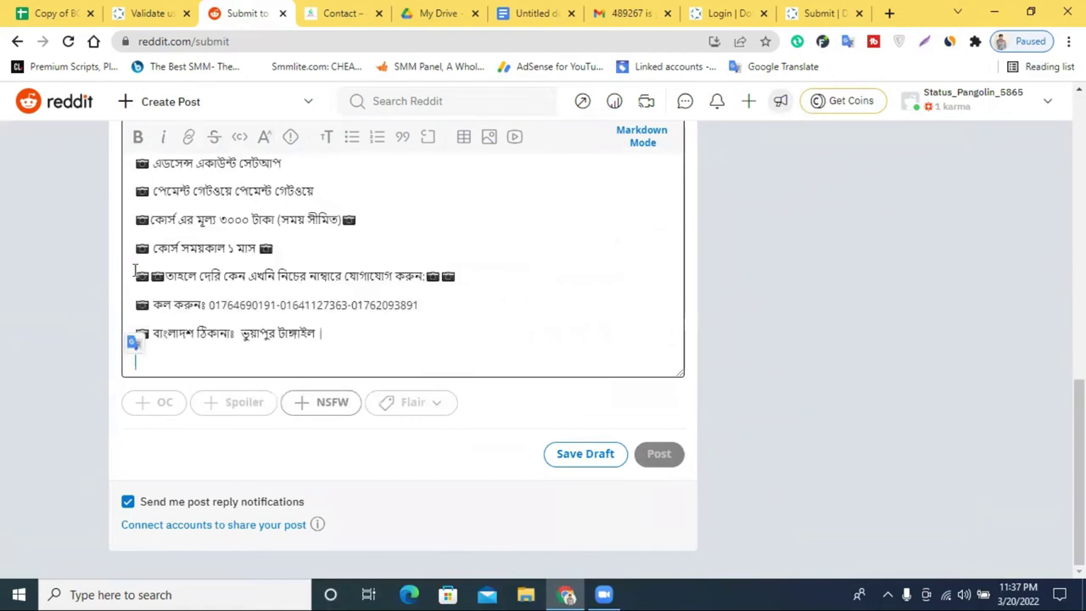
Choose your own user profile as the community for the post
scroll(536, 395, "up", 15)
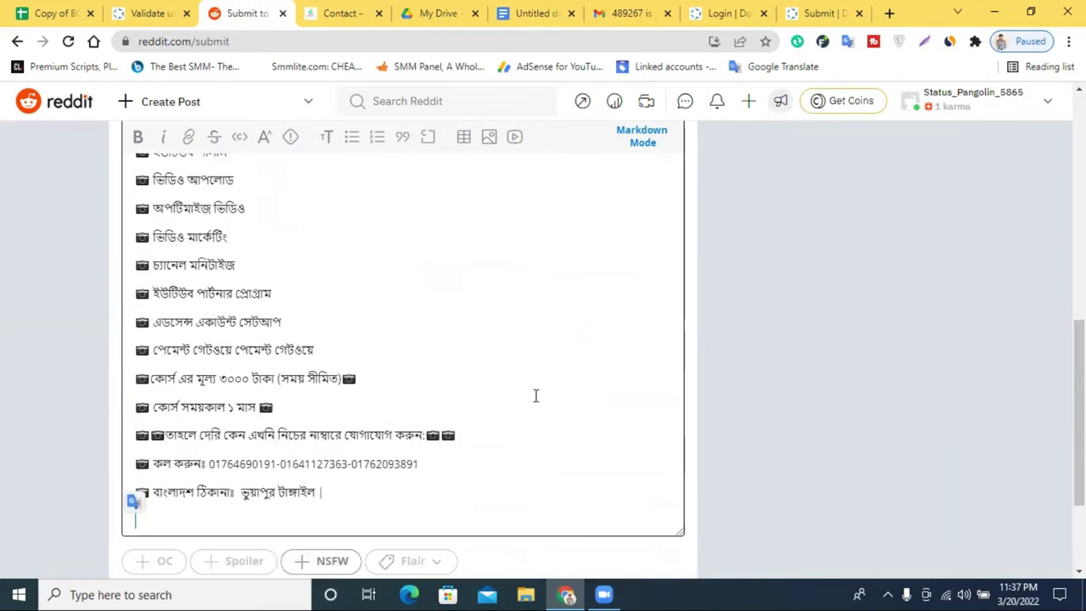
left_click(280, 225)
left_click(331, 213)
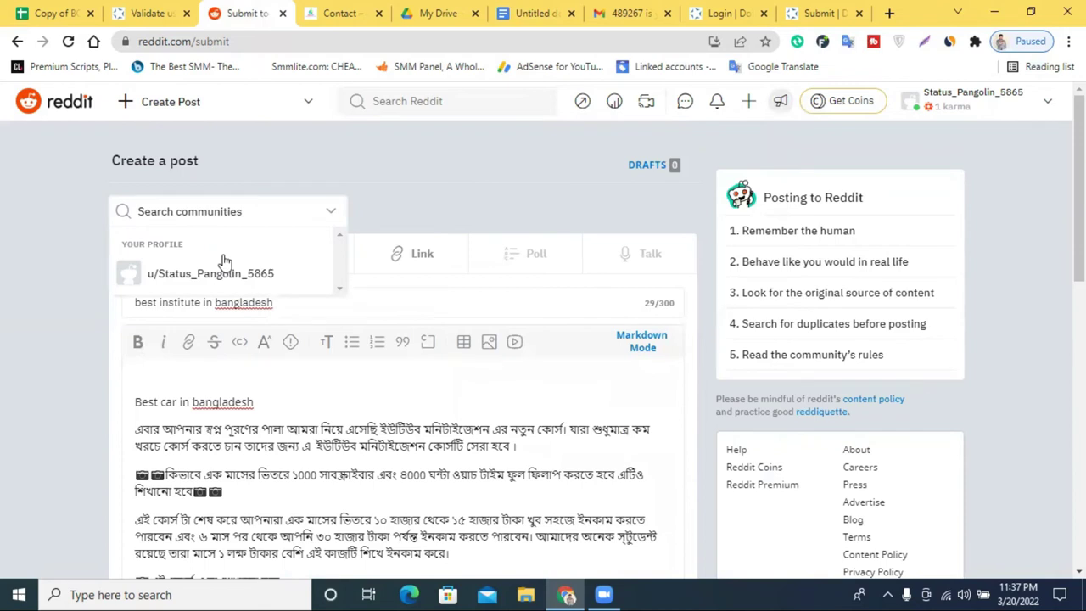
left_click(224, 280)
Delete the closing lines of the post body, from the payment gateway item through the address
scroll(441, 264, "down", 10)
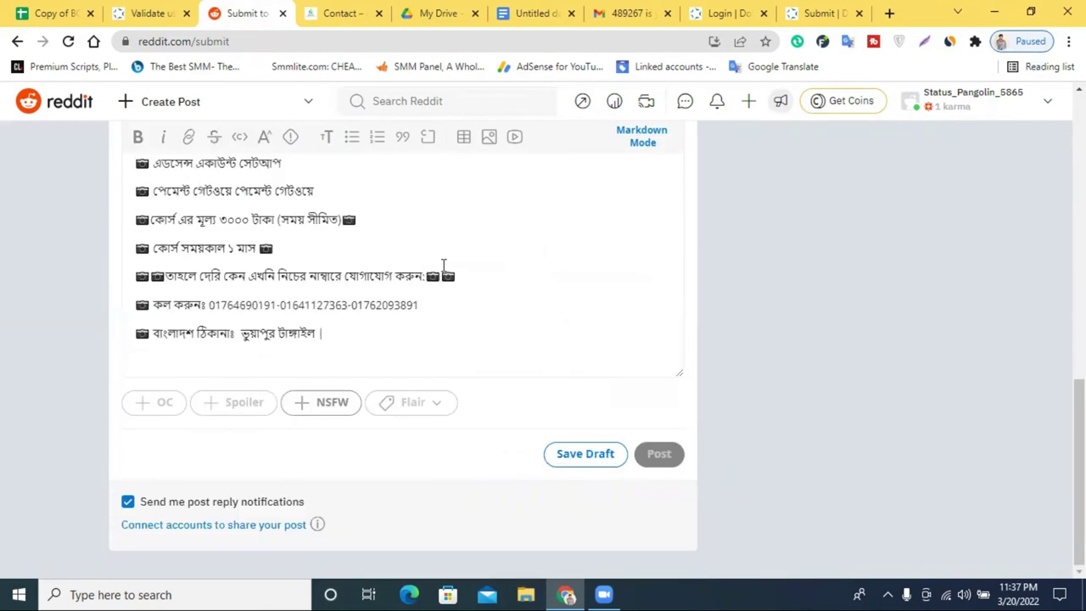
scroll(480, 325, "up", 8)
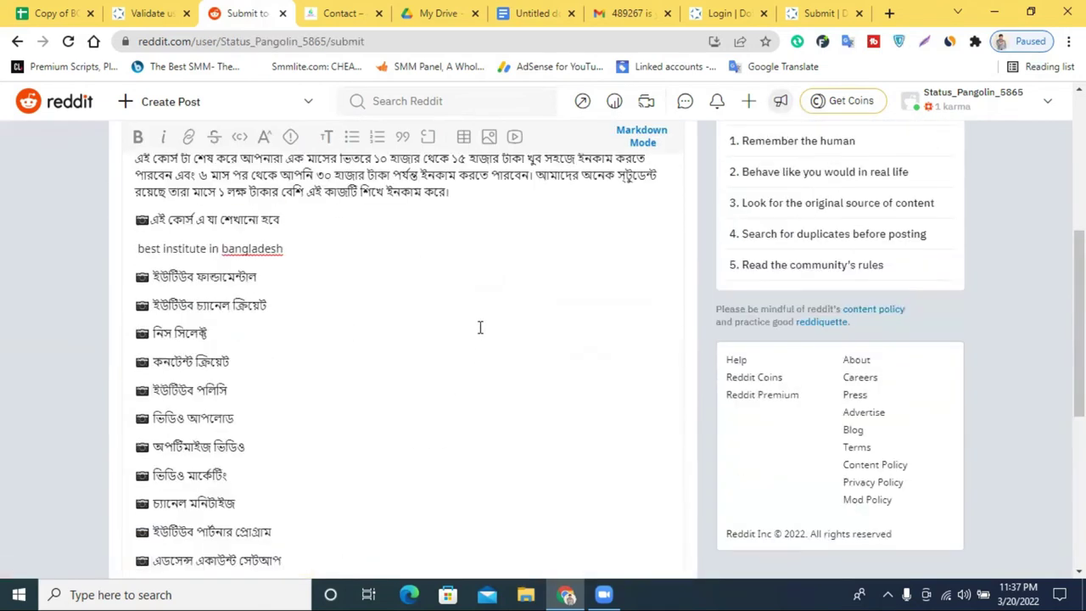
scroll(480, 325, "up", 3)
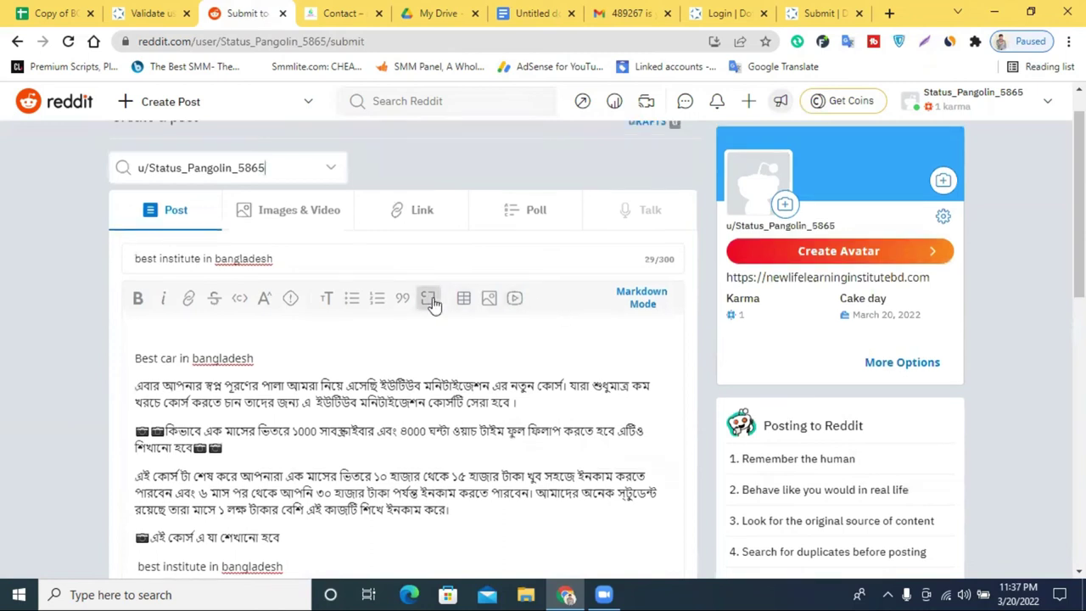
scroll(394, 367, "down", 10)
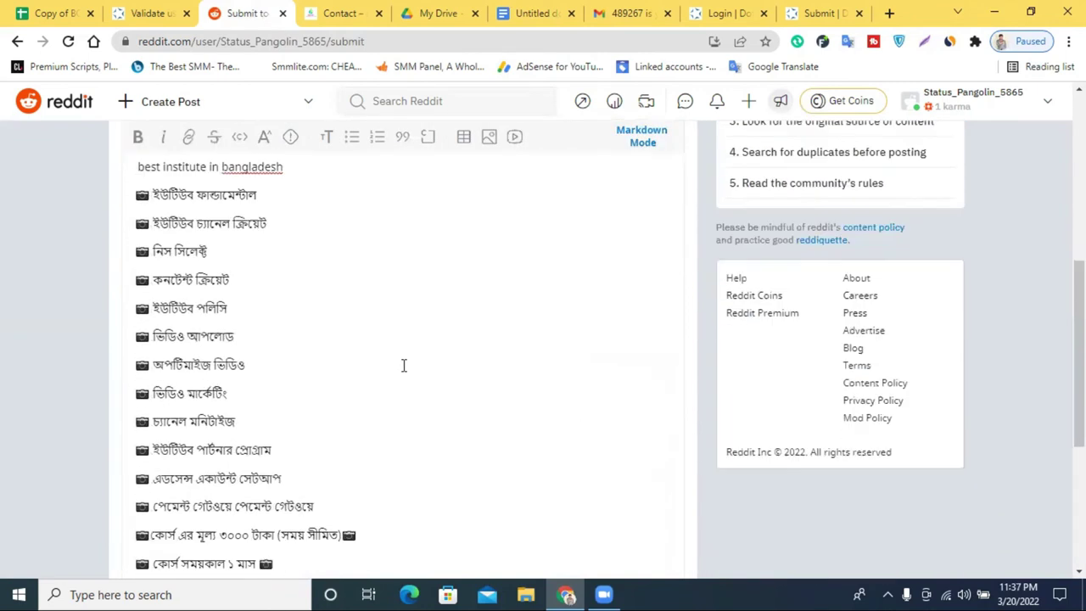
left_click_drag(322, 335, 133, 189)
key("BackSpace")
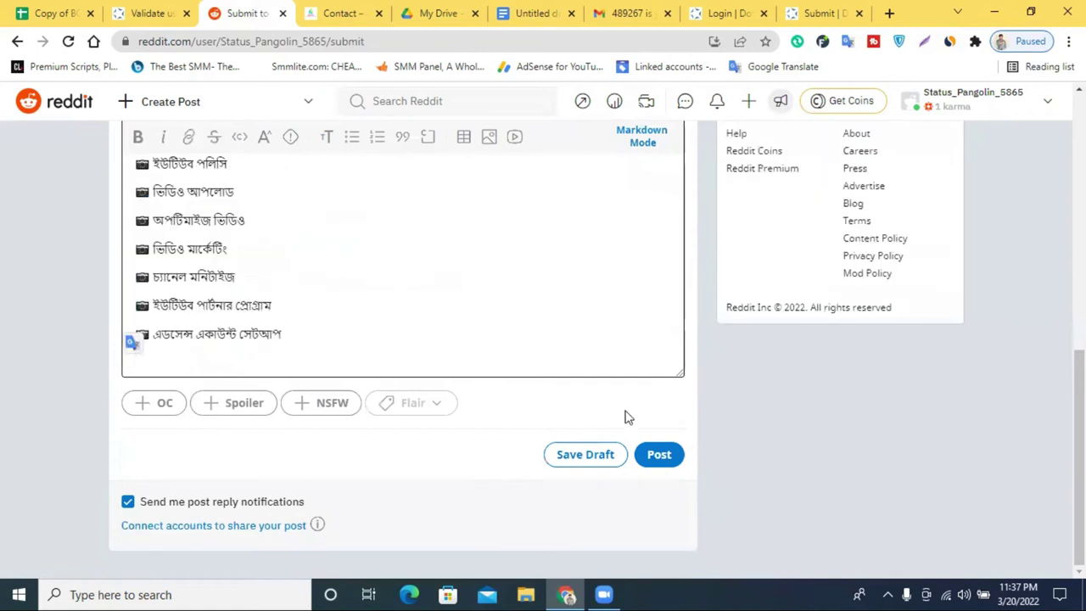
Check the remaining post content and publish the post to the profile
scroll(538, 364, "up", 10)
scroll(529, 364, "down", 10)
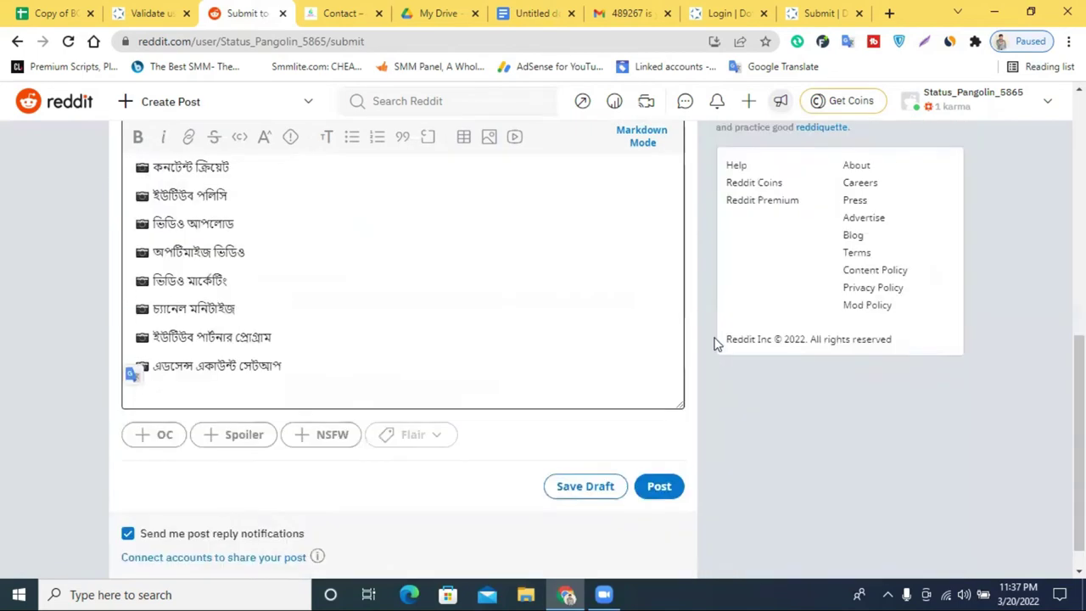
left_click(679, 443)
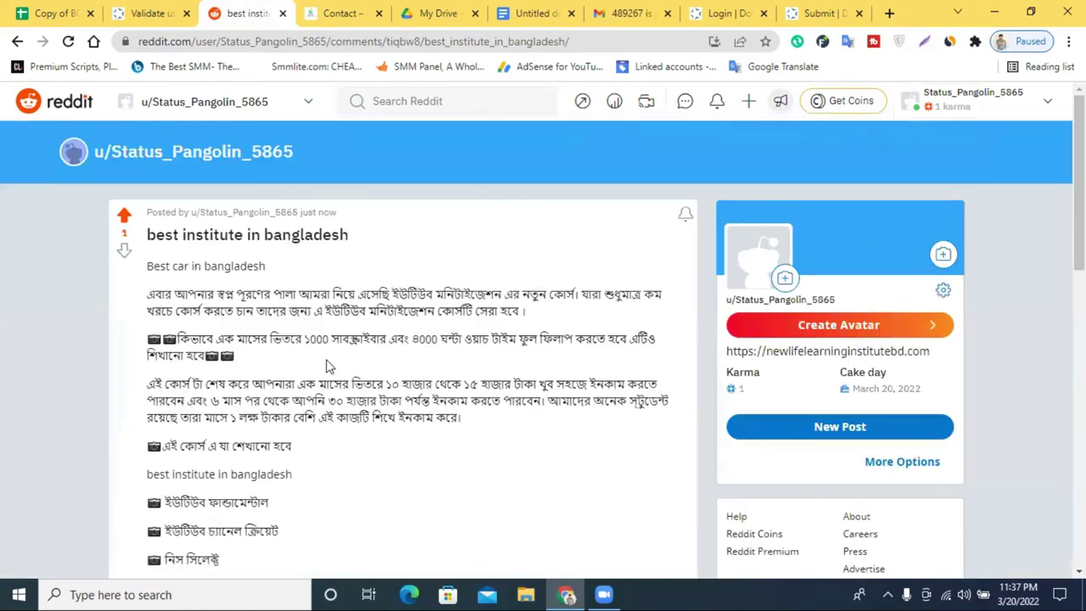
Review the published post and the website address shown on the profile card
scroll(412, 364, "down", 5)
scroll(419, 347, "up", 5)
left_click_drag(728, 350, 933, 355)
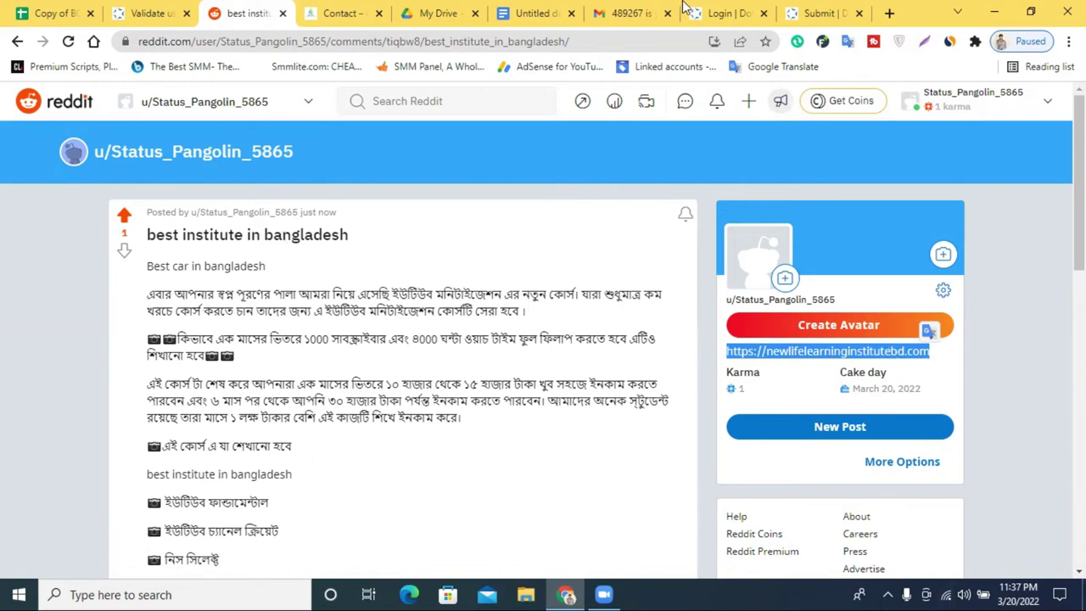
Copy the keyword from the Google Docs document and set the bookmarking site's story title to "best institute in bangladesh"
left_click(820, 12)
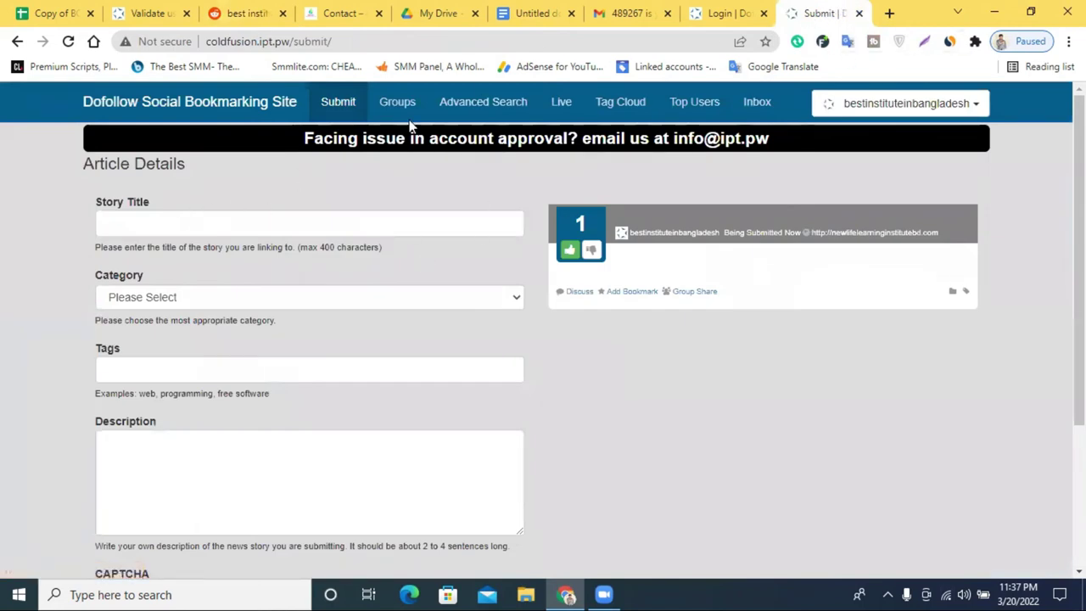
left_click(241, 226)
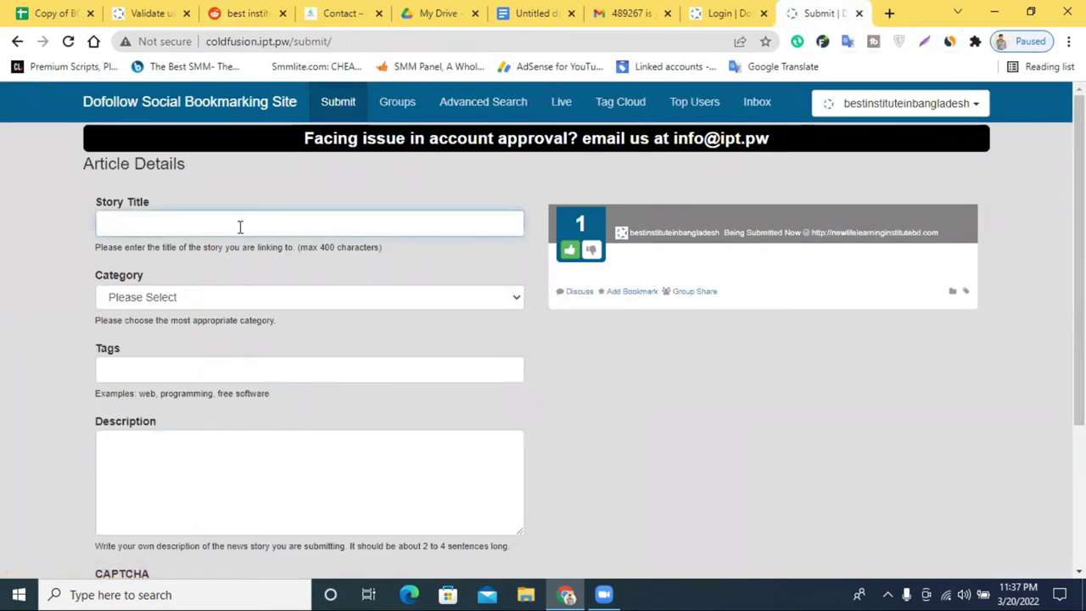
left_click(537, 13)
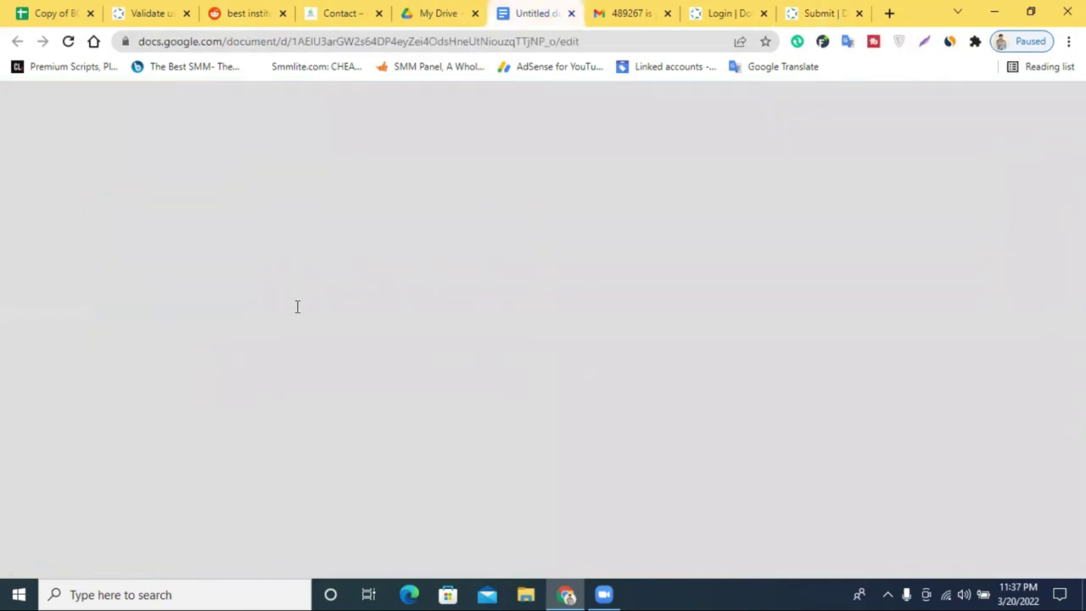
right_click(356, 287)
left_click(434, 187)
left_click(717, 13)
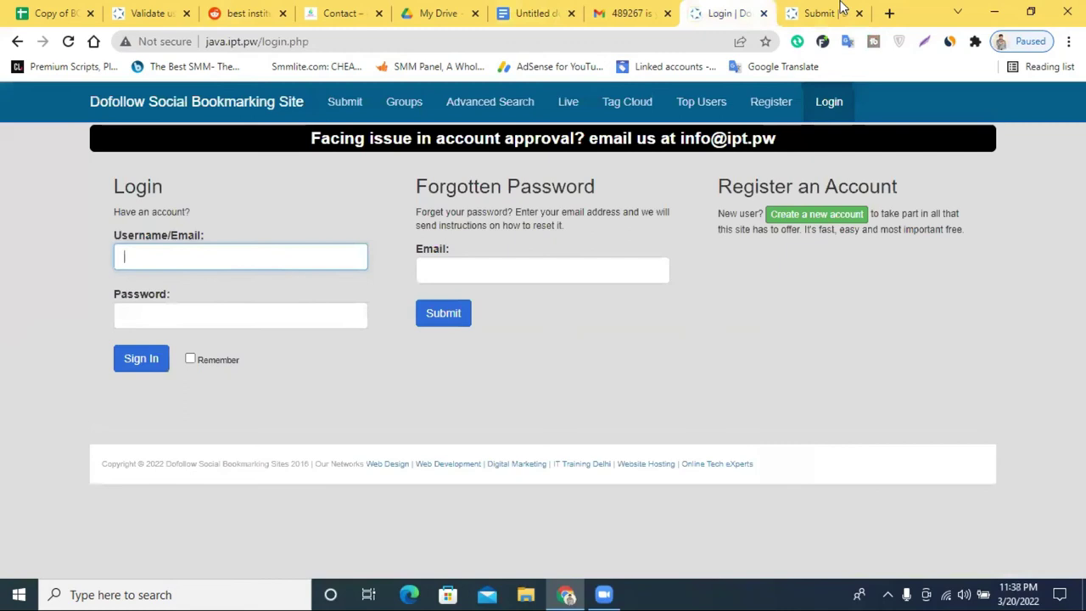
left_click(818, 13)
key("ctrl+v")
Set the story's category to News and its tags to "best institute in bangladesh", staying on the article details form
left_click(217, 302)
left_click(197, 347)
left_click(155, 372)
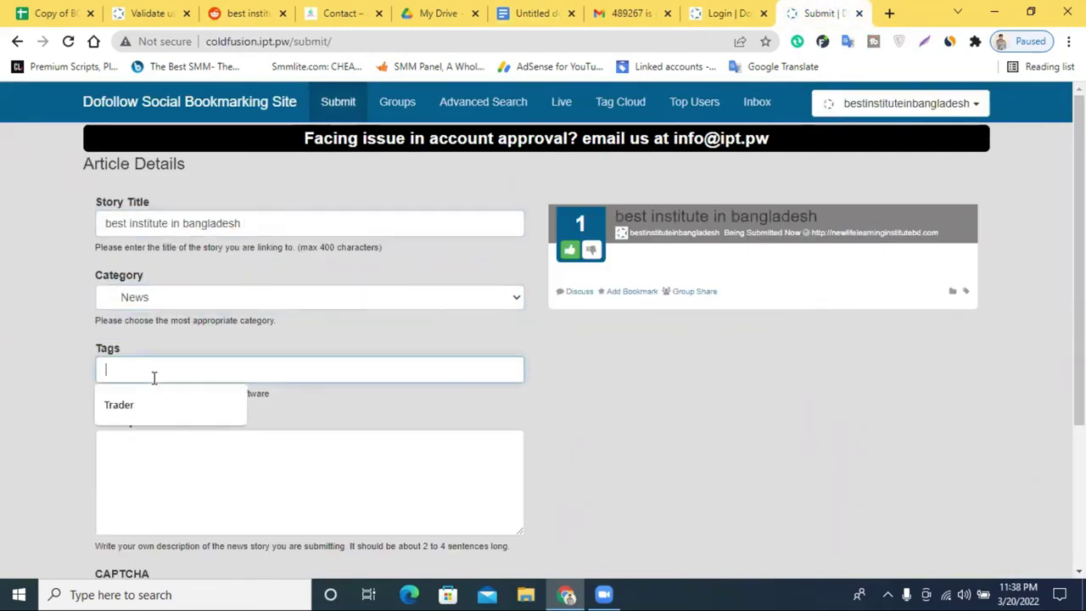
right_click(154, 377)
left_click(217, 247)
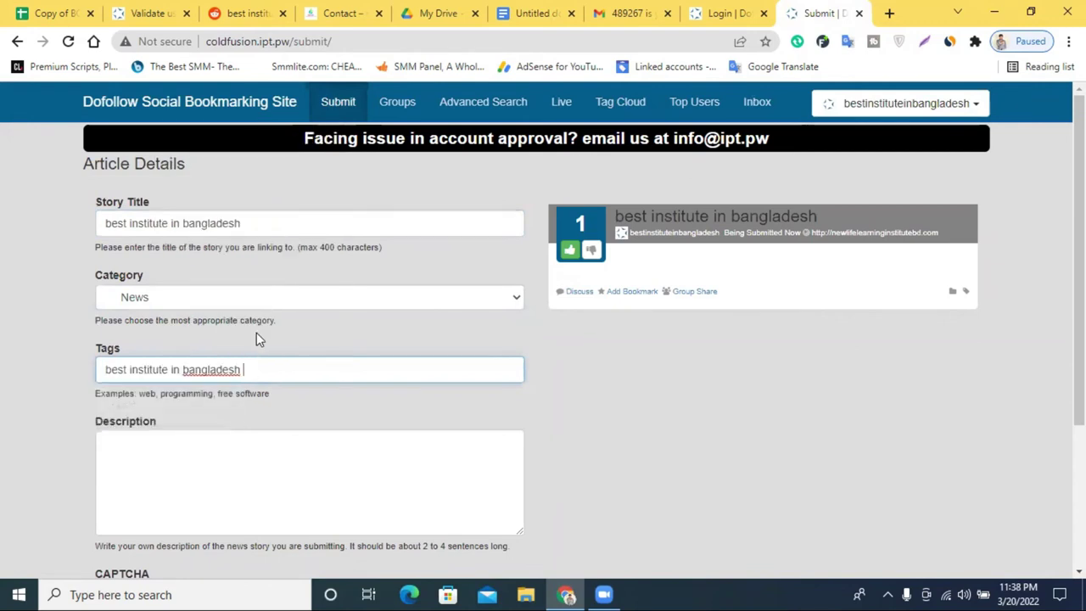
key("Return")
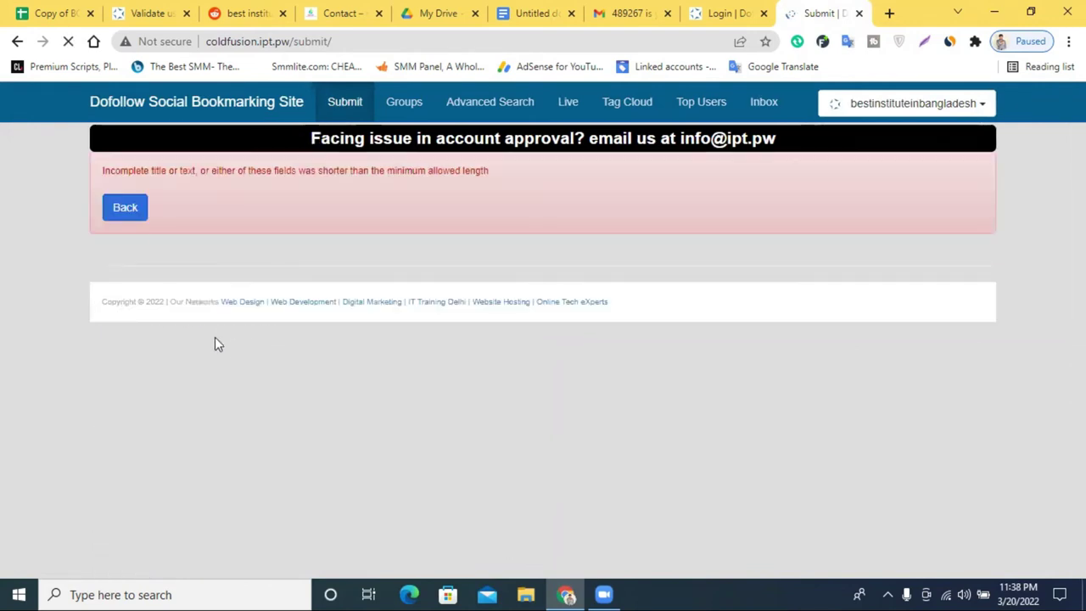
left_click(125, 208)
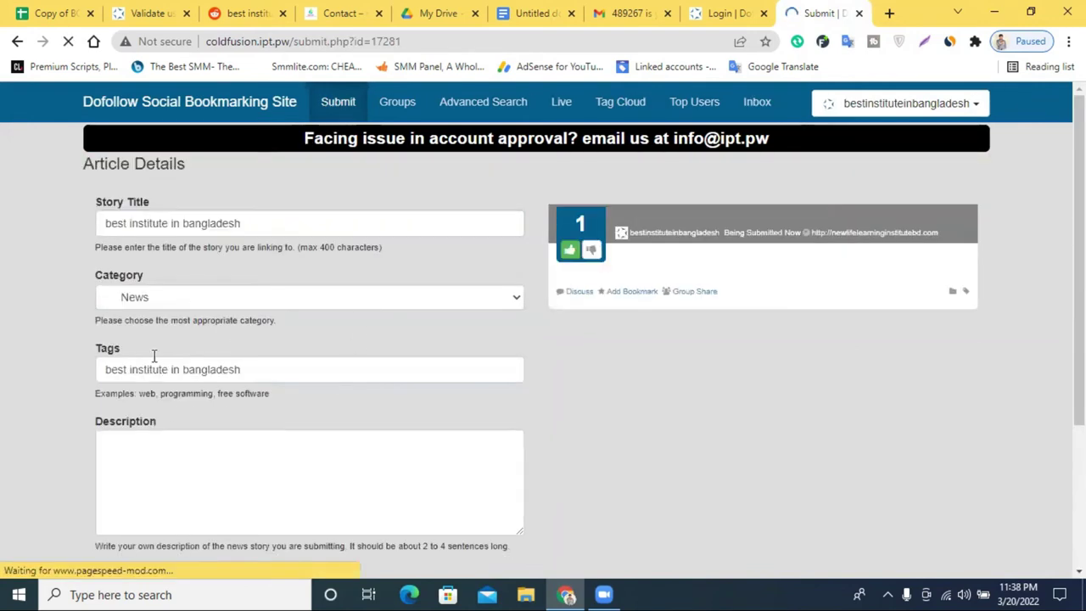
Copy the full course description with its contact links from the Google Docs document into the story's Description
scroll(161, 339, "down", 2)
left_click(170, 302)
left_click(344, 12)
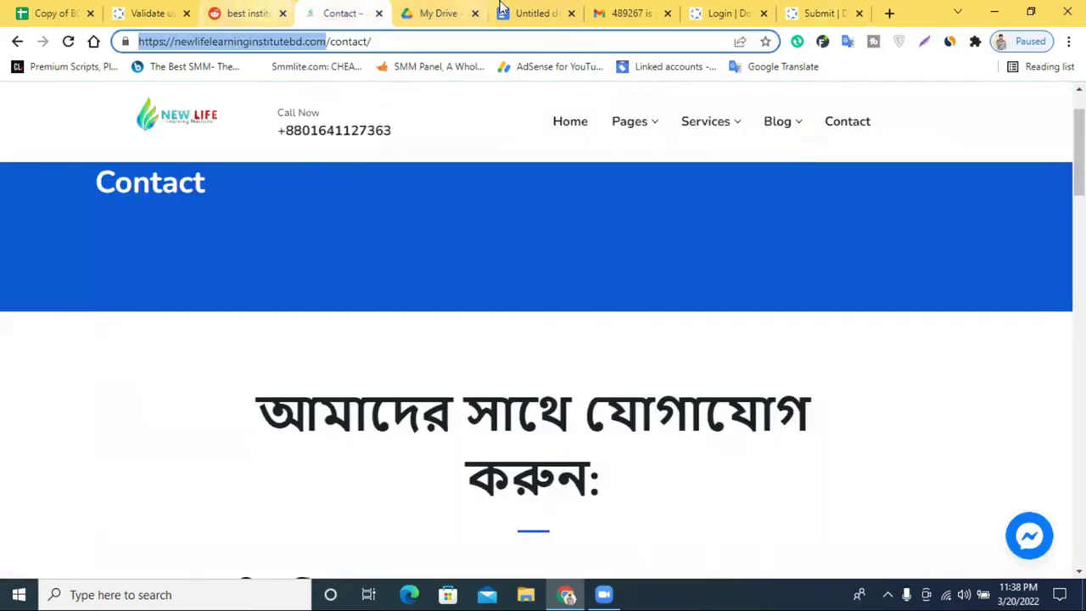
left_click(534, 13)
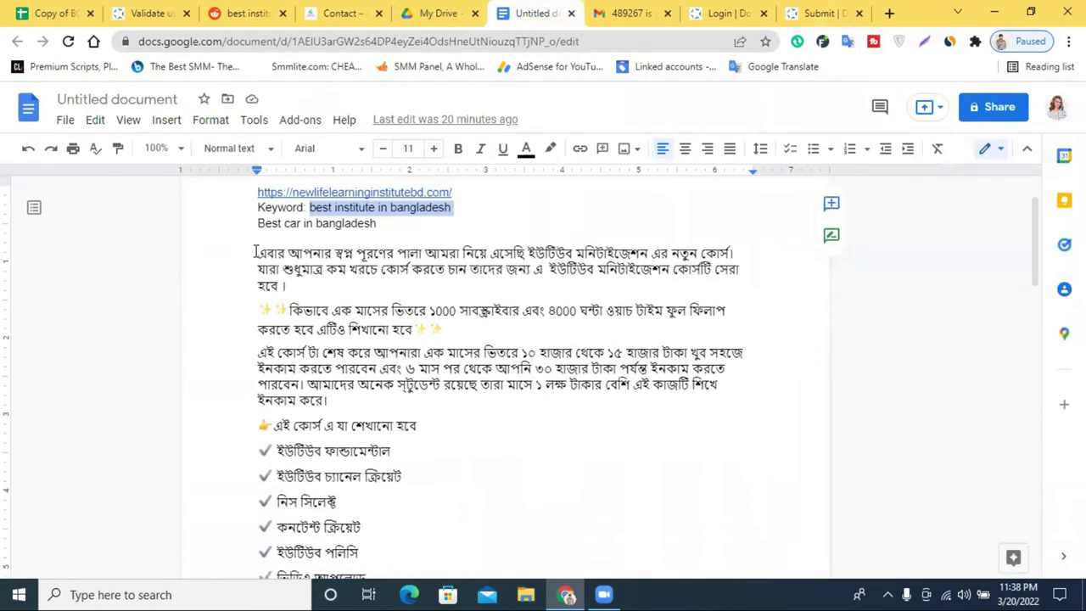
left_click_drag(260, 253, 566, 399)
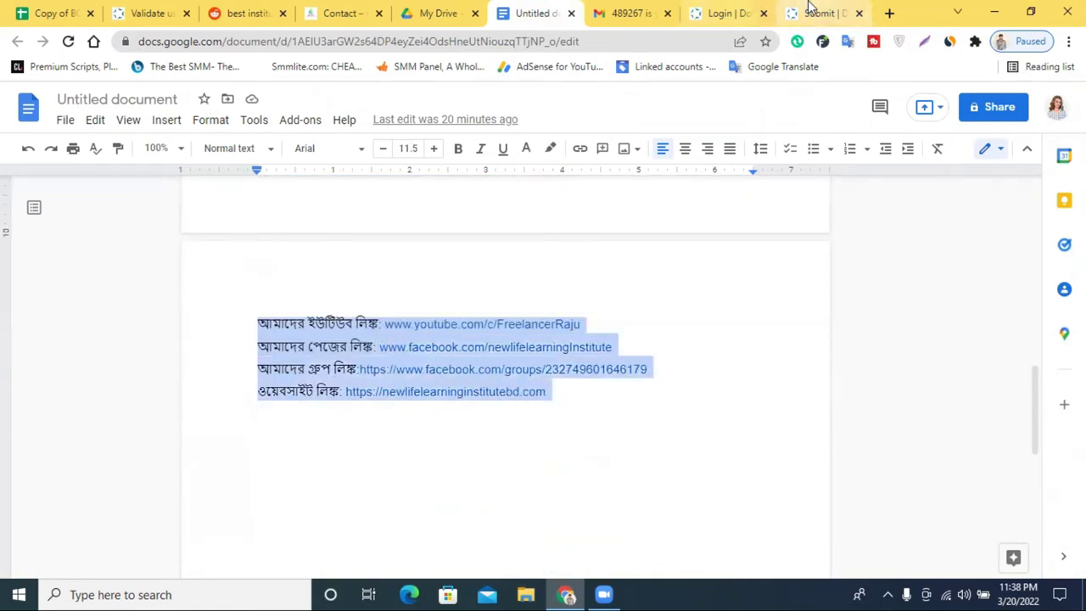
left_click(820, 12)
key("ctrl+v")
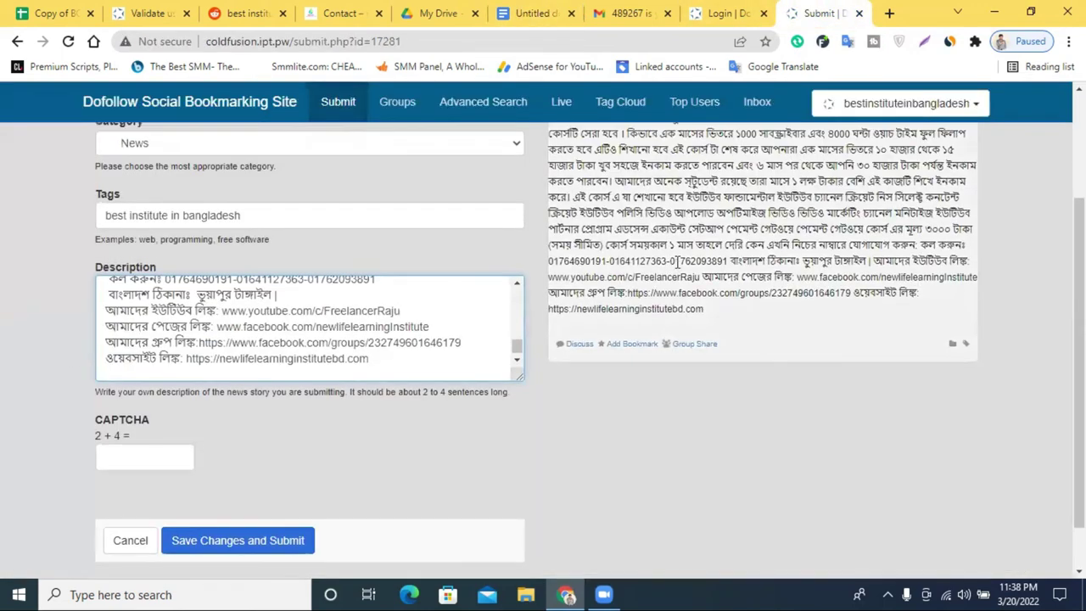
Answer the CAPTCHA sum with 6 and submit the story to the bookmarking site
scroll(700, 287, "up", 2)
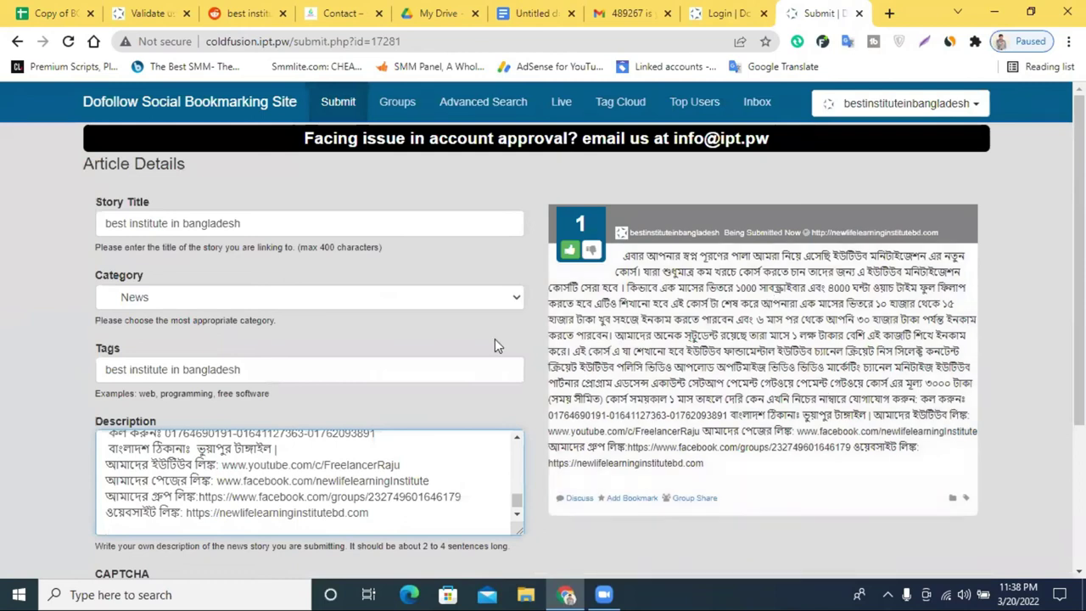
scroll(495, 338, "down", 2)
left_click(110, 451)
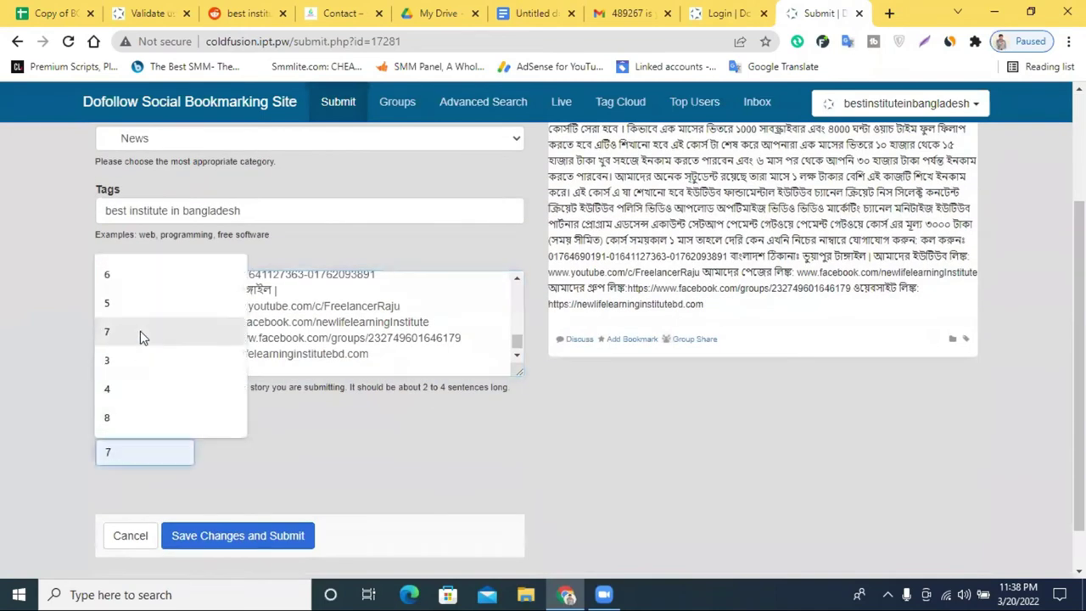
left_click(127, 277)
left_click(220, 535)
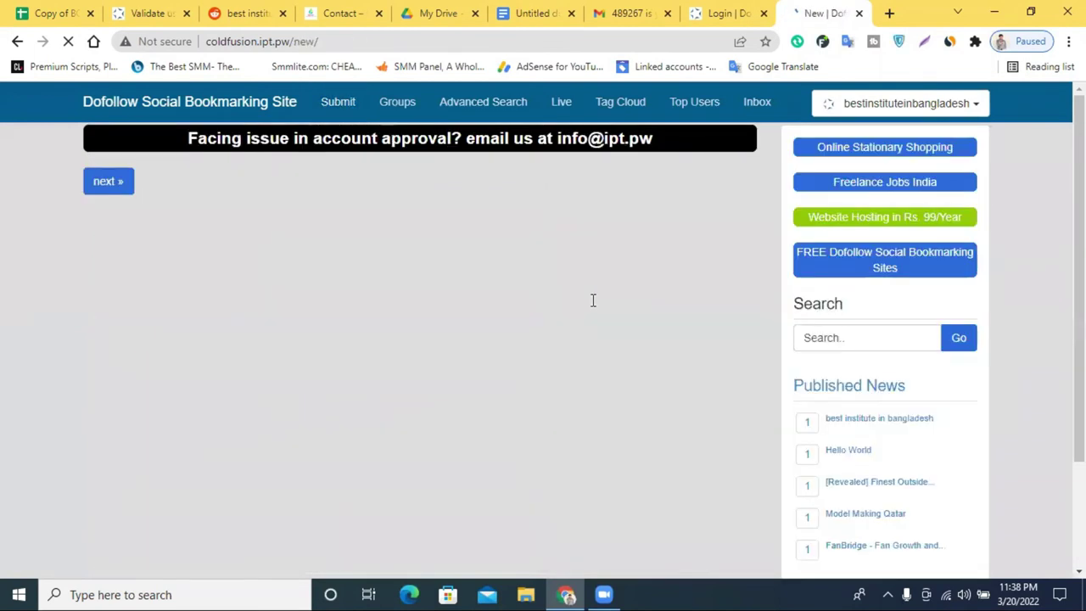
Open the account's submitted stories on the bookmarking site and review the "best institute in bangladesh" entry and the profile's website link
left_click(121, 189)
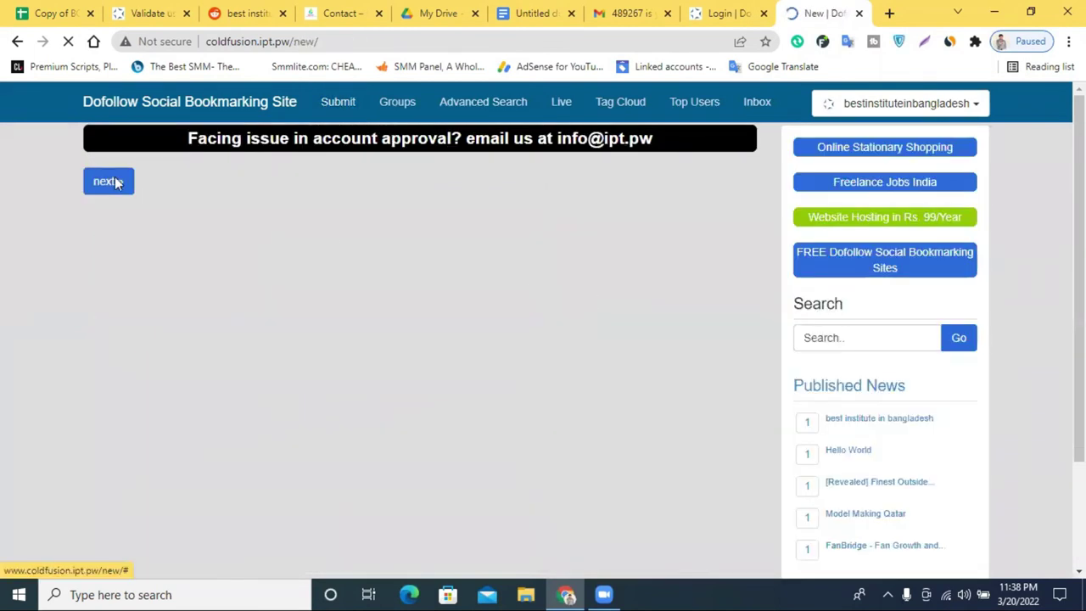
left_click(907, 107)
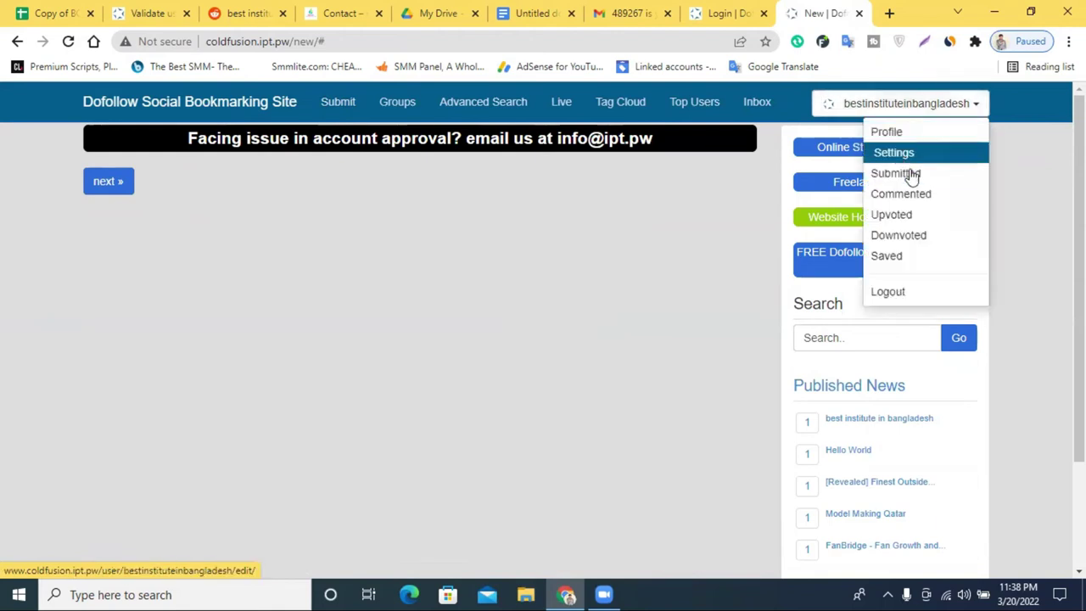
left_click(910, 173)
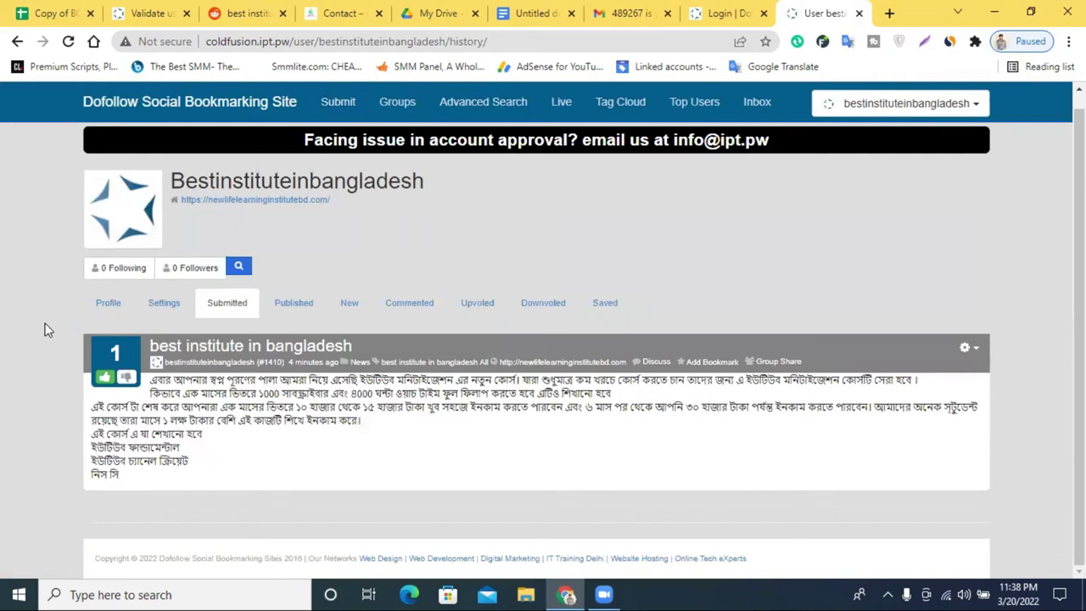
left_click_drag(49, 330, 847, 515)
left_click_drag(353, 239, 280, 174)
left_click_drag(44, 330, 406, 408)
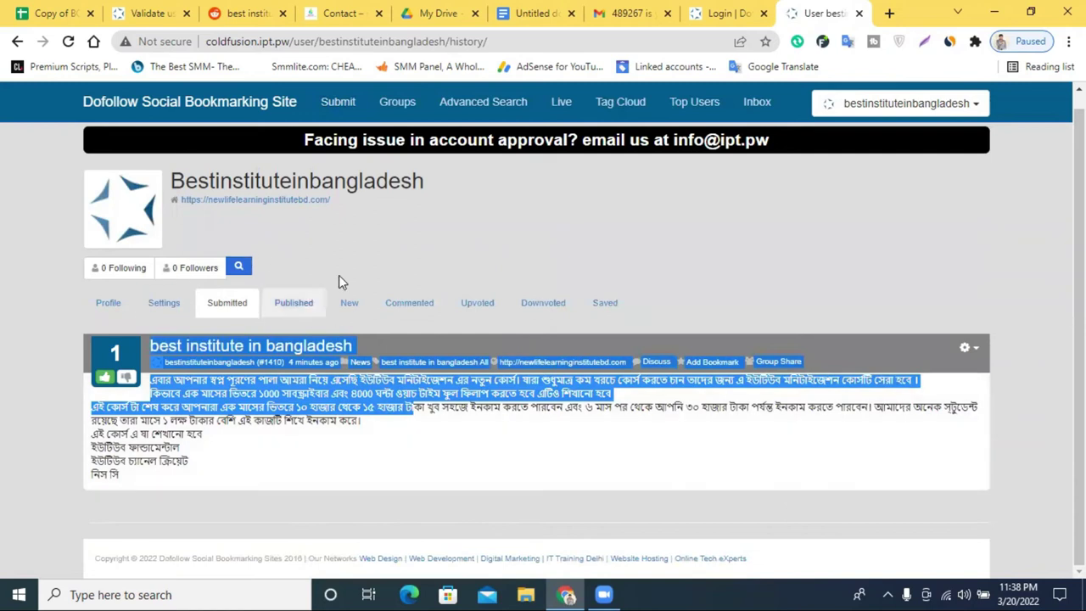
left_click_drag(179, 526, 71, 384)
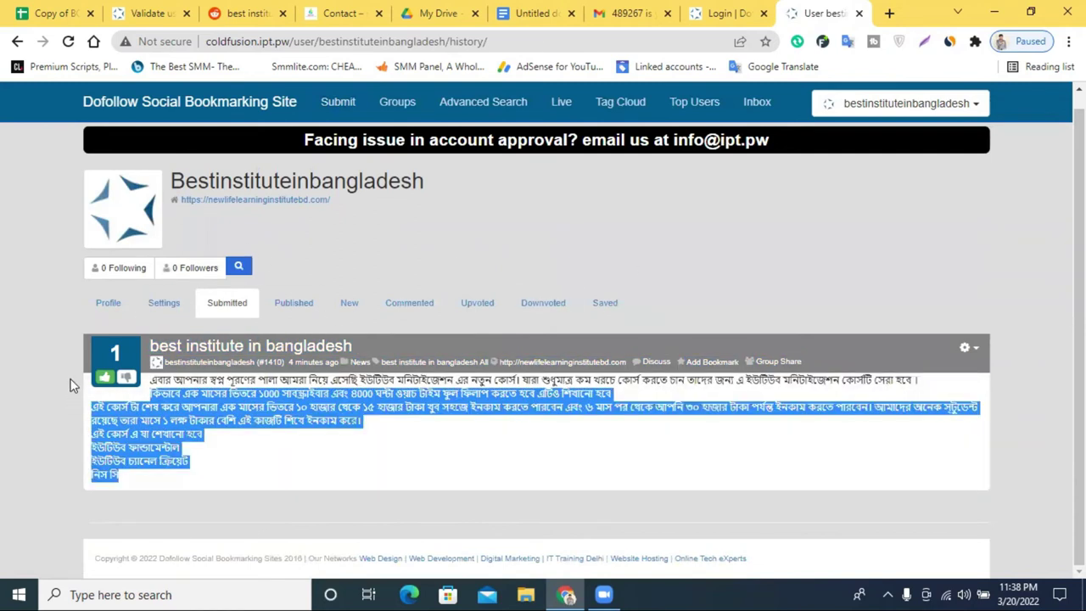
left_click_drag(364, 240, 155, 167)
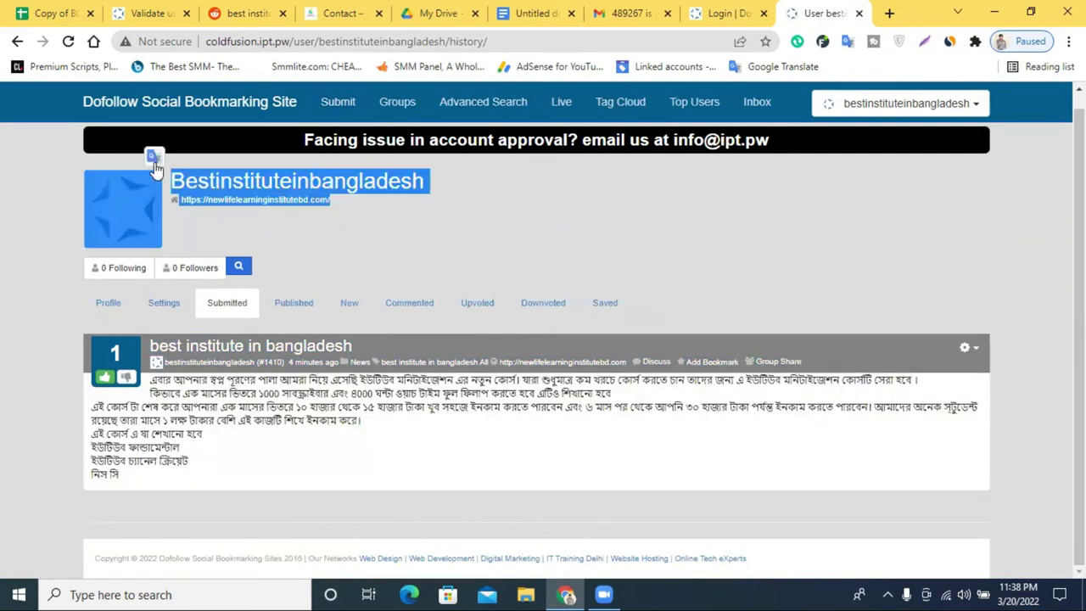
Review the published Reddit post and its profile's website link, ending on the institute's Contact page
left_click(238, 13)
left_click_drag(94, 224, 1051, 440)
left_click_drag(964, 362, 740, 291)
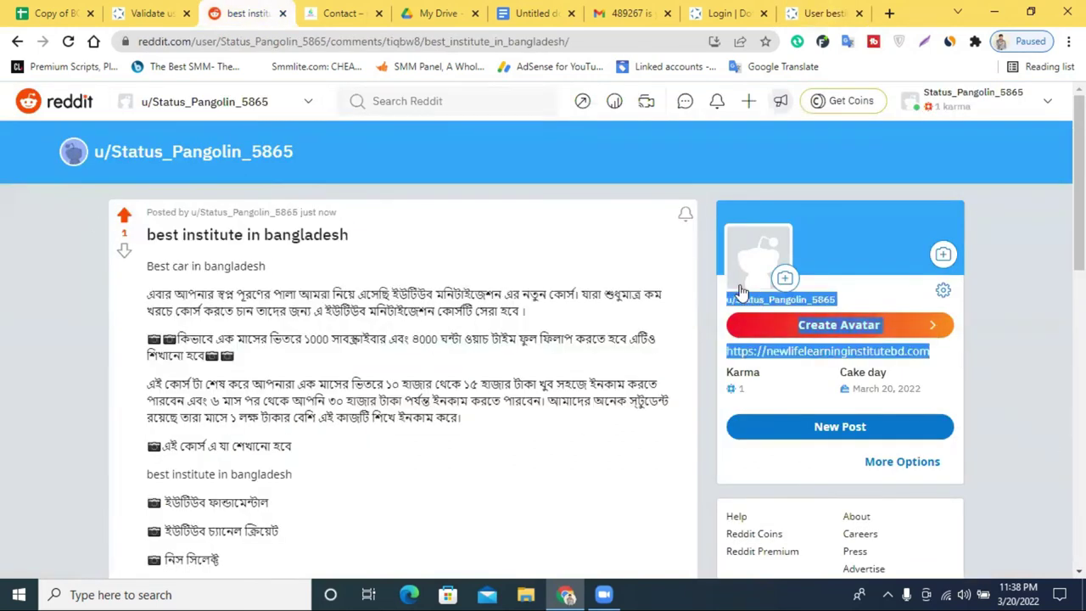
left_click(1018, 339)
scroll(1018, 340, "down", 6)
scroll(1019, 341, "up", 7)
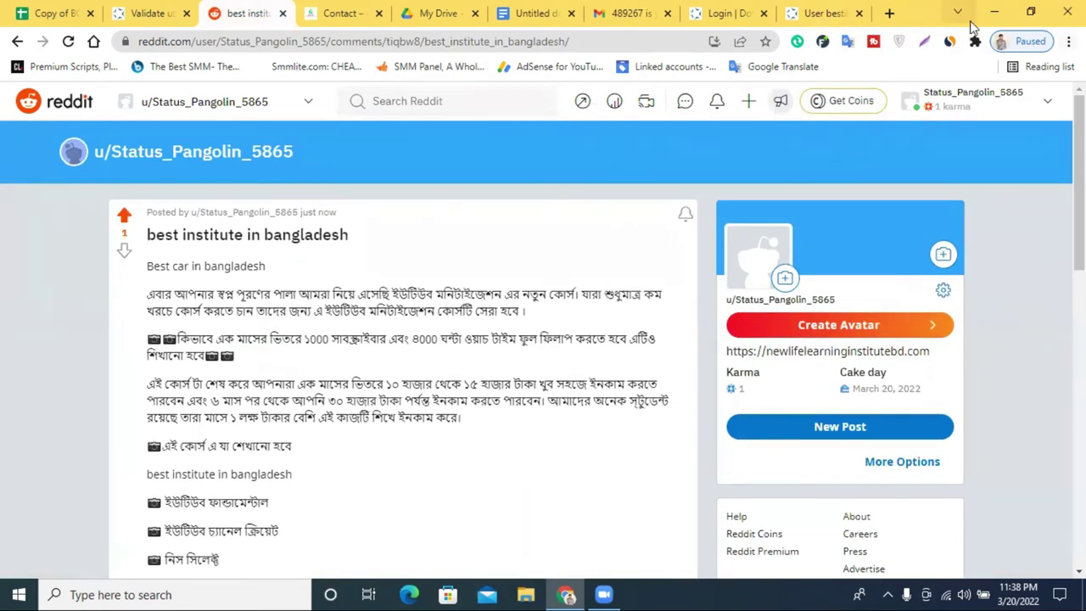
left_click(346, 13)
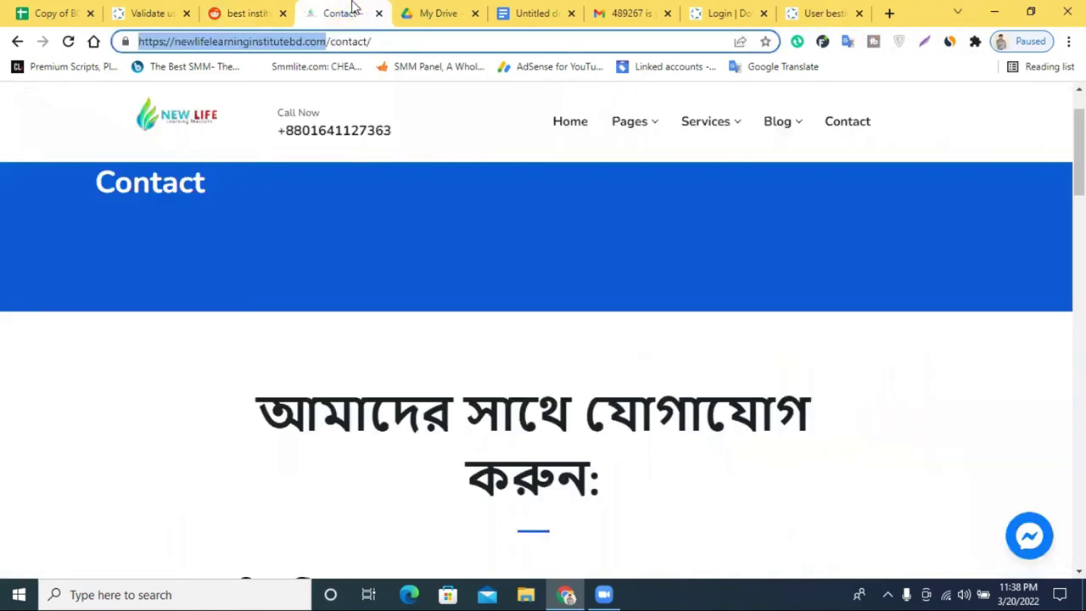
Search the web for "moz" in a new tab and open the Moz website
left_click(887, 13)
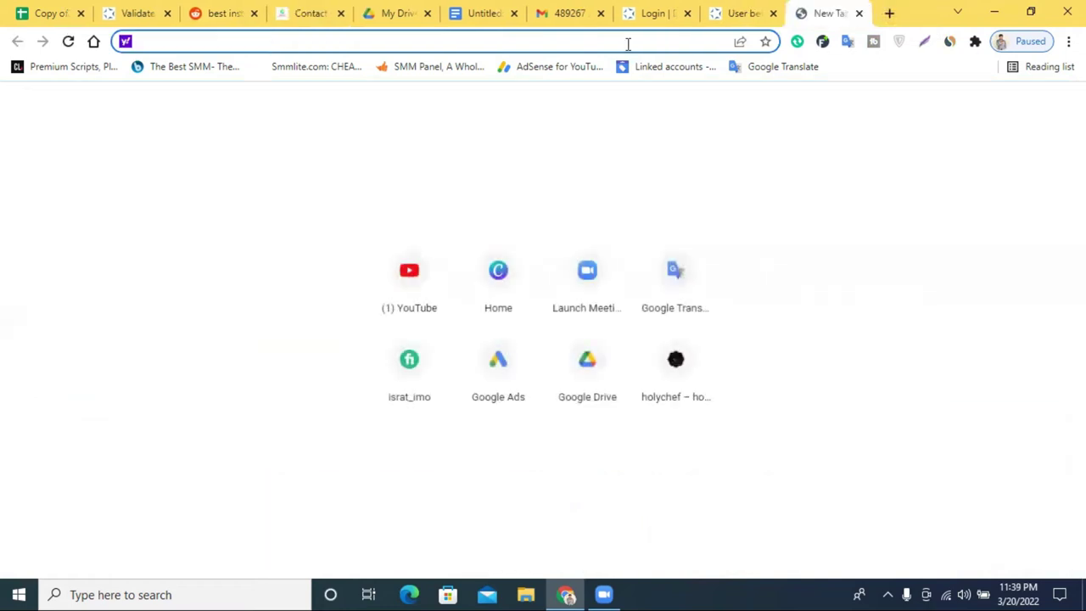
type("moz")
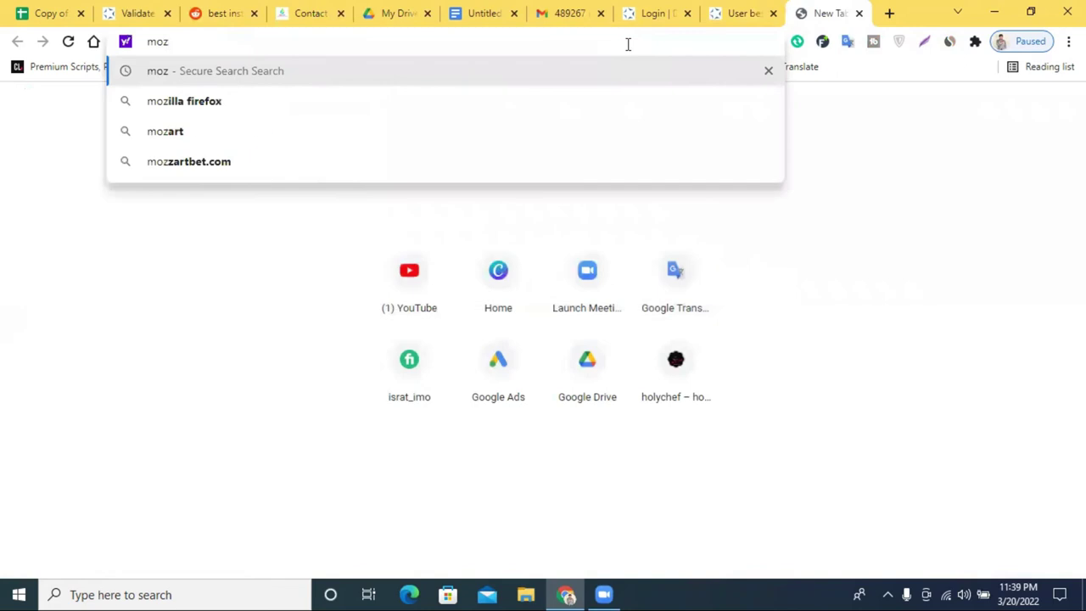
key("Return")
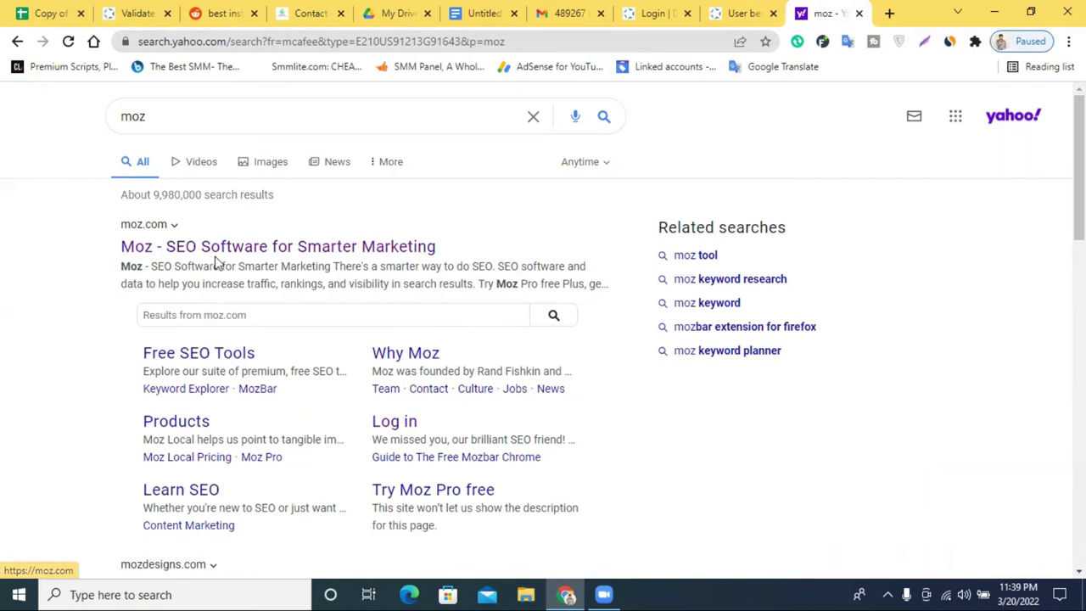
left_click(235, 246)
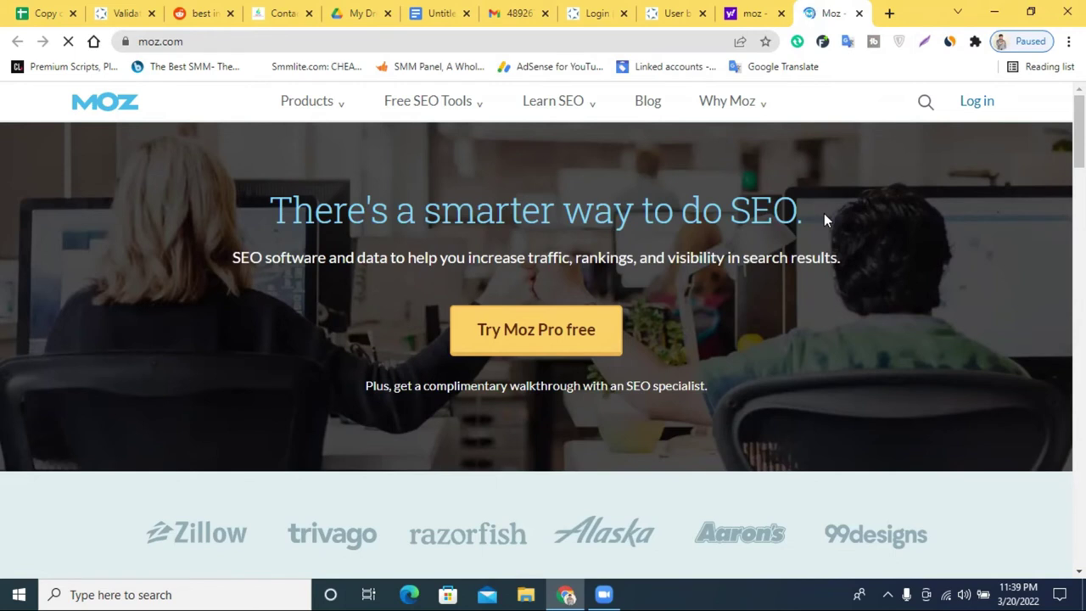
left_click(974, 104)
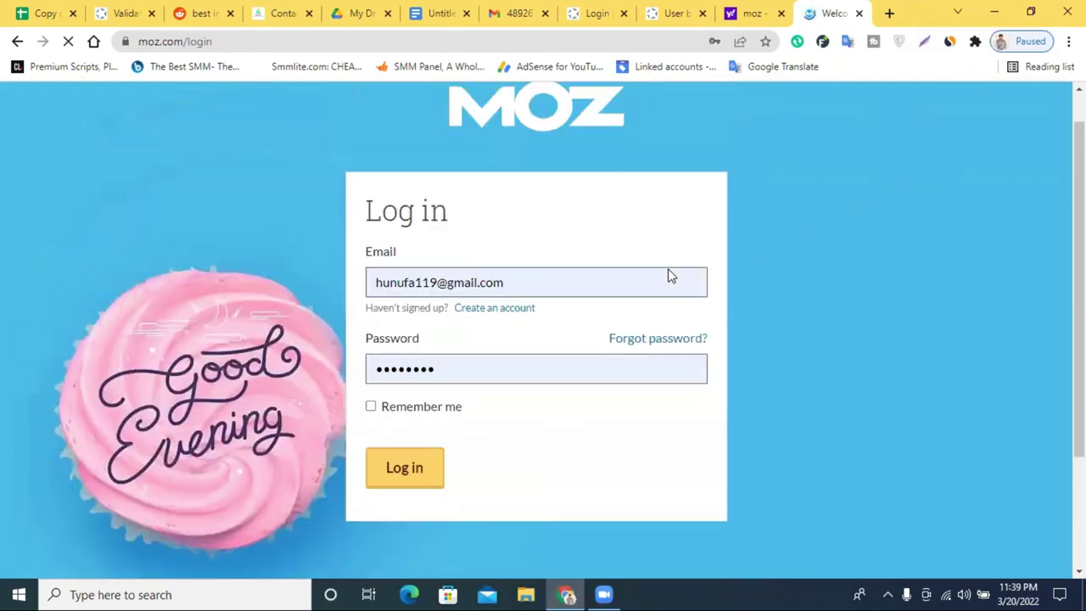
left_click(497, 309)
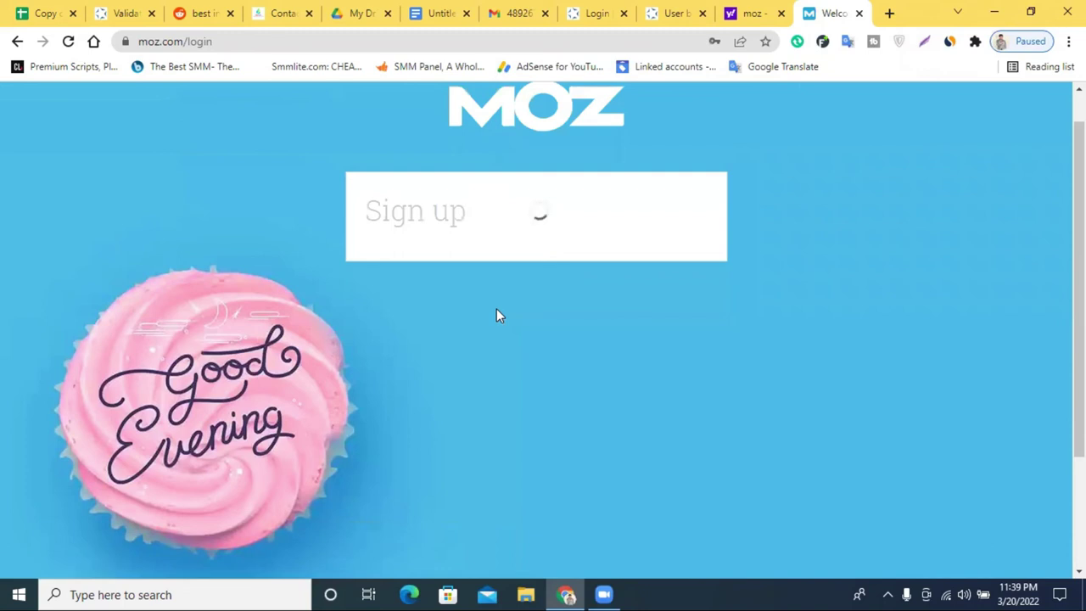
left_click(427, 280)
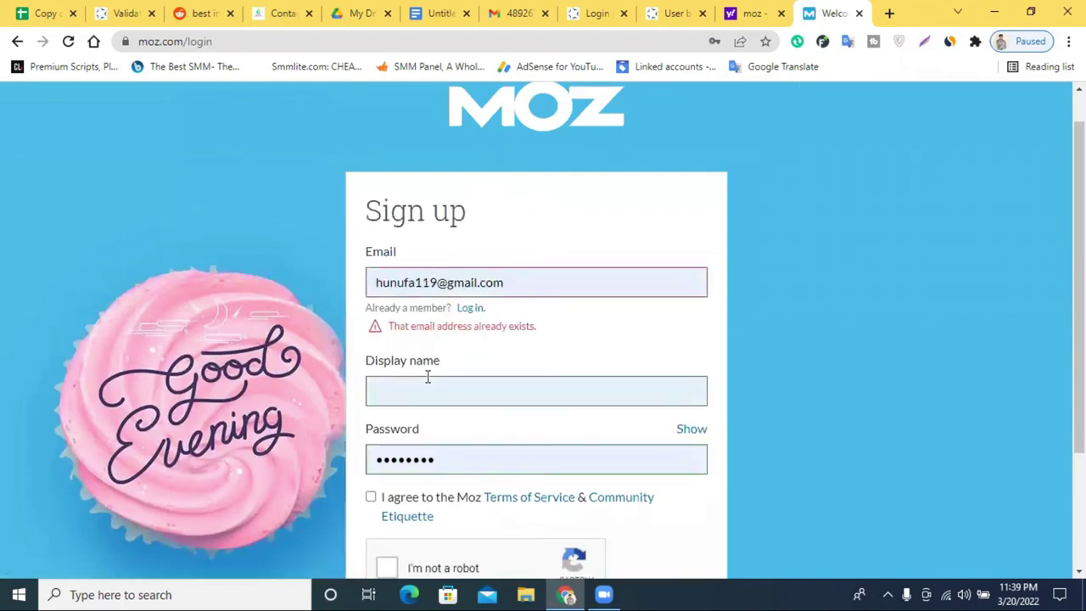
scroll(433, 373, "down", 1)
scroll(523, 342, "down", 1)
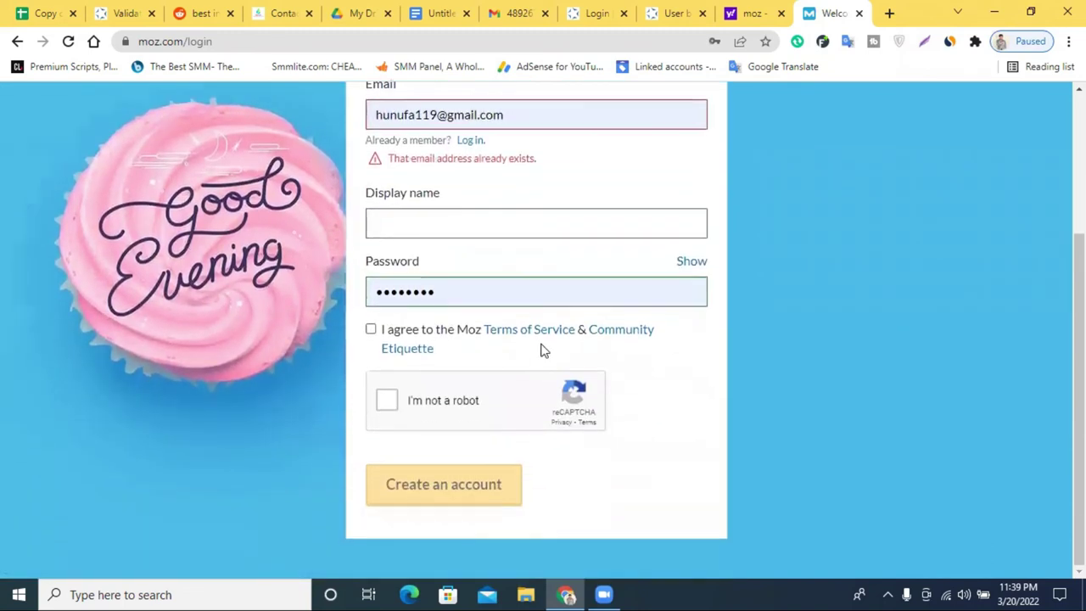
scroll(543, 347, "up", 3)
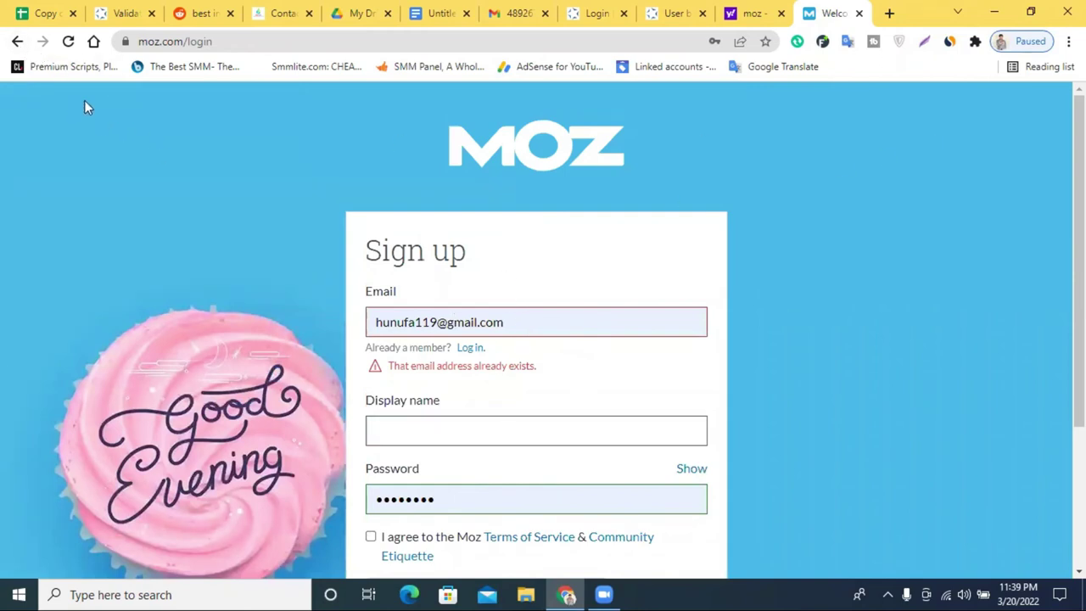
left_click(17, 42)
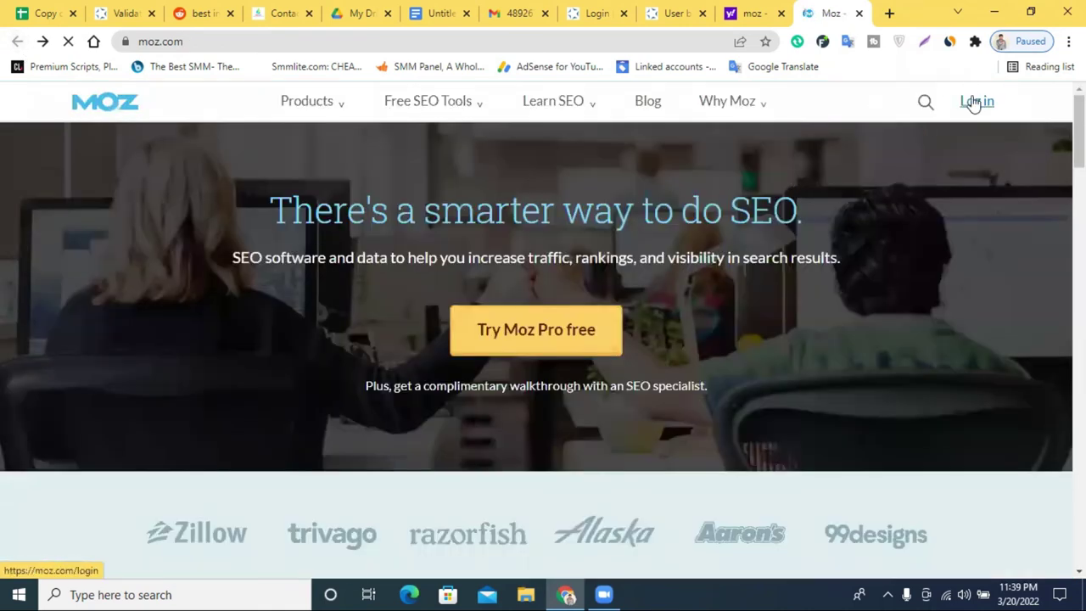
Log in to Moz with the prefilled account credentials
left_click(974, 102)
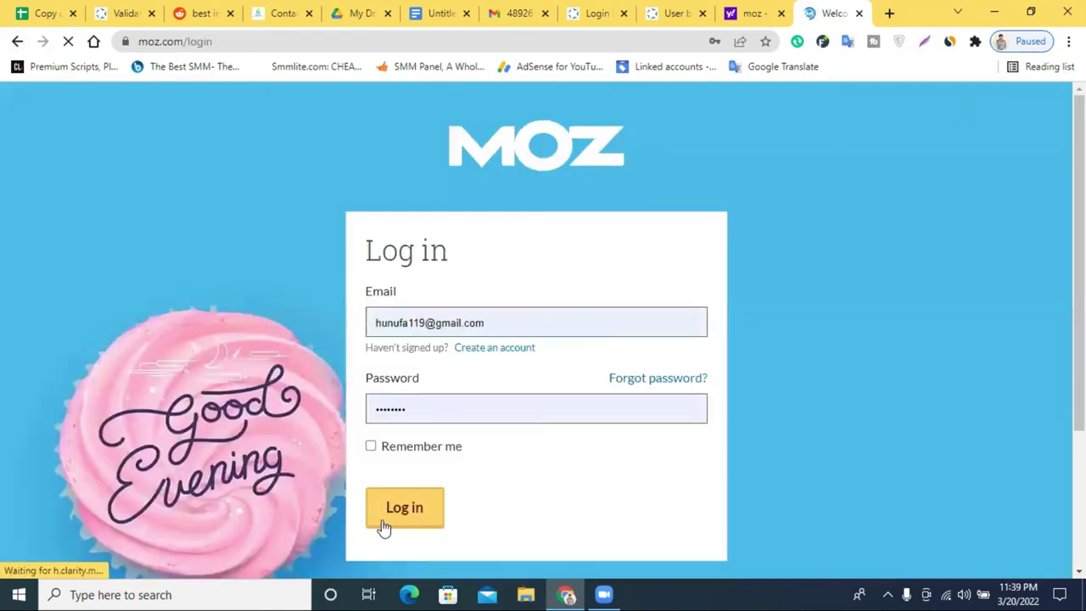
left_click(386, 520)
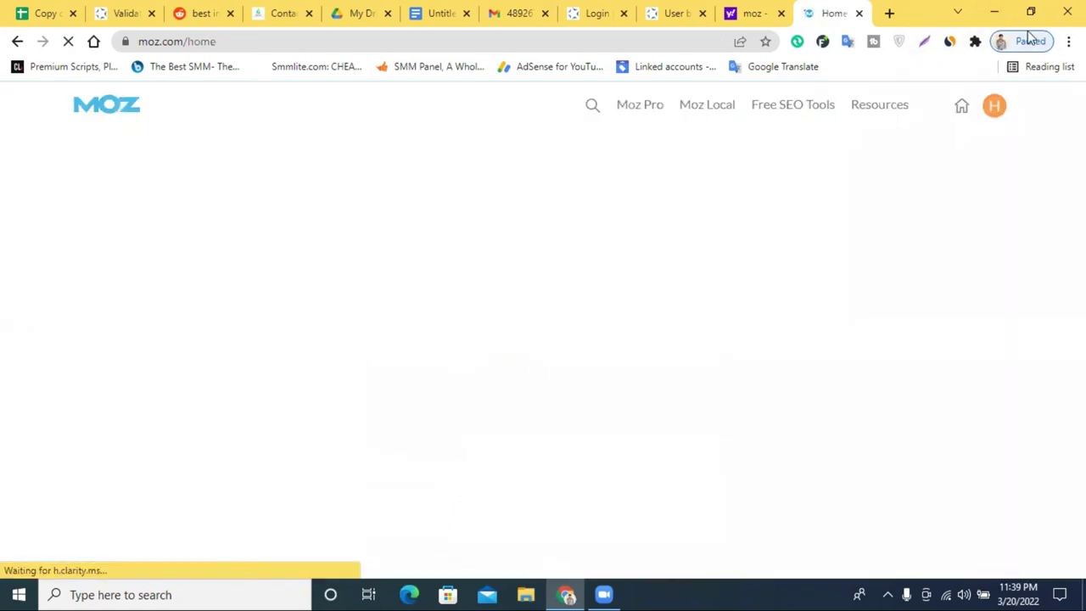
Open the Chrome Web Store from the browser's extensions page, and close the extensions page
left_click(976, 42)
scroll(840, 307, "down", 1)
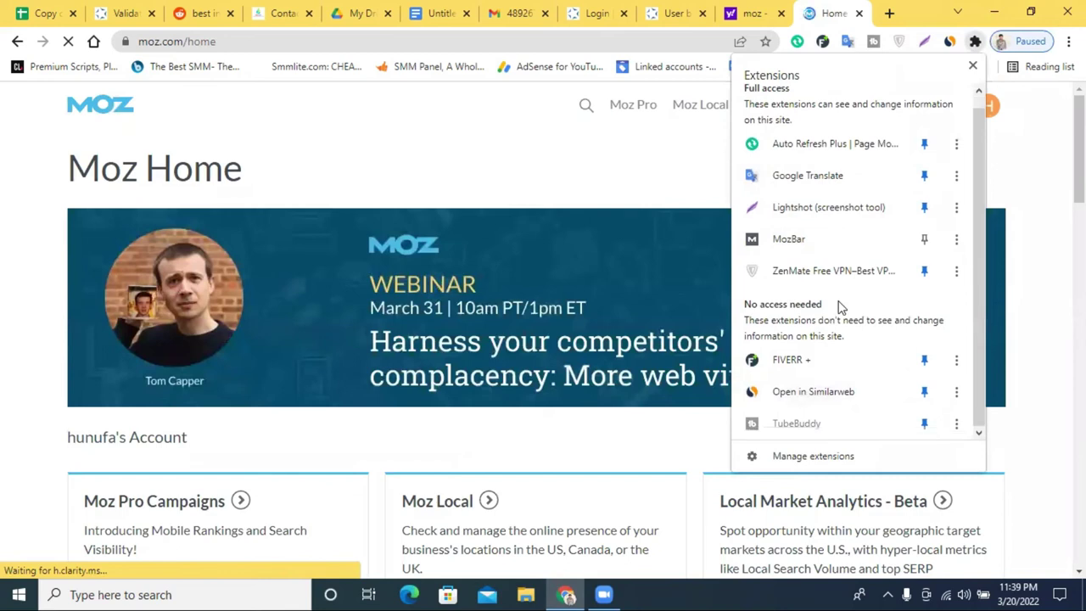
left_click(1068, 41)
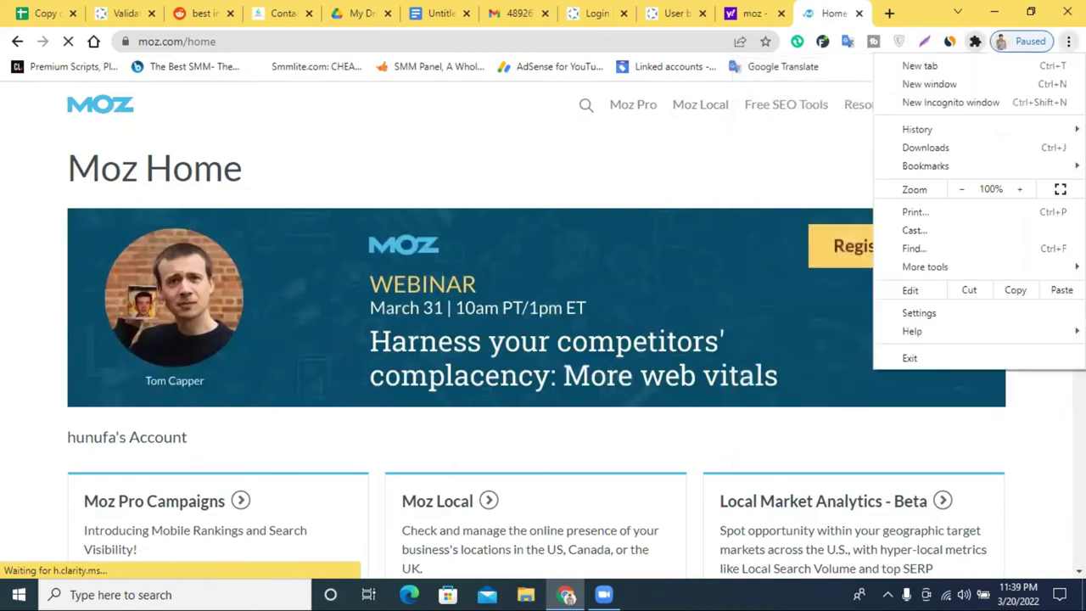
mouse_move(952, 269)
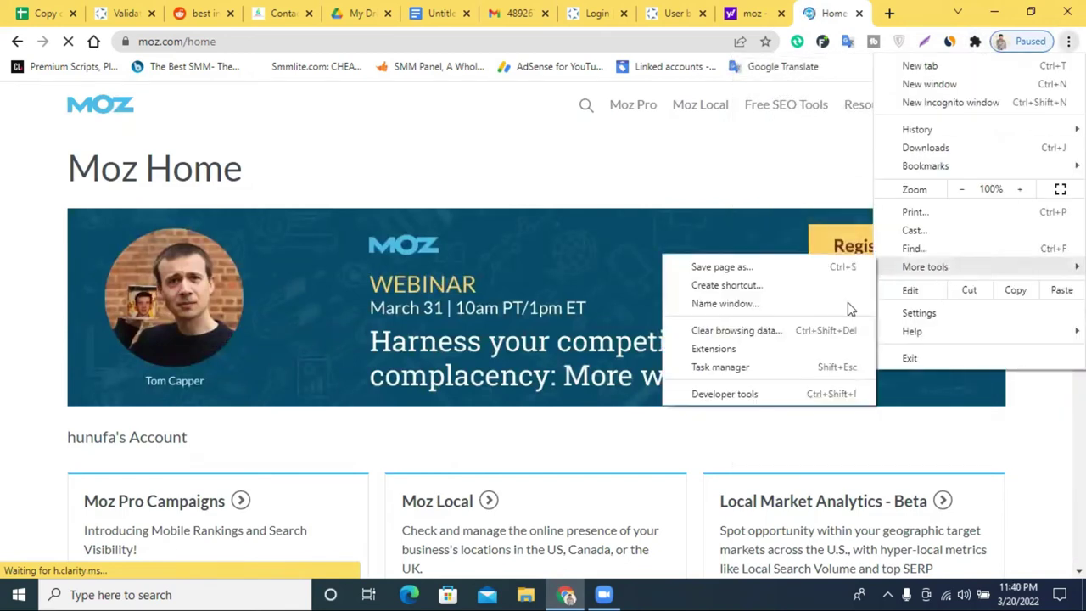
left_click(728, 349)
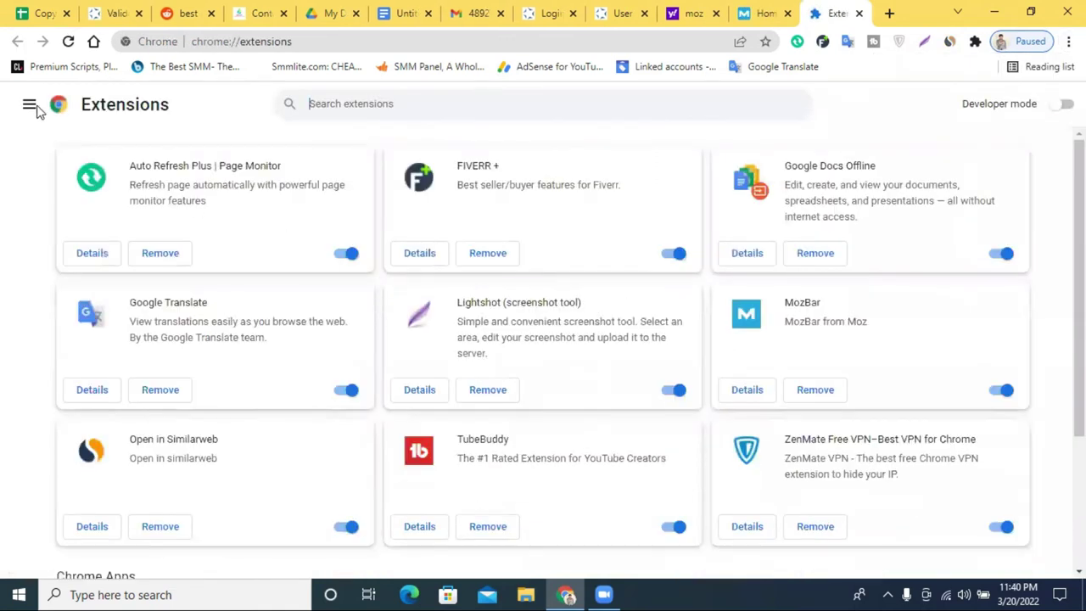
left_click(29, 107)
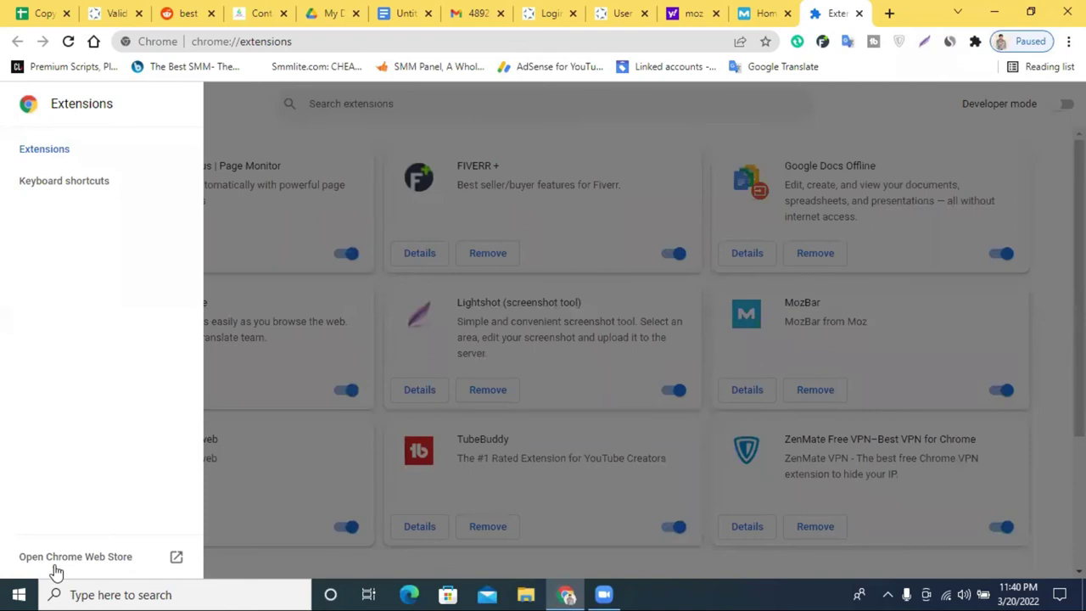
left_click(97, 559)
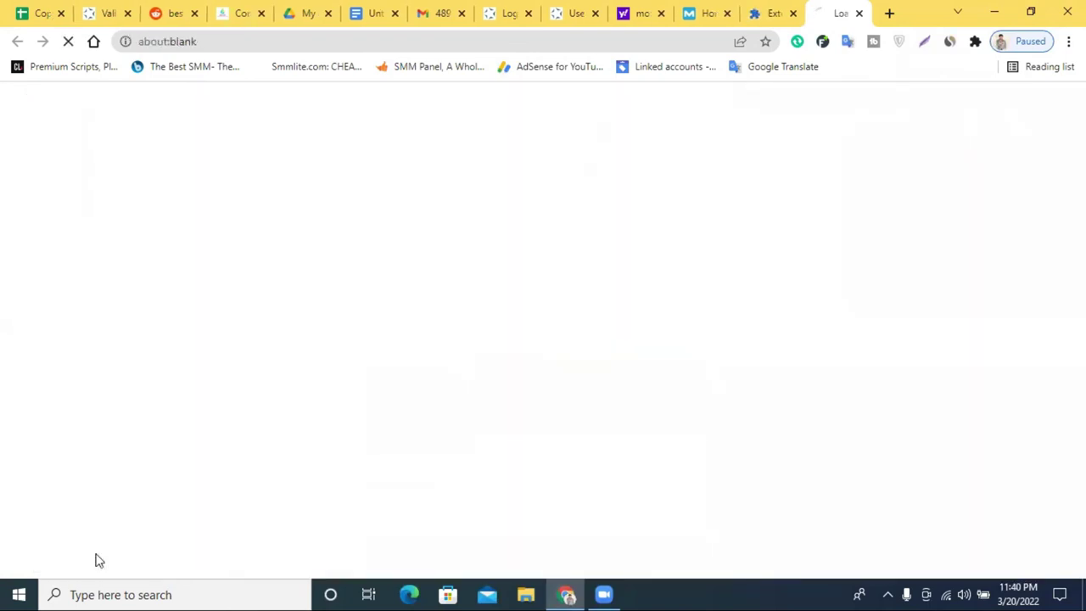
left_click(777, 13)
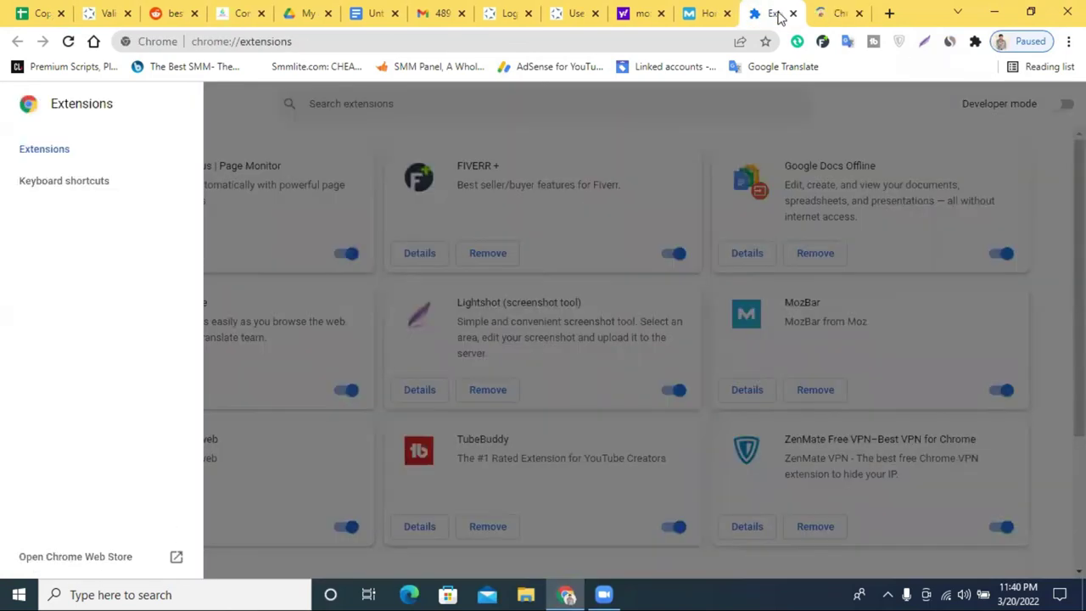
left_click(790, 14)
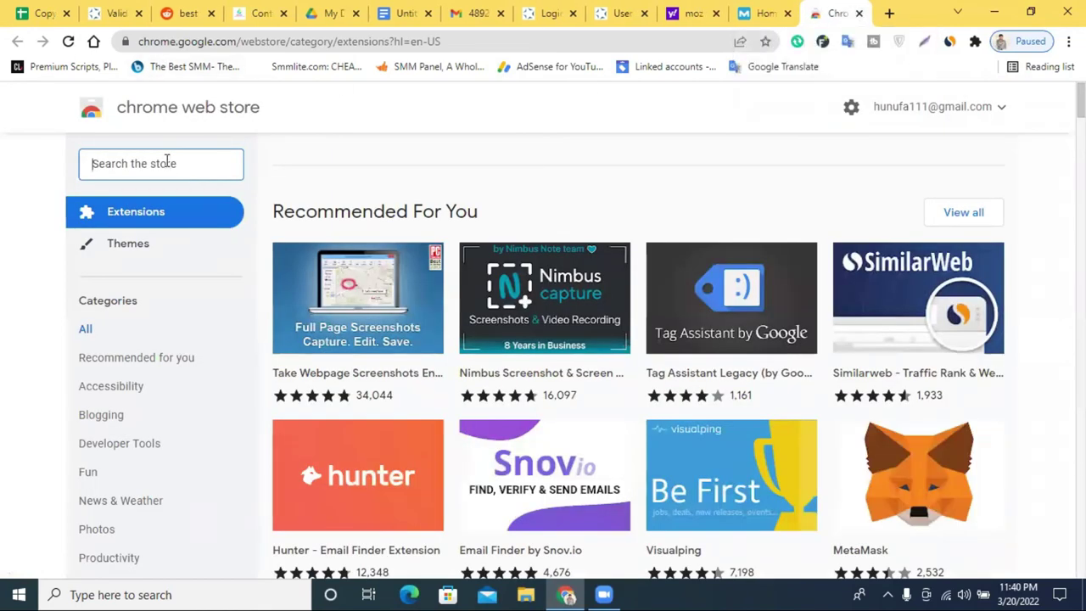
Search the Chrome Web Store for "moz" and open the MozBar extension's details
key("Return")
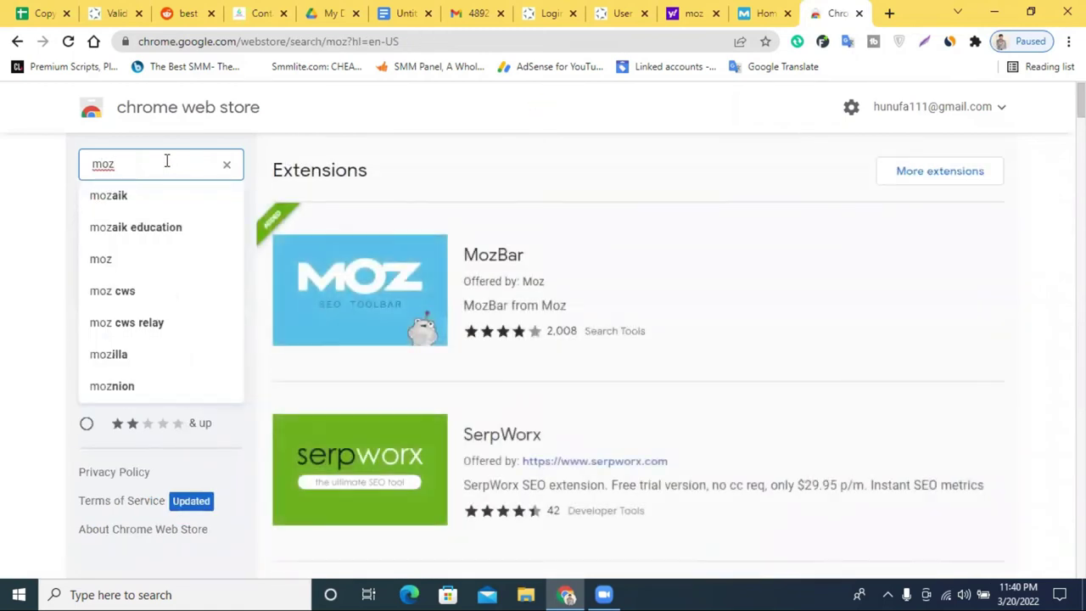
left_click(530, 269)
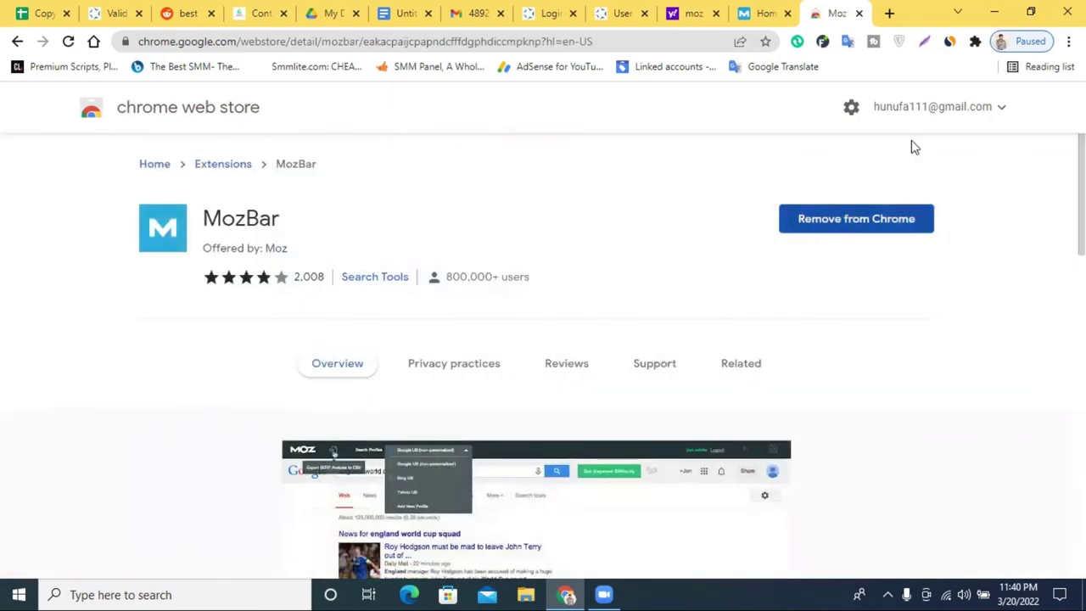
Pin the MozBar extension in Chrome, and close the web store and Moz pages
left_click(975, 41)
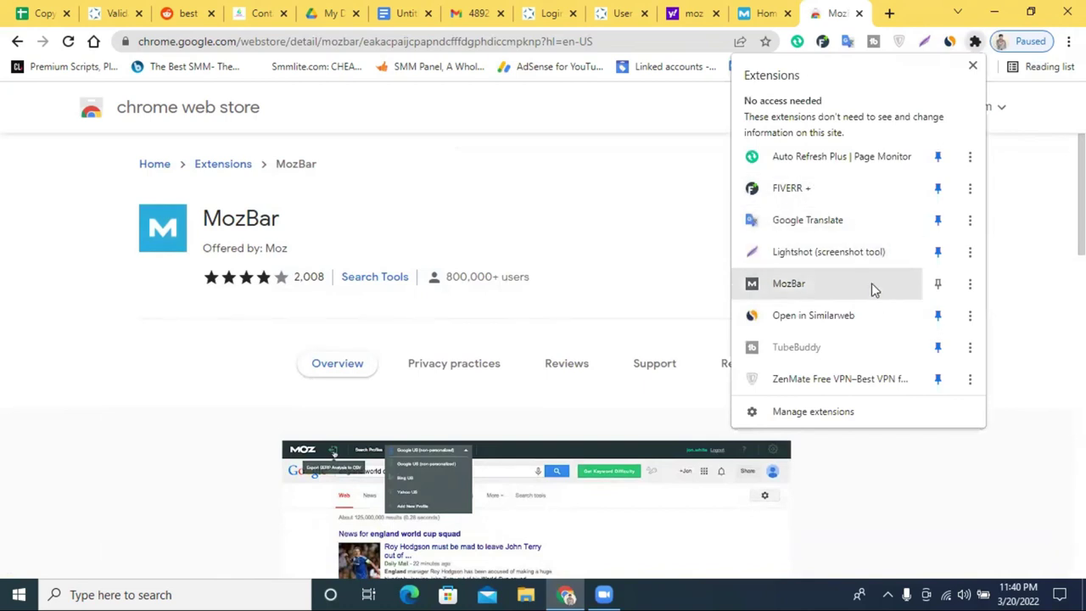
left_click(940, 289)
left_click(1022, 252)
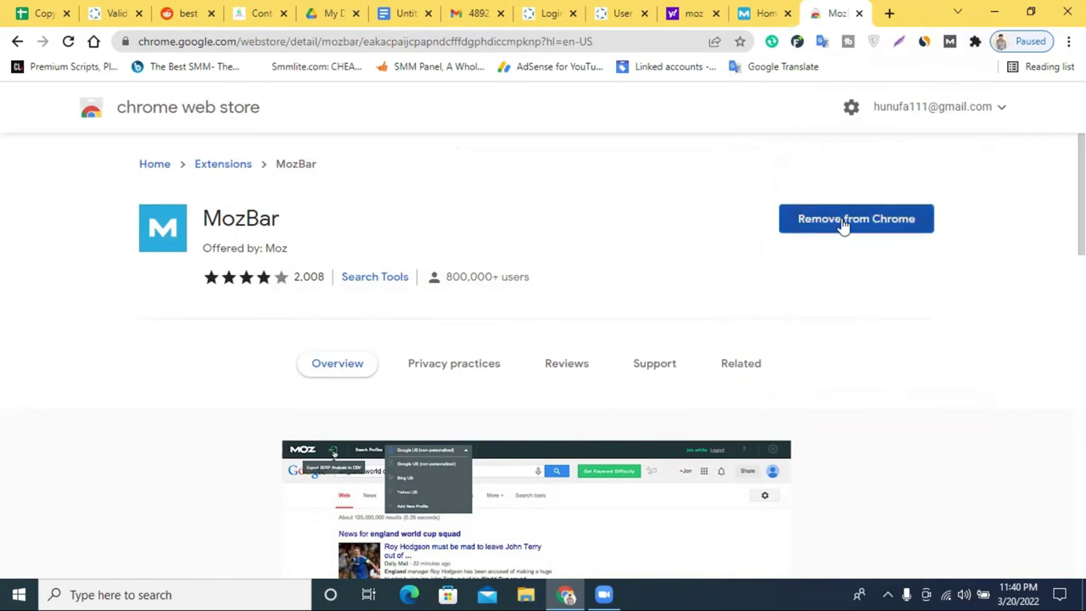
left_click(860, 14)
left_click(860, 14)
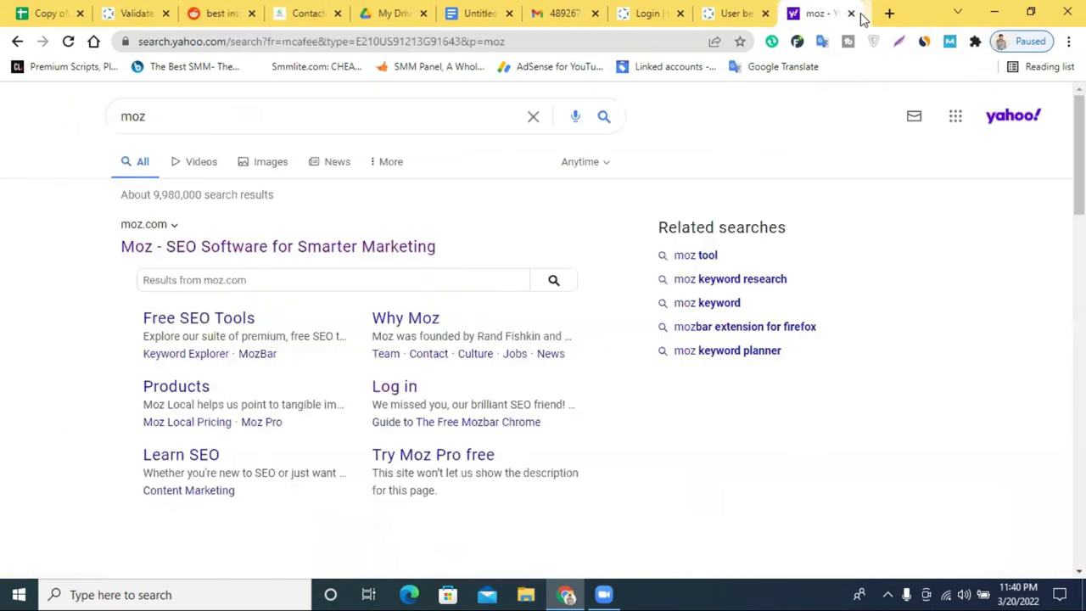
Return to the institute's website and open its home page from the Contact page
left_click(331, 13)
scroll(356, 191, "down", 3)
scroll(402, 216, "up", 3)
left_click(194, 121)
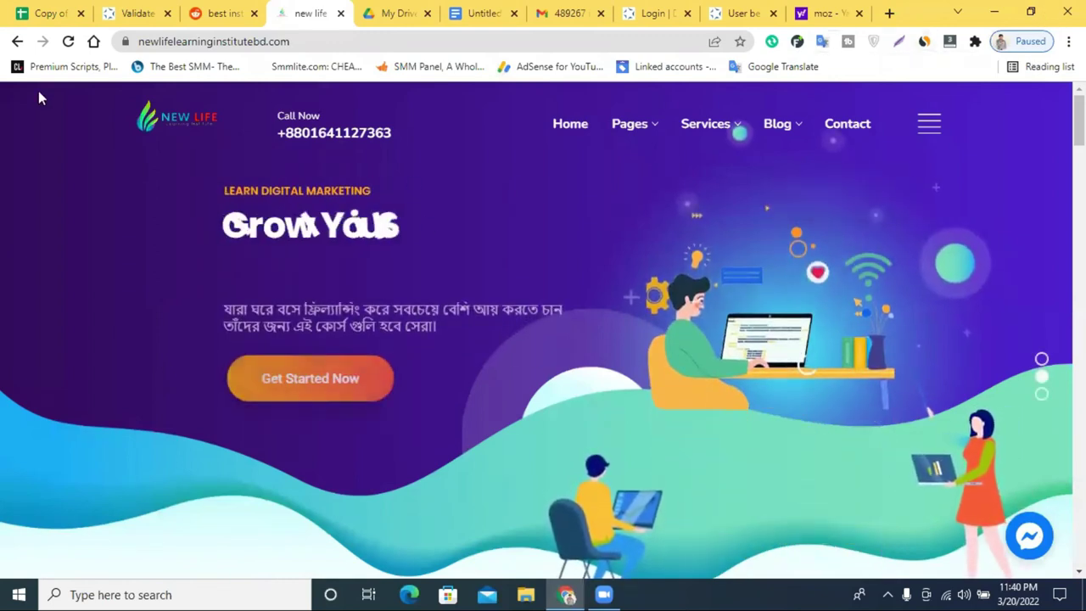
Reload the institute's home page, and turn on MozBar to check the page's PA and DA
left_click(69, 41)
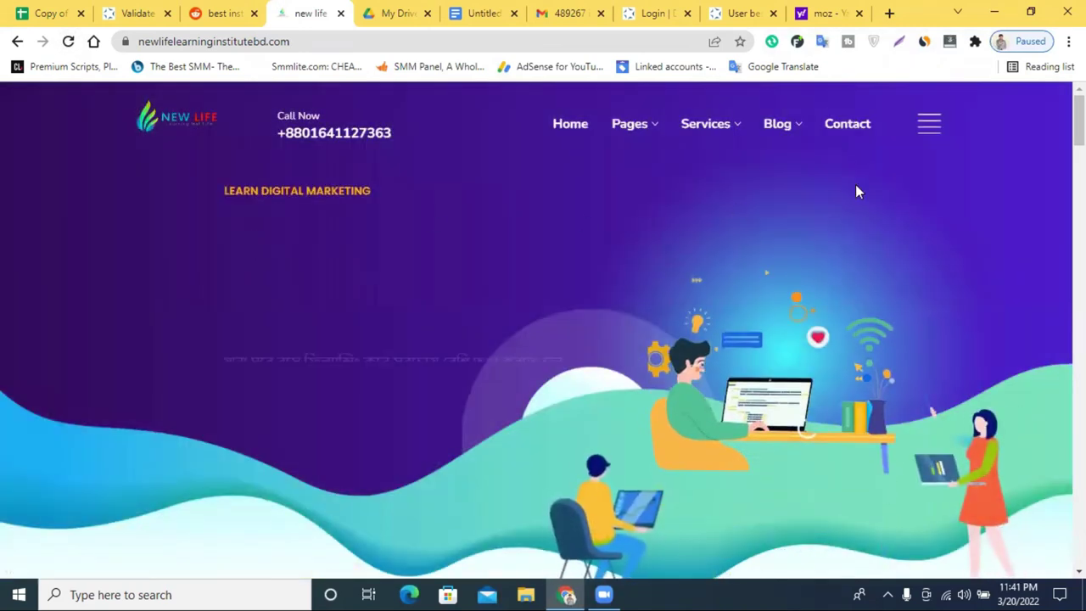
right_click(30, 142)
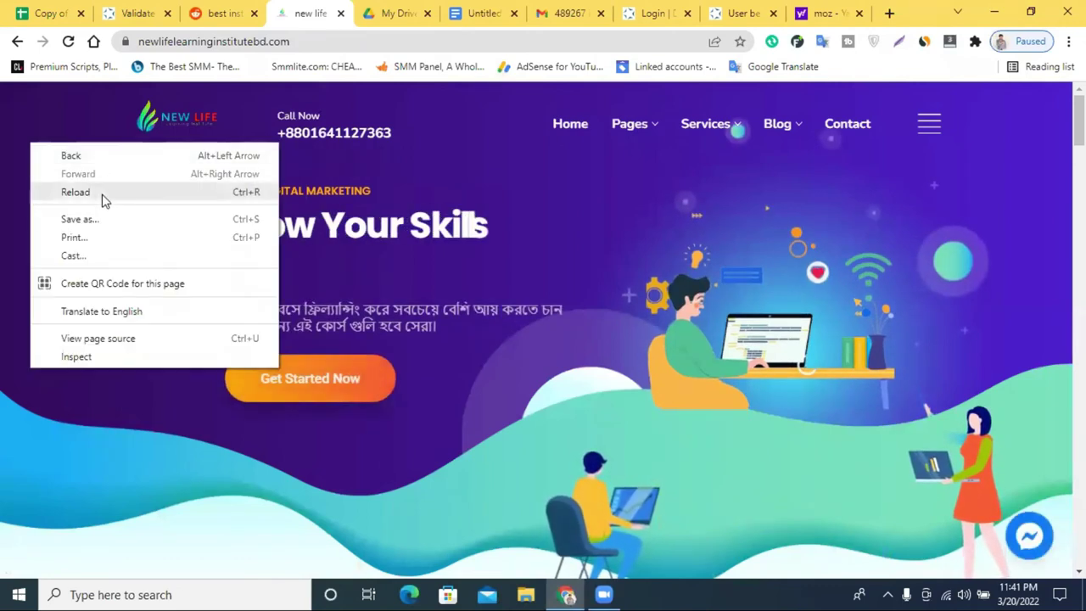
left_click(102, 192)
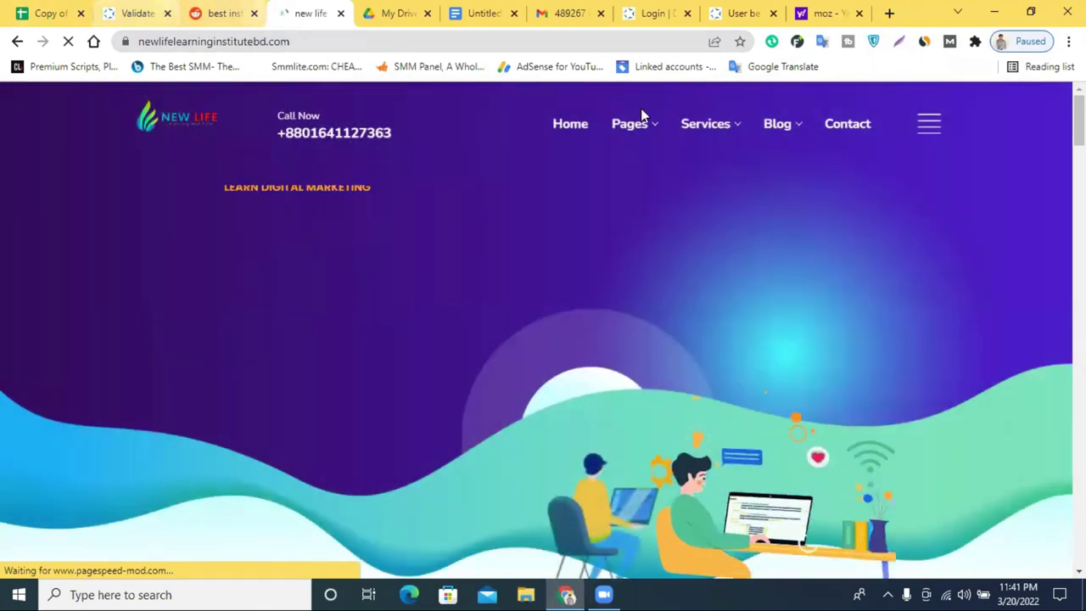
left_click(949, 42)
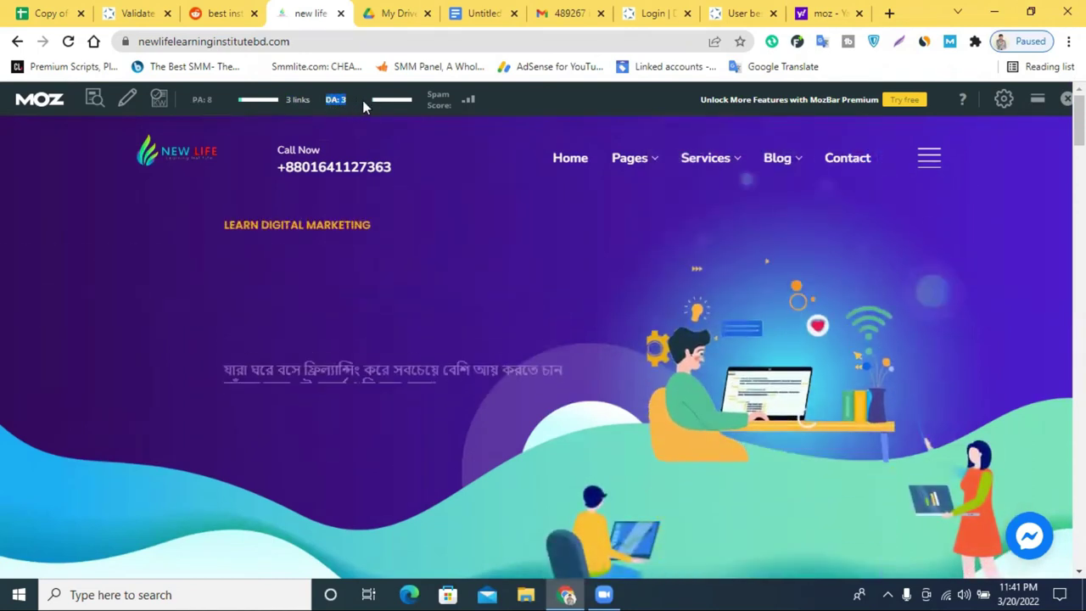
double_click(194, 102)
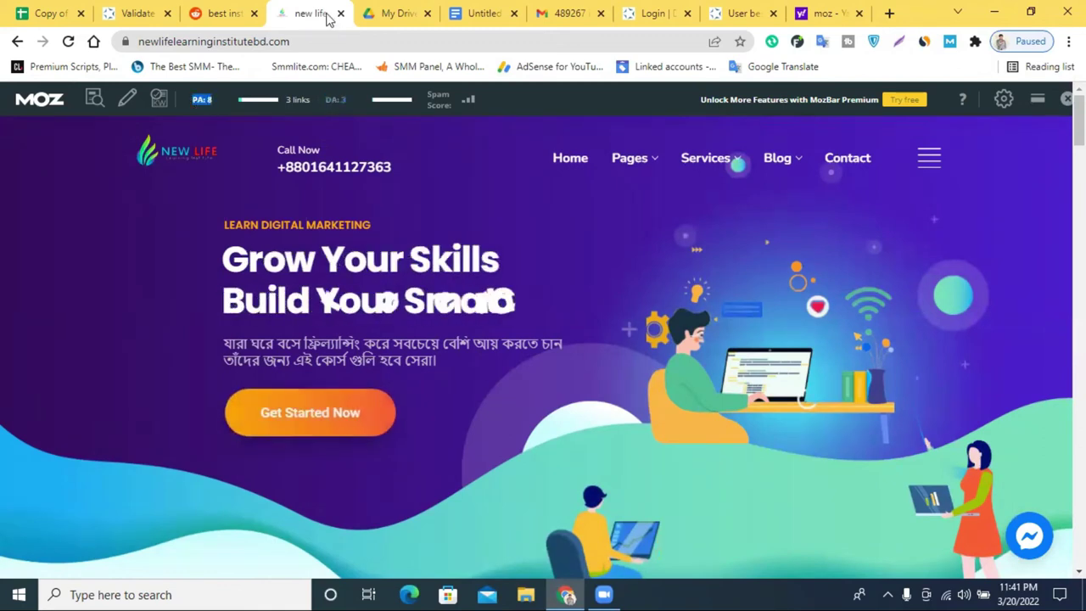
Close the java.ipt.pw login page and return to the bookmarking account's submitted posts
left_click(645, 13)
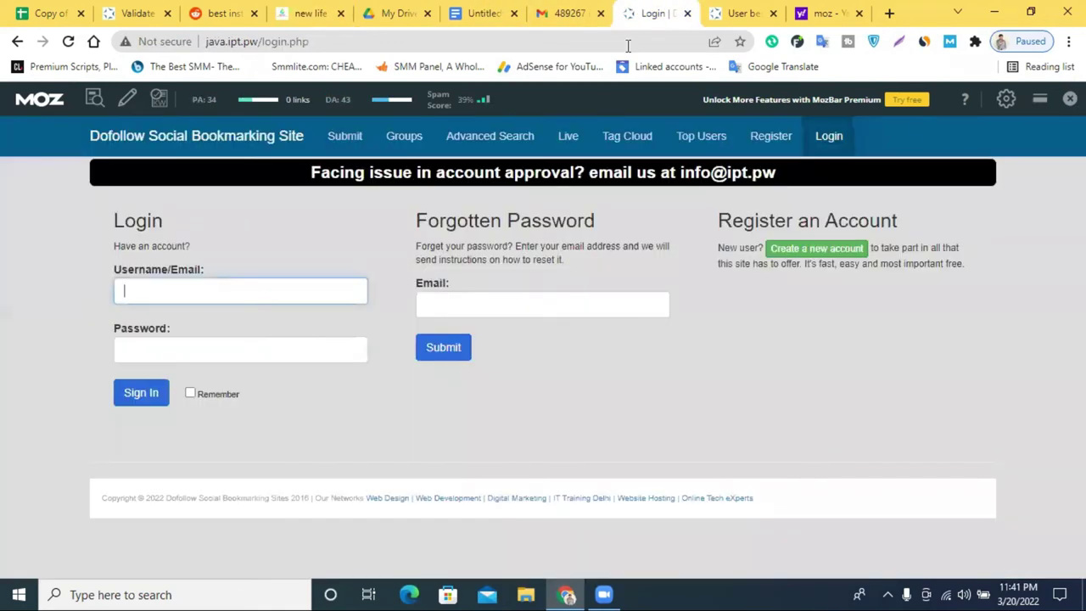
left_click(747, 12)
left_click(687, 14)
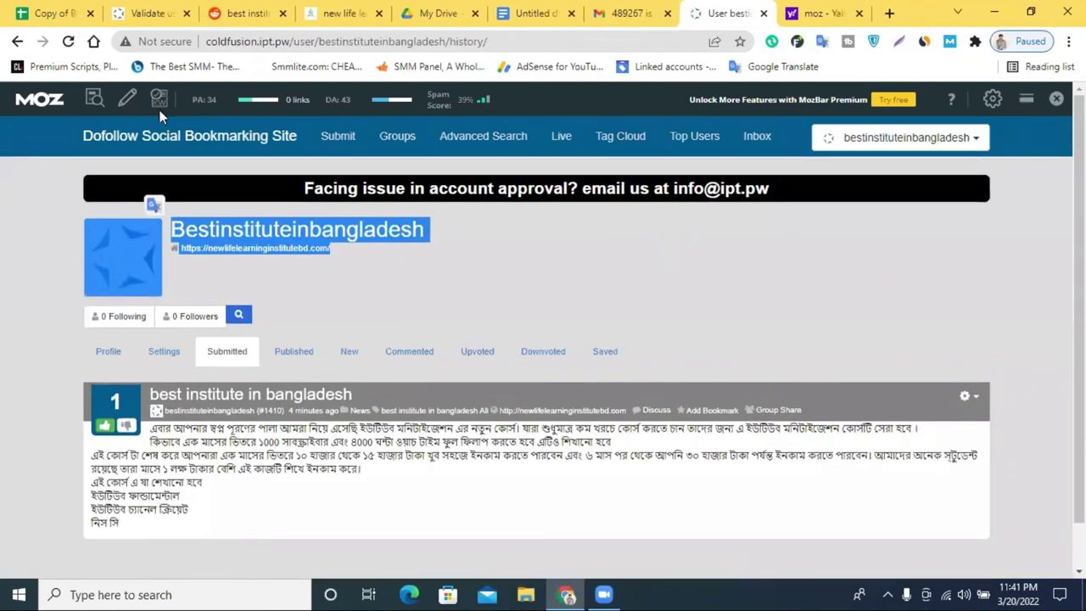
Check the PA and DA of the bookmarking site's home page with MozBar, and return to the account's submitted posts
left_click(122, 142)
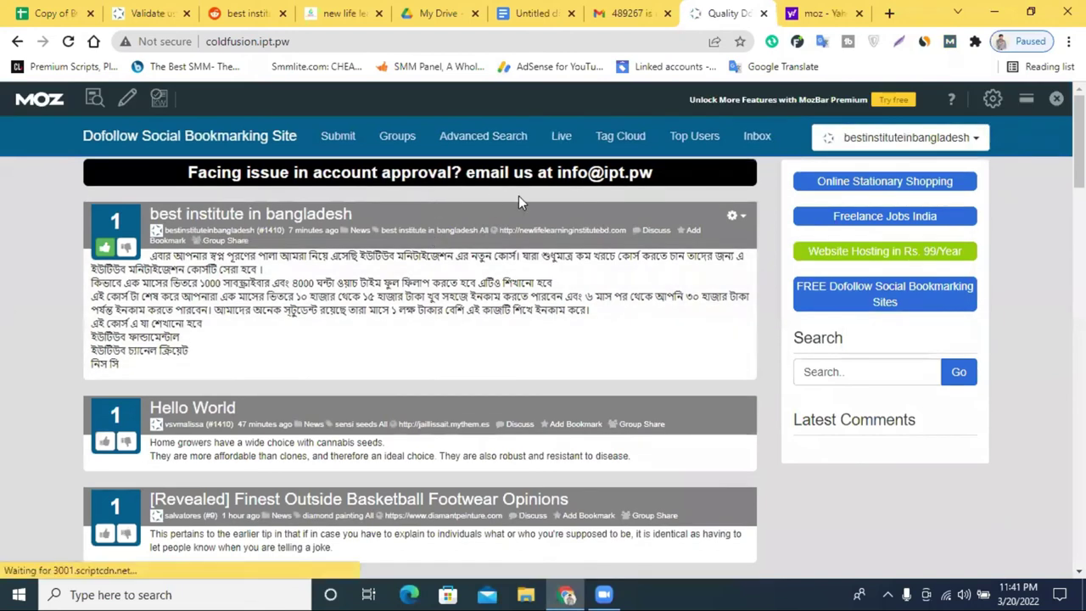
left_click(951, 43)
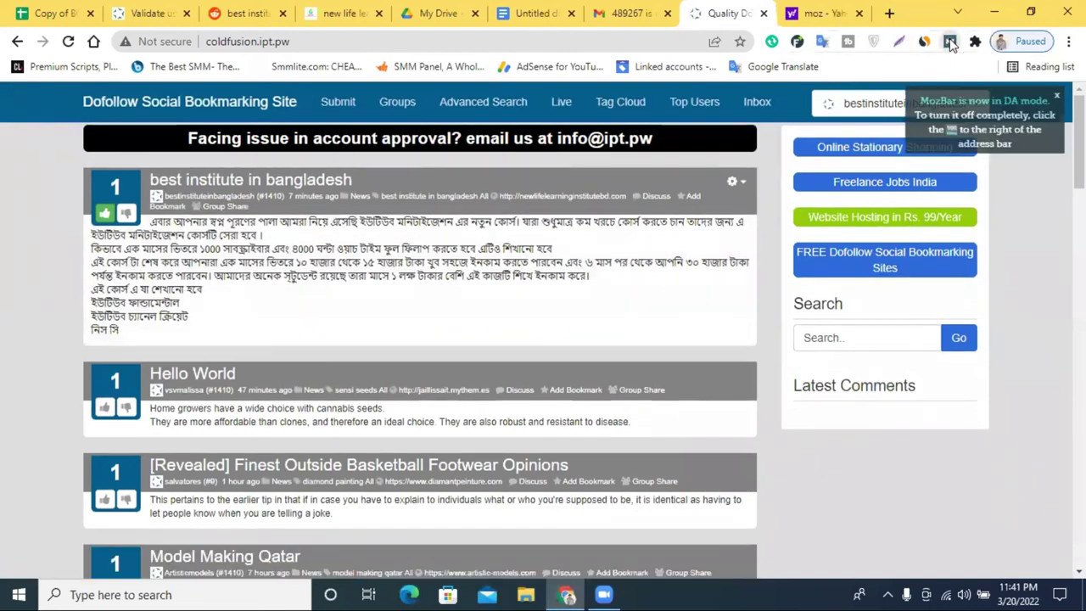
left_click(950, 42)
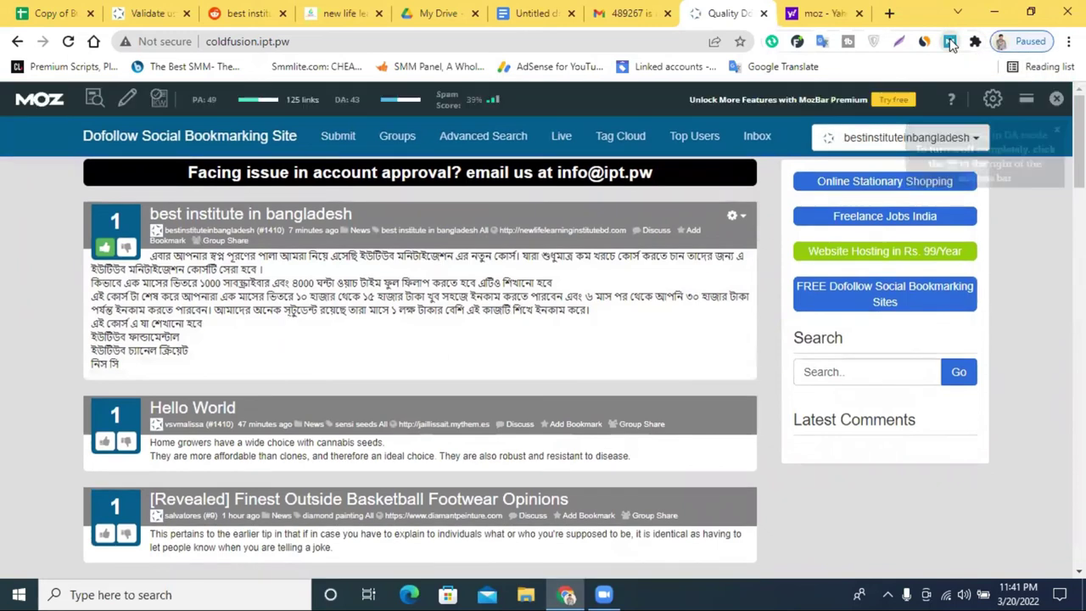
double_click(220, 104)
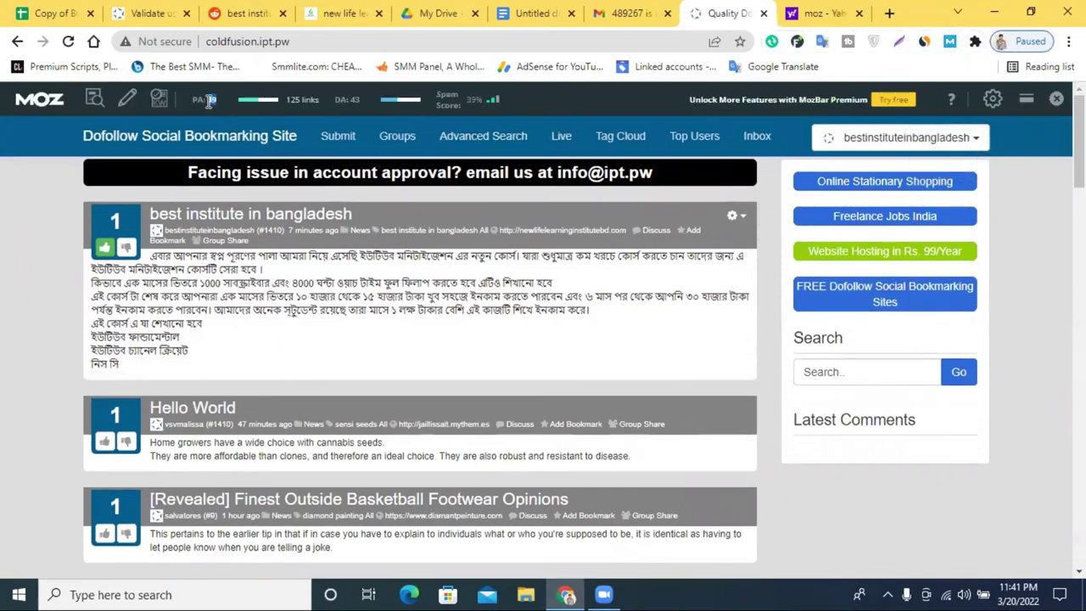
double_click(354, 101)
left_click(896, 138)
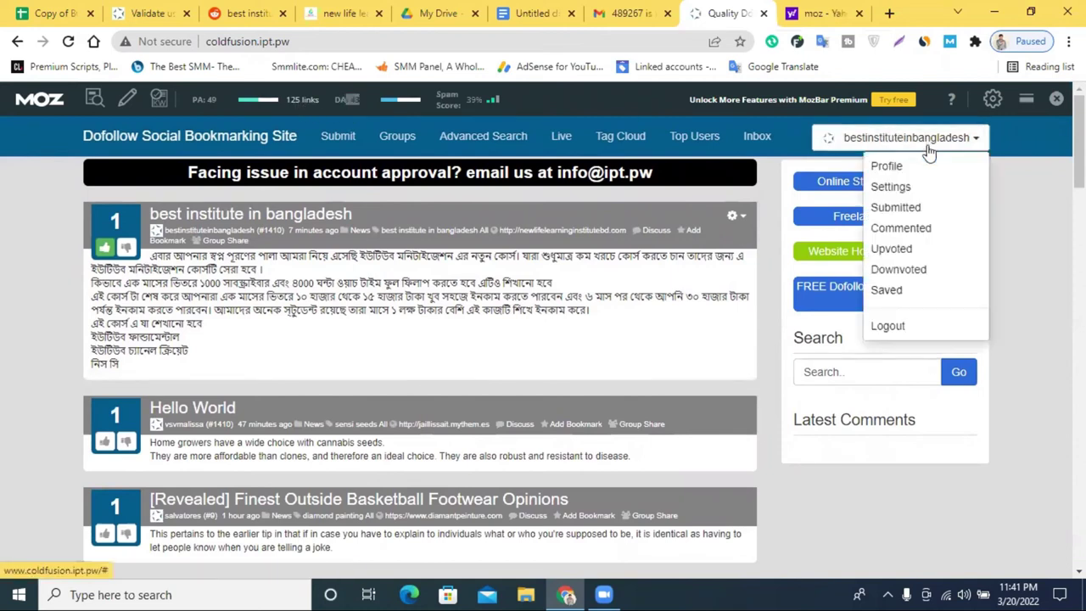
left_click(896, 208)
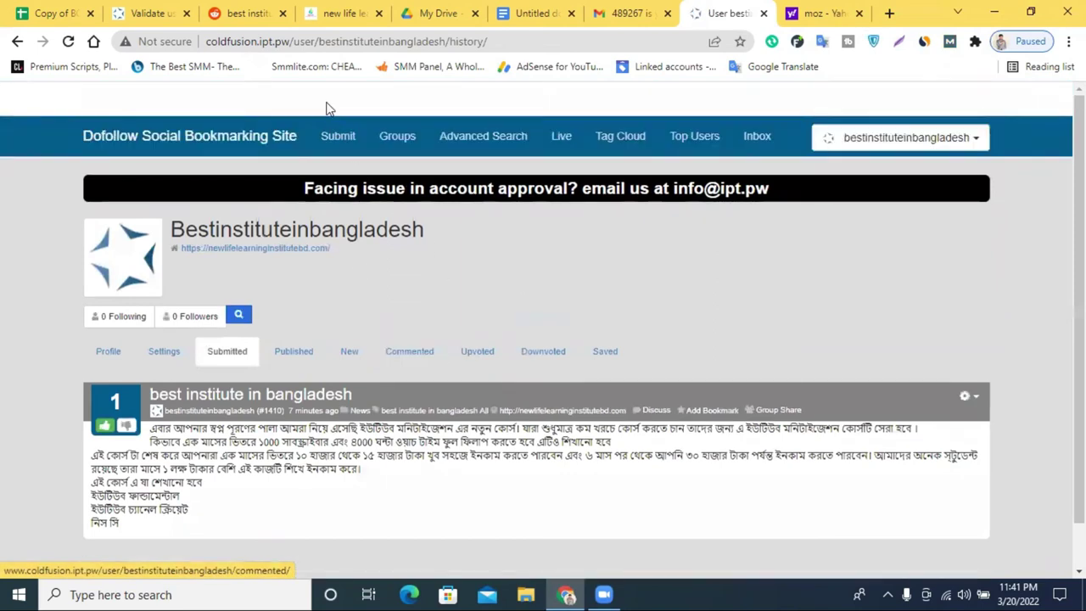
Check the MozBar metrics of the Reddit post and compare them with the PA and DA of the institute's home page
left_click(235, 10)
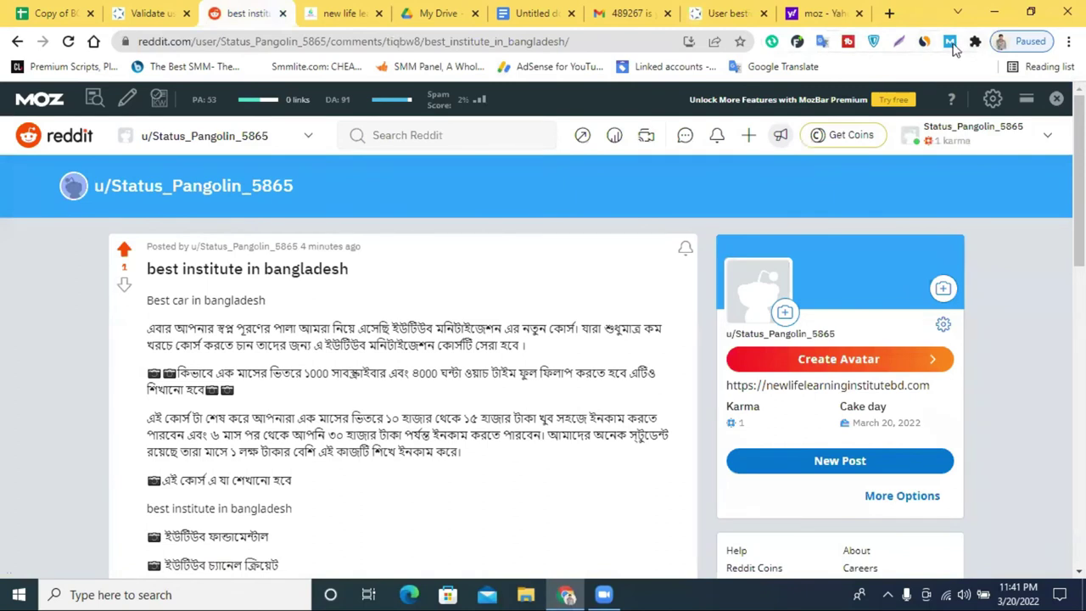
left_click(952, 44)
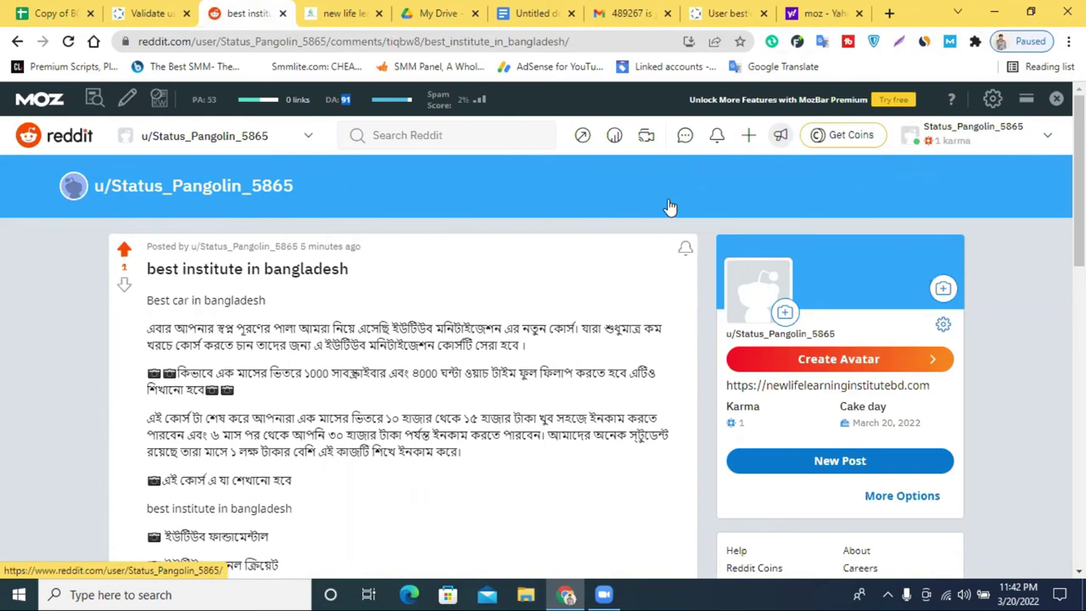
left_click(712, 9)
left_click(343, 12)
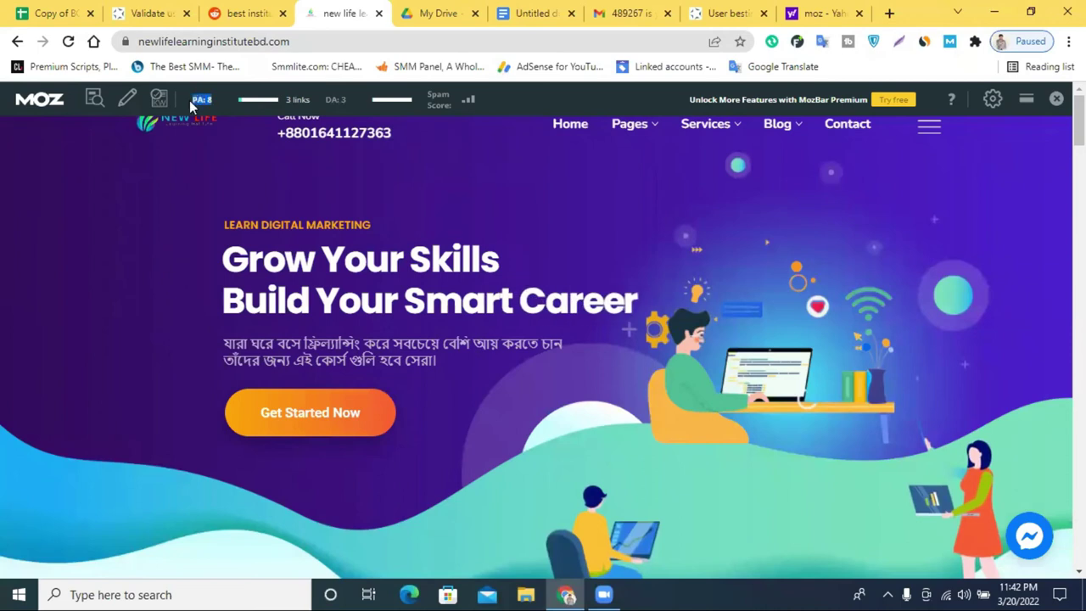
left_click_drag(350, 100, 330, 100)
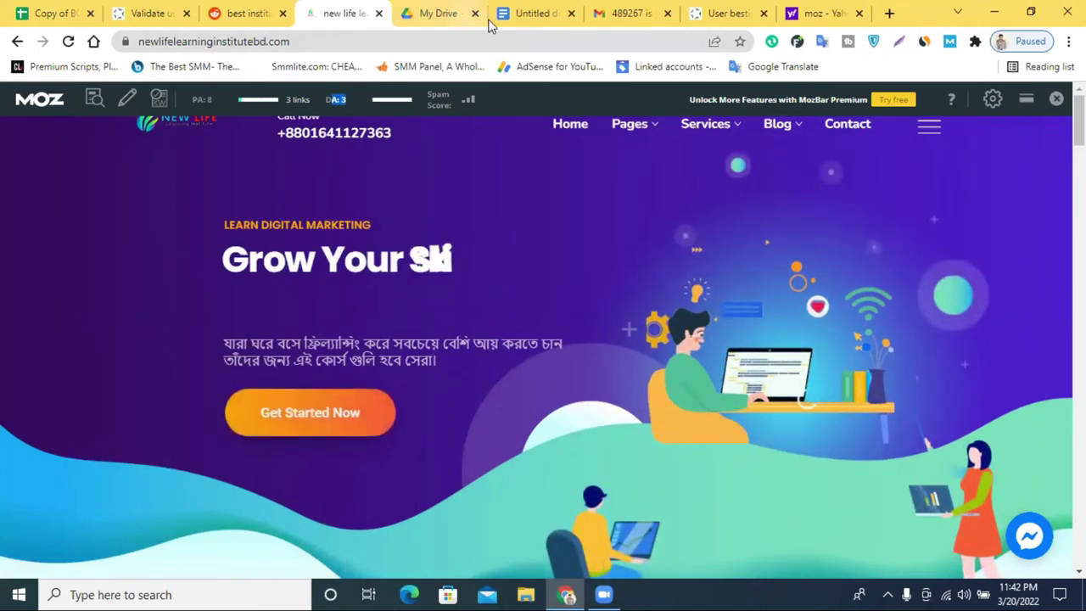
Copy the web address of the institute's home page
left_click(255, 42)
right_click(255, 42)
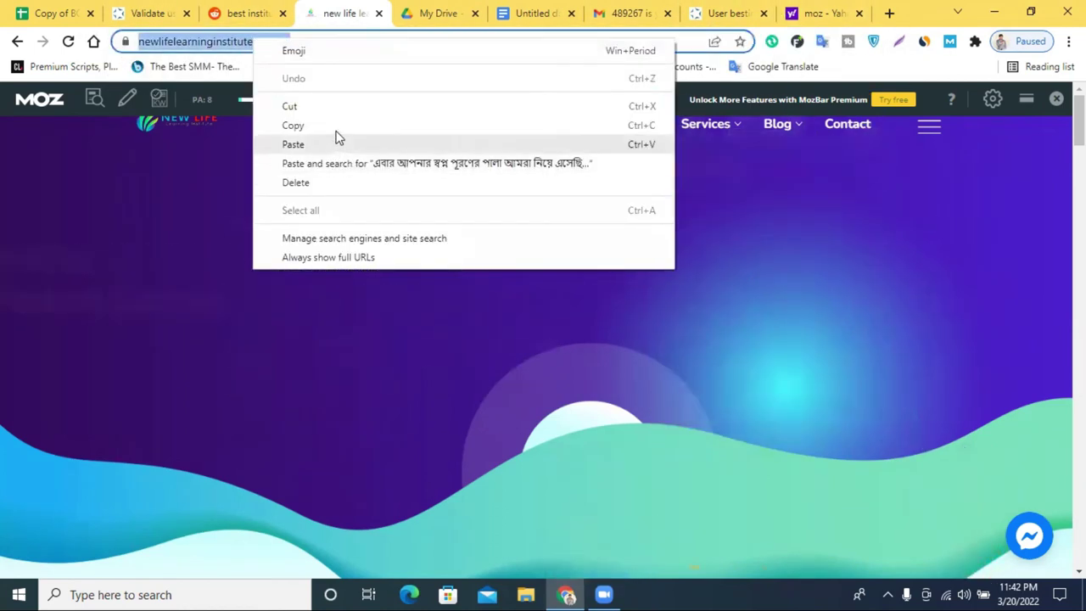
left_click(335, 125)
Search the web for "best car" in a new browser tab
left_click(813, 10)
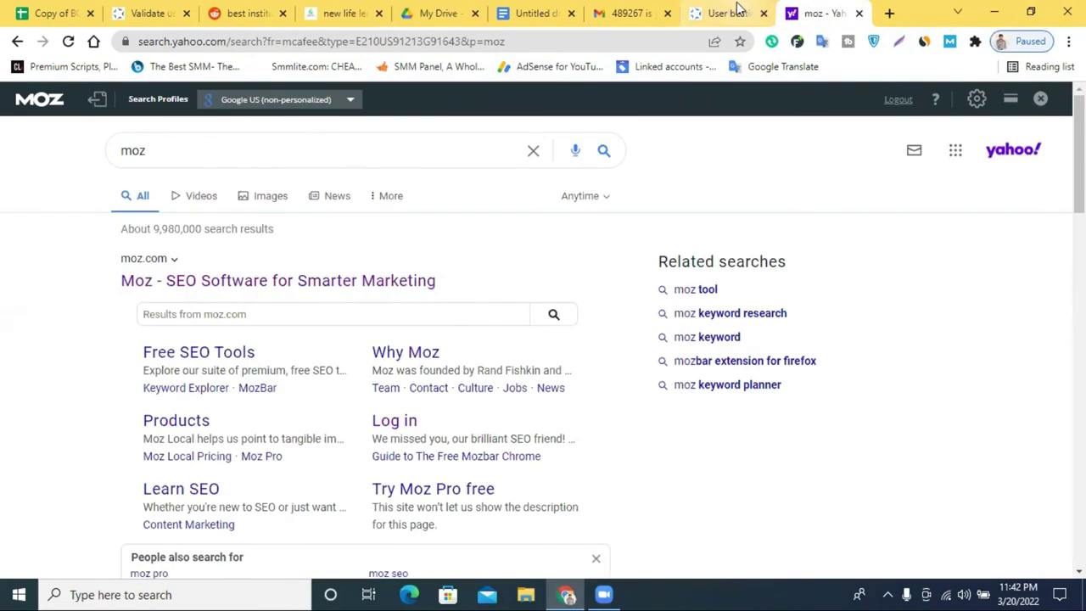
left_click(728, 10)
left_click(813, 10)
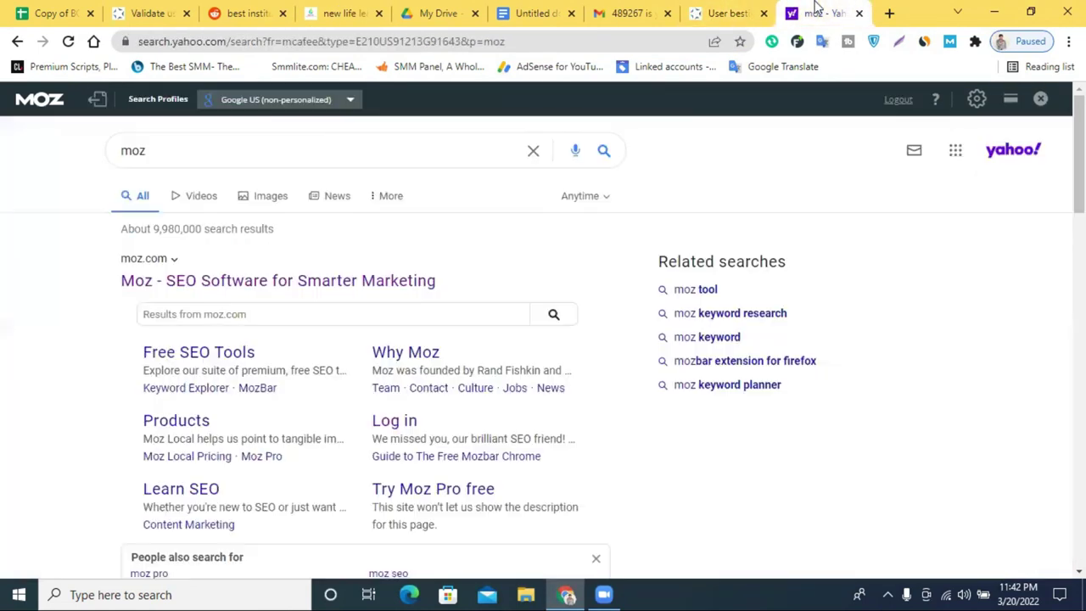
left_click(262, 157)
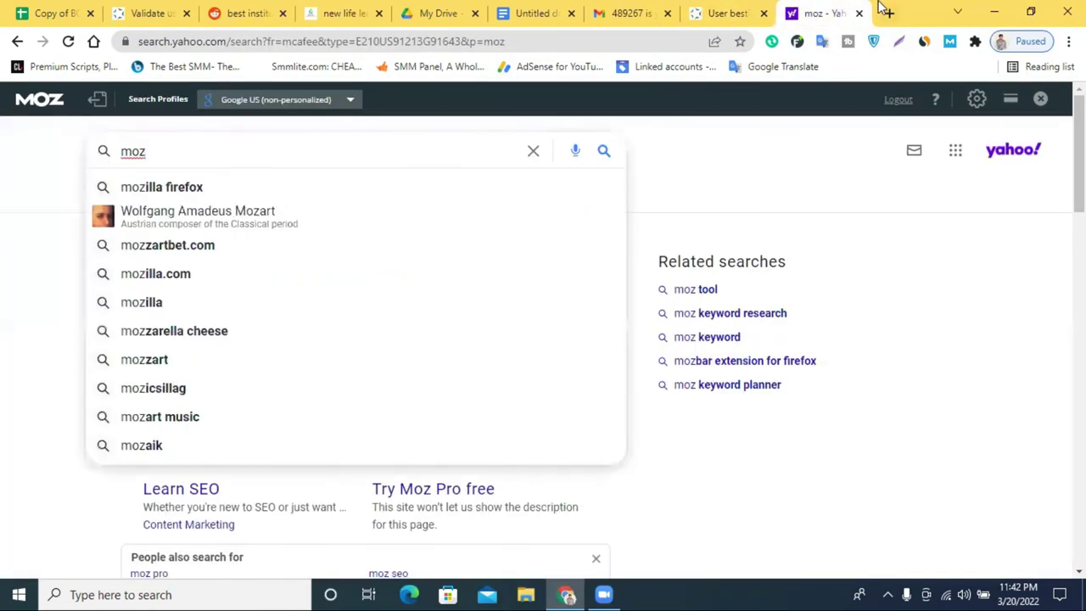
key("ctrl+t")
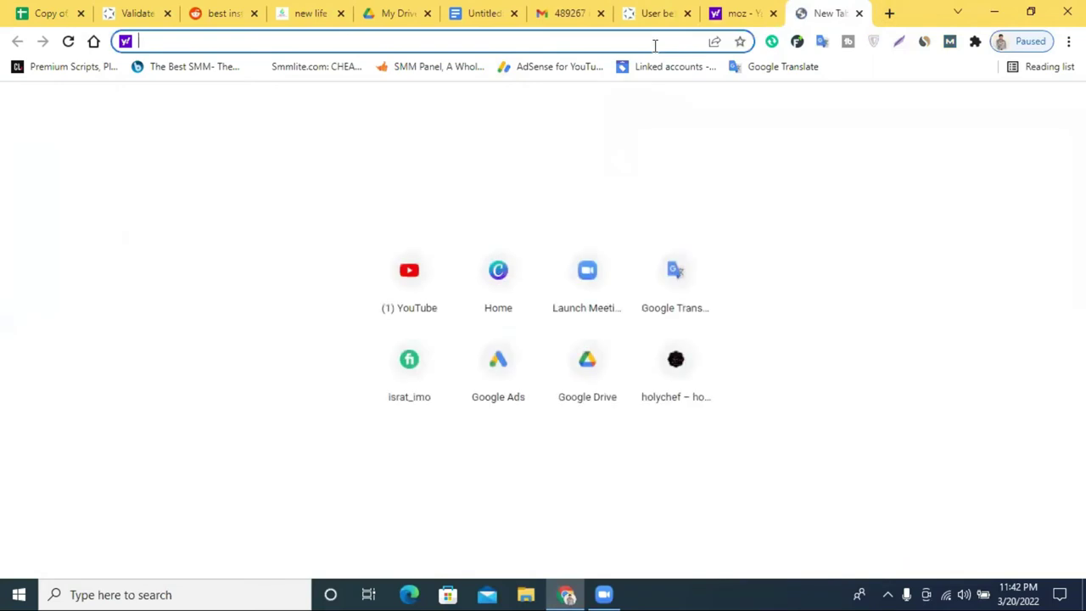
type("best")
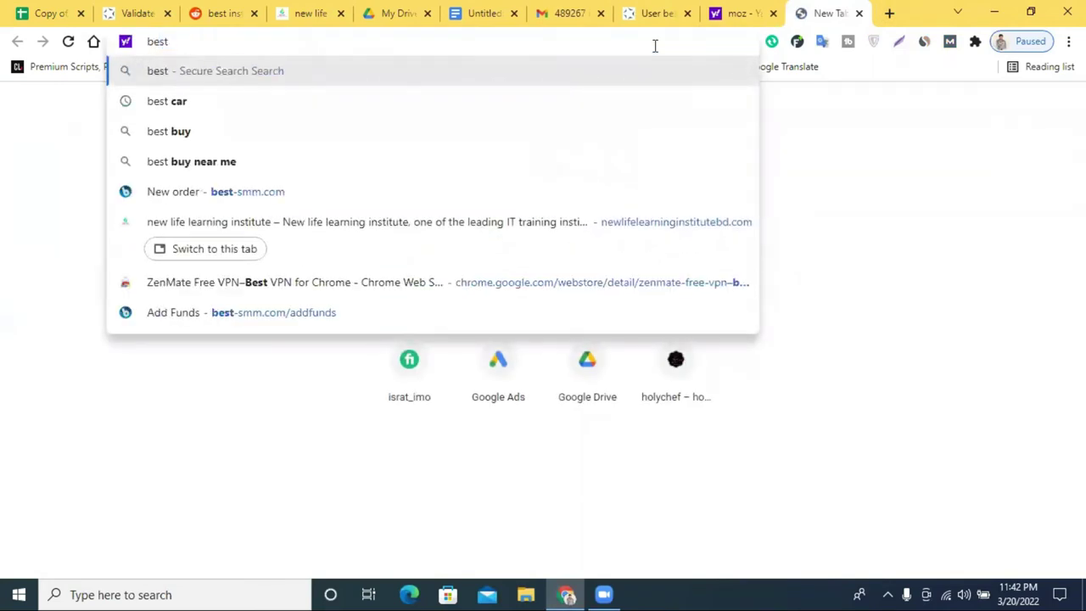
left_click(566, 101)
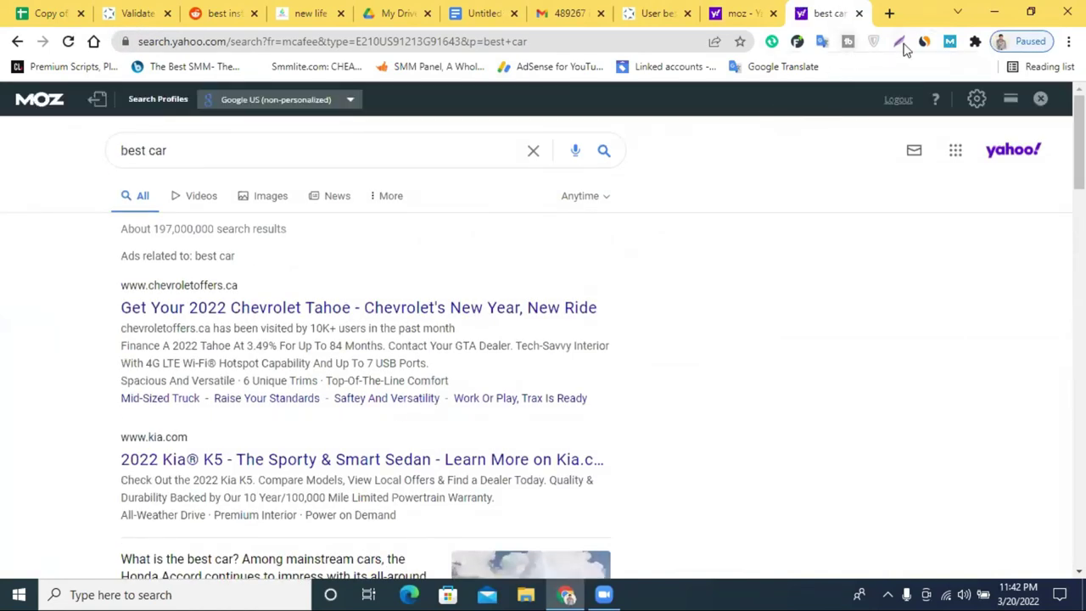
Examine the MozBar PA, DA and link metrics shown for the "best car" search results
left_click(950, 42)
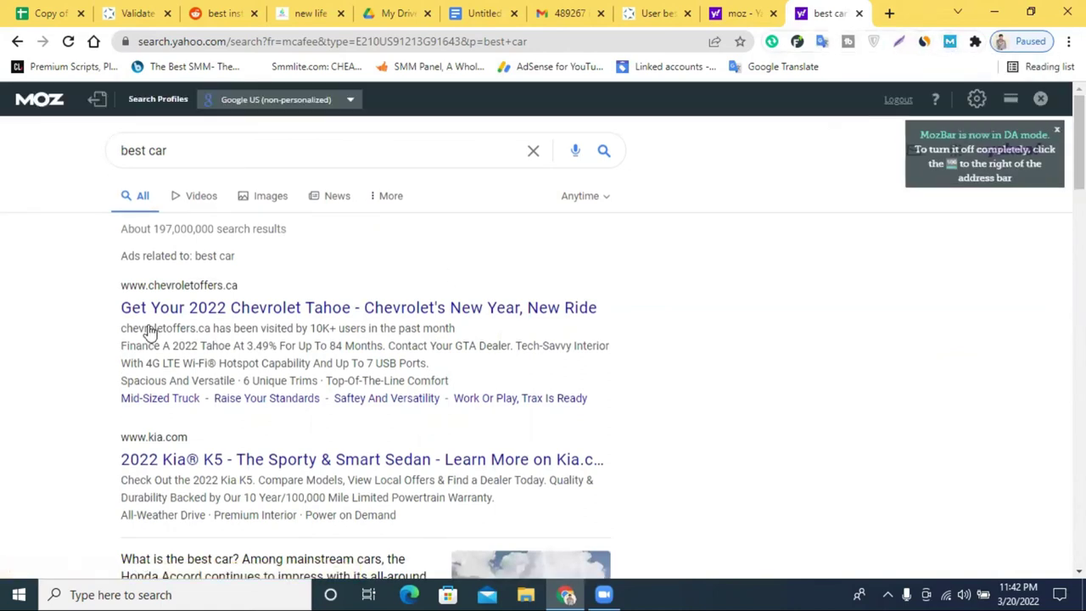
scroll(226, 293, "down", 5)
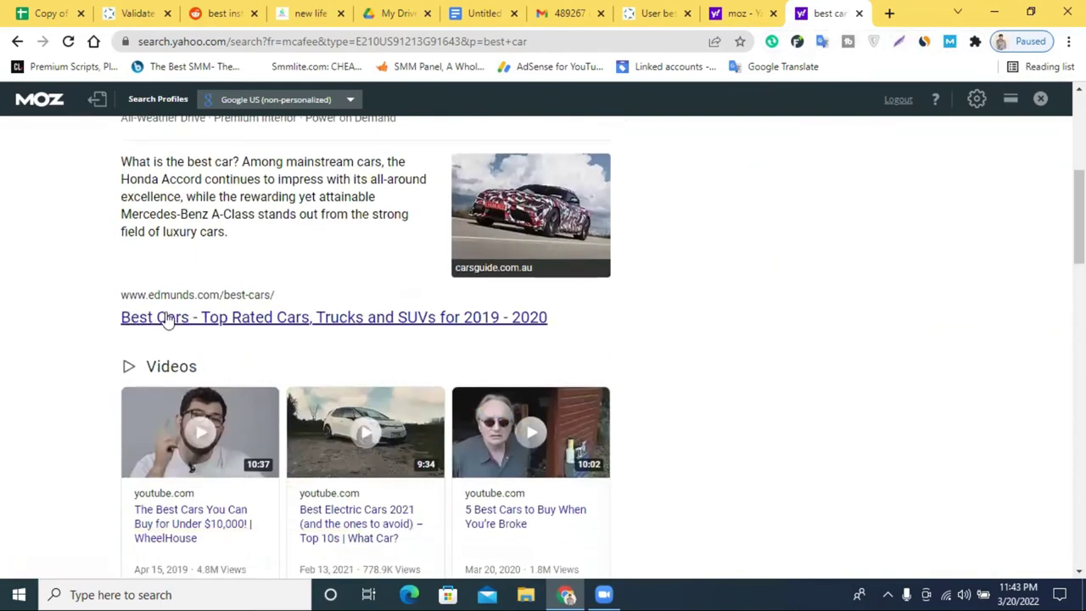
scroll(400, 321, "up", 5)
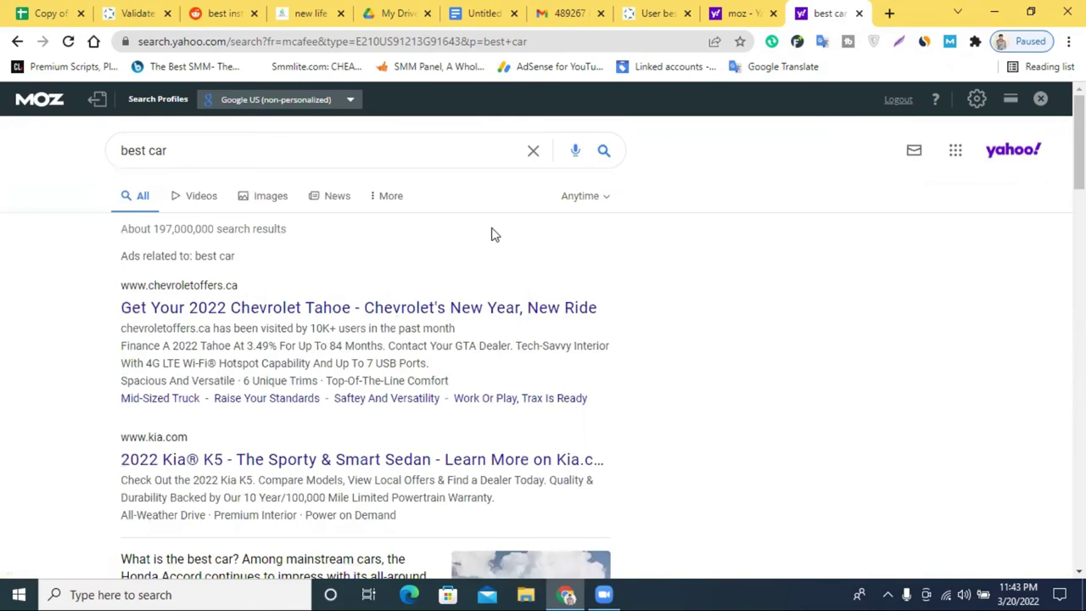
scroll(492, 235, "down", 12)
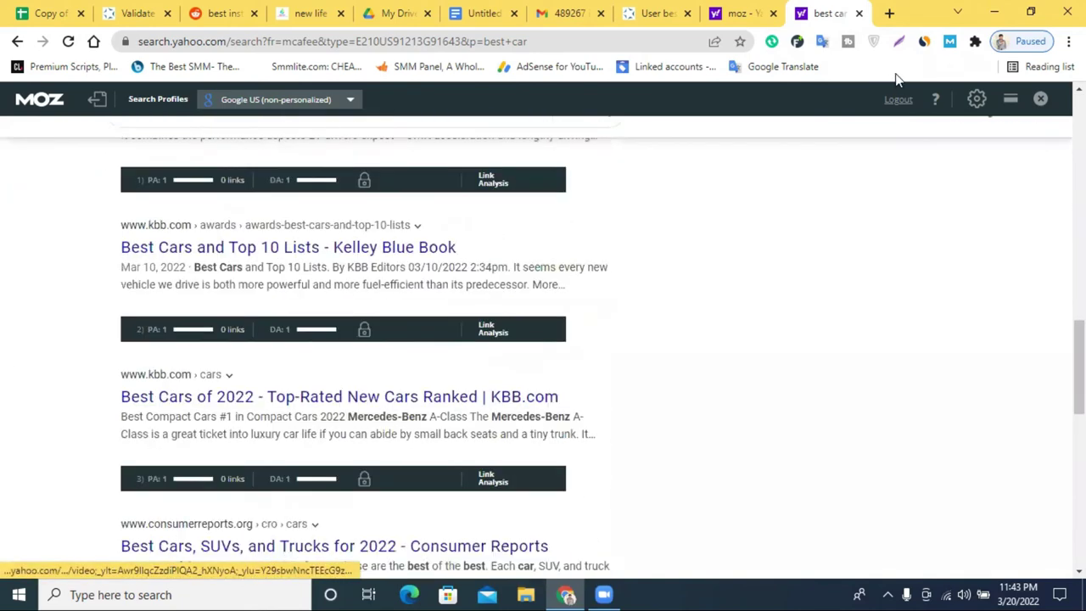
scroll(679, 241, "up", 12)
scroll(674, 246, "down", 7)
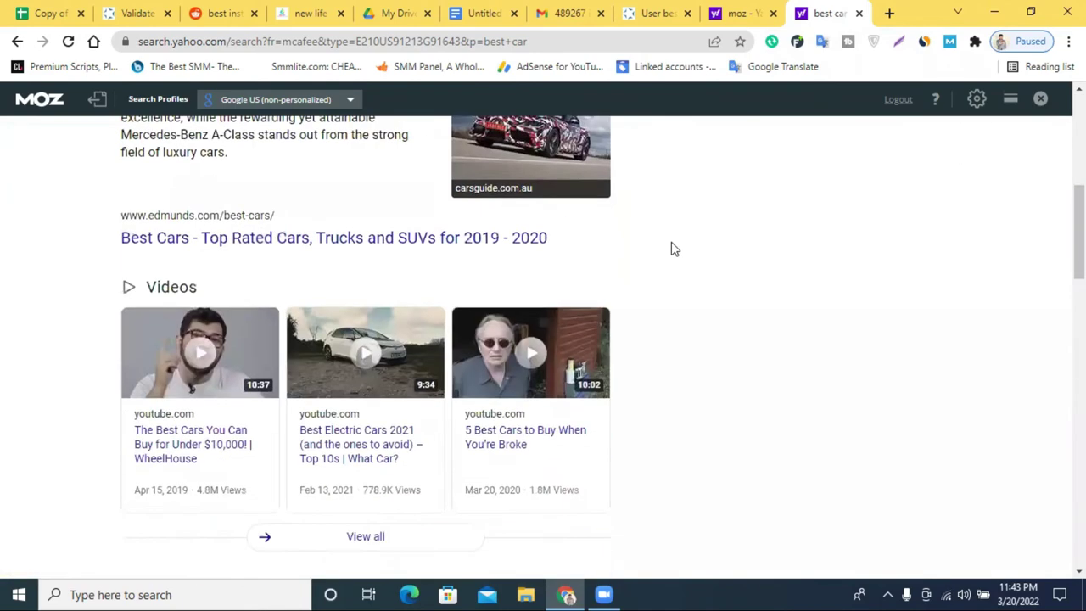
scroll(674, 248, "down", 10)
scroll(672, 250, "down", 4)
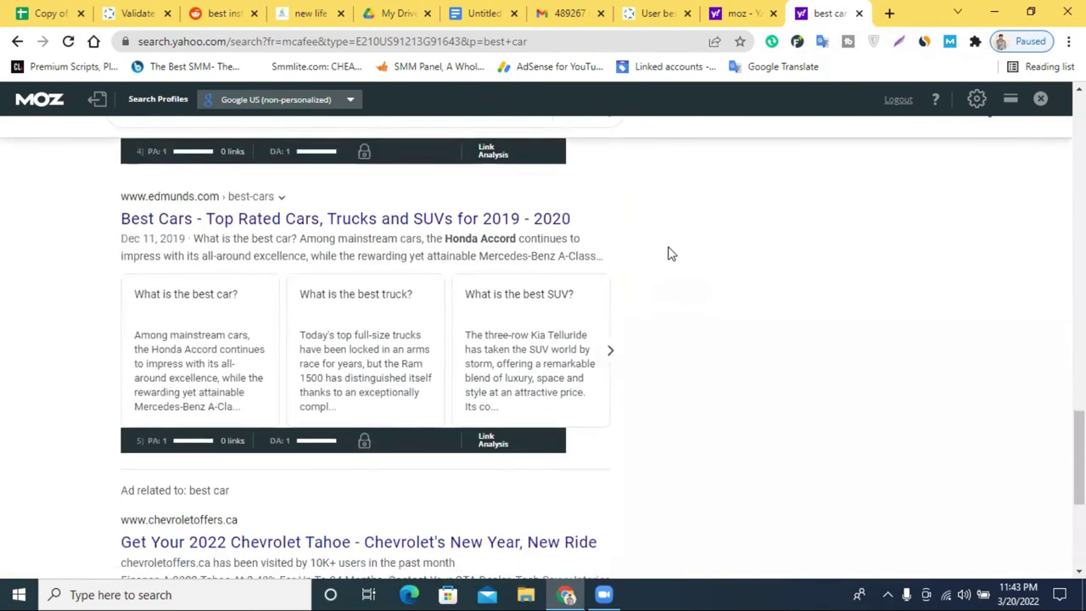
scroll(339, 289, "down", 2)
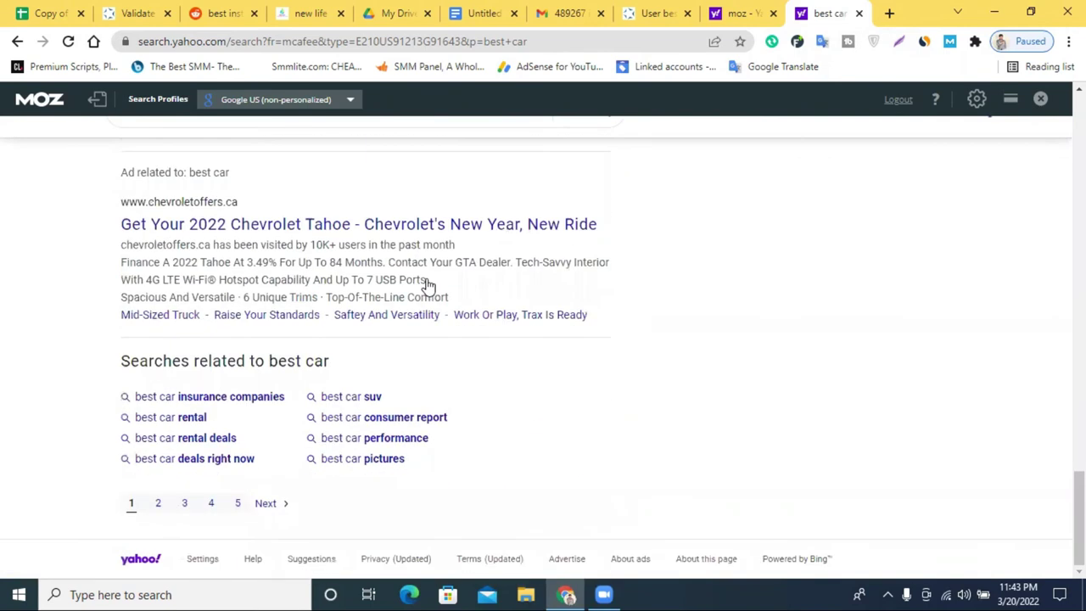
Reload the "best car" search results and open the Edmunds best-cars page to view its MozBar metrics
right_click(950, 215)
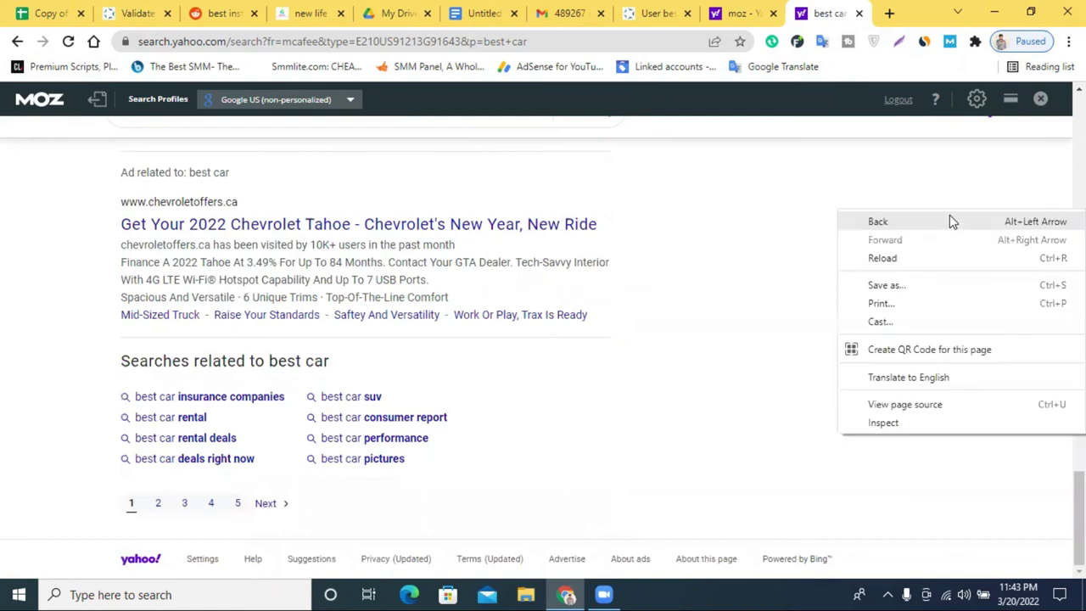
left_click(903, 257)
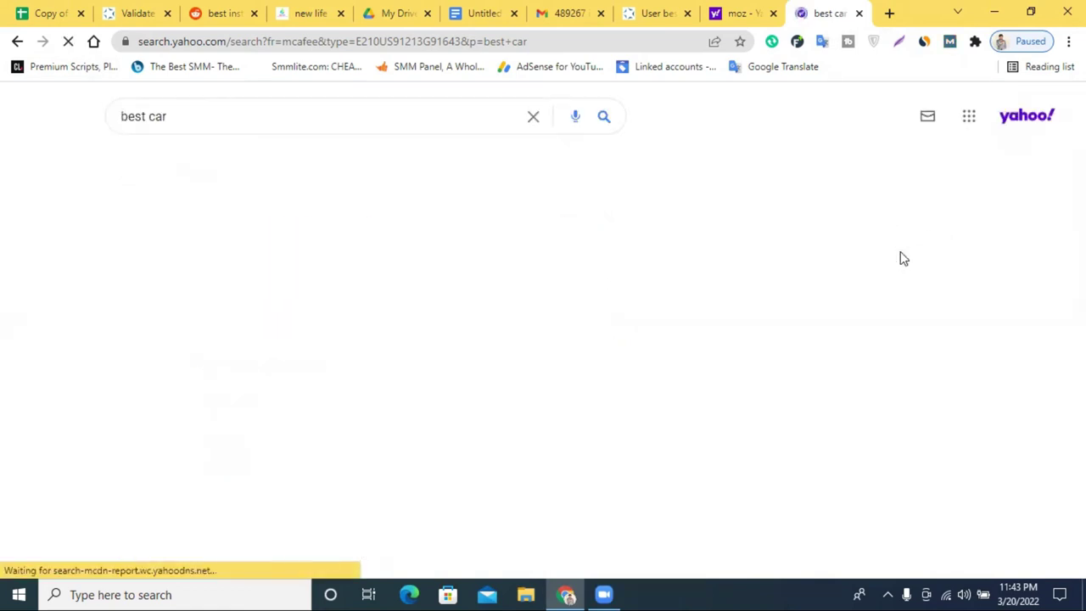
scroll(679, 354, "up", 4)
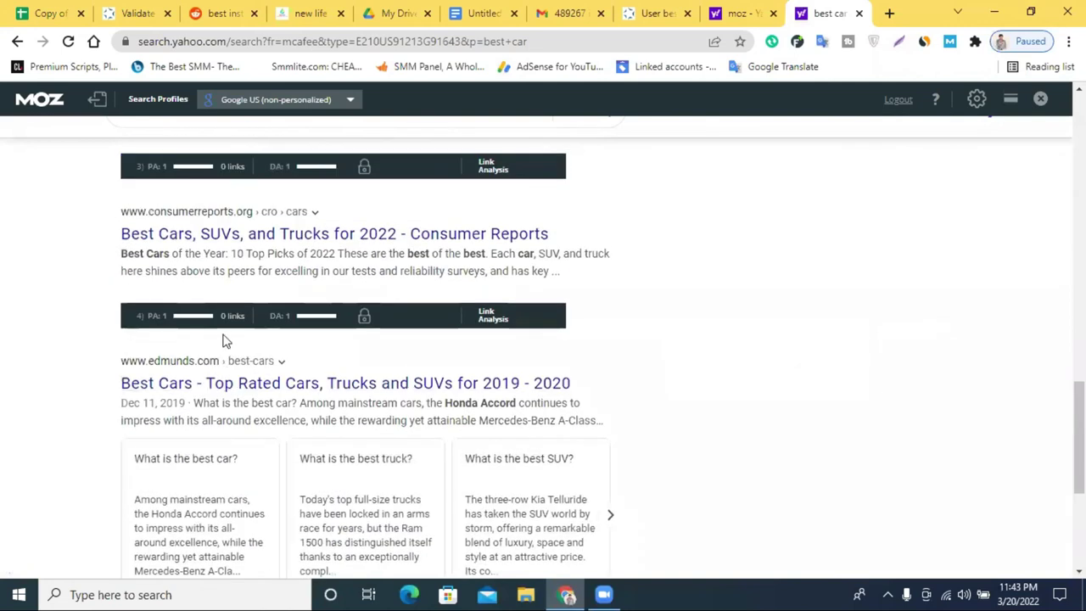
left_click(177, 384)
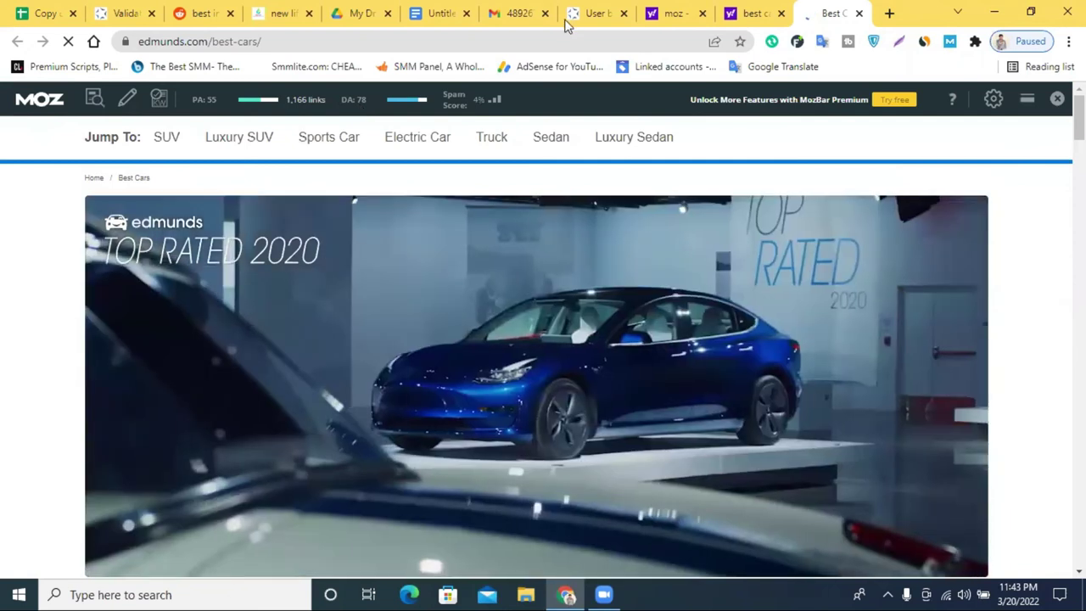
Open the Consumer Reports best-cars page from the "best car" search results and turn on MozBar for it
left_click(750, 13)
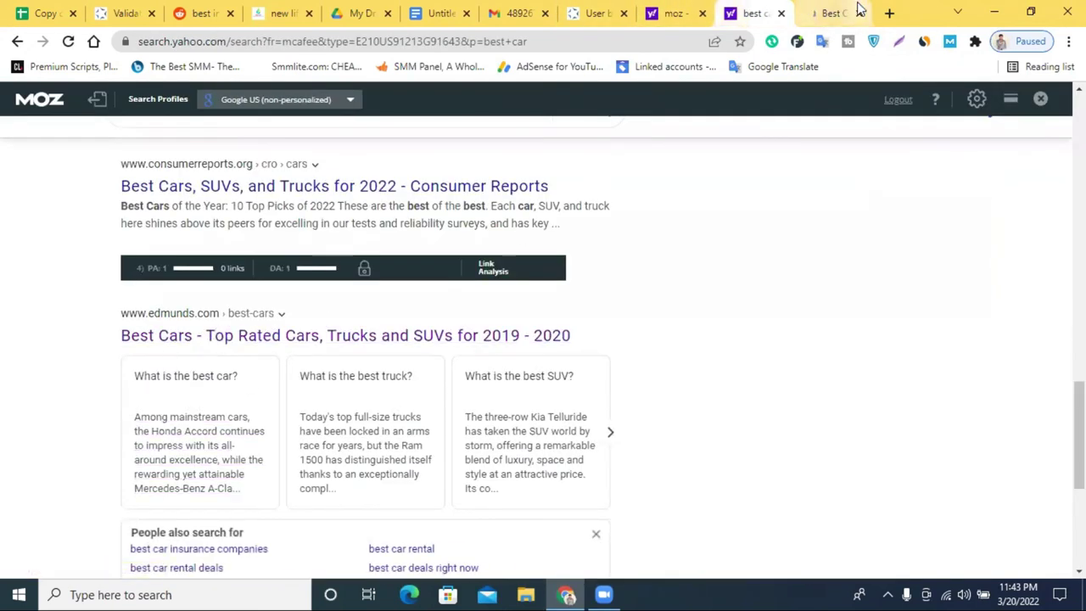
left_click(848, 10)
left_click(750, 13)
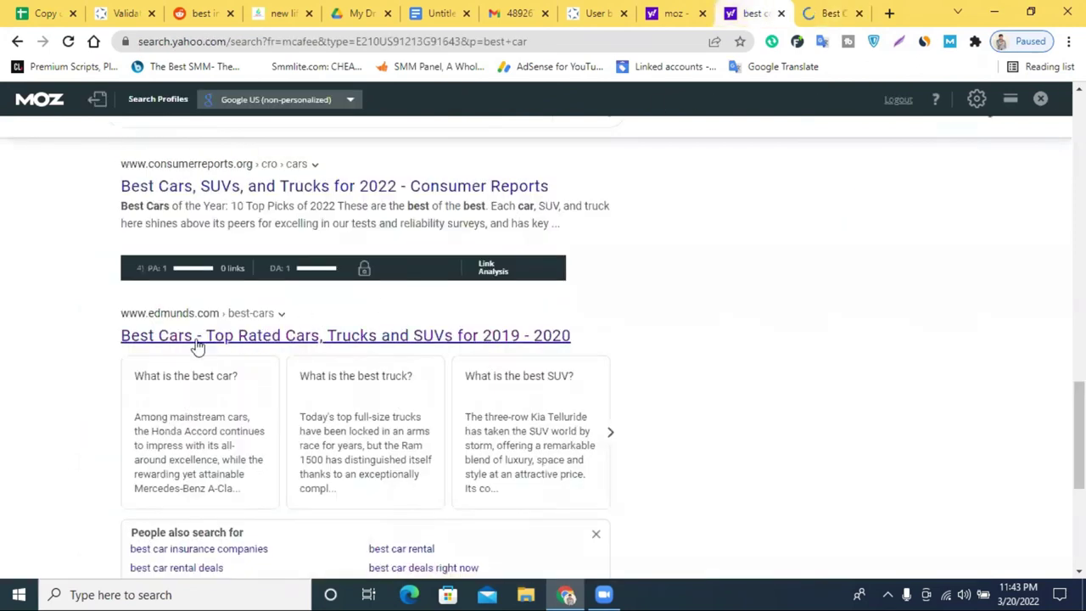
scroll(212, 348, "up", 2)
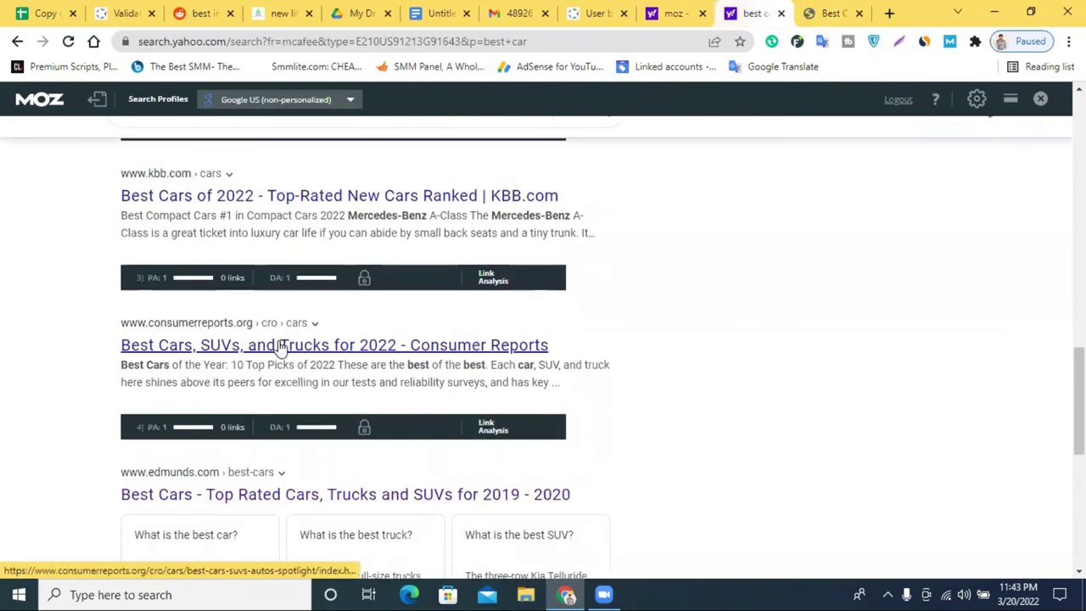
left_click(241, 349)
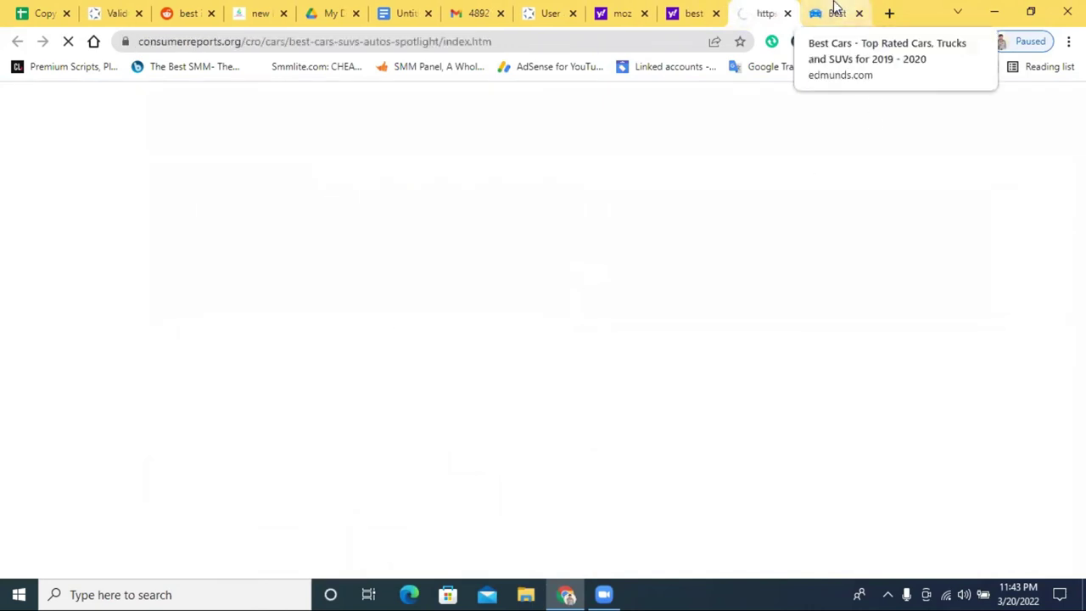
left_click(836, 10)
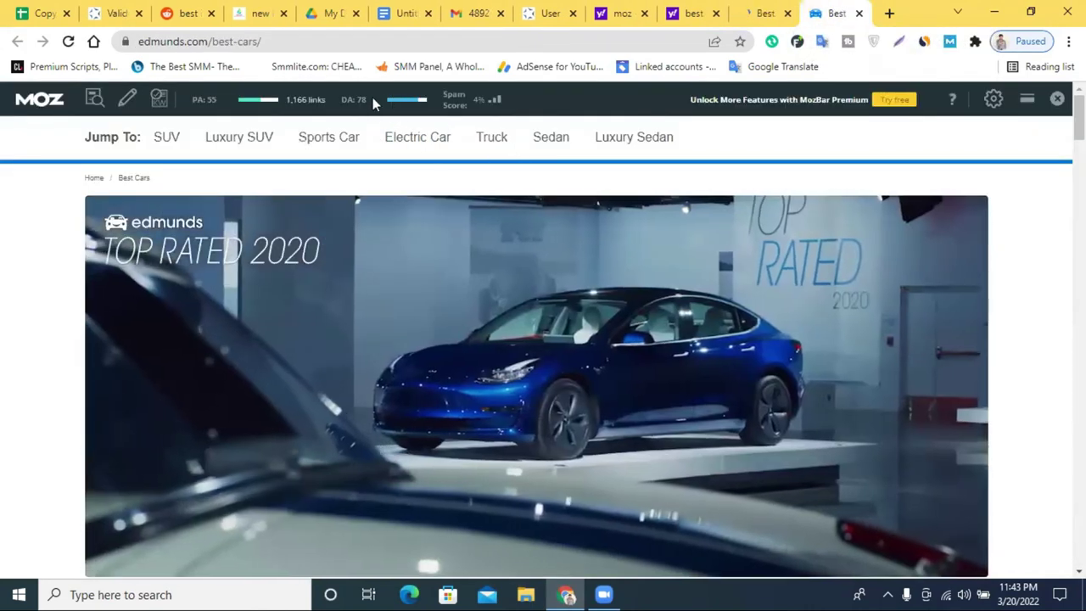
key("ctrl+shift+Tab")
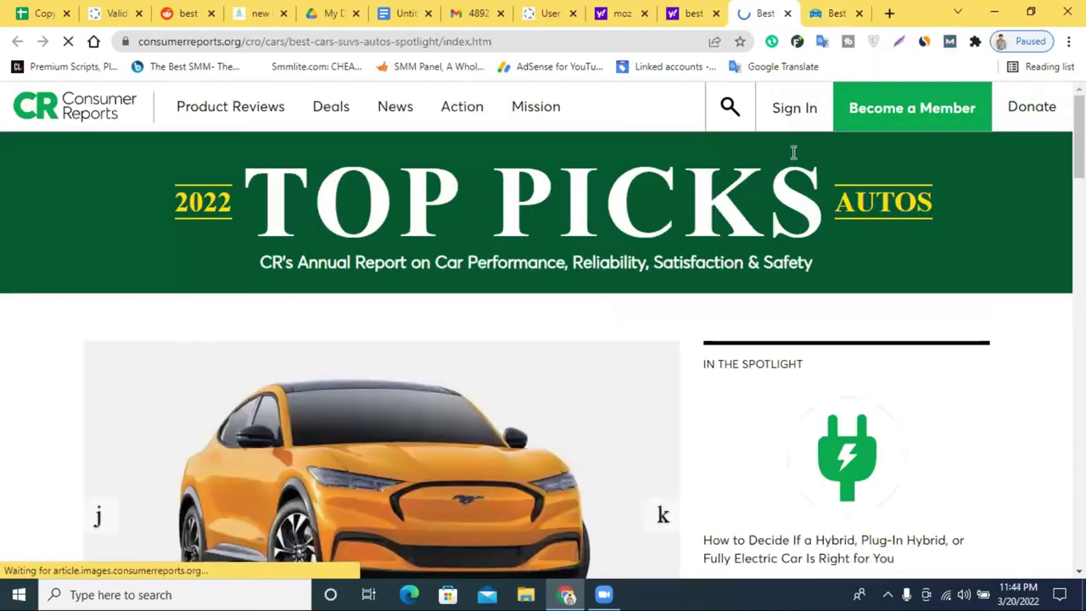
left_click(950, 43)
left_click(951, 48)
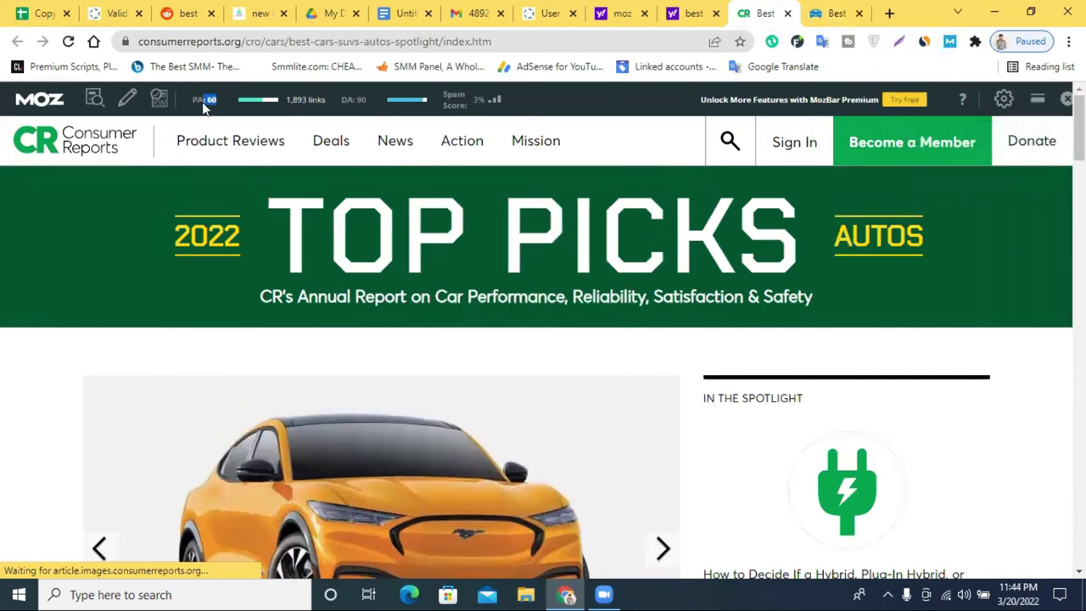
Compare the MozBar PA and DA of the Edmunds and Consumer Reports pages with the metrics under the "best car" search results
left_click(836, 13)
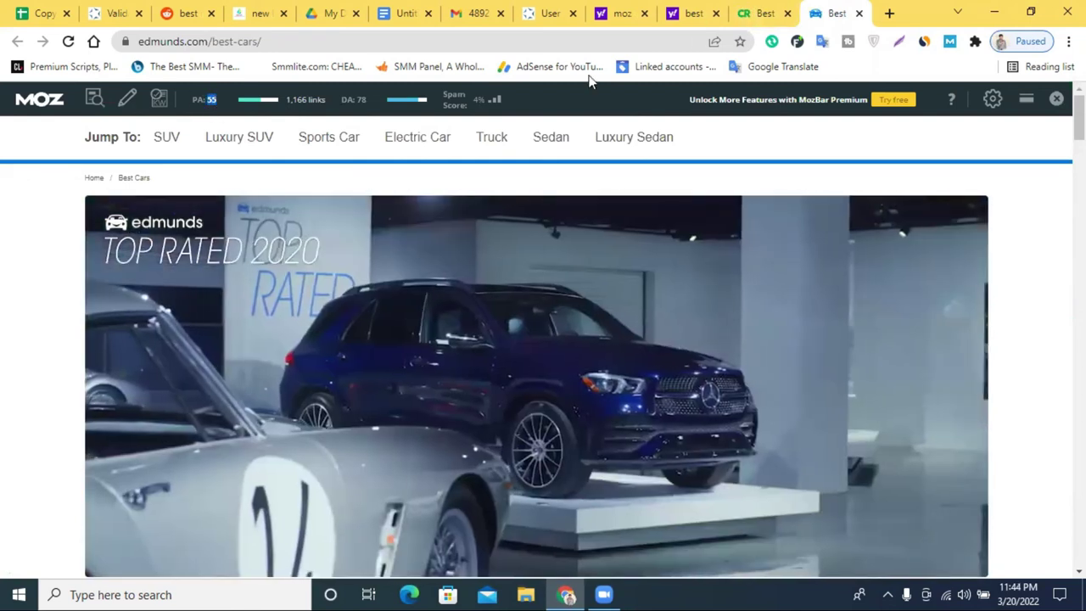
left_click(764, 13)
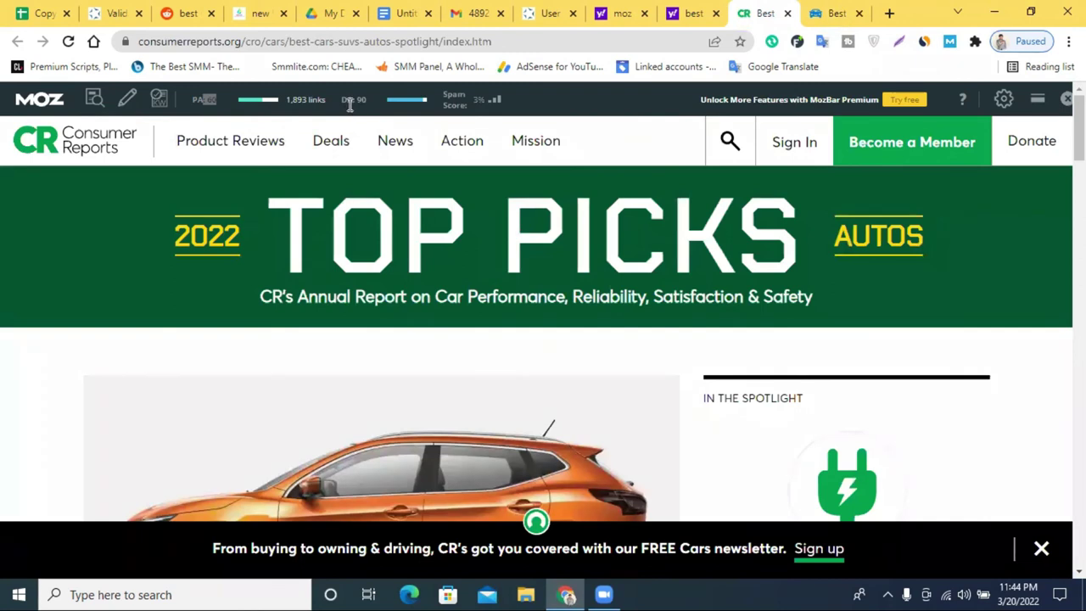
left_click(836, 13)
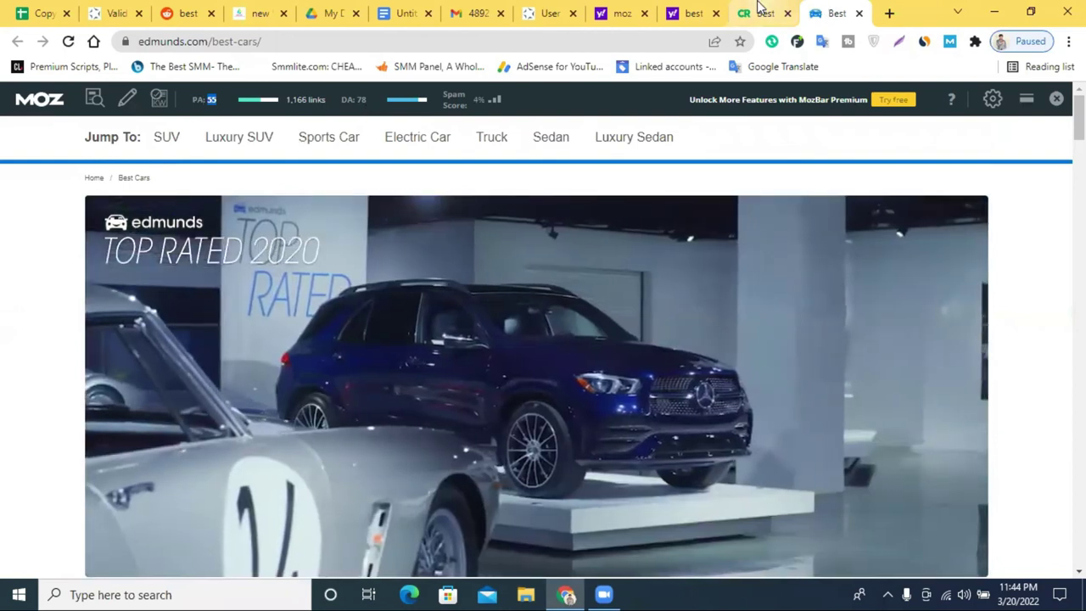
left_click(761, 13)
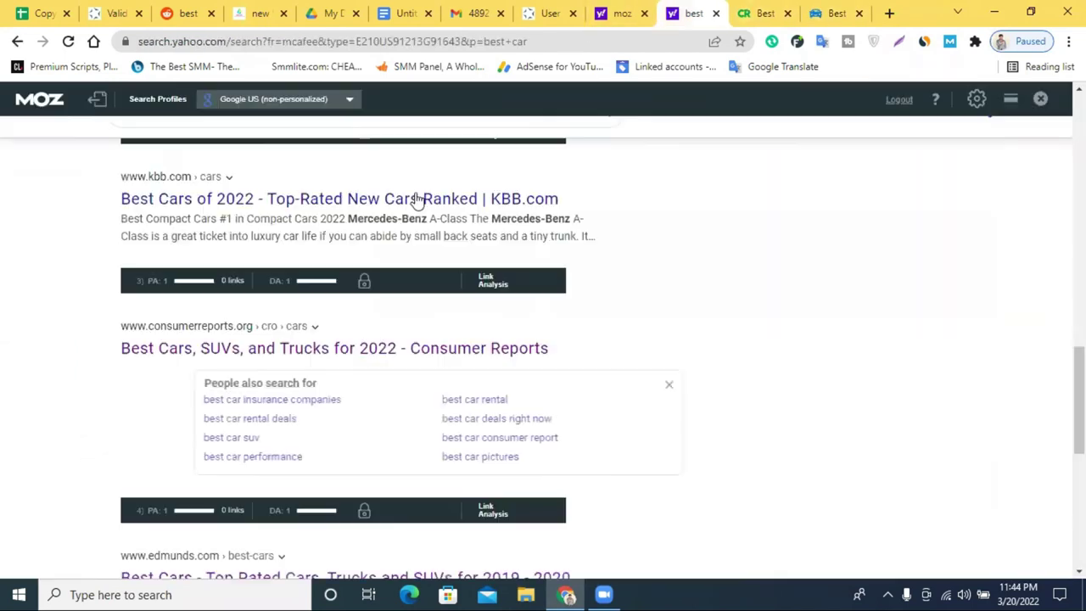
left_click(693, 12)
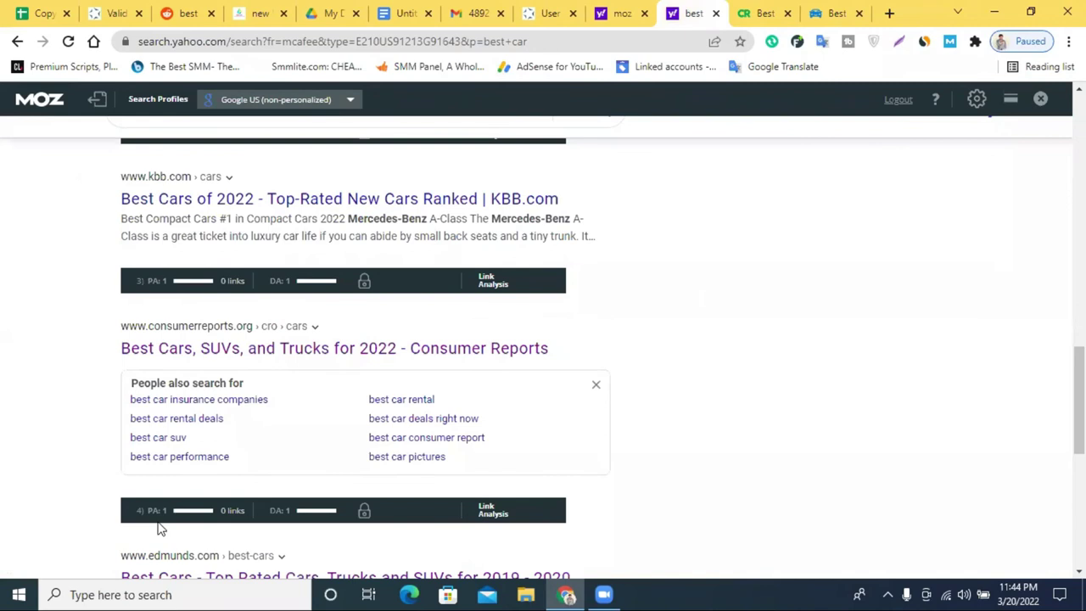
scroll(167, 509, "down", 2)
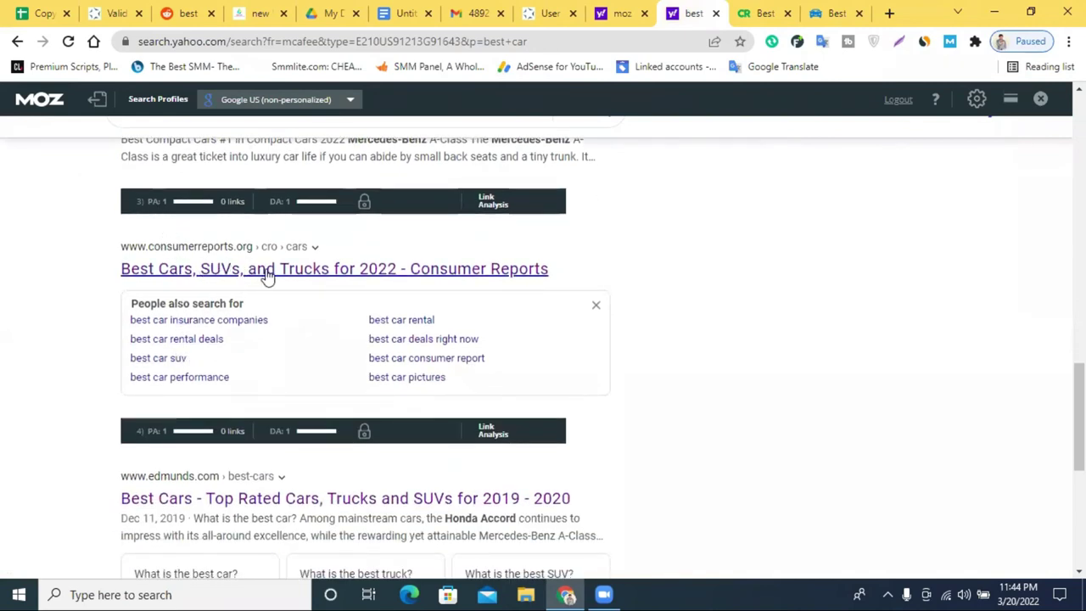
scroll(276, 253, "up", 4)
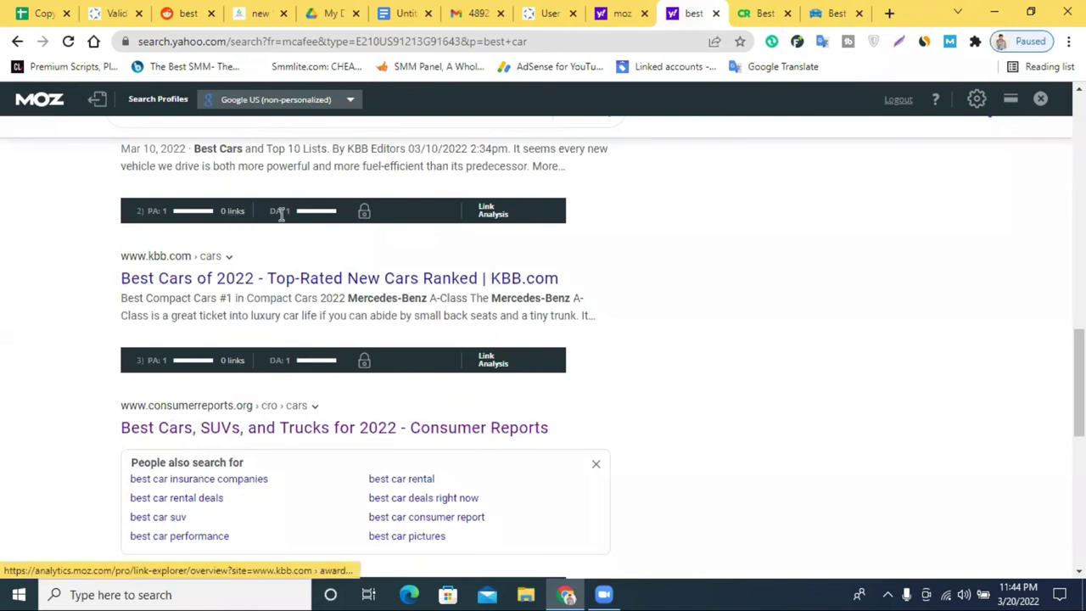
scroll(269, 225, "up", 2)
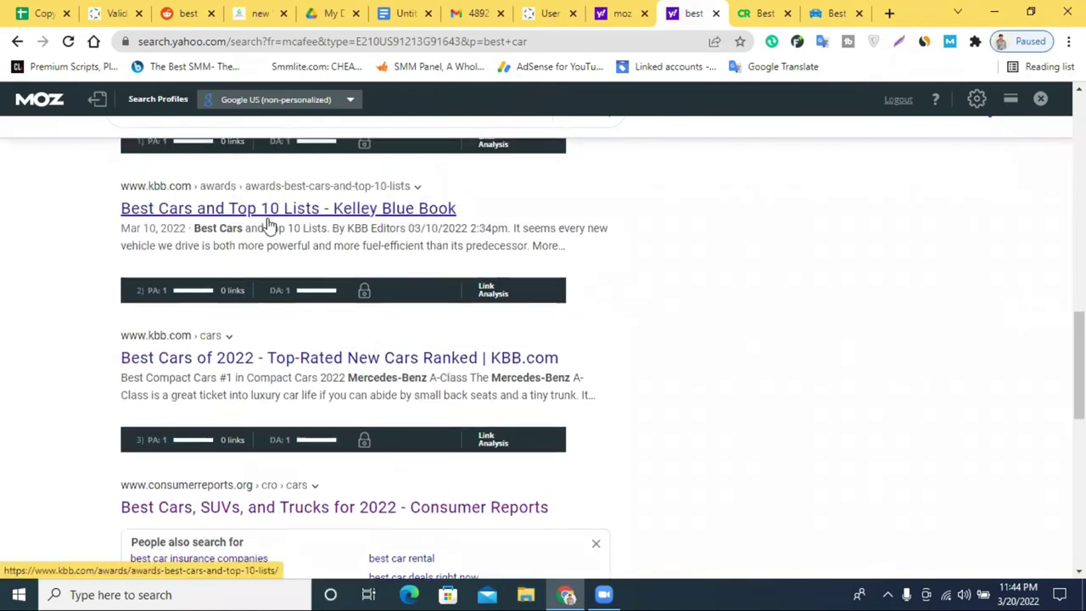
scroll(269, 225, "up", 4)
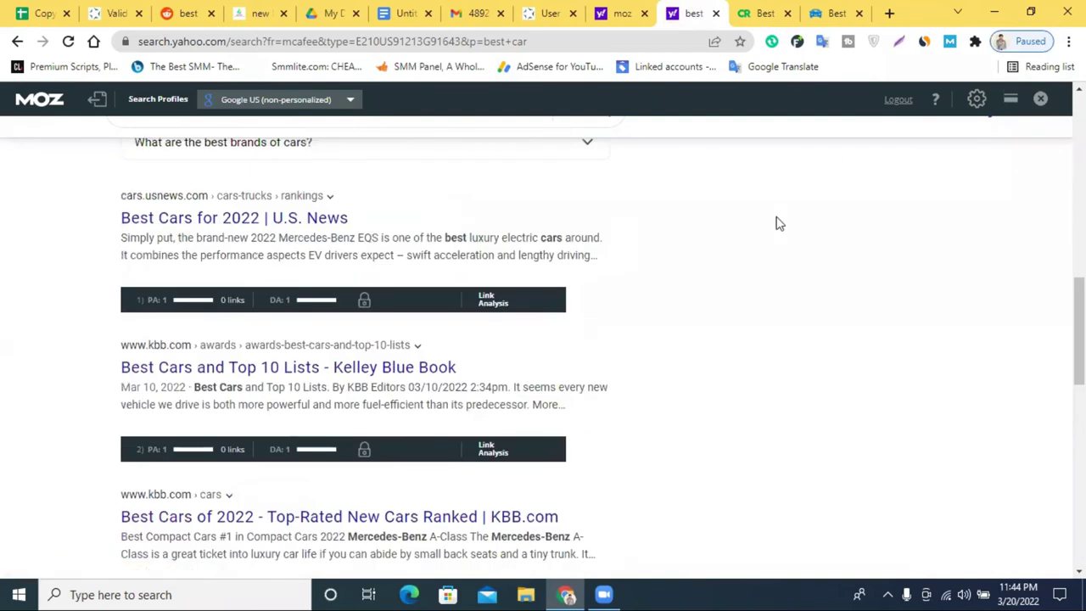
left_click(836, 13)
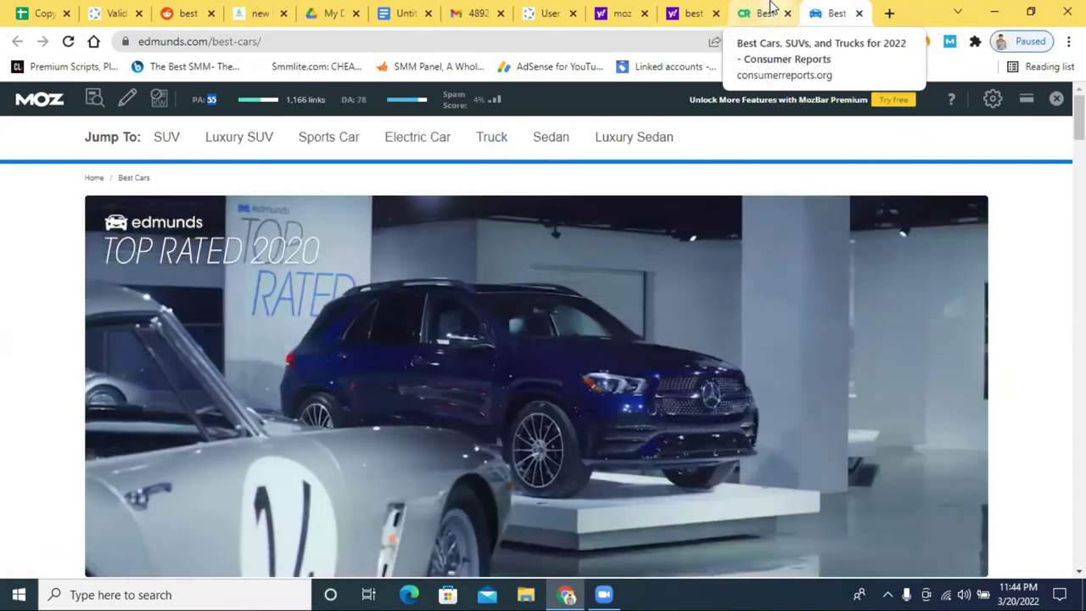
left_click(764, 12)
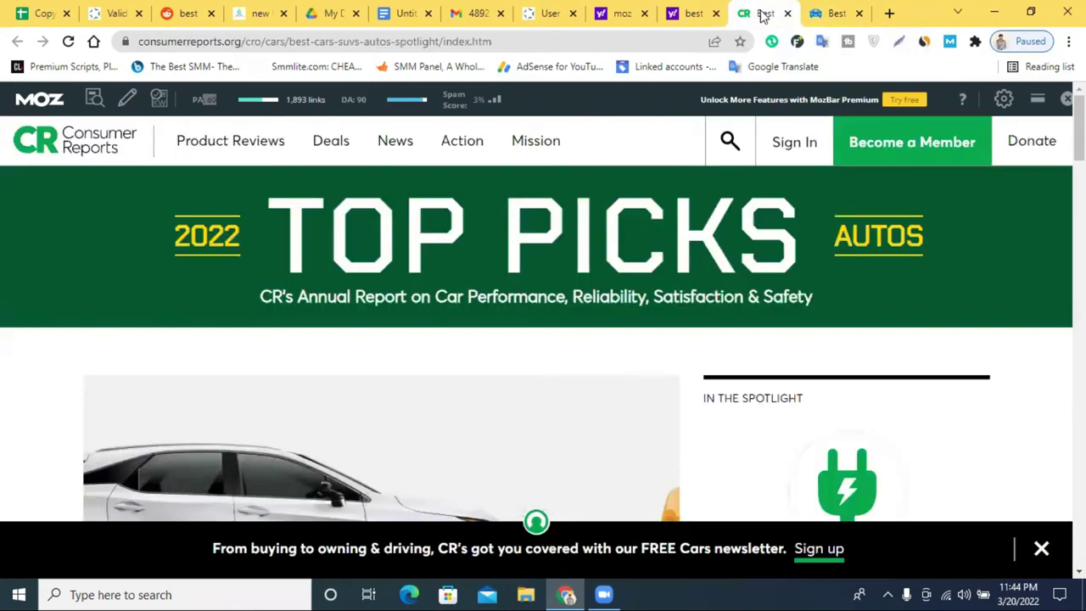
left_click_drag(242, 41, 217, 51)
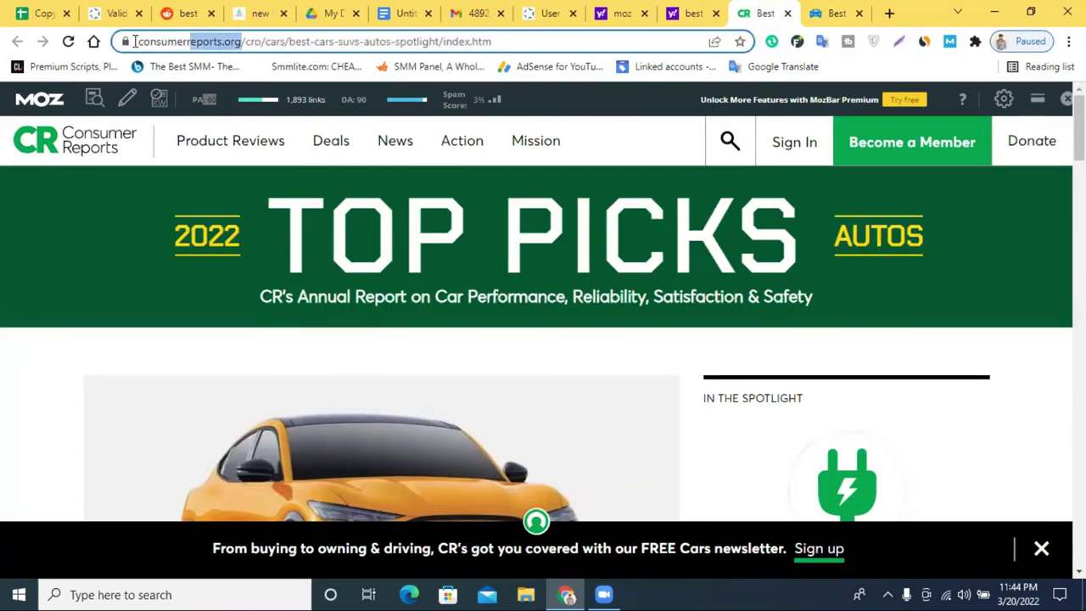
right_click(214, 47)
left_click(296, 133)
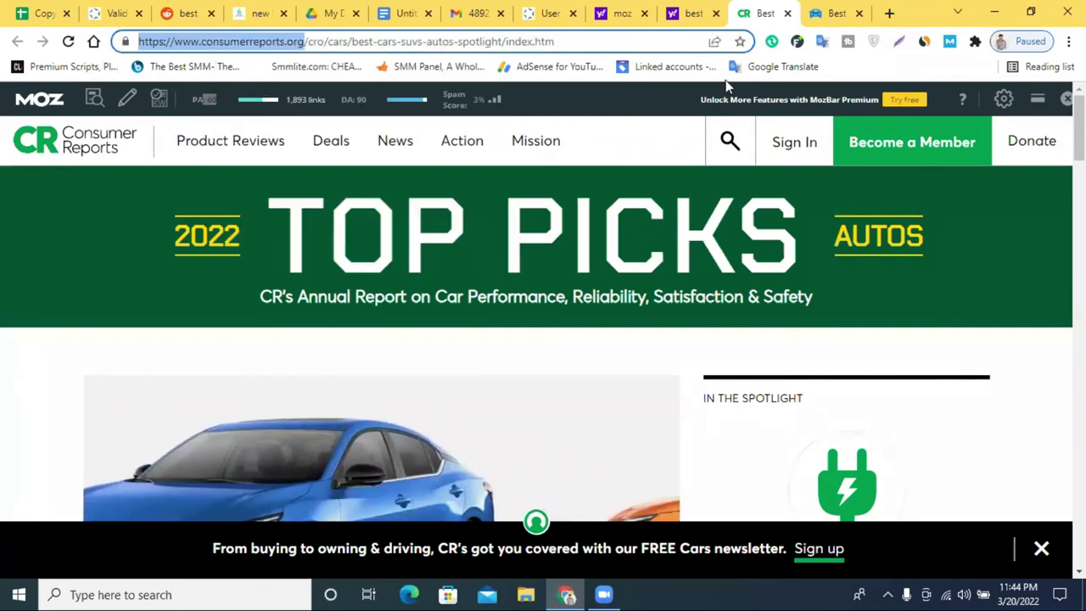
Open the Moz website from the "moz" search results and go to its page exploring all features
left_click(710, 8)
left_click(628, 13)
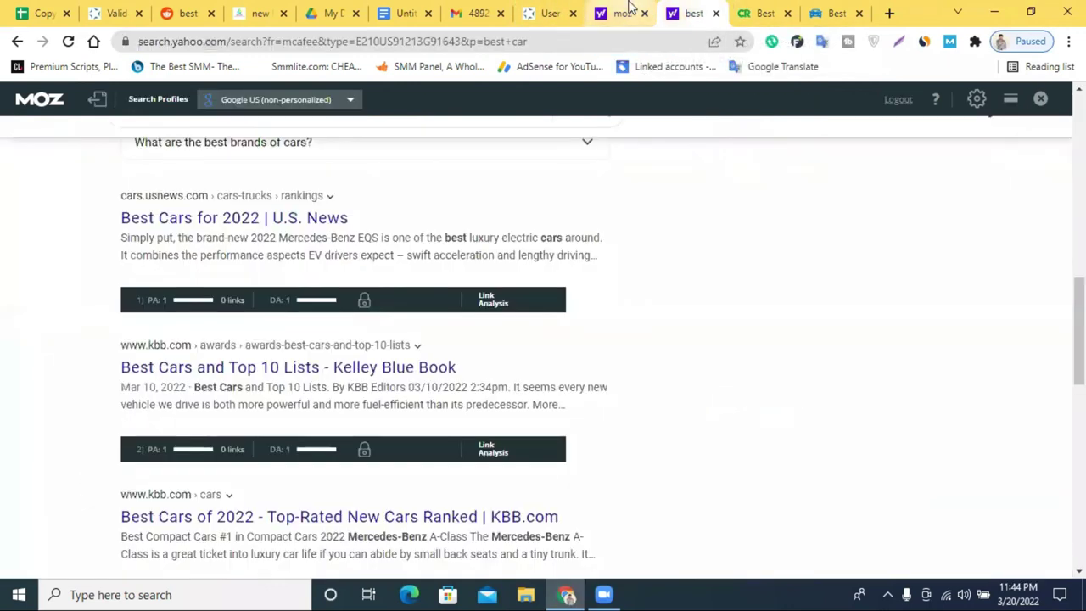
left_click(711, 187)
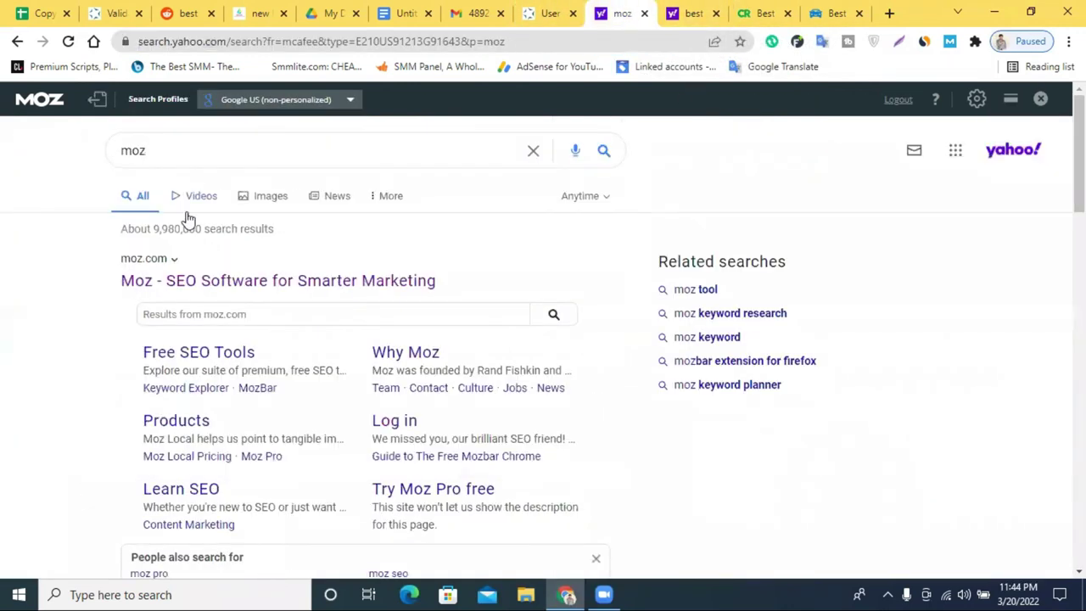
left_click(160, 281)
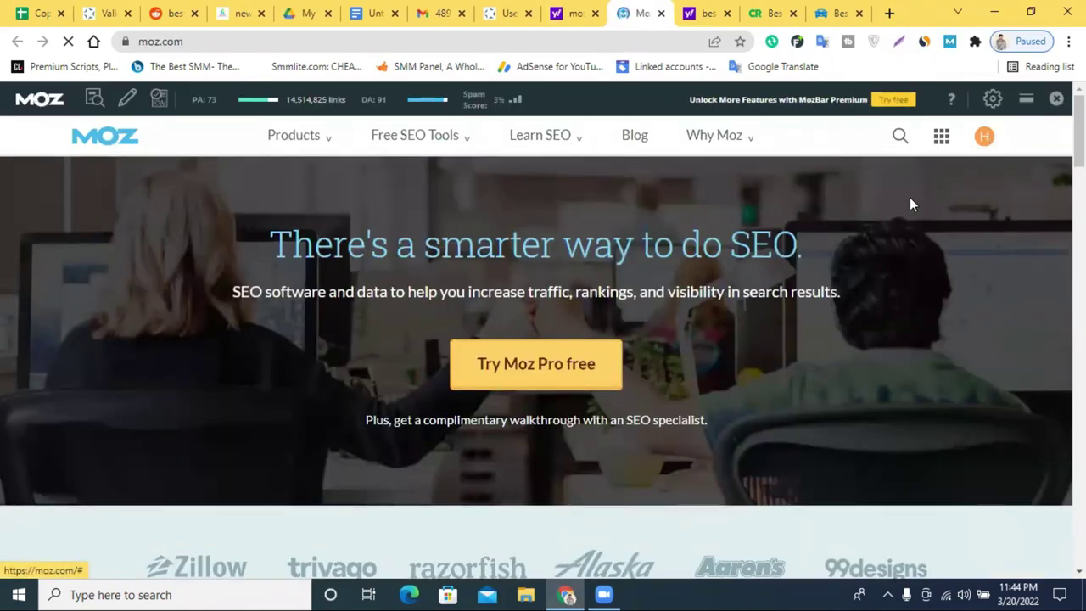
scroll(685, 231, "down", 2)
scroll(684, 232, "down", 10)
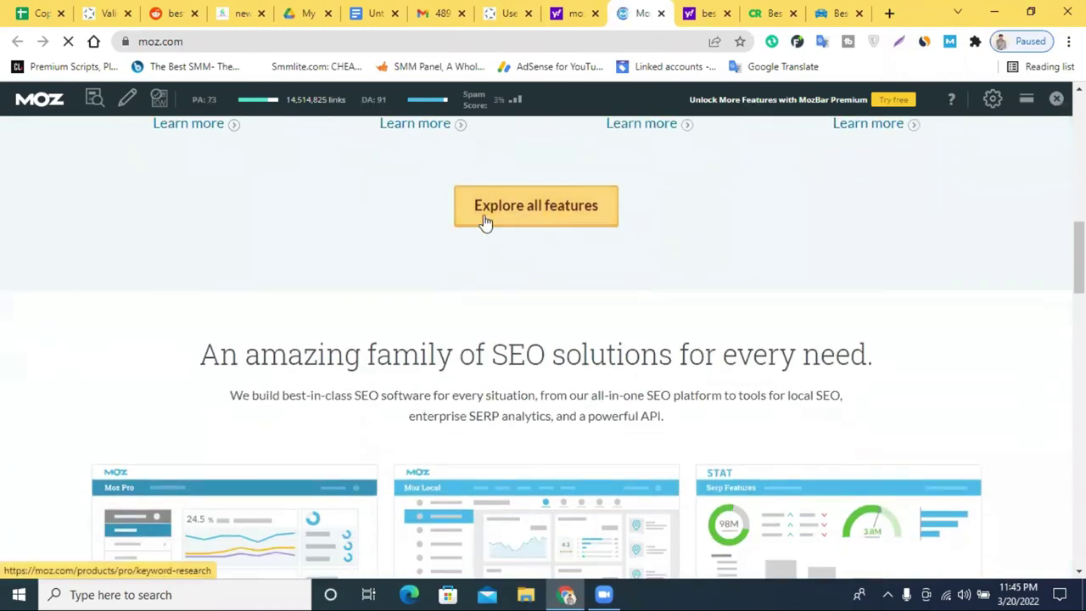
left_click(544, 219)
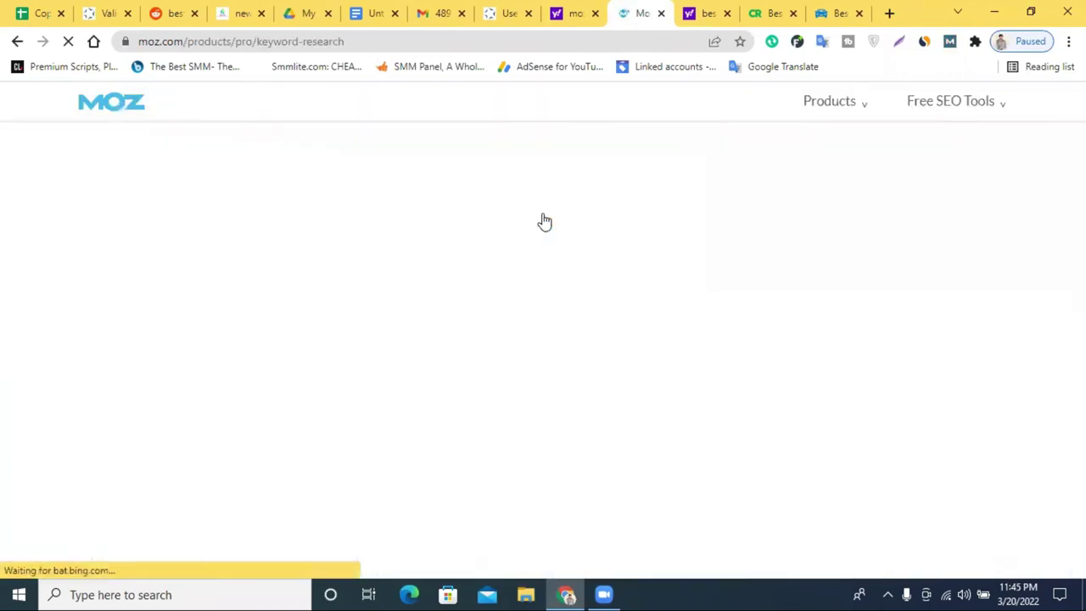
scroll(543, 222, "down", 8)
scroll(543, 219, "down", 4)
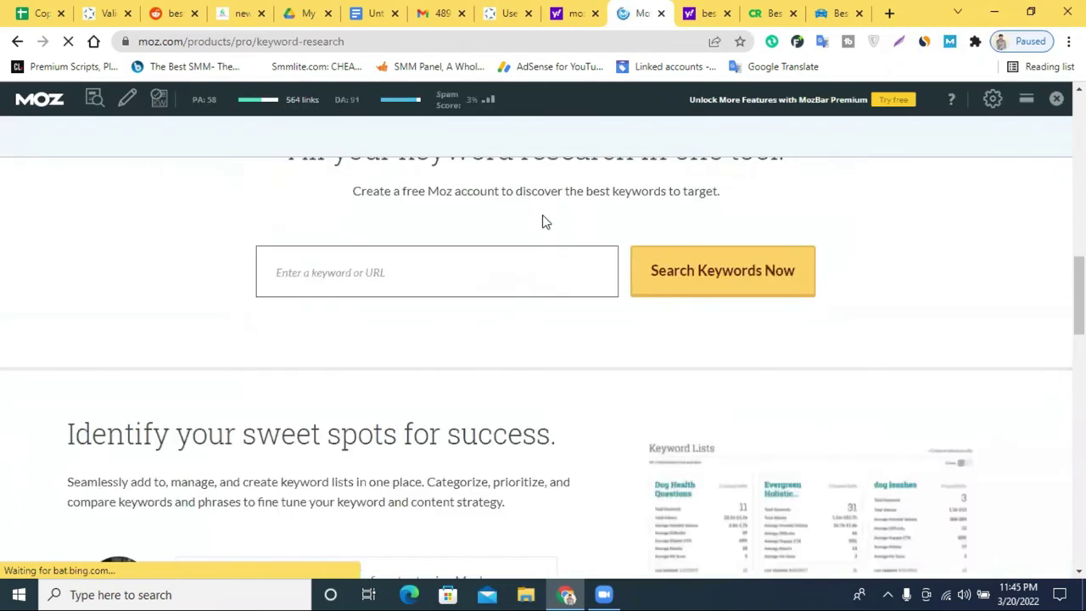
left_click(368, 270)
right_click(367, 270)
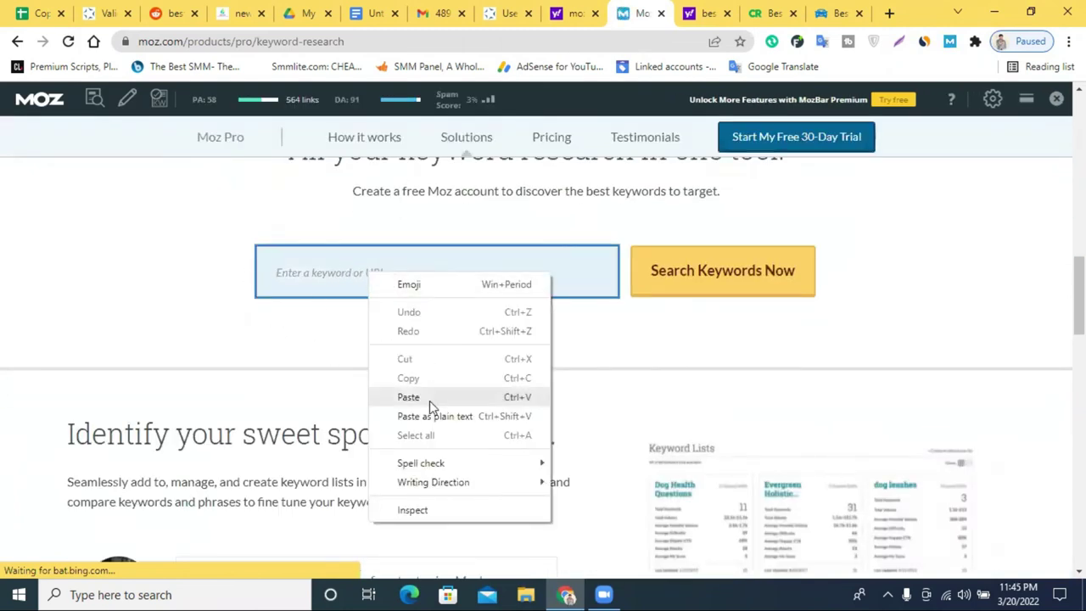
left_click(429, 397)
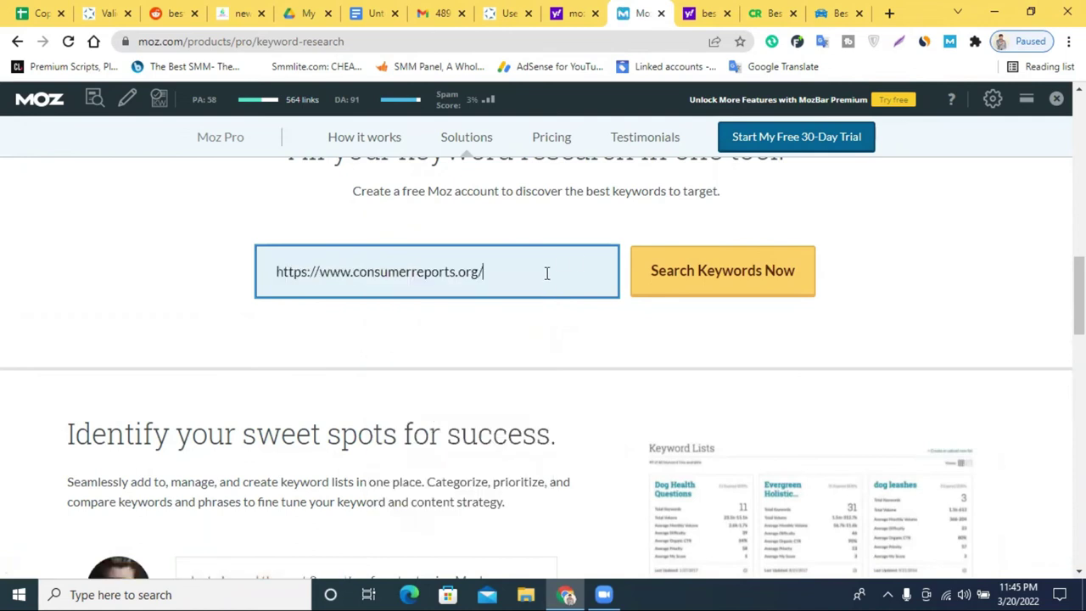
left_click(715, 284)
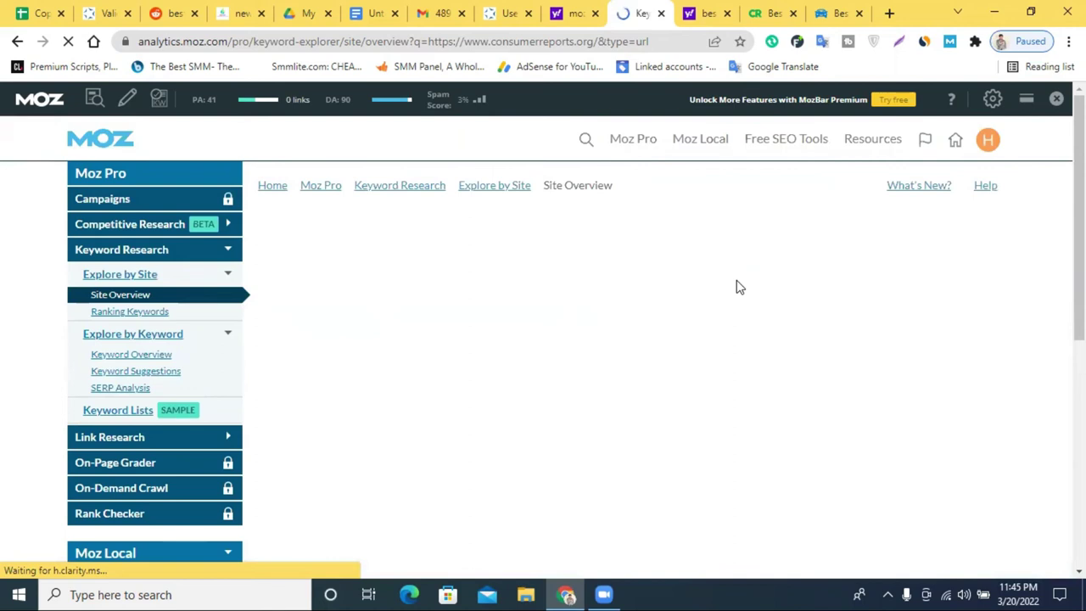
Examine the Page Authority, Domain Authority and ranking keyword data in the site overview for consumerreports.org
scroll(737, 287, "down", 5)
scroll(738, 287, "up", 5)
scroll(739, 287, "down", 3)
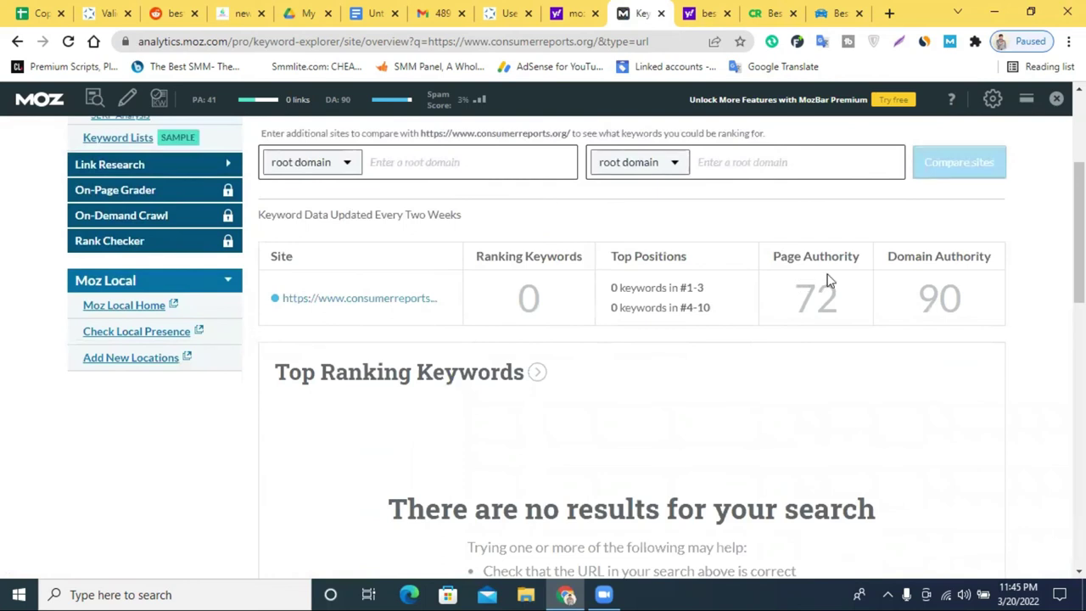
left_click_drag(844, 301, 804, 295)
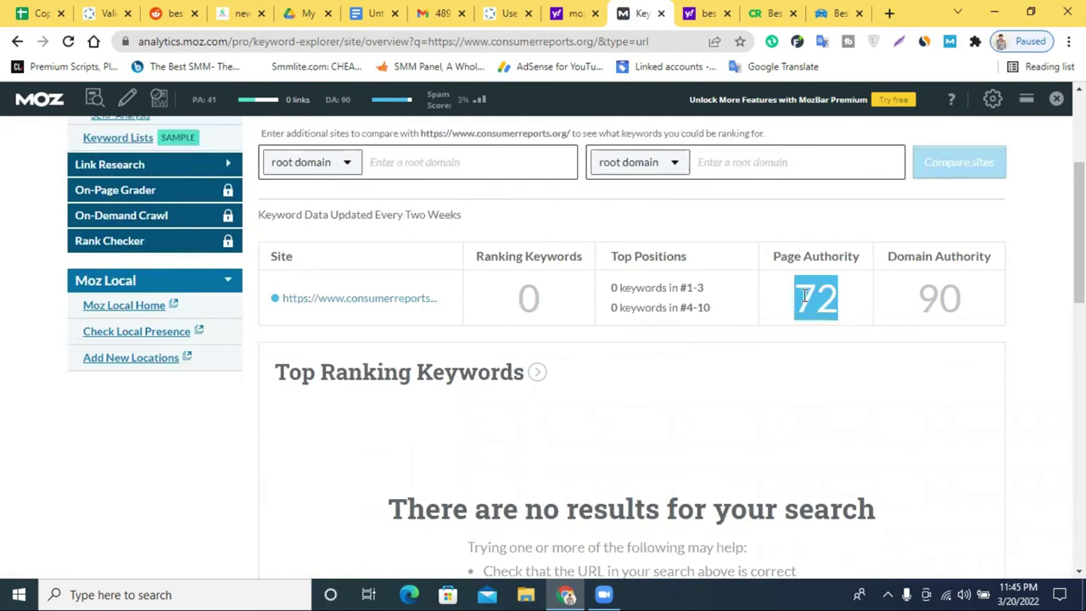
left_click_drag(922, 289, 956, 294)
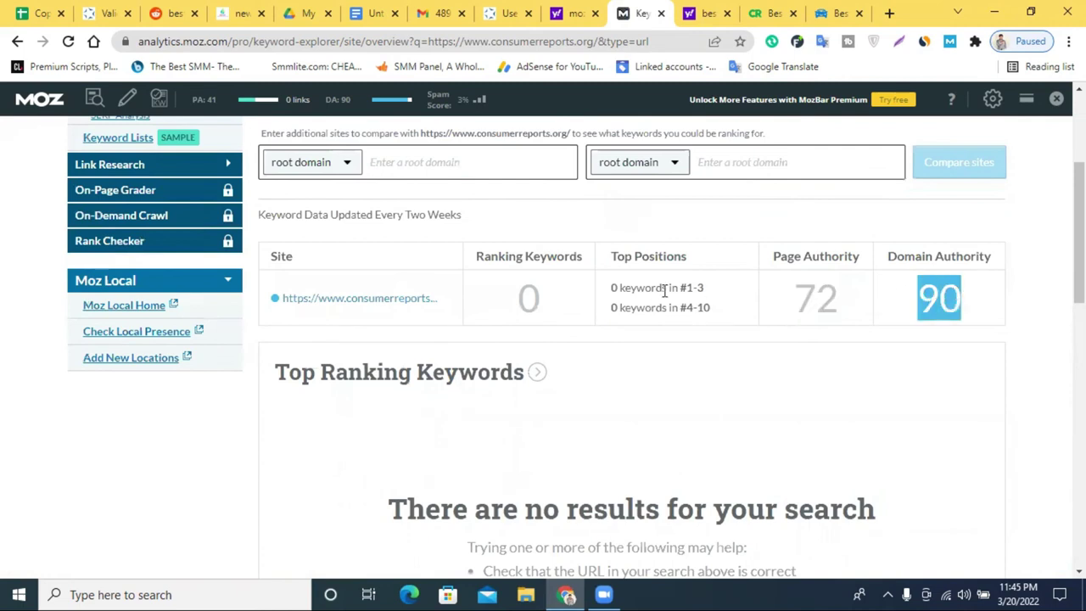
scroll(808, 288, "down", 8)
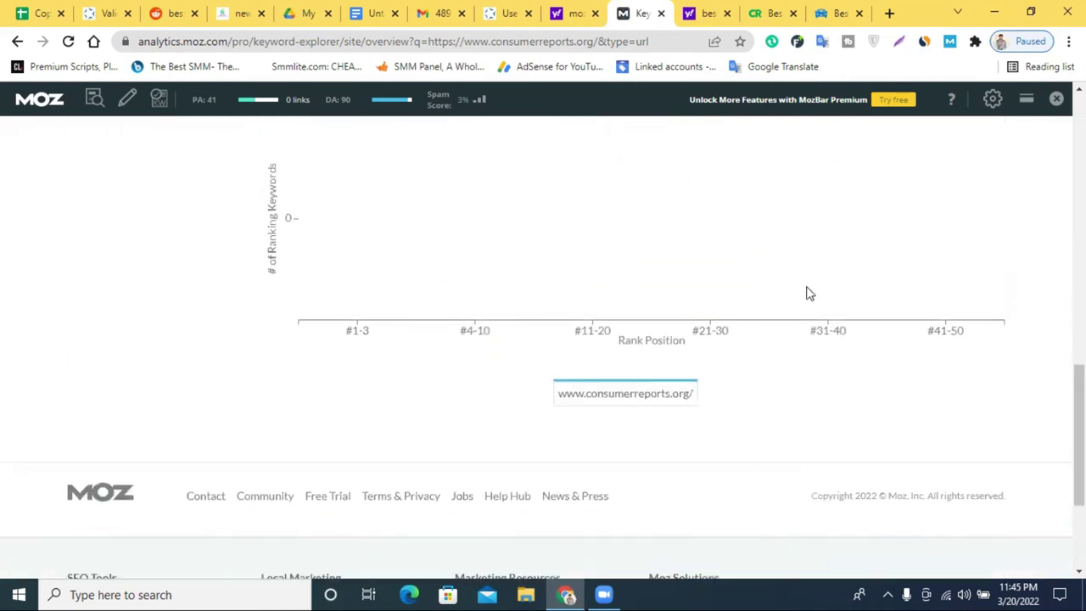
scroll(807, 288, "up", 3)
scroll(808, 293, "up", 2)
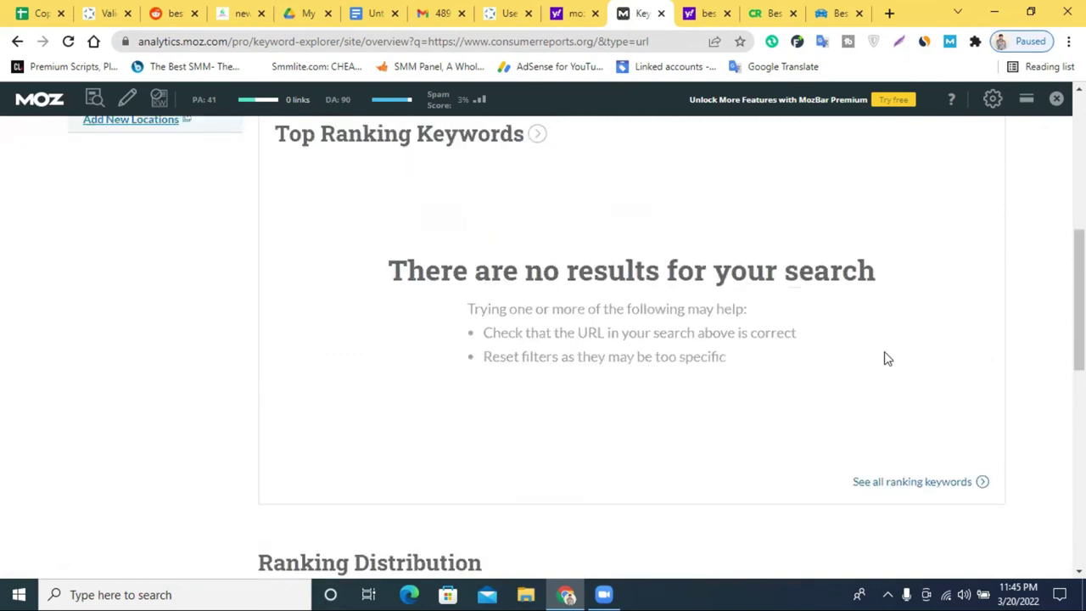
scroll(747, 306, "up", 2)
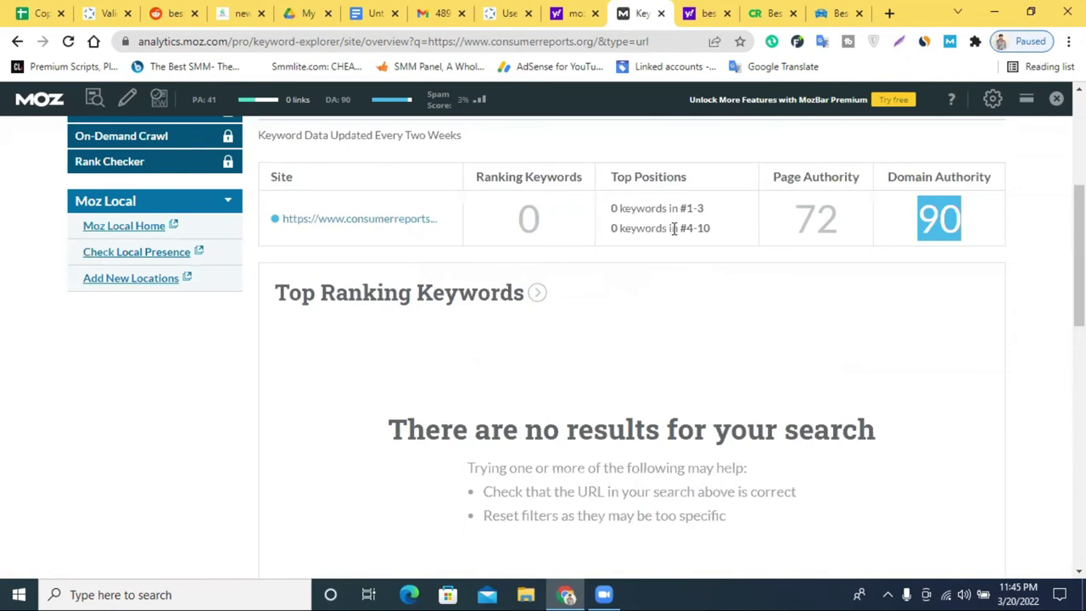
Look through the rest of the consumerreports.org site overview down to the ranking distribution
scroll(656, 208, "up", 4)
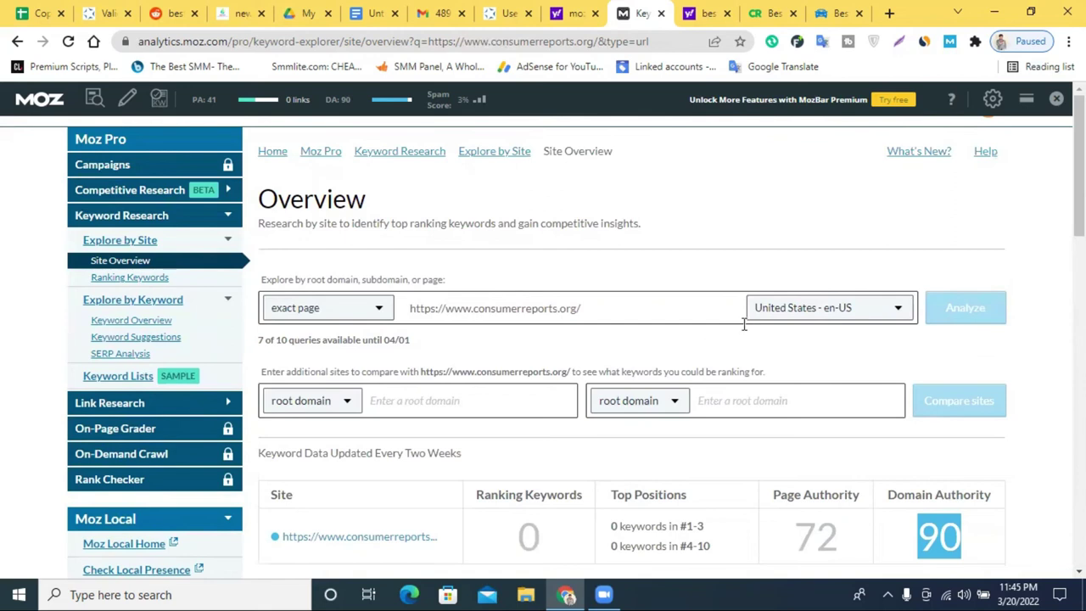
scroll(763, 326, "down", 12)
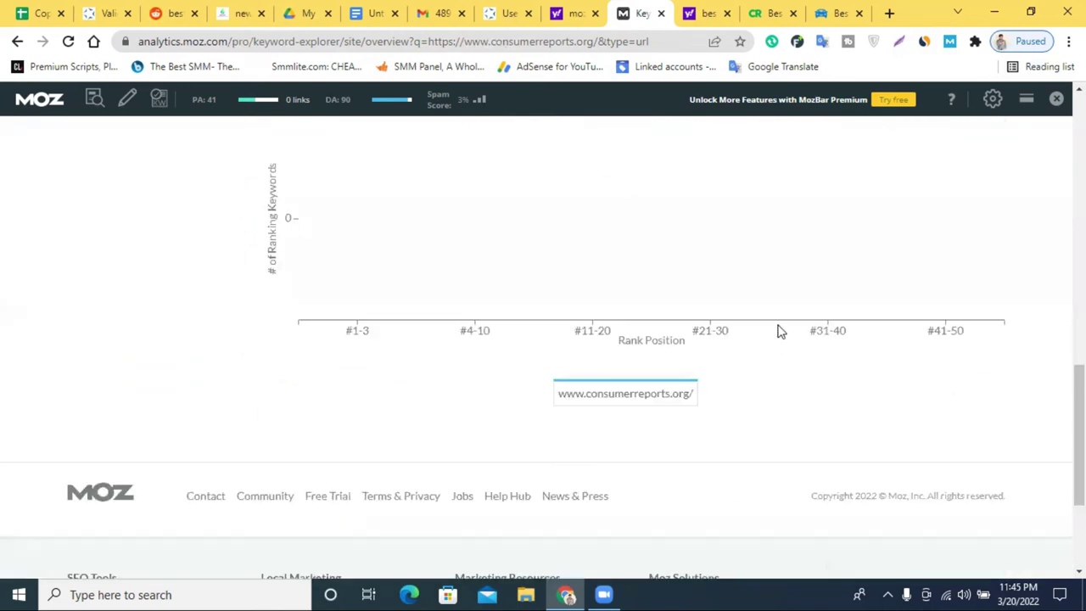
scroll(781, 333, "down", 3)
scroll(780, 334, "up", 14)
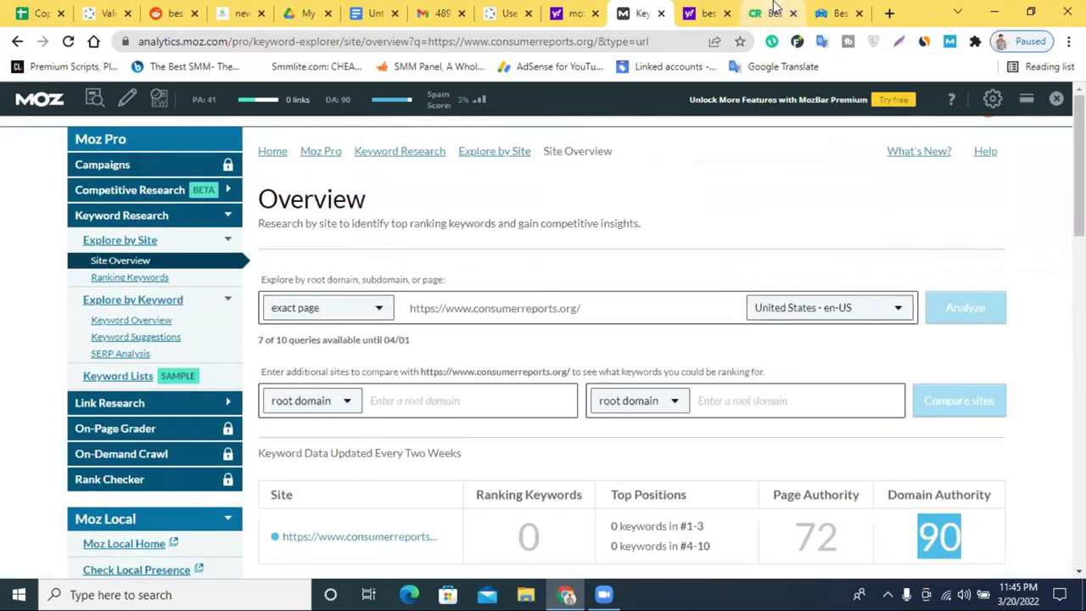
left_click(768, 13)
left_click(836, 13)
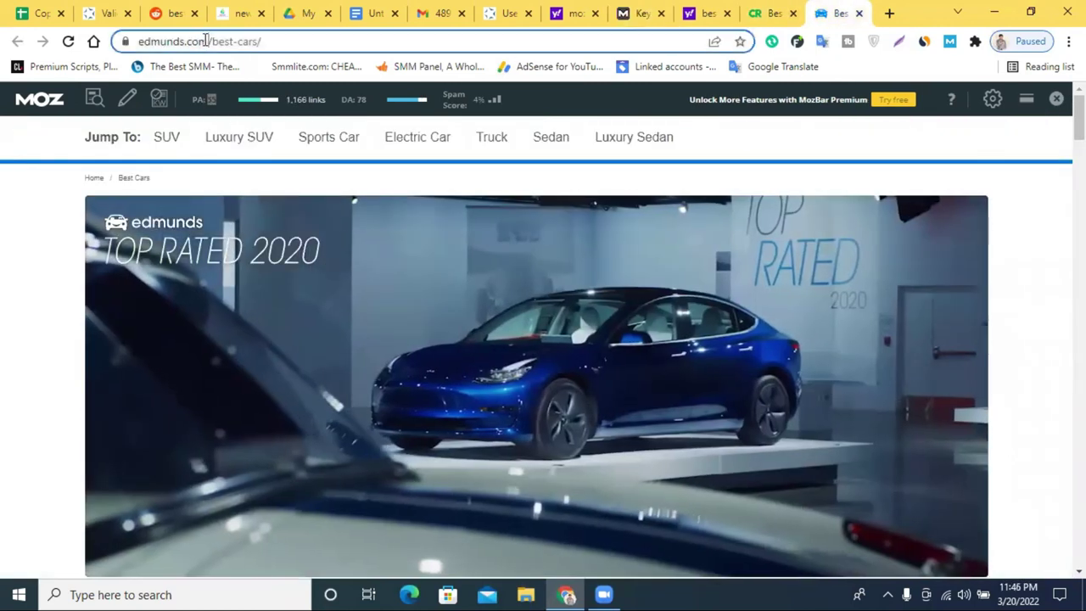
left_click_drag(211, 40, 138, 41)
right_click(175, 43)
left_click(266, 131)
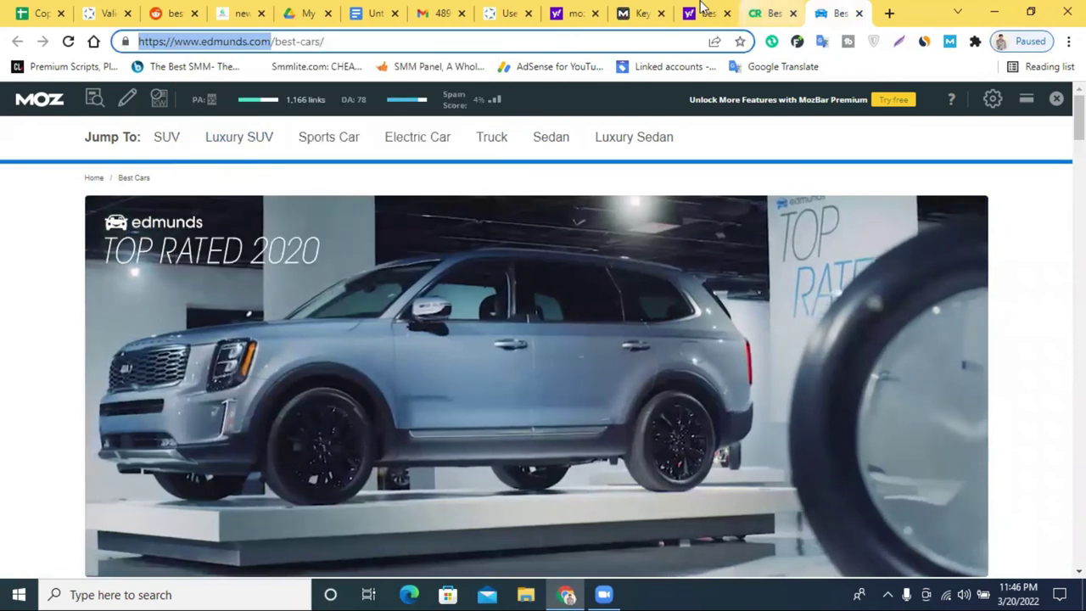
left_click(706, 13)
left_click(642, 12)
triple_click(515, 308)
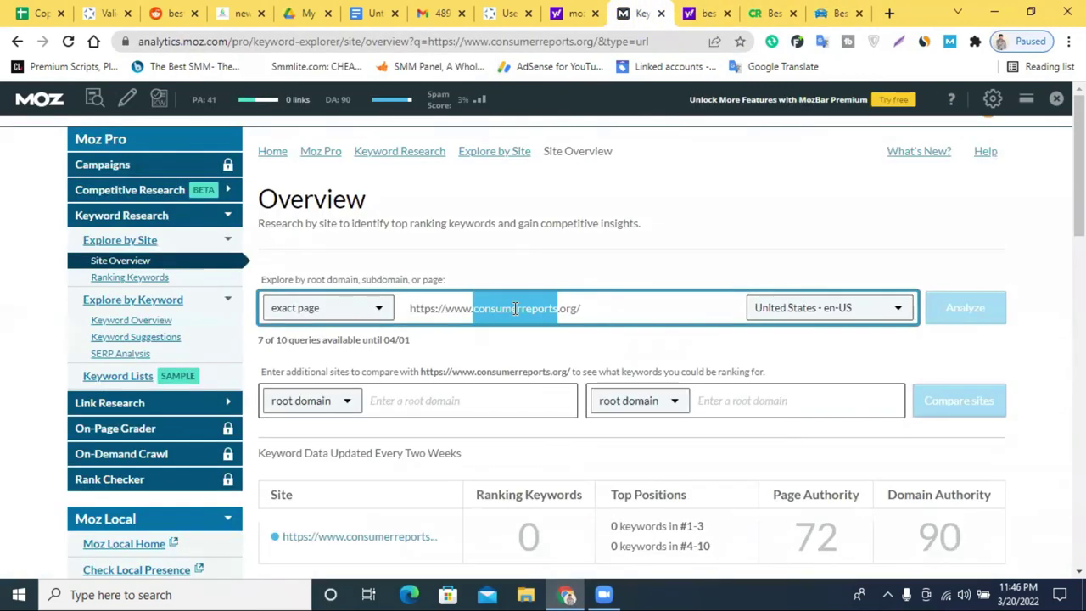
key("ctrl+v")
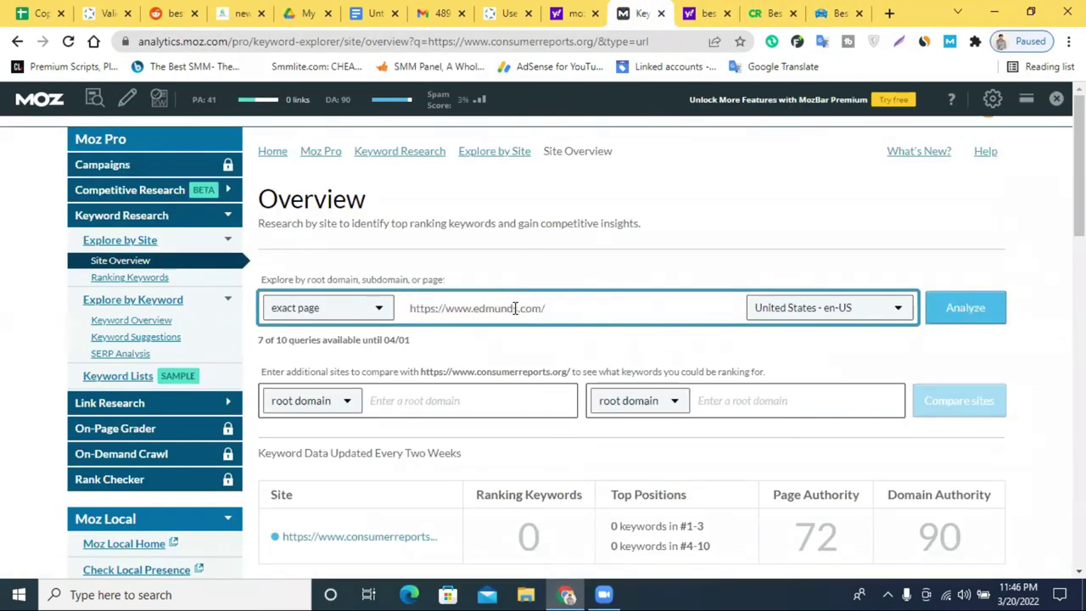
key("Return")
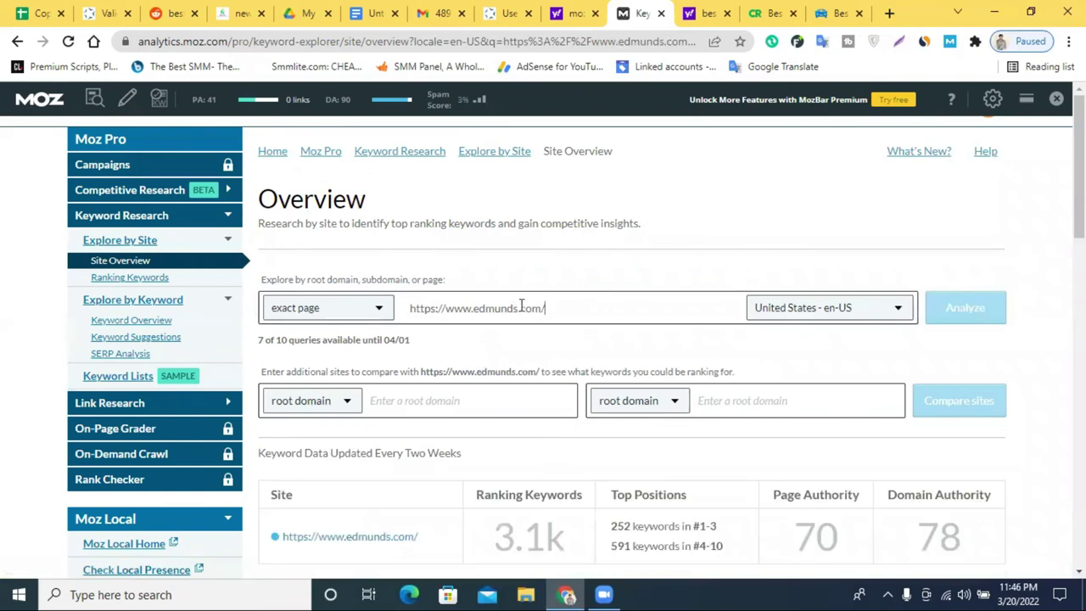
Examine the ranking keyword count, top ranking keywords and monthly volumes in the site overview for edmunds.com
scroll(787, 389, "down", 3)
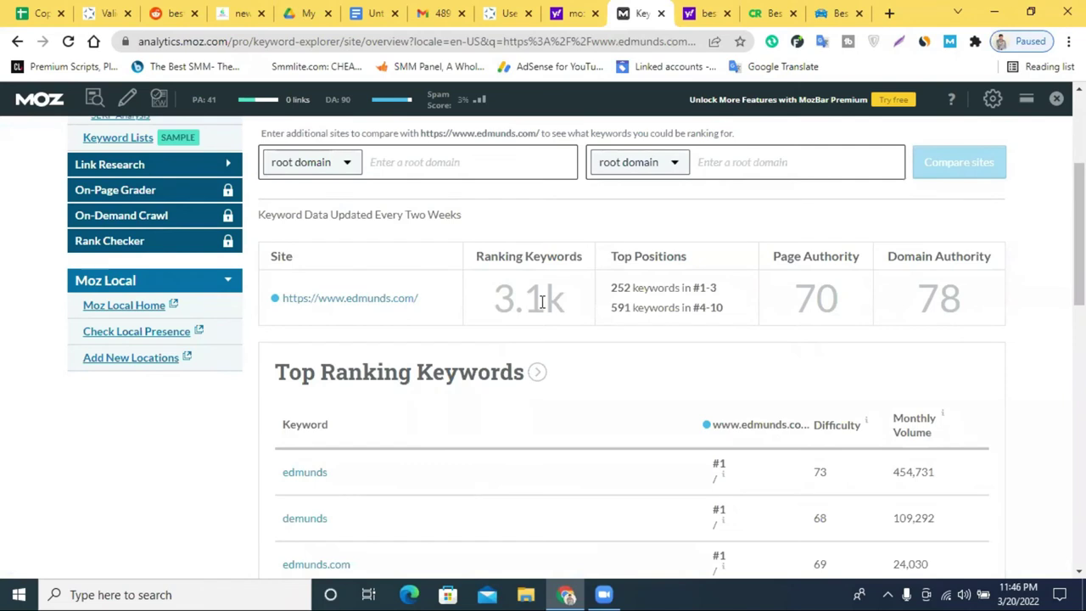
left_click_drag(541, 301, 472, 309)
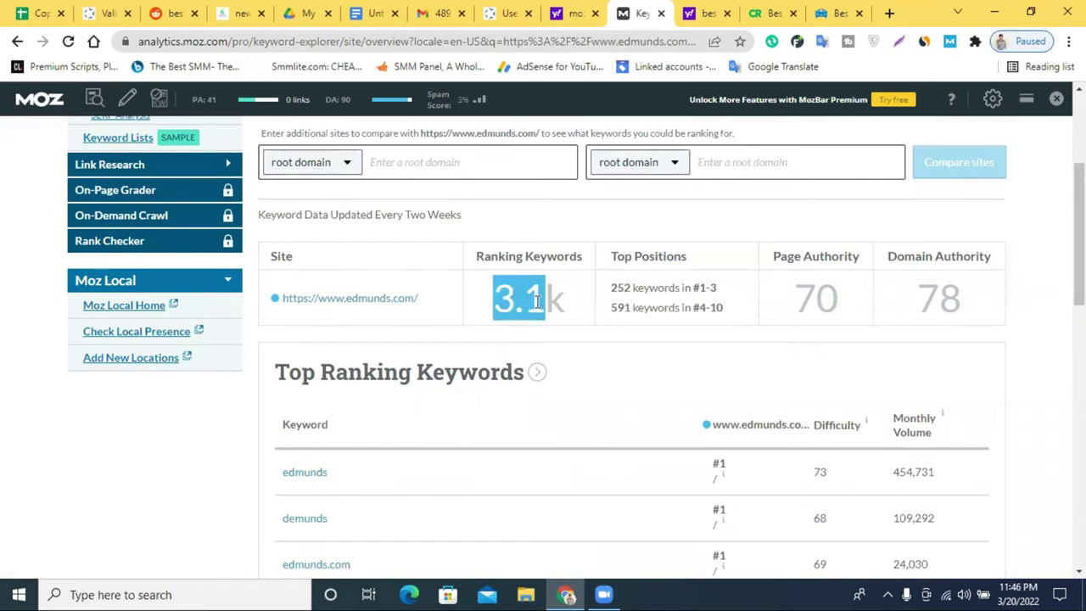
scroll(536, 301, "down", 2)
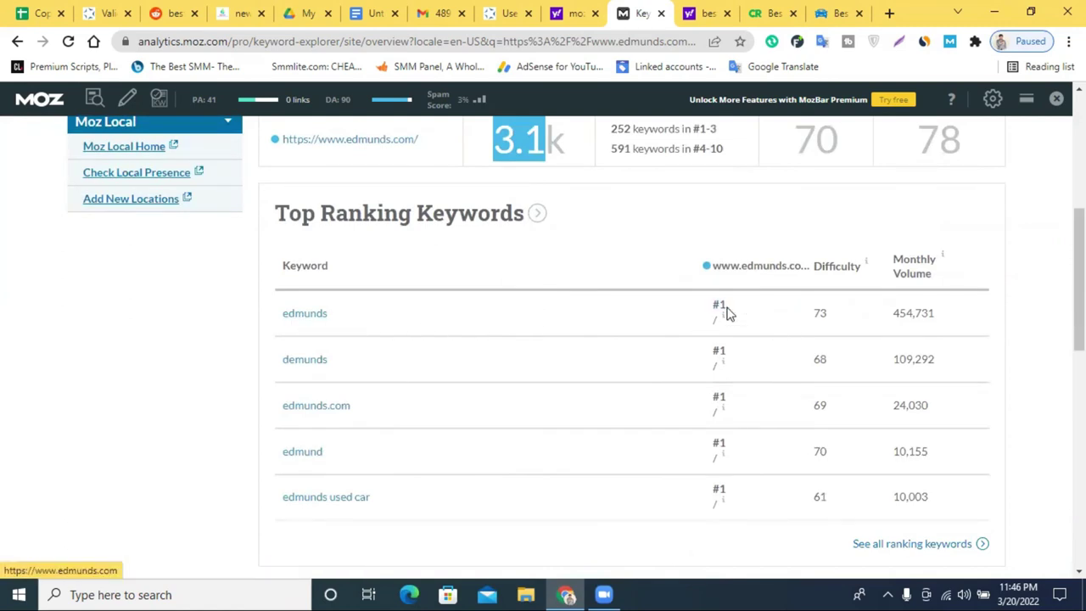
scroll(488, 374, "down", 1)
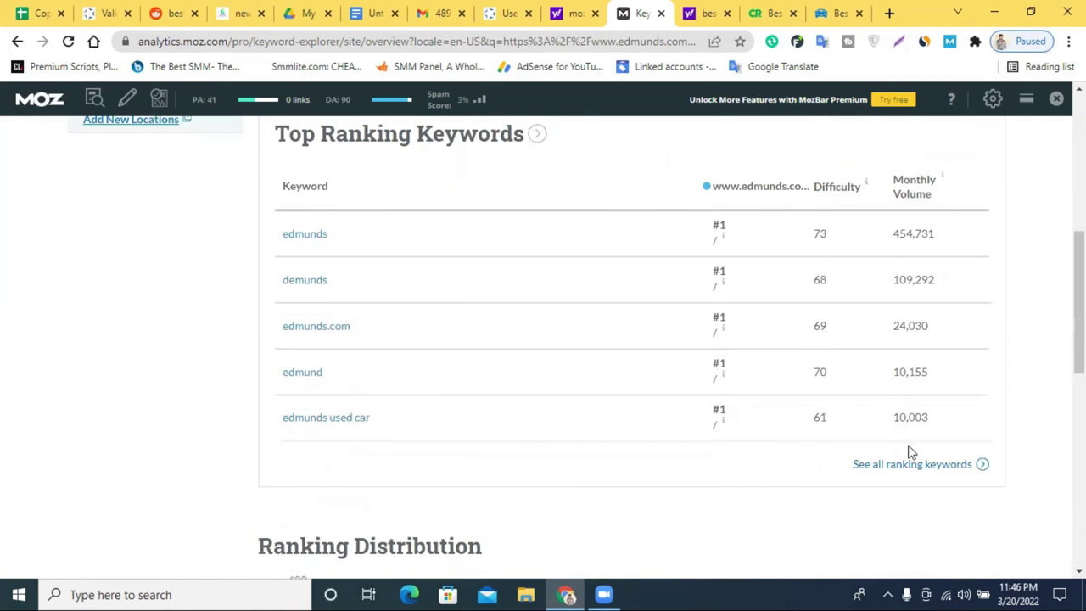
mouse_move(917, 203)
left_click_drag(900, 233, 935, 238)
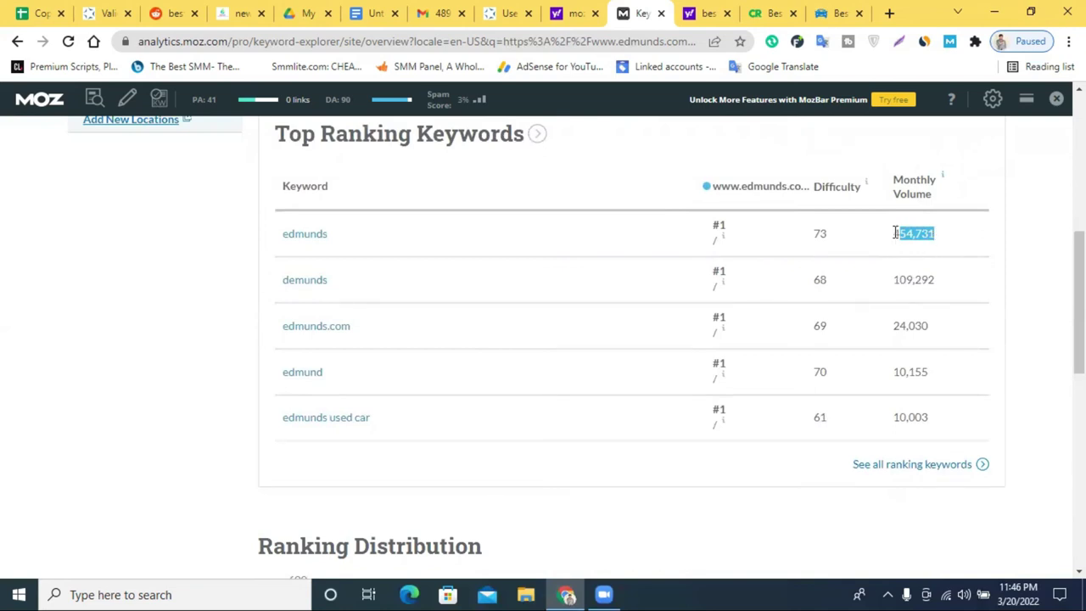
Open the full list of ranking keywords for edmunds.com and look through its first page
left_click(944, 474)
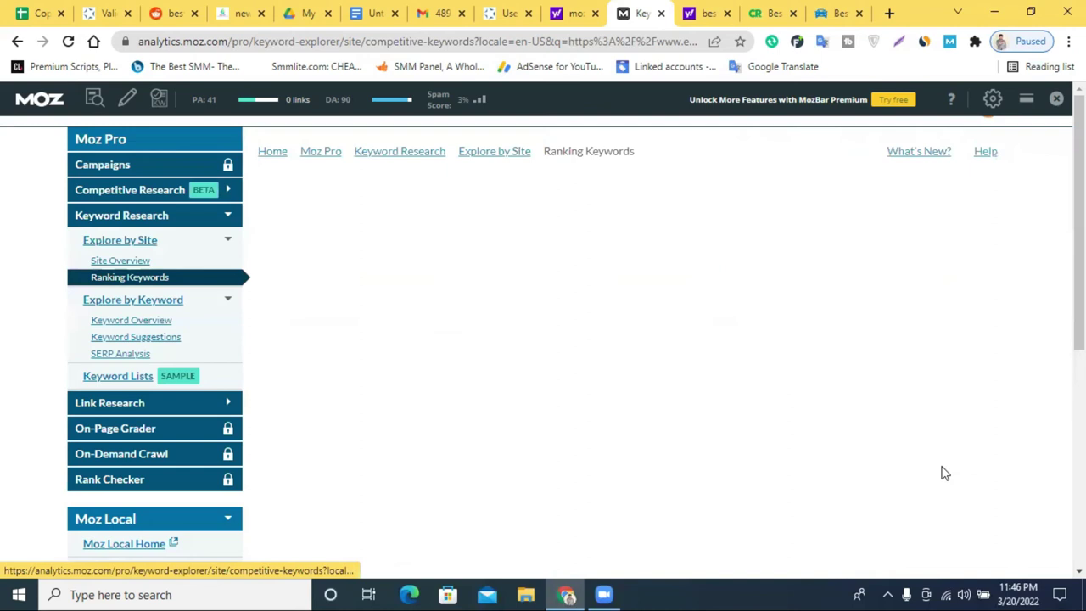
scroll(745, 381, "down", 15)
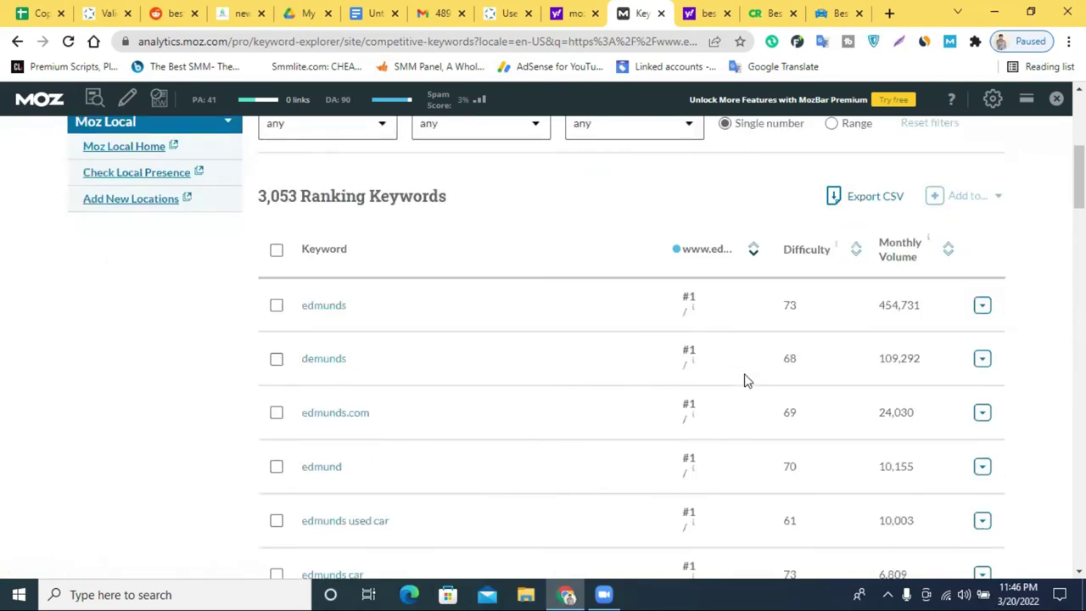
scroll(744, 381, "down", 15)
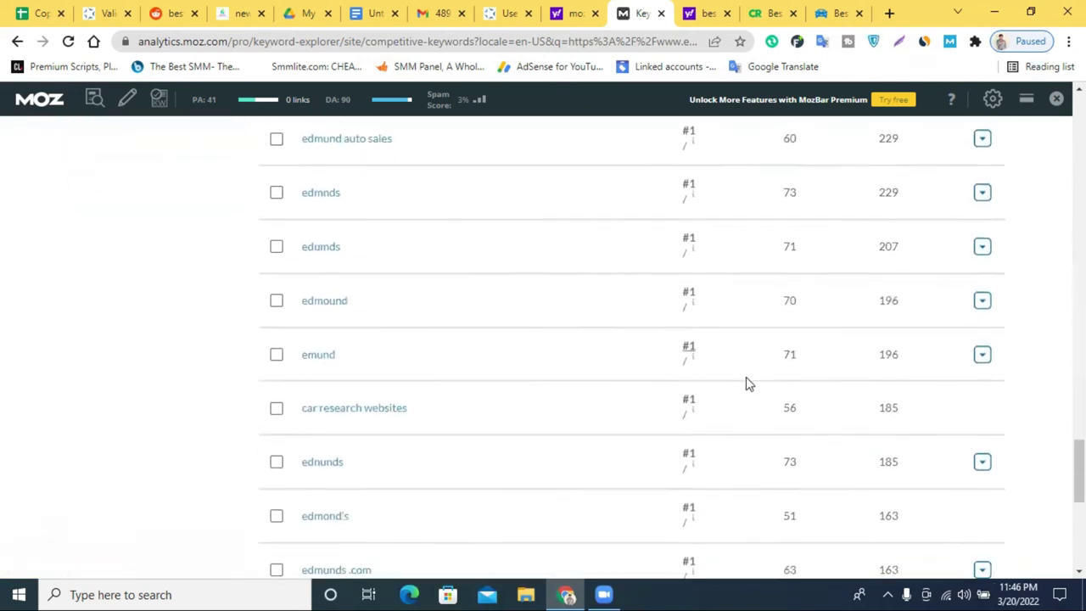
scroll(746, 377, "up", 5)
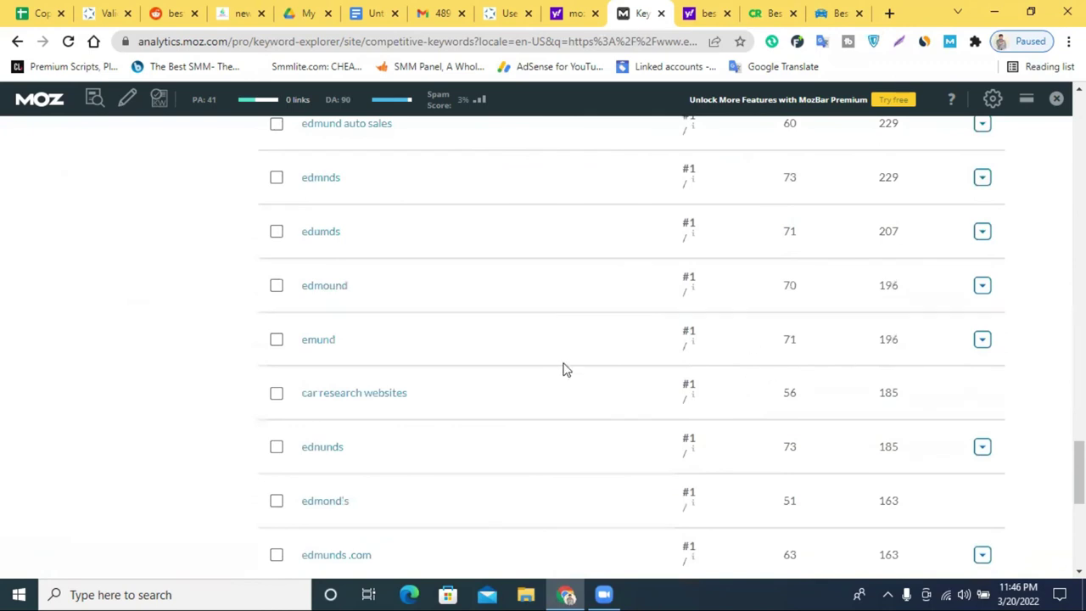
scroll(817, 332, "down", 5)
scroll(815, 339, "up", 8)
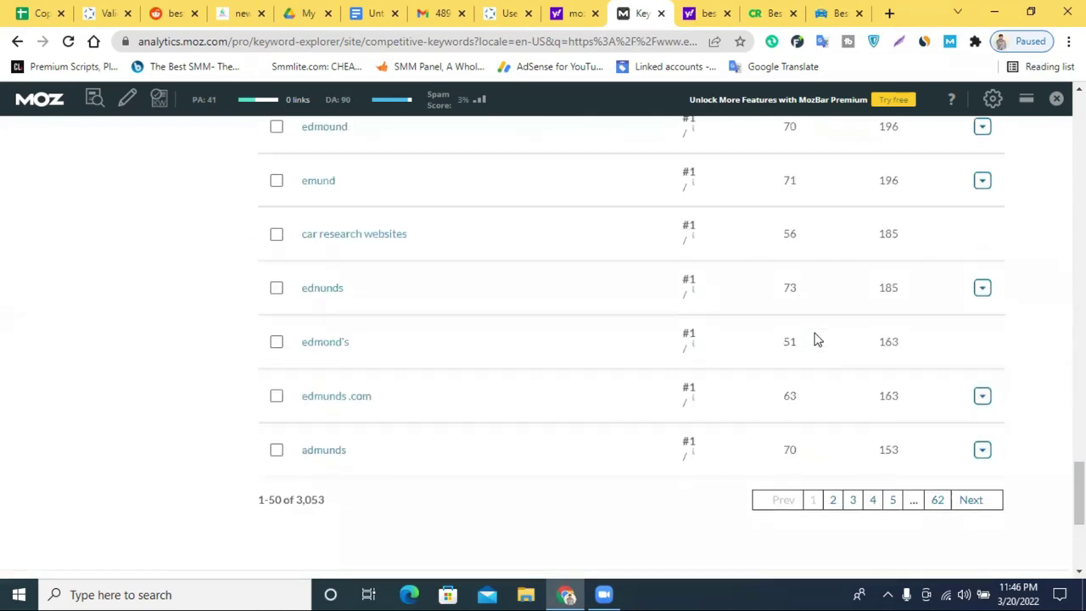
Close the Moz keyword page, both Yahoo search results pages, and the Consumer Reports and Edmunds pages
left_click(662, 14)
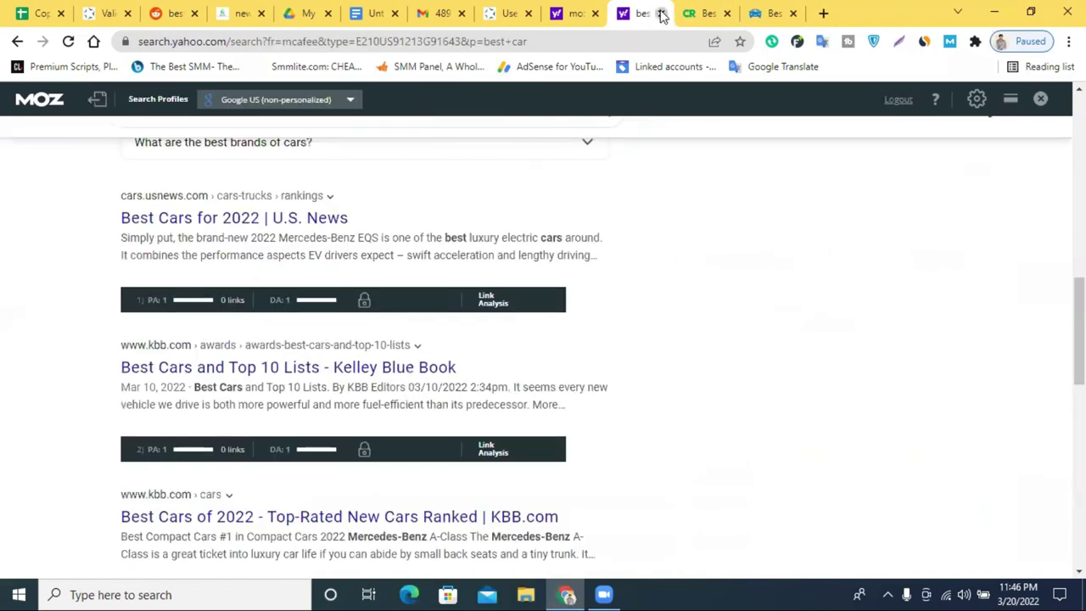
left_click(662, 14)
left_click(662, 14)
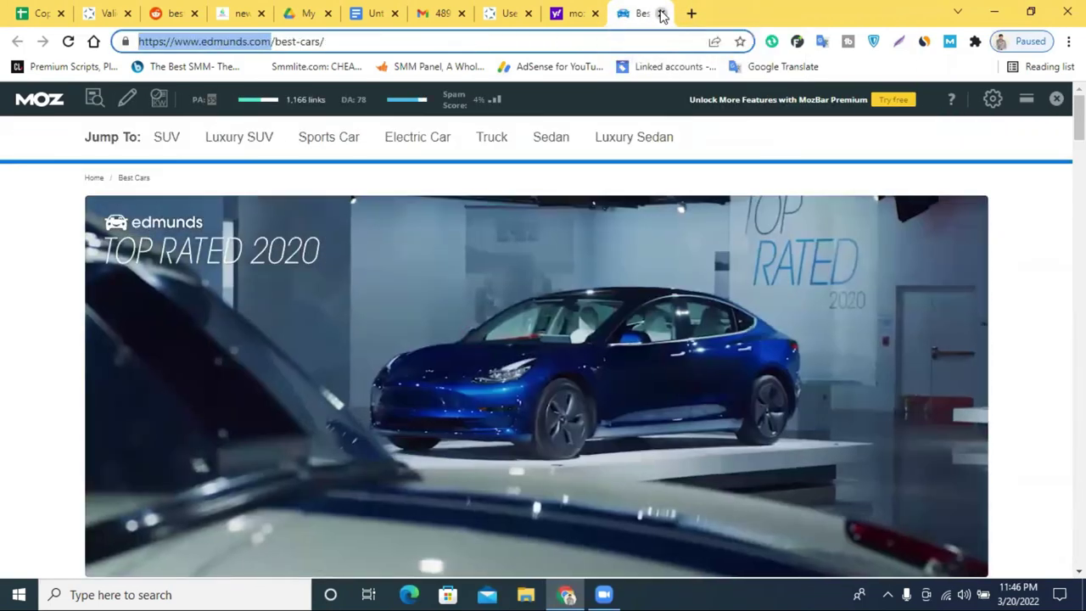
left_click(662, 15)
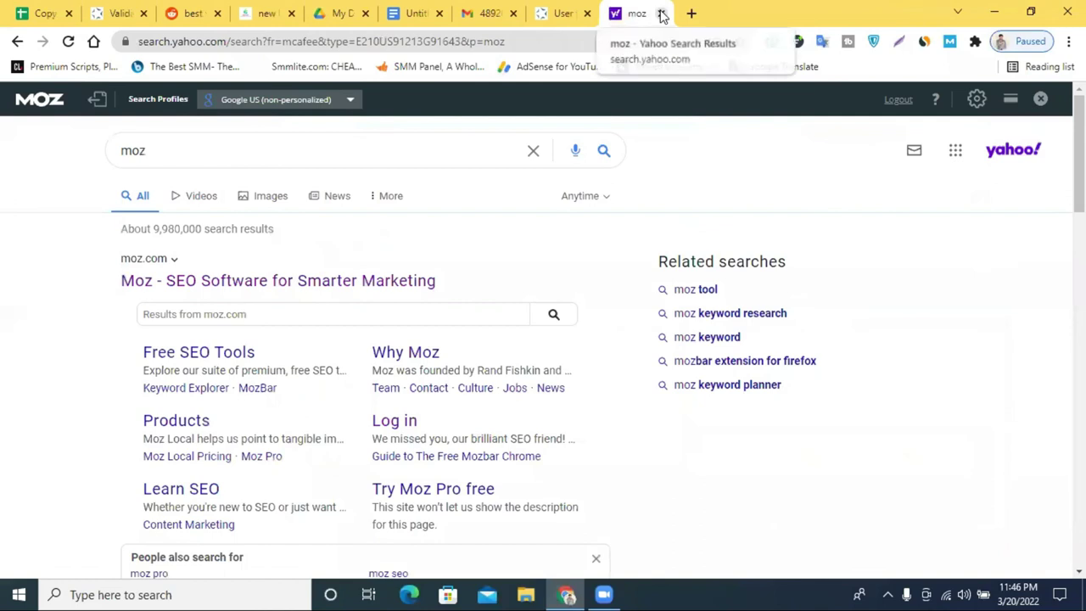
left_click(662, 15)
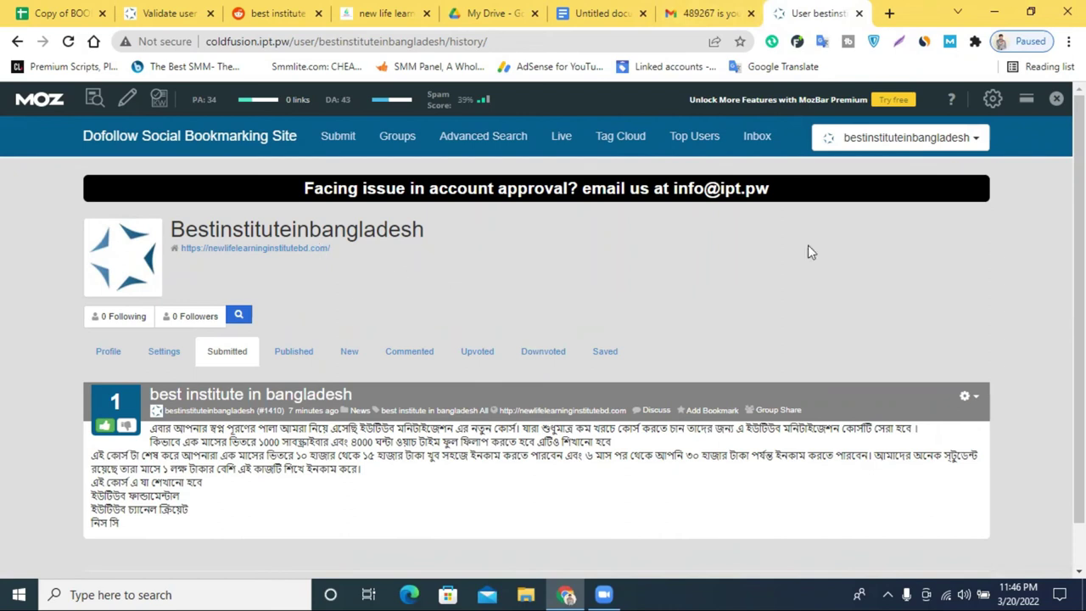
Close the untitled document containing the institute's links and return to the verification e-mail in Gmail
left_click(709, 10)
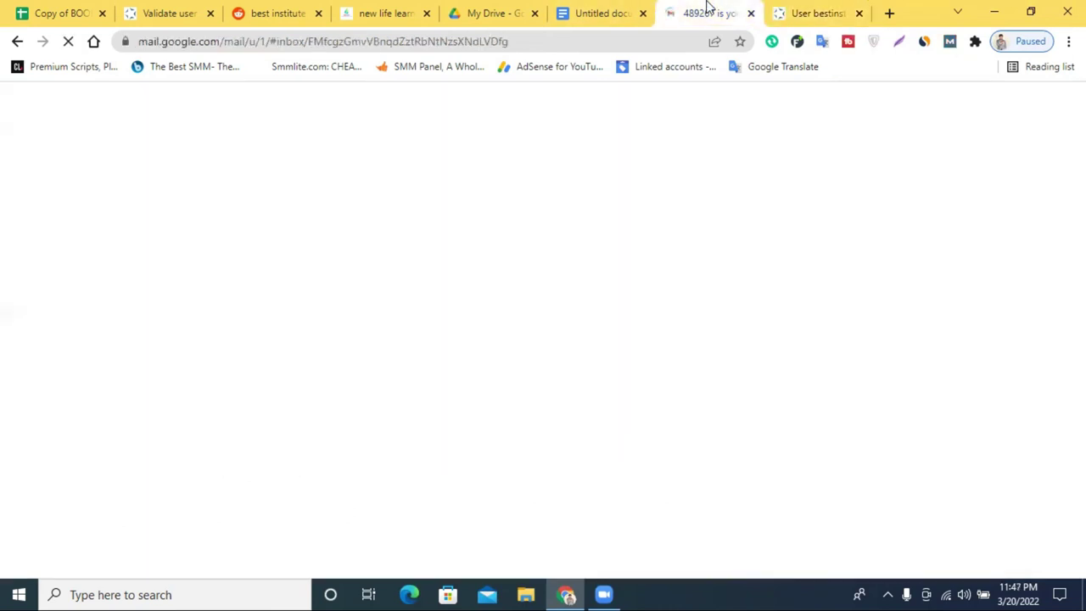
left_click(602, 11)
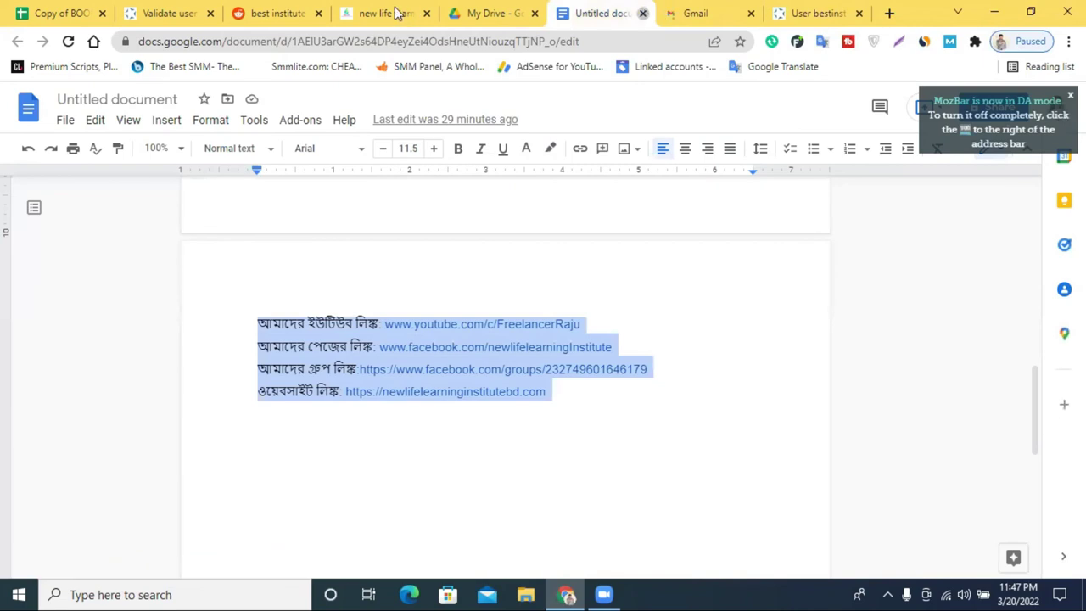
left_click(644, 14)
left_click(488, 10)
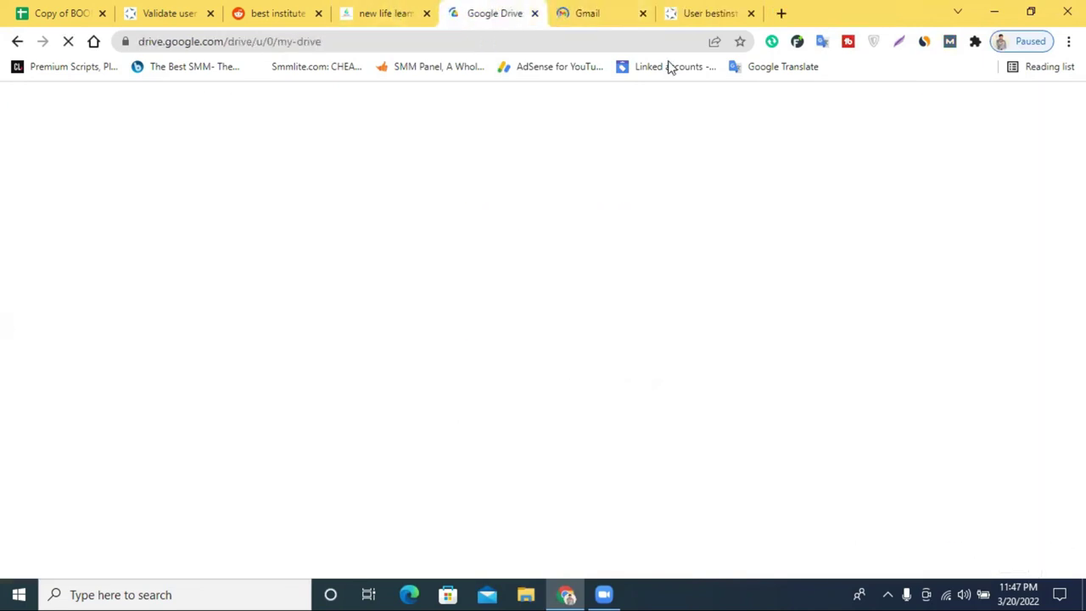
left_click(585, 10)
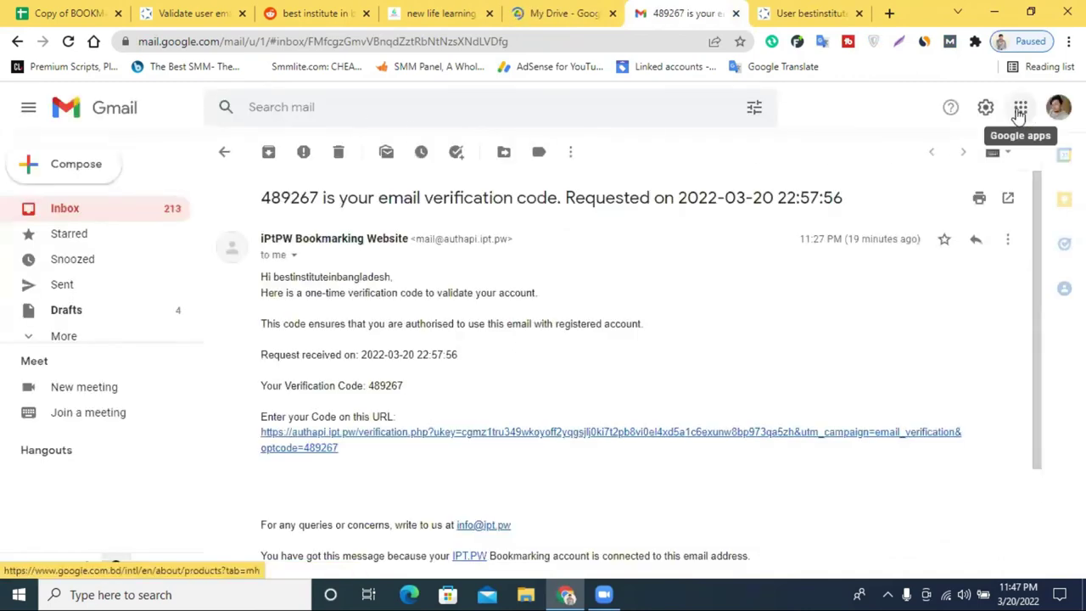
Switch to Google Drive and create a new blank Google Sheets spreadsheet
left_click(1022, 111)
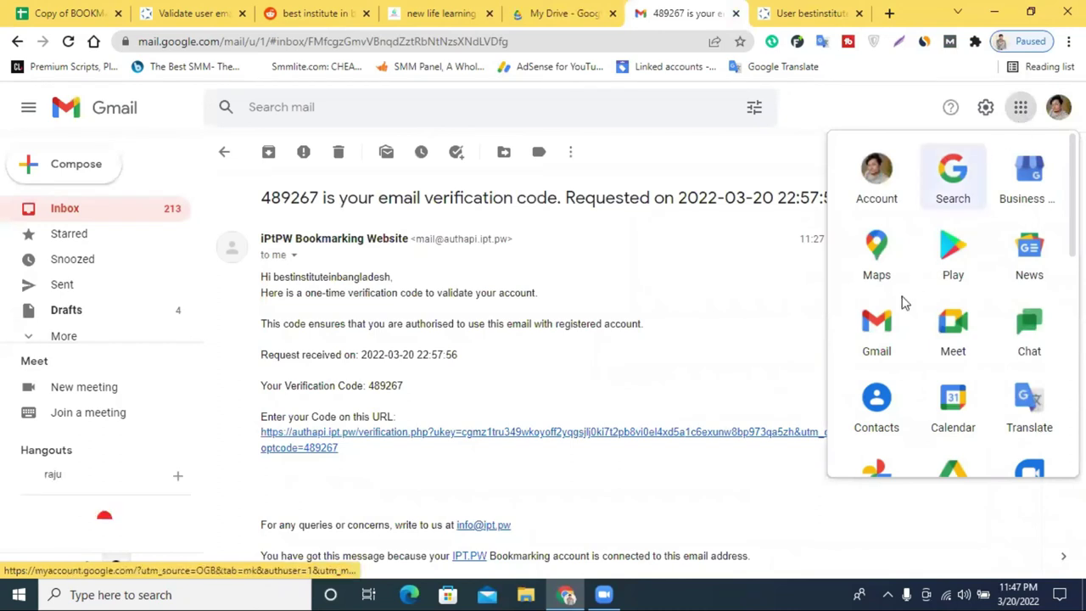
scroll(953, 390, "down", 1)
left_click(961, 416)
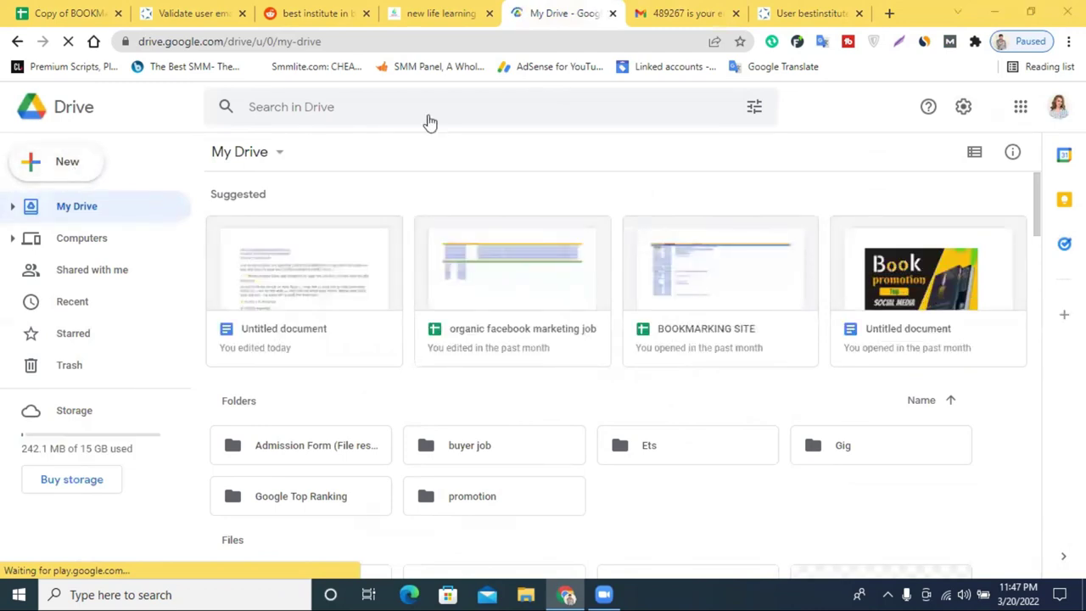
left_click(56, 170)
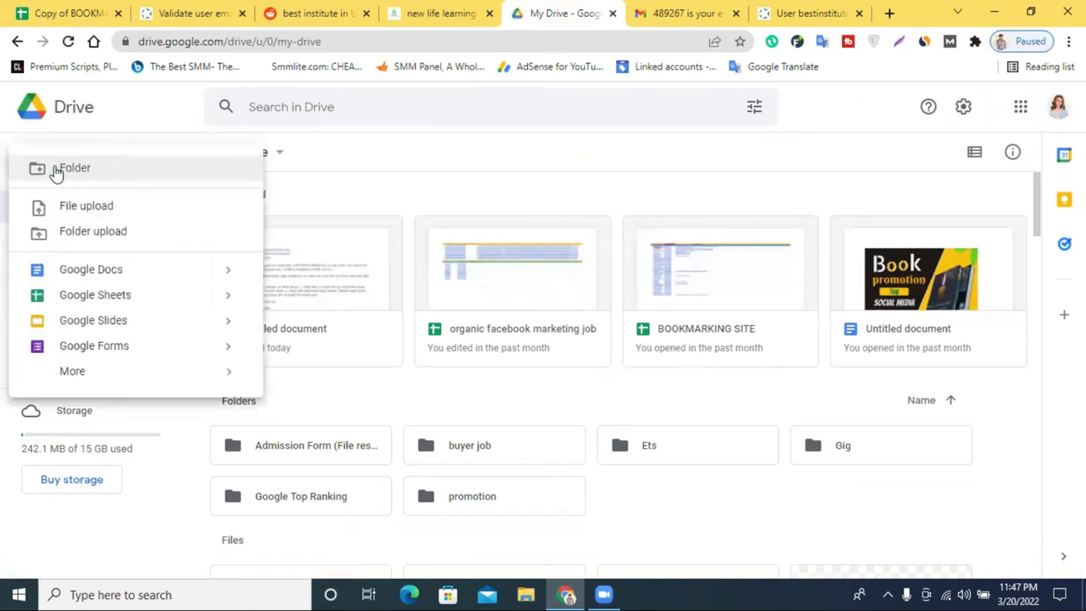
left_click(125, 304)
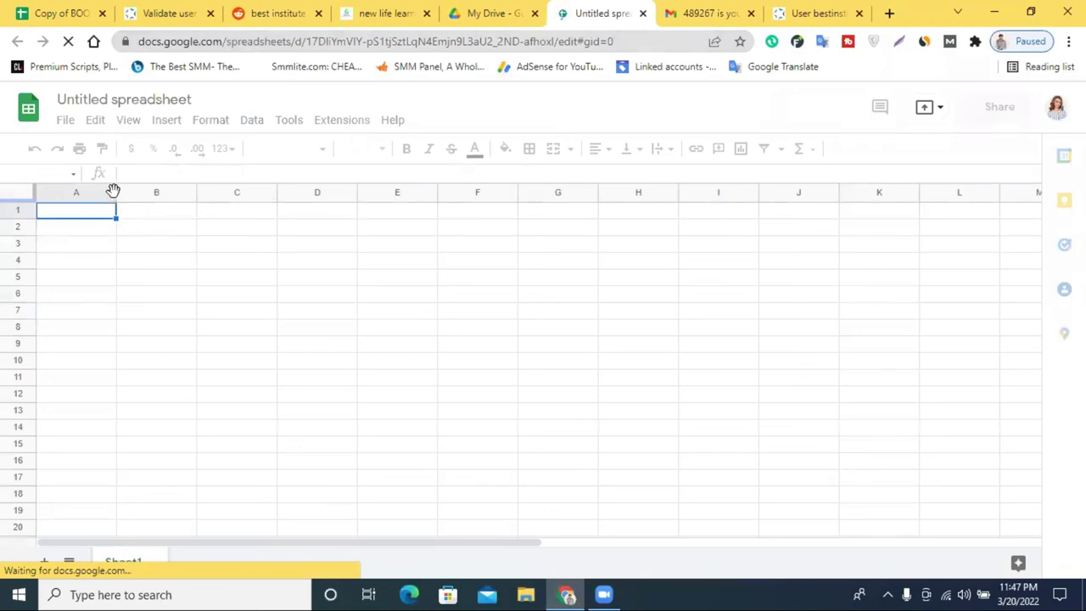
Enter the headers NO in A1 and Website Link in B1, narrowing column A and widening column B
left_click_drag(112, 193, 55, 217)
double_click(55, 212)
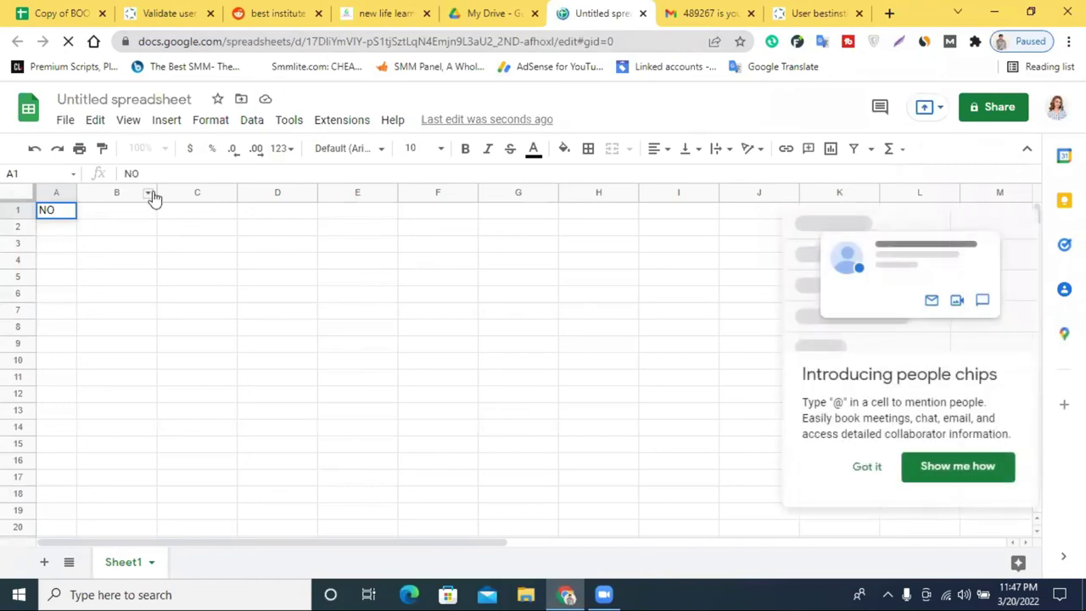
left_click_drag(242, 195, 242, 195)
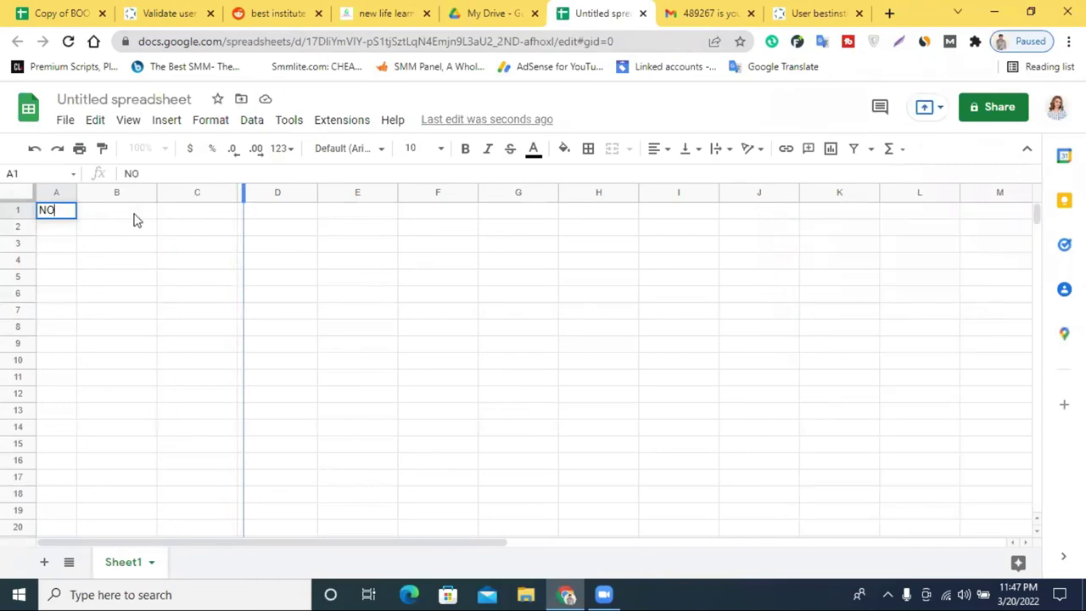
left_click(129, 214)
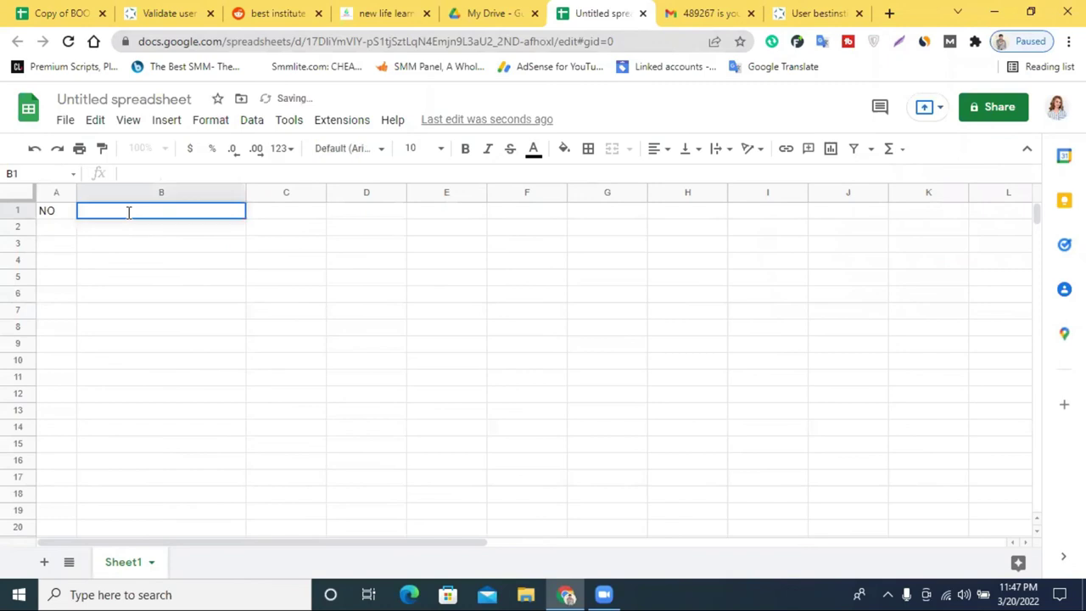
type("Website Link")
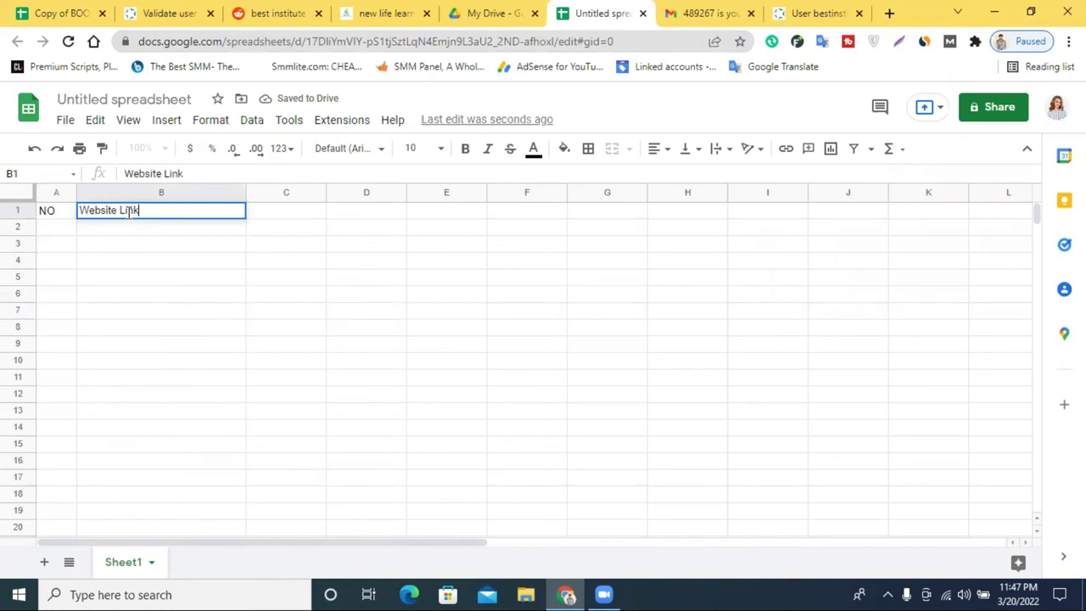
Widen column C to about the width of column B and enter the header Screenshot Link in C1
left_click_drag(326, 192, 416, 192)
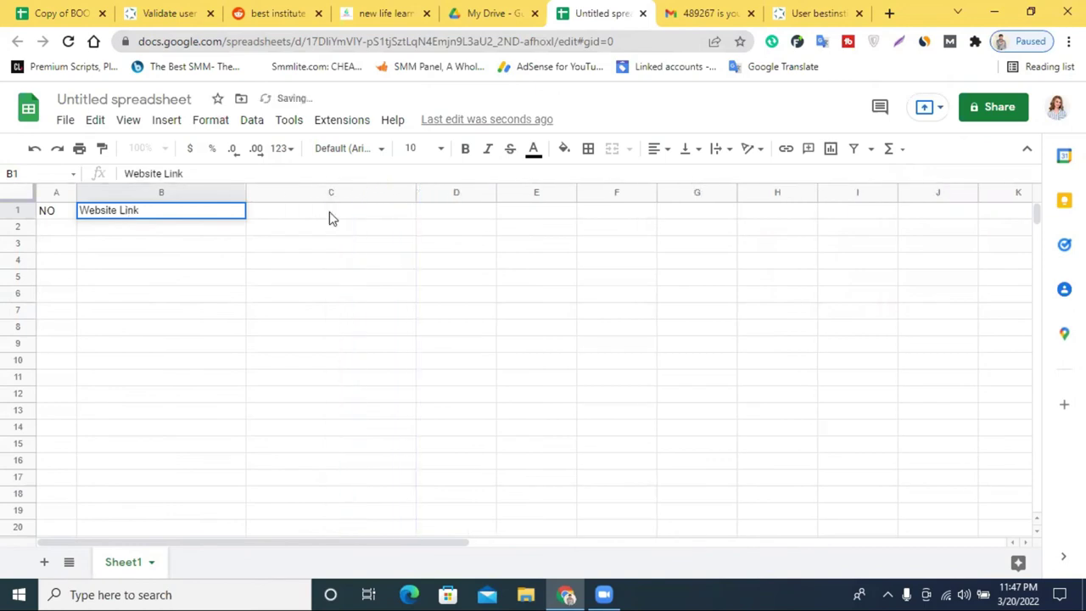
left_click(331, 212)
type("Seww")
key("BackSpace")
key("BackSpace")
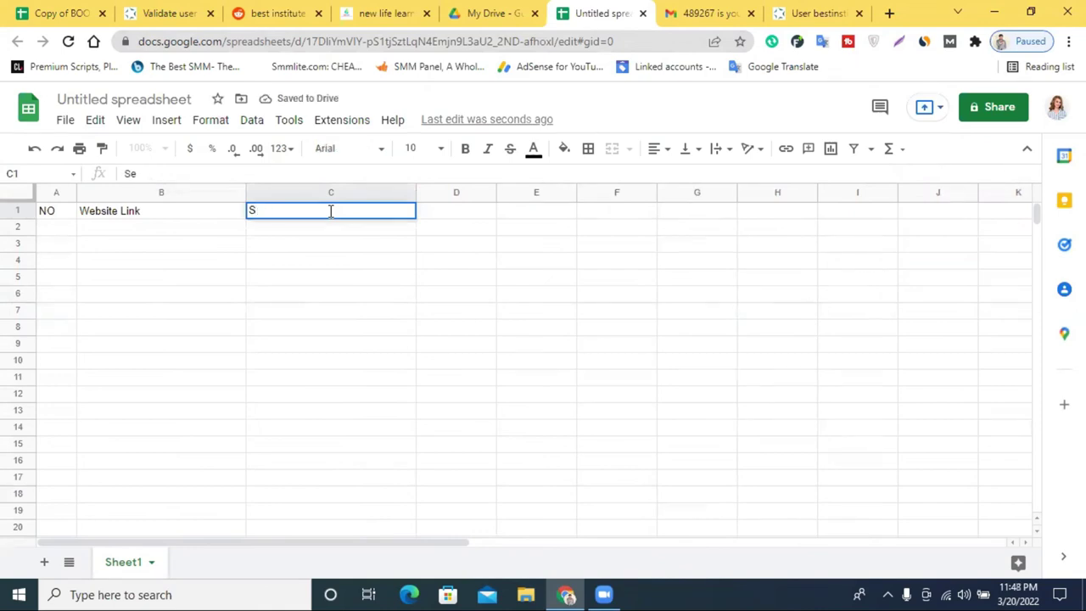
type("creenshot Link")
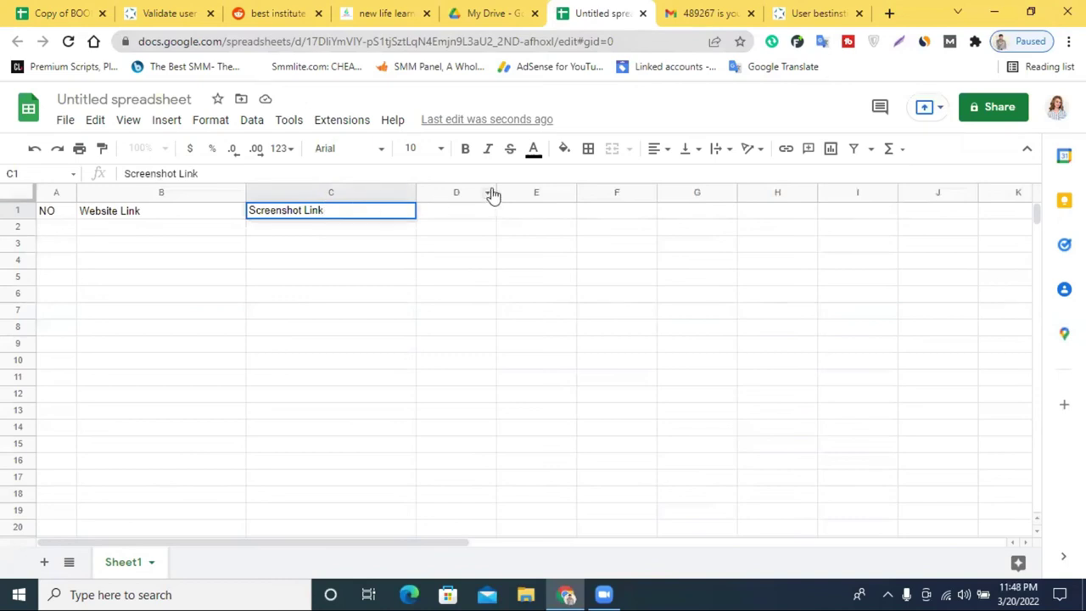
Enter the headers DA in D1 and PA in E1, keeping column D only slightly wider than the default
left_click_drag(492, 193, 1001, 213)
left_click(587, 212)
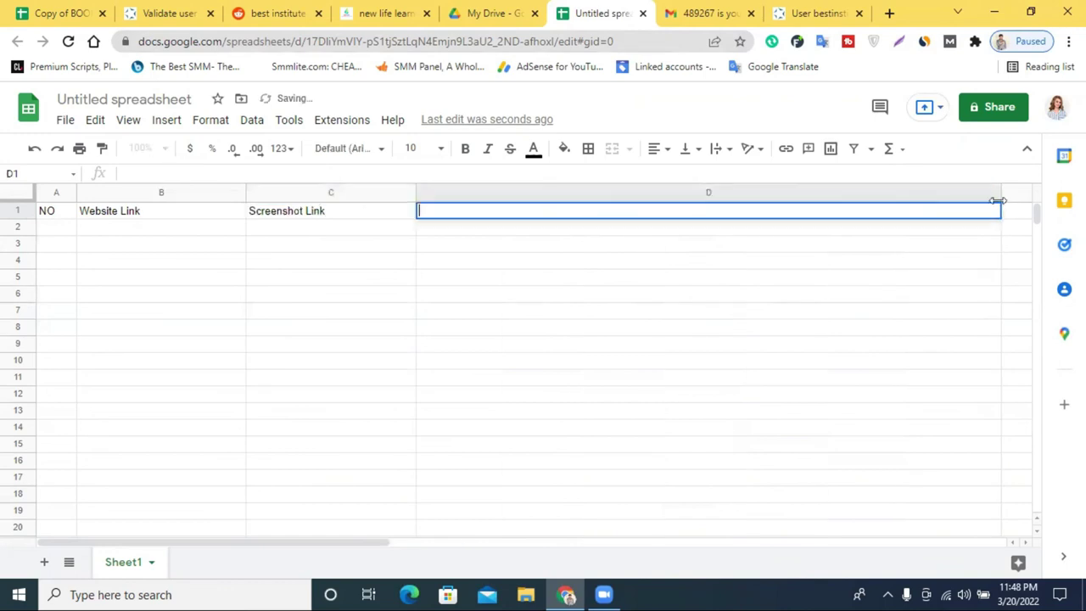
left_click_drag(998, 190, 500, 241)
double_click(448, 206)
type("DA")
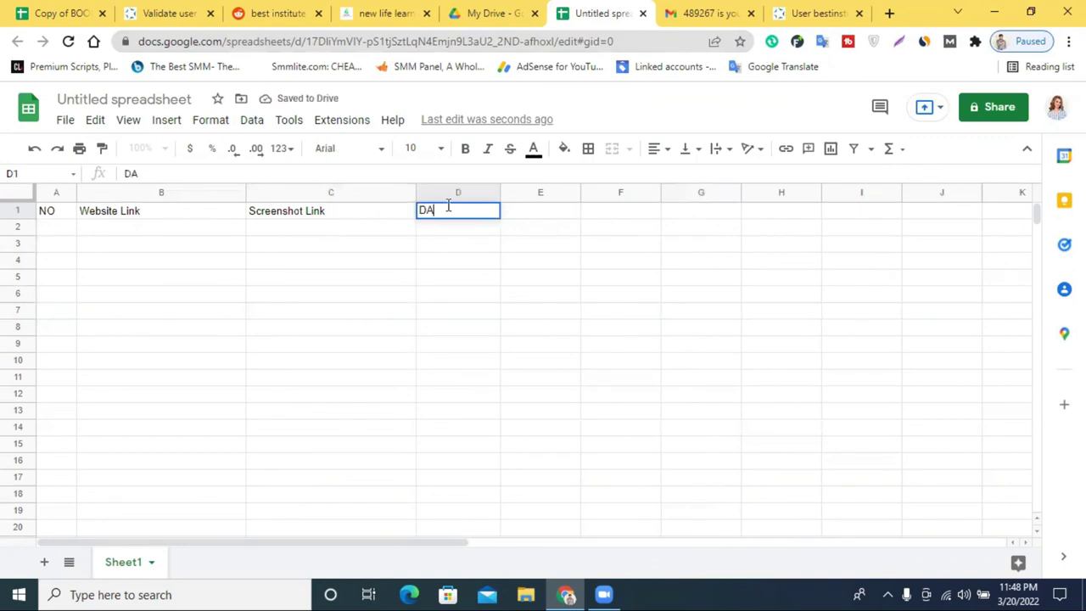
left_click(537, 212)
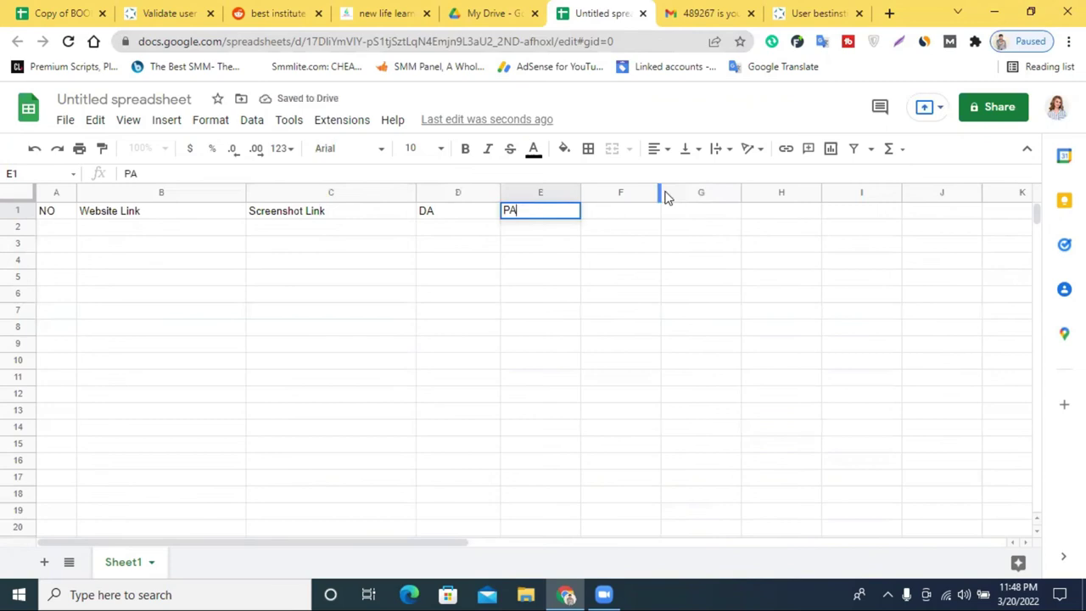
Widen column F to several times its default width and enter the header Live Link/Profile Link in F1
left_click_drag(659, 190, 1030, 192)
double_click(718, 213)
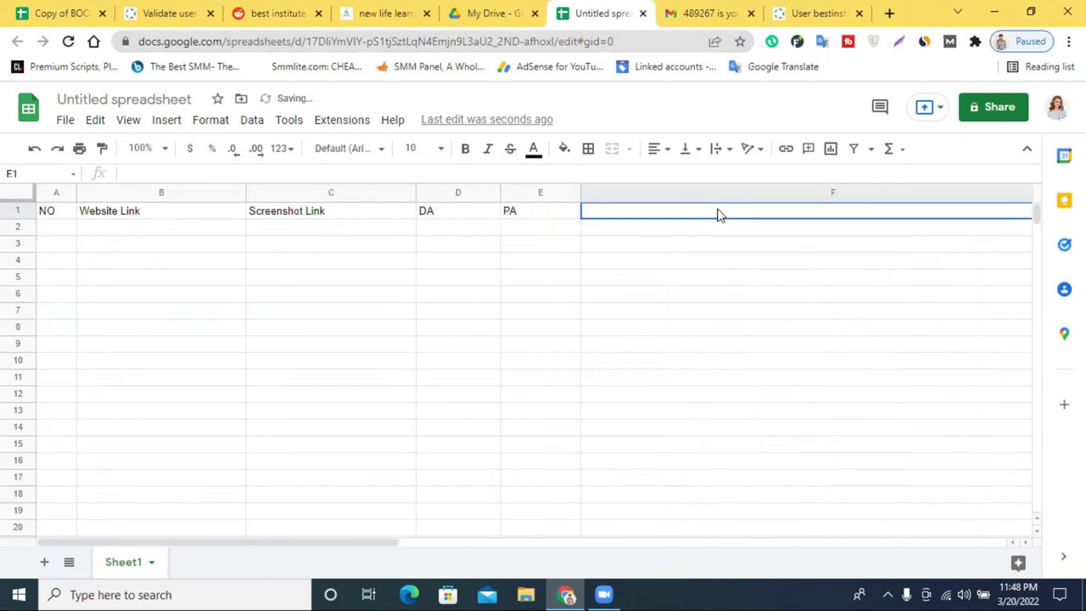
type("Live Link/Profile Link")
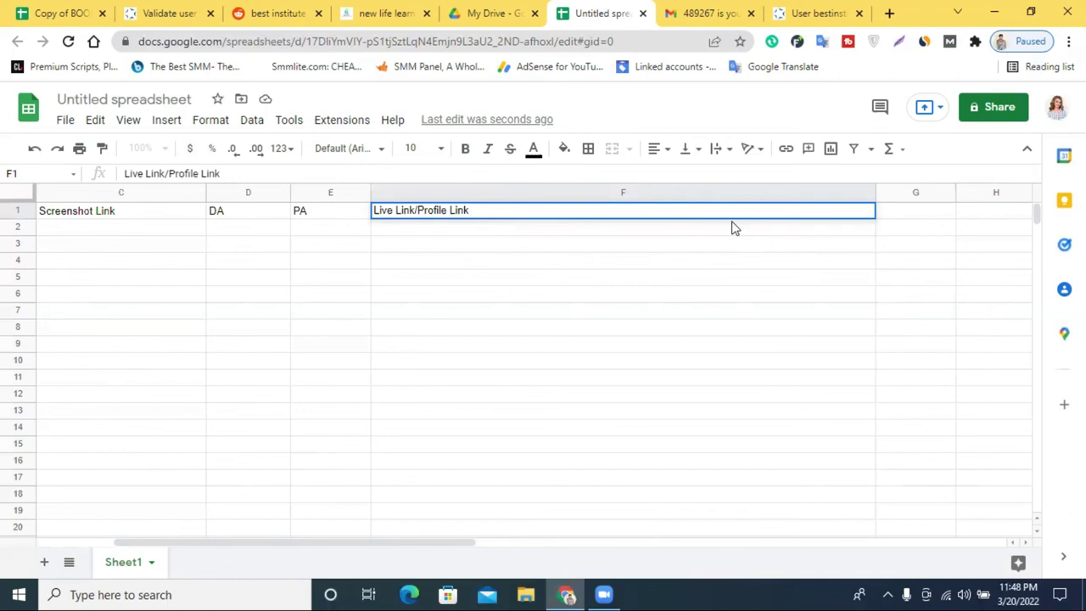
left_click_drag(361, 548, 95, 525)
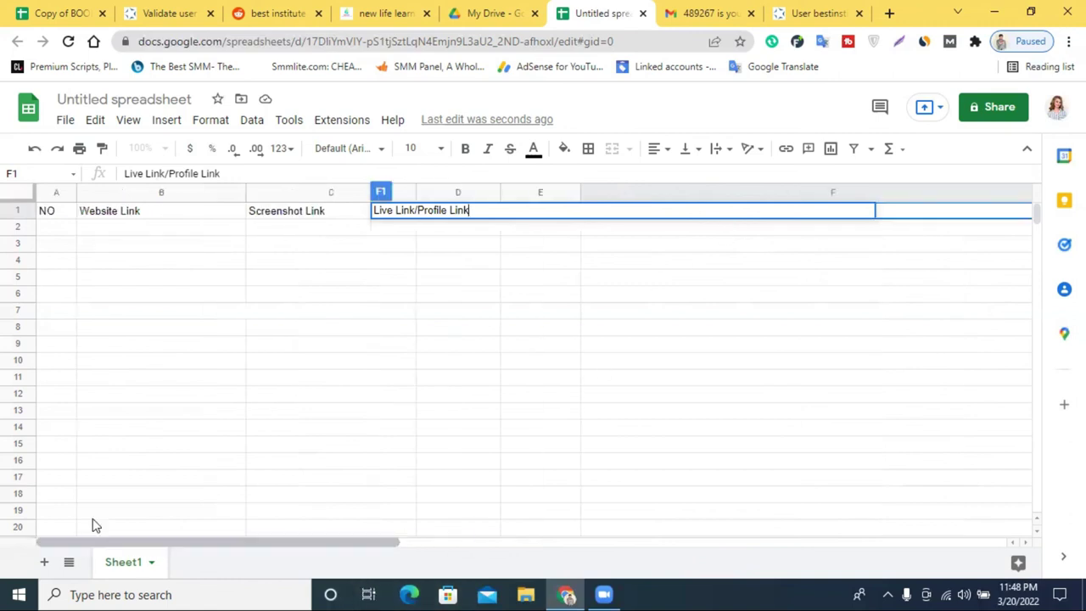
left_click(166, 316)
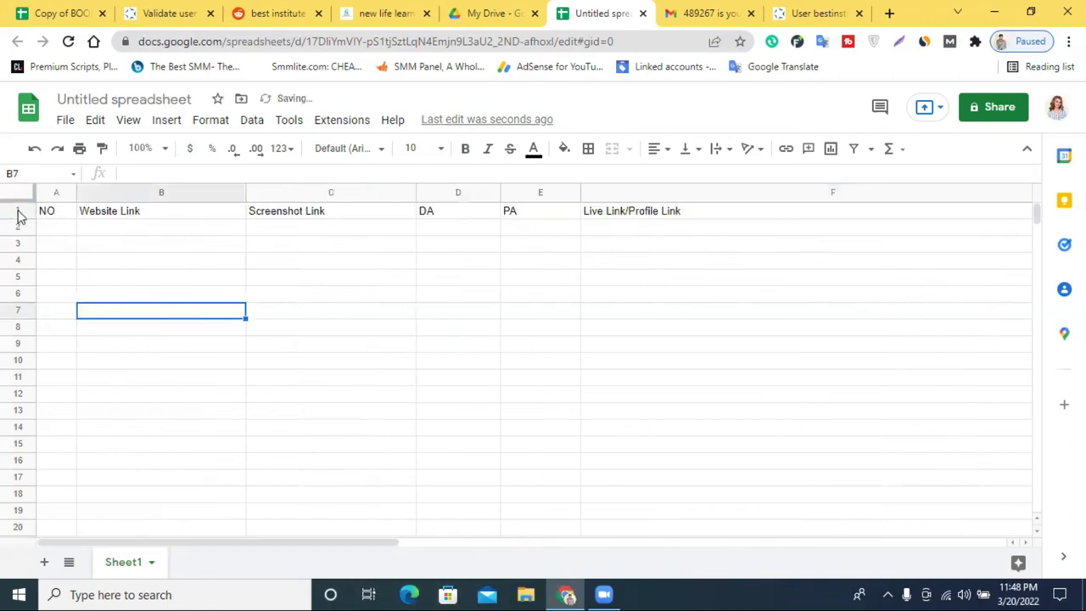
Format header row 1 with centred, bold text at font size 14
left_click(19, 212)
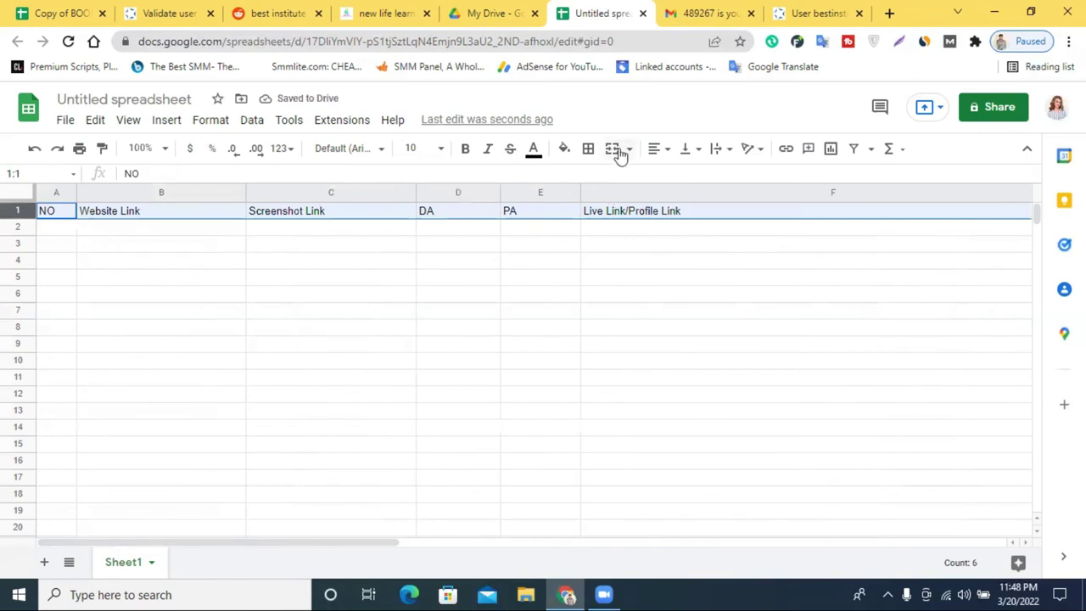
left_click(657, 150)
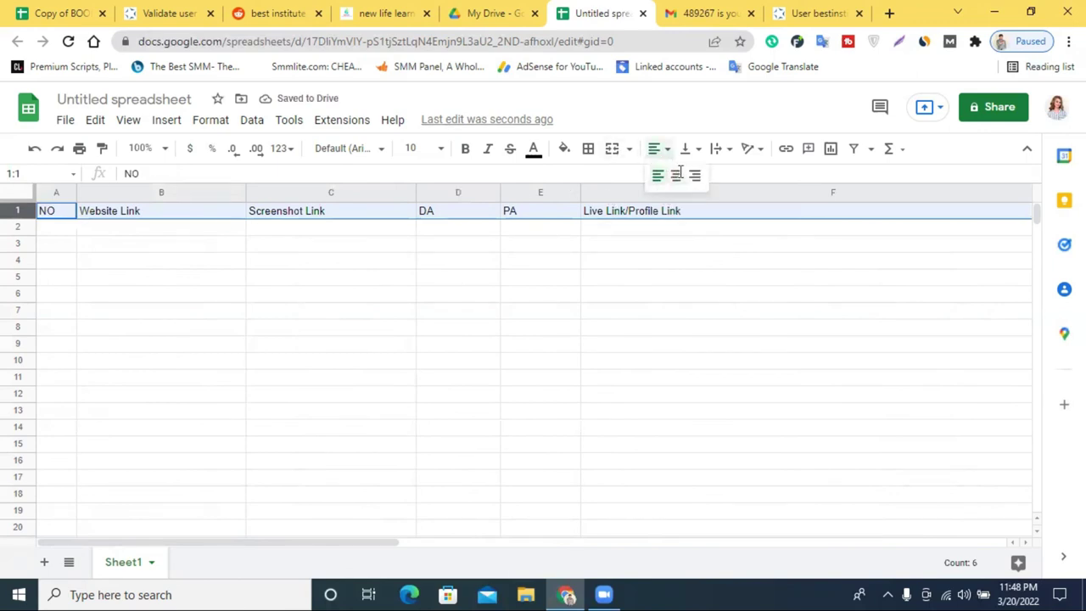
left_click(676, 174)
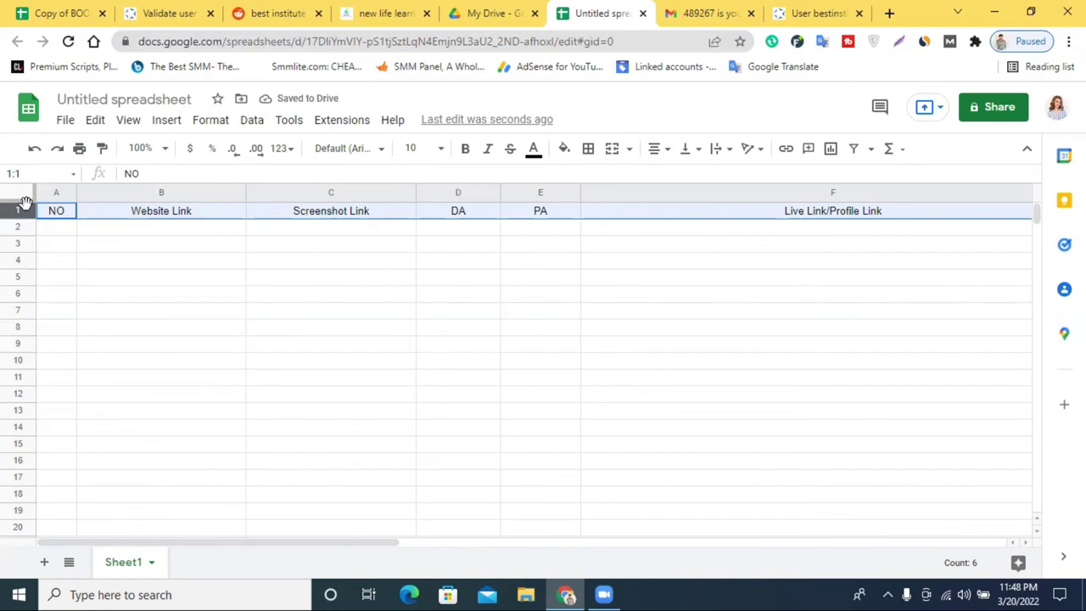
left_click(441, 149)
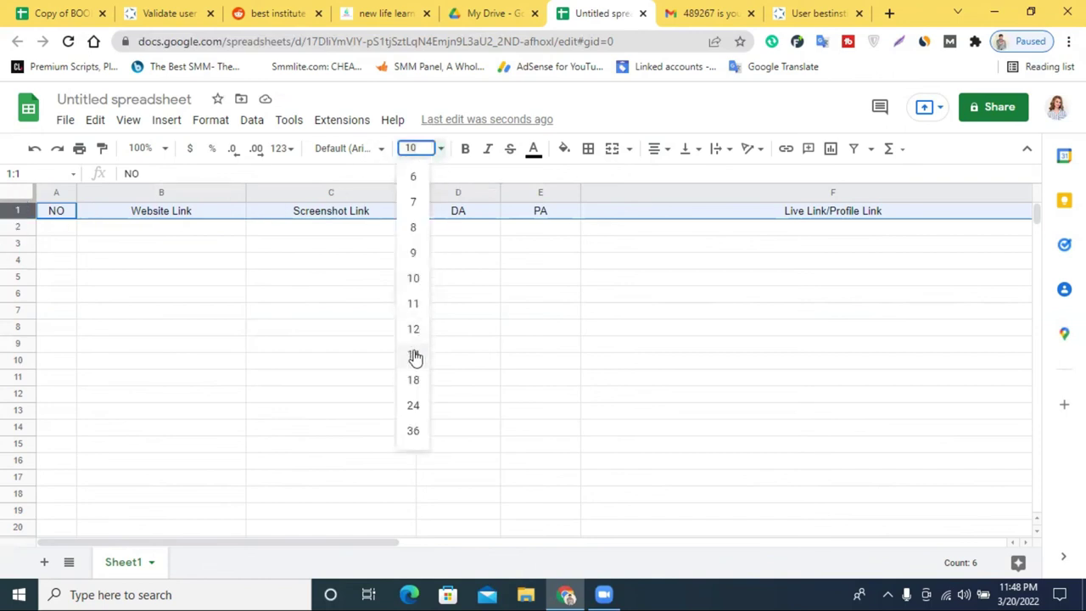
left_click(413, 355)
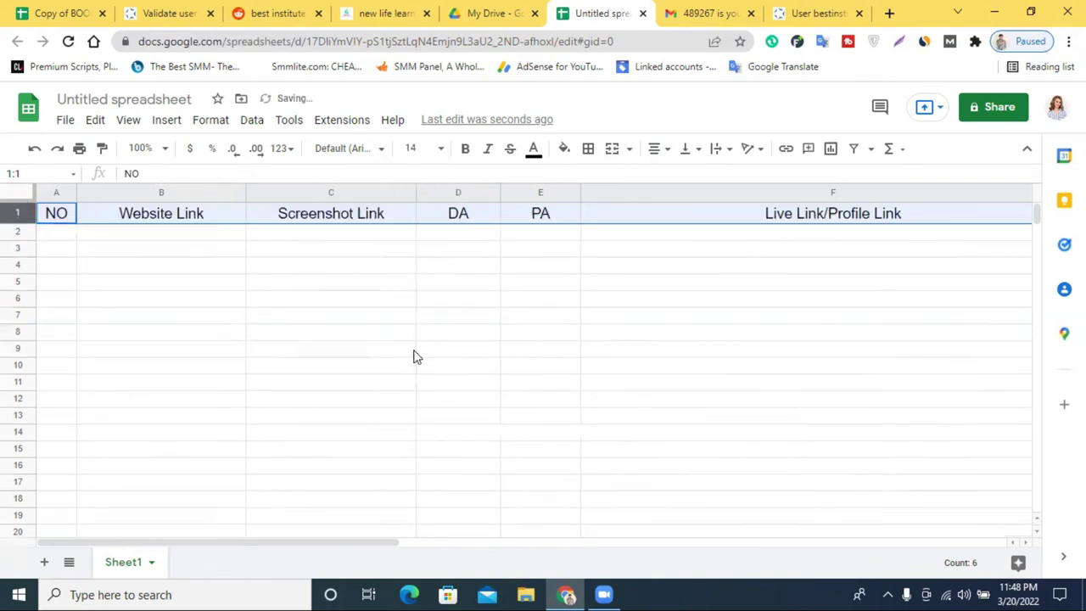
left_click(466, 150)
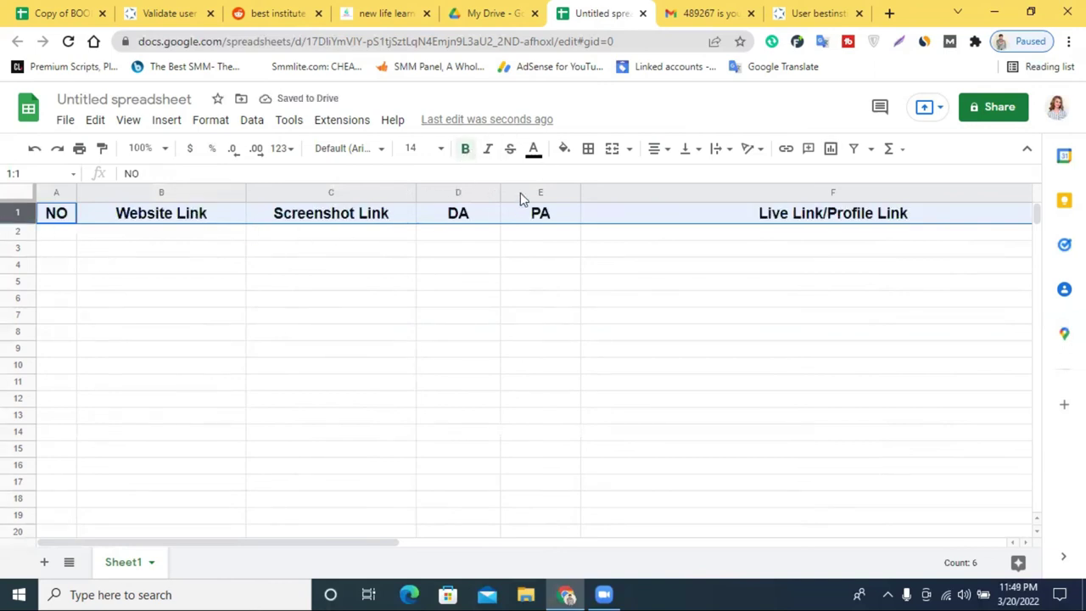
Try blue and yellow fills on header row 1 and settle on a magenta fill
left_click(563, 148)
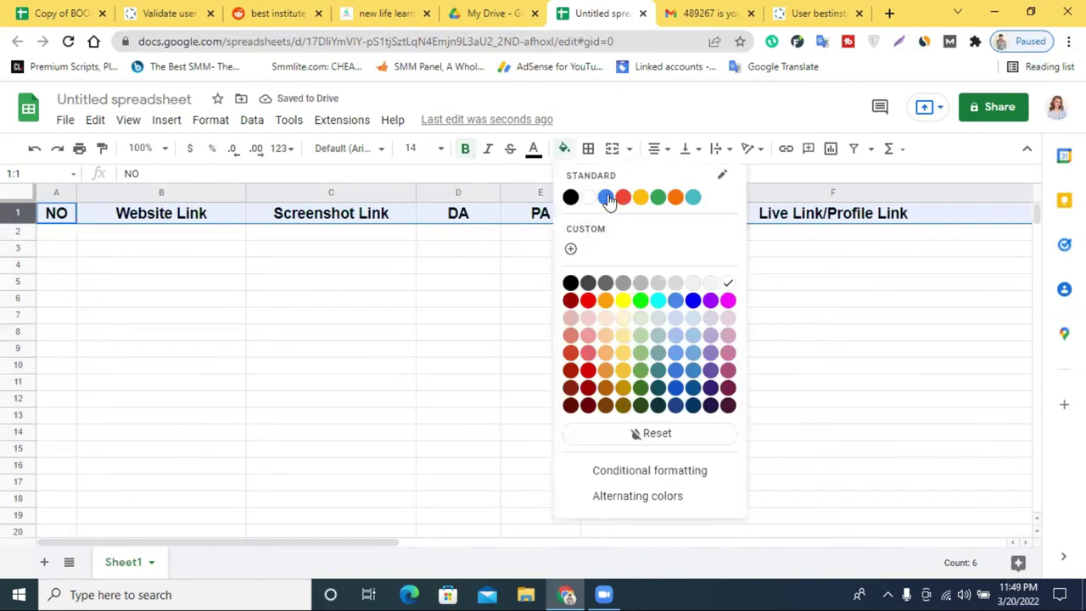
left_click(605, 197)
left_click(563, 150)
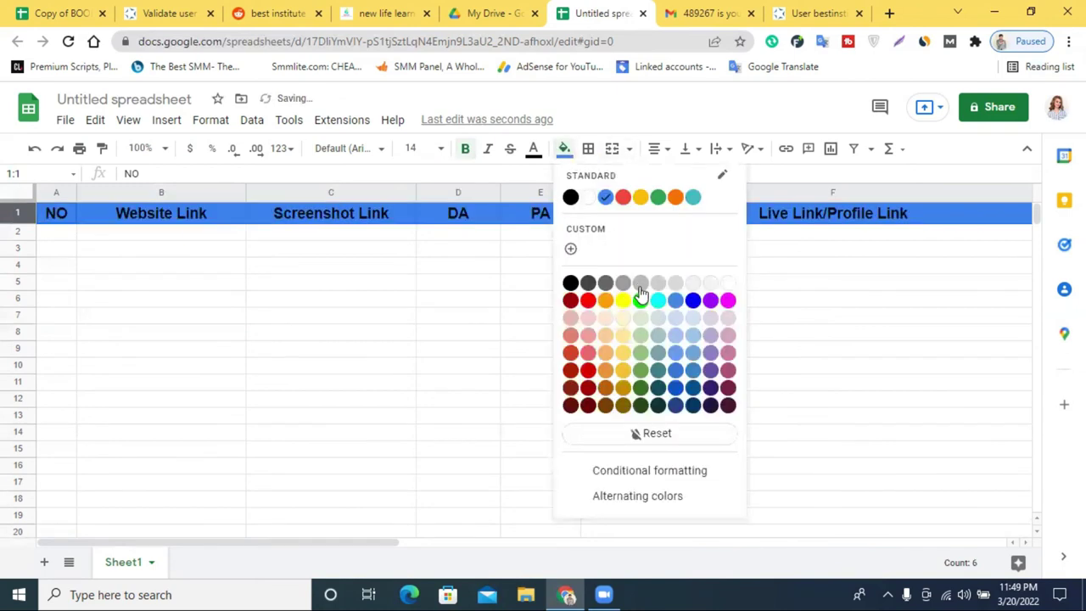
left_click(620, 302)
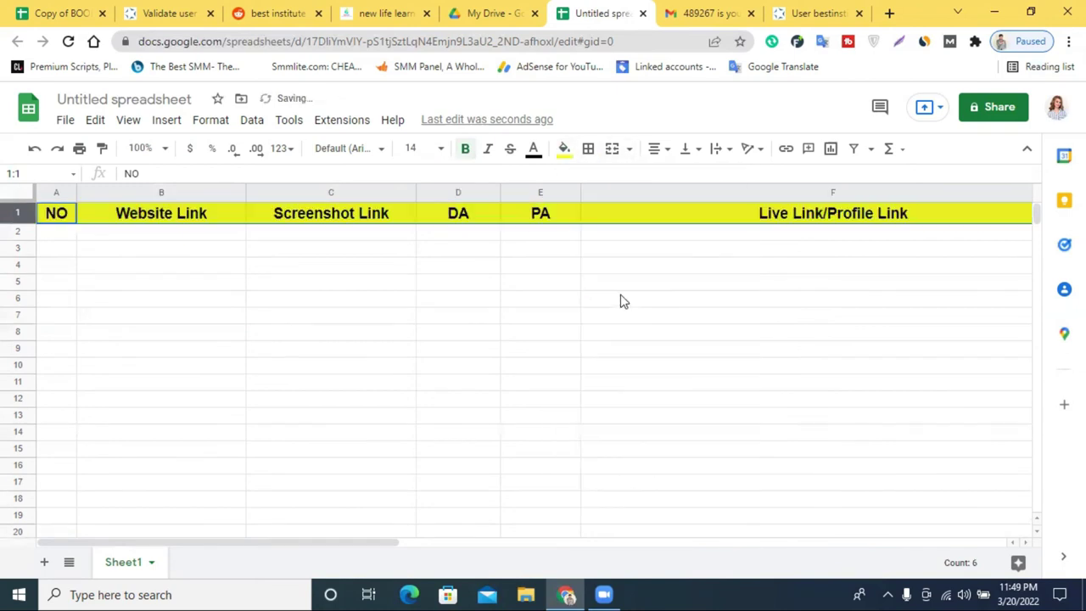
left_click(564, 148)
left_click(728, 302)
left_click(759, 321)
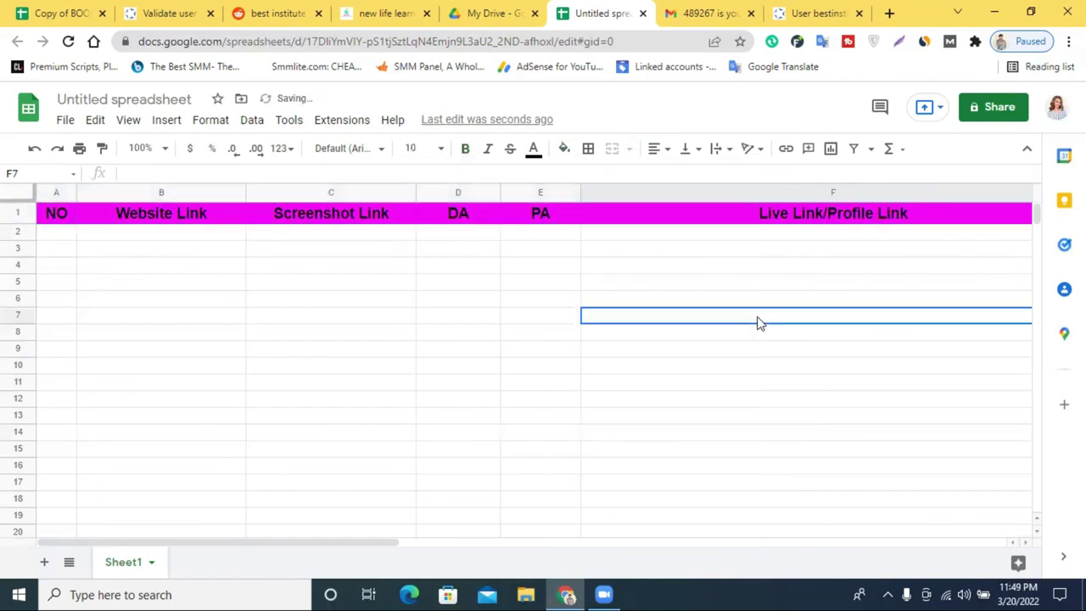
Set the font size of the header row to 18
left_click(16, 207)
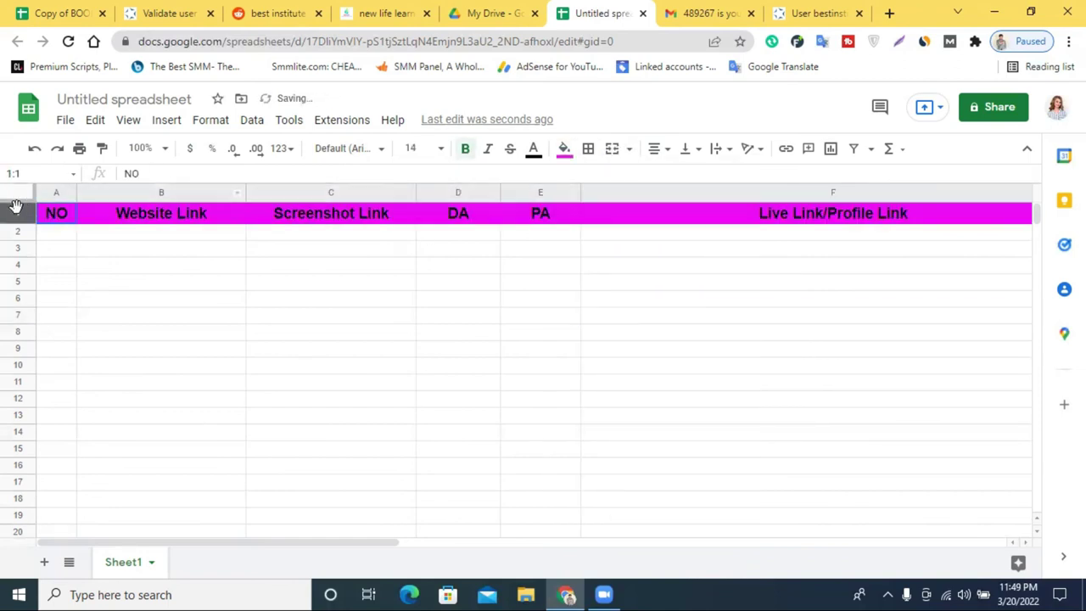
left_click(433, 149)
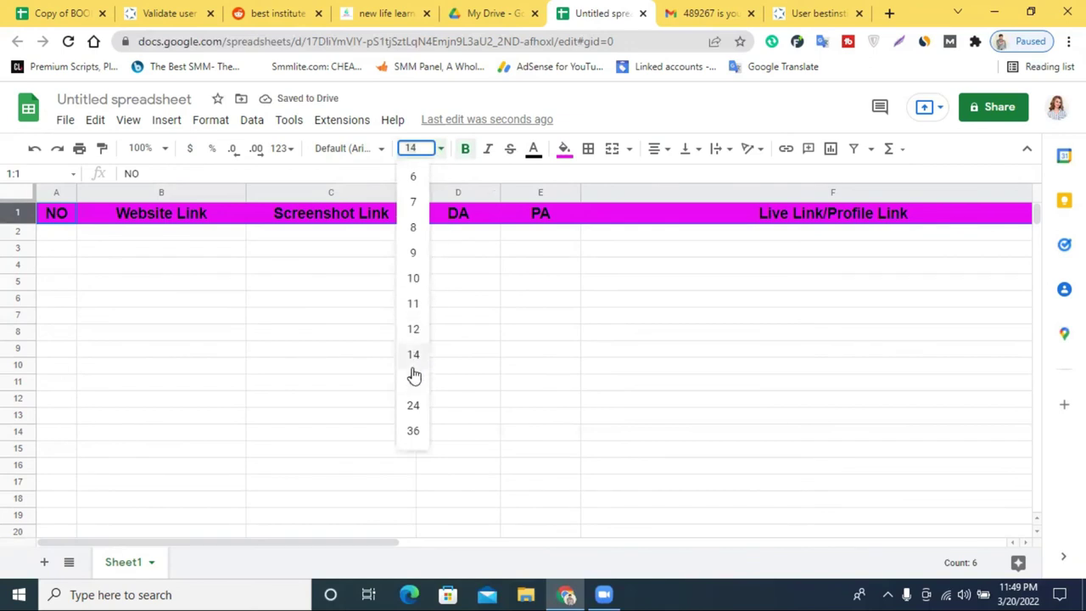
left_click(413, 373)
left_click(441, 148)
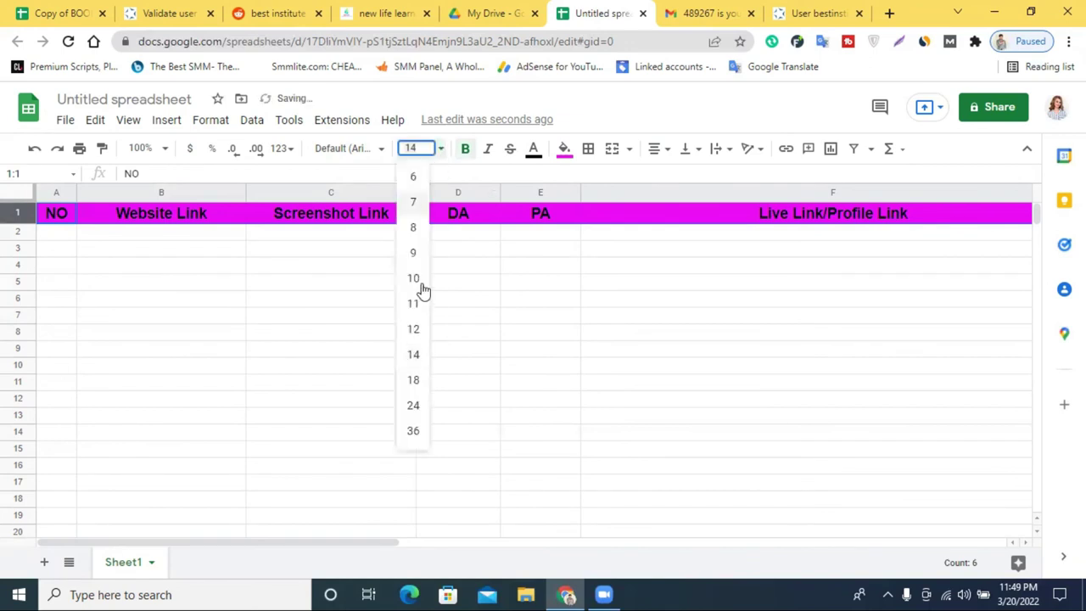
left_click(414, 380)
left_click(465, 346)
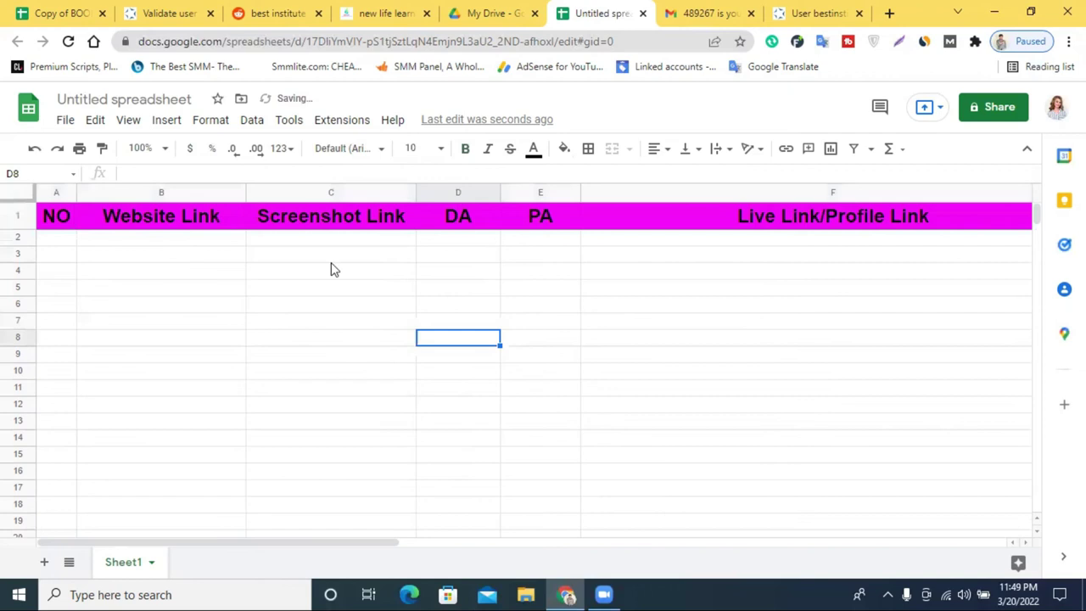
Number the rows below the NO header by entering 1 and 2 and filling the series down through A29
left_click(60, 246)
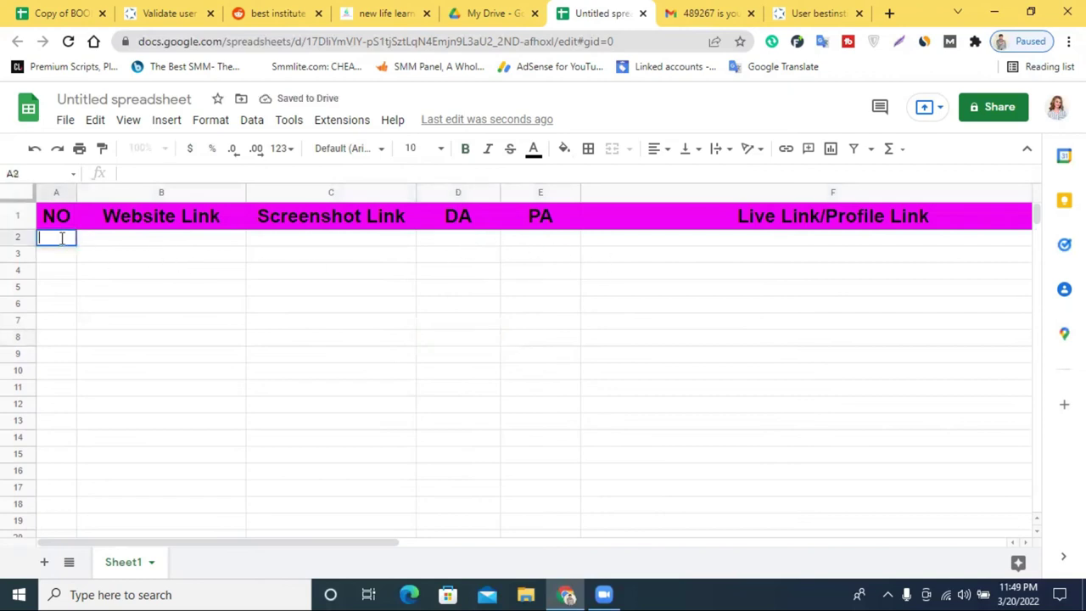
type("1")
key("Return")
type("2")
left_click(145, 274)
left_click_drag(59, 240, 260, 284)
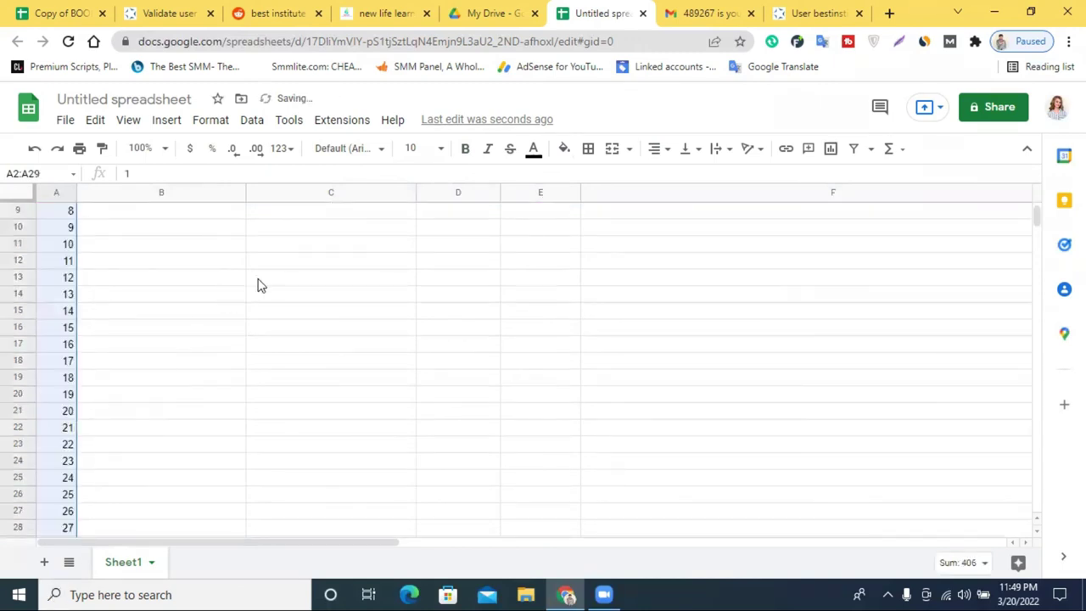
scroll(260, 284, "up", 3)
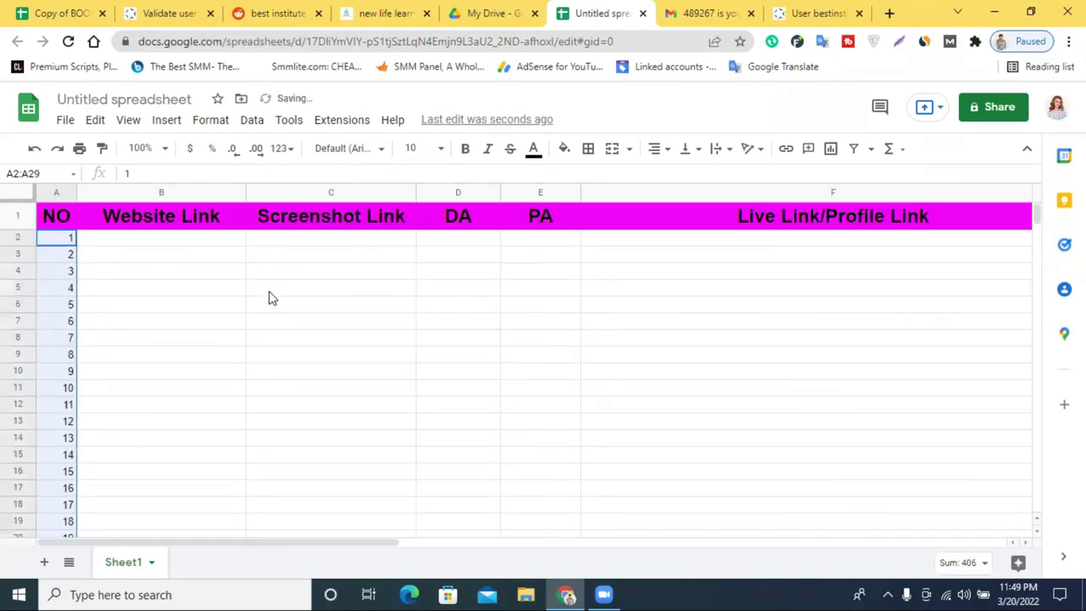
left_click(157, 243)
Switch to the institute's profile page on the bookmarking site and open Chrome's extensions management page
left_click(789, 10)
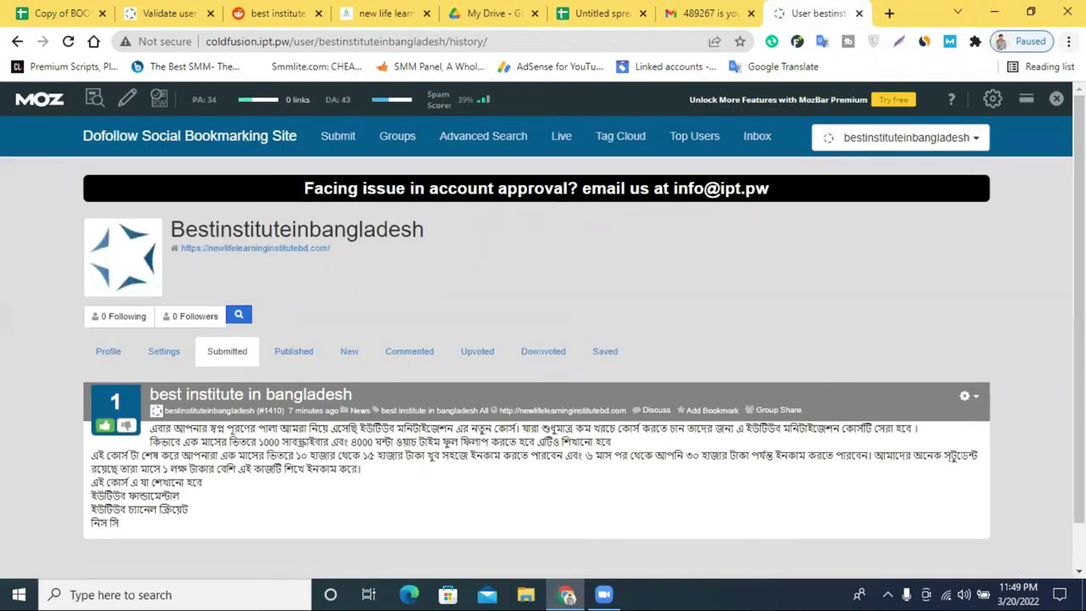
left_click(1068, 41)
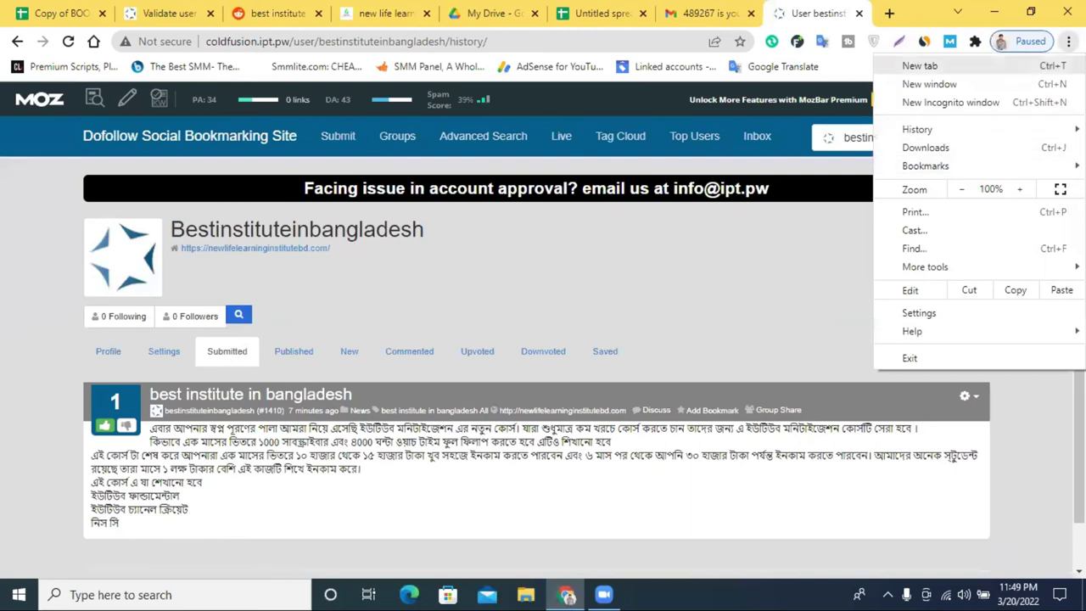
mouse_move(934, 268)
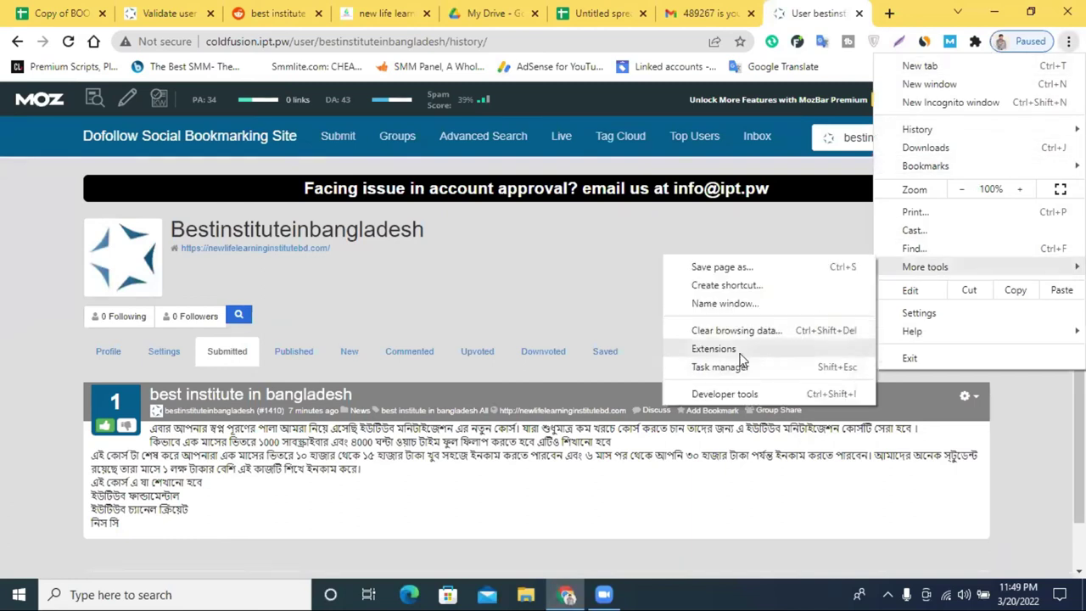
left_click(734, 351)
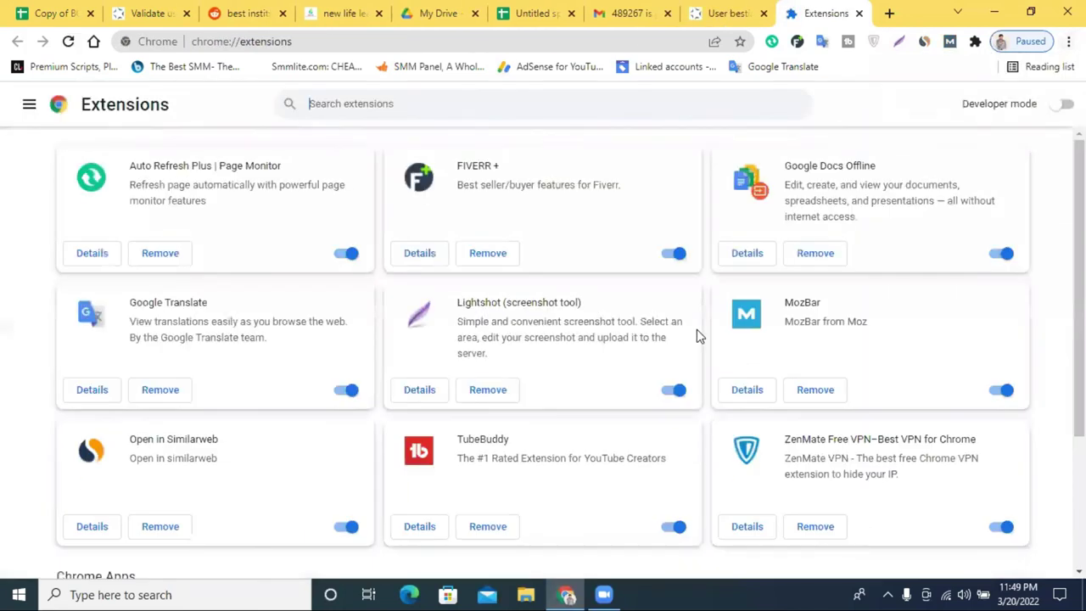
Search the Chrome Web Store for lightshot, view the Lightshot (screenshot tool) page, and close the store and extensions pages
left_click(32, 104)
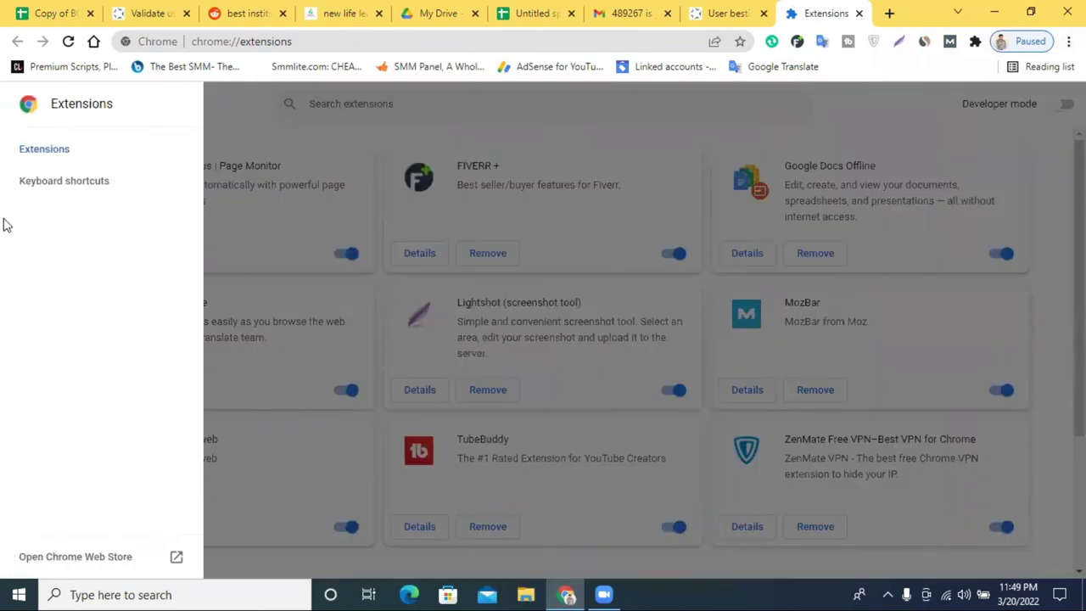
left_click(62, 557)
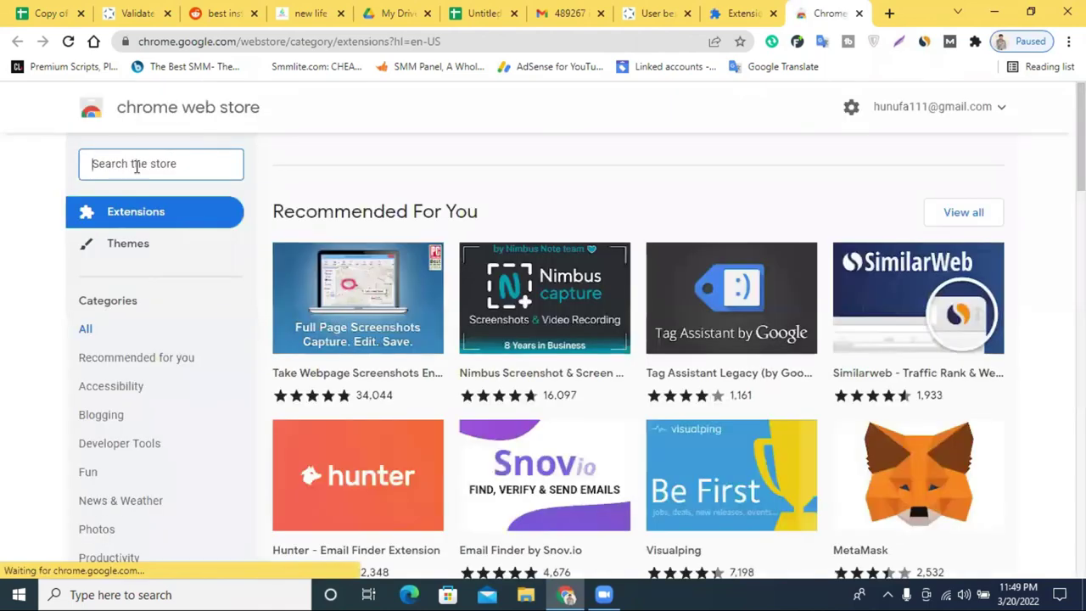
type("light")
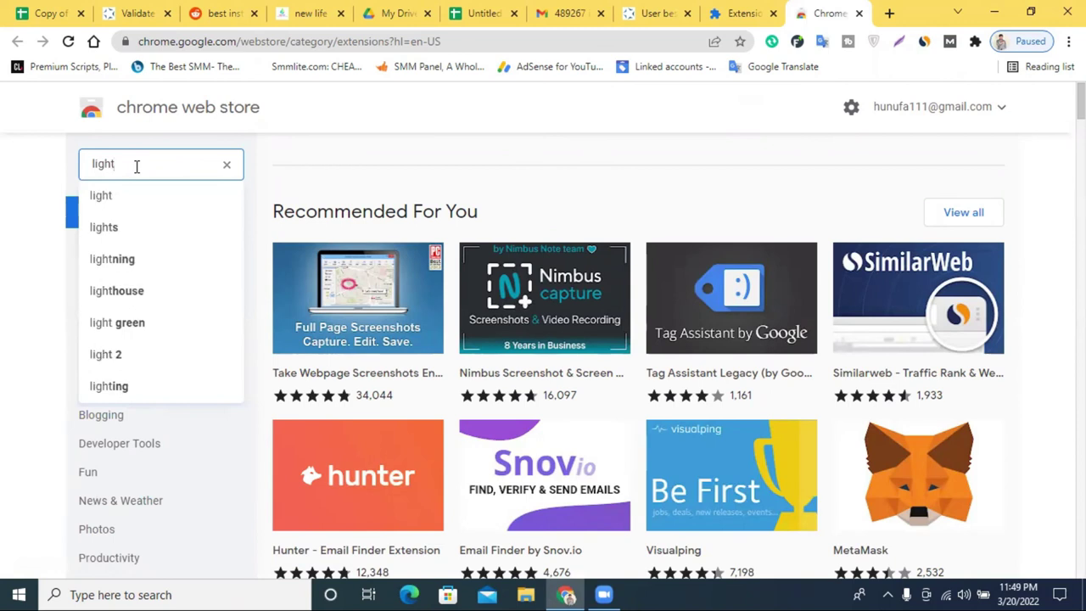
type("shot")
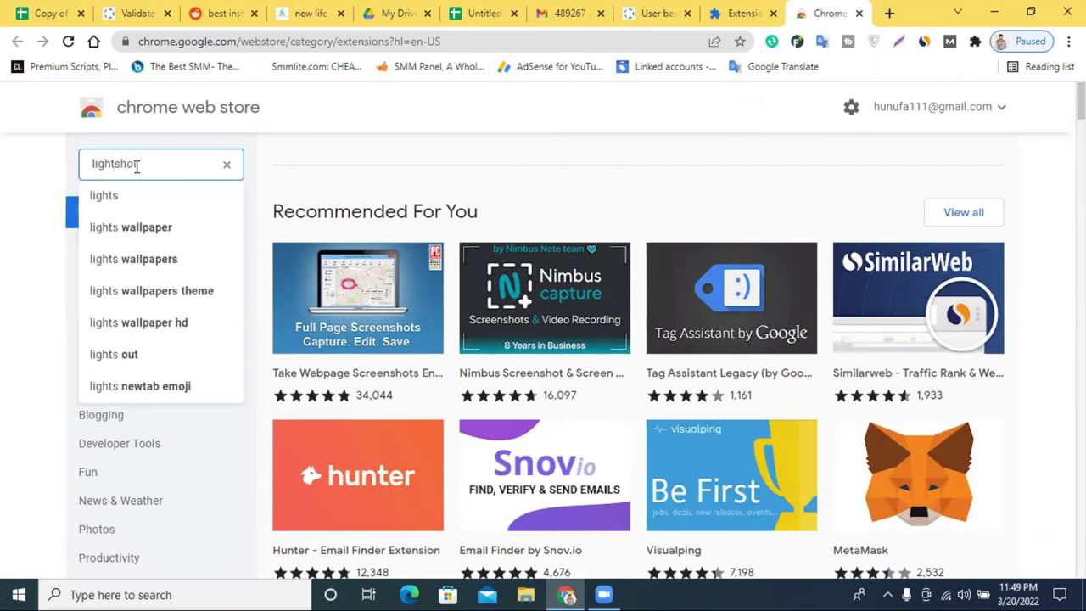
key("Return")
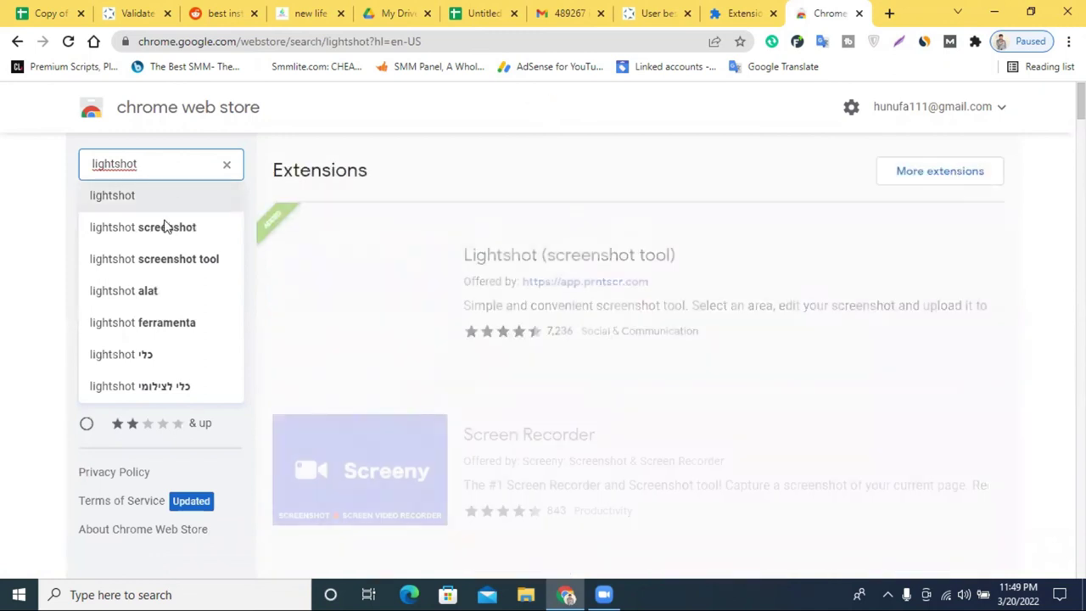
left_click(166, 227)
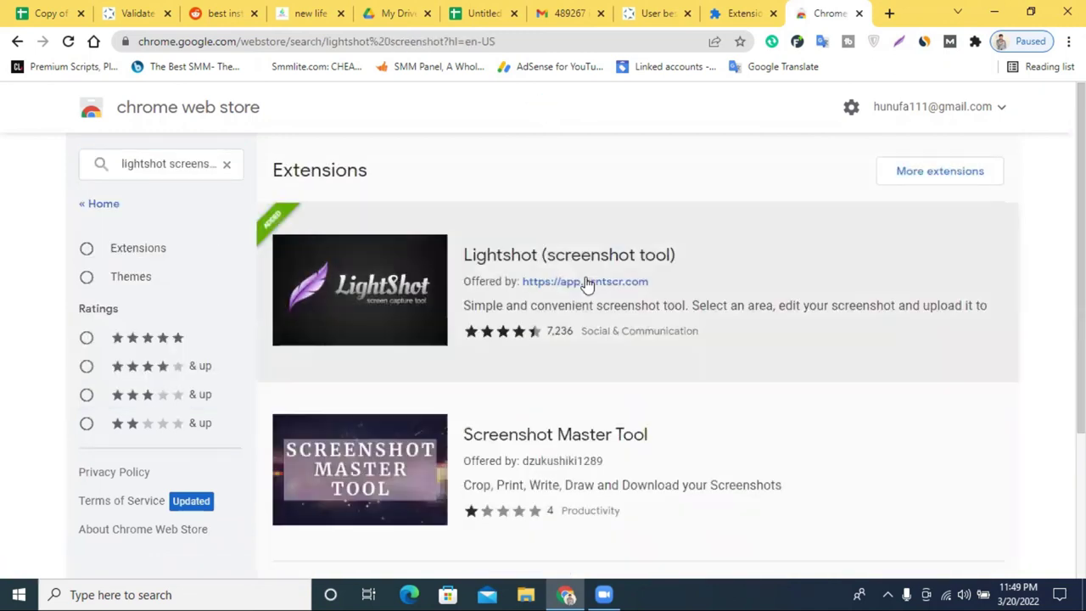
left_click(570, 280)
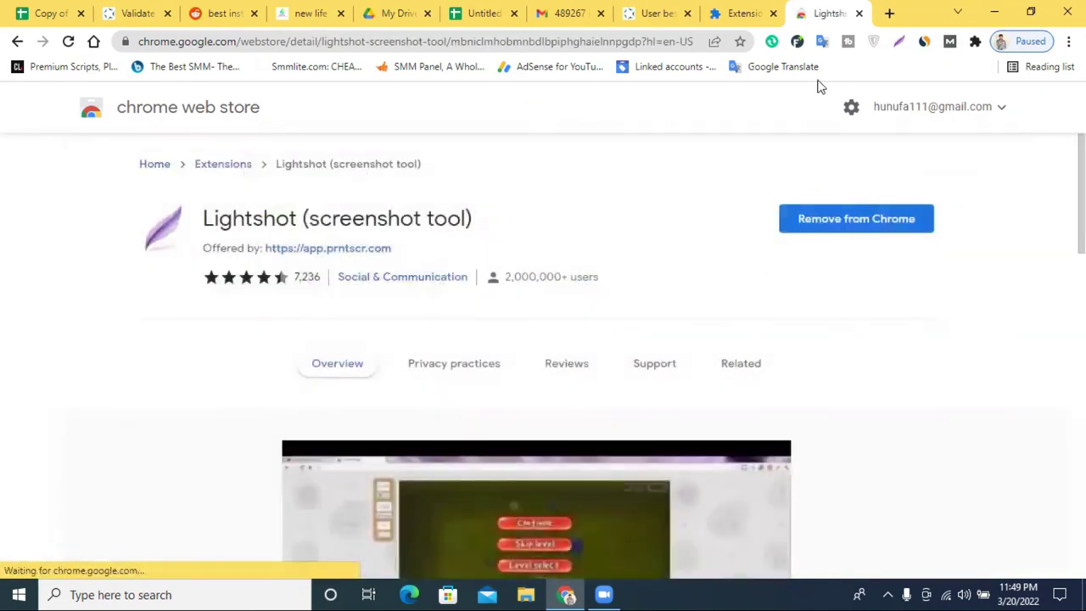
left_click(859, 14)
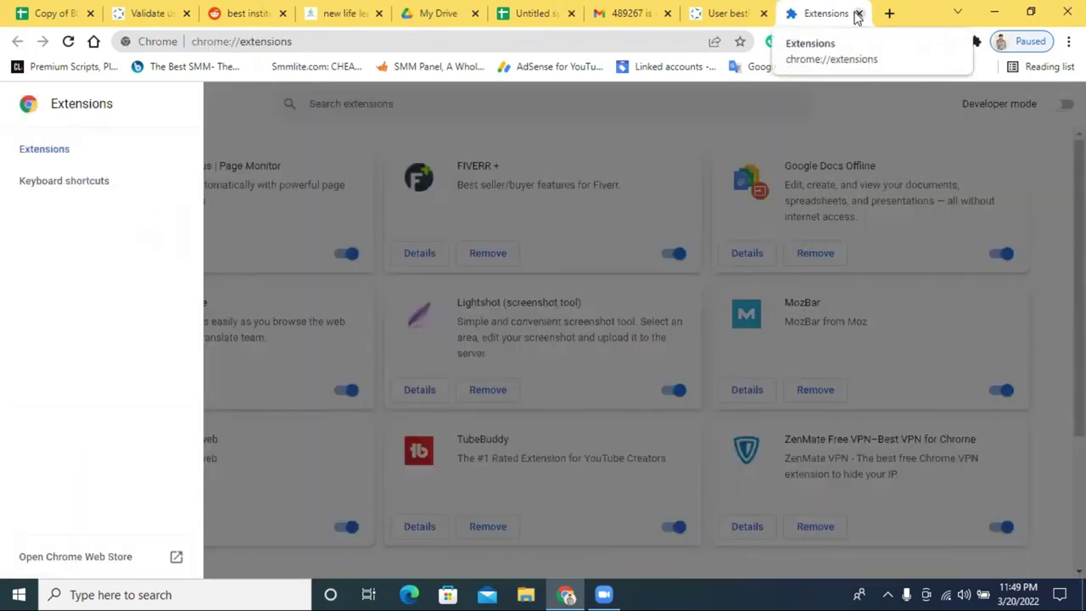
left_click(858, 14)
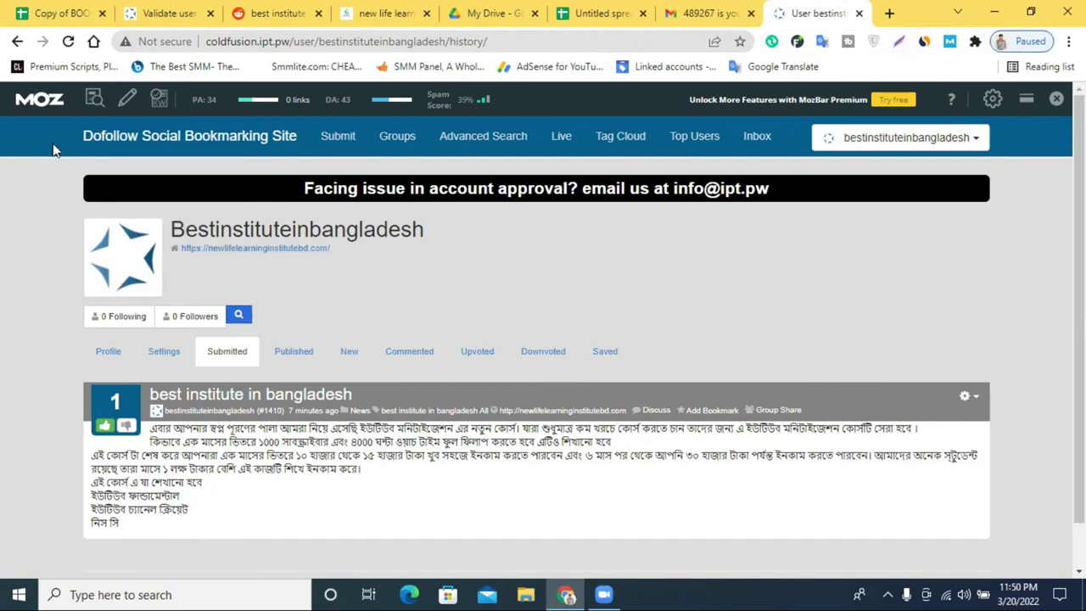
Capture the whole bookmarking profile page with Lightshot, outline the submitted post and profile header with red rectangles, and upload the screenshot
left_click(898, 42)
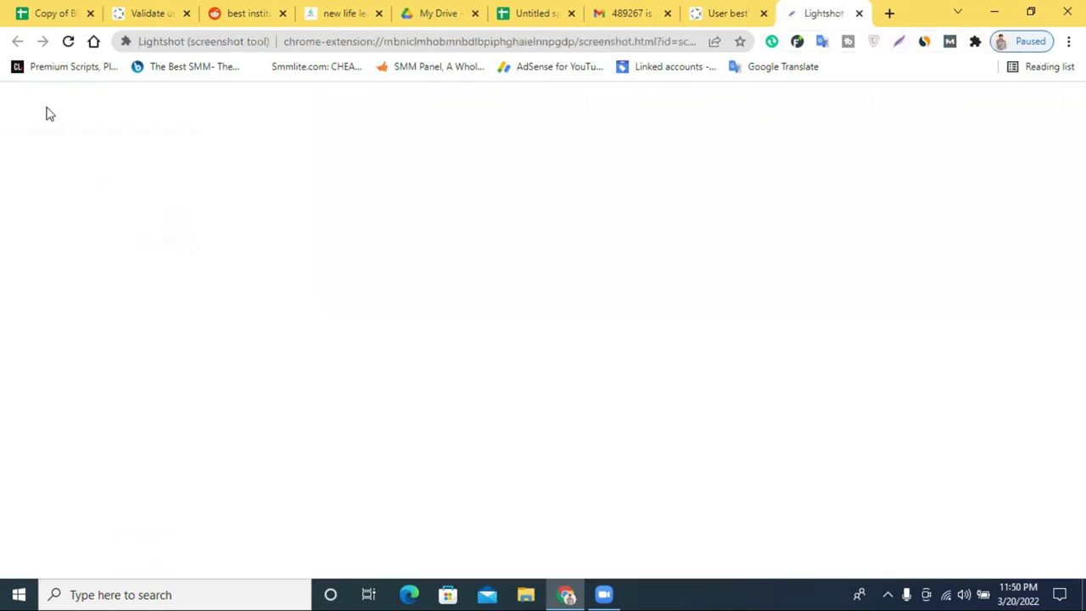
left_click_drag(0, 87, 1084, 579)
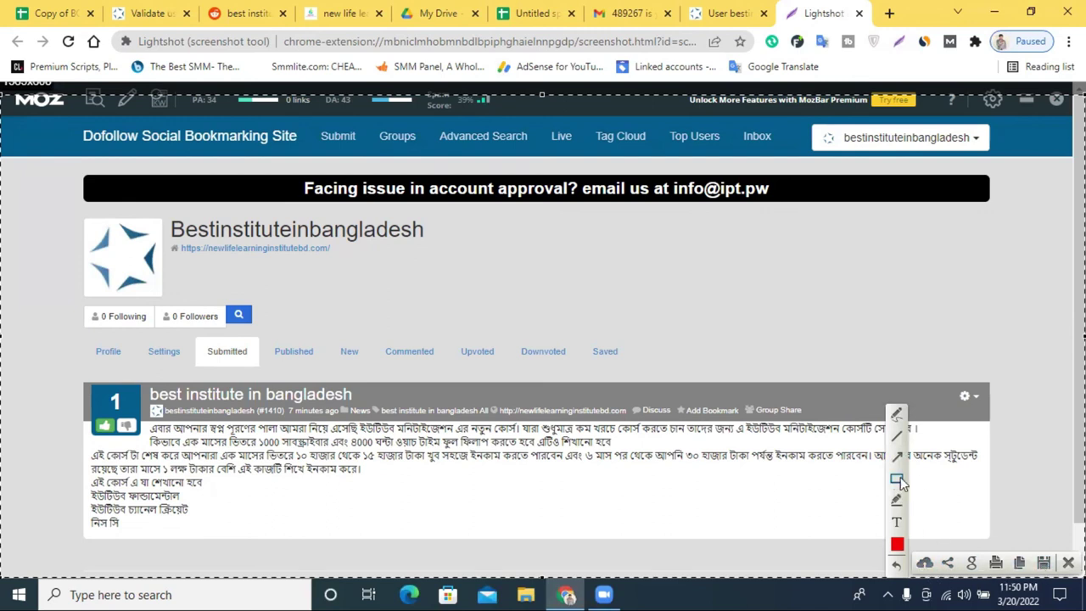
mouse_move(53, 347)
left_mouse_down()
mouse_move(1055, 529)
mouse_move(1047, 552)
mouse_move(1034, 553)
left_mouse_up()
mouse_move(68, 201)
left_mouse_down()
mouse_move(451, 269)
mouse_move(461, 323)
left_mouse_up()
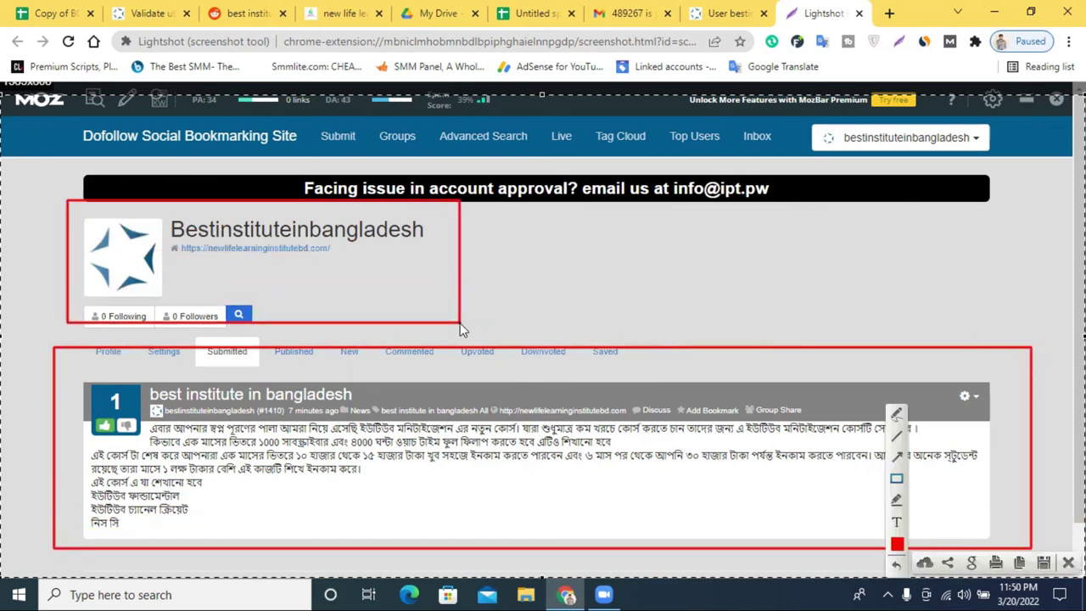
left_click(925, 564)
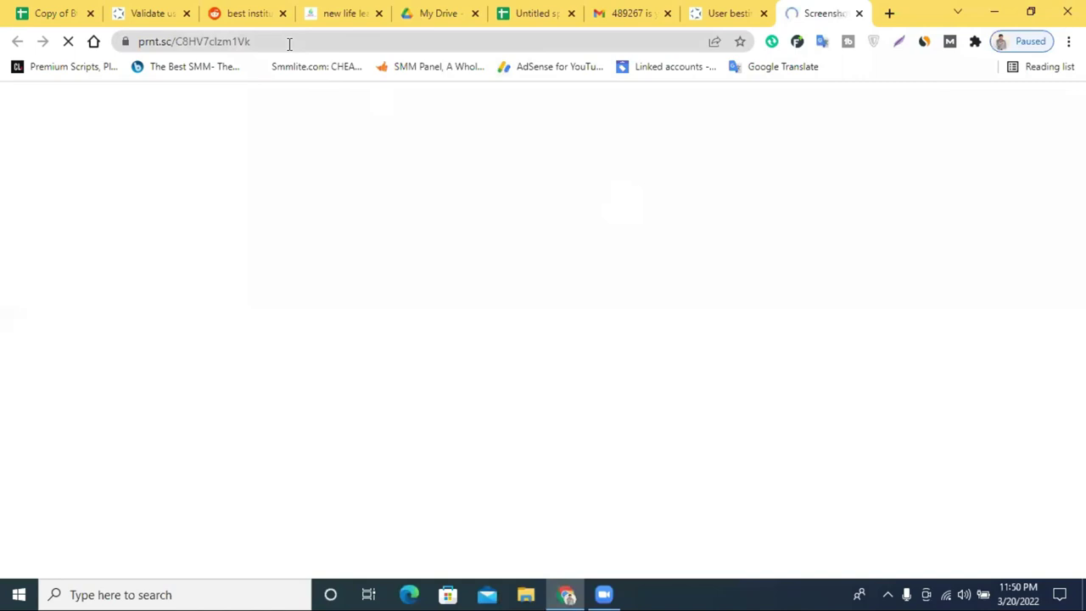
Copy the uploaded profile screenshot's prnt.sc link into cell C2 under Screenshot Link in the spreadsheet
left_click(289, 42)
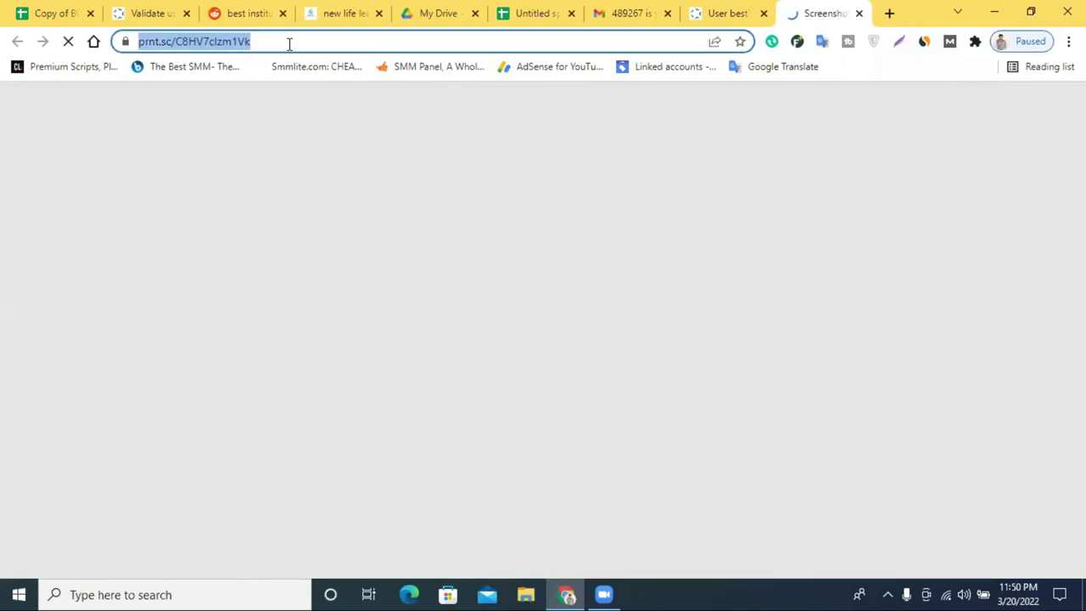
right_click(288, 41)
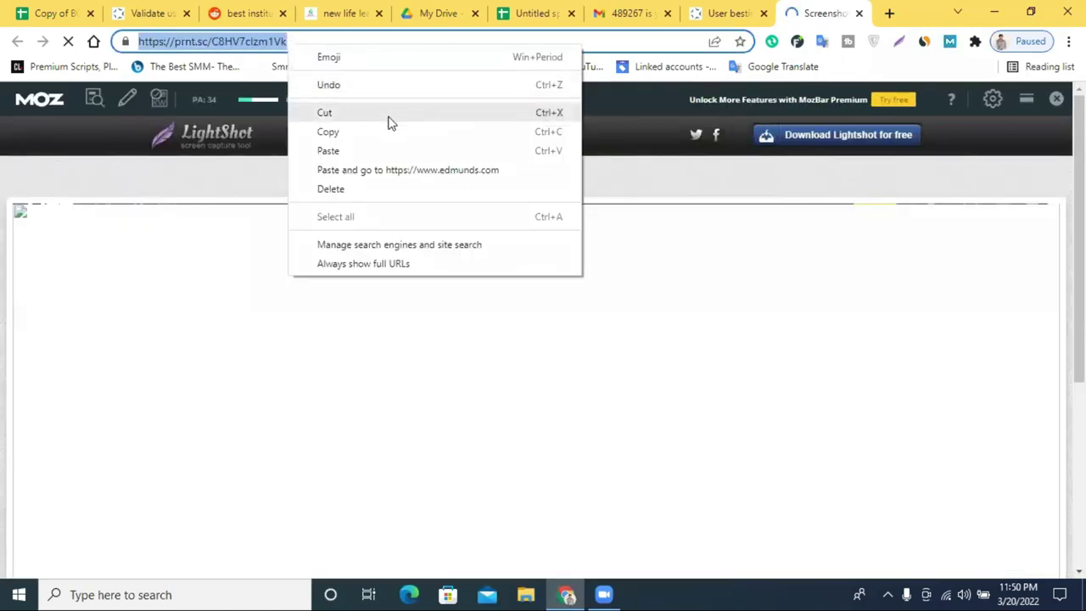
left_click(354, 117)
left_click(534, 13)
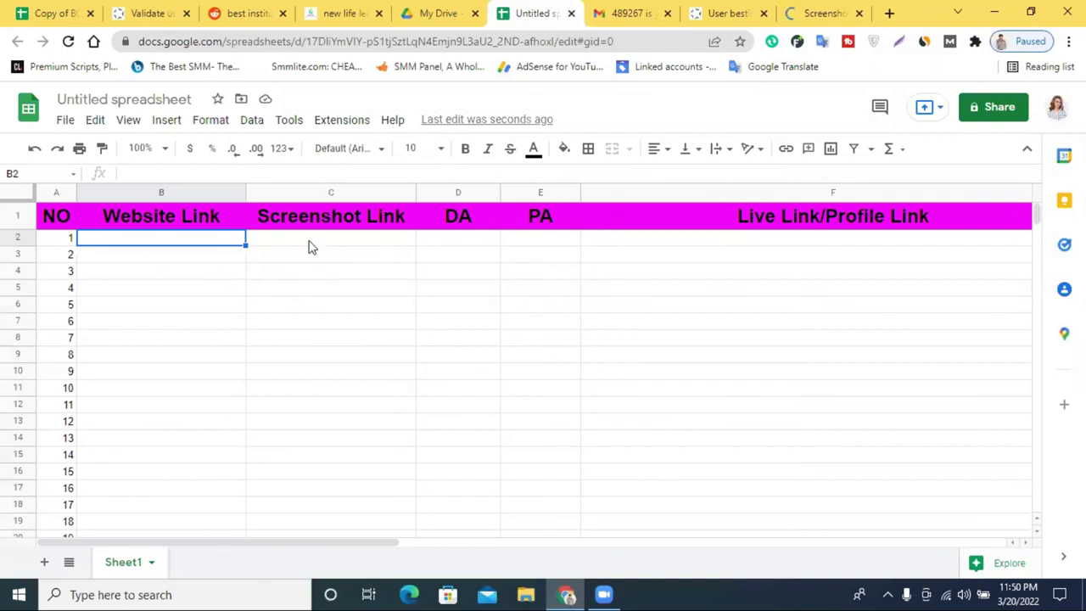
left_click(310, 241)
key("ctrl+v")
left_click(466, 289)
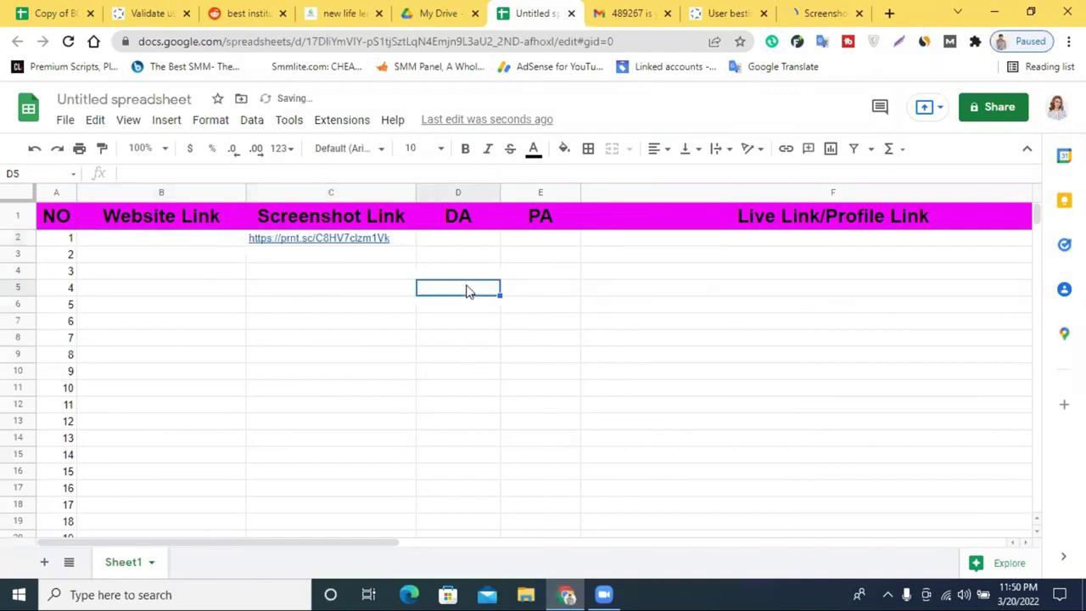
Capture the visible area of the Reddit post page with Lightshot and upload the screenshot
left_click(237, 12)
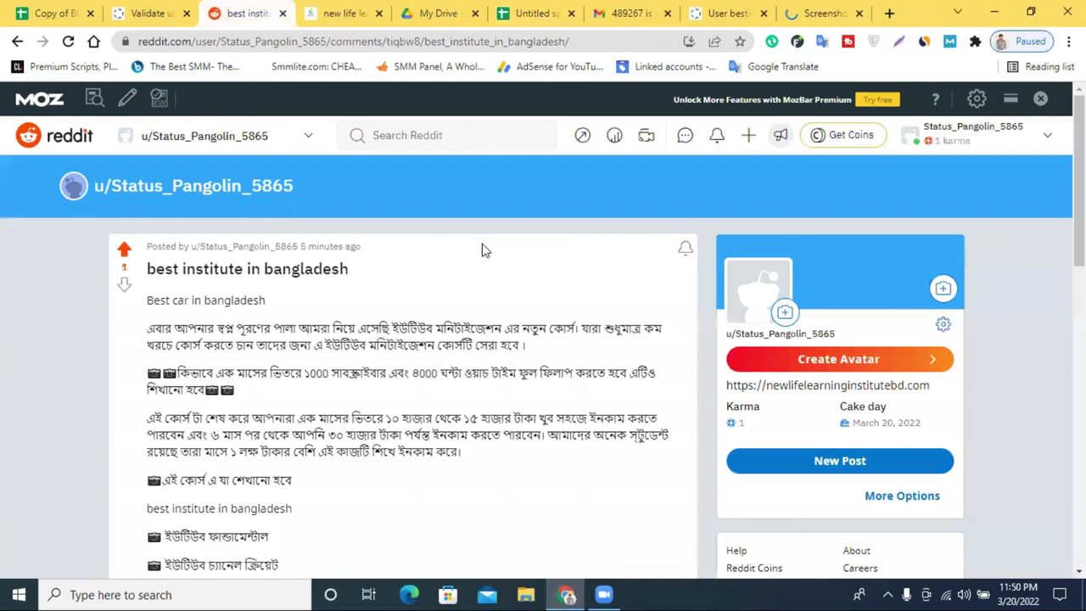
left_click(899, 42)
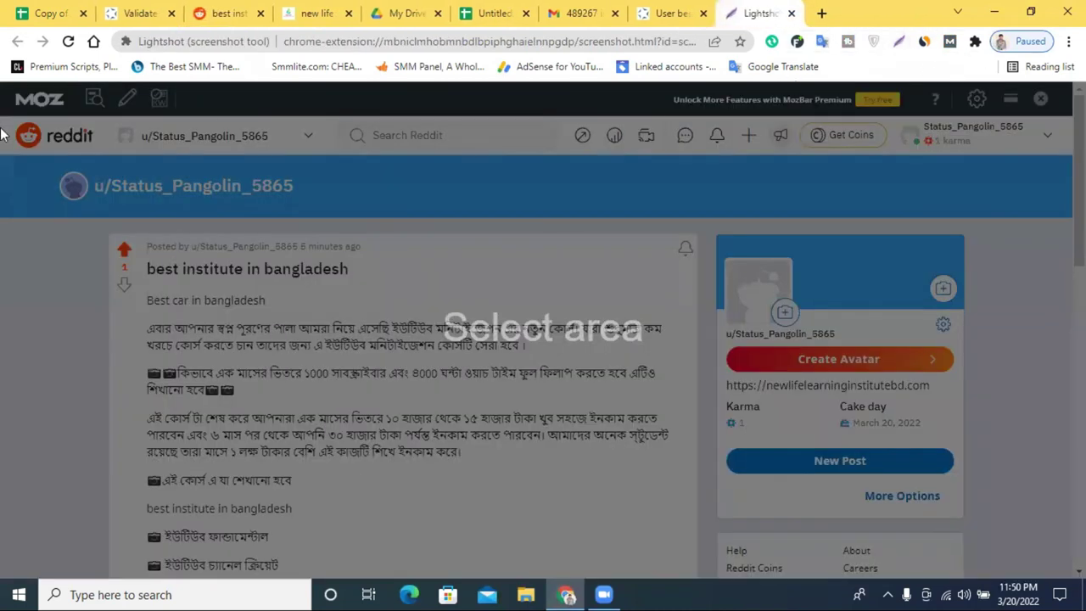
left_click_drag(2, 88, 1085, 577)
left_click(926, 562)
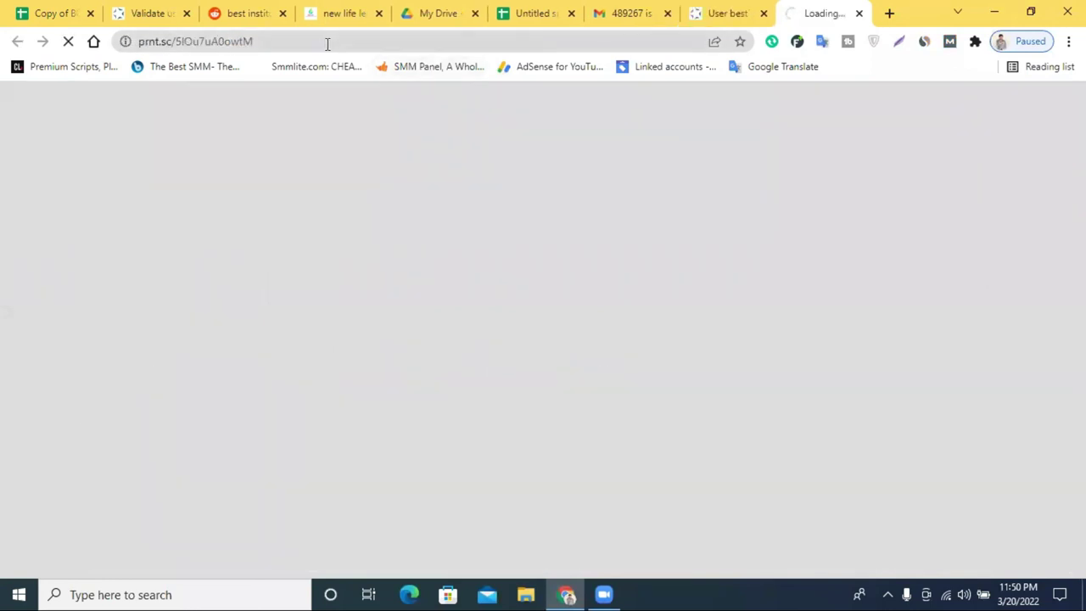
Try to copy the Reddit screenshot's link into cell C3 under Screenshot Link
left_click(328, 42)
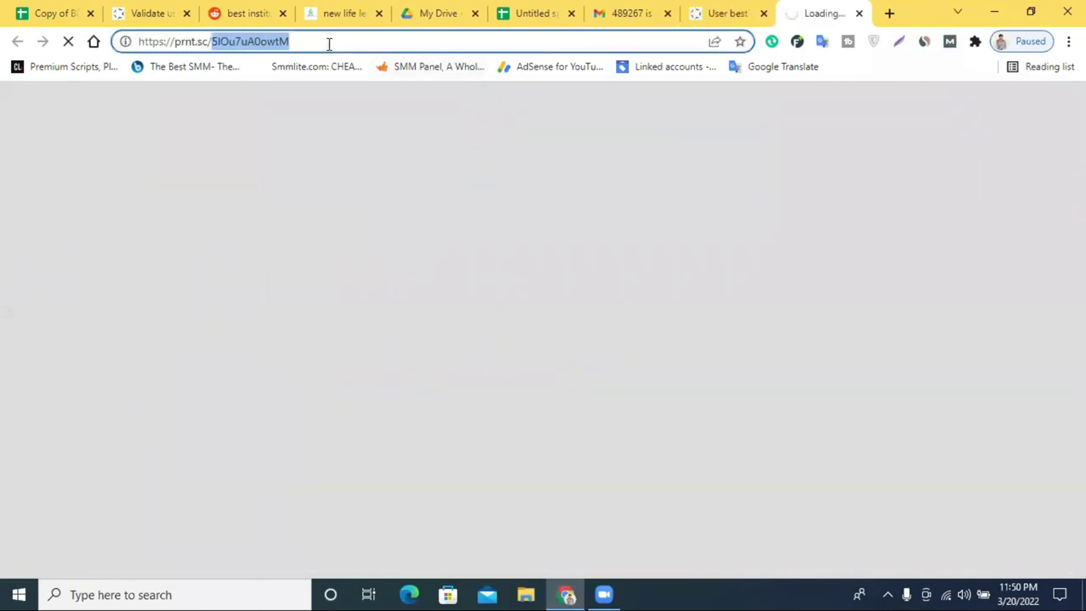
right_click(328, 42)
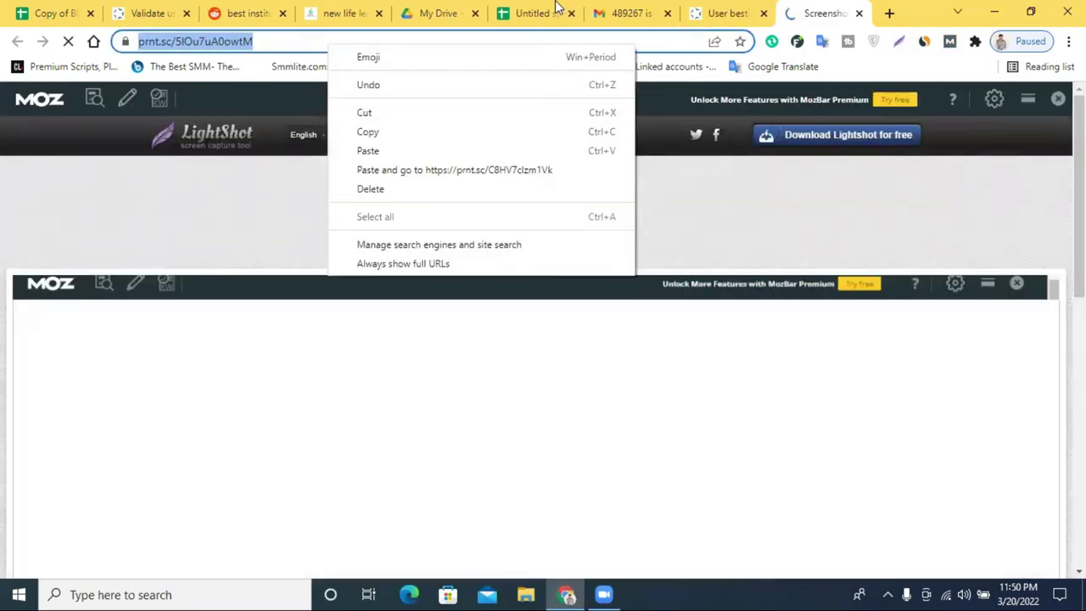
left_click(577, 10)
left_click(312, 259)
double_click(312, 265)
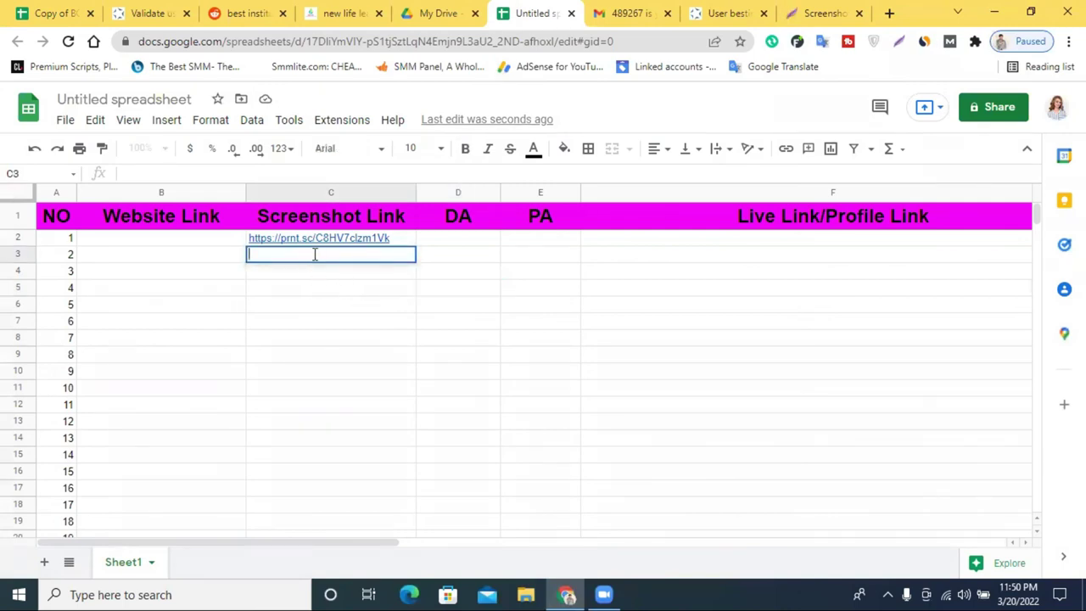
key("ctrl+v")
key("Return")
key("Return")
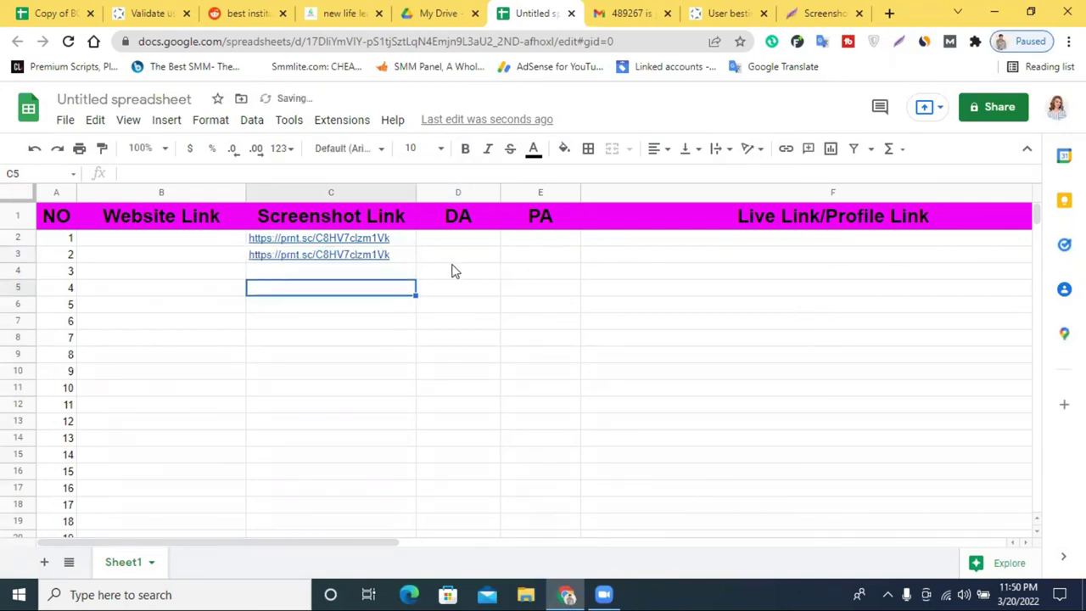
Replace the duplicate link in cell C3 with the prnt.sc link copied from the uploaded Reddit screenshot page
mouse_move(331, 265)
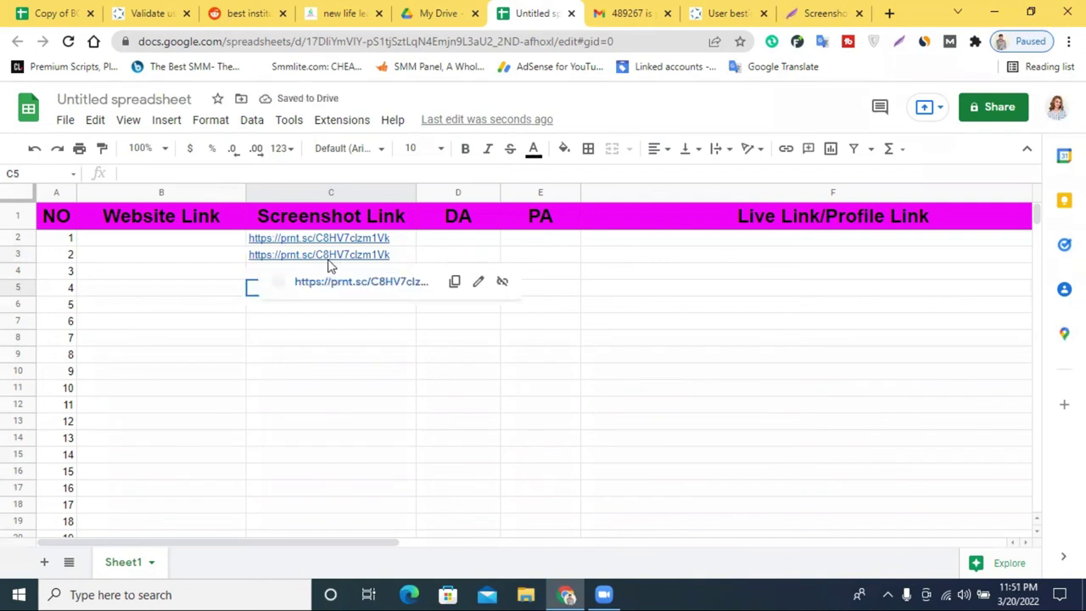
left_click(140, 11)
left_click(819, 10)
left_click(306, 42)
right_click(305, 42)
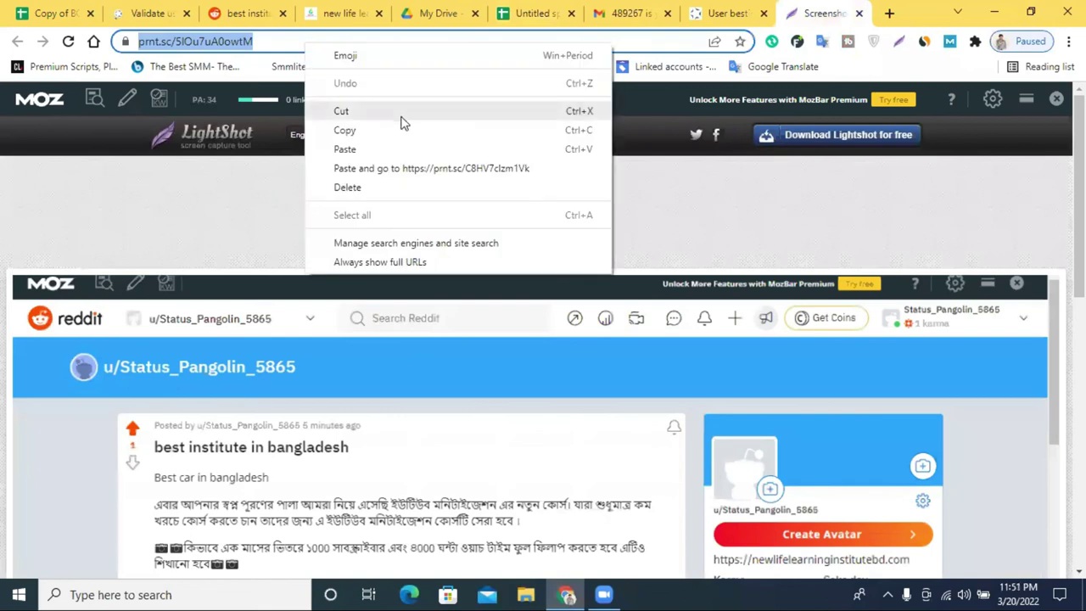
left_click(388, 109)
left_click(535, 13)
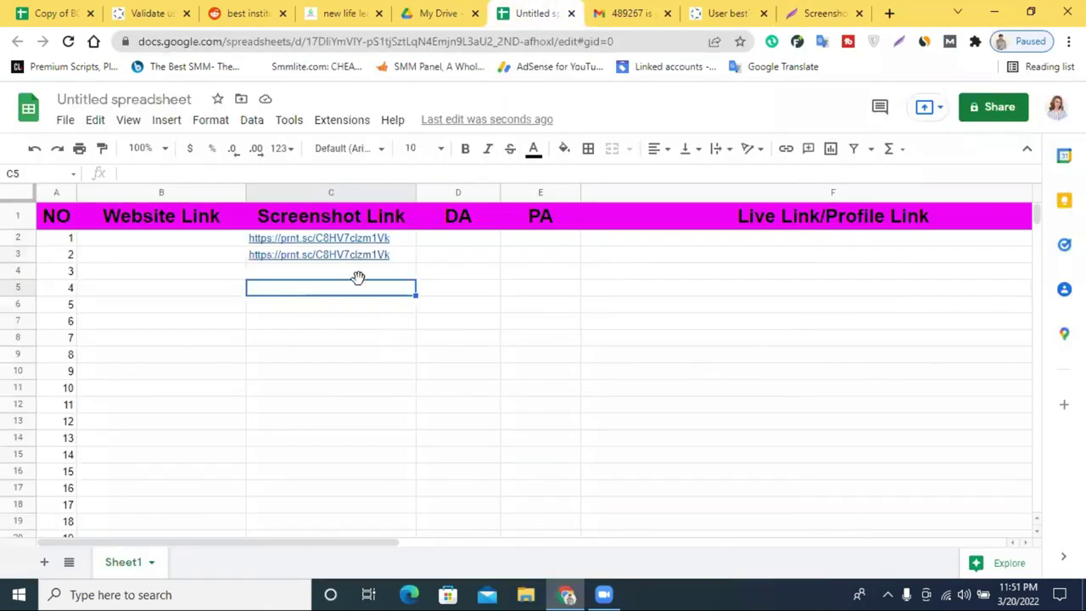
double_click(348, 254)
key("ctrl+v")
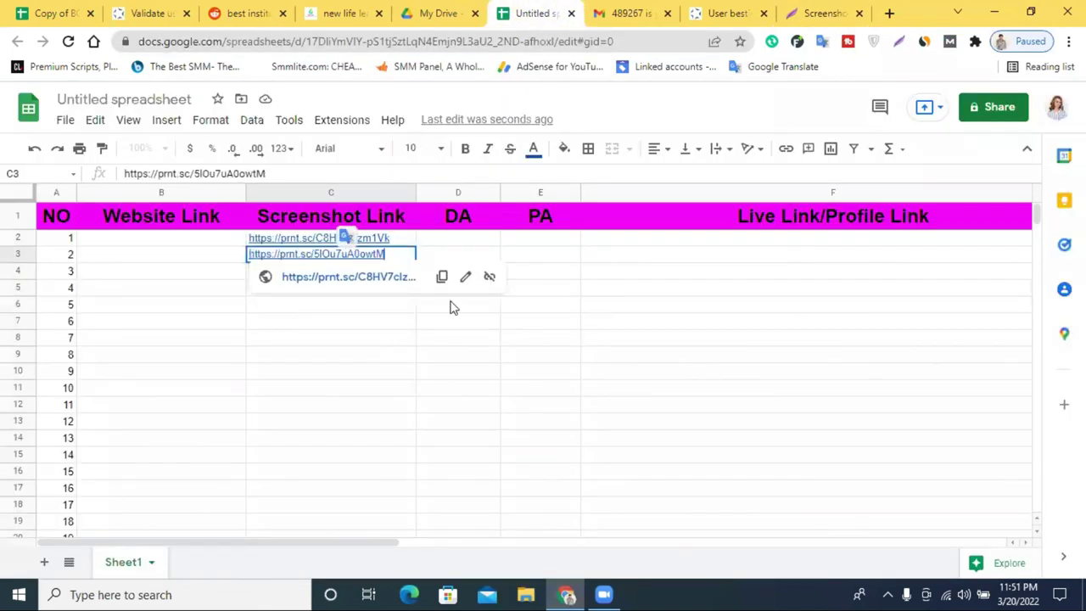
left_click(743, 409)
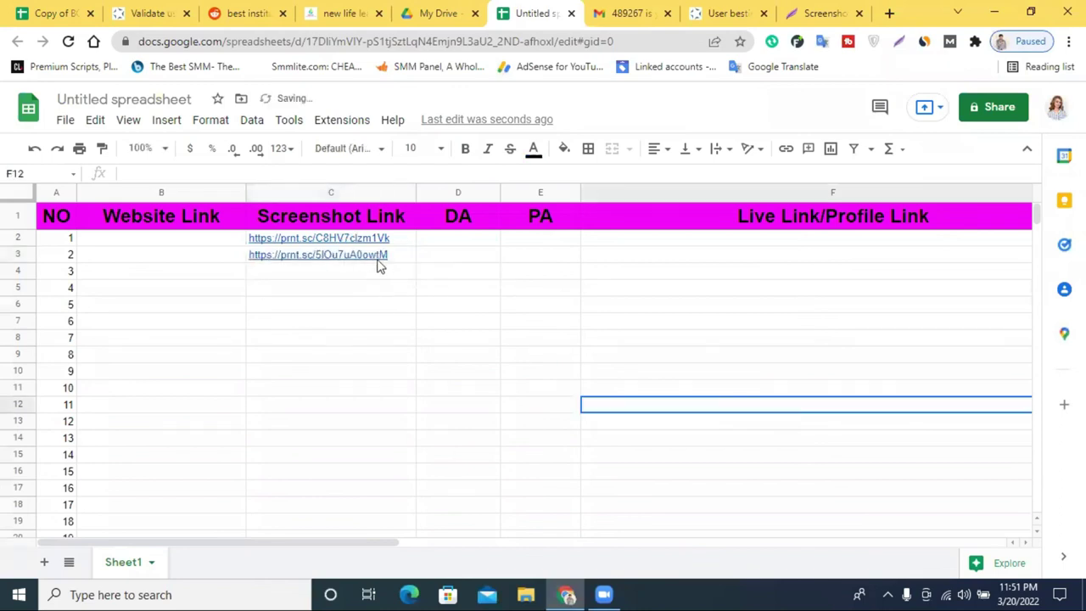
middle_click(789, 9)
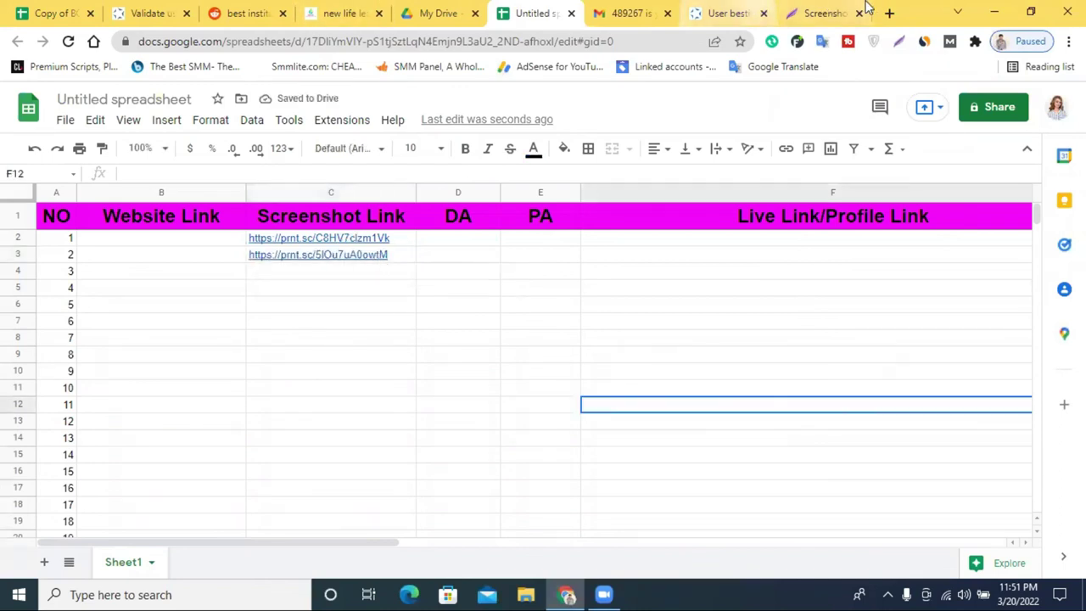
left_click(793, 10)
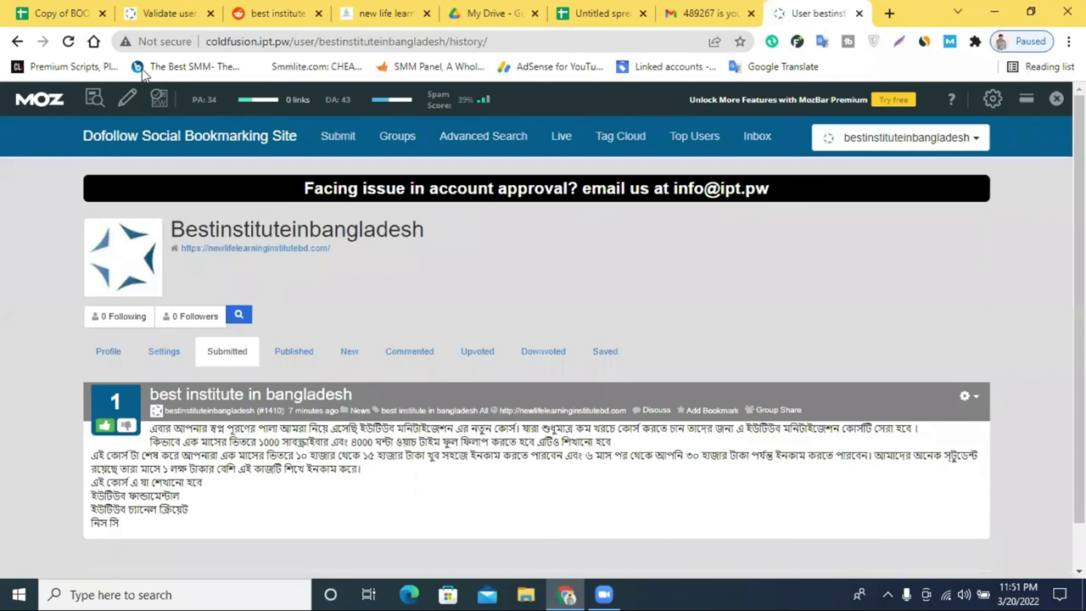
left_click_drag(207, 41, 297, 41)
left_click(577, 6)
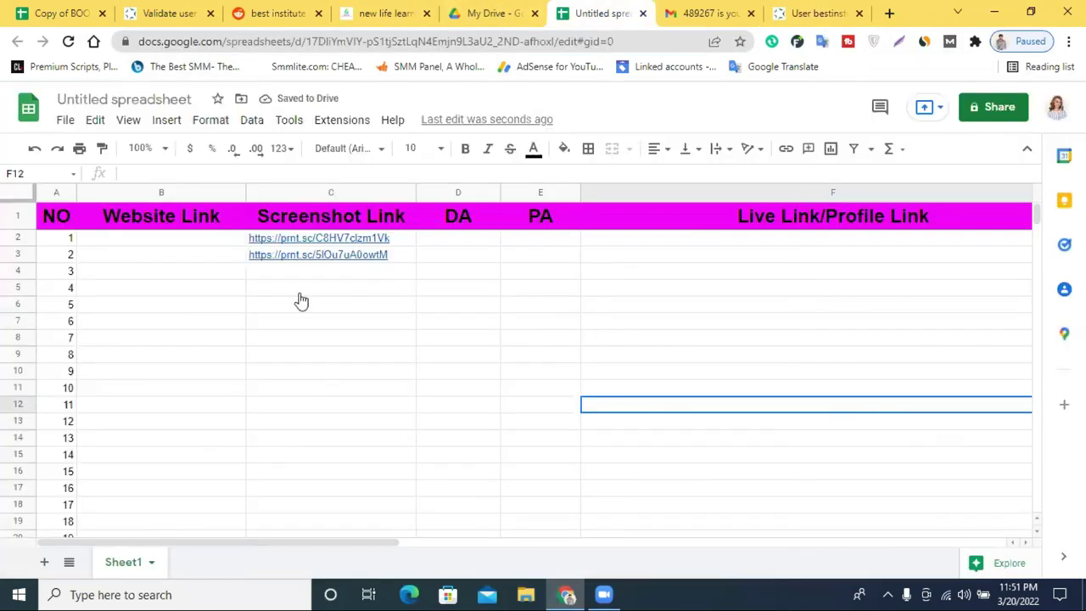
left_click(195, 238)
key("ctrl+v")
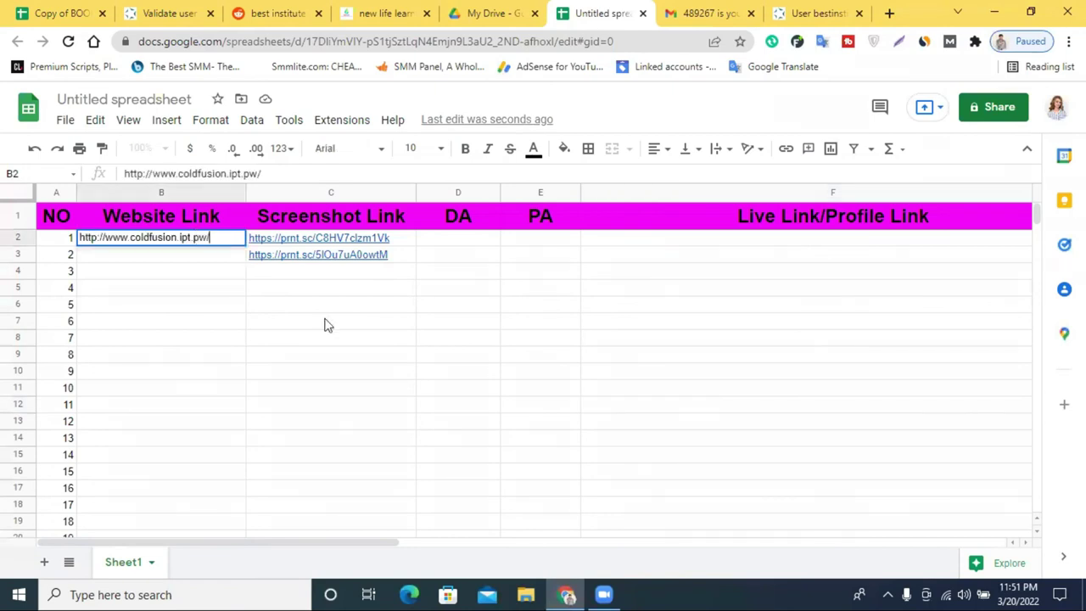
left_click(326, 323)
mouse_move(212, 243)
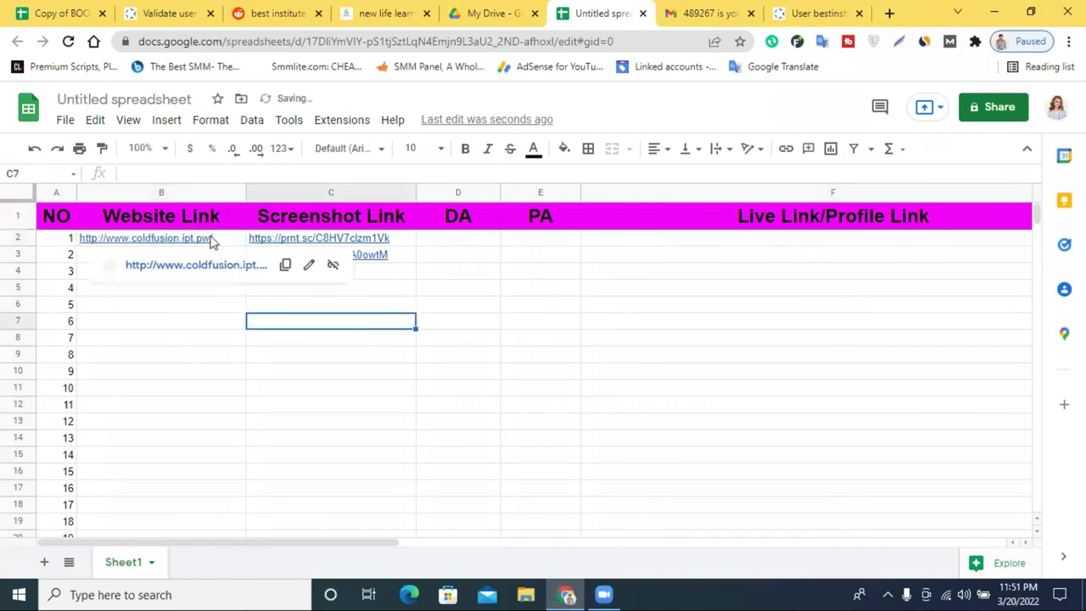
left_click(255, 10)
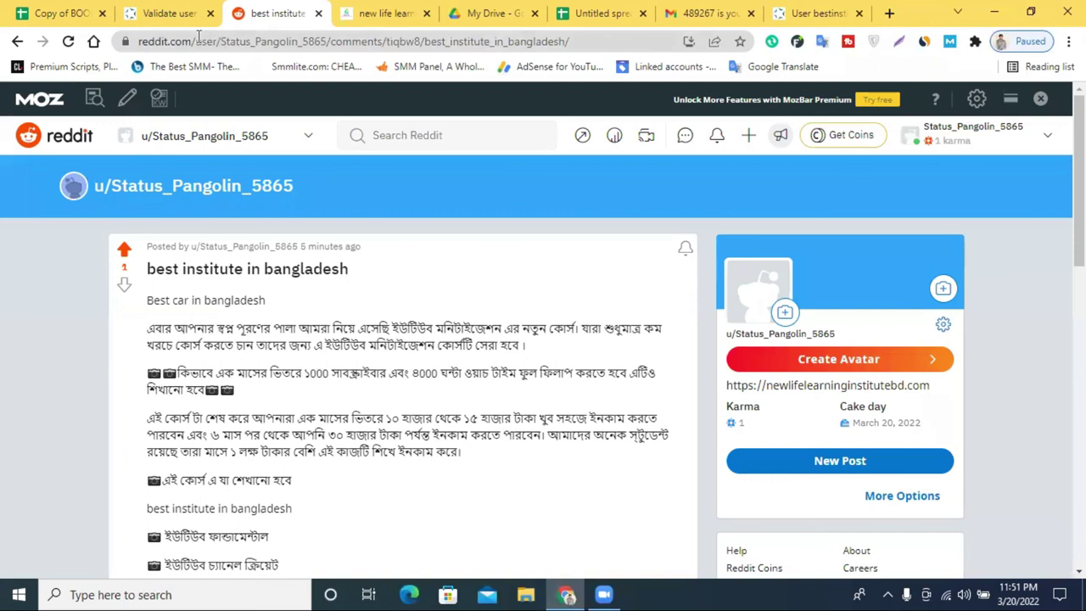
left_click_drag(192, 38, 238, 58)
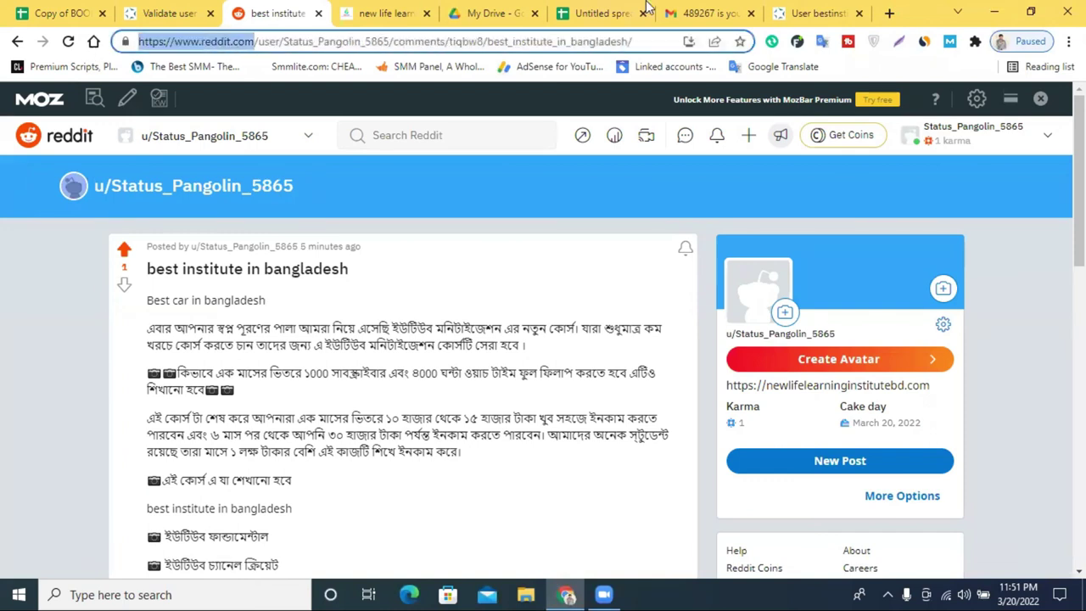
left_click(598, 11)
left_click(173, 255)
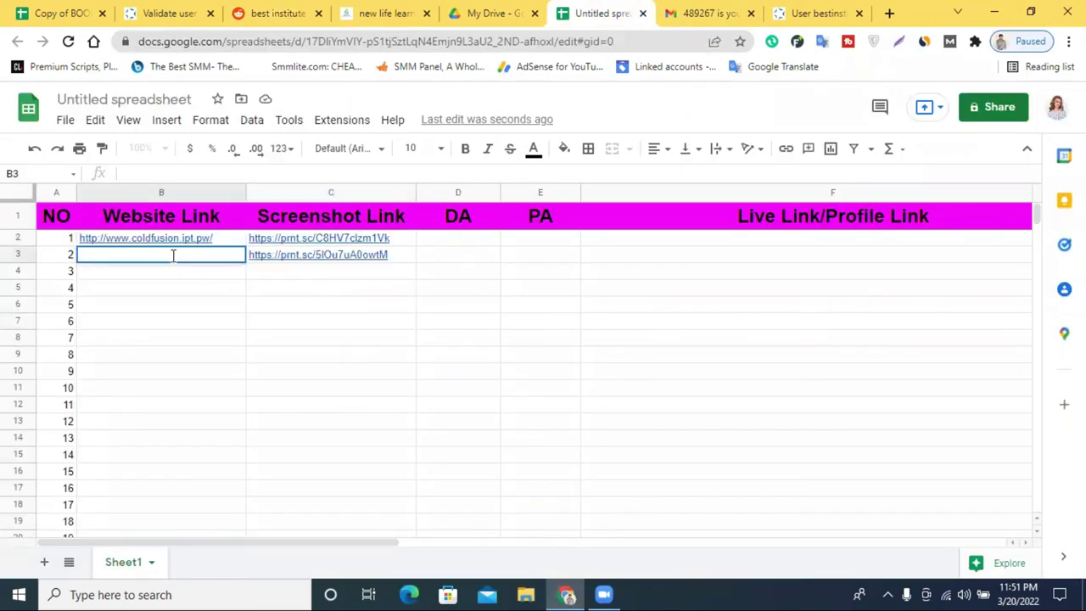
key("ctrl+v")
left_click(272, 306)
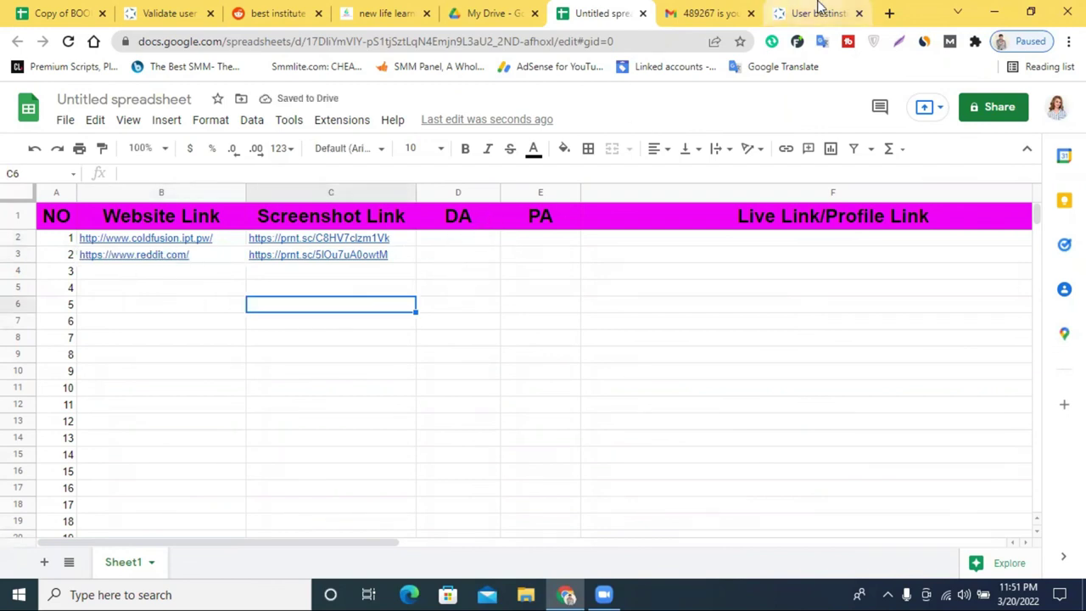
Show the MozBar metrics on the coldfusion.ipt.pw page and enter DA 43 in cell D2 and PA 34 in E2
left_click(817, 13)
left_click(950, 42)
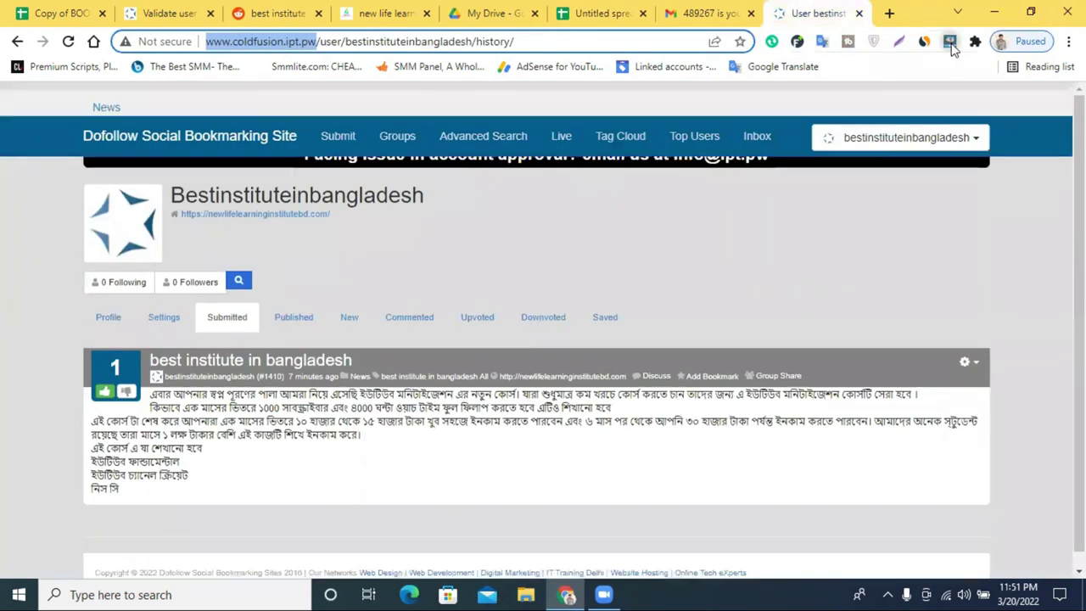
left_click(950, 43)
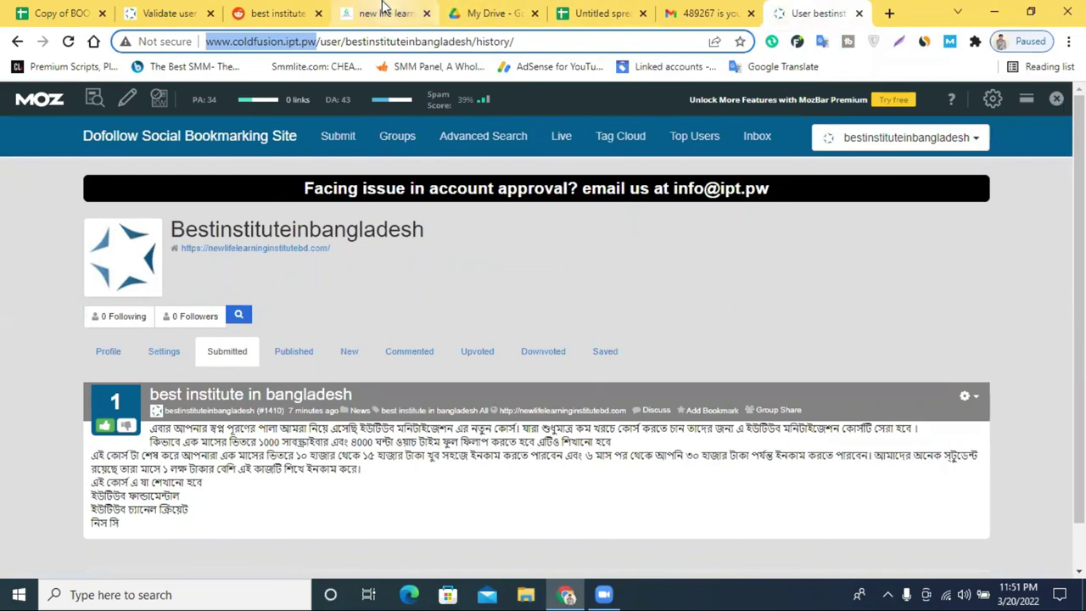
left_click(577, 9)
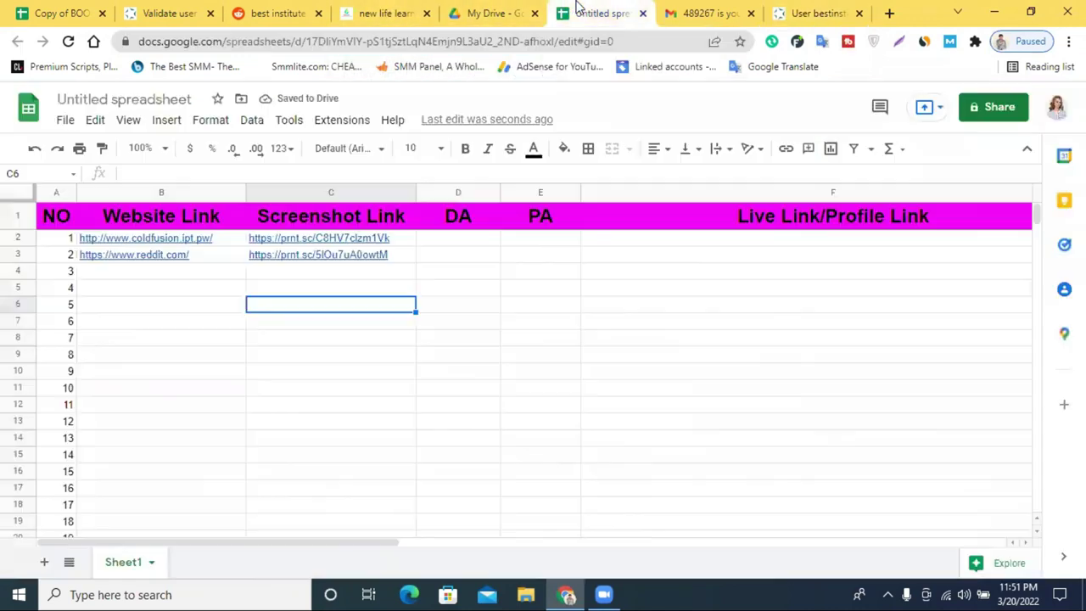
double_click(468, 240)
type("43")
left_click(535, 248)
double_click(536, 242)
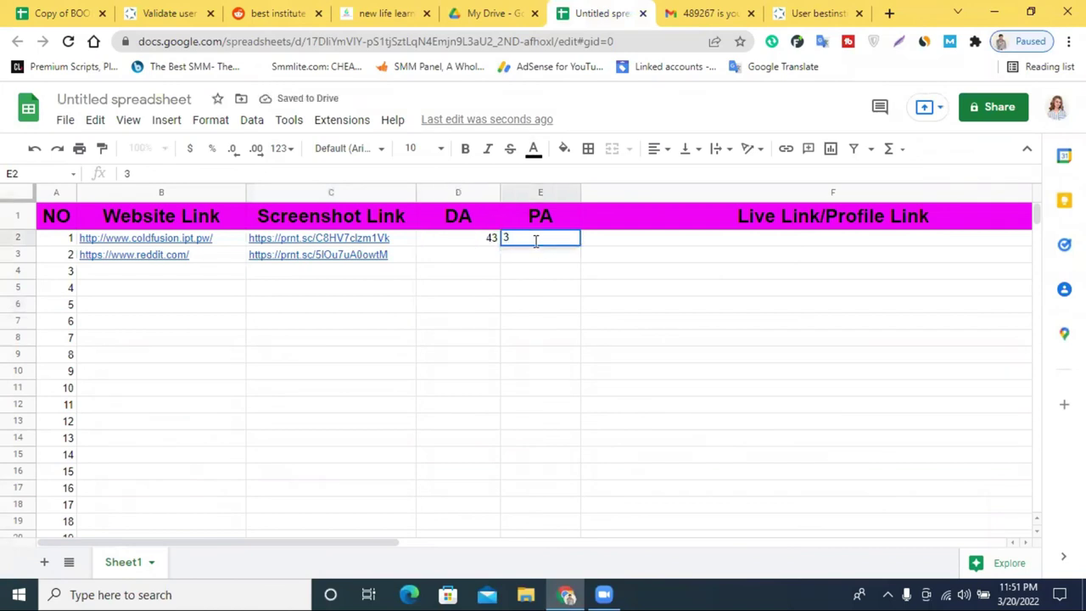
left_click(608, 259)
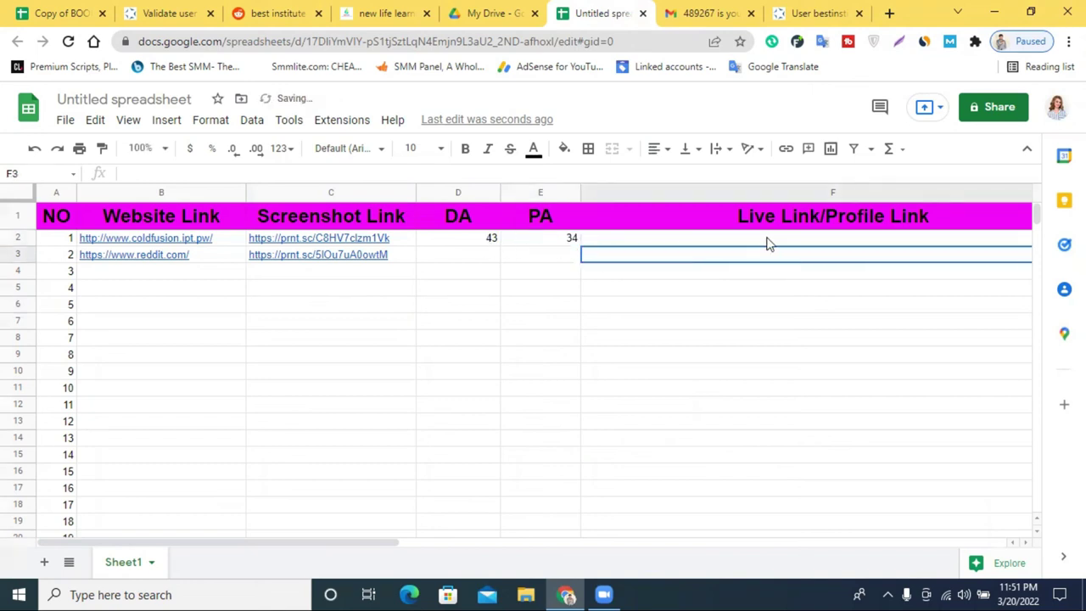
Copy the full address of the coldfusion.ipt.pw submission history page into cell F2 under Live Link/Profile Link
left_click(813, 14)
left_click(311, 41)
key("ctrl+a")
right_click(311, 38)
left_click(382, 124)
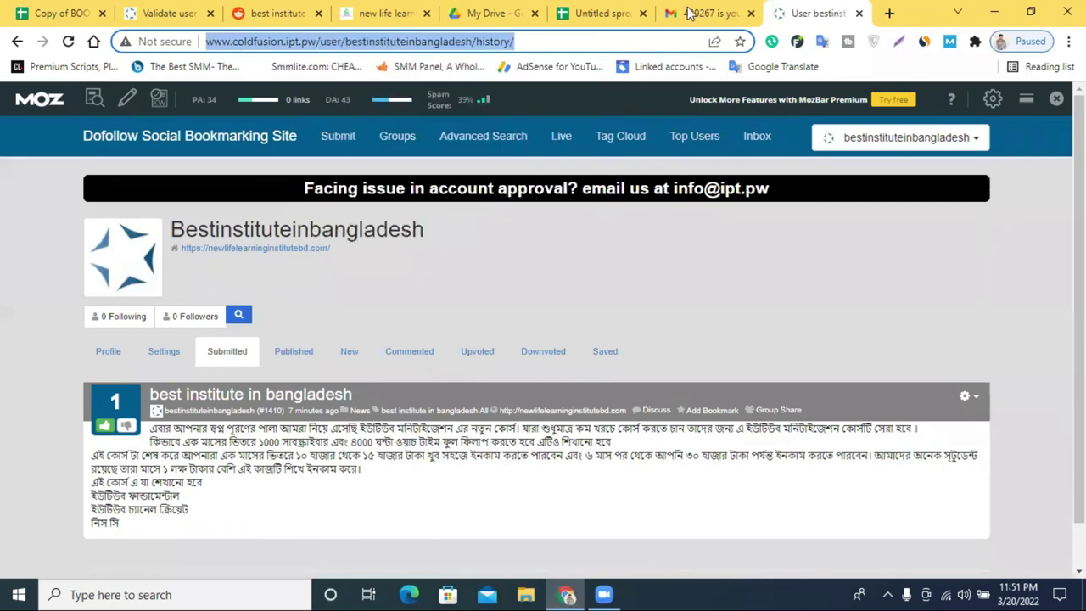
left_click(603, 13)
left_click(681, 243)
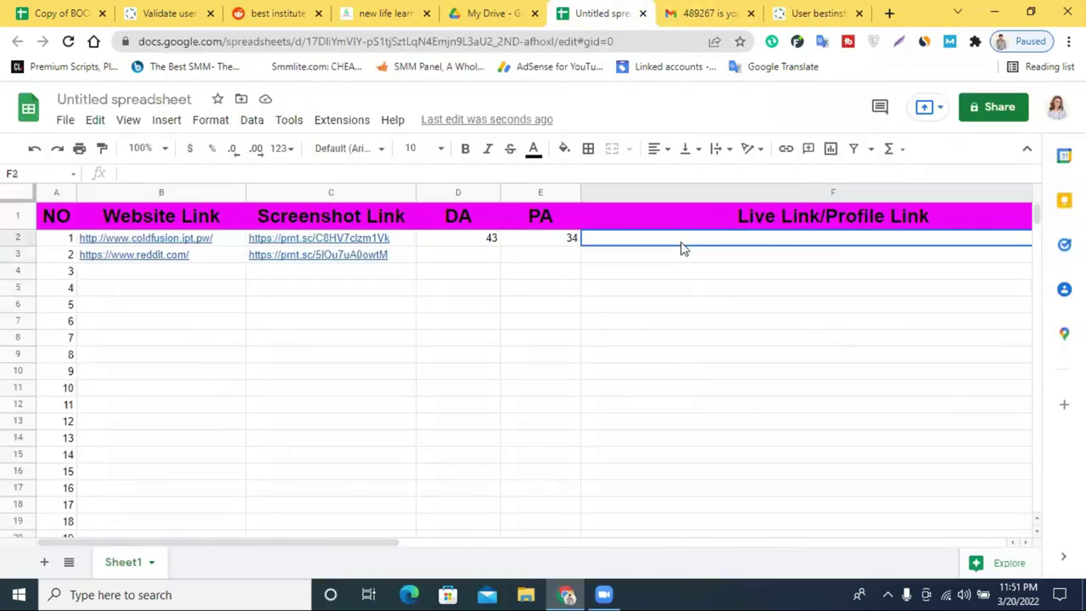
double_click(682, 247)
key("ctrl+v")
left_click(684, 289)
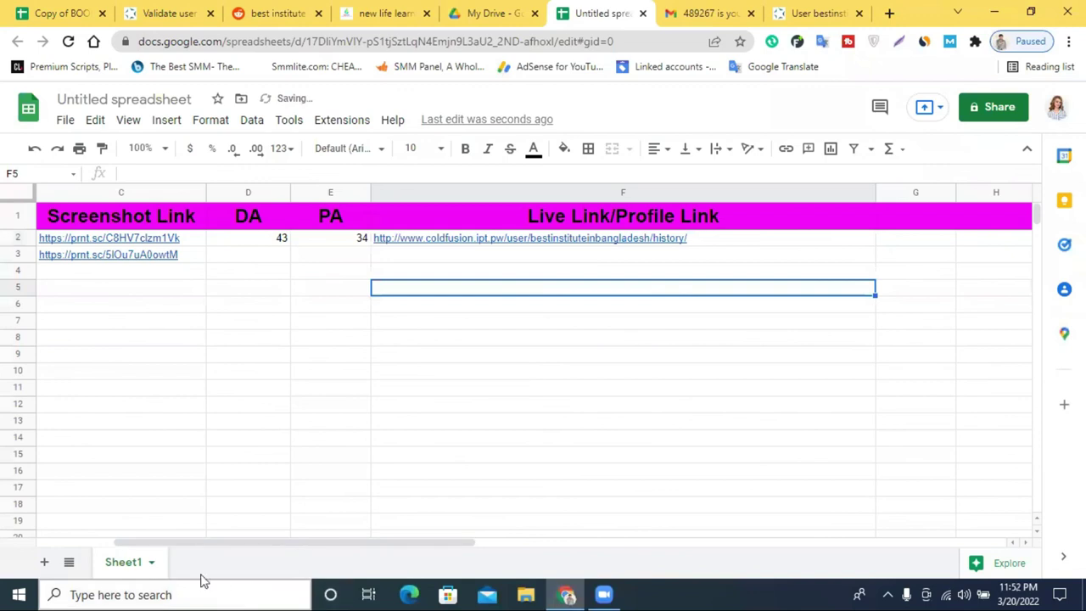
left_click_drag(219, 542, 114, 528)
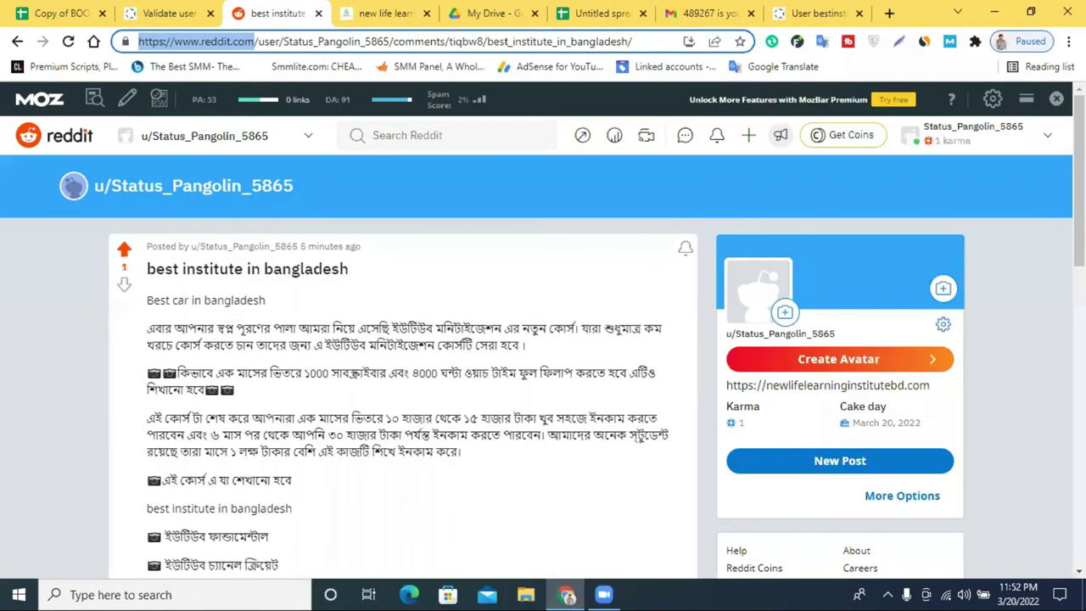
Read the MozBar metrics on the Reddit post page and enter DA 91 in cell D3 and PA 53 in E3
left_click(270, 14)
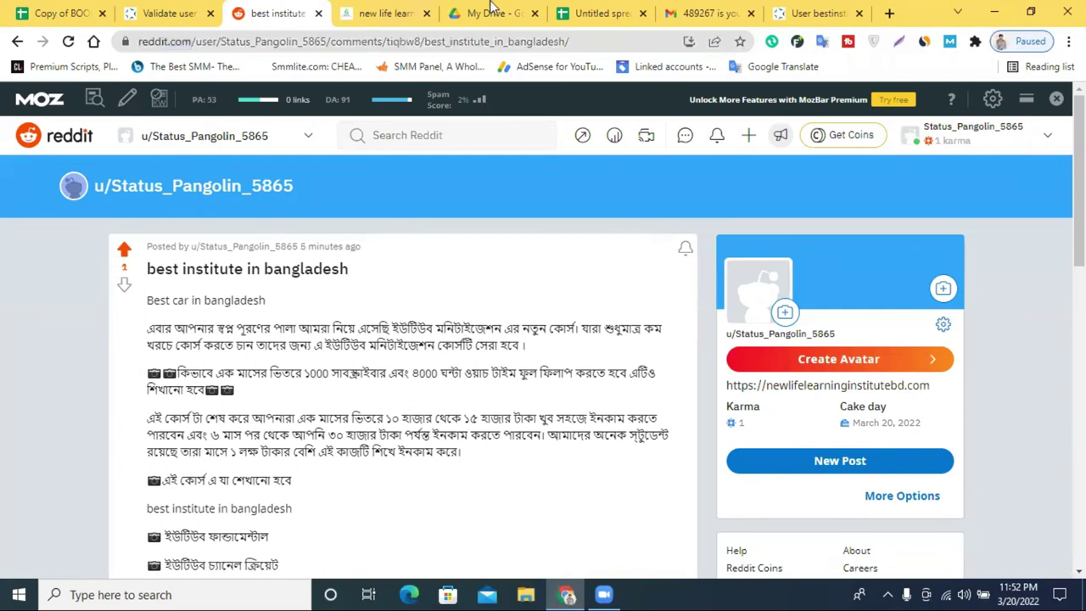
left_click(598, 14)
left_click(456, 270)
double_click(453, 254)
type("91")
double_click(533, 254)
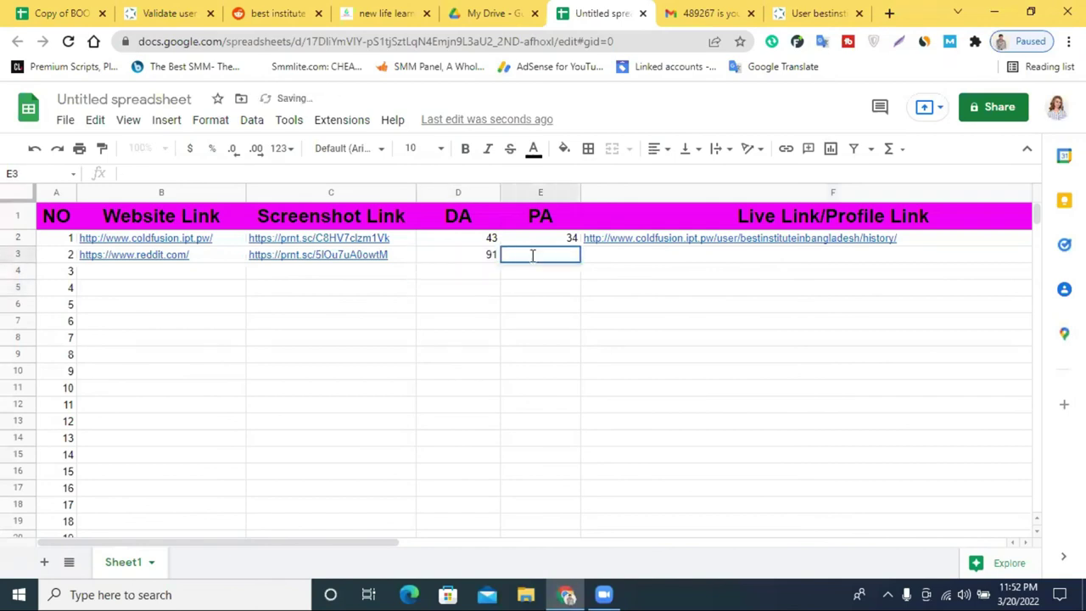
left_click(655, 308)
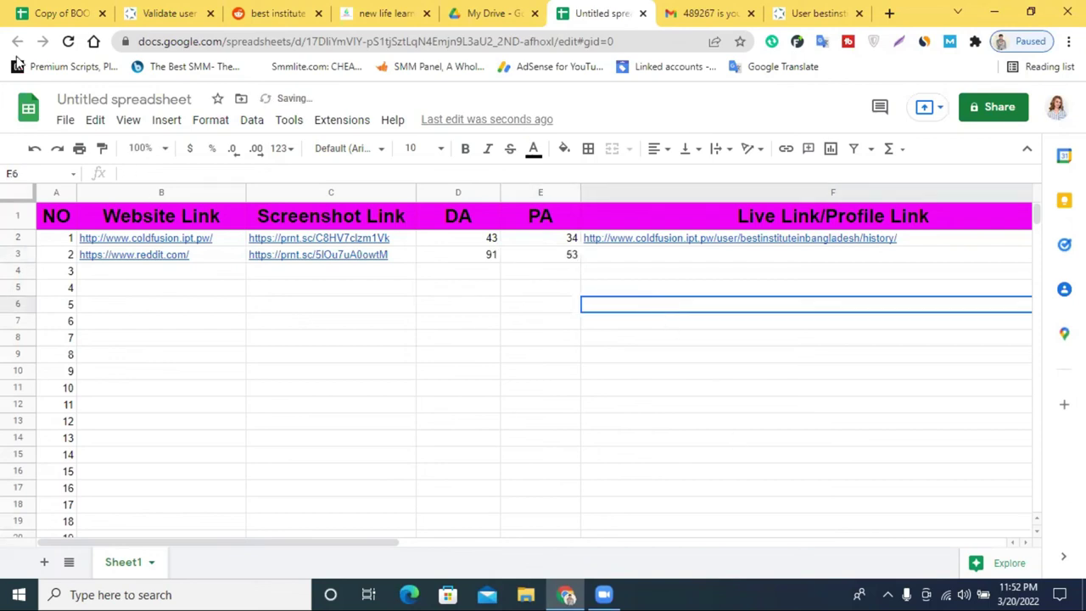
left_click(153, 11)
left_click(232, 40)
right_click(259, 39)
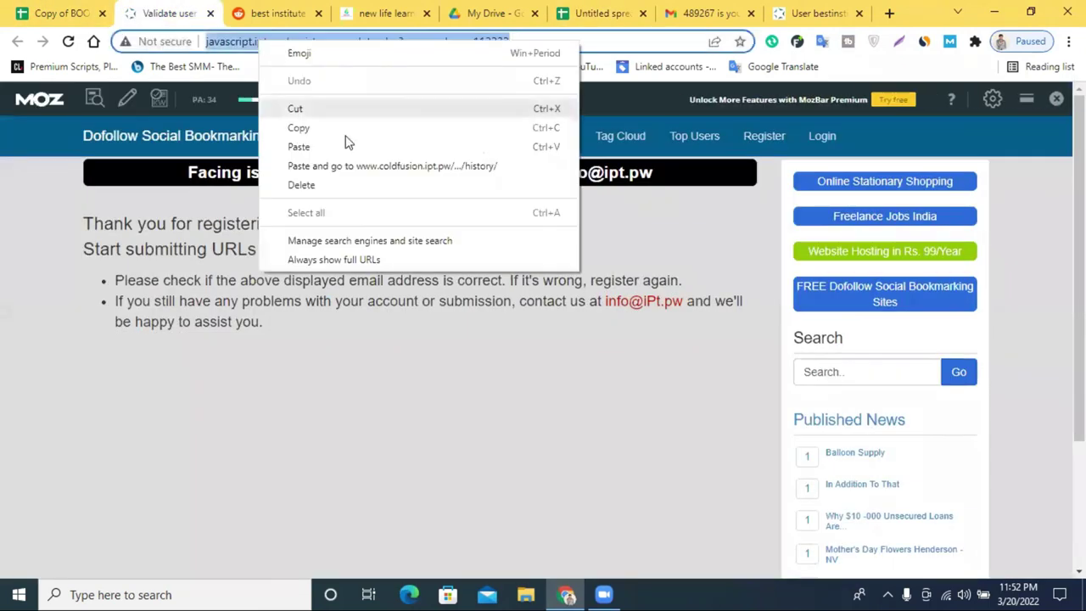
Copy the full address of the Reddit post into cell F3 under Live Link/Profile Link
left_click(277, 12)
left_click(299, 43)
right_click(299, 42)
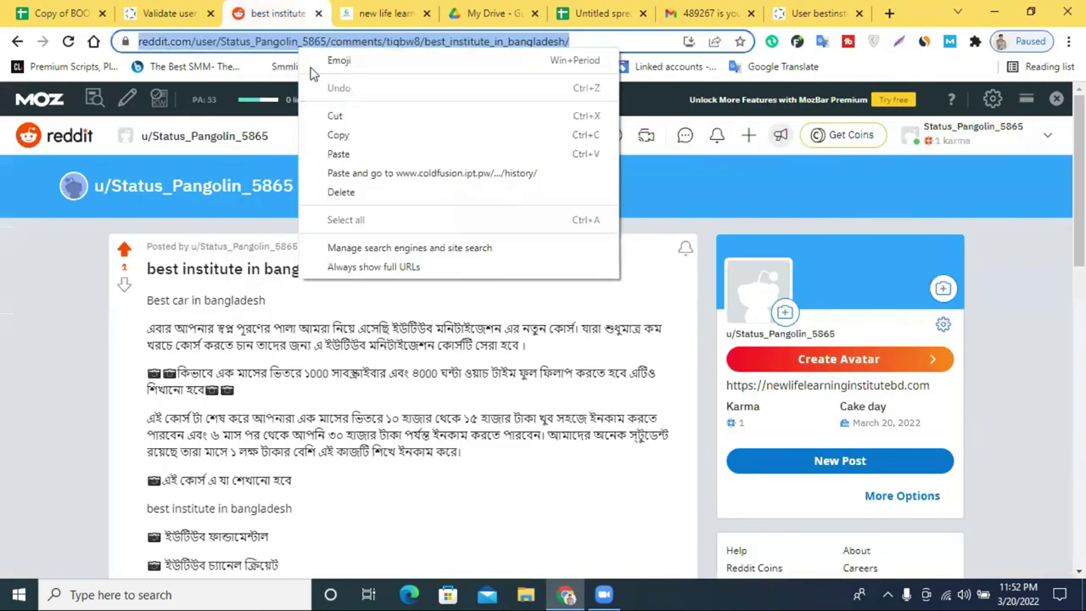
left_click(356, 136)
left_click(611, 10)
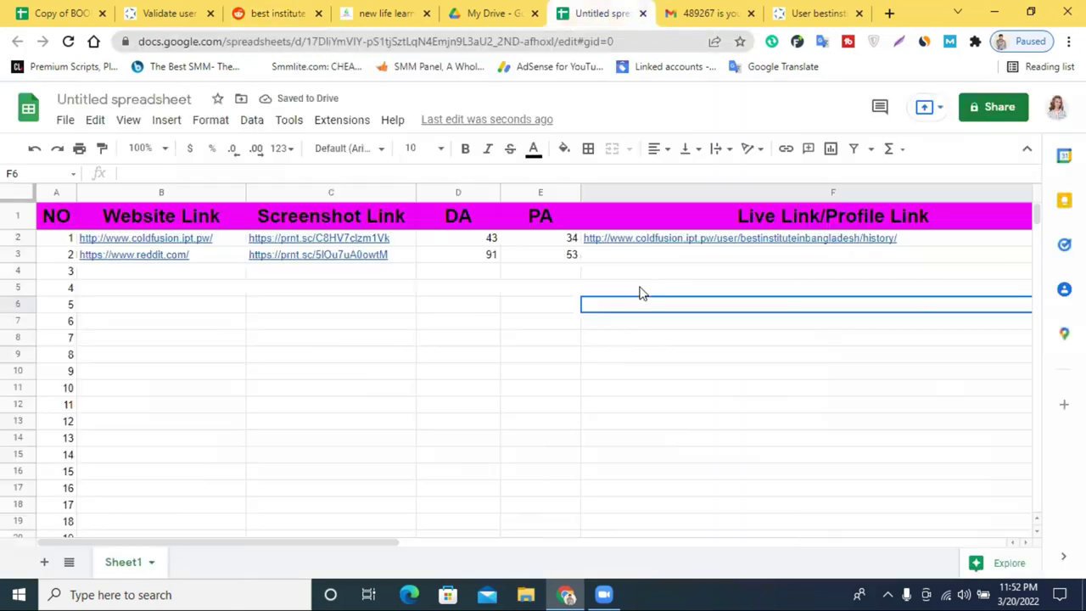
left_click(641, 259)
double_click(641, 266)
key("ctrl+v")
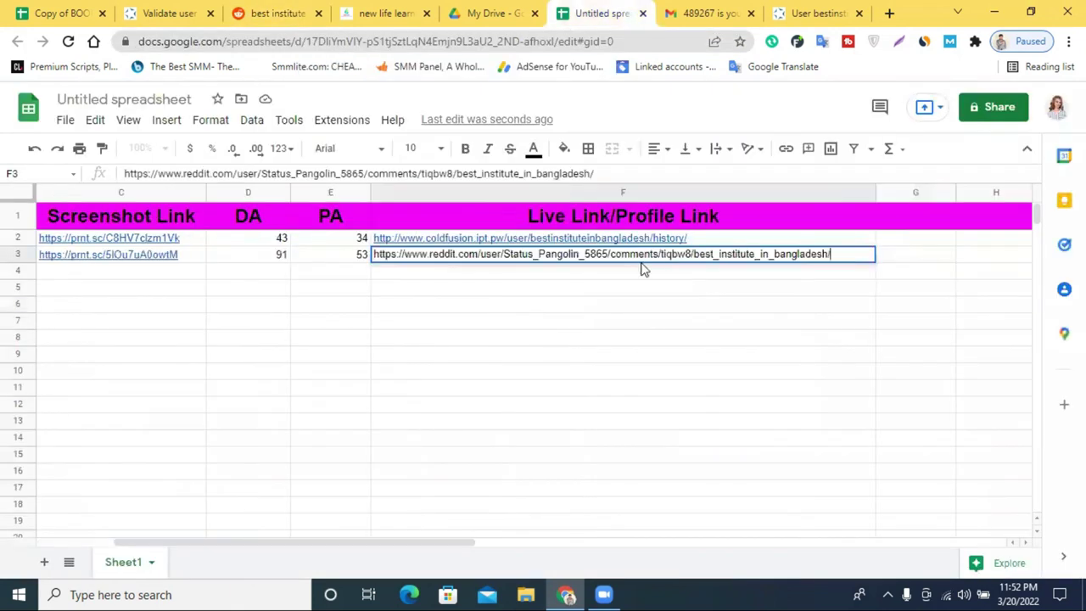
key("Return")
key("Down")
left_click_drag(213, 543, 116, 543)
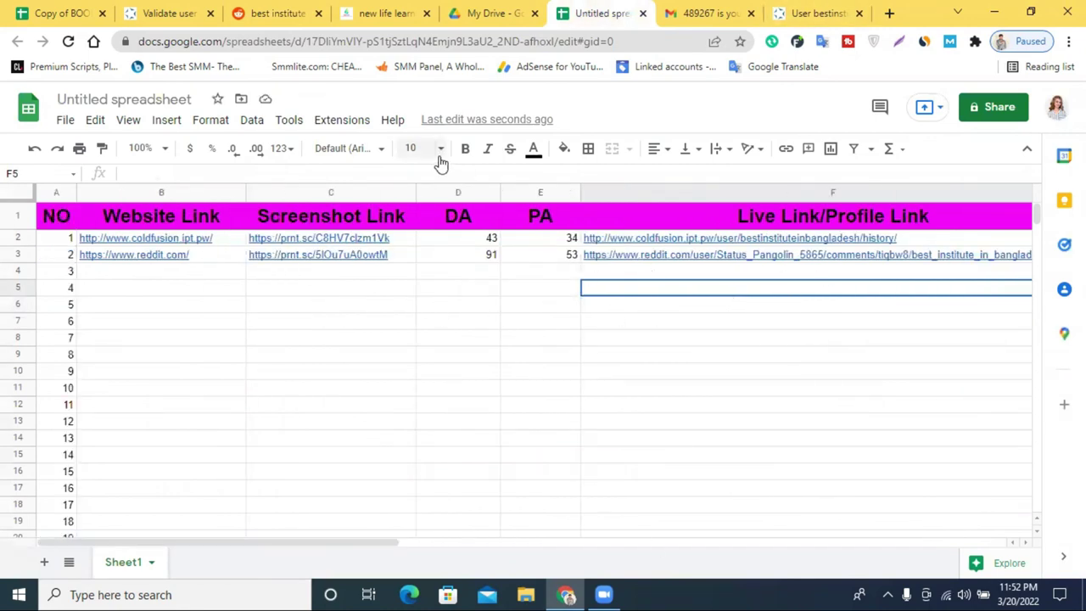
left_click(901, 45)
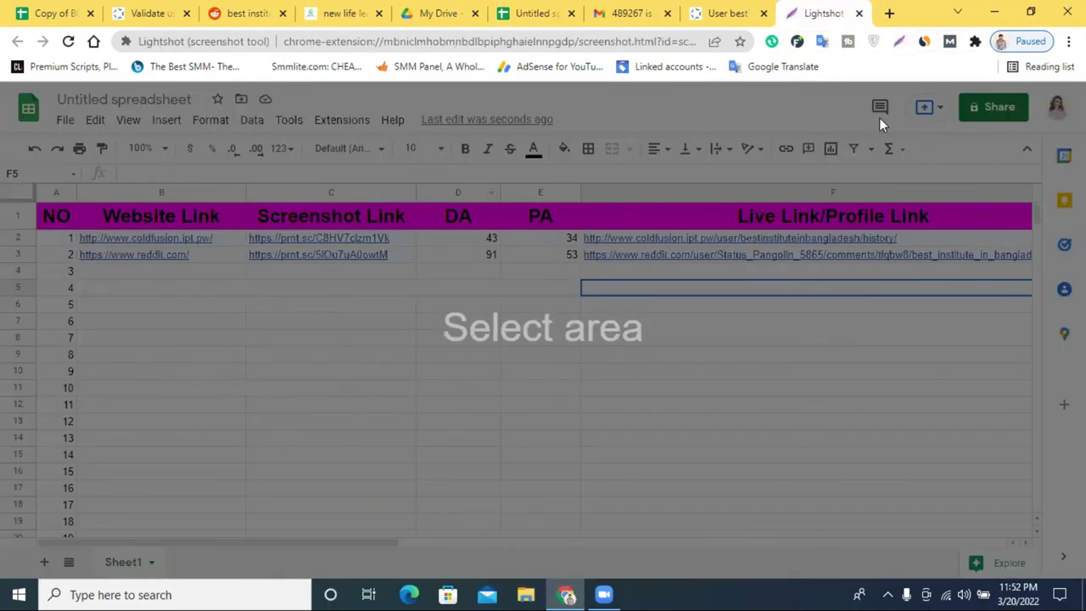
left_click(860, 15)
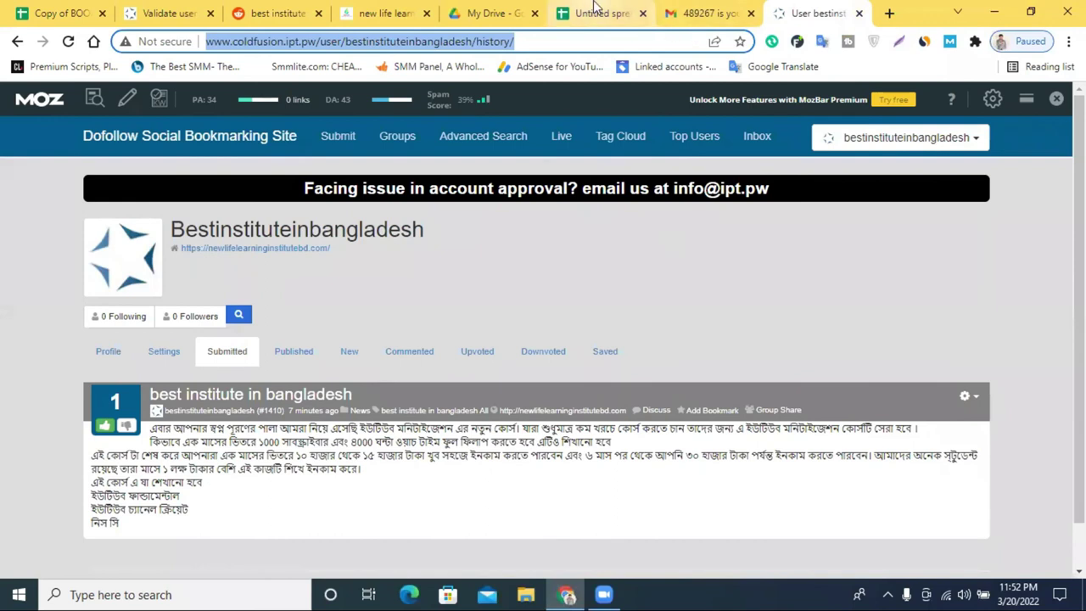
left_click(599, 12)
Fill the Reddit screenshot link from cell C3 down the Screenshot Link column through row 24
left_click(410, 258)
left_click_drag(415, 258, 412, 543)
scroll(567, 282, "up", 1)
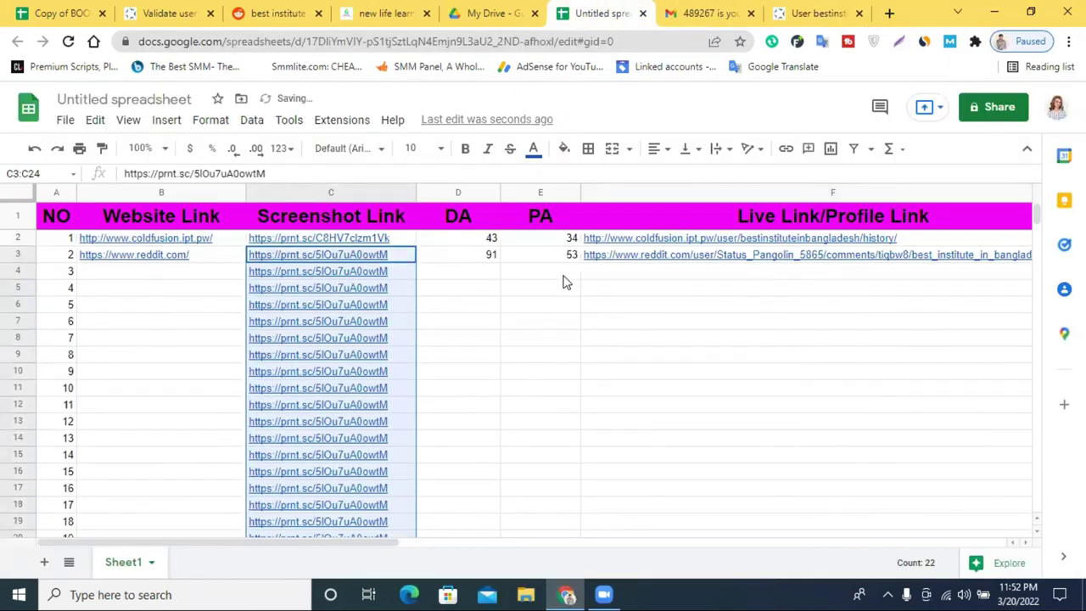
Fill the DA value 91 down from cell D3 and the PA value 34 from E2 down through E20
left_click(488, 258)
left_click_drag(500, 262, 526, 536)
left_click(570, 241)
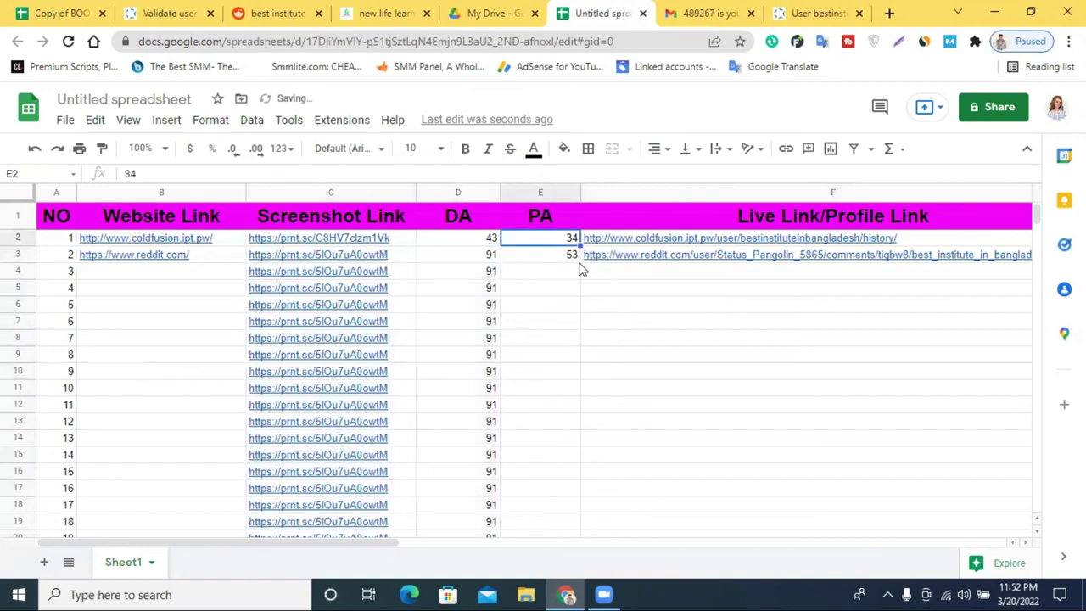
left_click_drag(581, 246, 585, 529)
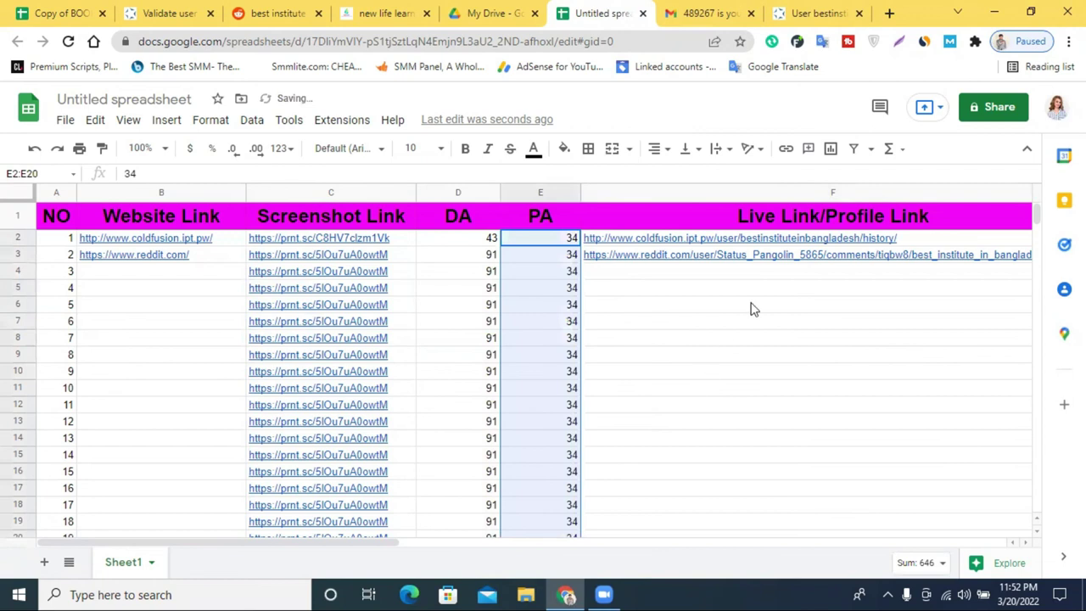
Fill the Reddit post link from cell F3 down the Live Link/Profile Link column through row 41
left_click(738, 262)
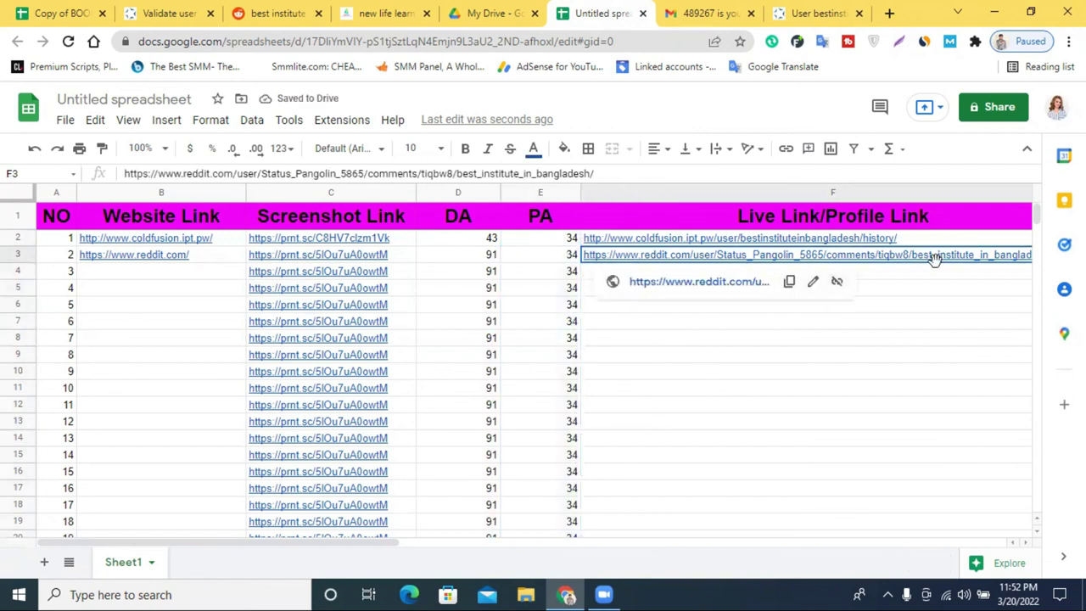
left_click_drag(307, 541, 509, 543)
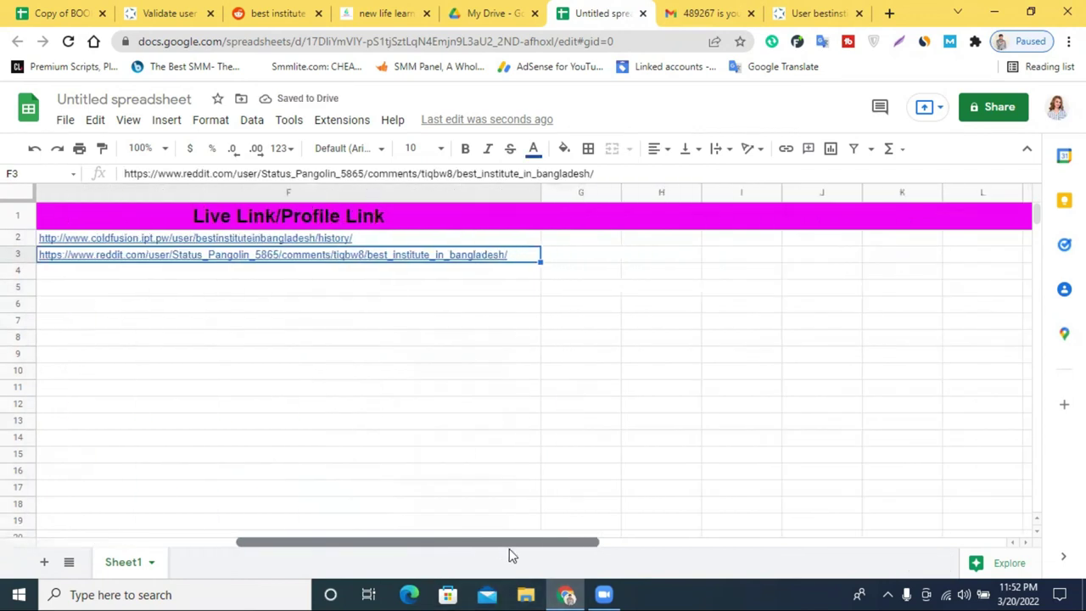
left_click_drag(539, 263, 170, 552)
scroll(452, 378, "up", 5)
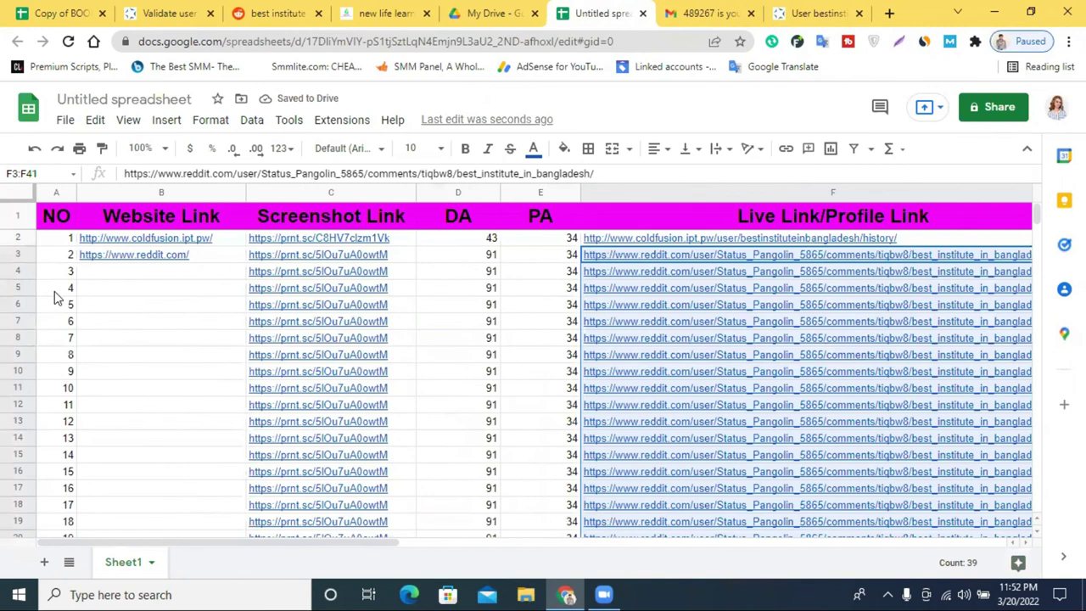
Fill the Reddit address from cell B3 down the Website Link column through row 22
left_click(136, 256)
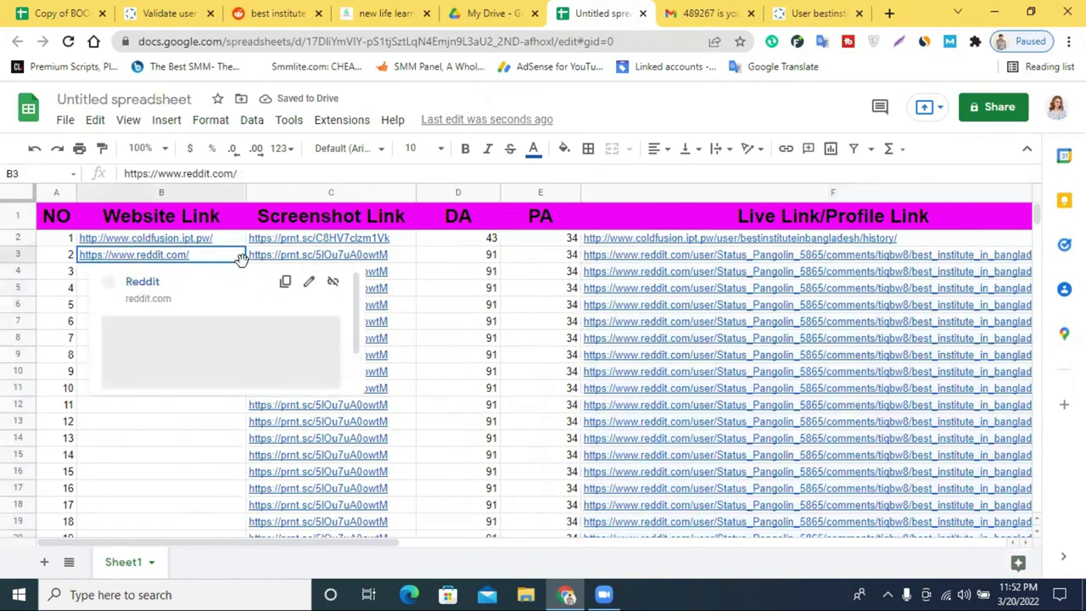
left_click_drag(245, 263, 184, 516)
scroll(184, 516, "up", 3)
scroll(187, 523, "down", 3)
scroll(188, 523, "up", 3)
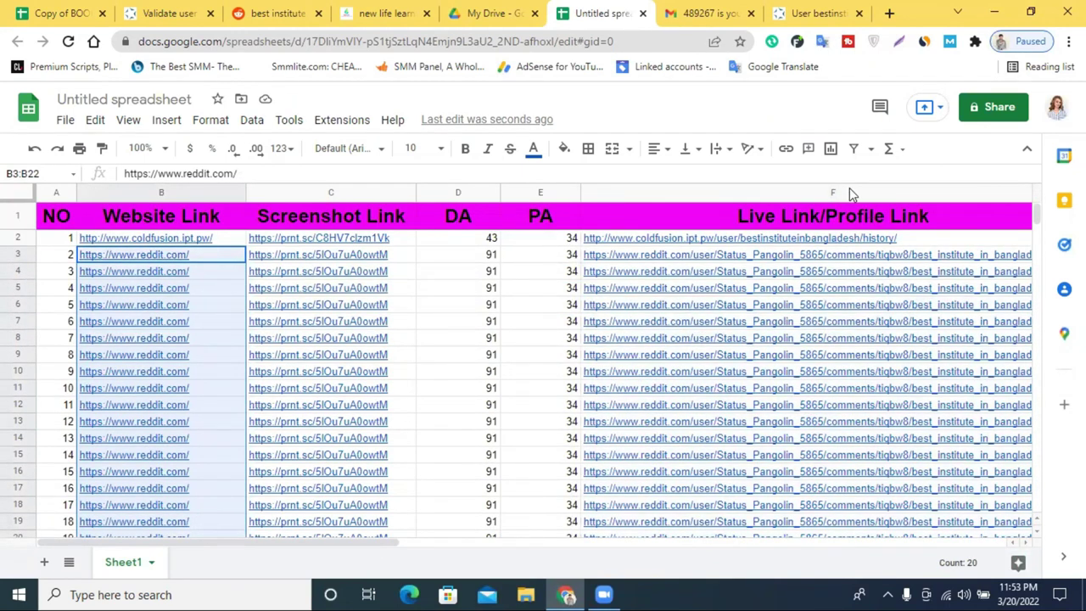
left_click(901, 41)
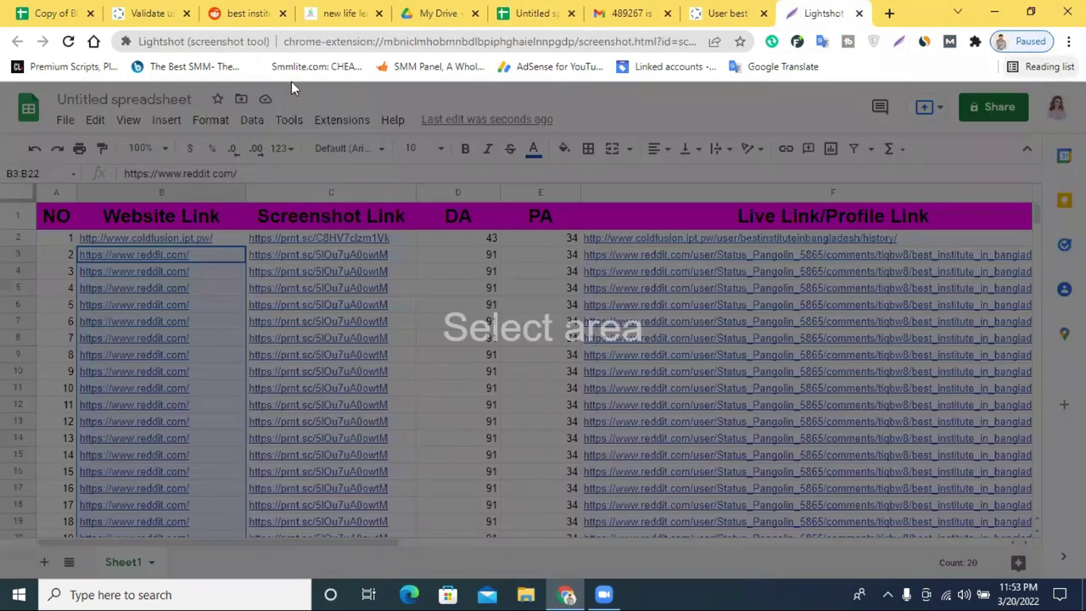
left_click(859, 14)
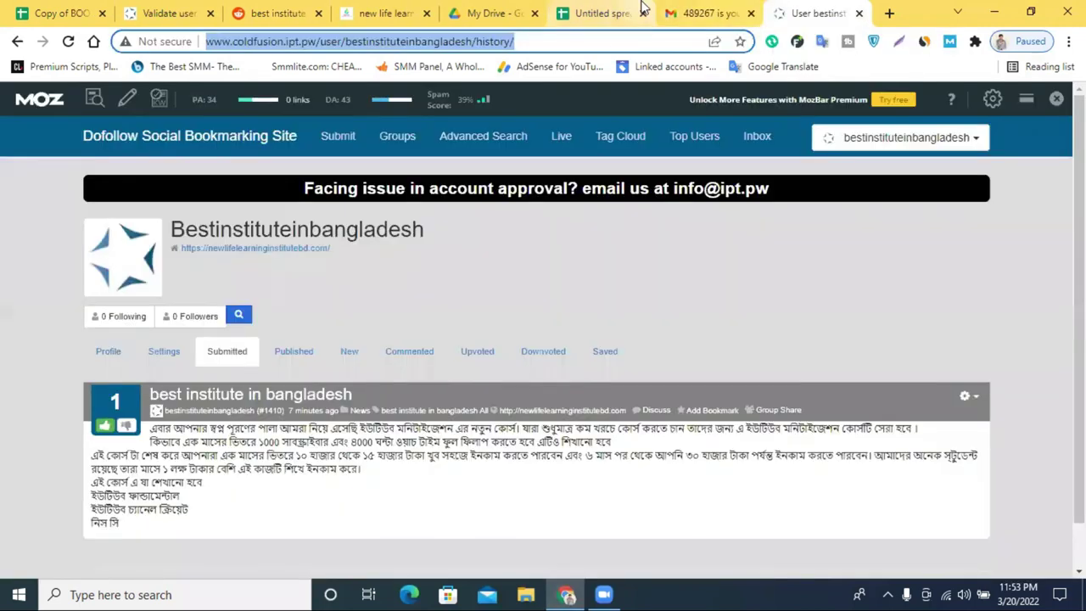
left_click(599, 13)
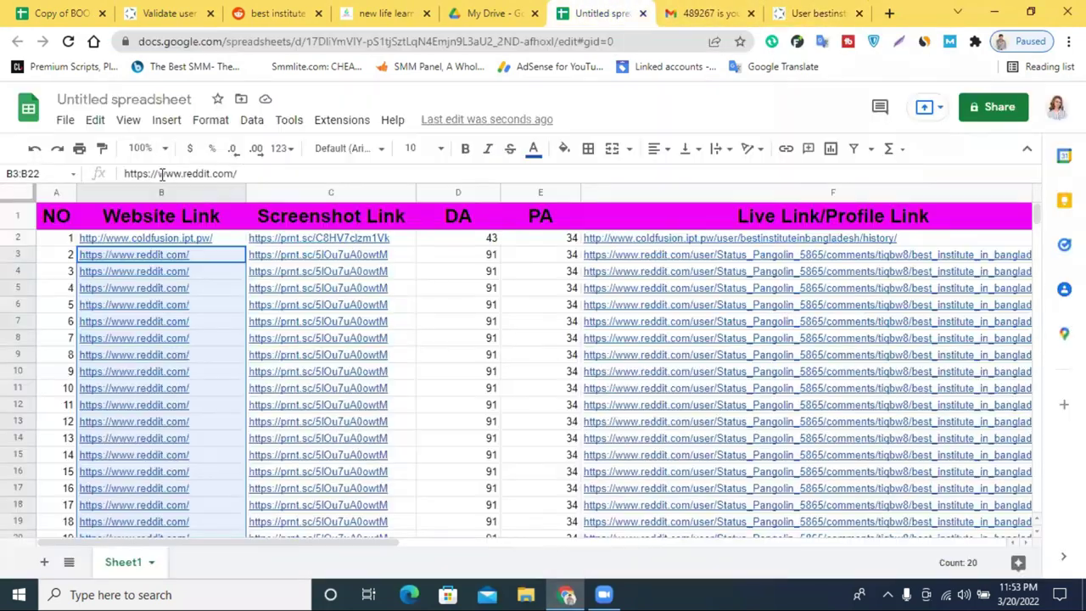
Rename the untitled spreadsheet as link building
left_click(168, 100)
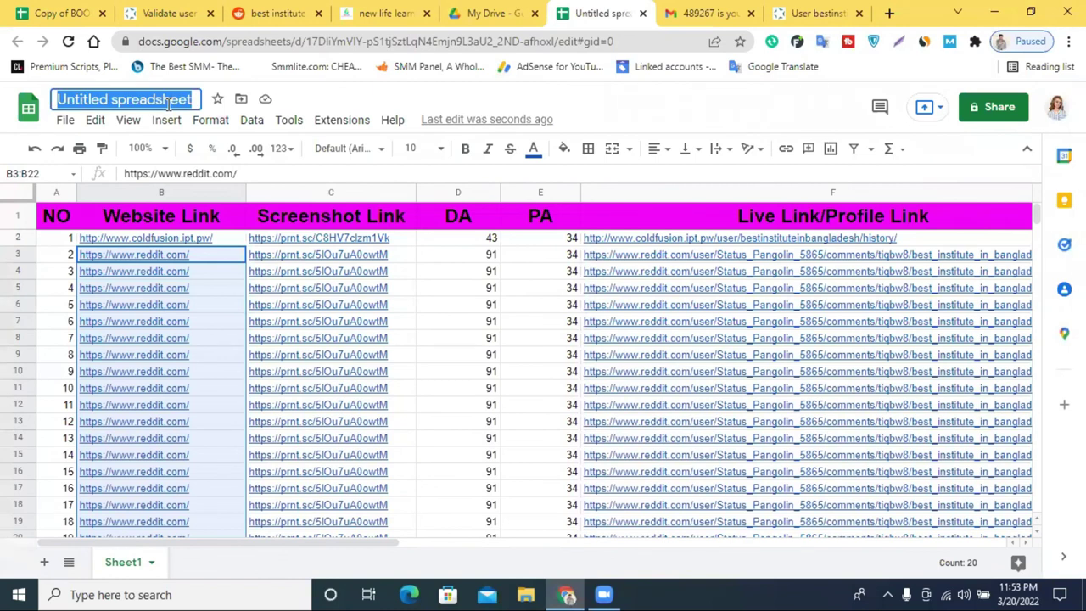
type("link")
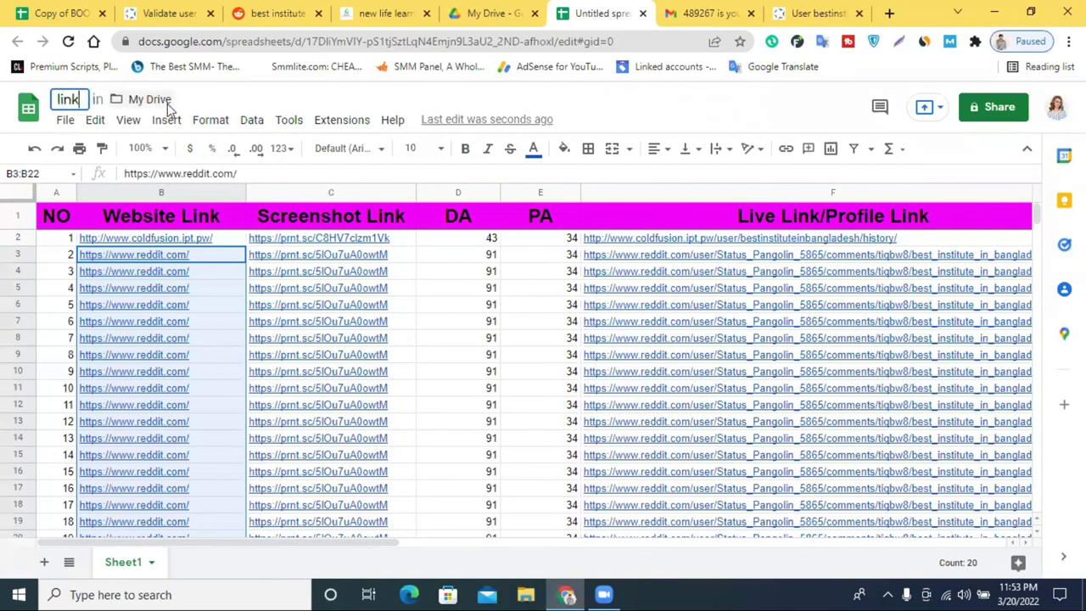
type(" bui")
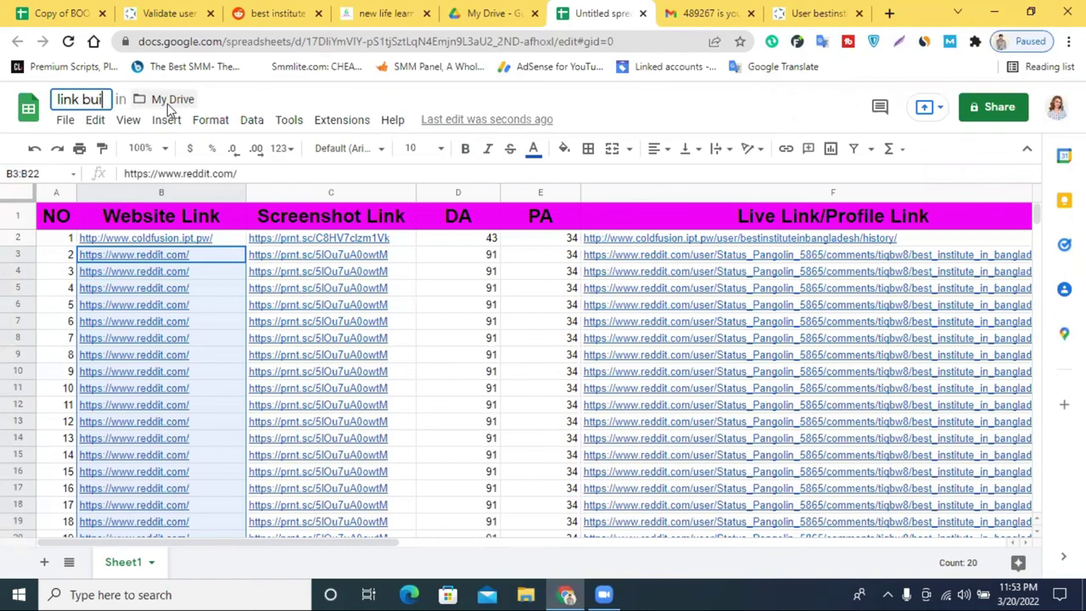
type("lding")
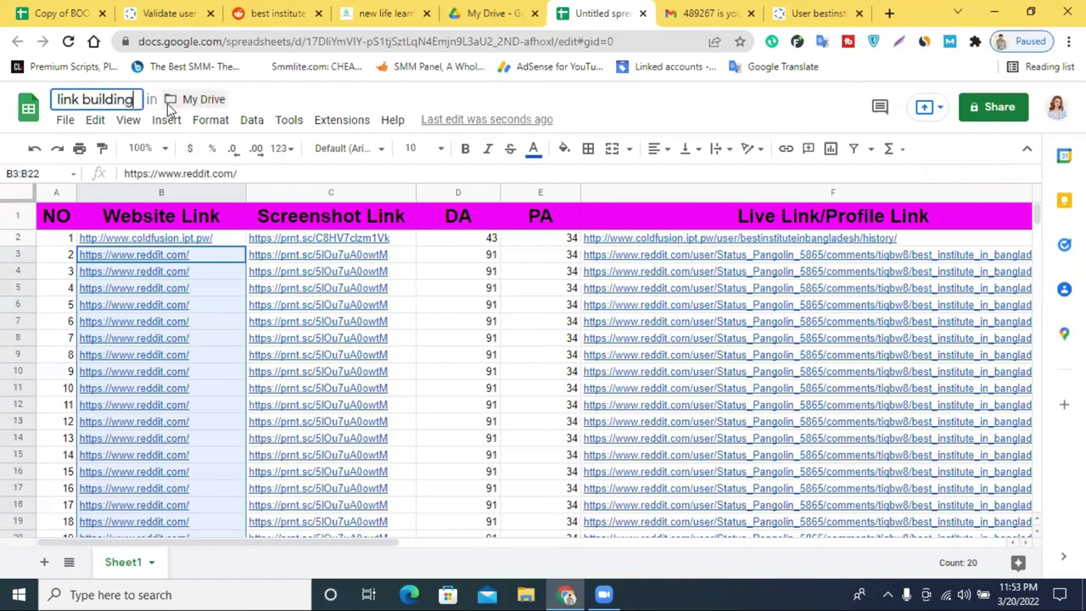
key("Return")
Capture the link building sheet with Lightshot and save it as the PNG image Screenshot in Downloads, closing the capture page
left_click(899, 41)
left_click_drag(3, 84, 1052, 545)
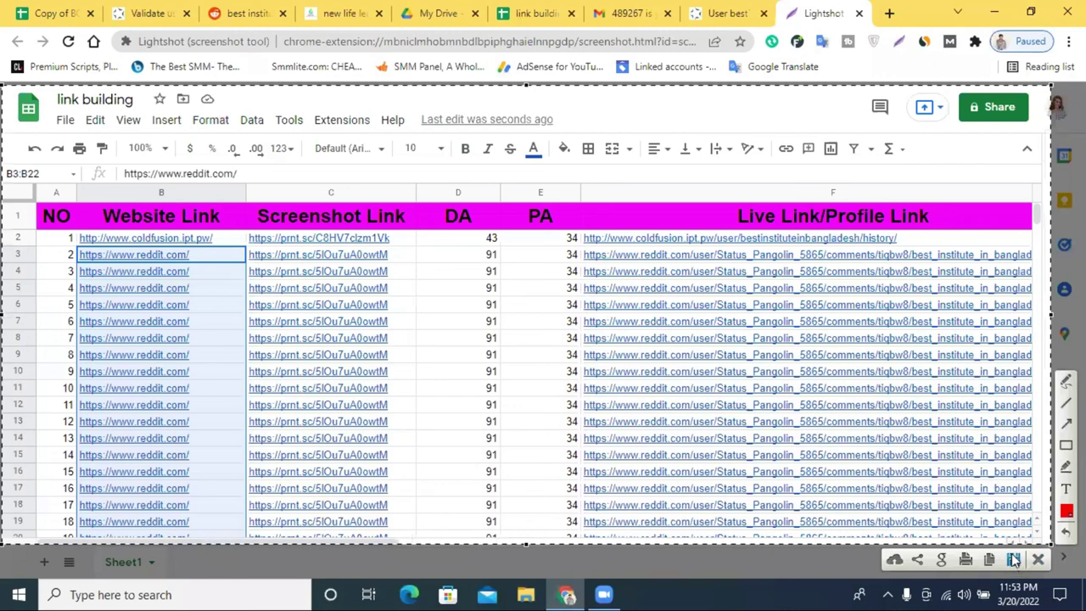
left_click(1015, 560)
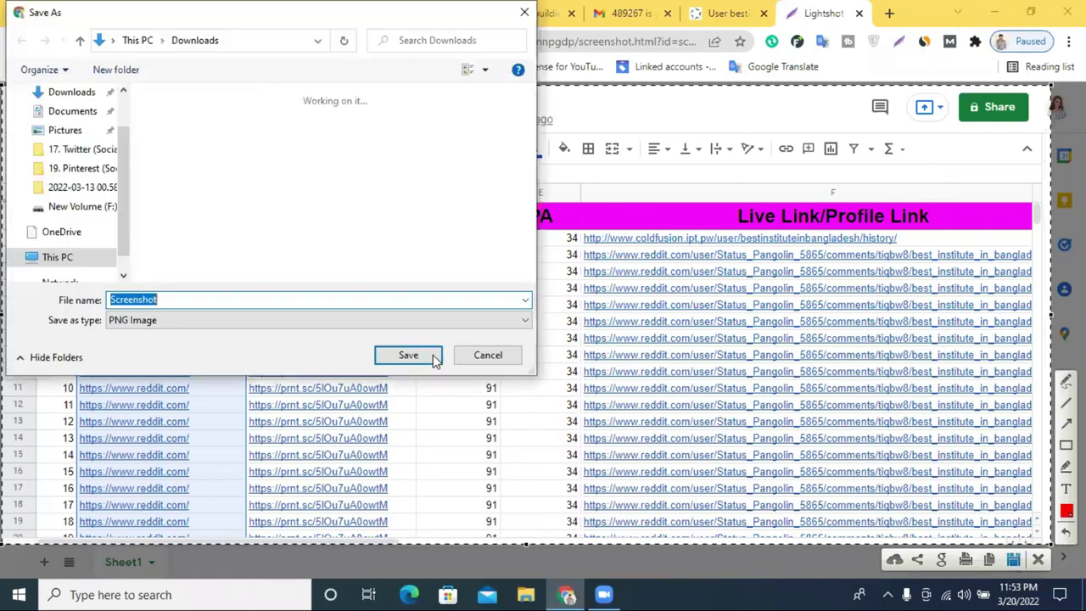
left_click(408, 355)
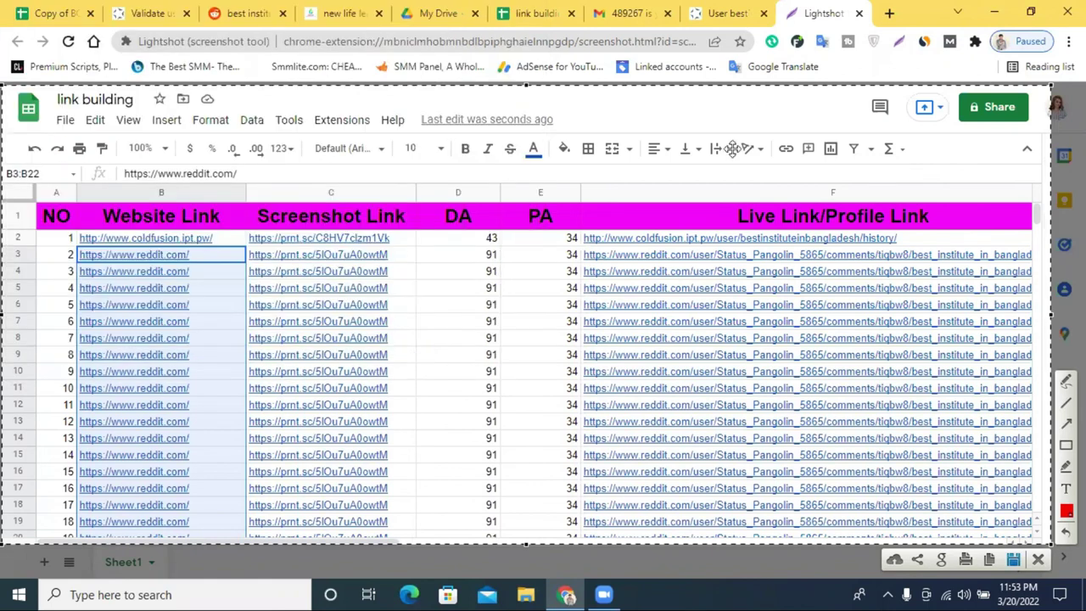
left_click(859, 13)
left_click(599, 14)
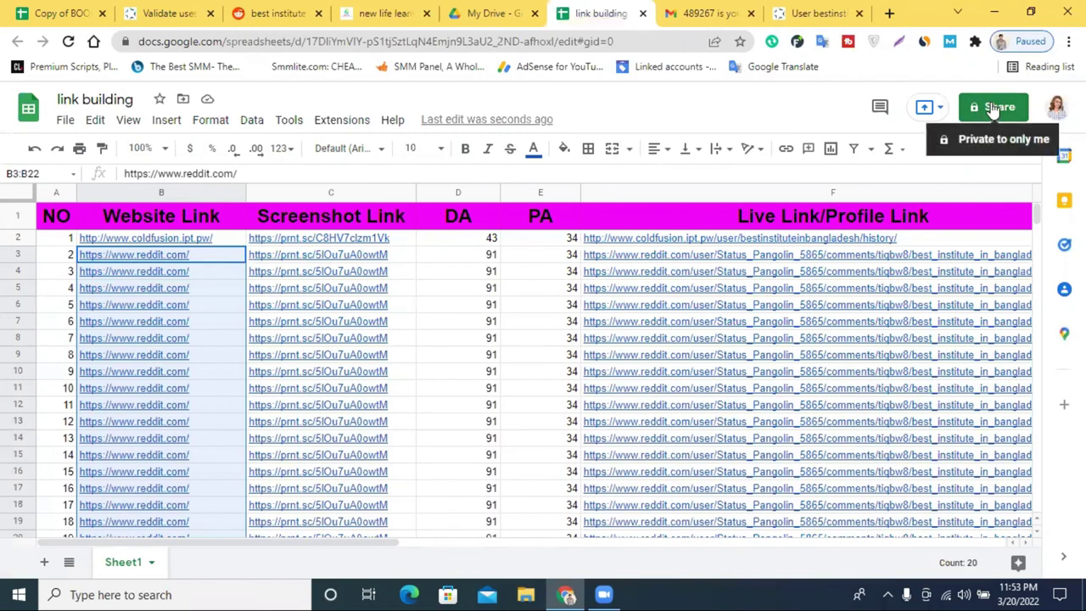
Share the spreadsheet with anyone with the link as Editor and copy its sharing link
left_click(989, 120)
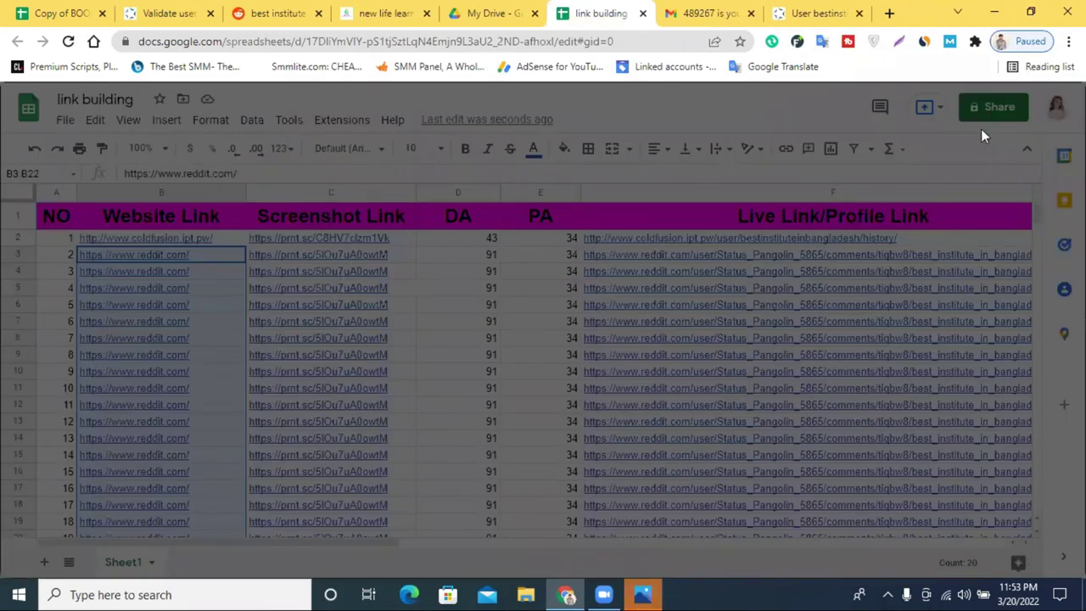
left_click(480, 438)
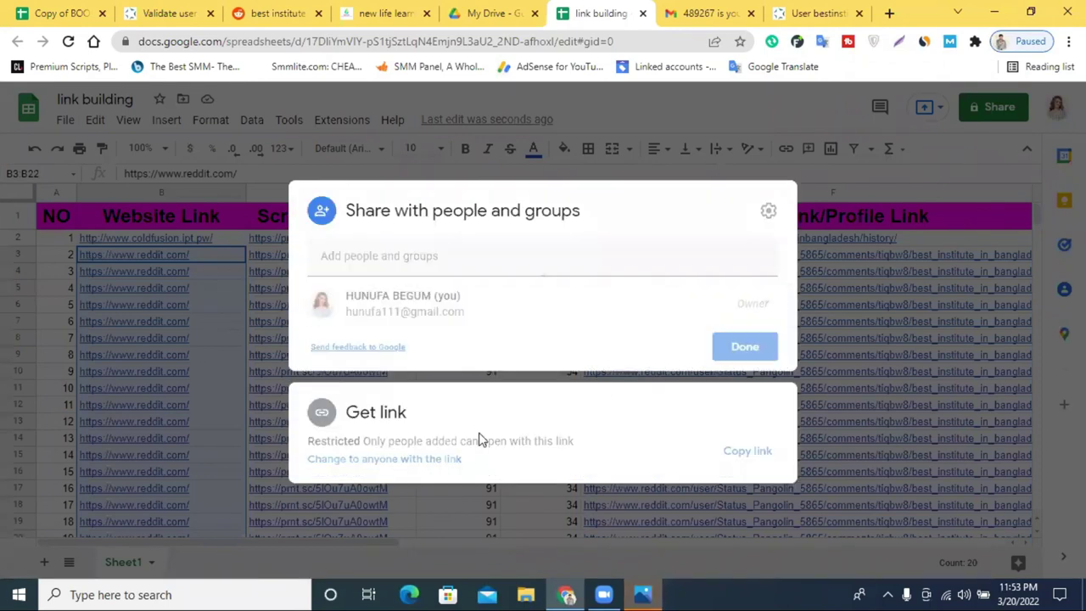
left_click(416, 394)
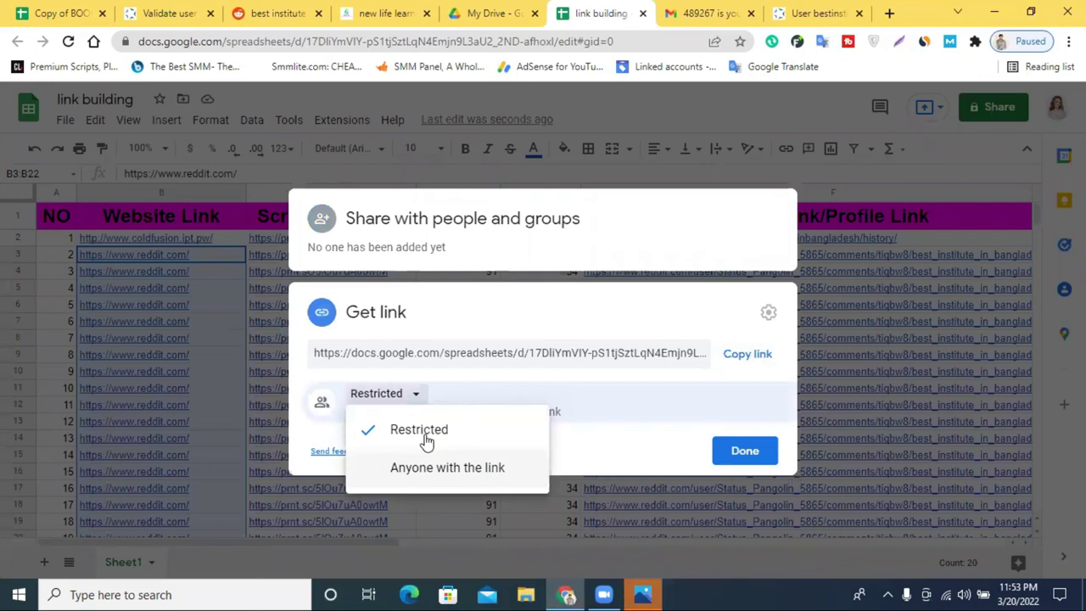
left_click(427, 468)
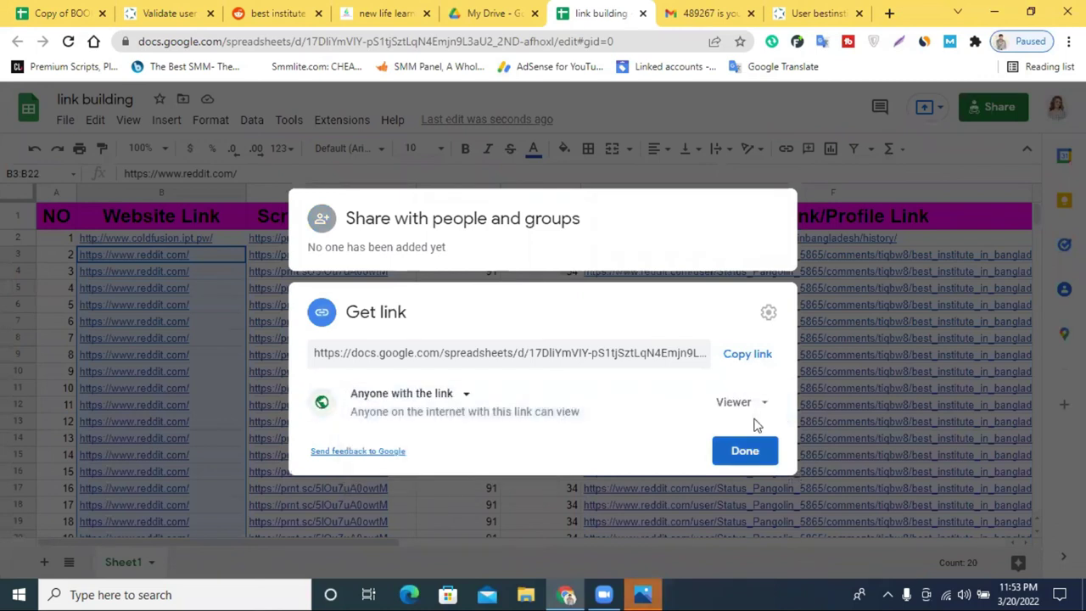
left_click(749, 405)
left_click(794, 526)
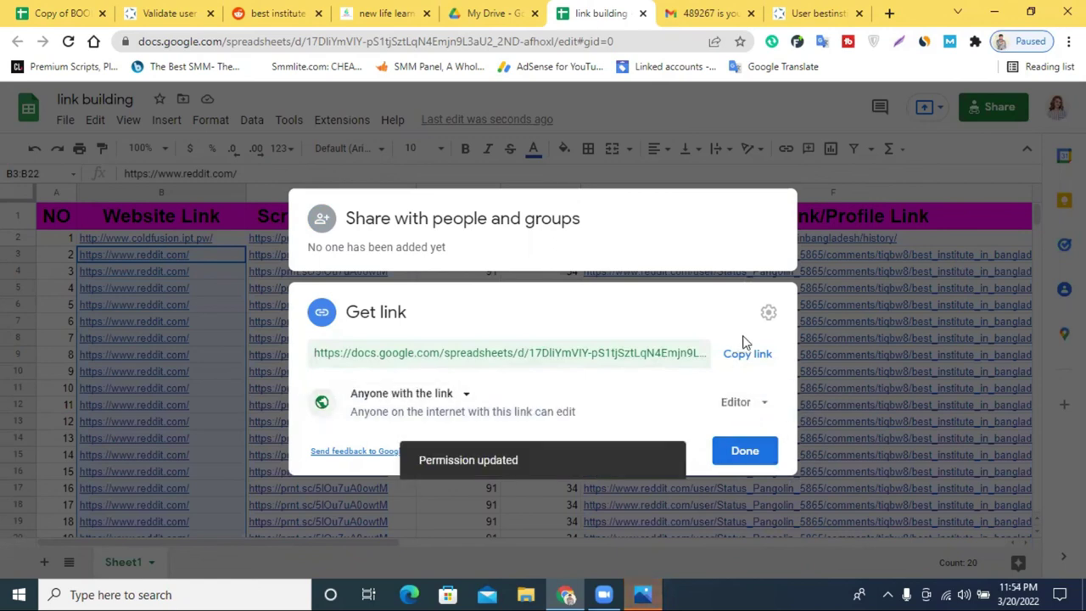
left_click(760, 356)
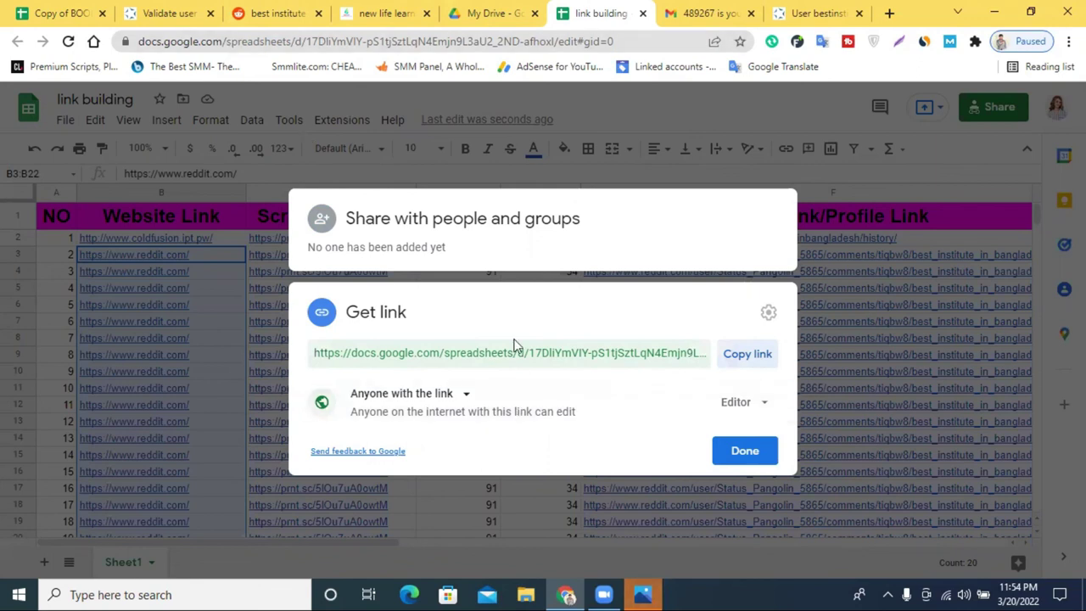
left_click(943, 171)
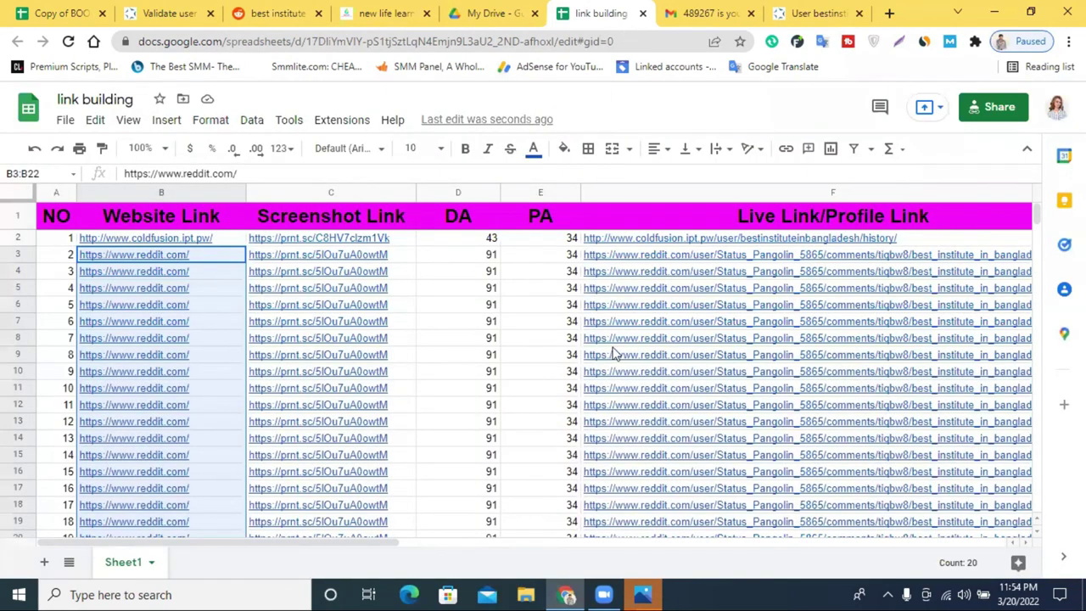